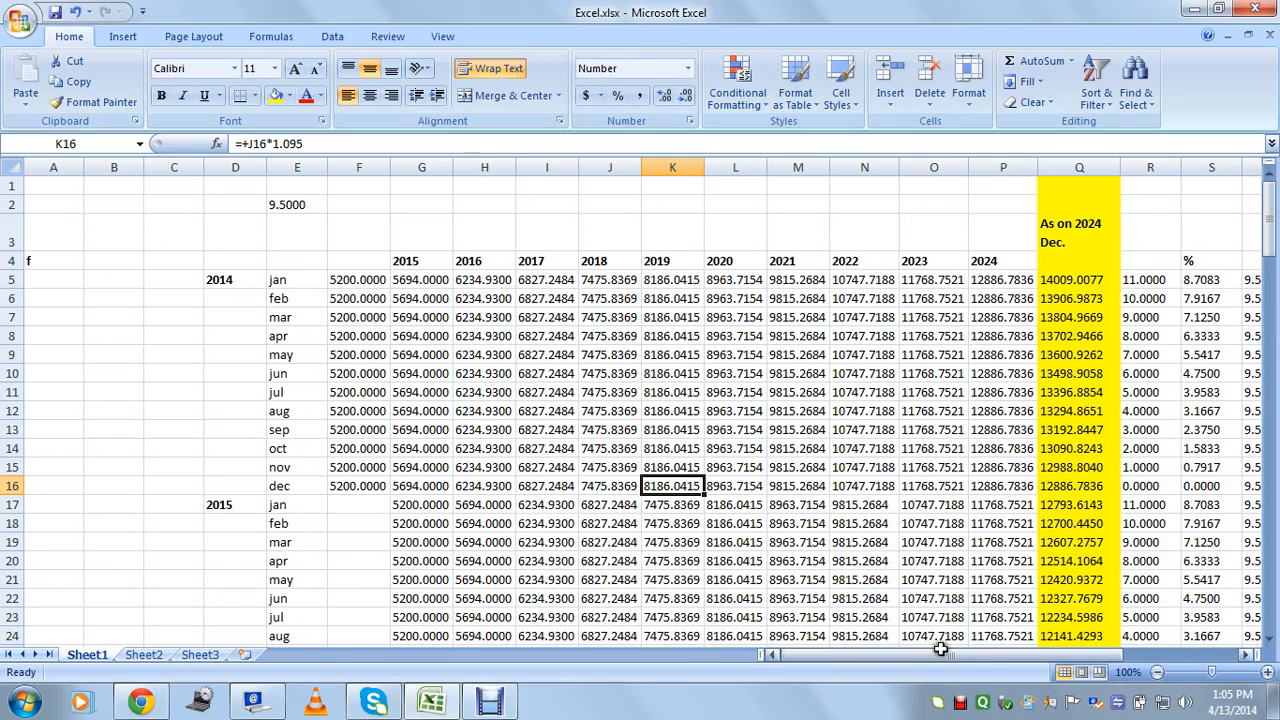
Scroll down to row 123 and right to column G, then check the RD and FD labels in U138:U139.
mouse_move(925, 656)
mouse_down()
mouse_move(1078, 668)
mouse_move(936, 651)
mouse_up()
drag(1272, 232, 1262, 614)
drag(1041, 661, 1168, 665)
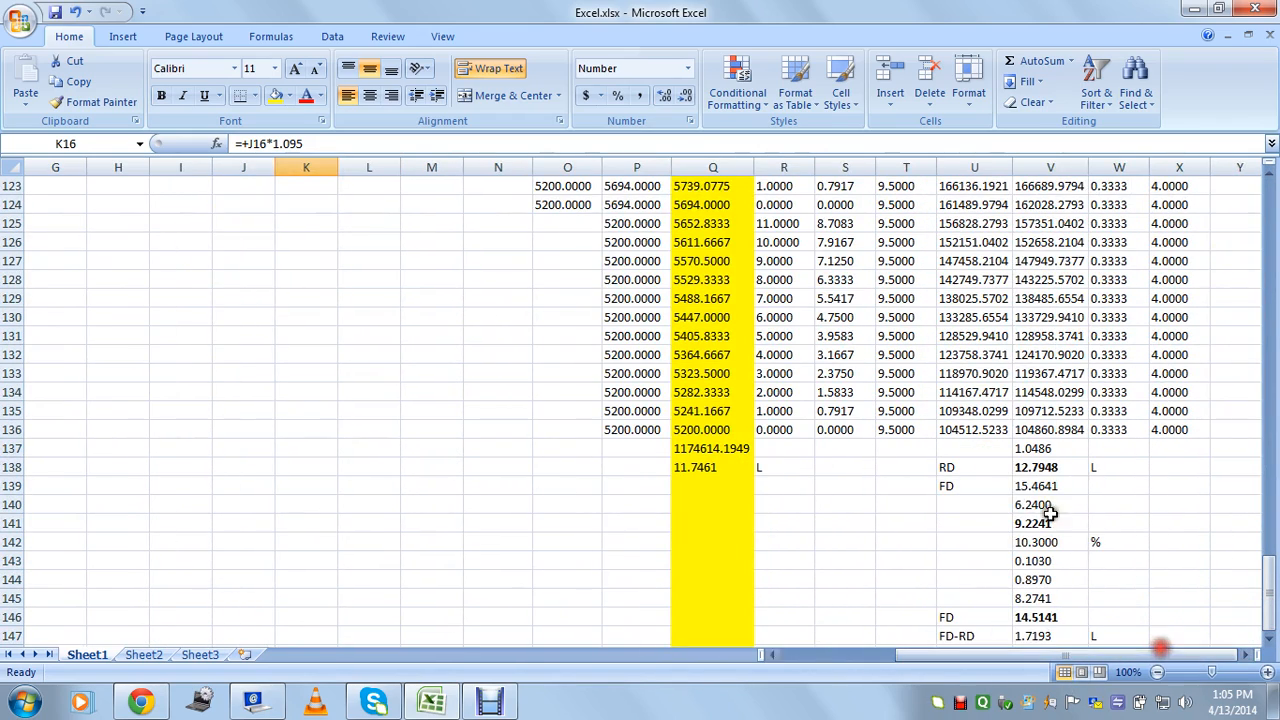
click(965, 467)
click(960, 486)
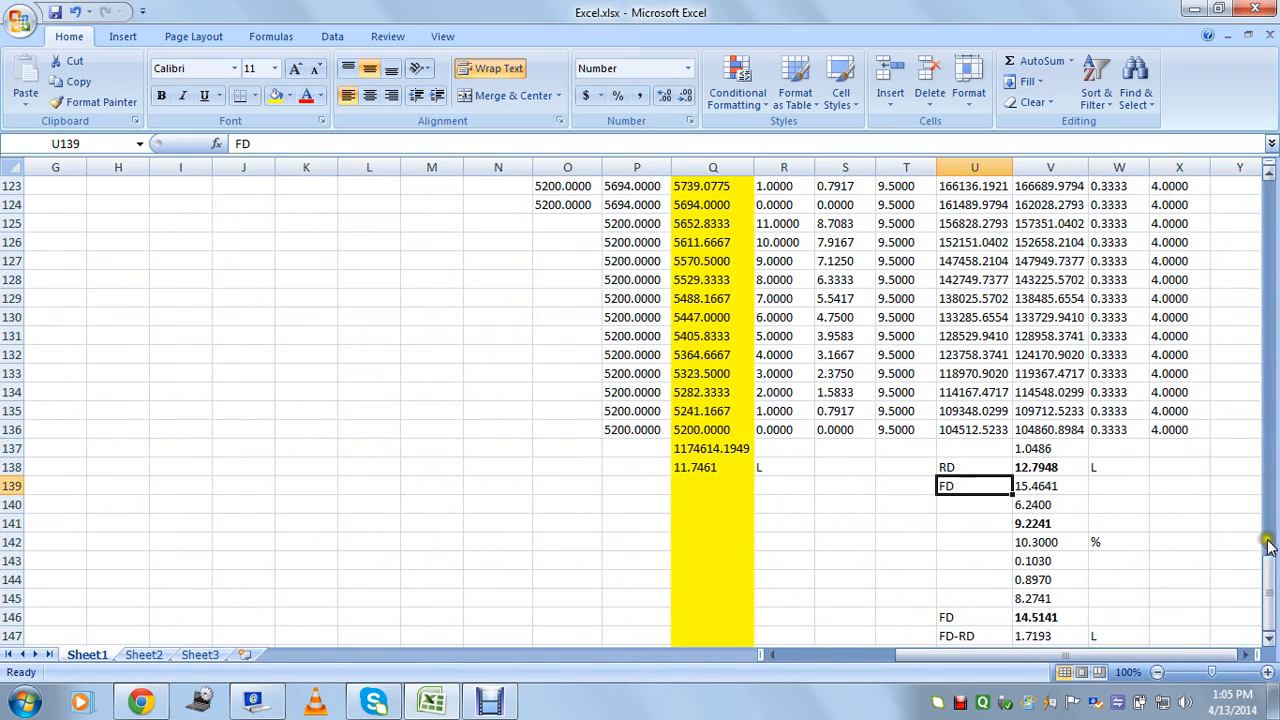
click(967, 504)
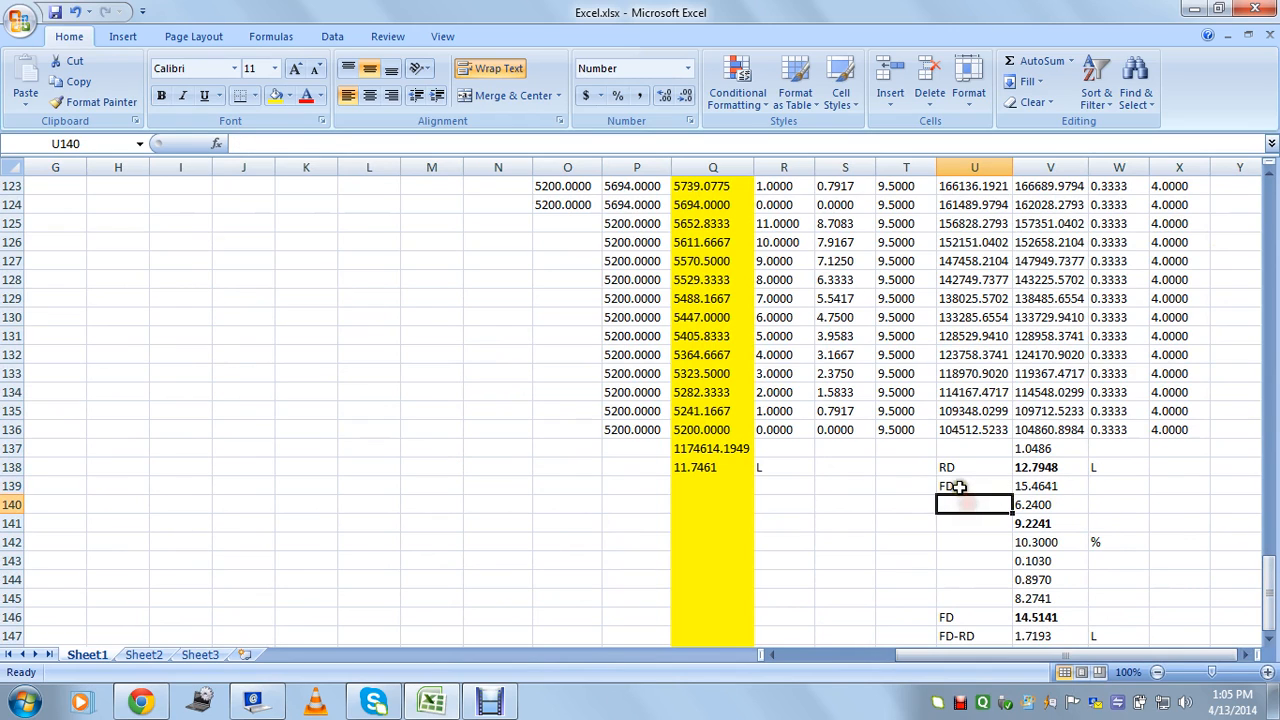
click(958, 486)
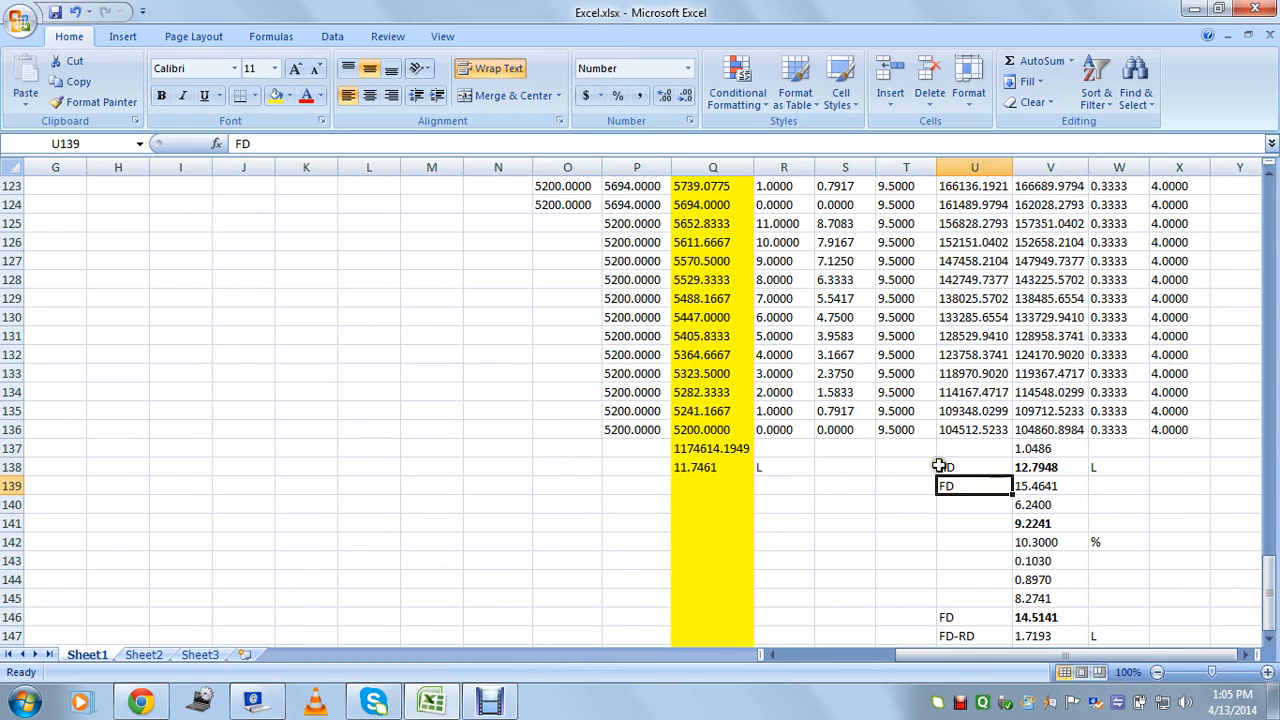
Enter 'Fixed Deposit' in T139 and 'Reccuring Dept' in T138, then review the RD total formula.
key(Left)
text(Fi)
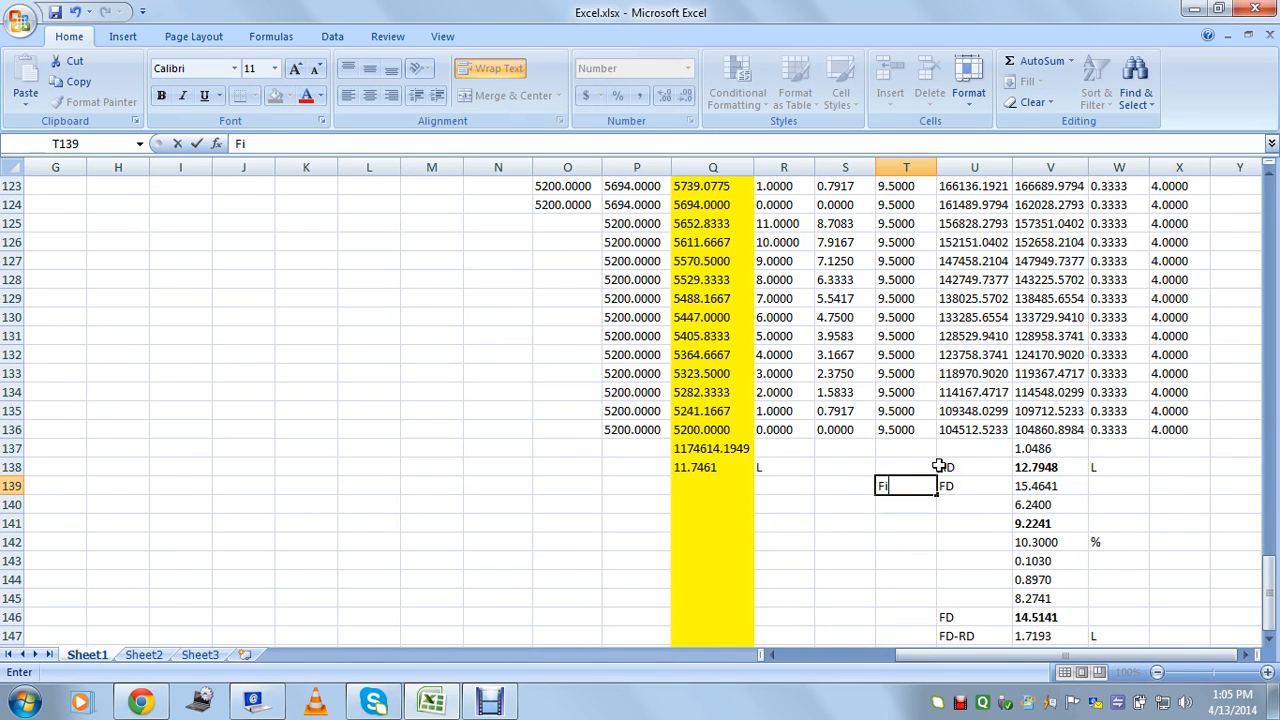
text(xed Deop)
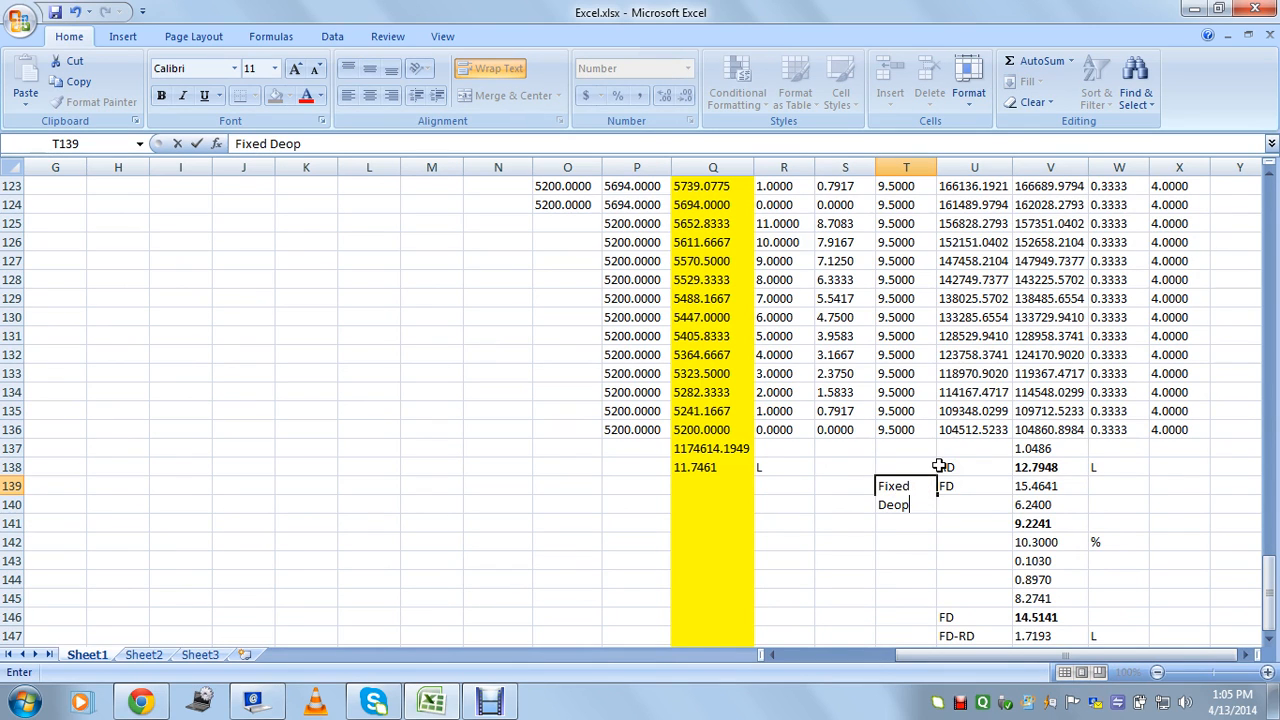
key(BackSpace)
key(BackSpace)
text(posit)
key(Tab)
click(938, 467)
text(Re)
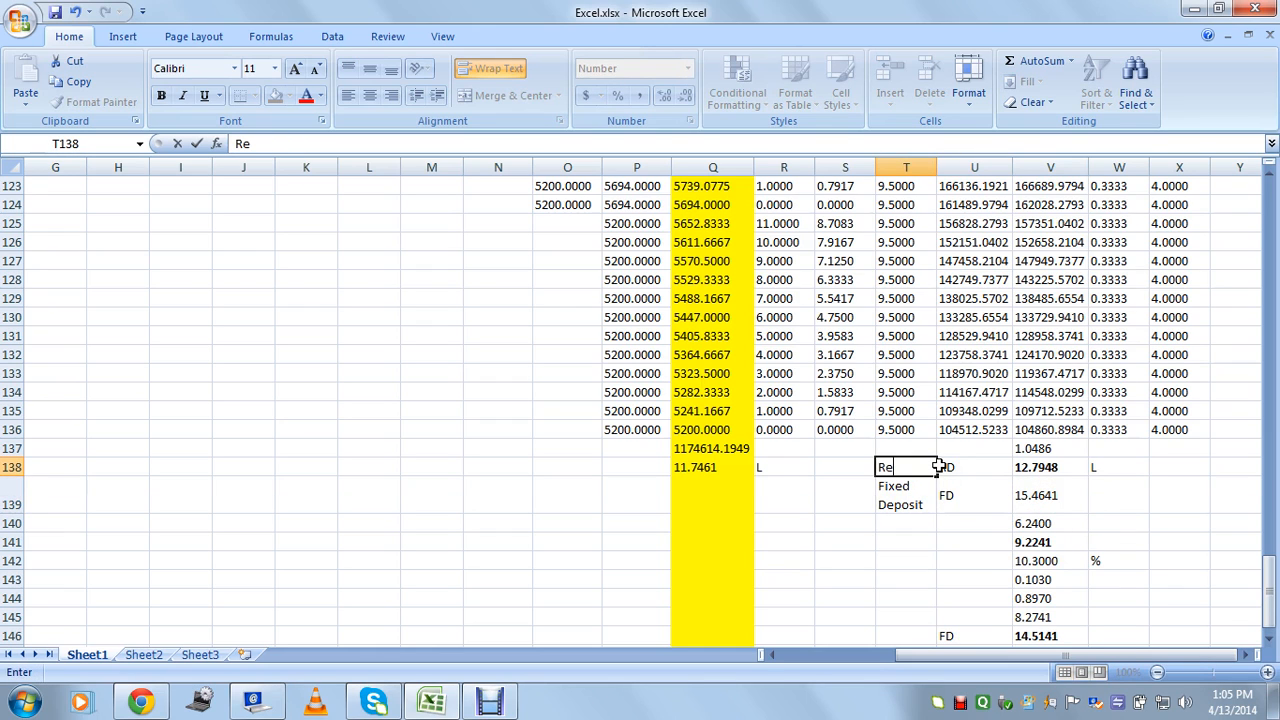
text(ccuring Dep)
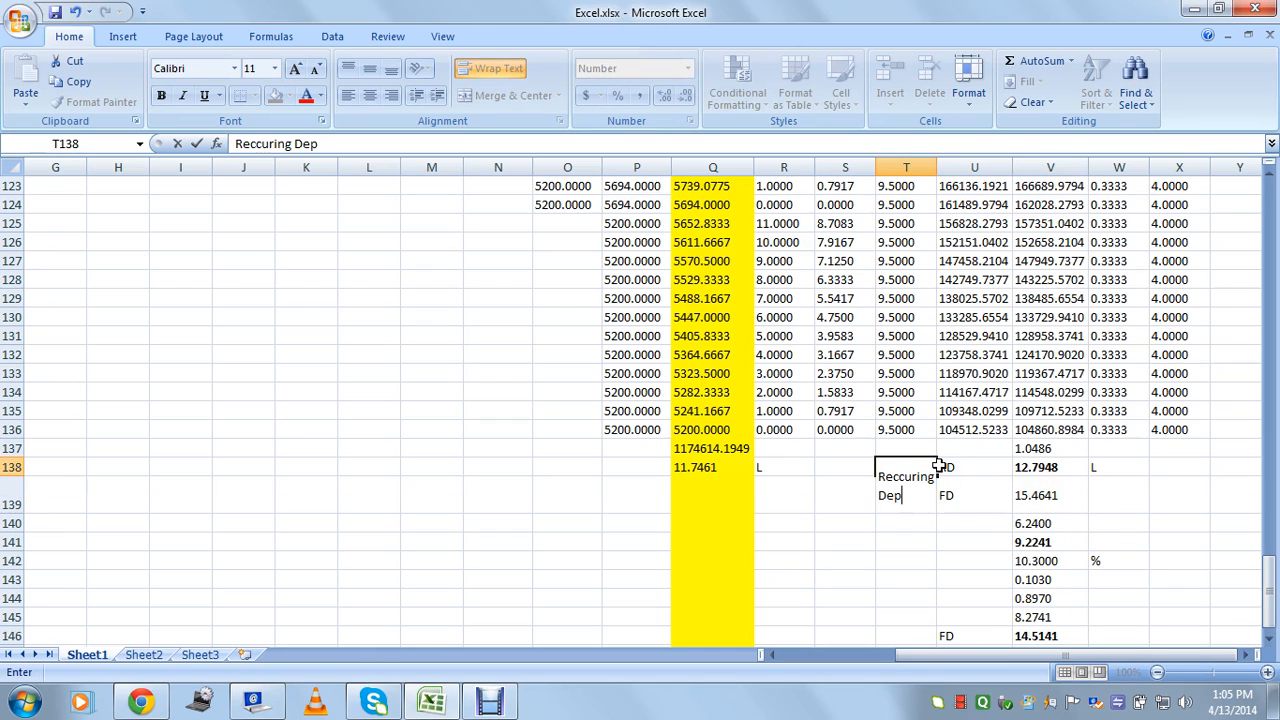
text(t)
key(Tab)
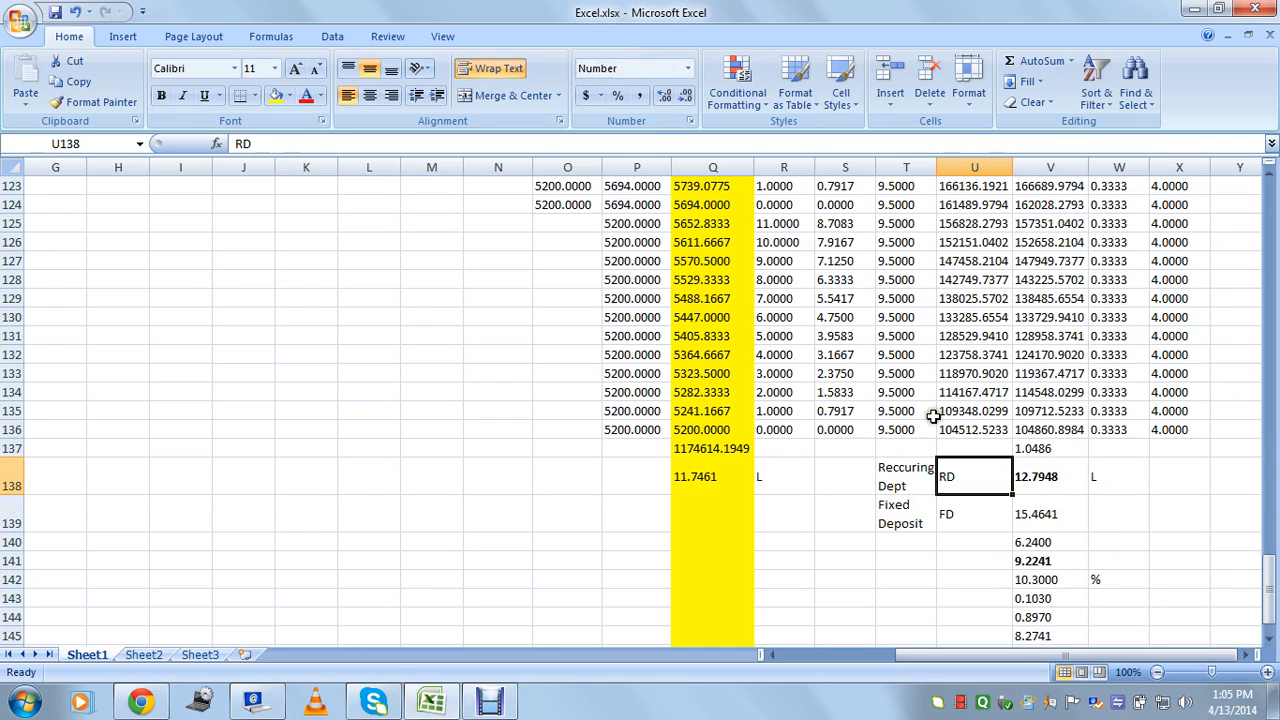
click(914, 514)
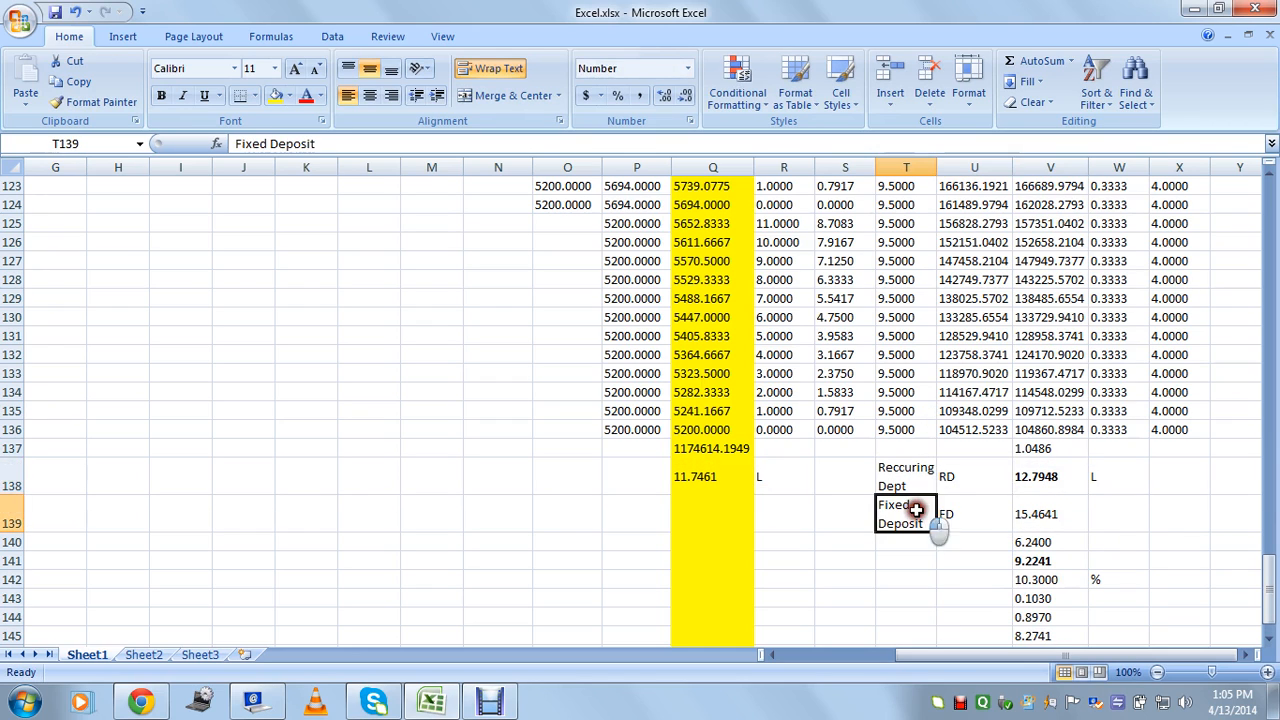
click(957, 475)
click(1045, 476)
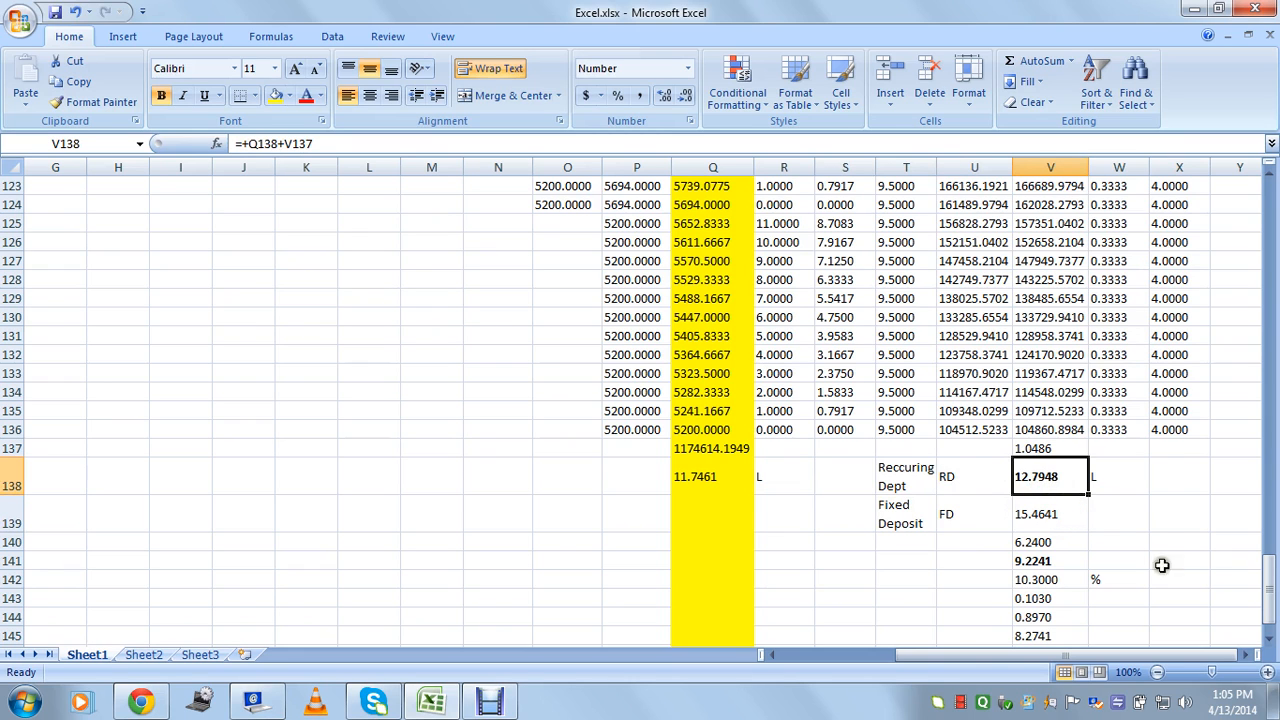
drag(1162, 660, 1050, 660)
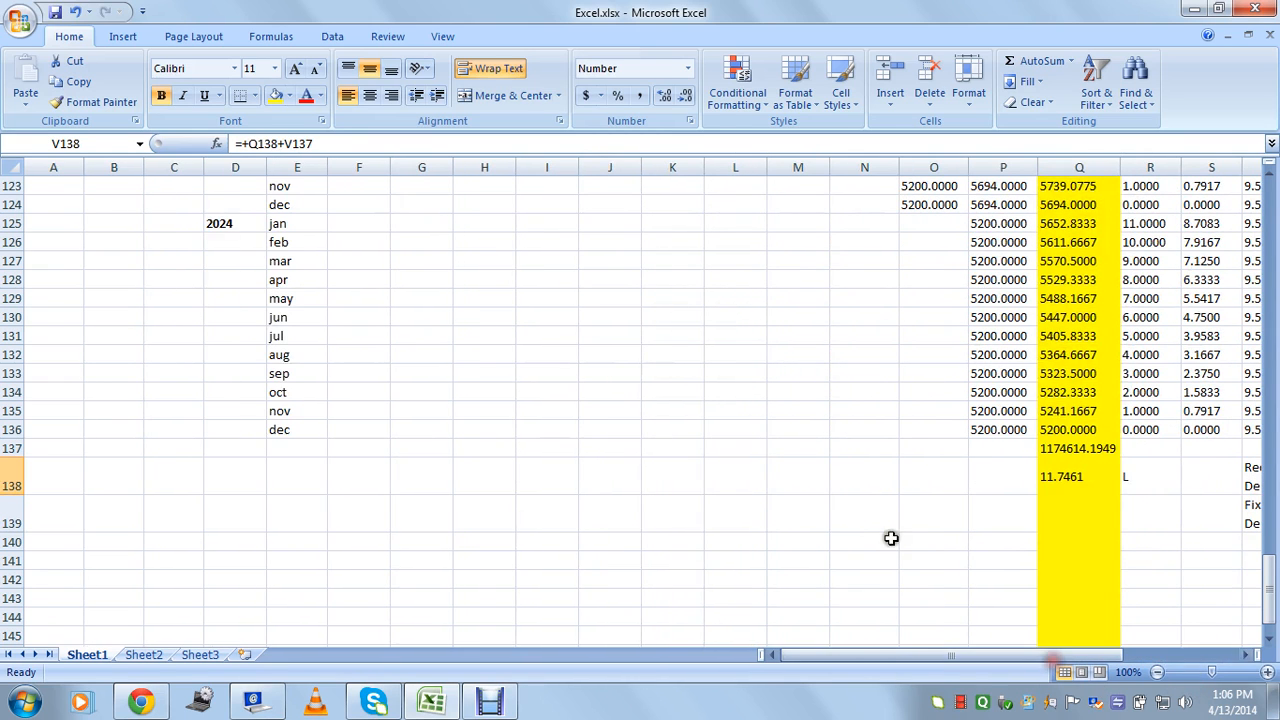
scroll(1015, 508, up, 2)
click(928, 322)
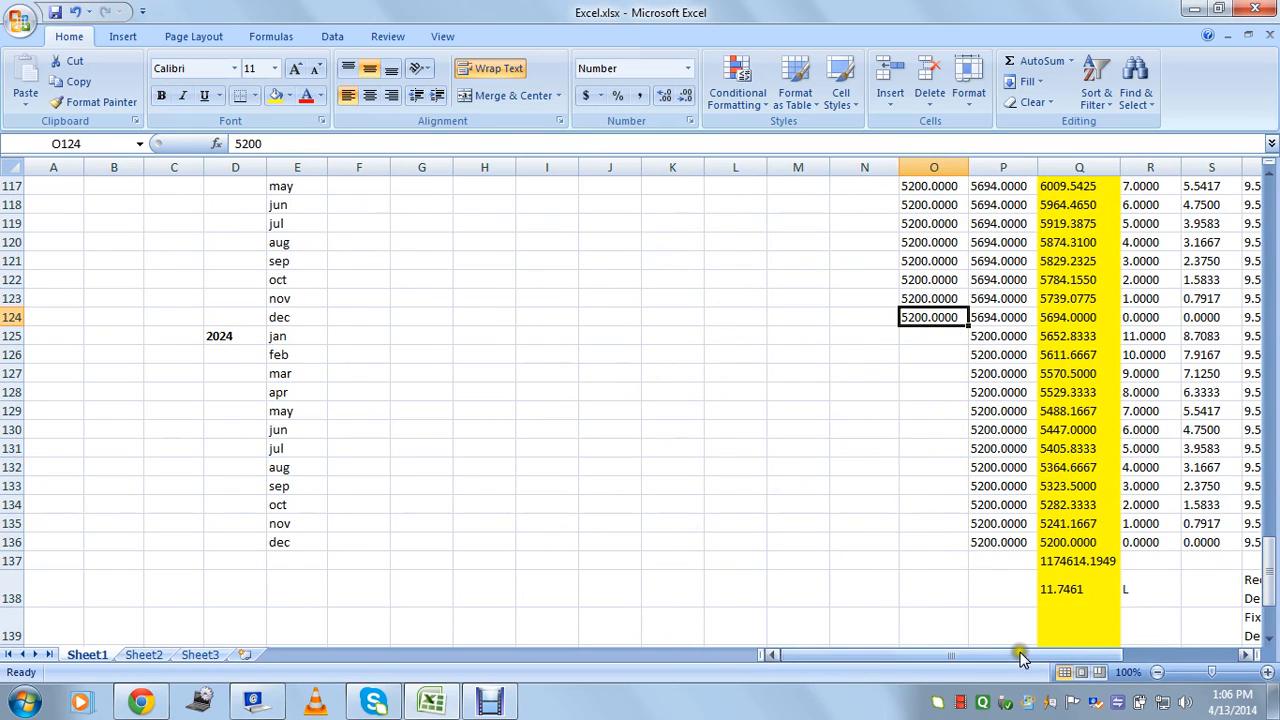
drag(1003, 656, 1110, 645)
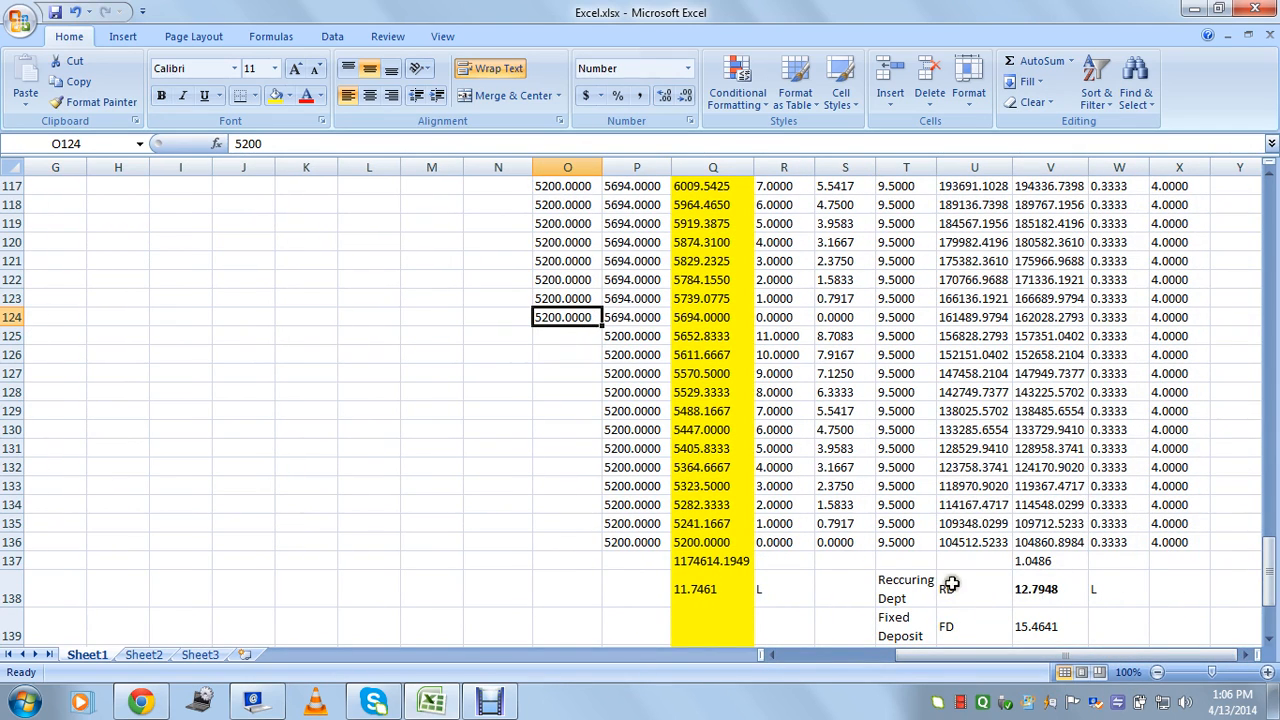
click(630, 337)
click(632, 356)
click(639, 411)
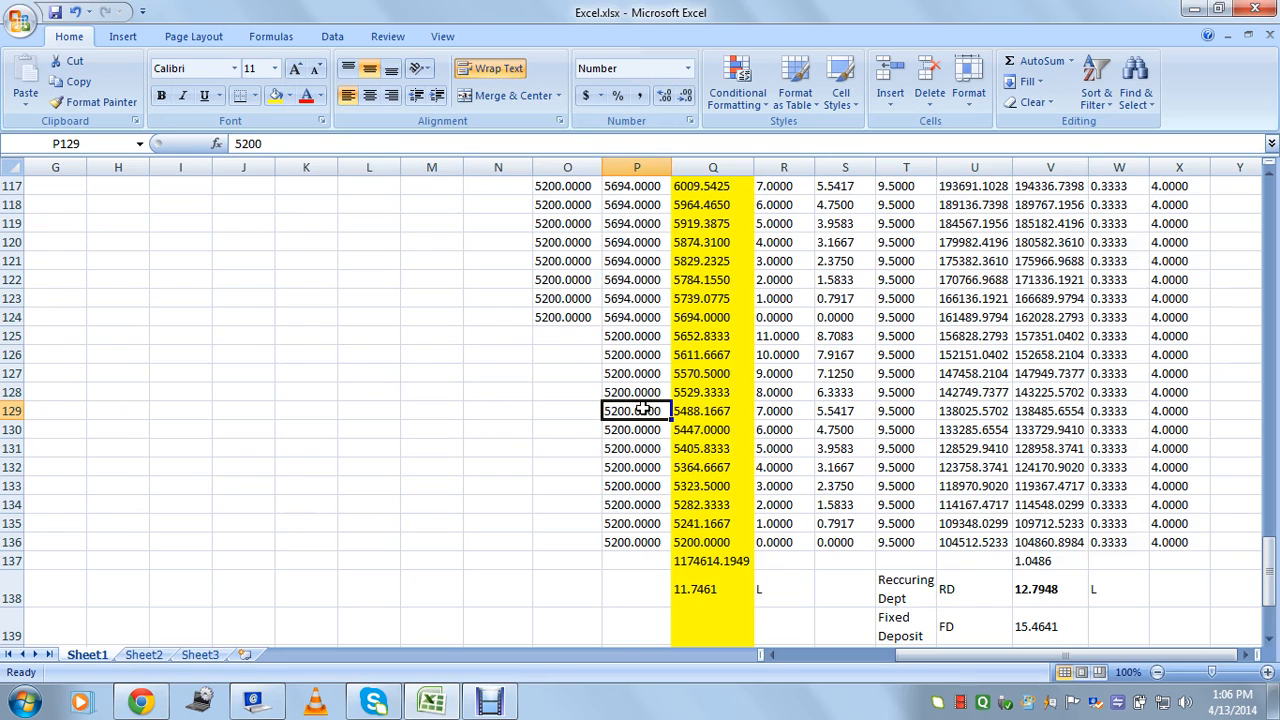
click(643, 391)
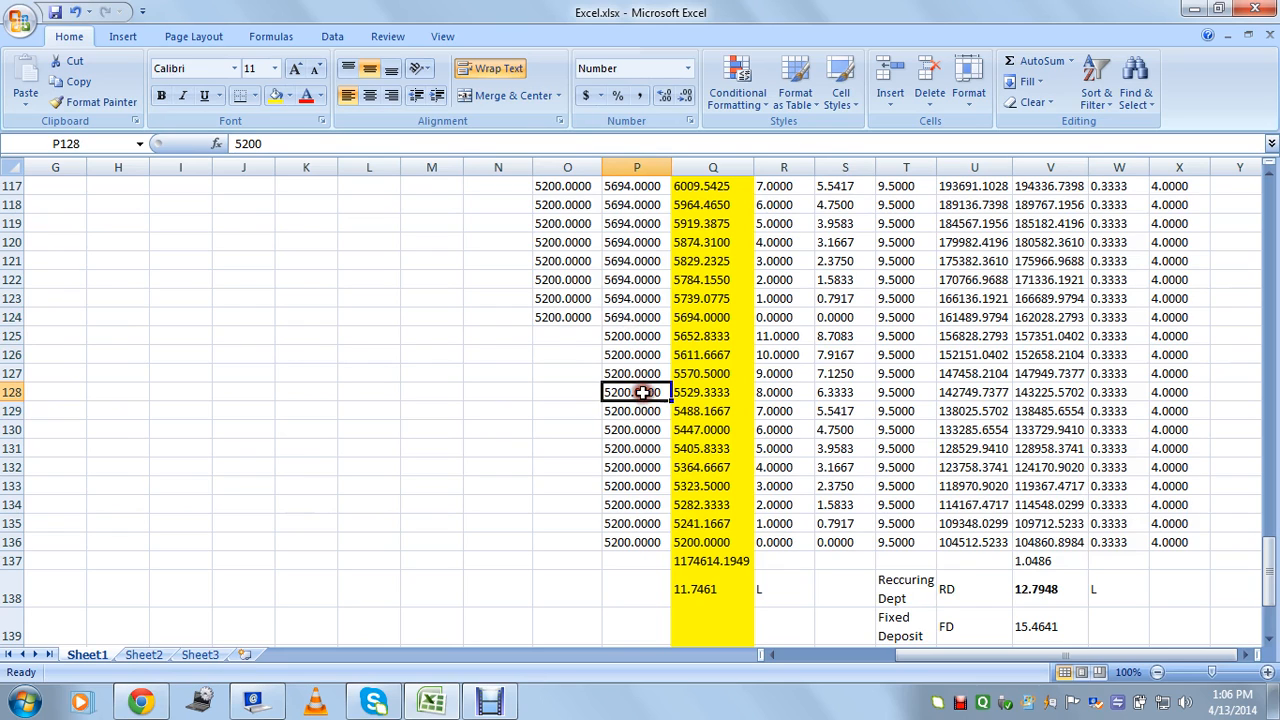
click(631, 447)
click(571, 446)
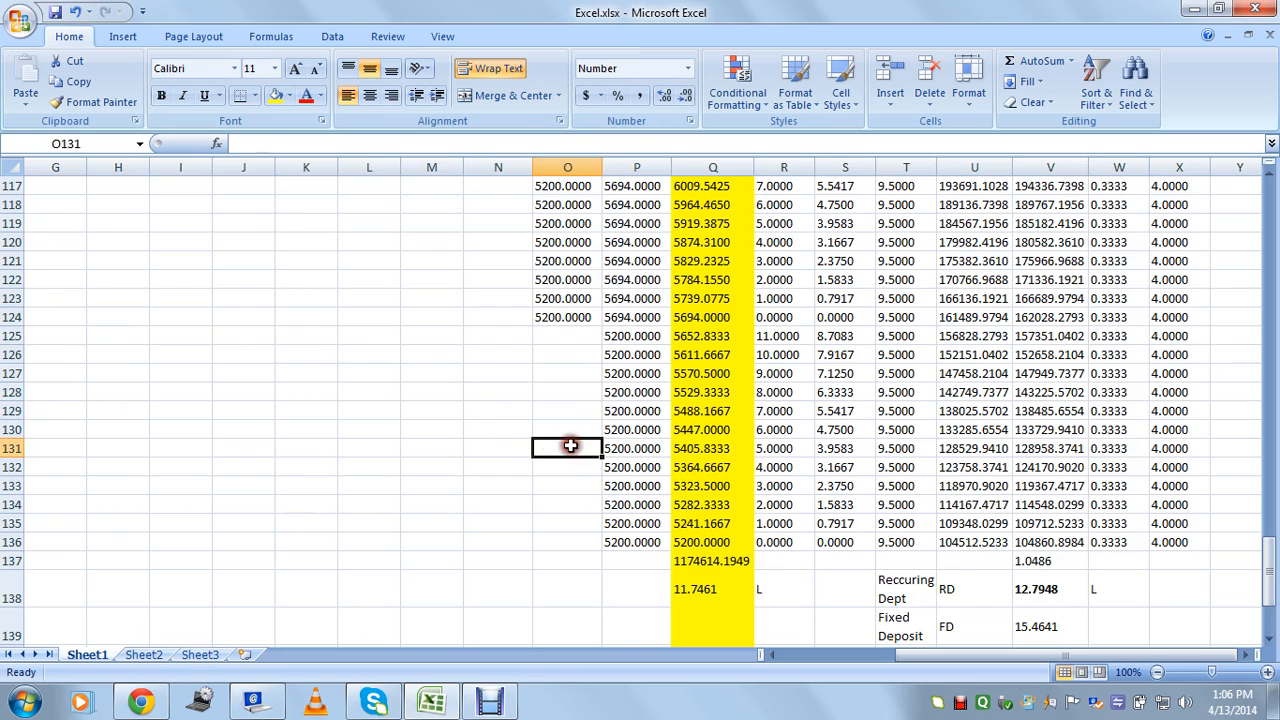
click(486, 449)
click(580, 449)
click(435, 449)
click(509, 507)
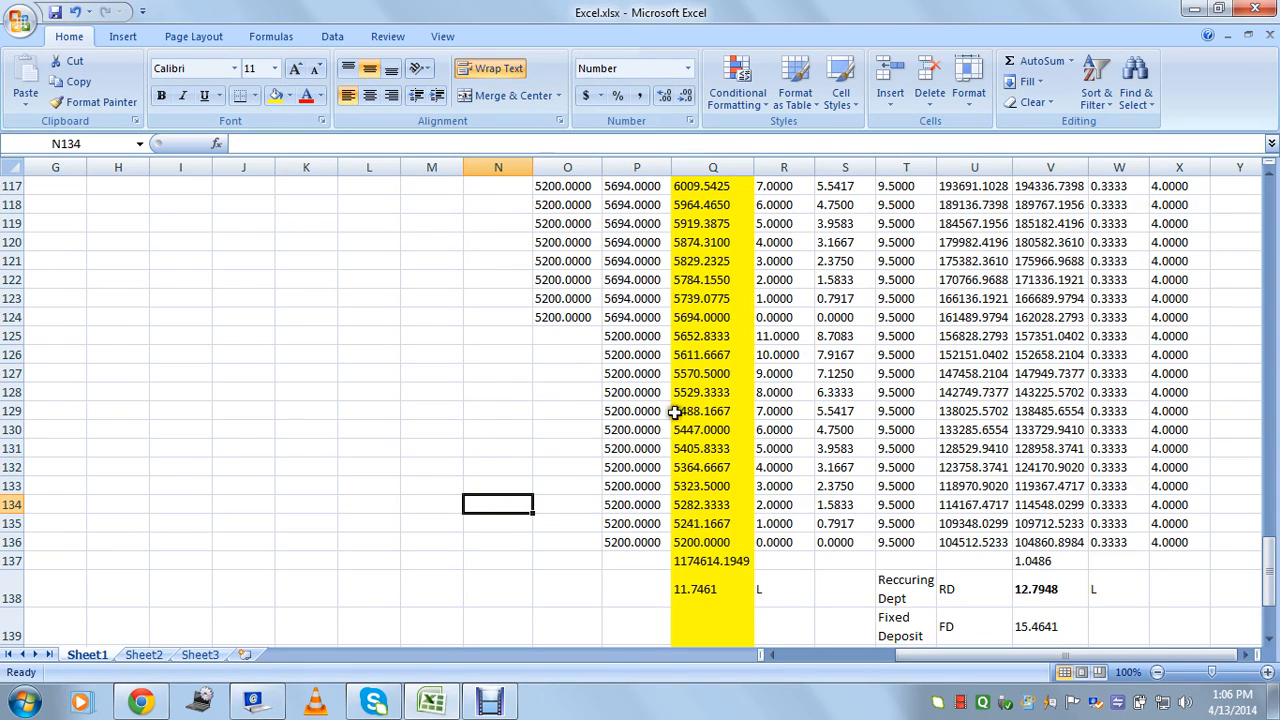
drag(633, 338, 634, 542)
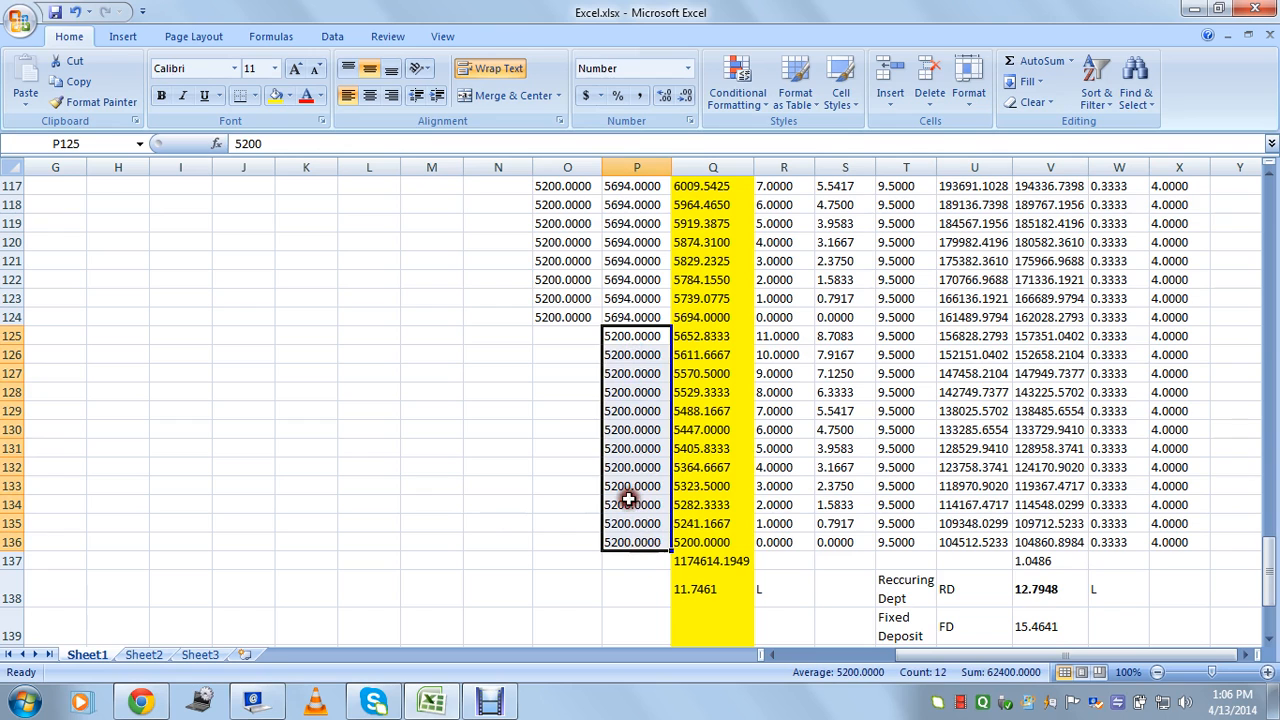
scroll(566, 306, up, 2)
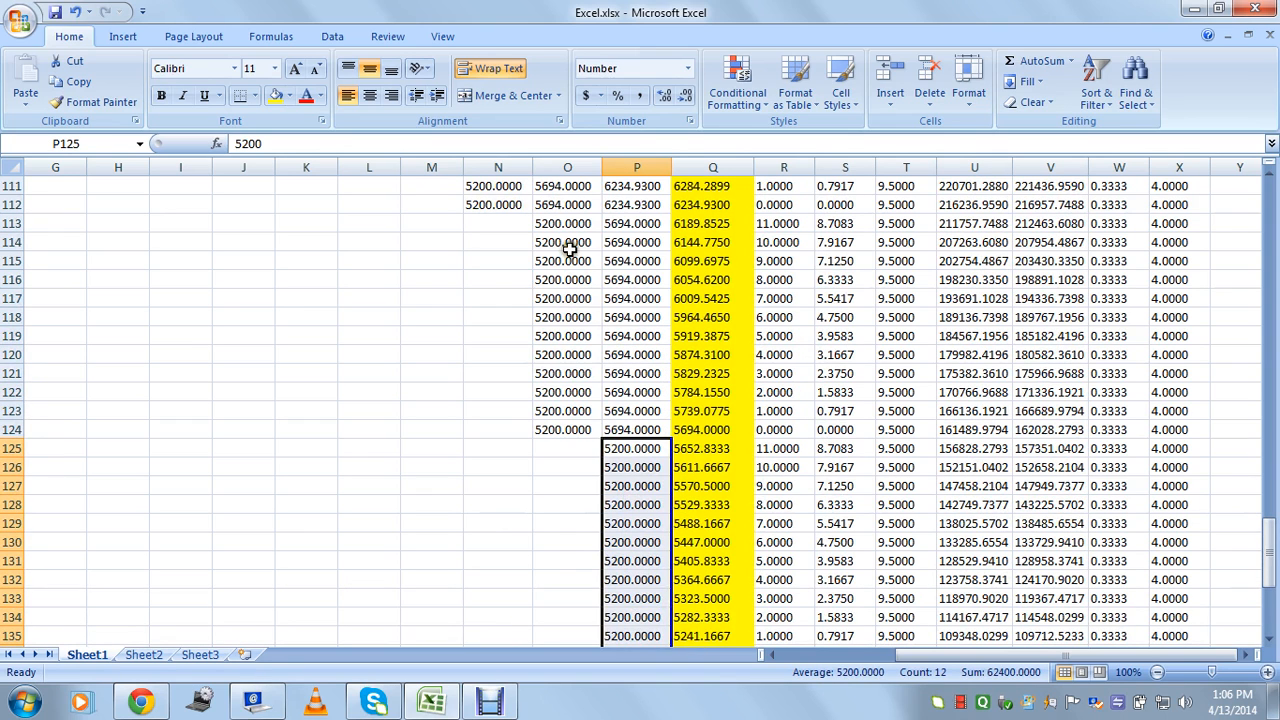
drag(571, 248, 574, 428)
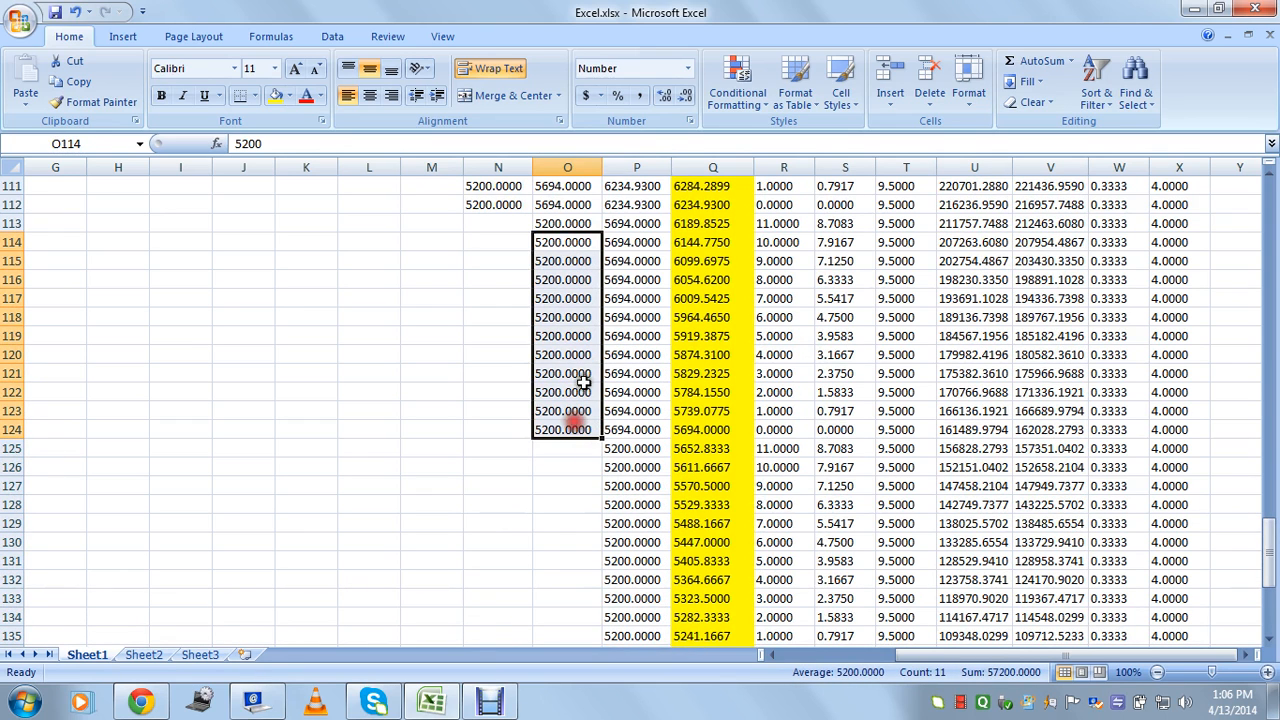
click(574, 241)
click(576, 429)
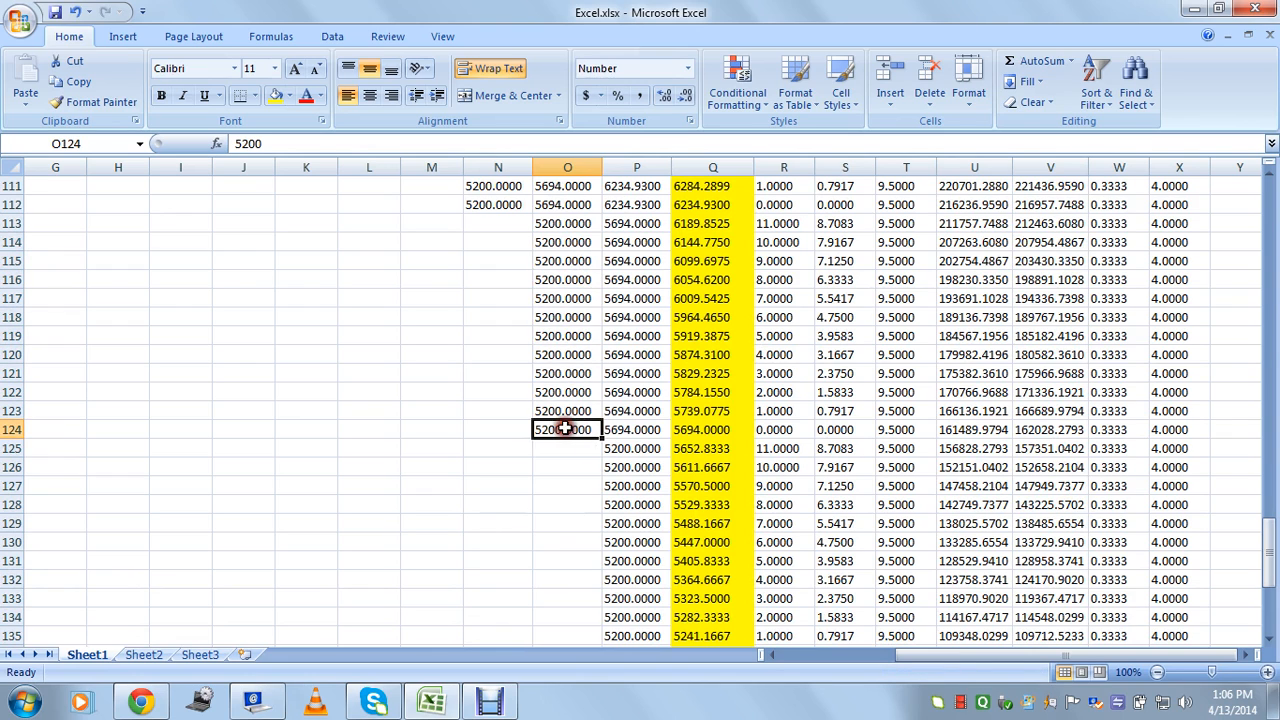
click(622, 448)
scroll(840, 470, down, 2)
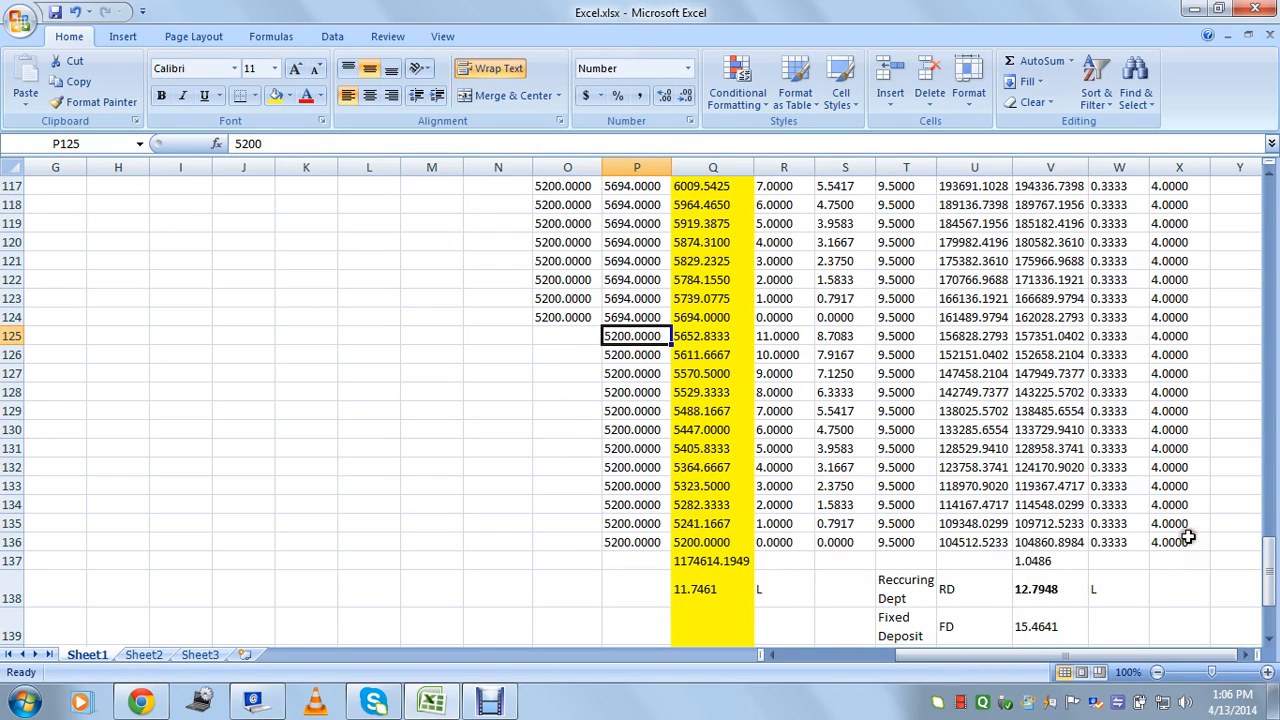
click(1046, 597)
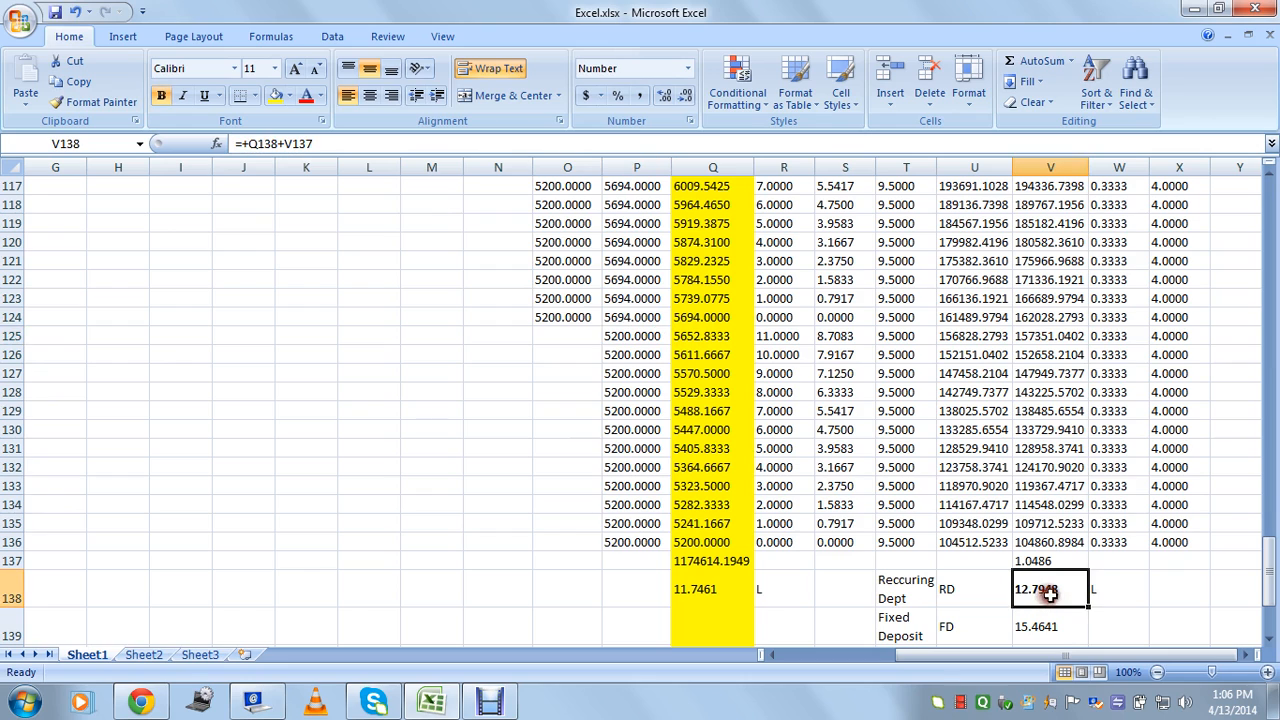
scroll(1018, 548, down, 2)
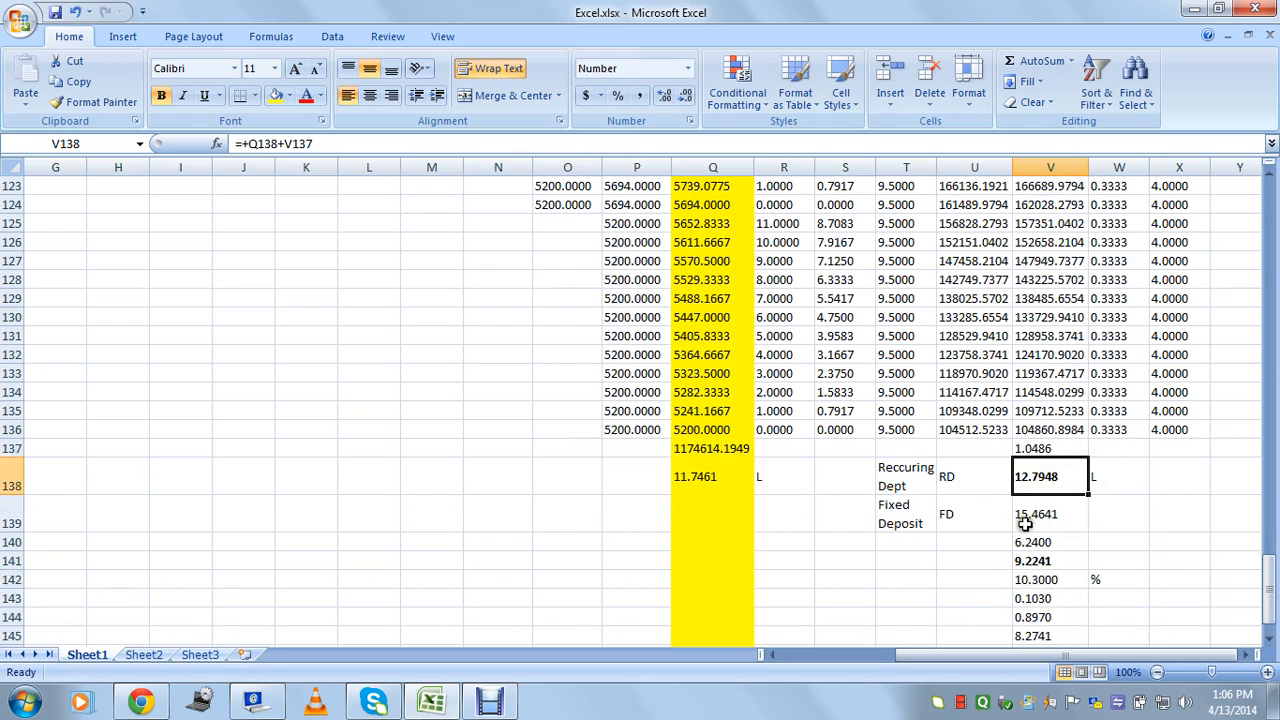
click(959, 515)
click(955, 474)
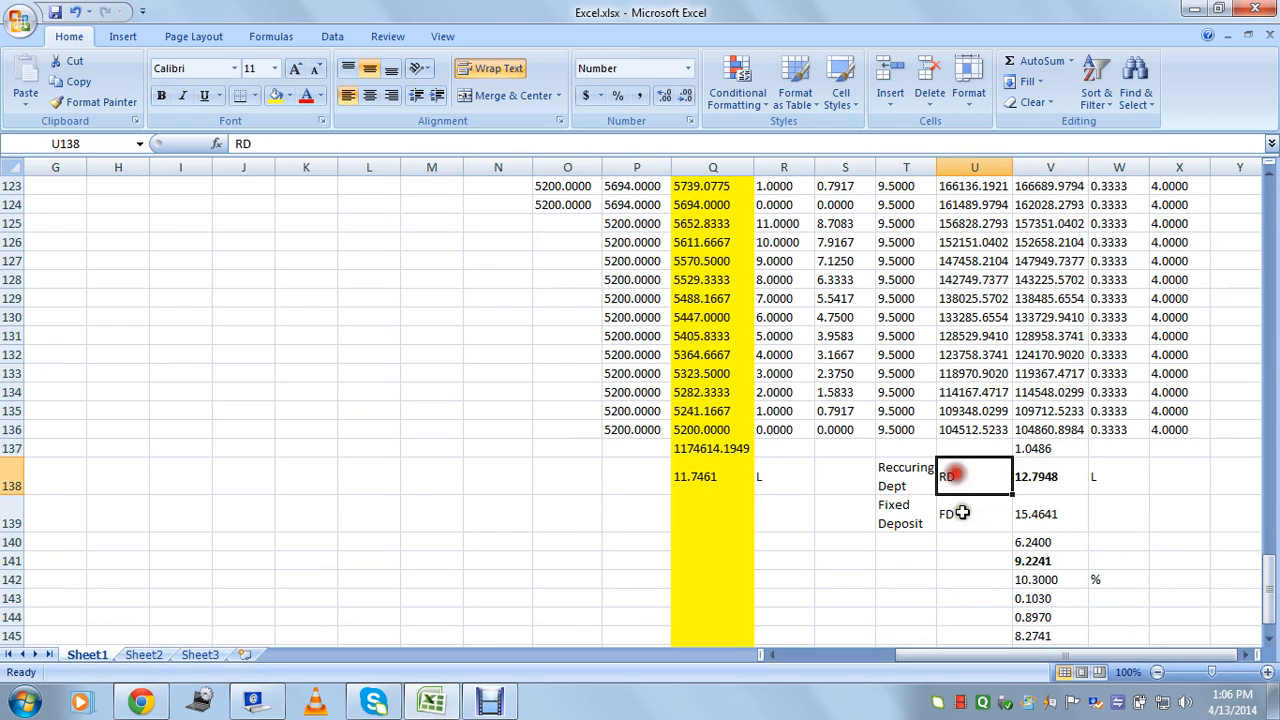
click(963, 515)
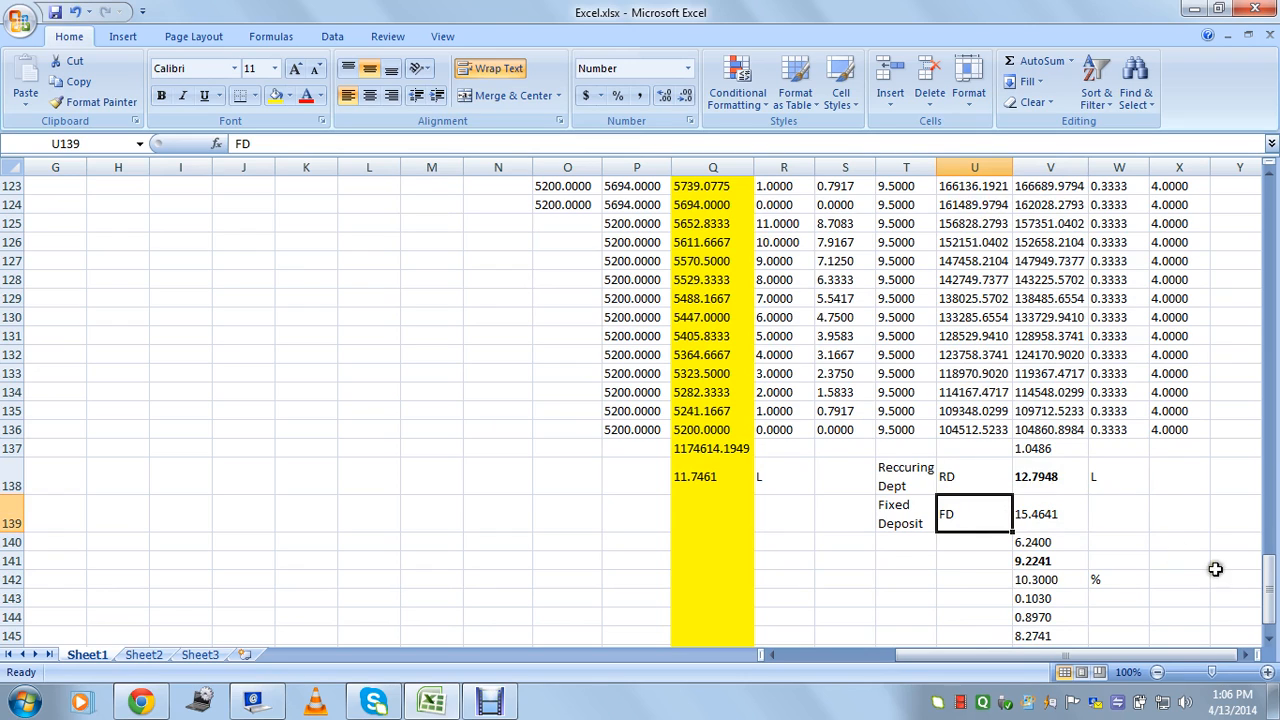
click(912, 515)
click(947, 514)
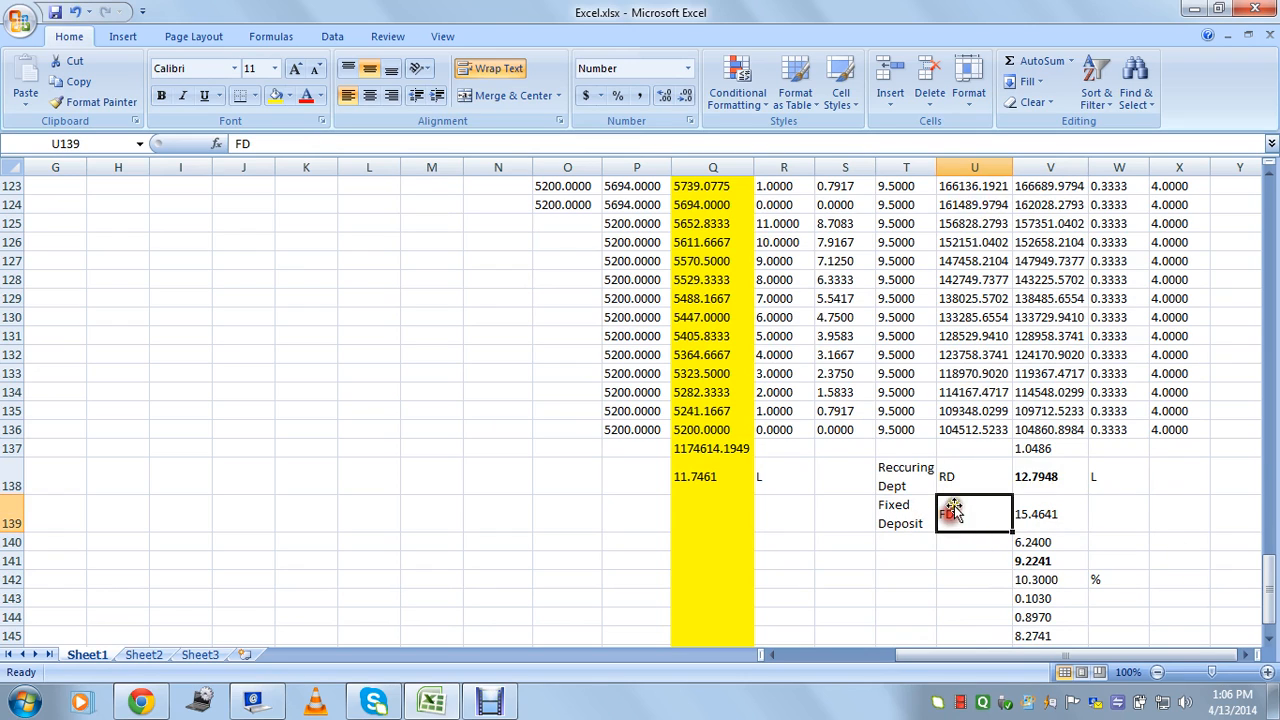
click(952, 480)
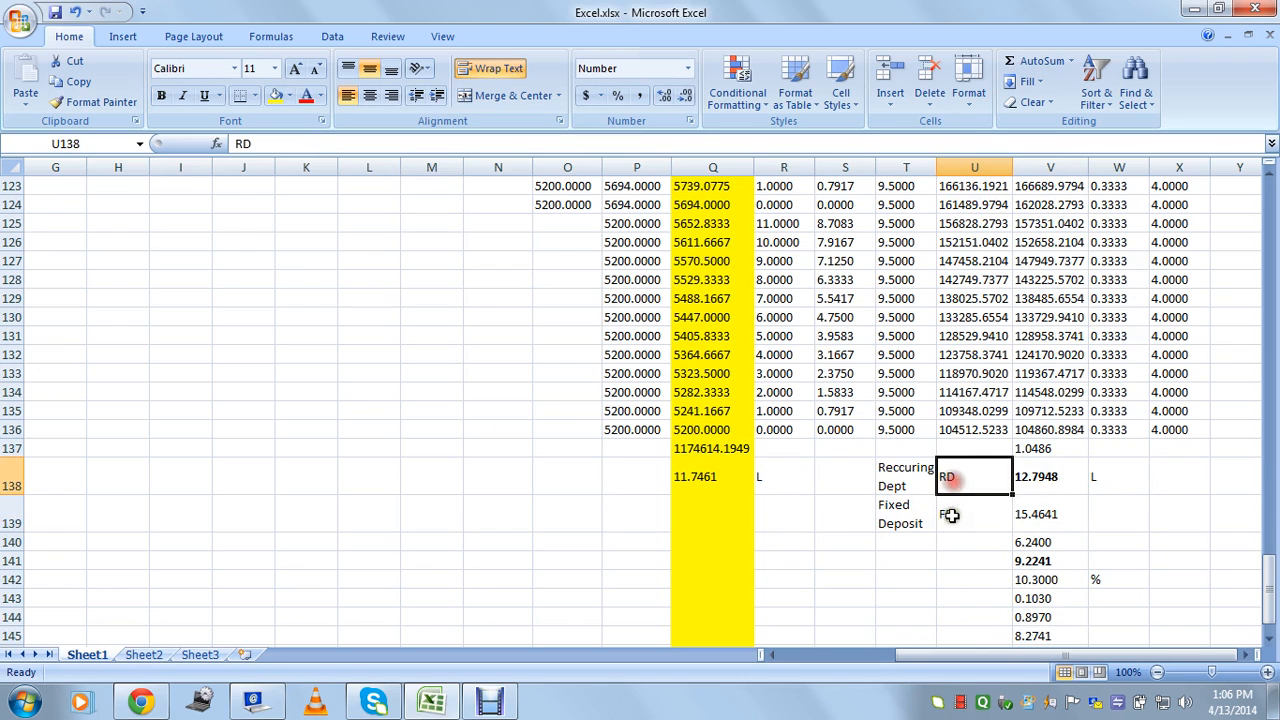
click(966, 524)
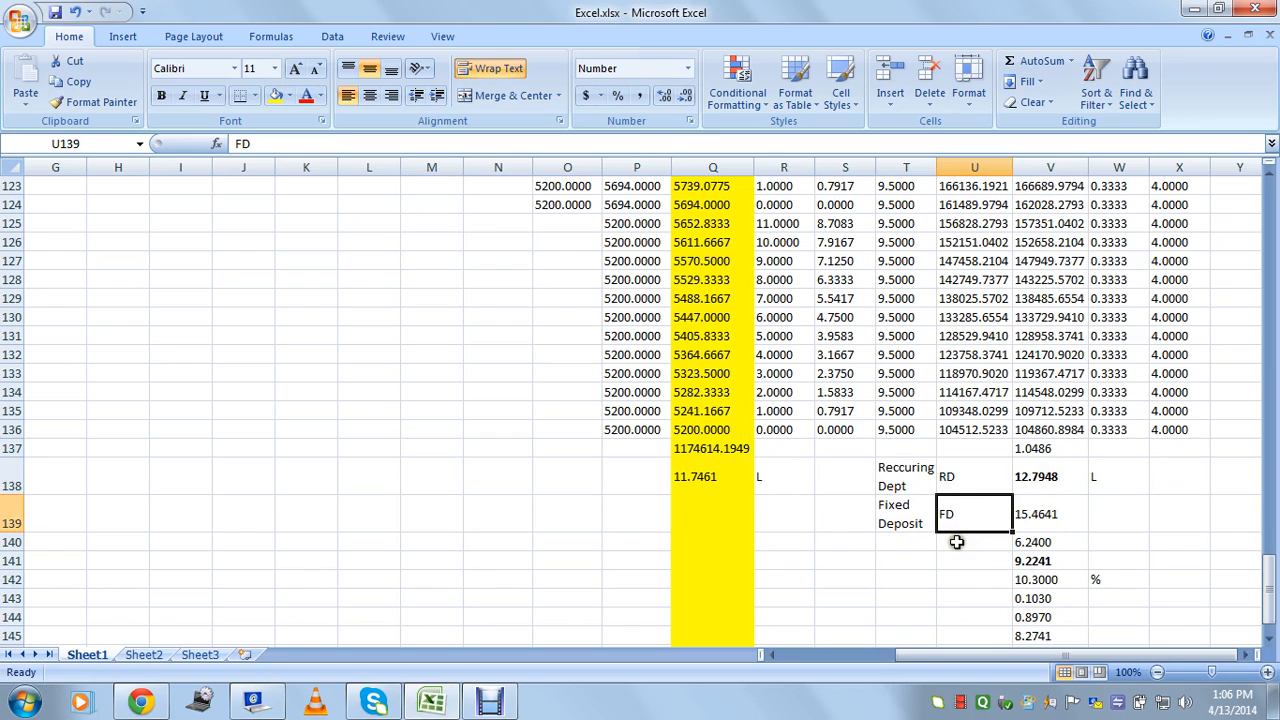
click(986, 578)
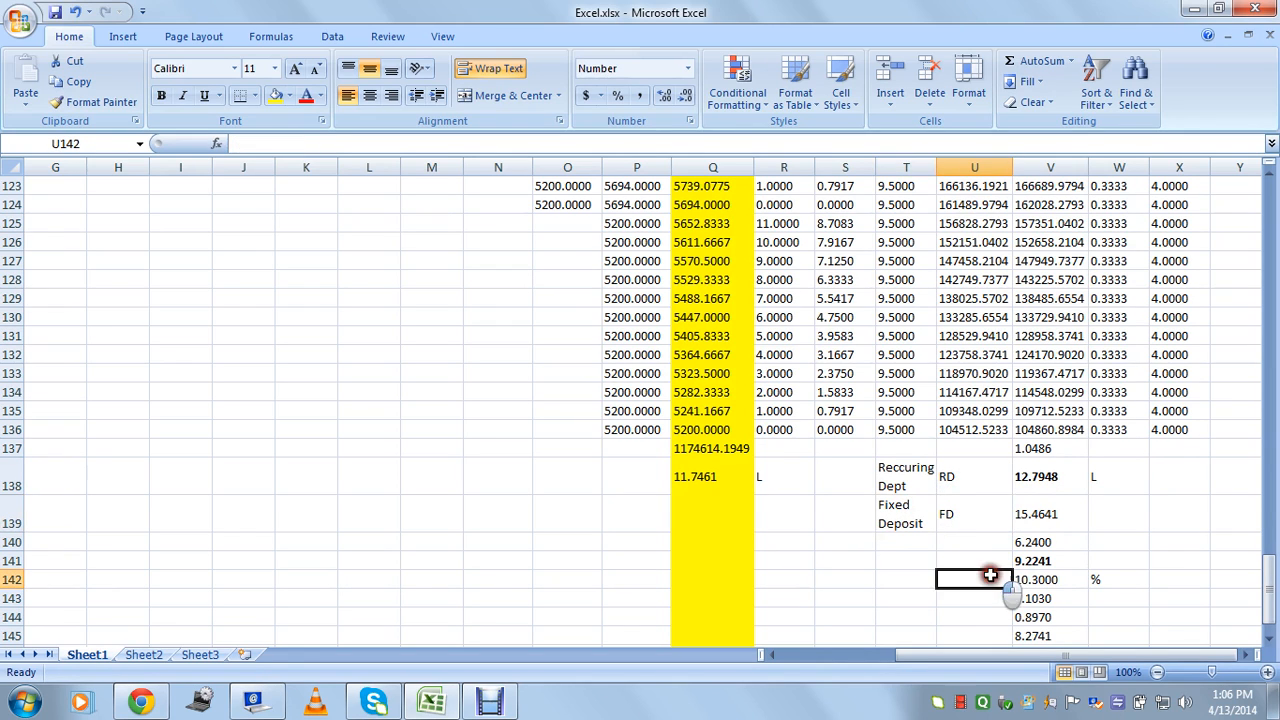
click(1160, 598)
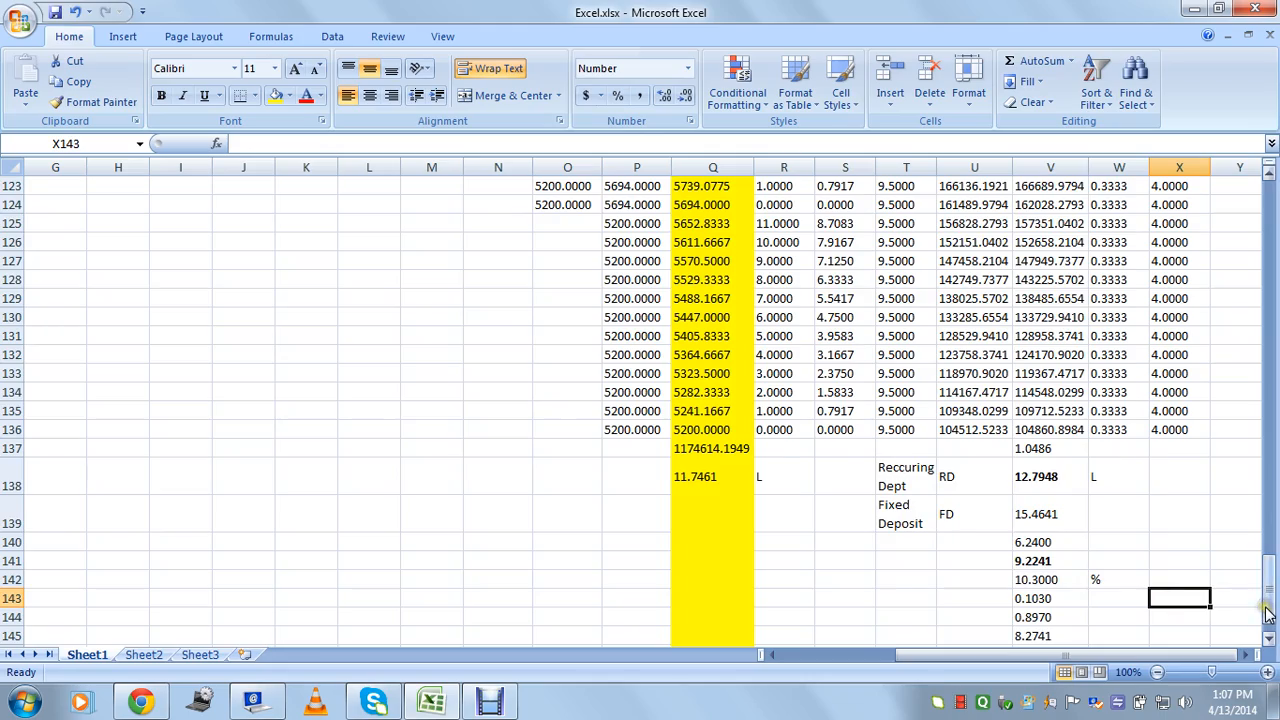
drag(1266, 585, 1252, 188)
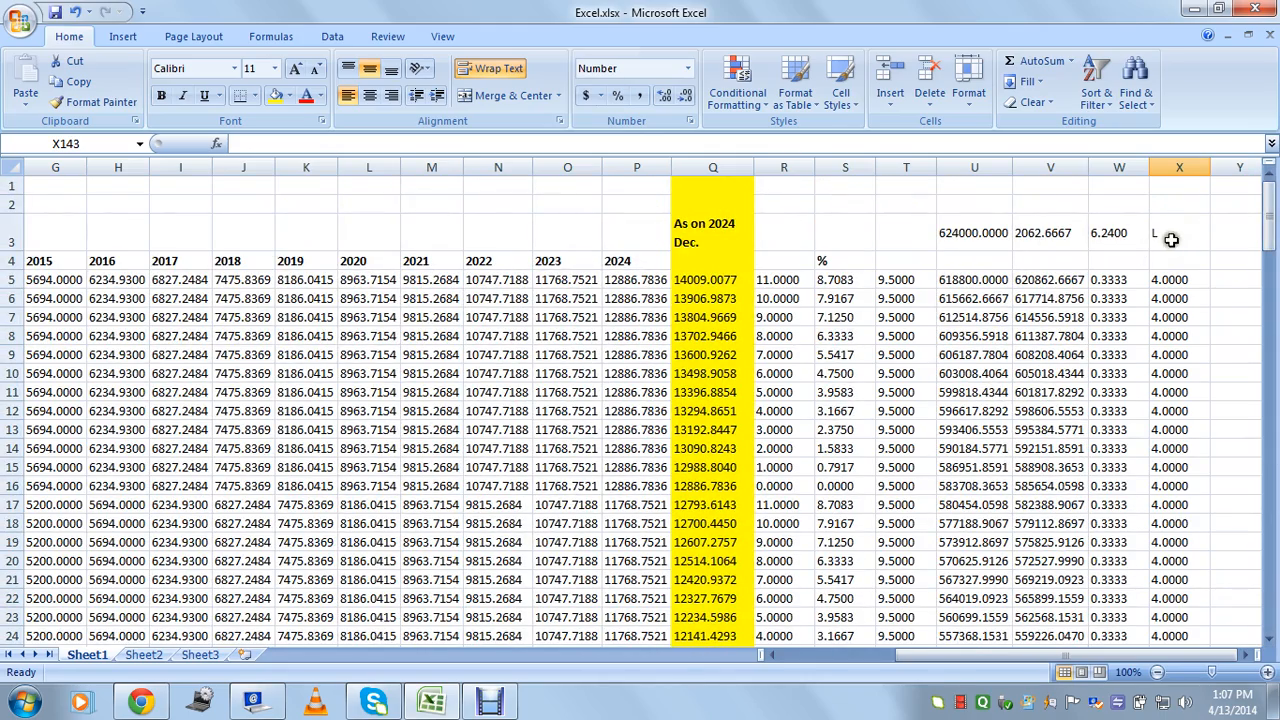
click(1120, 241)
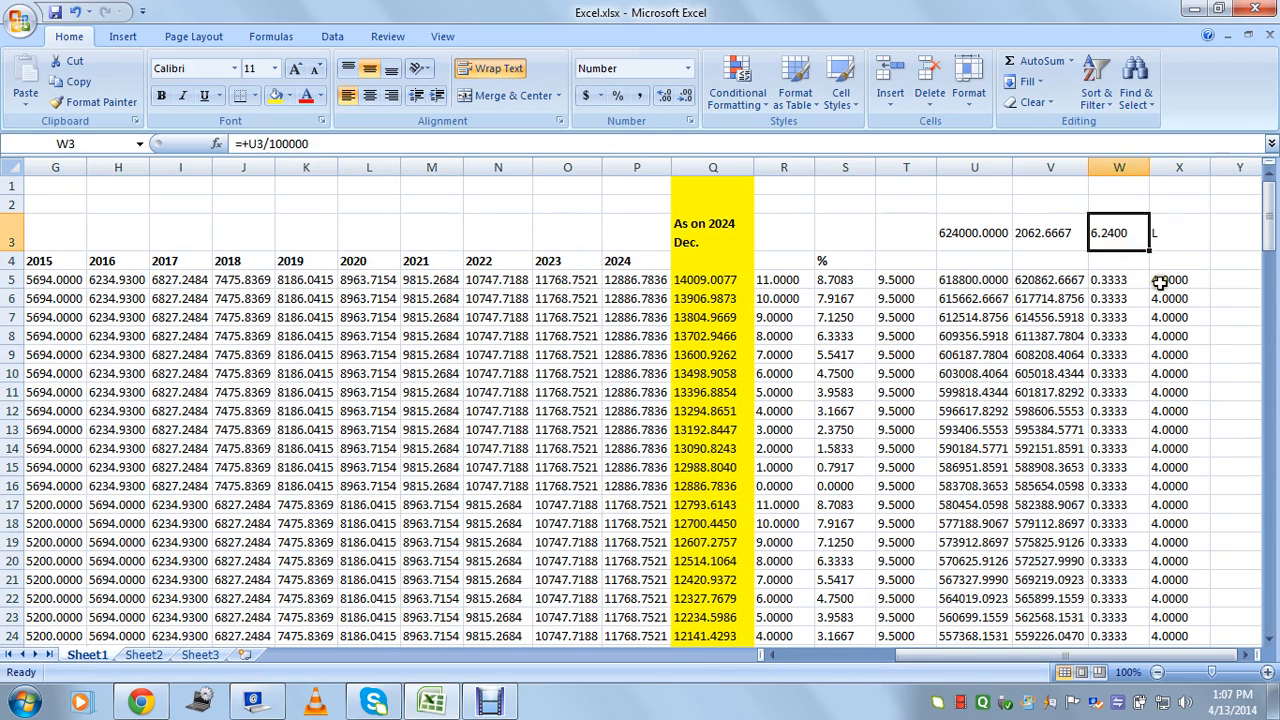
click(1165, 282)
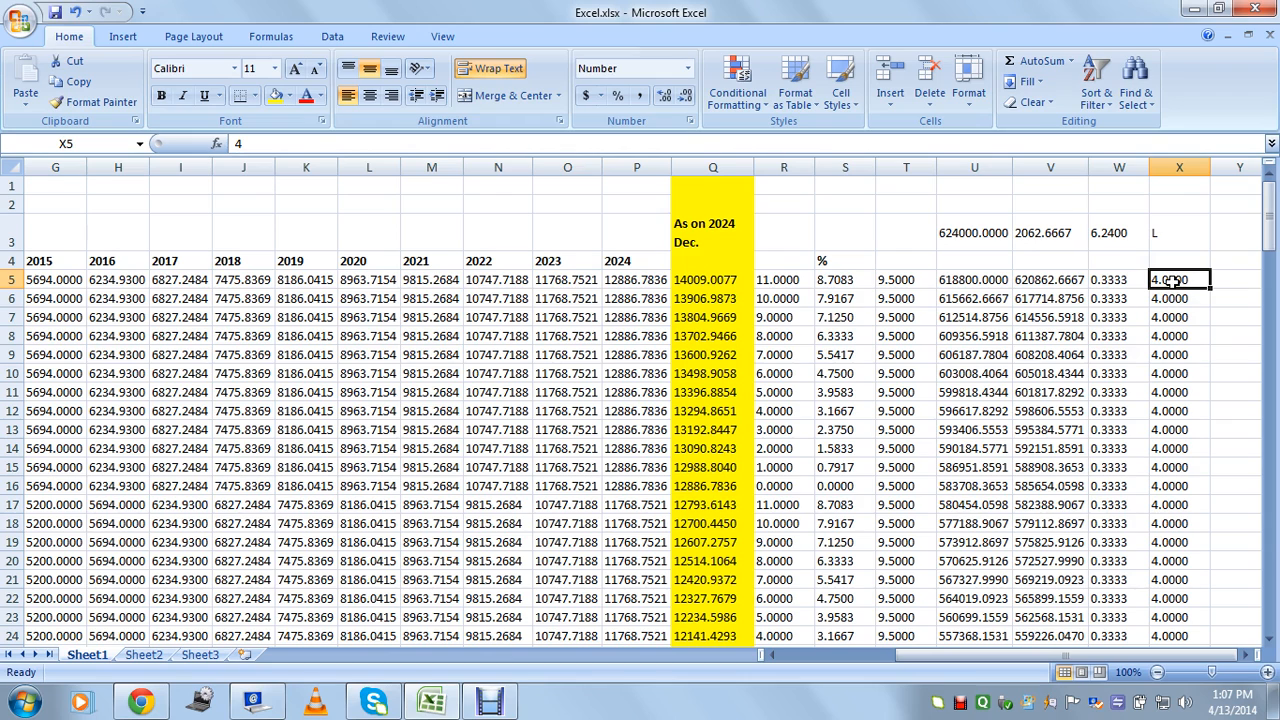
click(1118, 249)
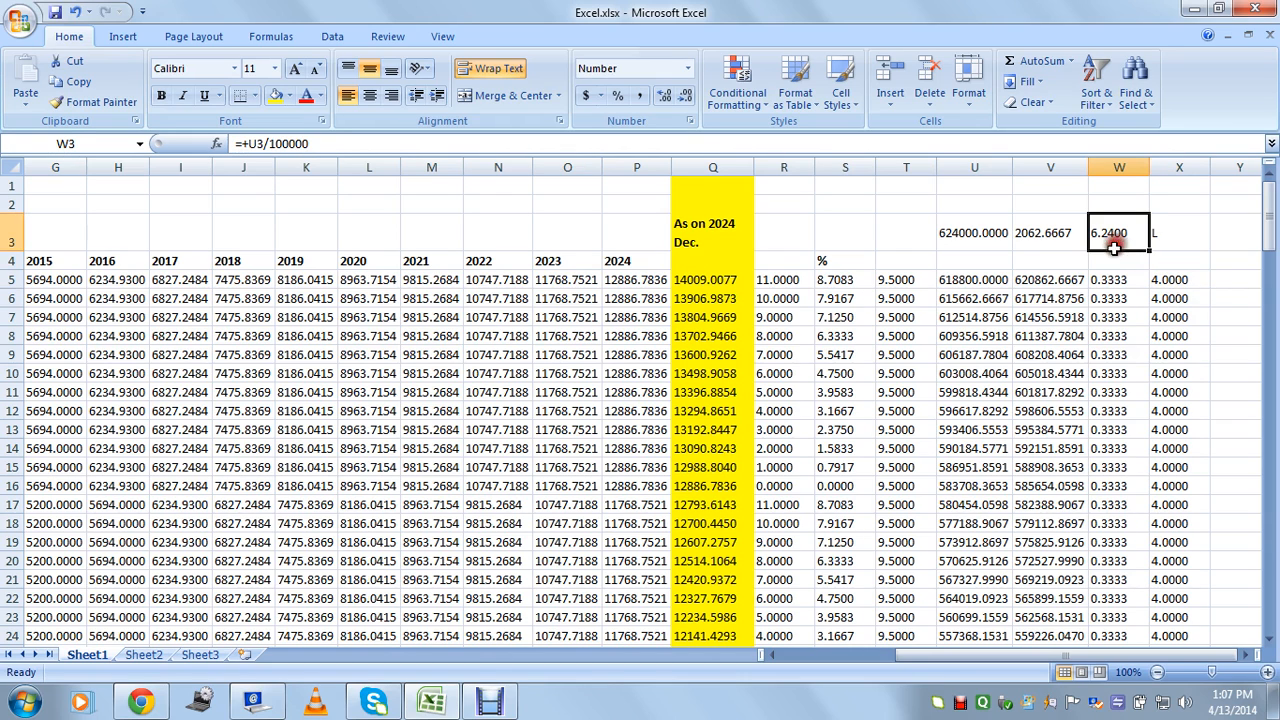
click(1053, 280)
click(1044, 166)
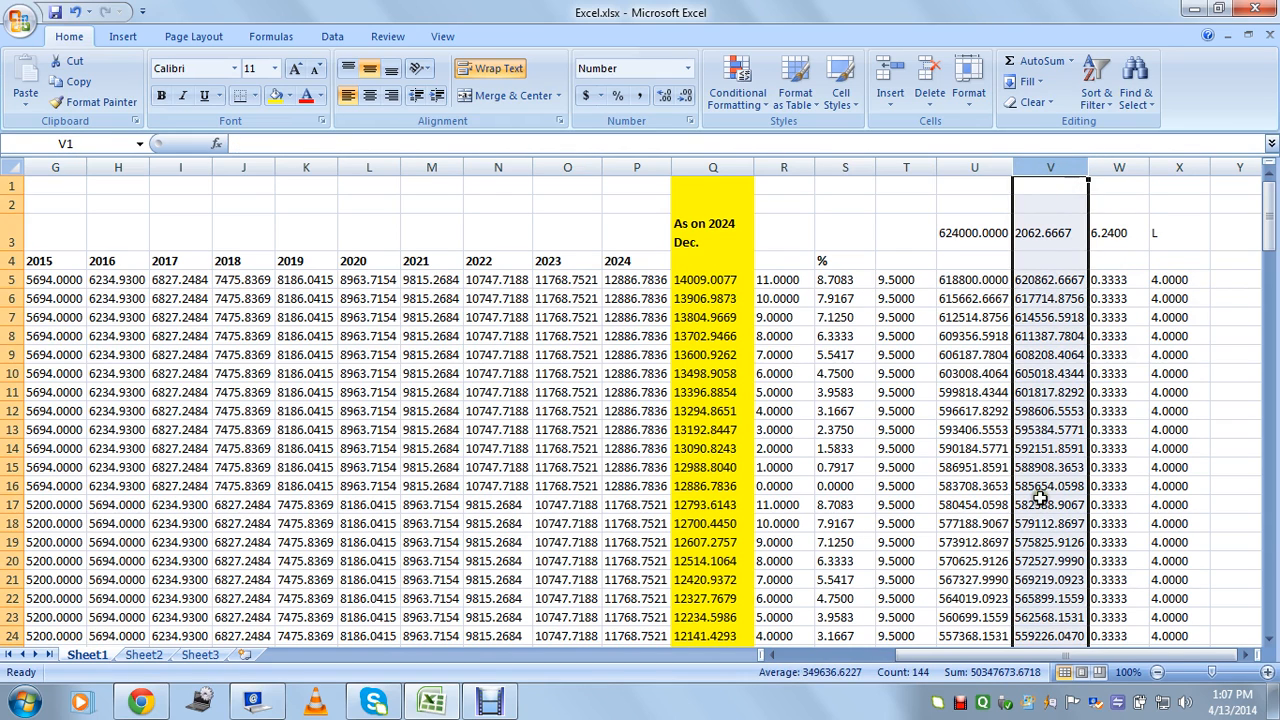
click(958, 282)
drag(298, 144, 268, 144)
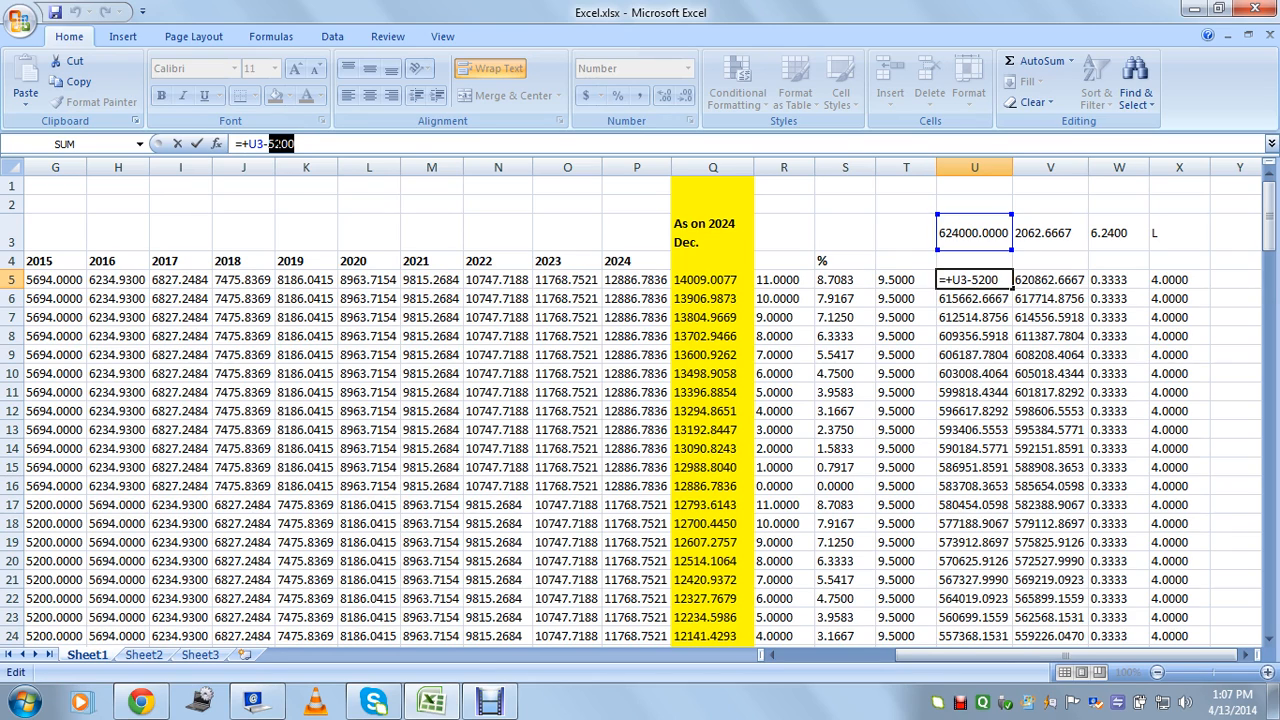
key(Escape)
drag(1012, 655, 880, 656)
click(413, 259)
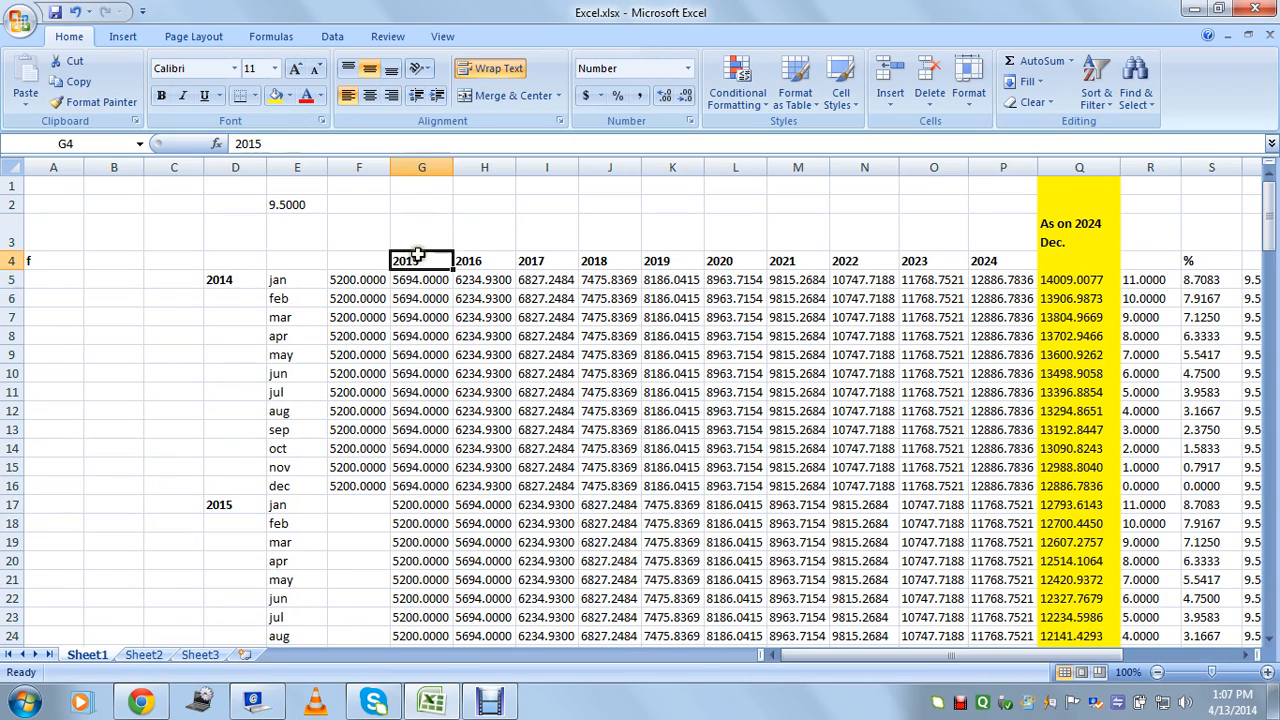
click(470, 260)
click(531, 258)
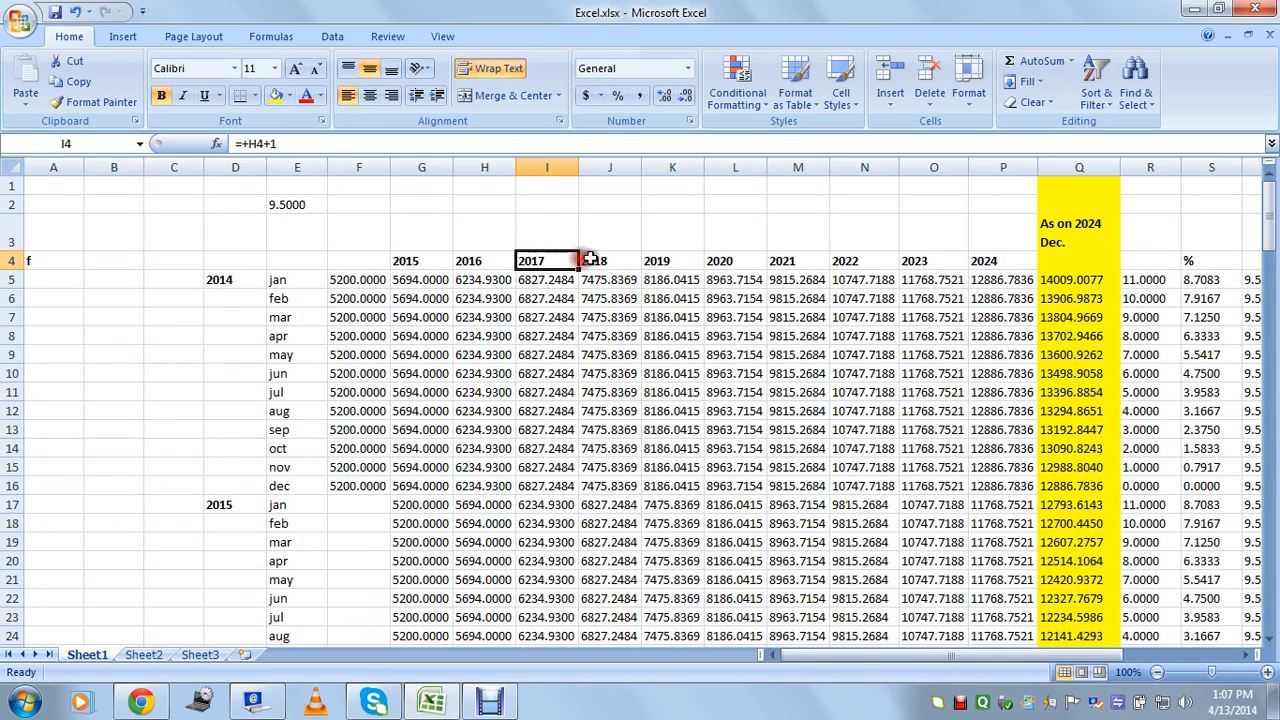
click(590, 259)
click(680, 260)
click(230, 283)
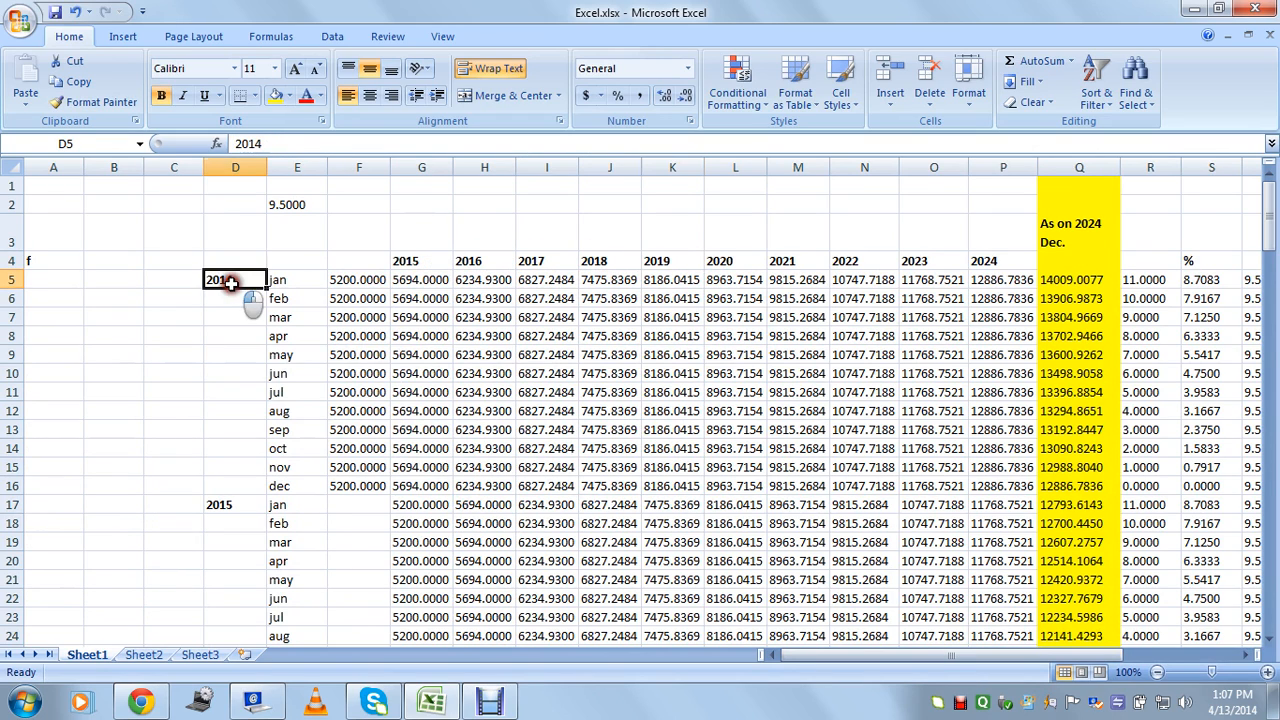
click(295, 278)
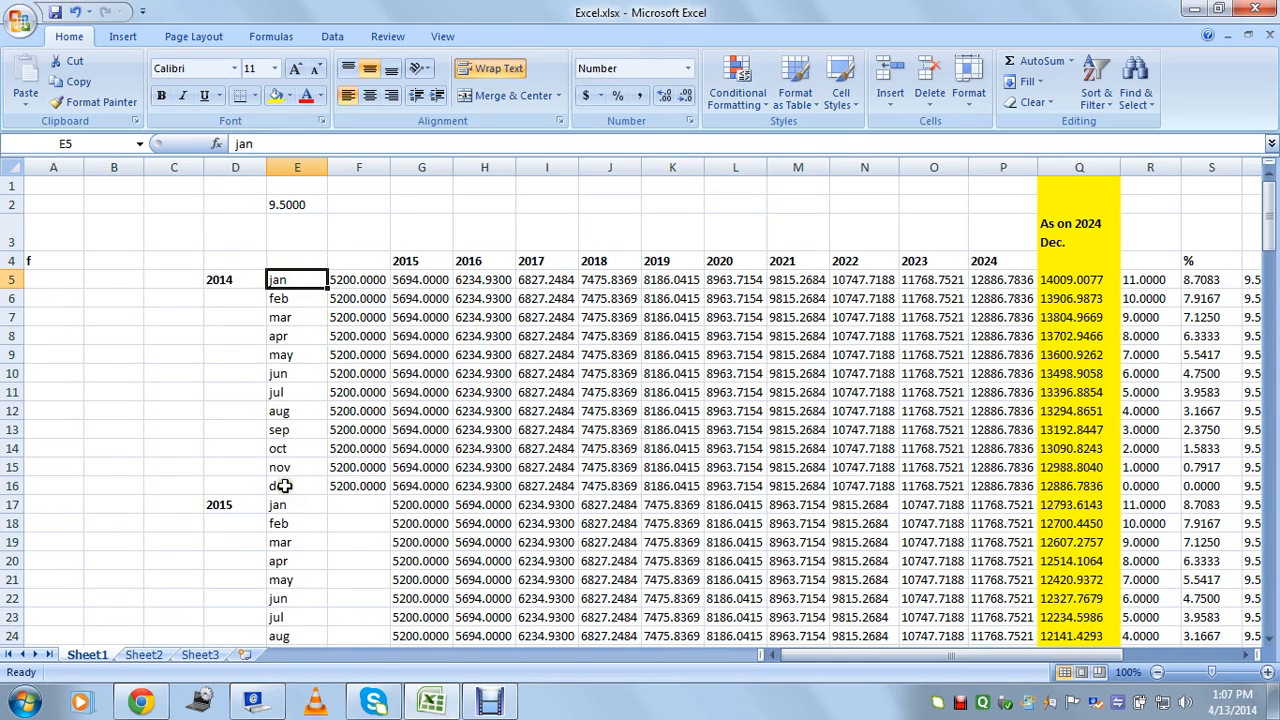
click(283, 485)
click(346, 281)
click(355, 299)
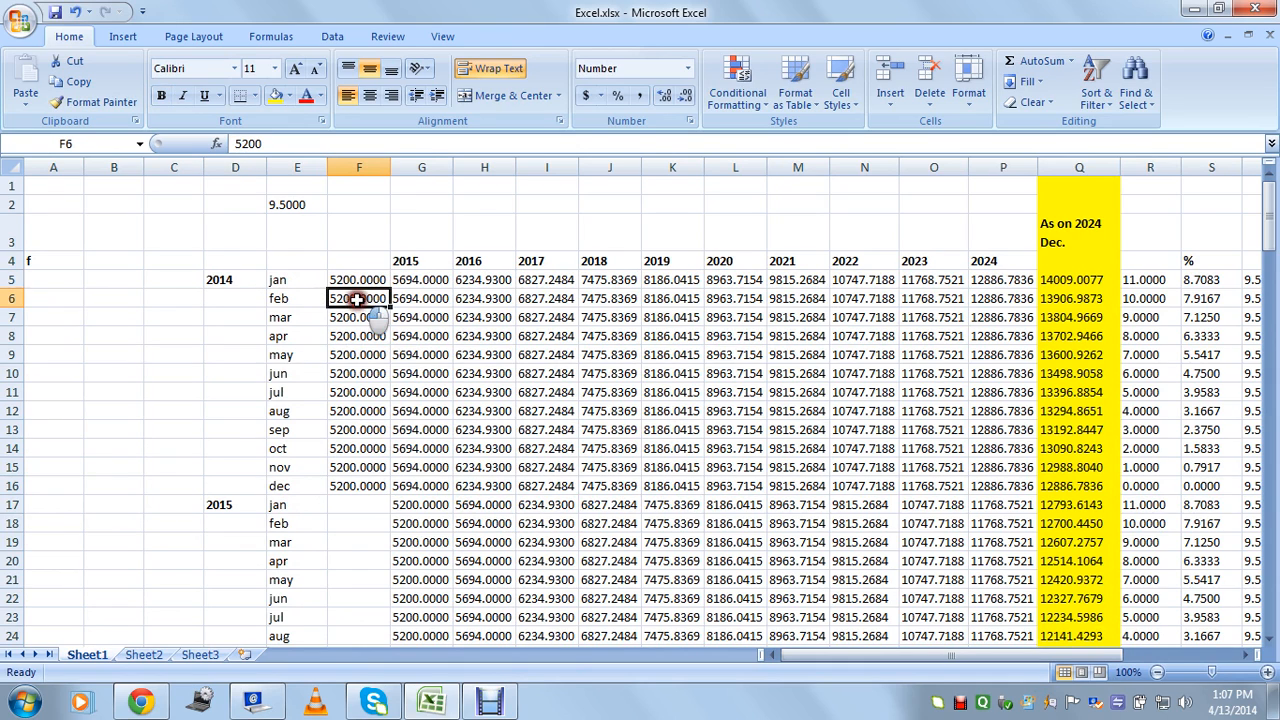
click(352, 318)
click(350, 337)
click(346, 355)
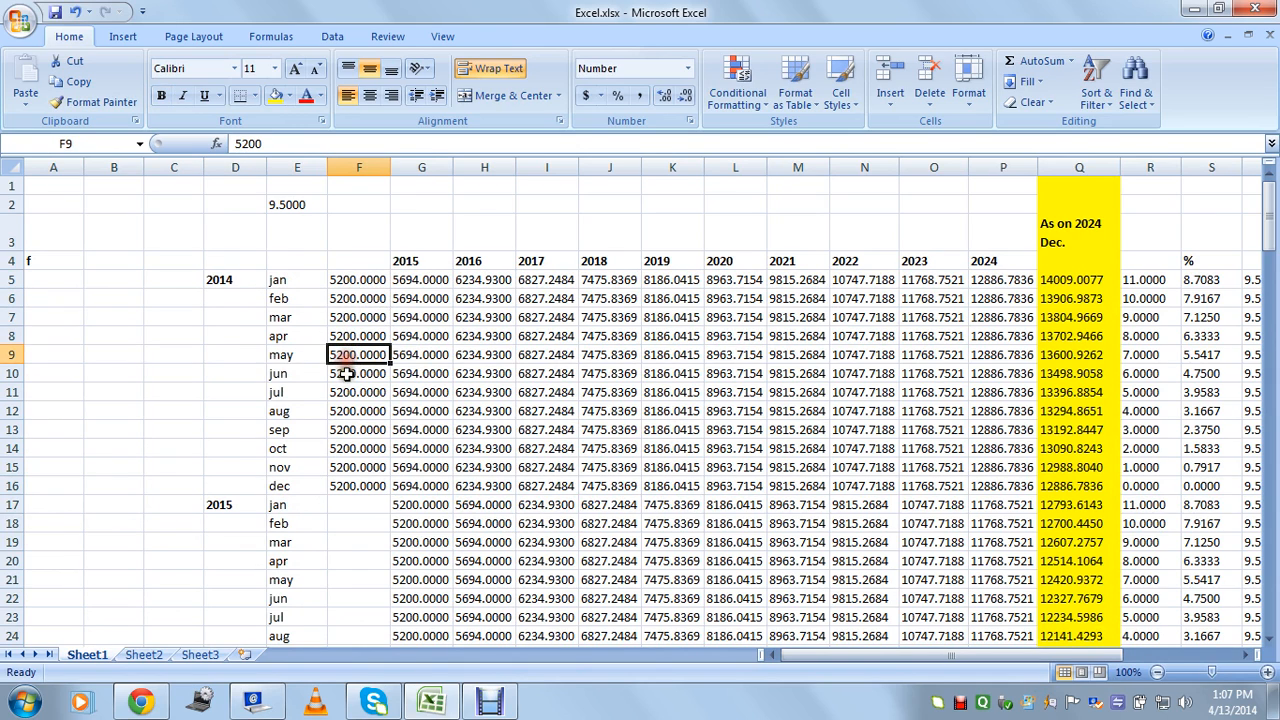
click(345, 373)
click(343, 392)
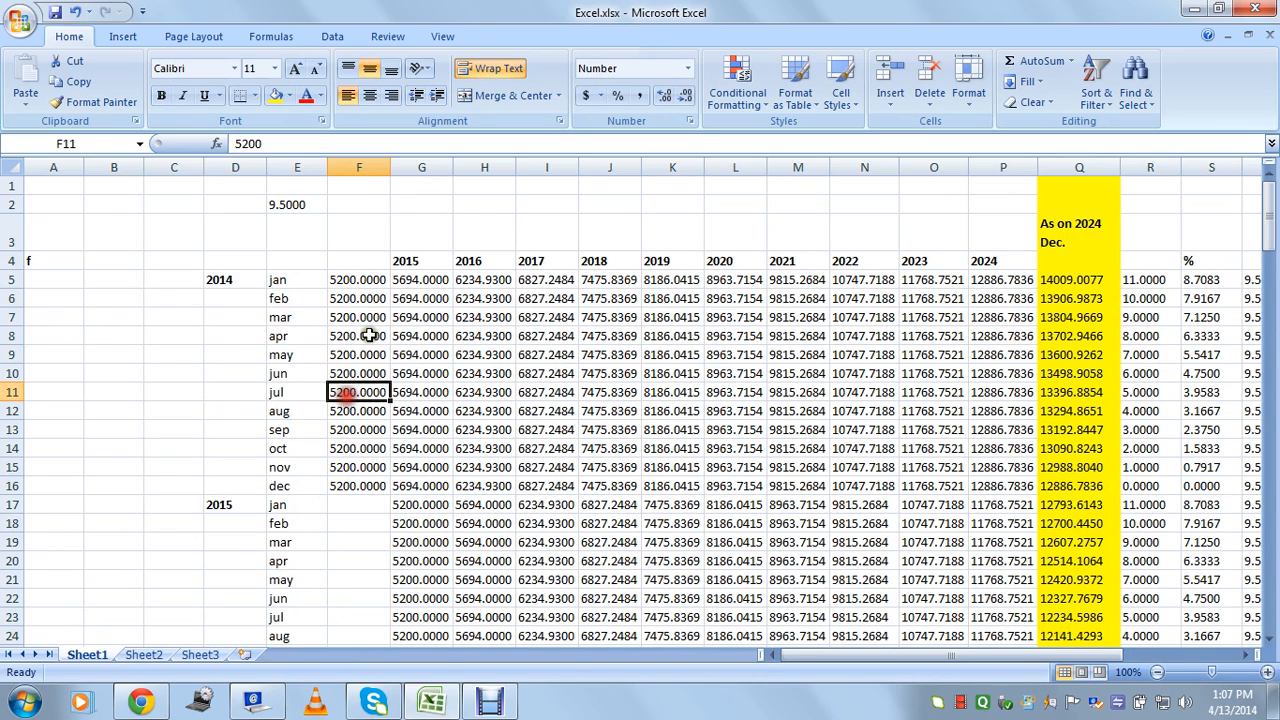
click(410, 281)
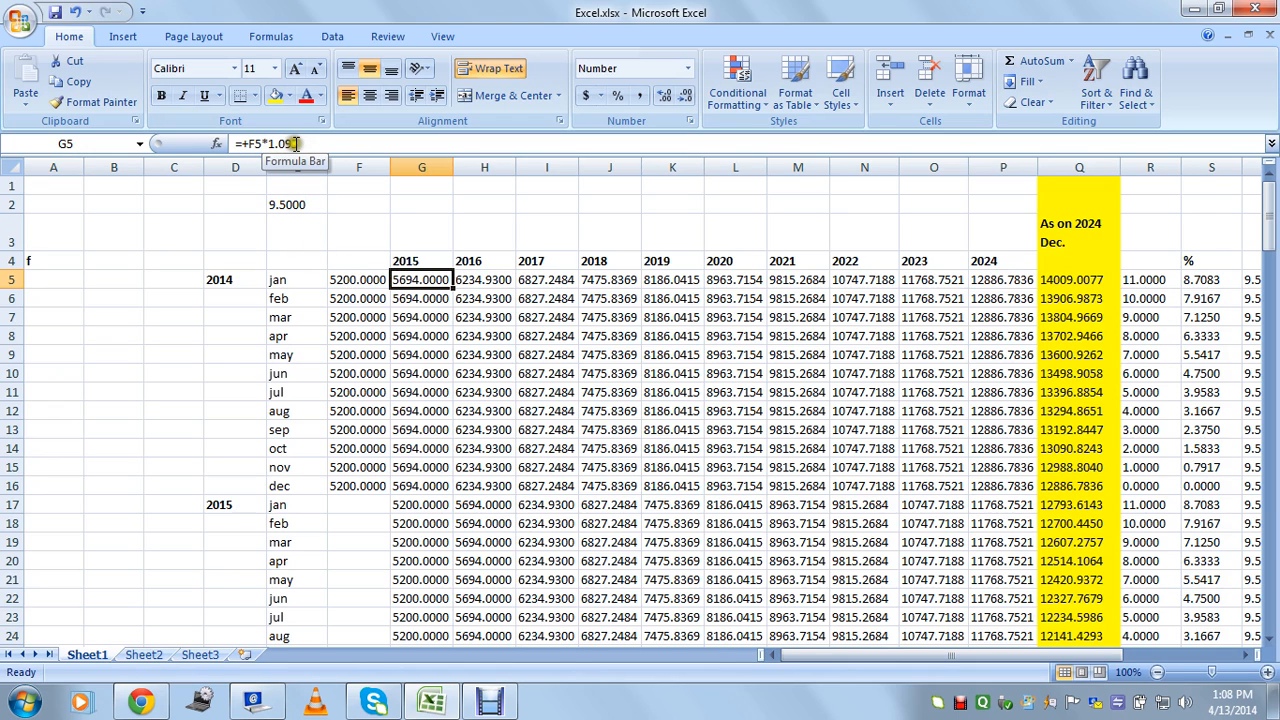
click(350, 281)
click(420, 282)
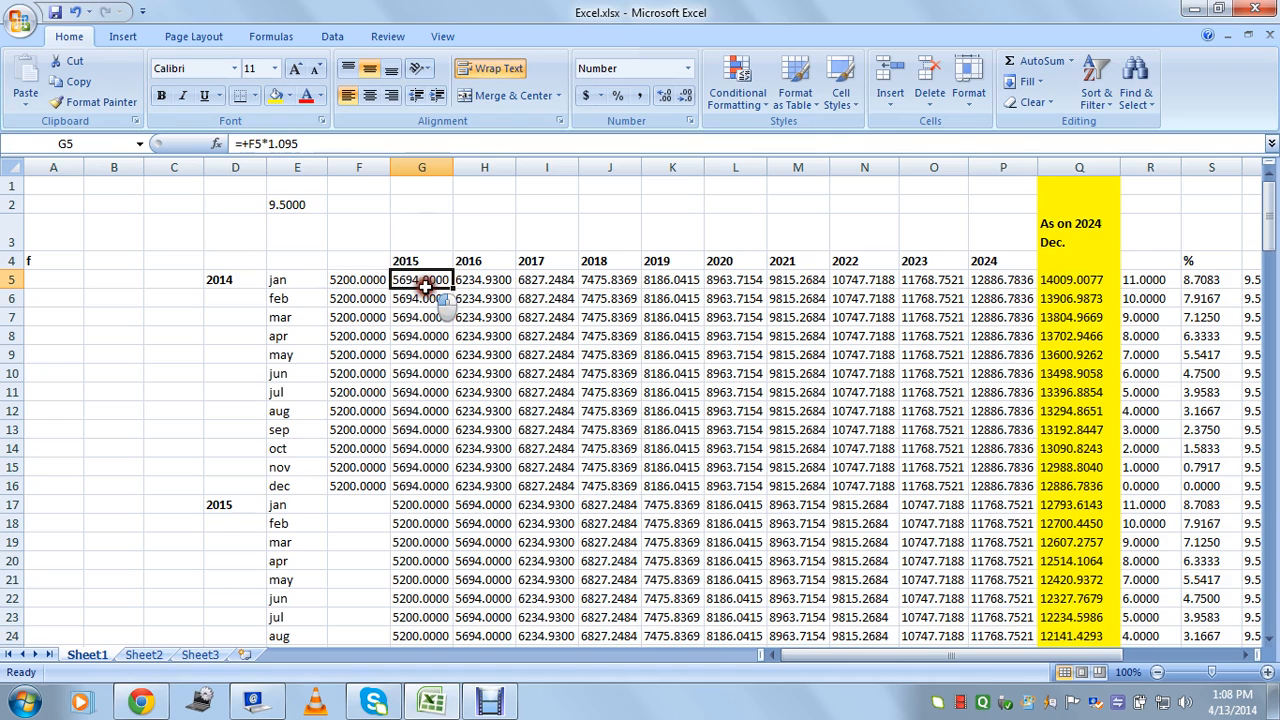
click(359, 281)
click(409, 281)
click(360, 282)
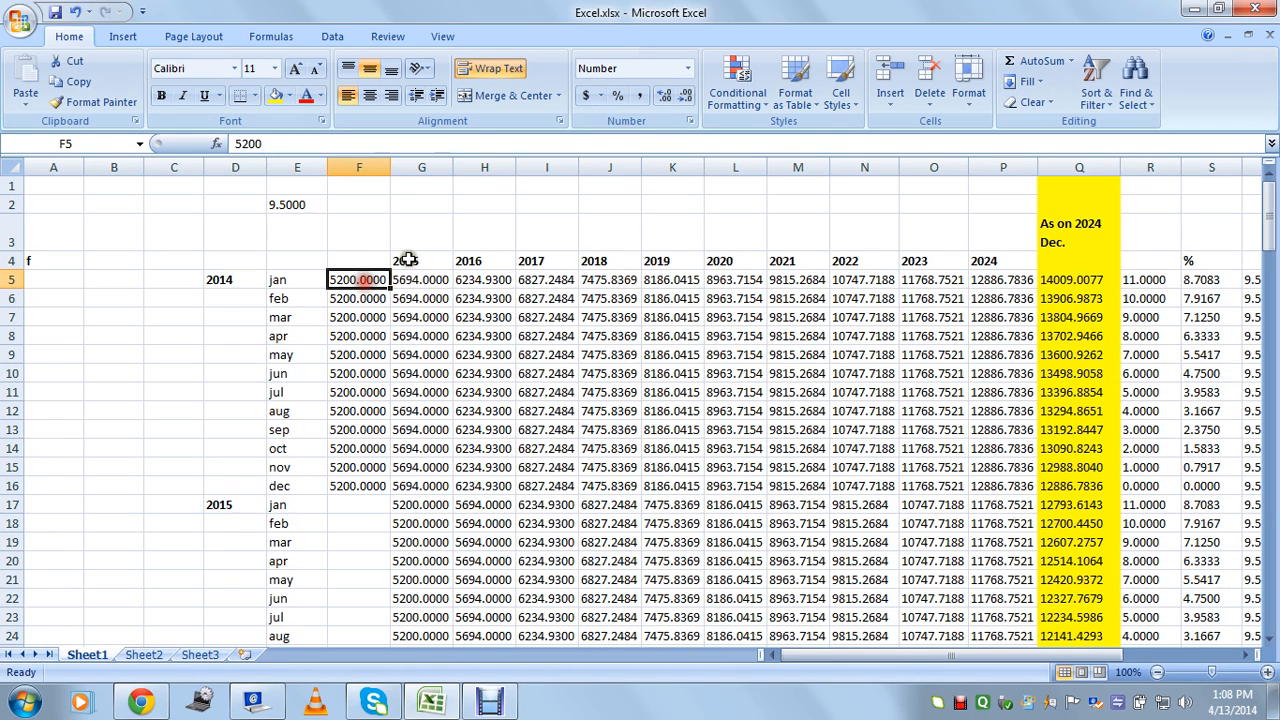
drag(312, 246, 417, 343)
click(354, 297)
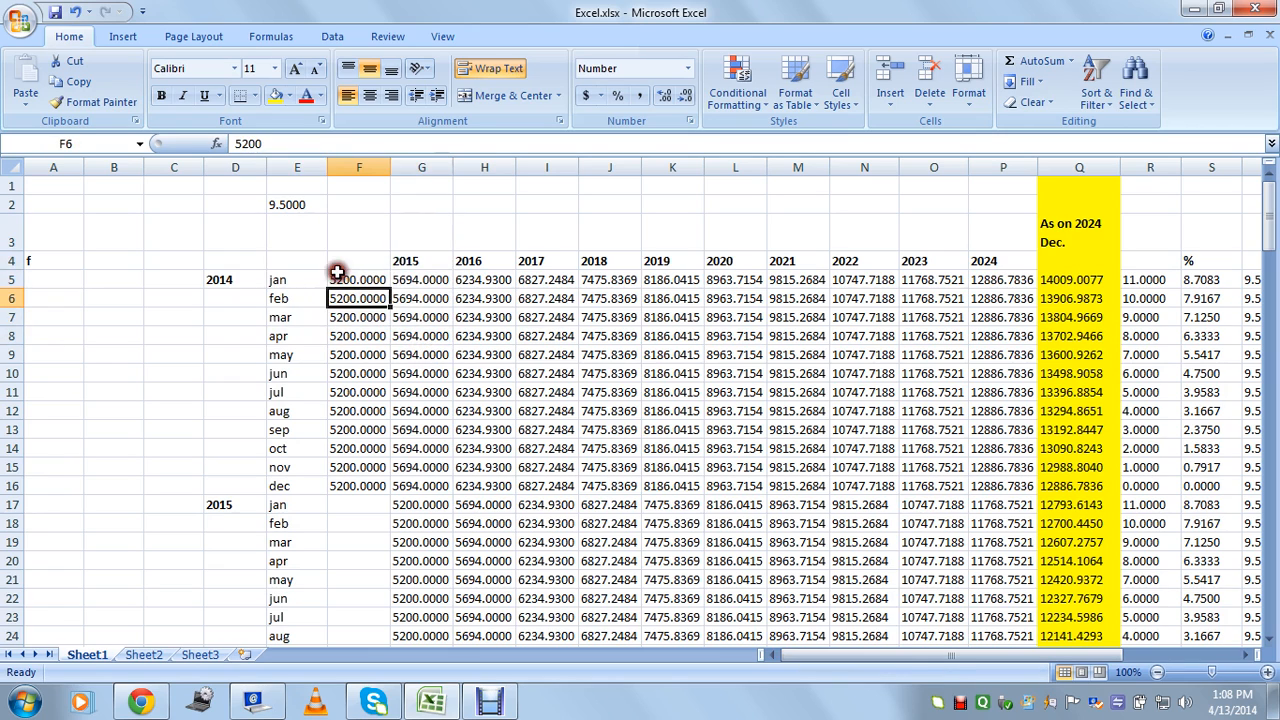
drag(337, 272, 423, 331)
click(421, 347)
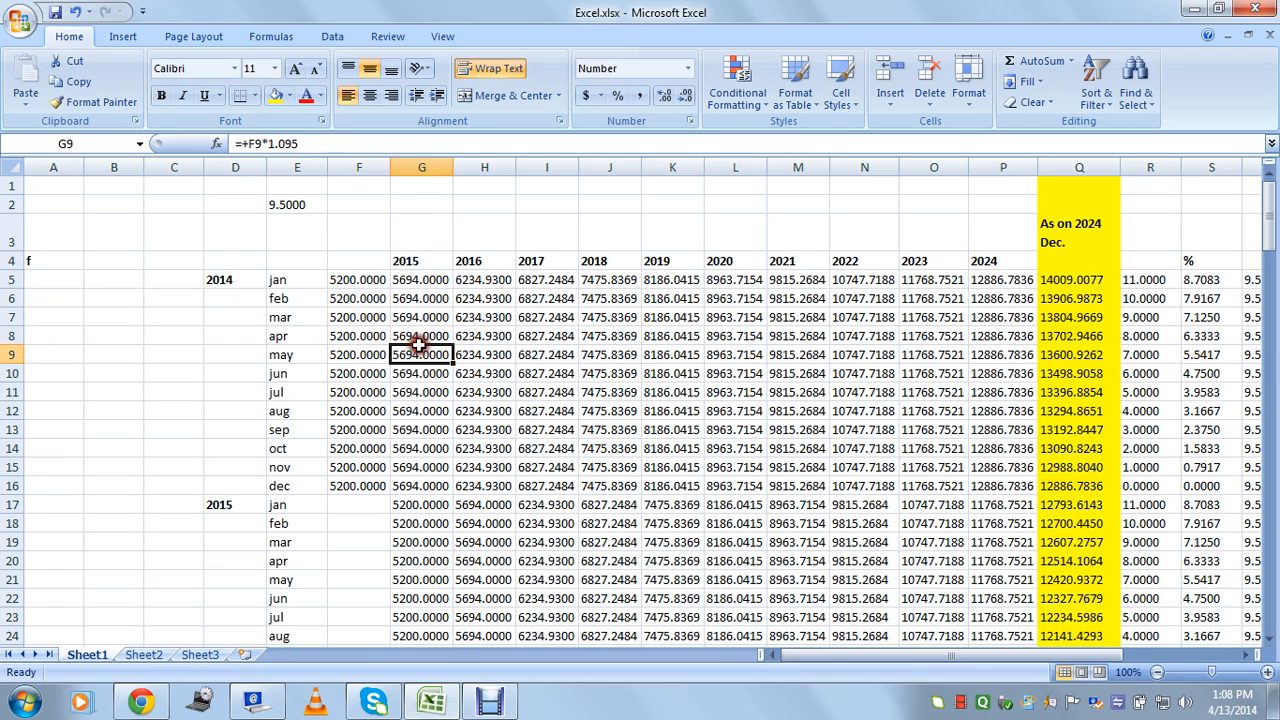
click(359, 285)
click(220, 281)
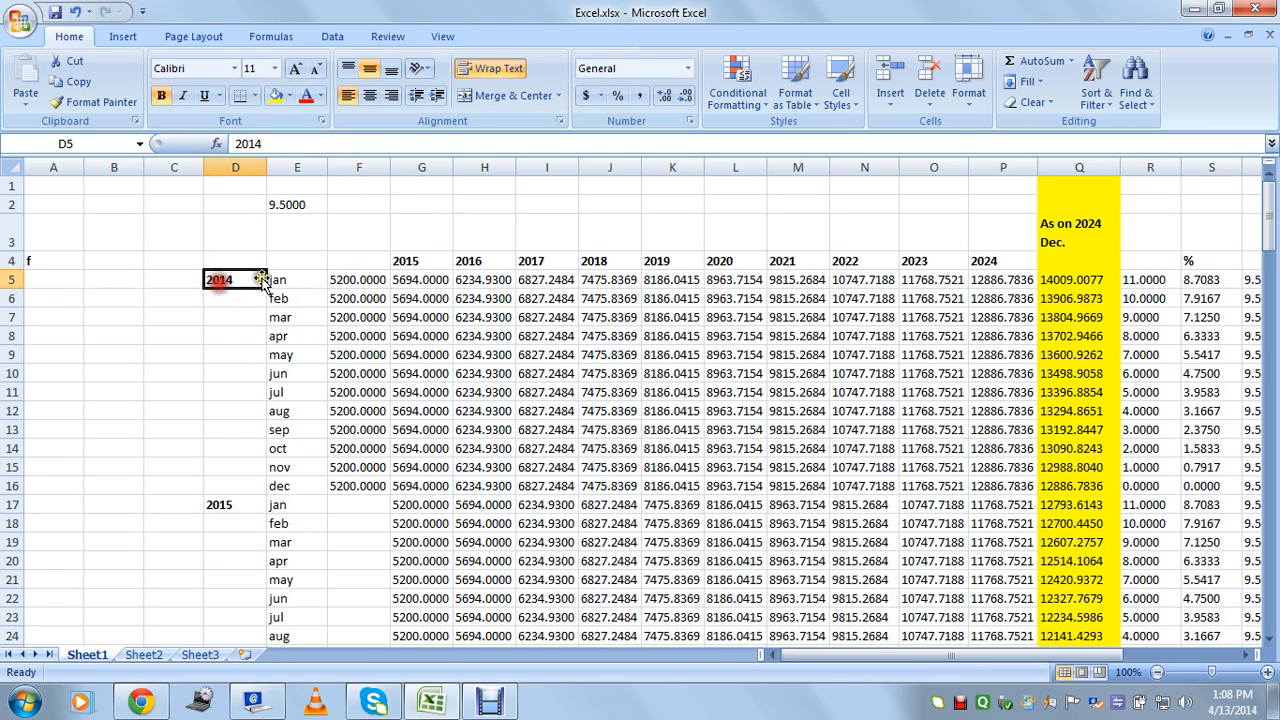
click(298, 279)
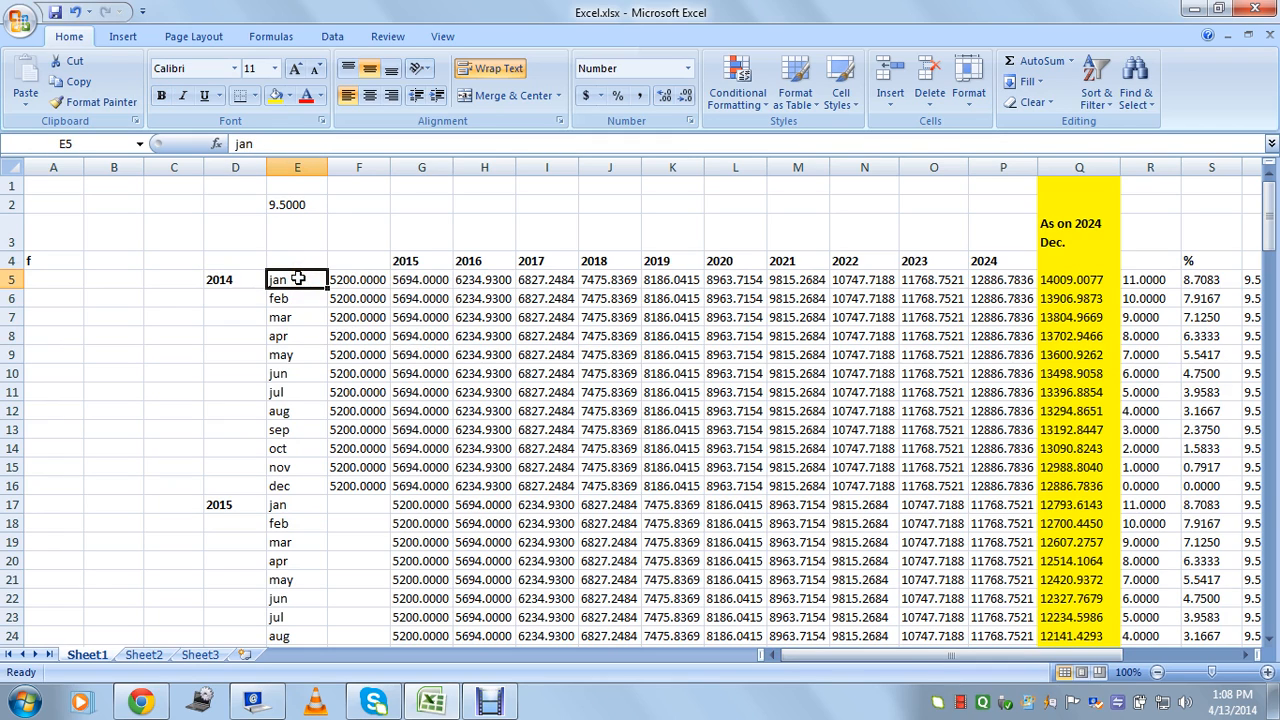
click(365, 281)
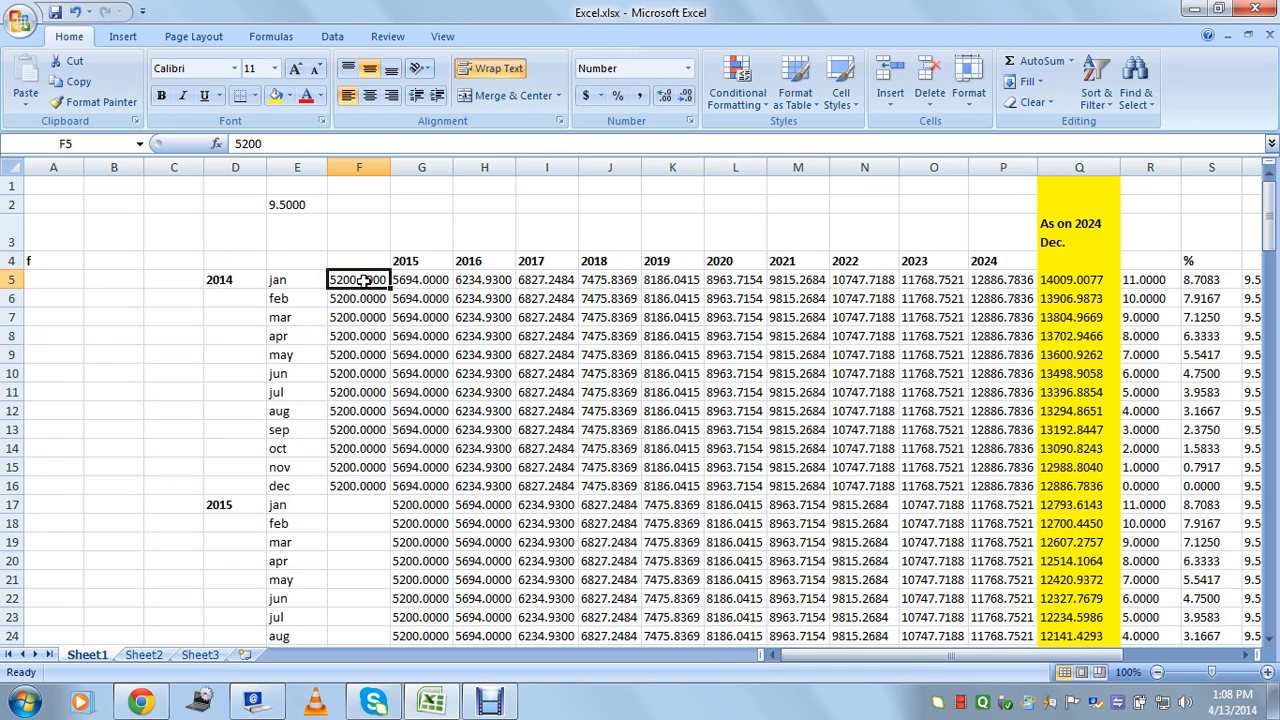
click(428, 281)
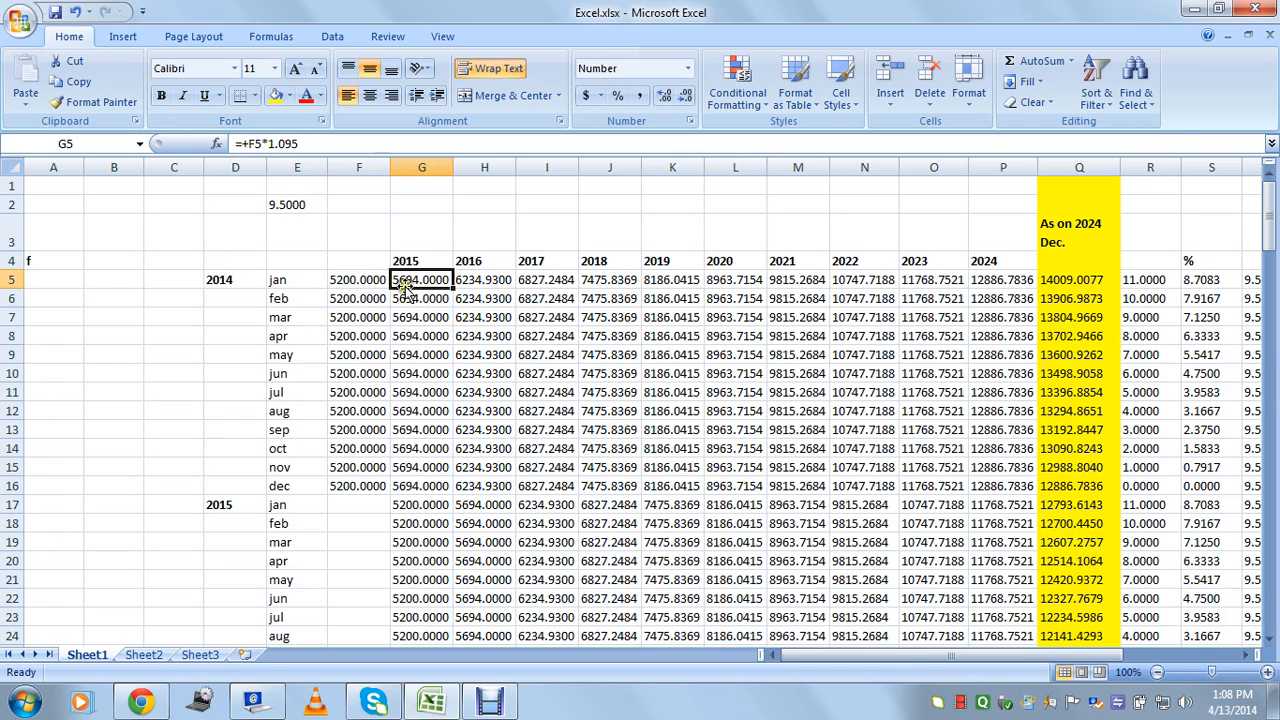
click(414, 261)
click(418, 281)
click(473, 281)
click(532, 280)
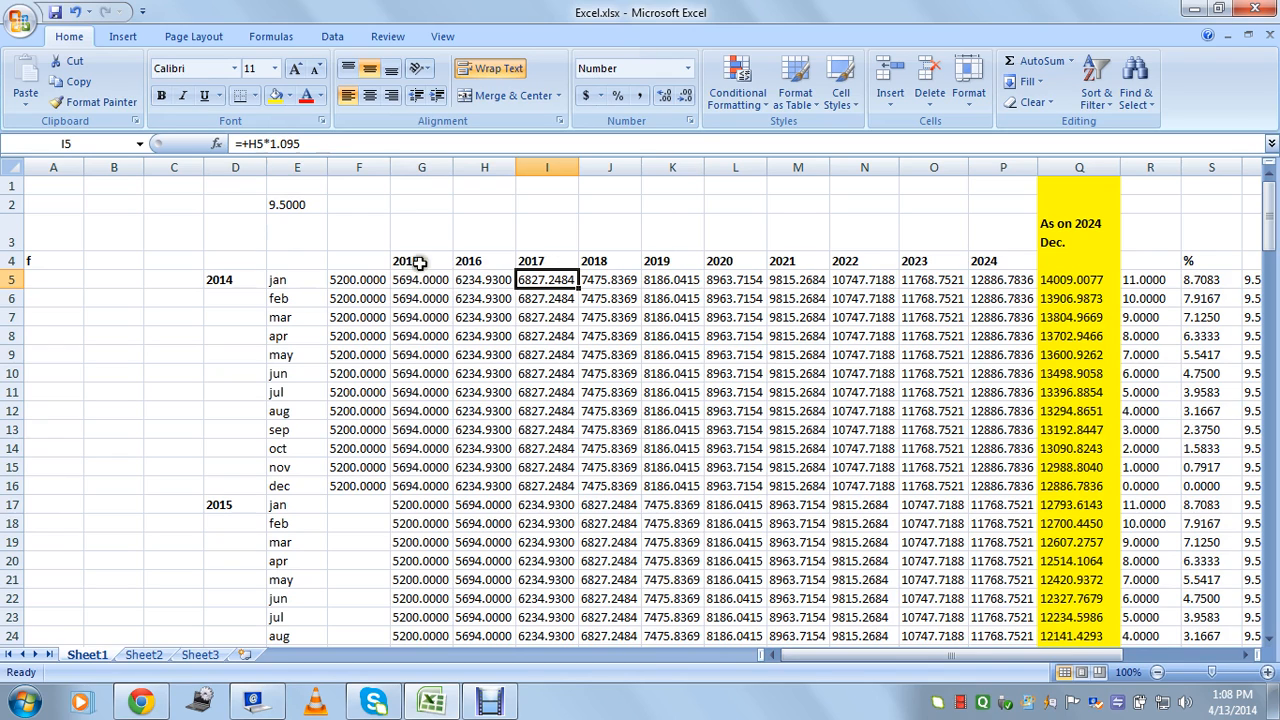
click(483, 281)
click(545, 281)
click(600, 280)
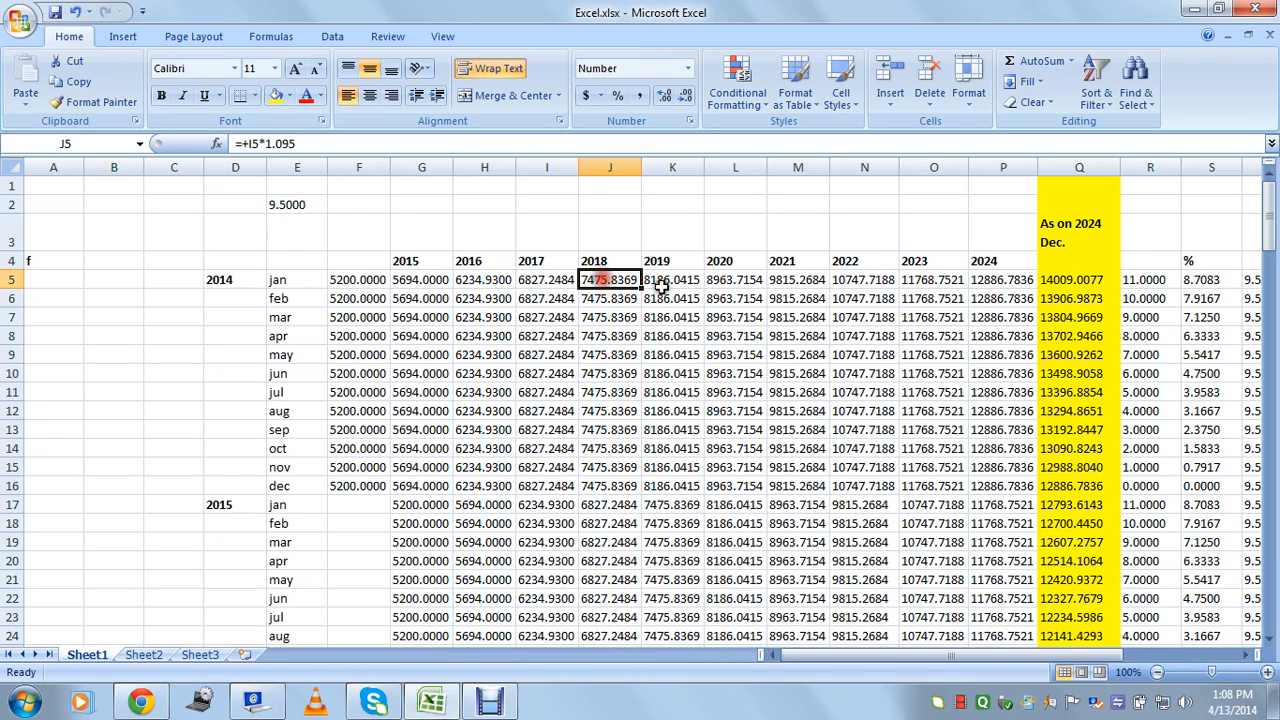
click(660, 280)
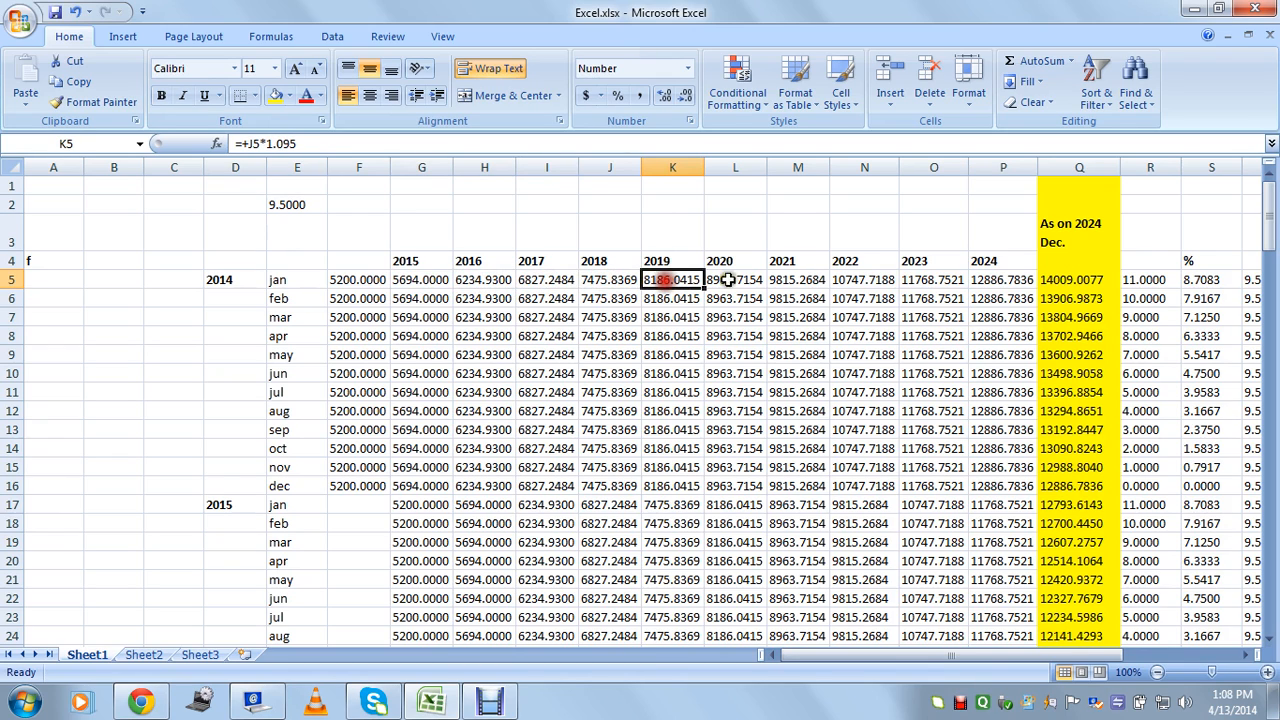
click(994, 280)
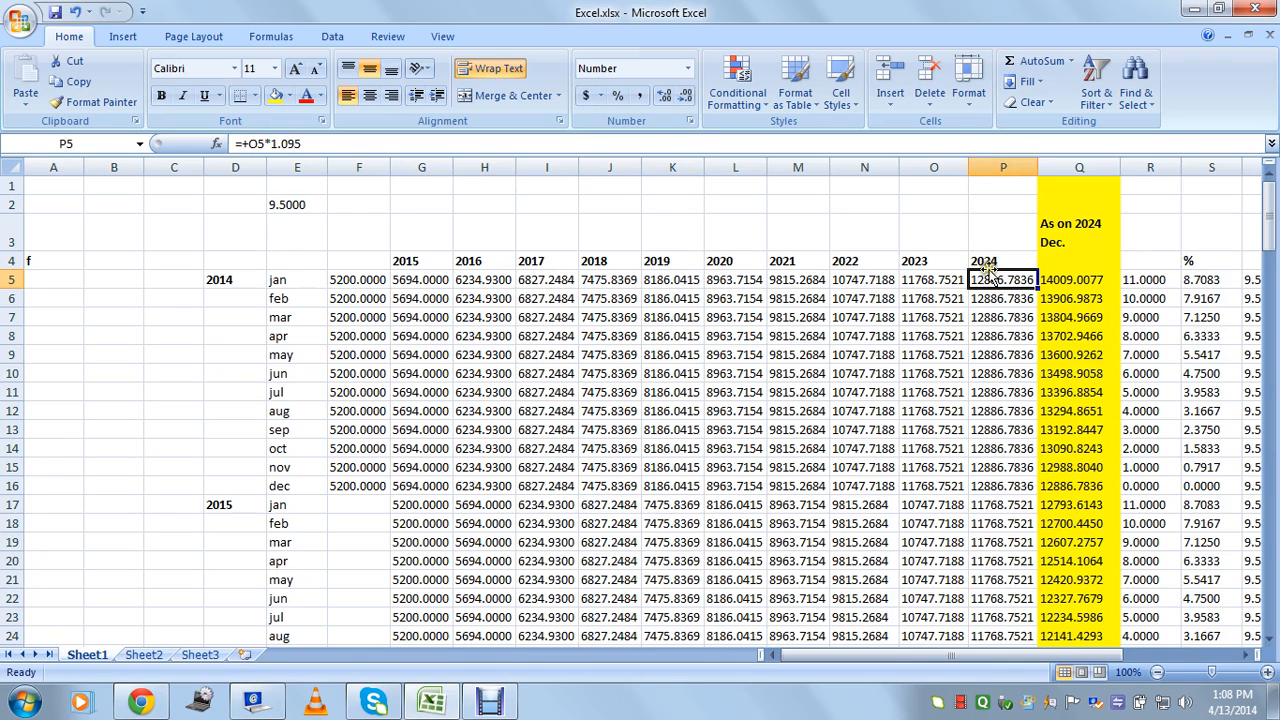
click(276, 280)
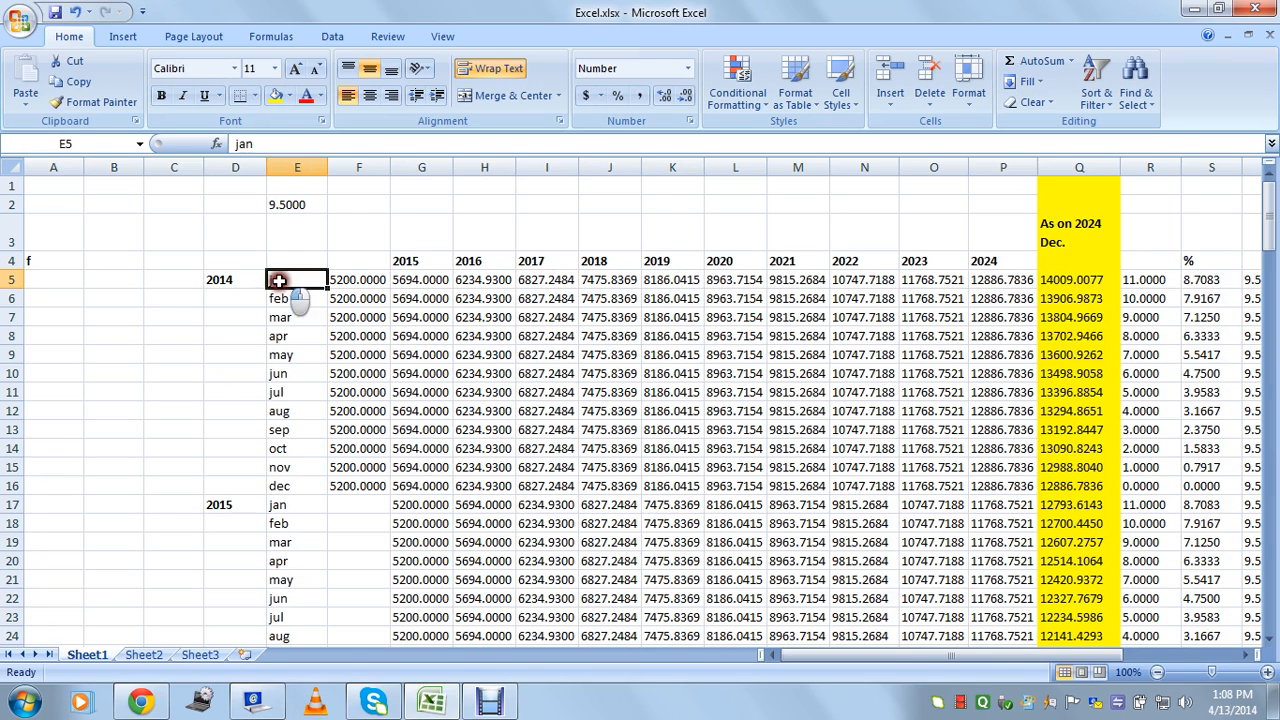
click(986, 280)
click(358, 280)
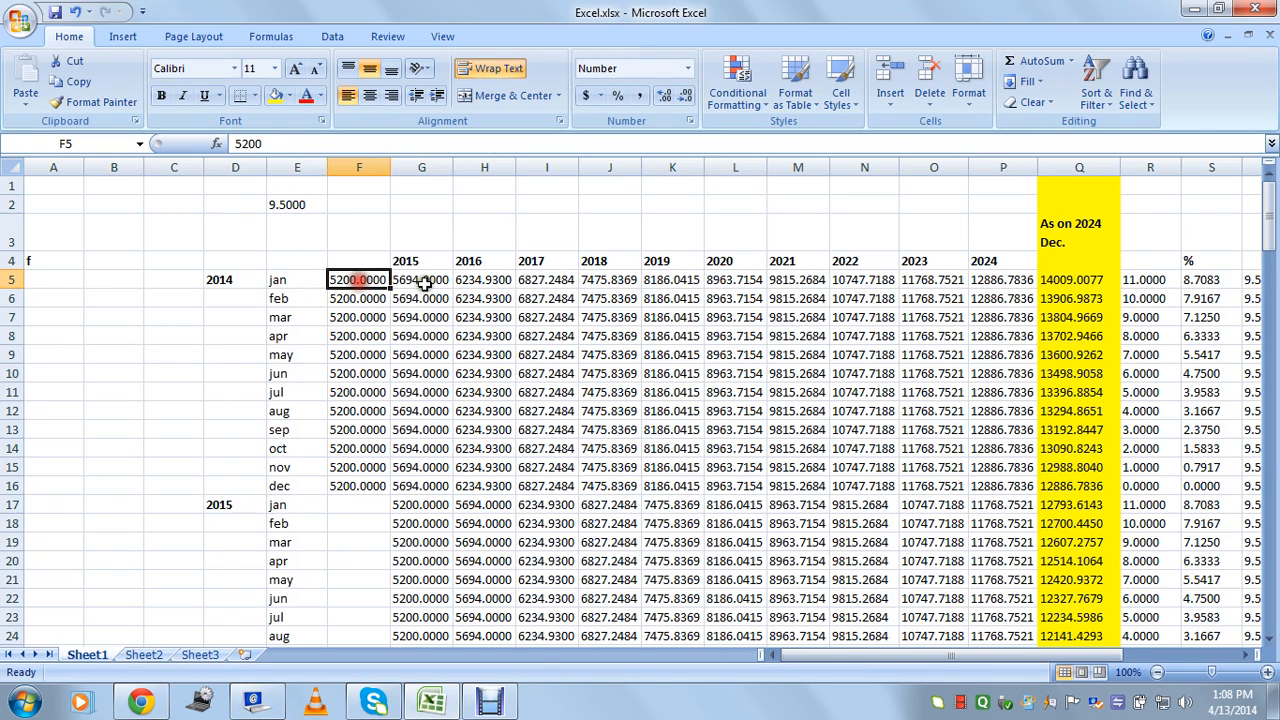
click(422, 280)
click(490, 280)
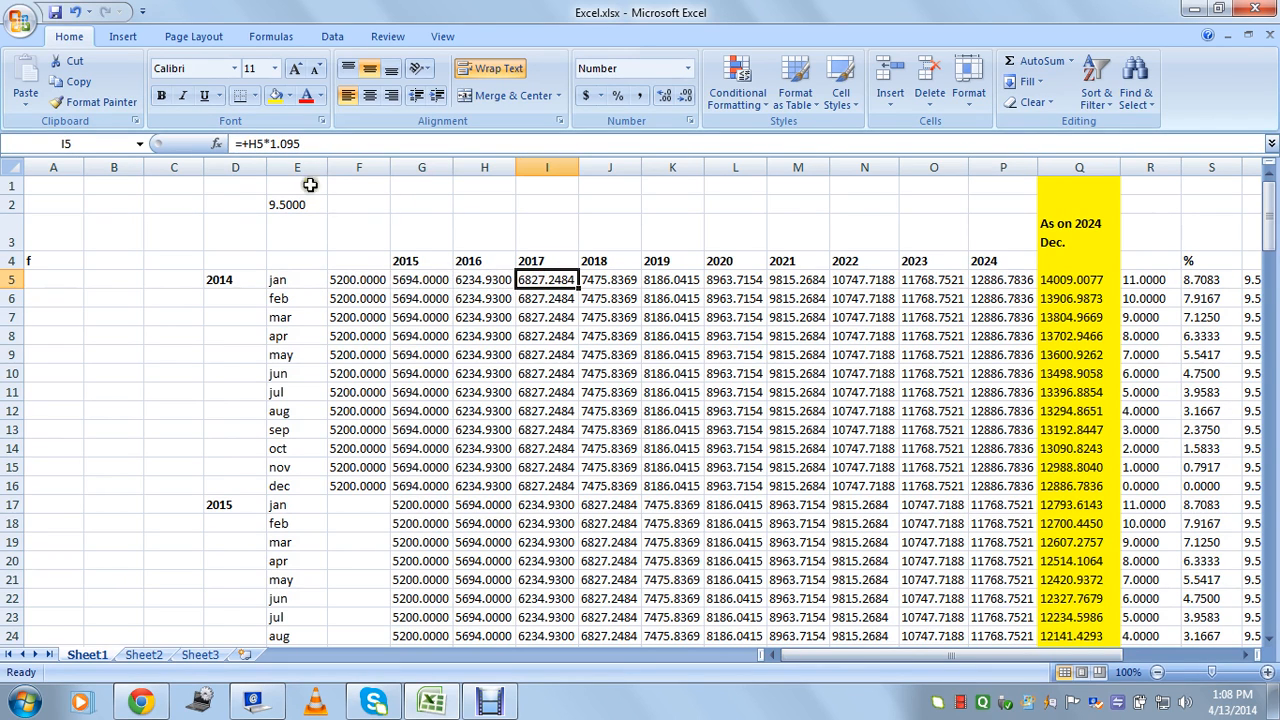
click(361, 283)
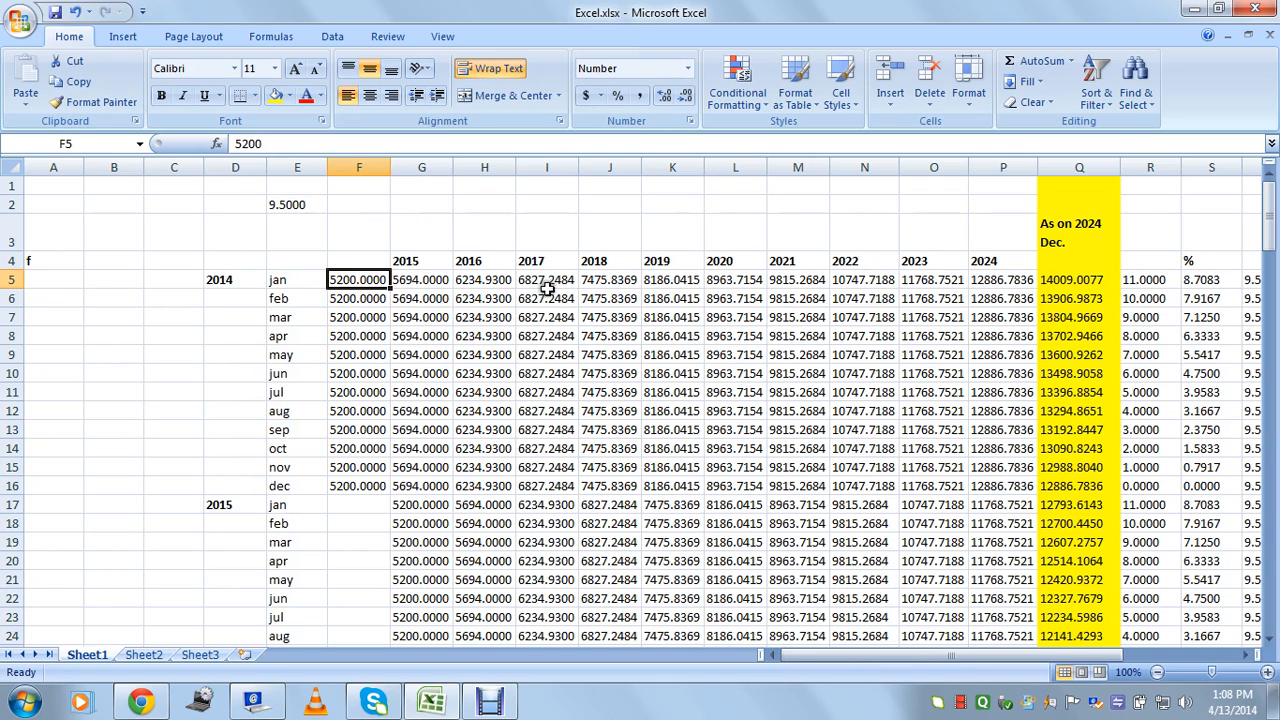
click(990, 283)
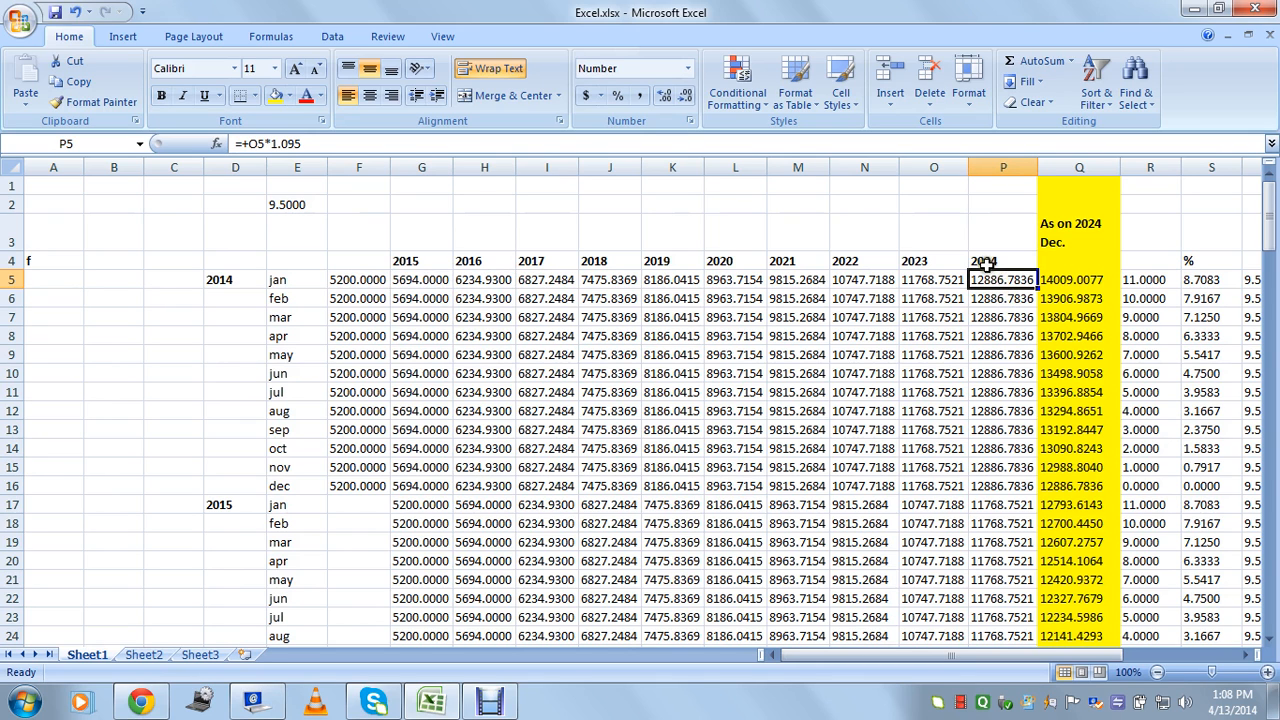
drag(1012, 656, 1069, 655)
click(886, 240)
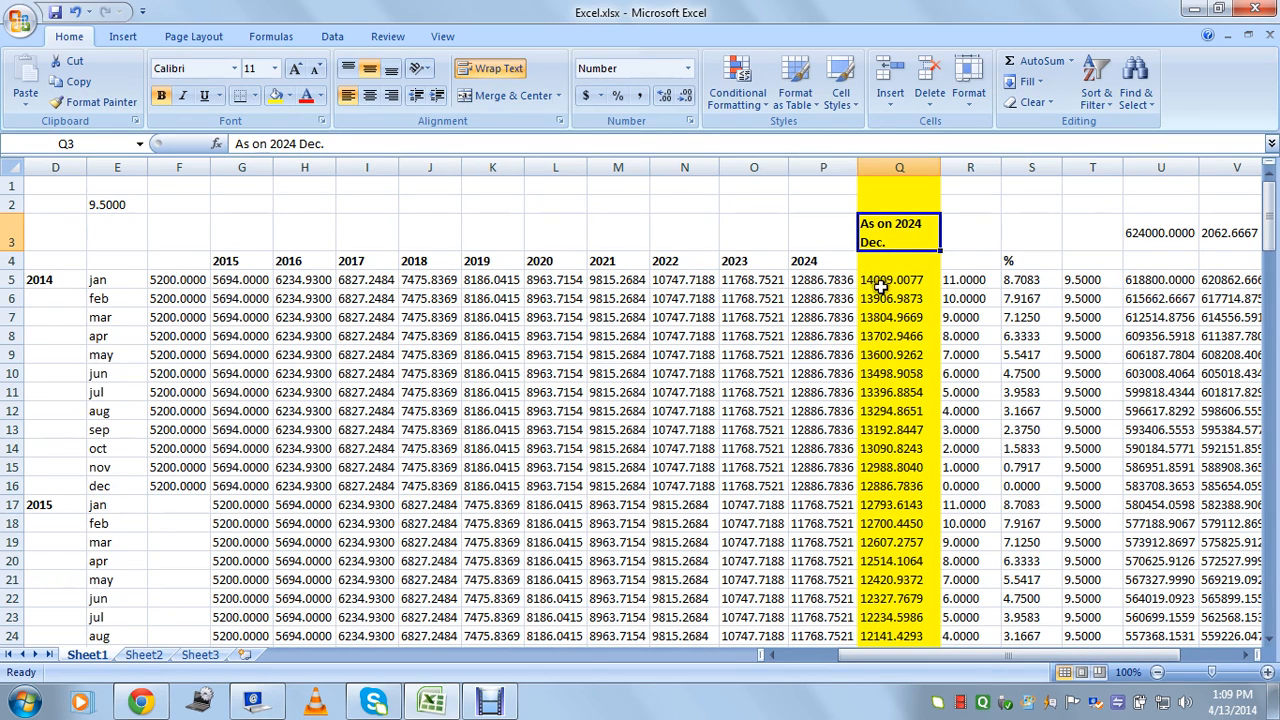
click(178, 282)
click(182, 299)
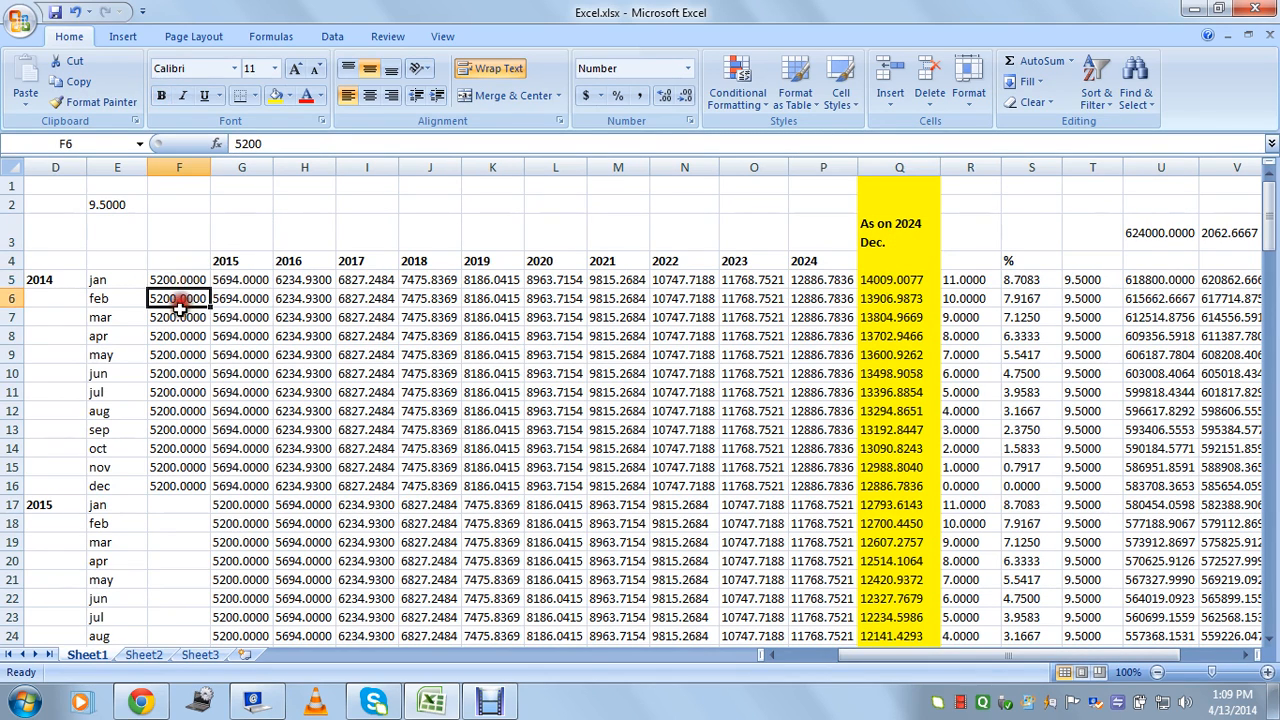
click(900, 240)
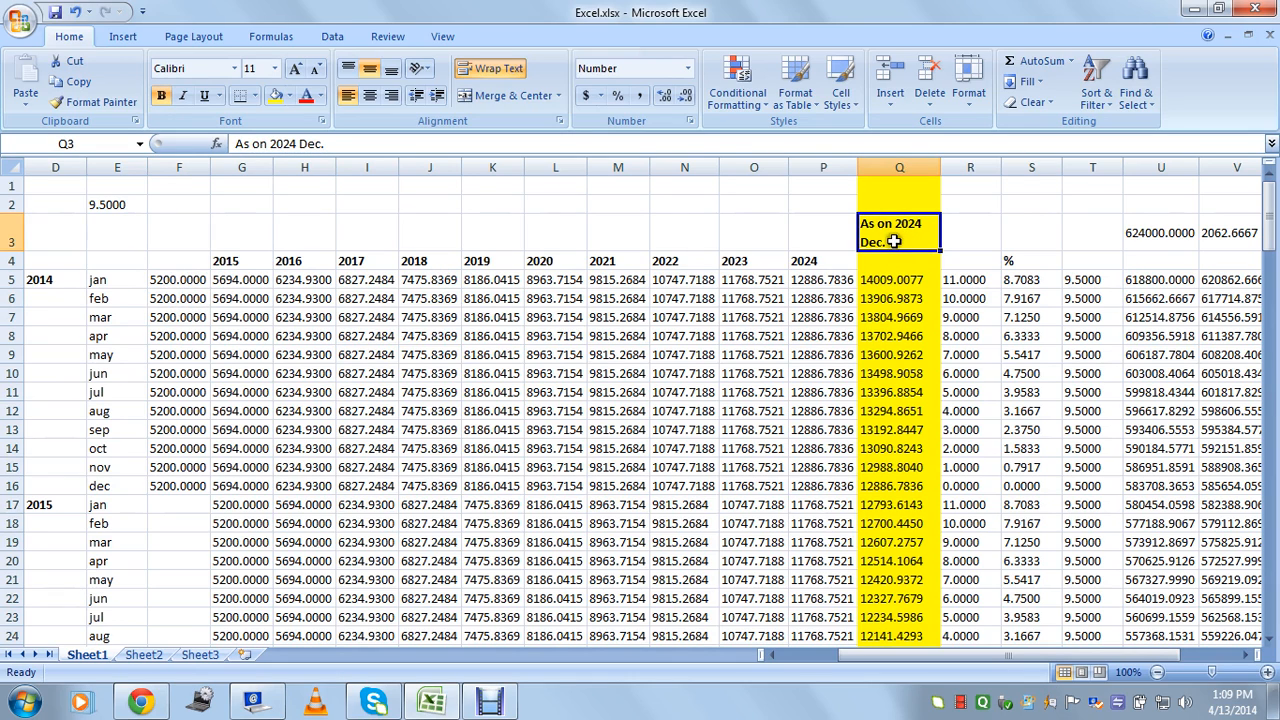
click(190, 284)
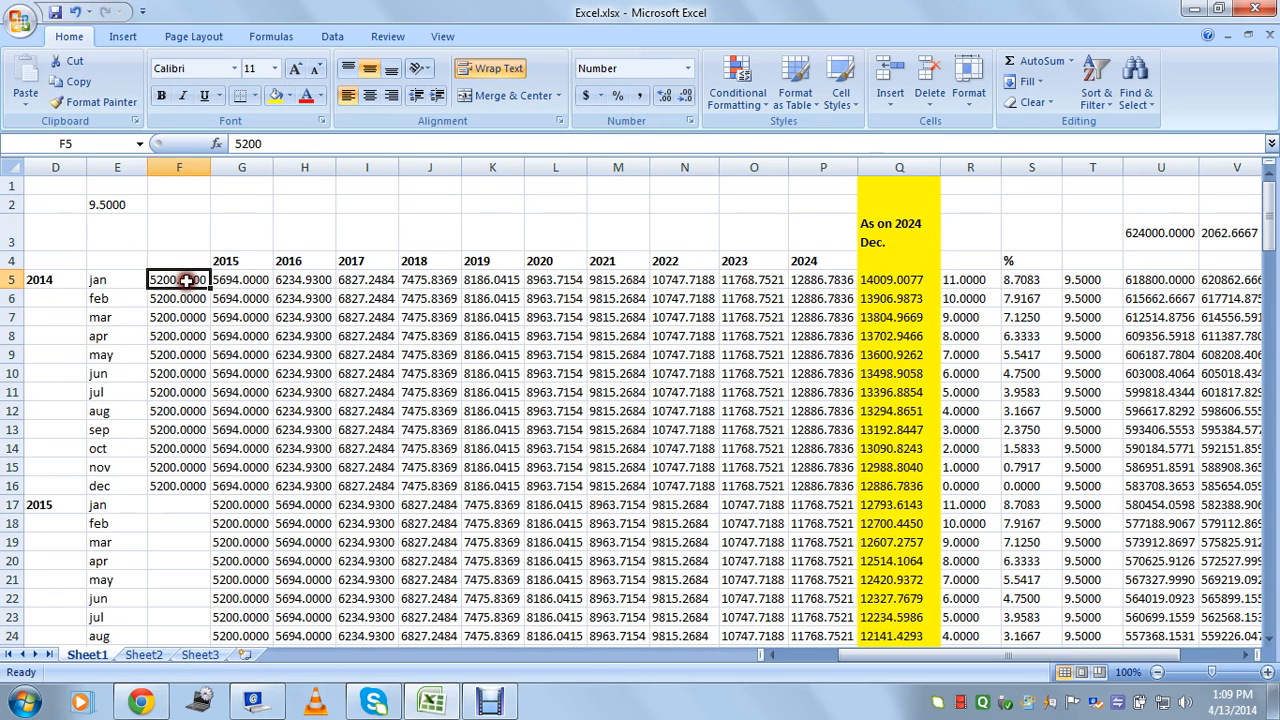
click(885, 247)
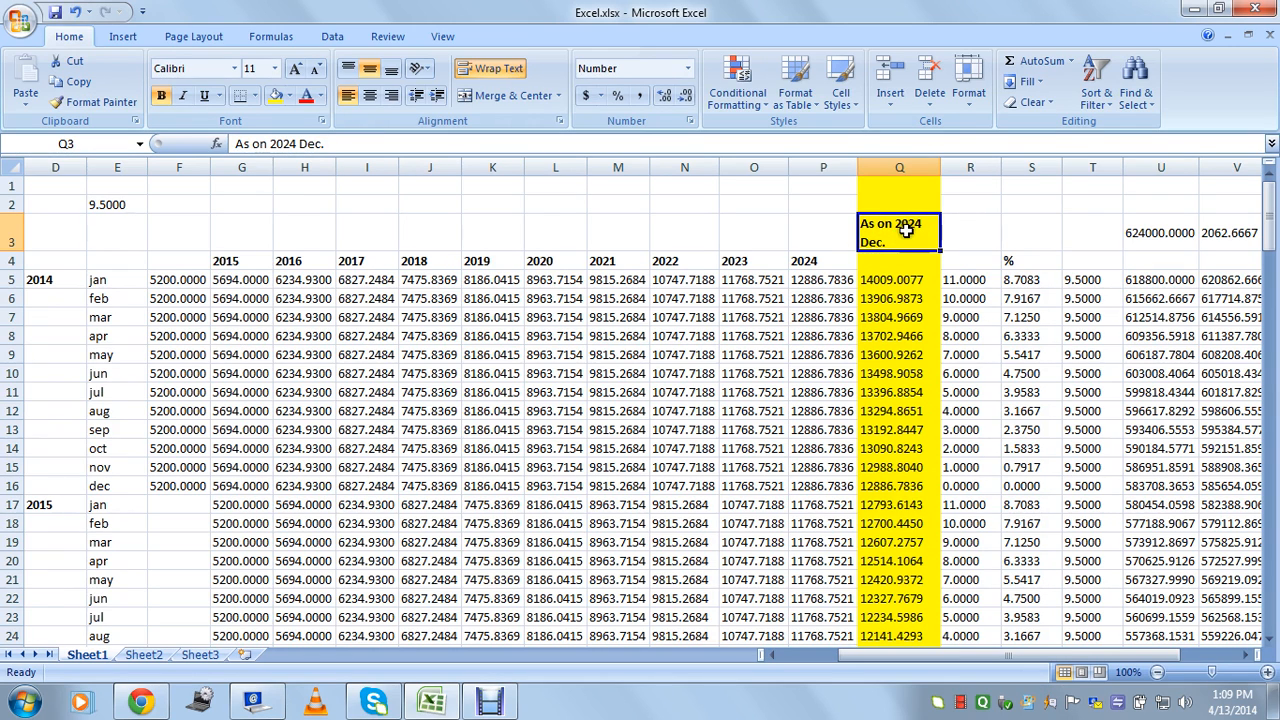
click(893, 282)
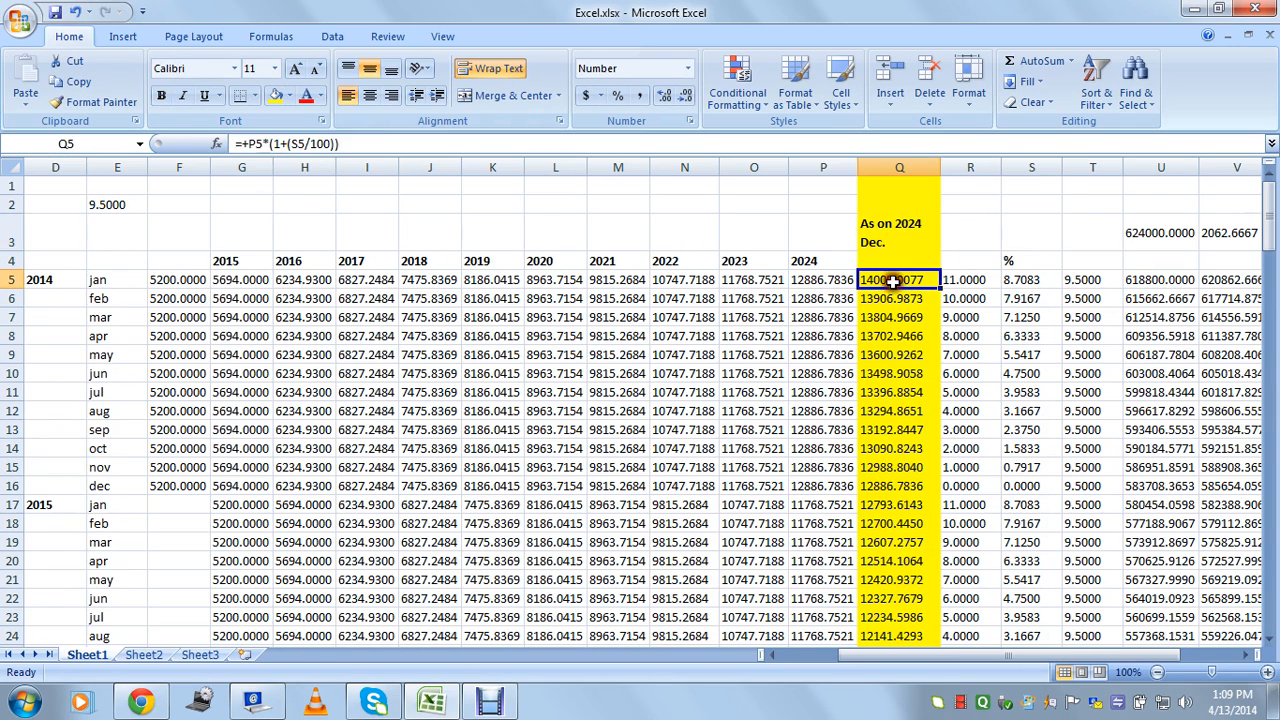
click(880, 242)
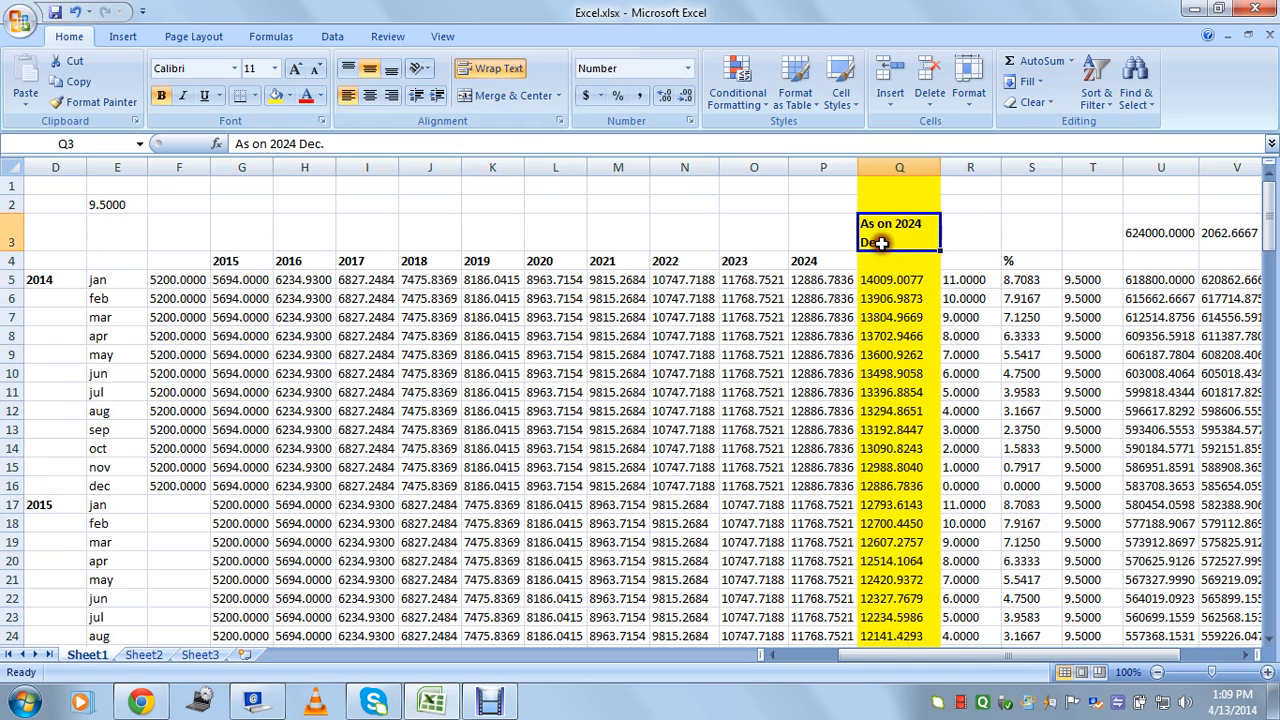
click(845, 282)
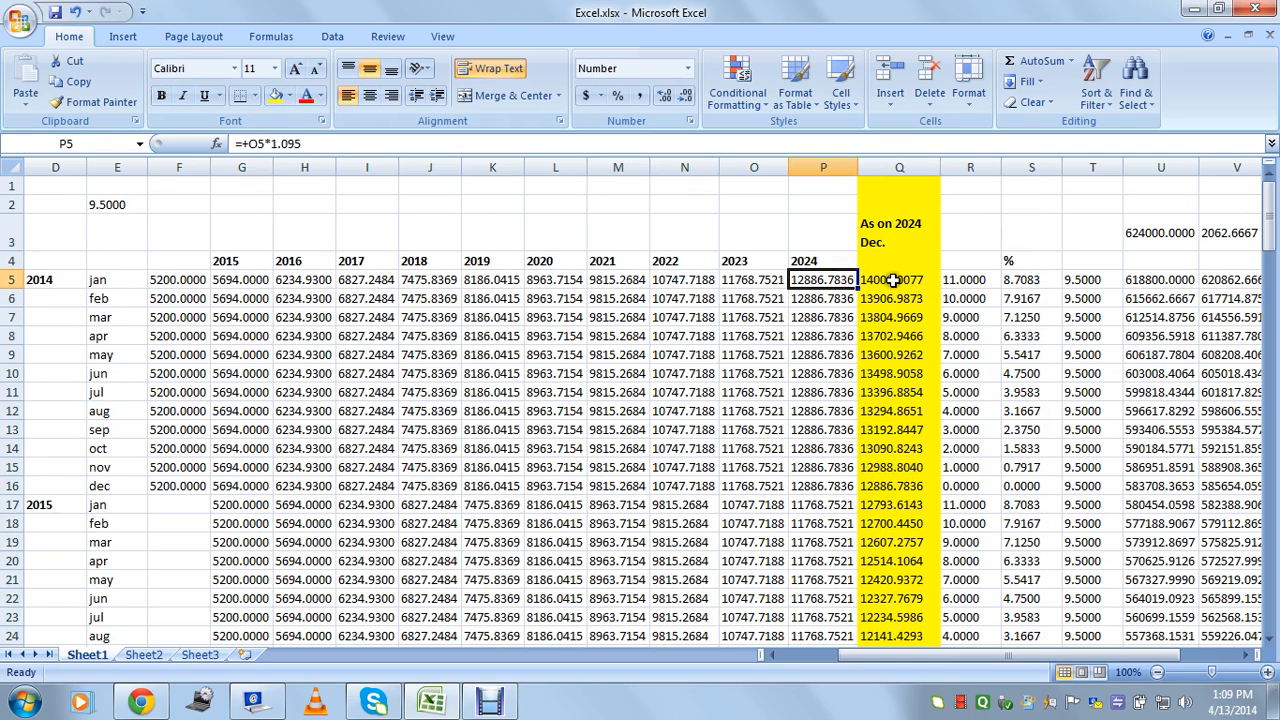
click(890, 281)
click(175, 285)
click(174, 291)
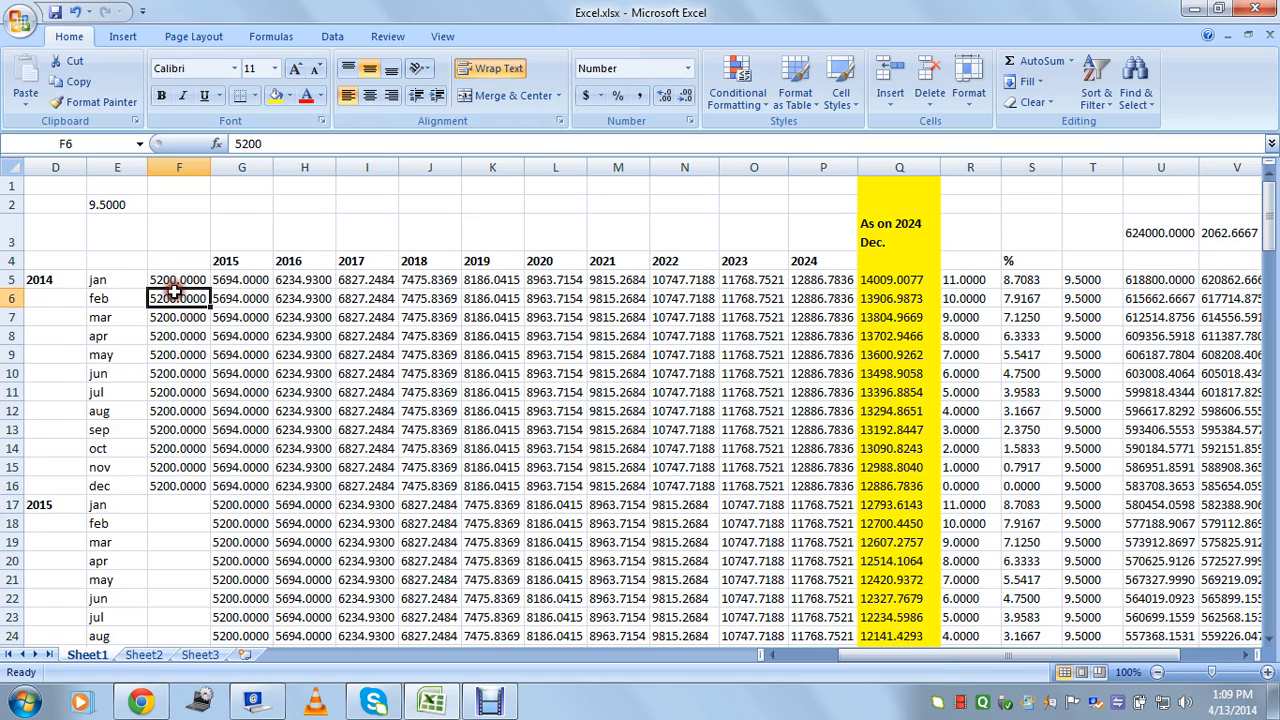
click(177, 281)
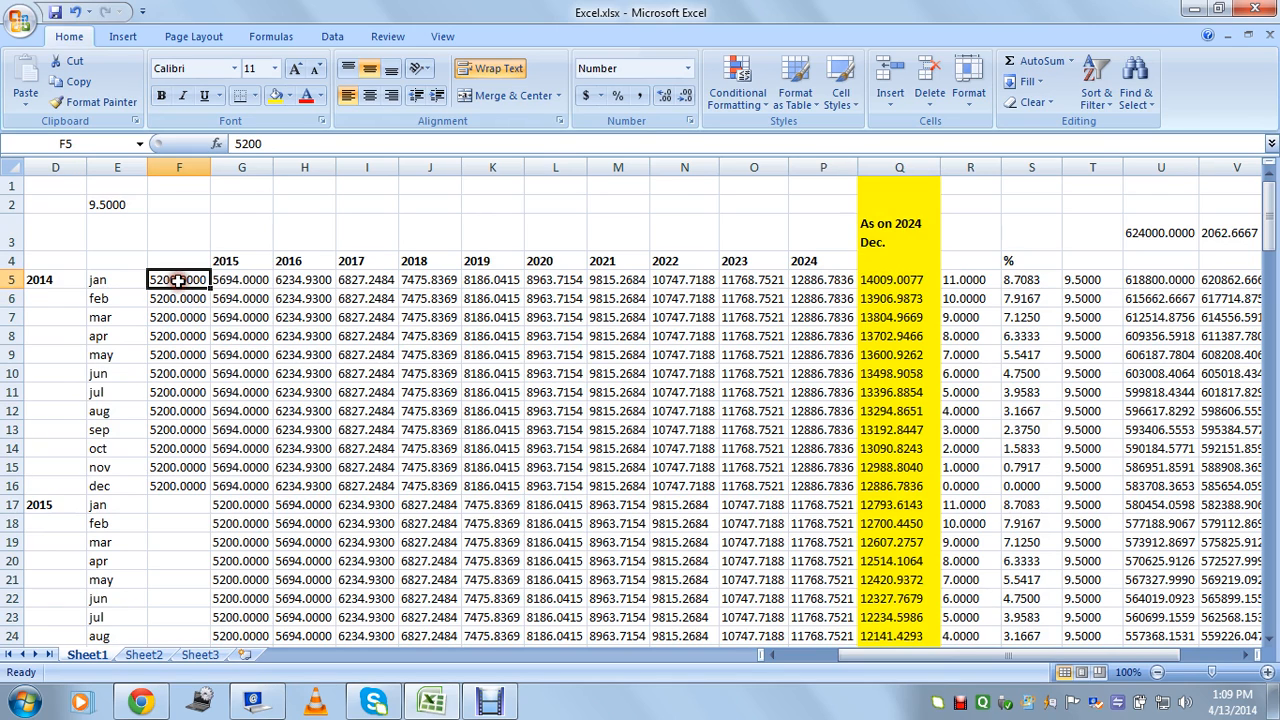
click(888, 281)
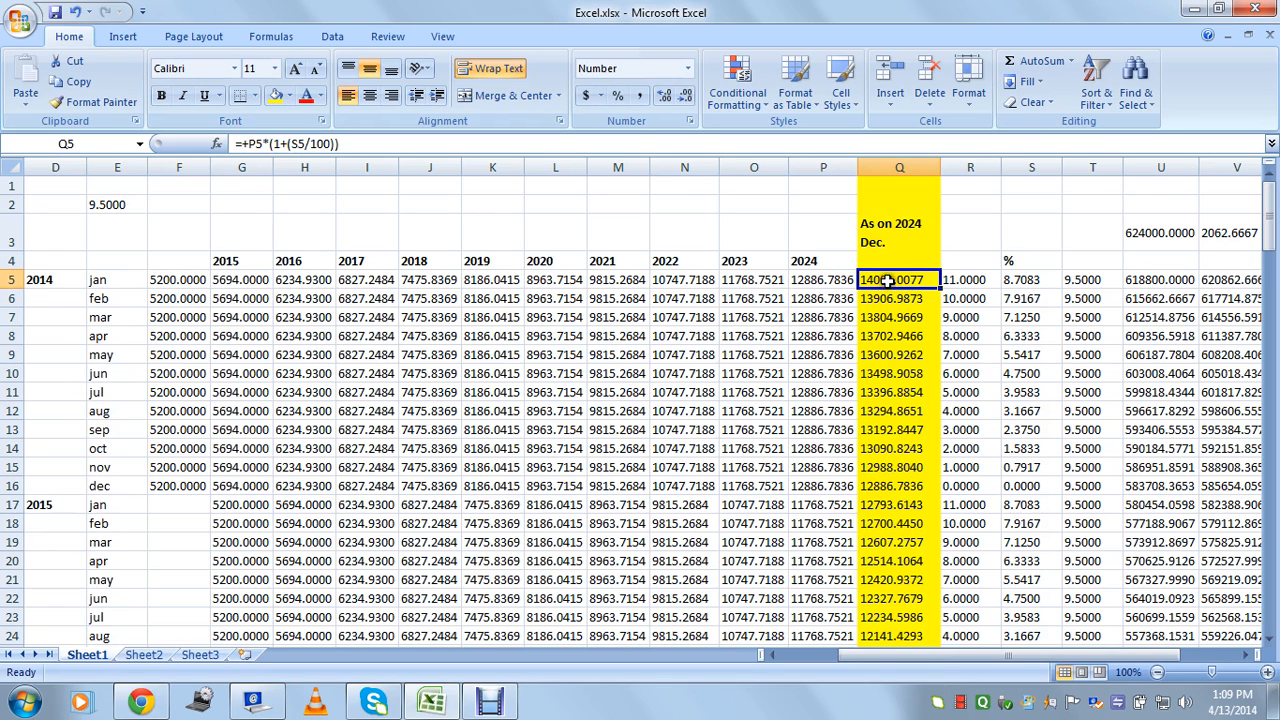
click(884, 305)
click(887, 282)
click(122, 205)
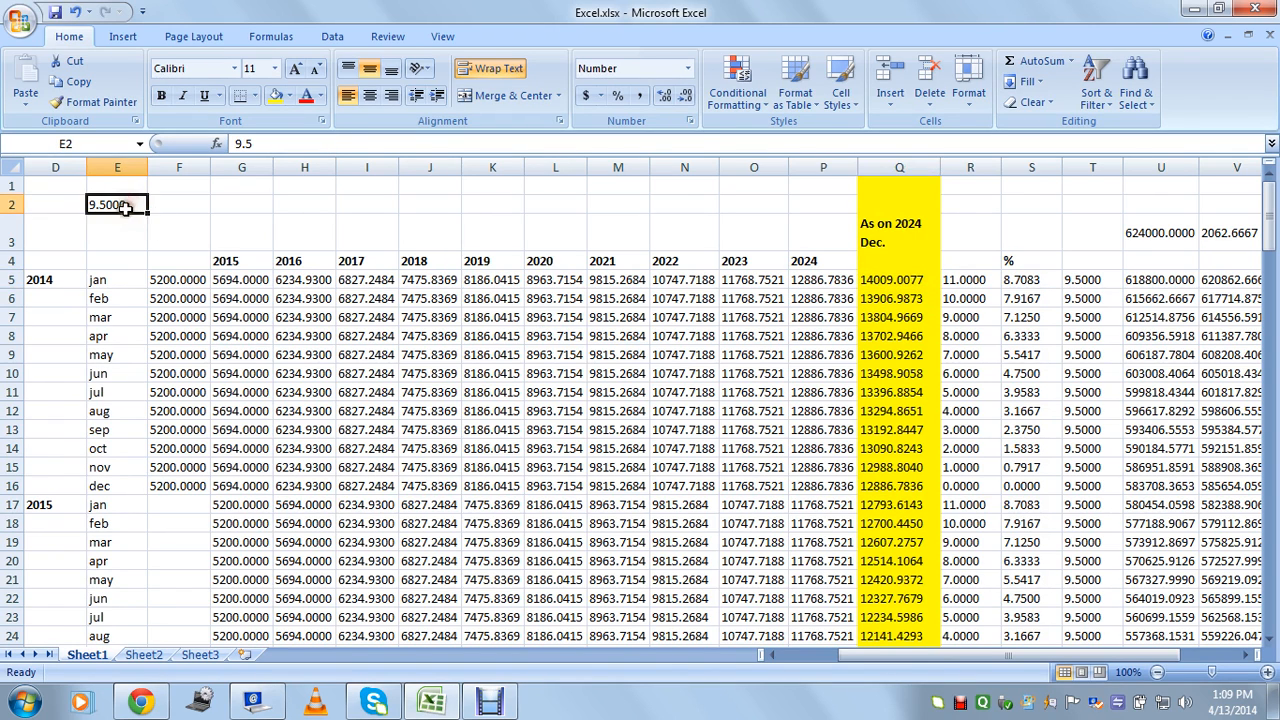
Review the 2024 growth formula in P5, the December total in Q5 and the 9.5 rate in E2.
click(812, 283)
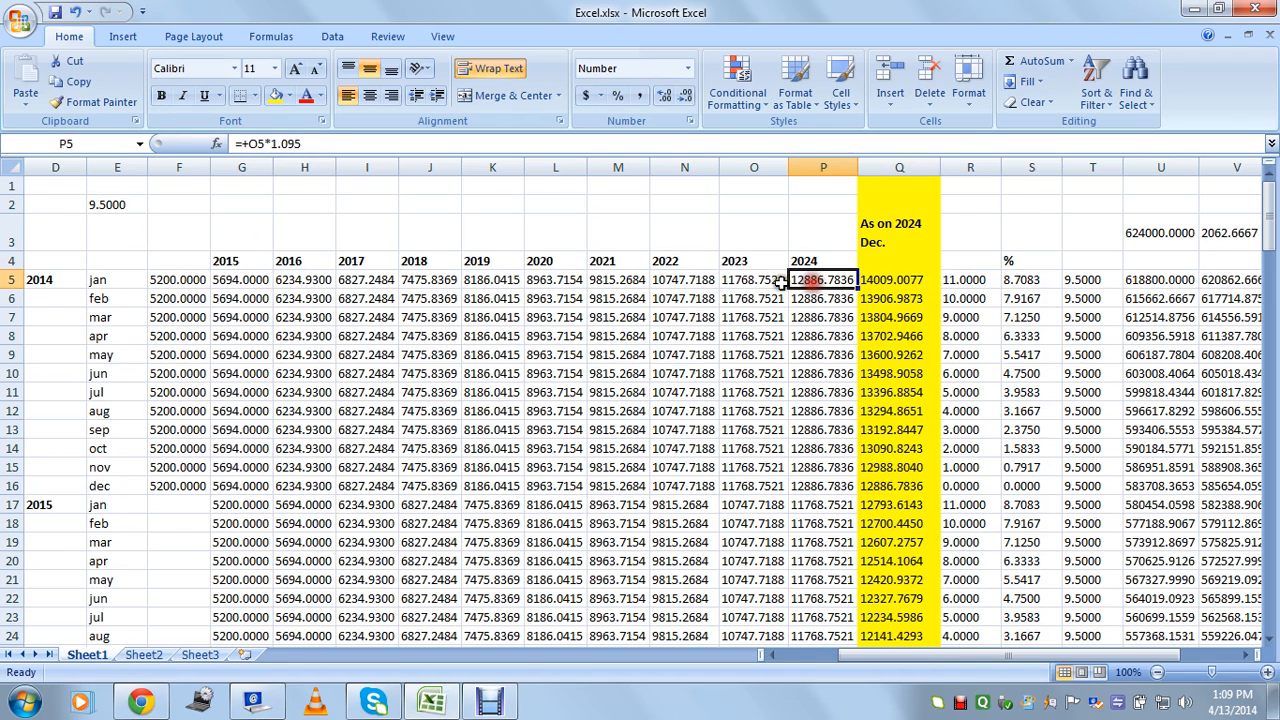
click(178, 284)
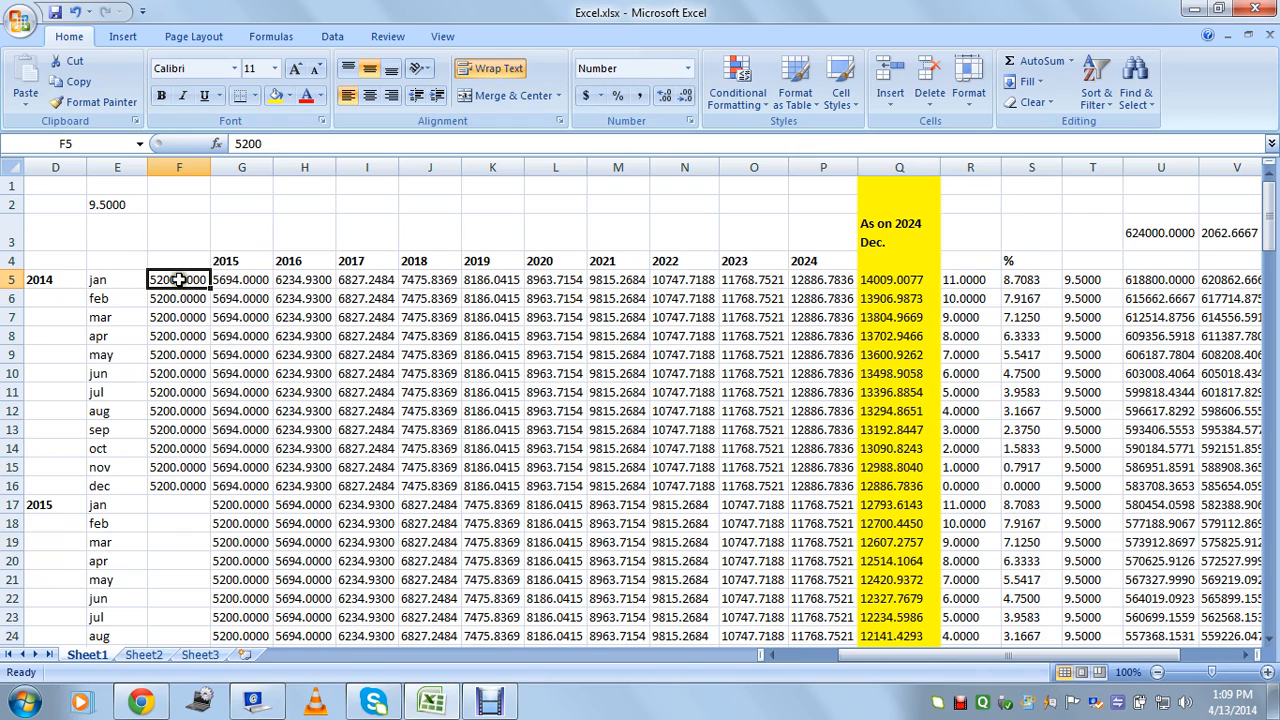
click(820, 287)
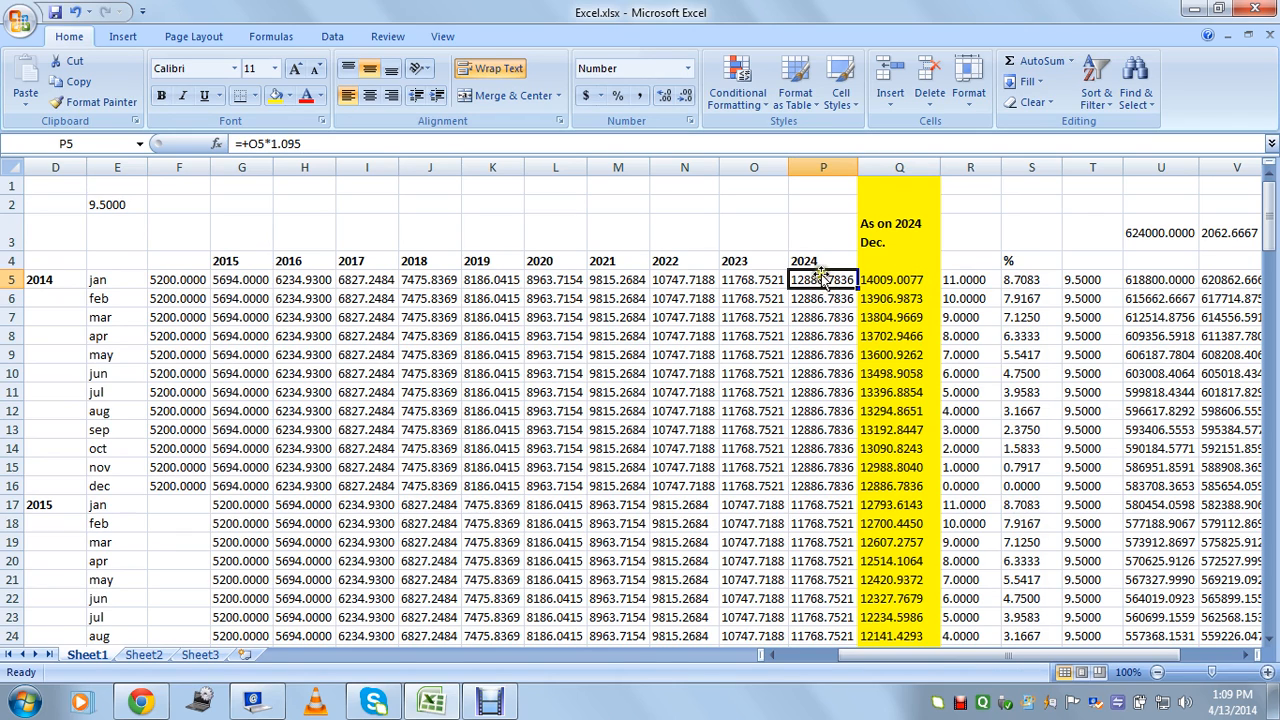
click(884, 280)
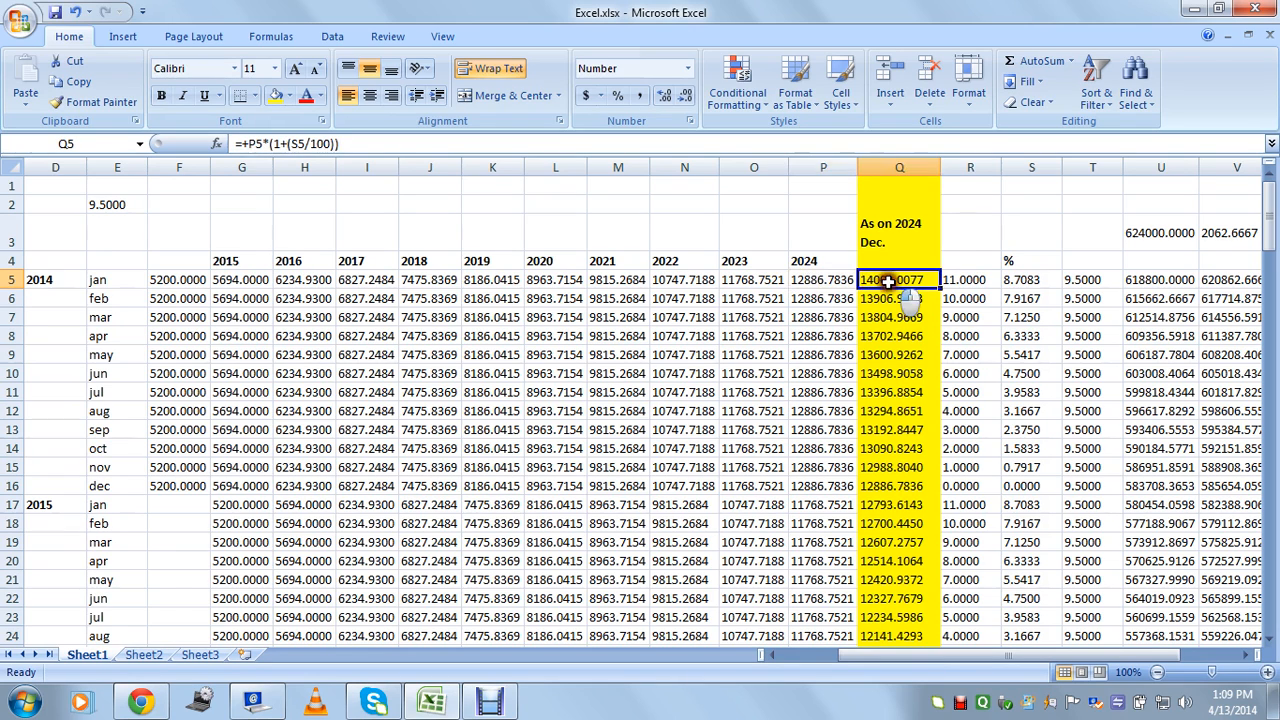
click(820, 281)
click(886, 279)
click(122, 205)
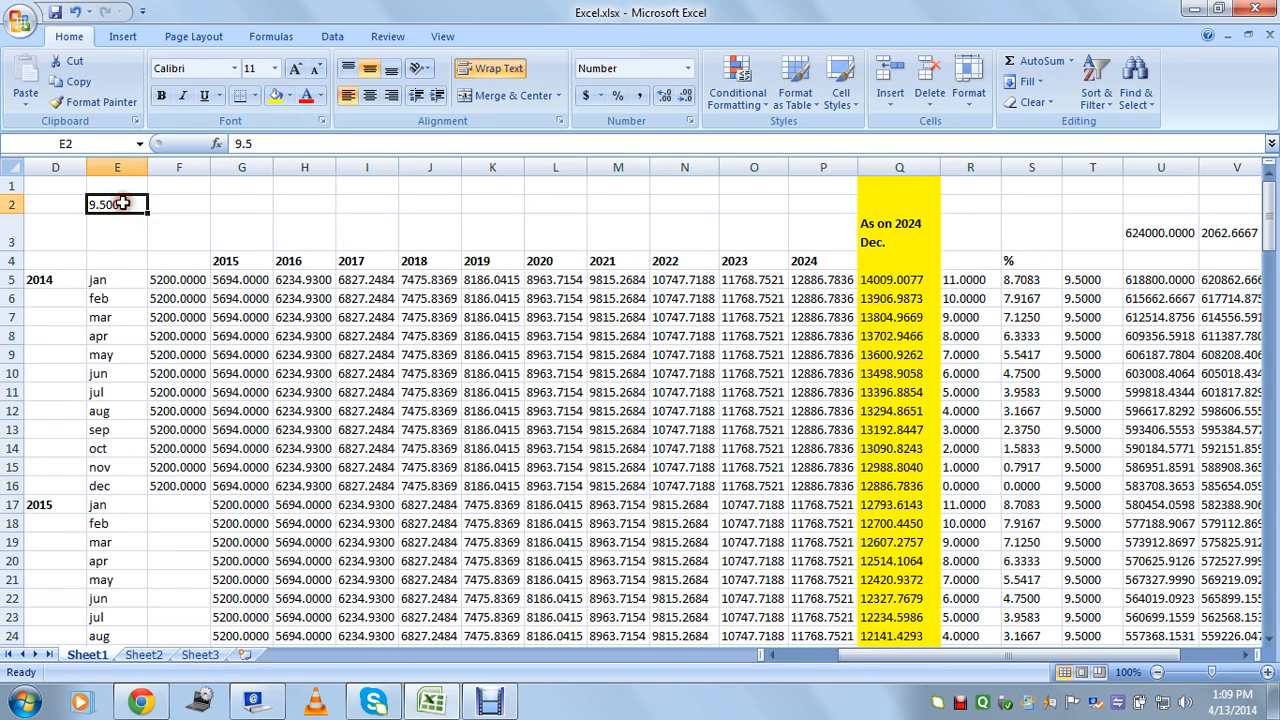
Enter 12 in F2 beside the 9.5 rate and check the months-remaining value in R5.
click(170, 205)
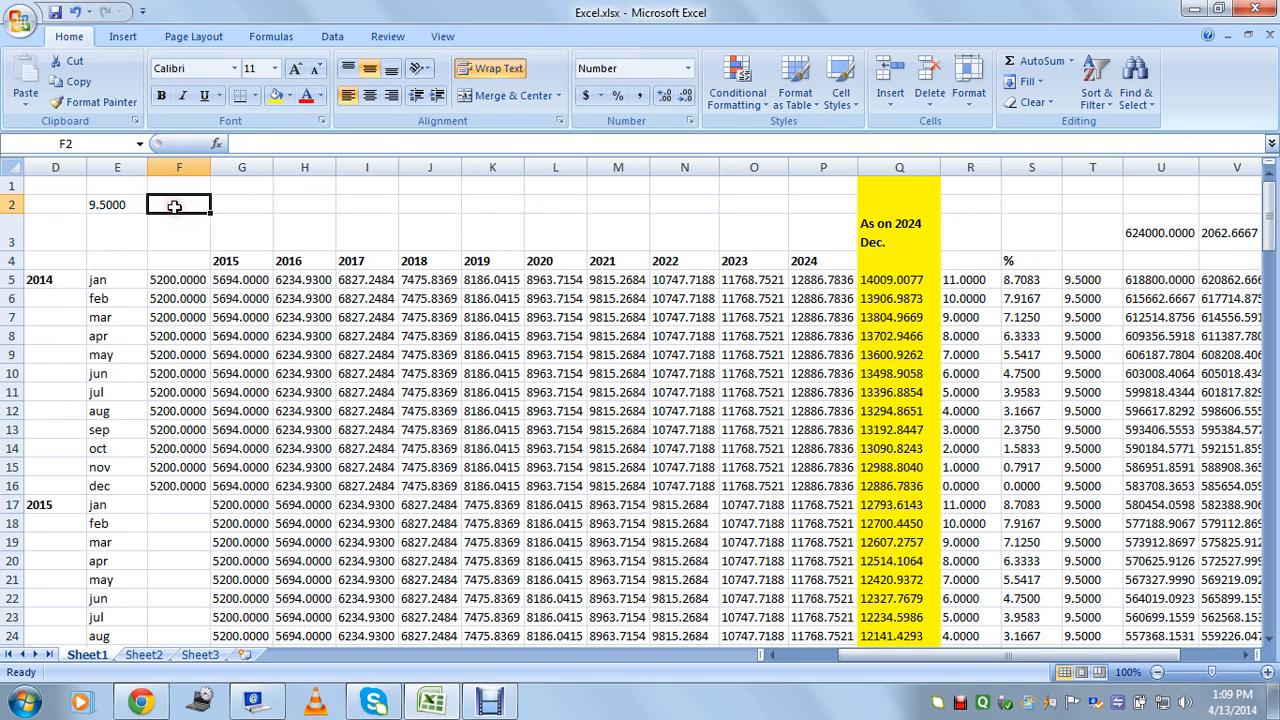
text(12)
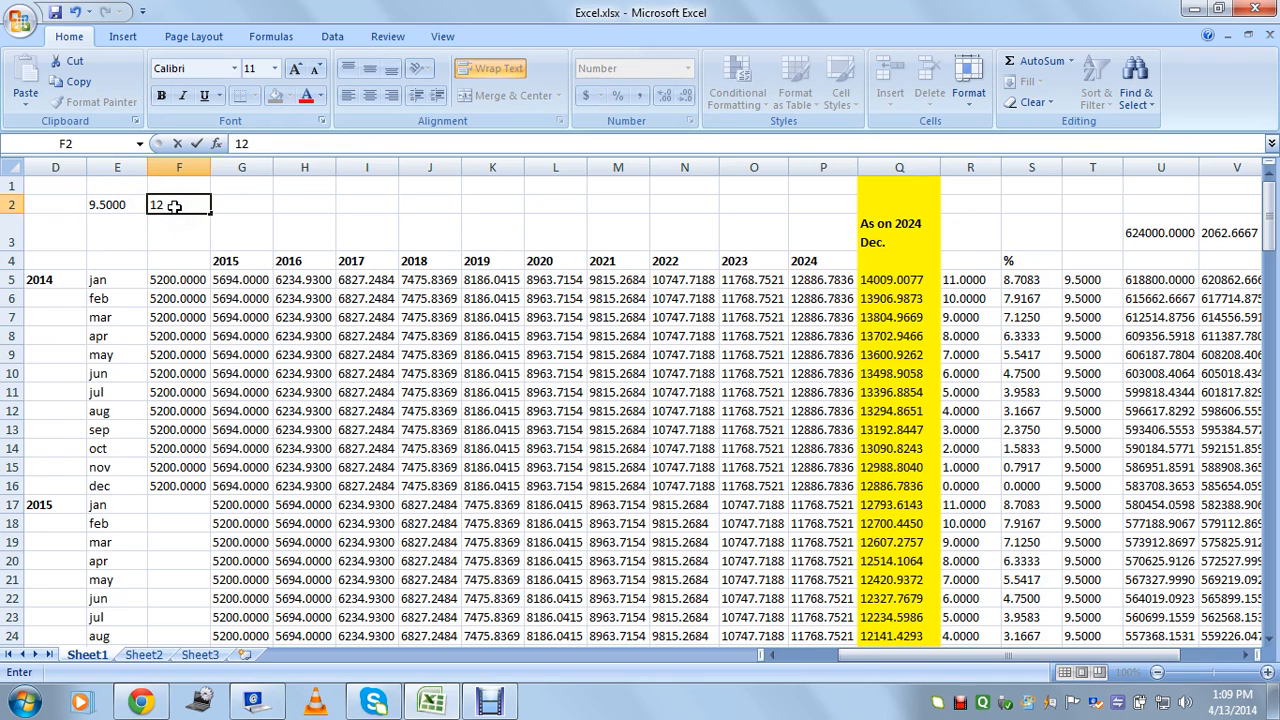
click(234, 228)
click(104, 205)
click(170, 204)
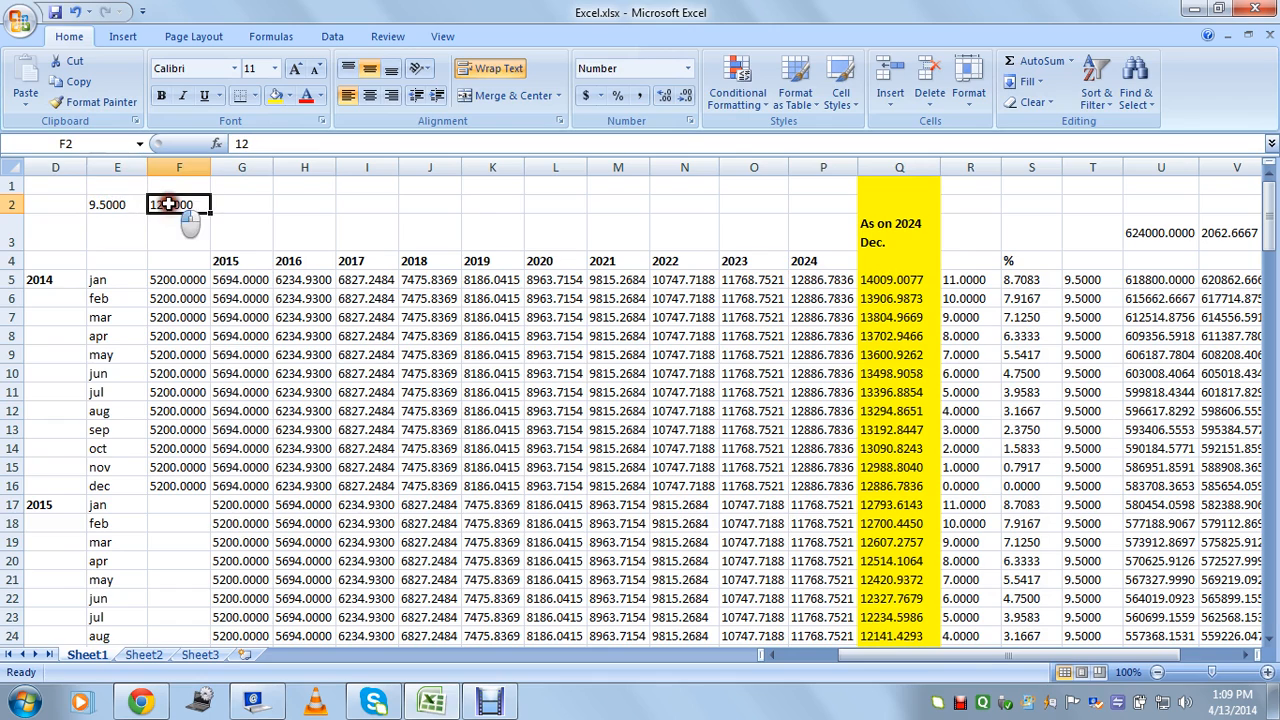
click(945, 279)
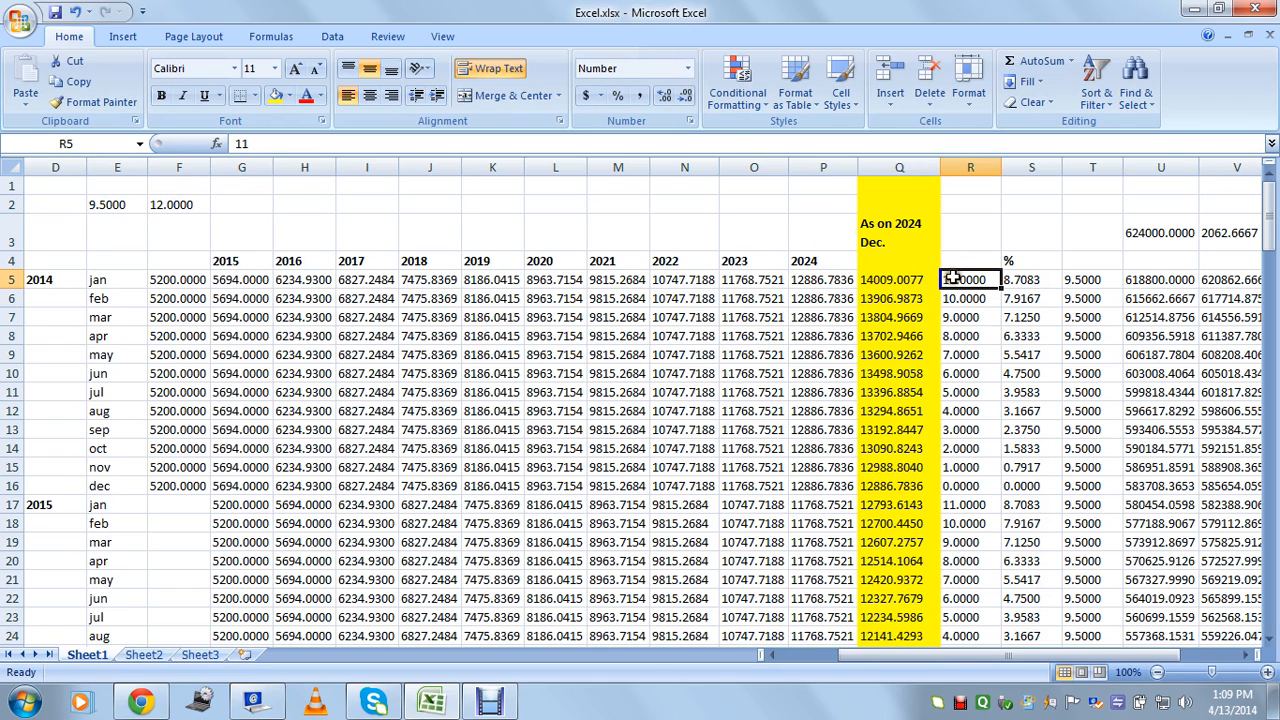
click(1044, 282)
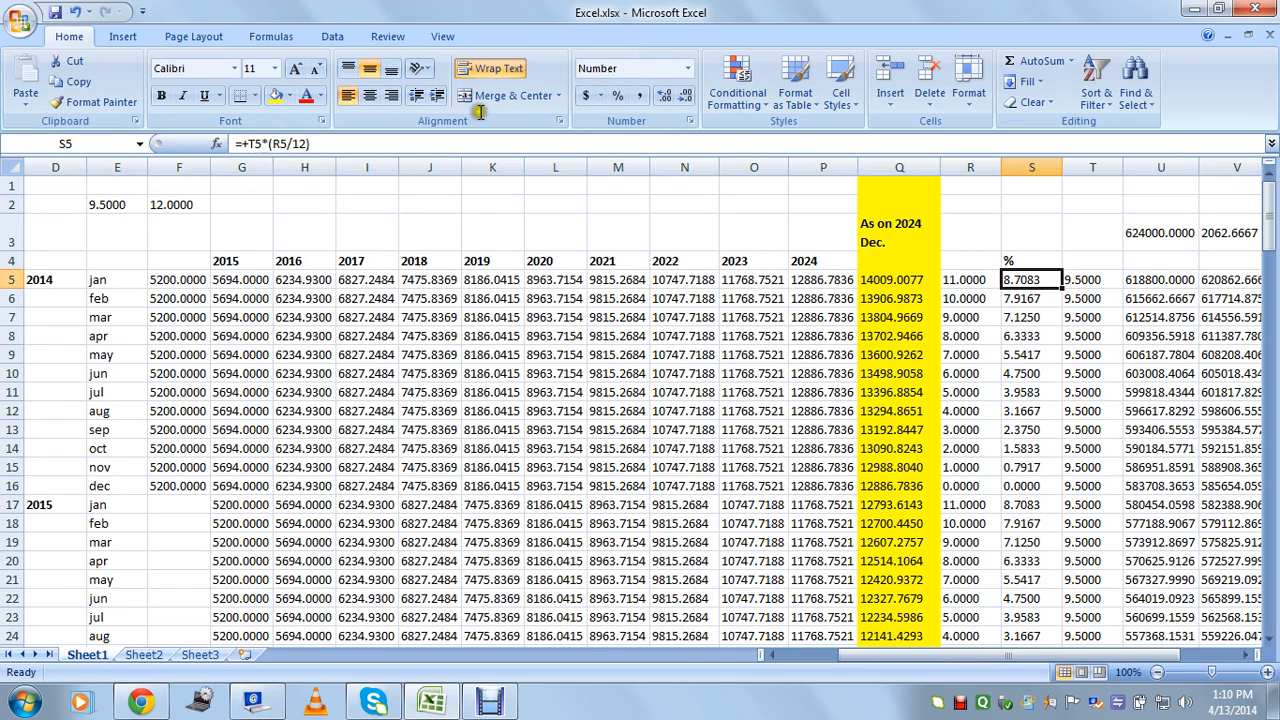
double_click(1057, 290)
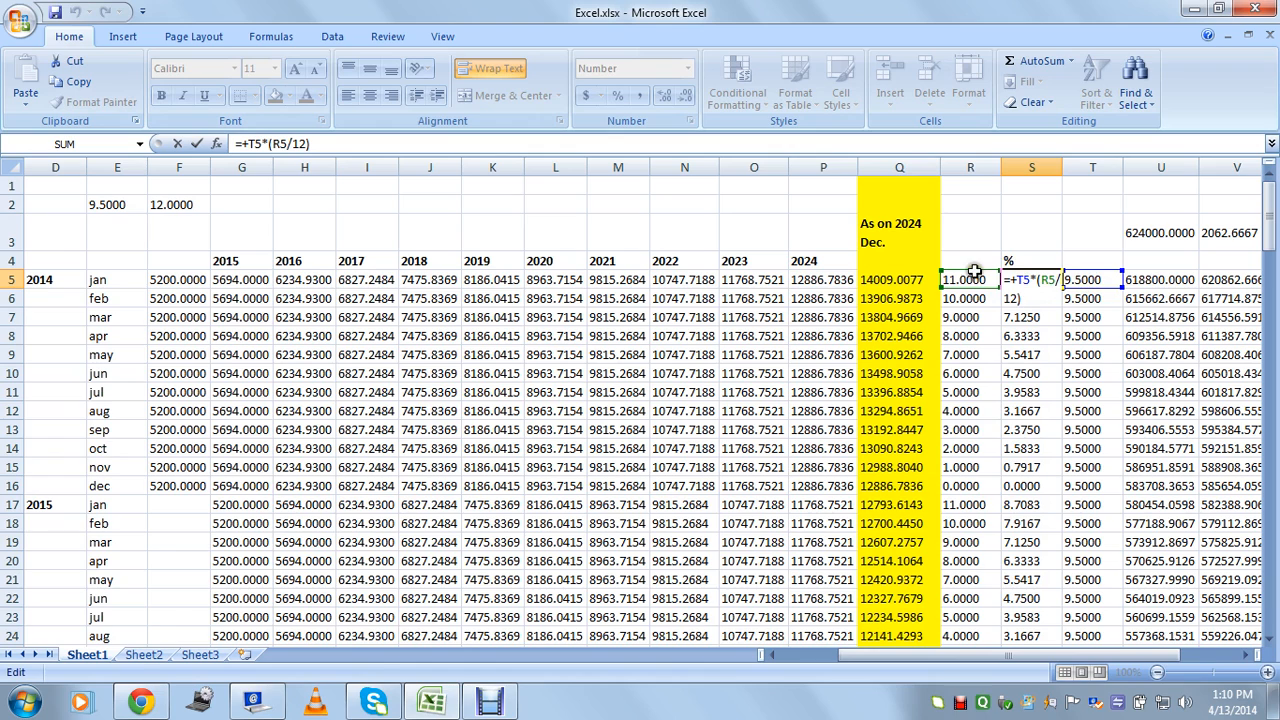
key(ctrl+Return)
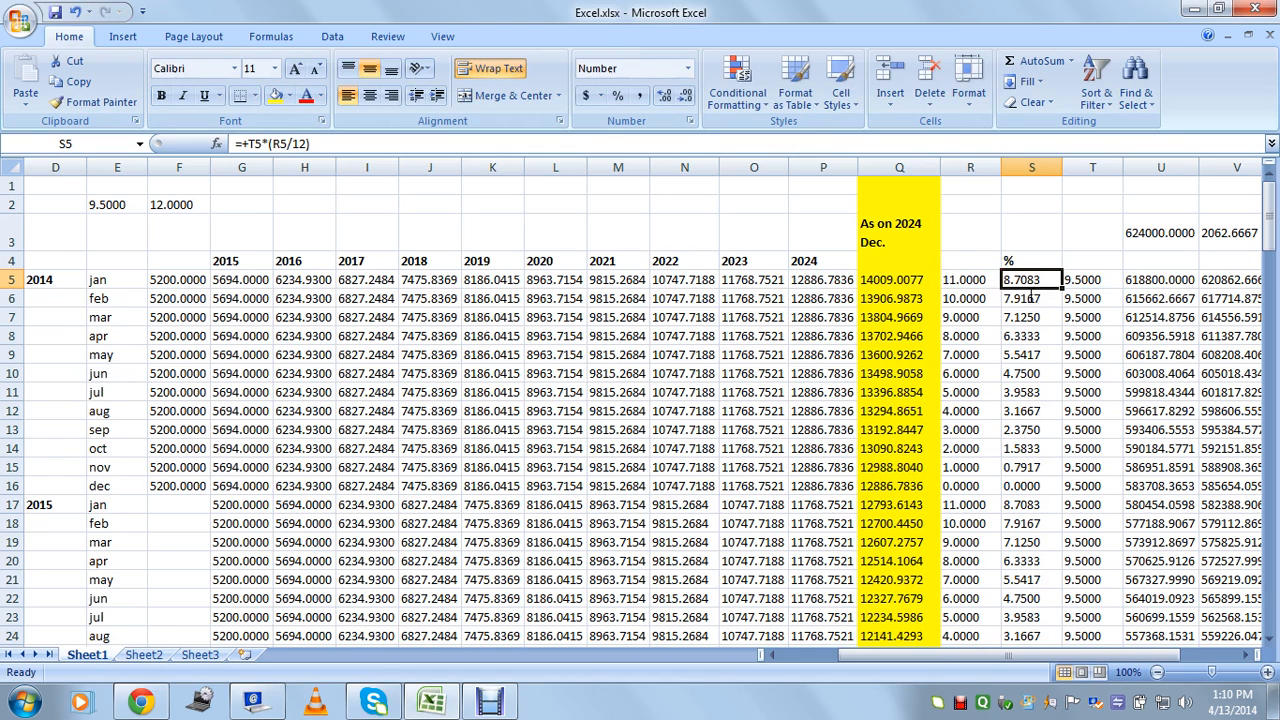
click(1027, 300)
click(1027, 282)
click(1028, 300)
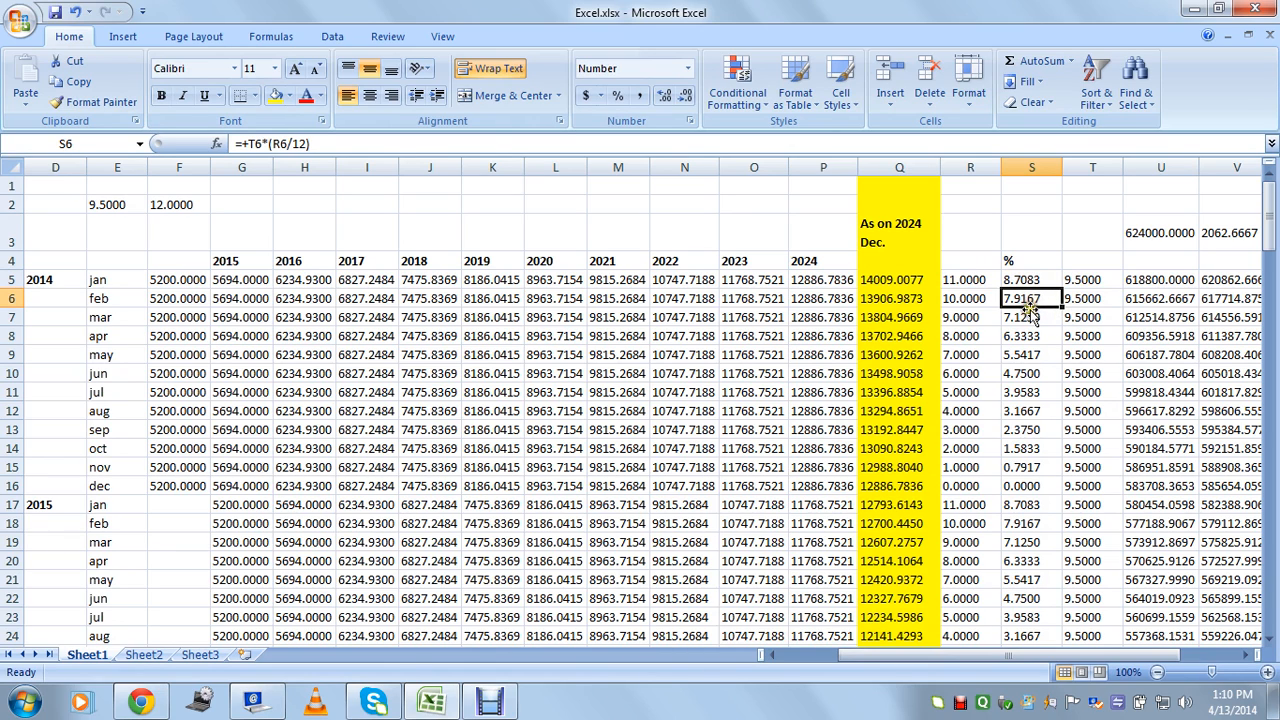
click(952, 301)
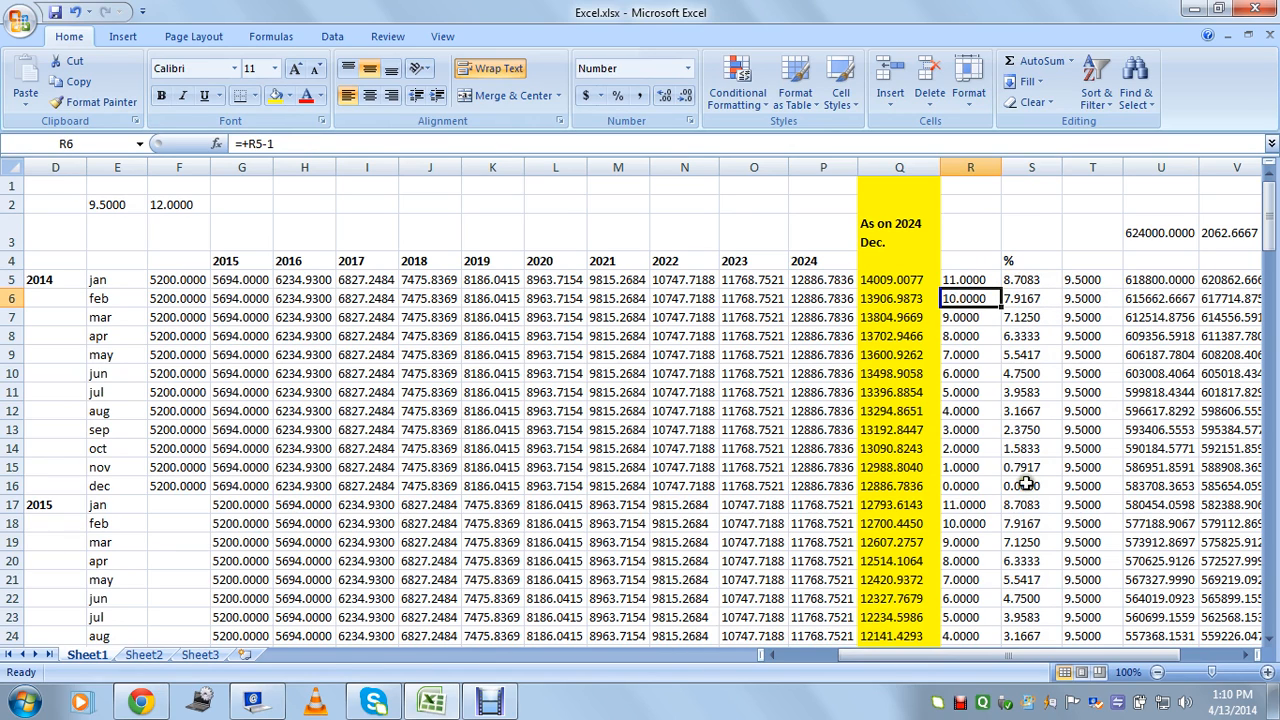
click(970, 451)
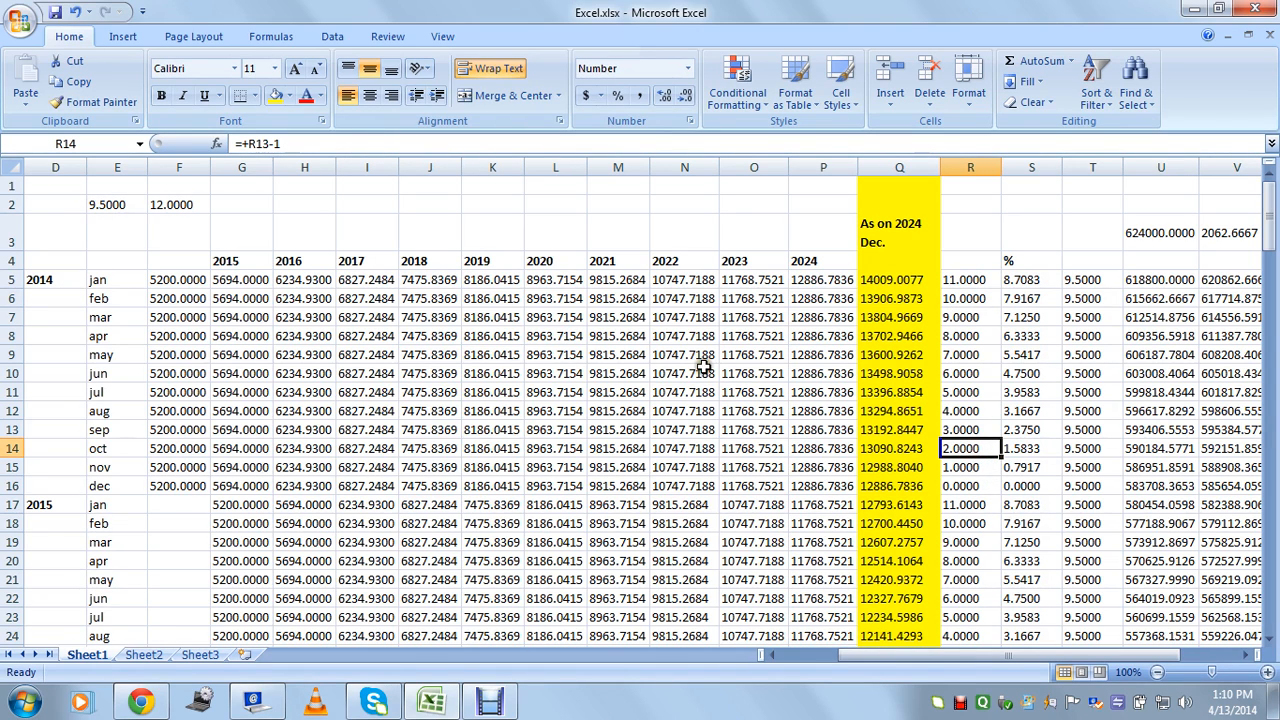
click(1022, 452)
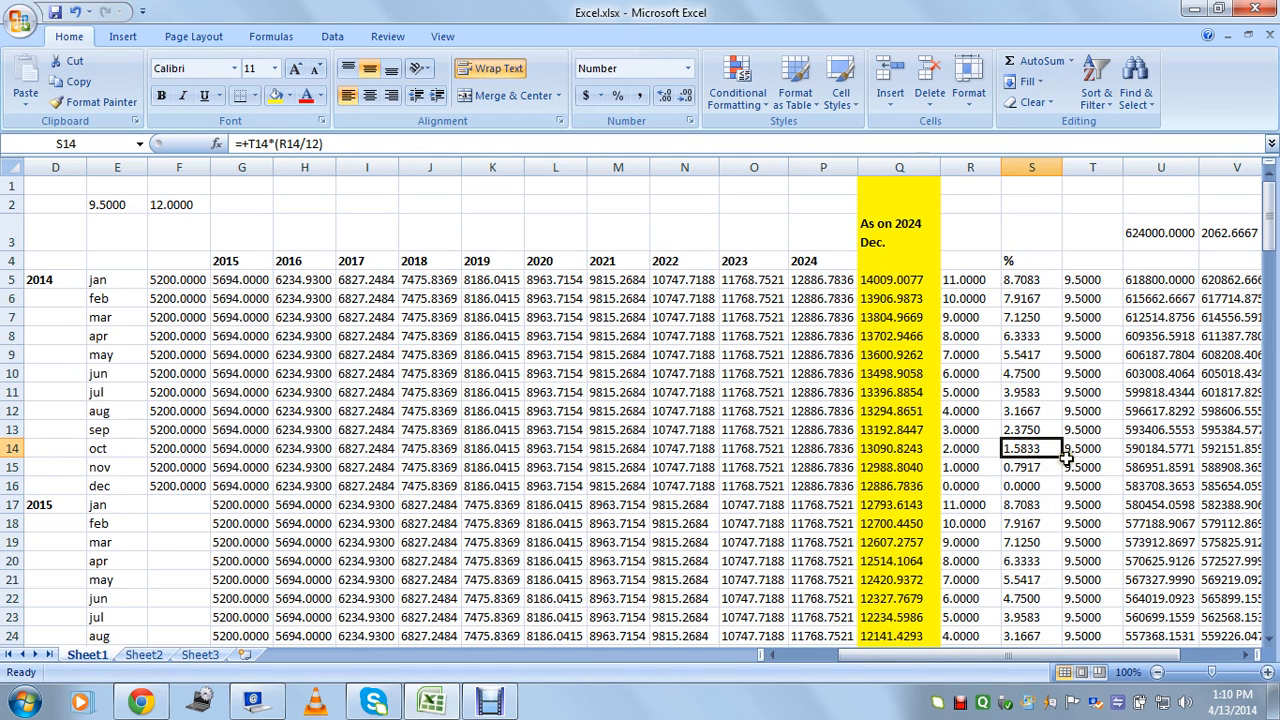
click(1023, 287)
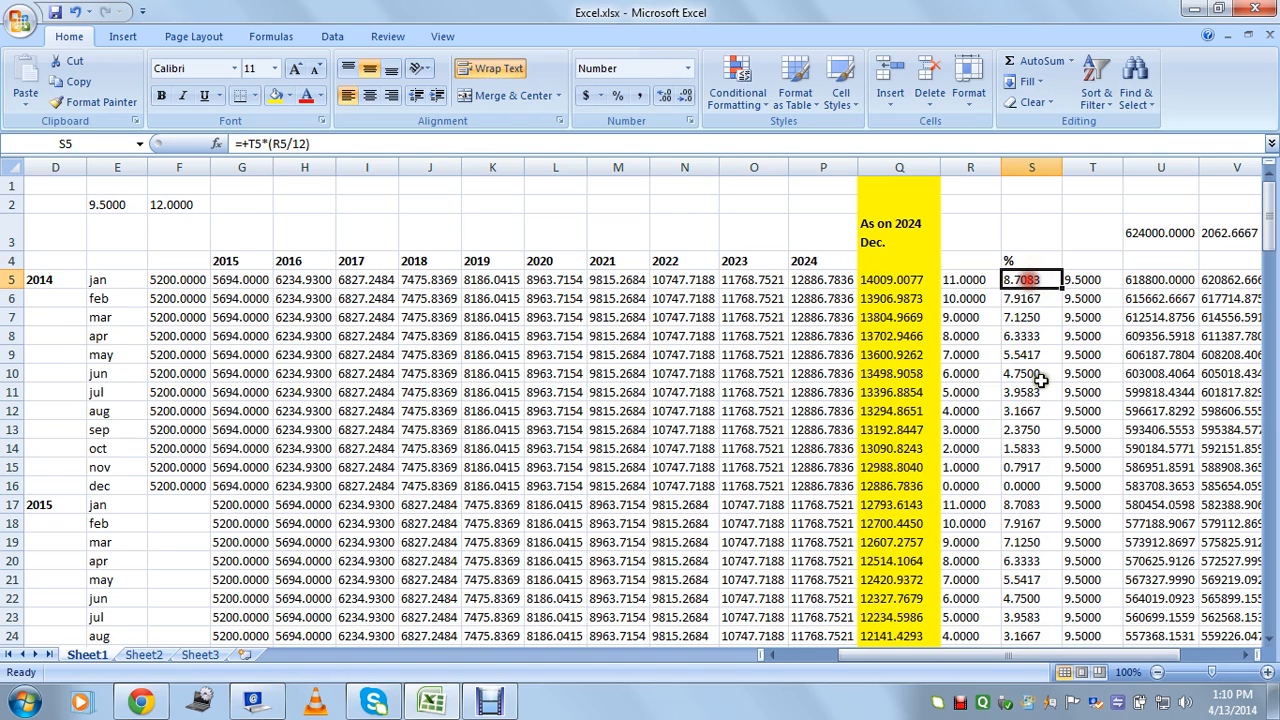
click(1028, 411)
click(1026, 449)
click(1026, 394)
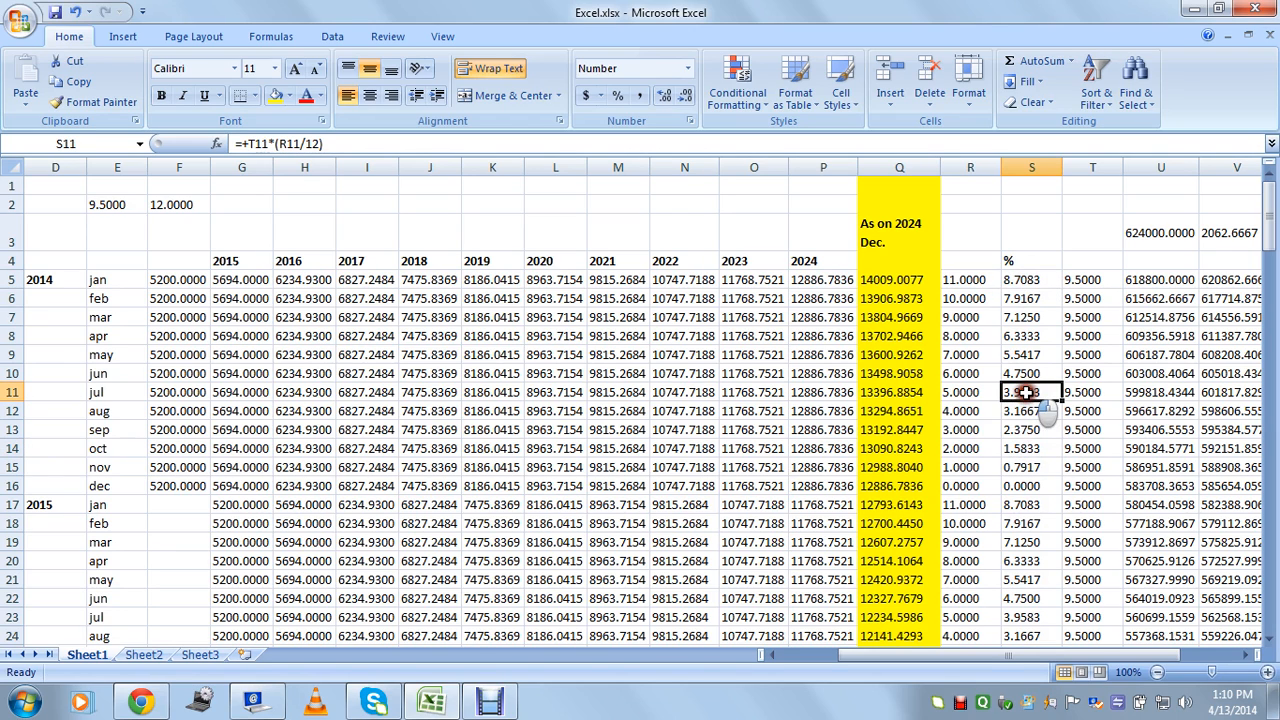
click(97, 203)
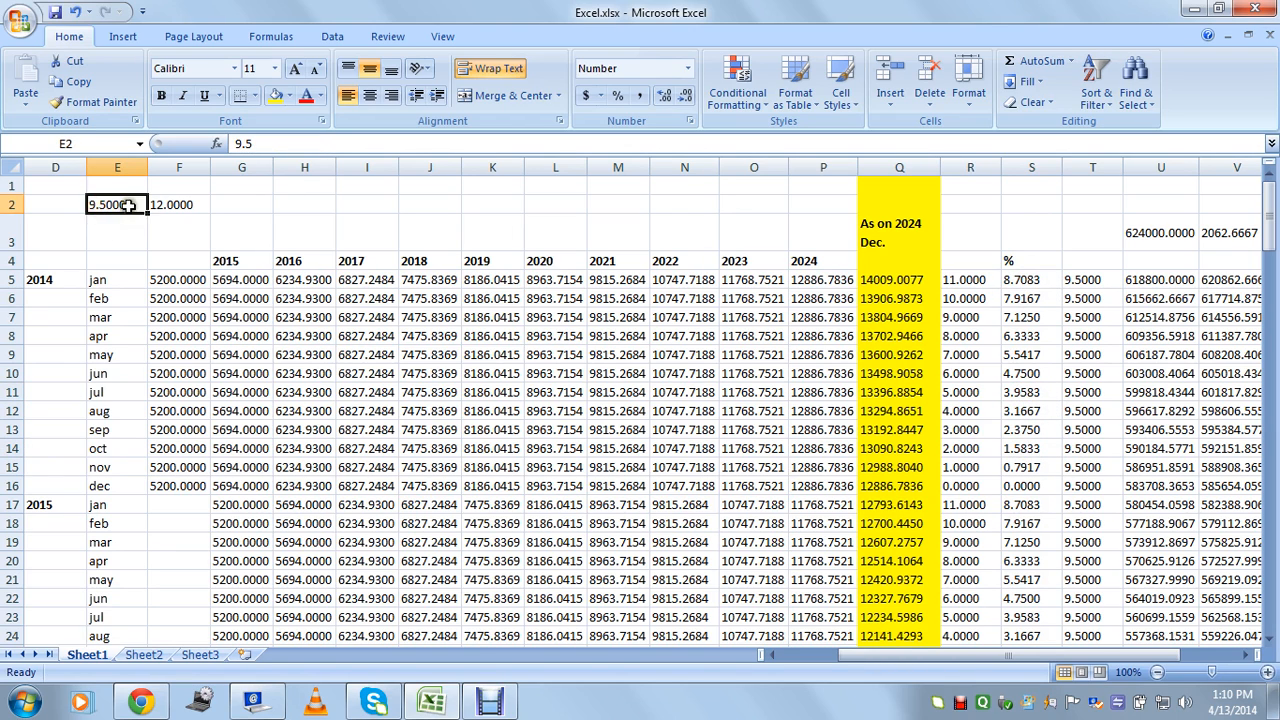
click(1015, 429)
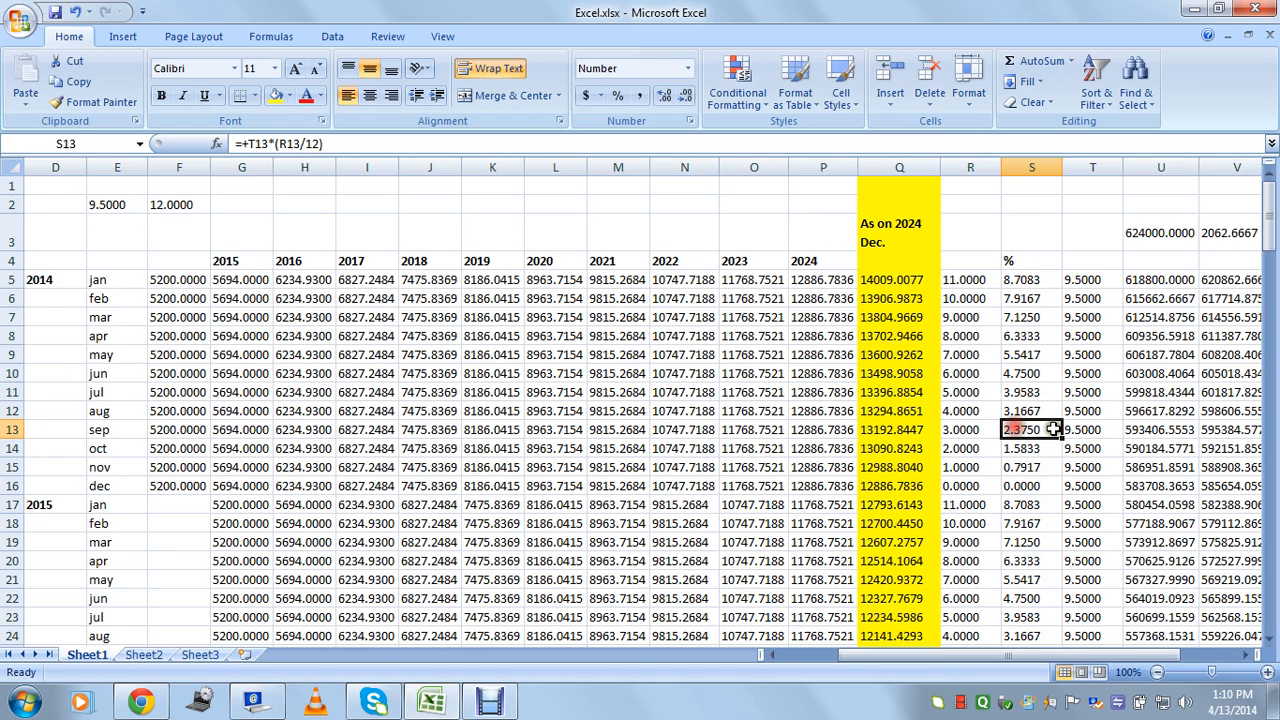
click(1024, 284)
click(1038, 336)
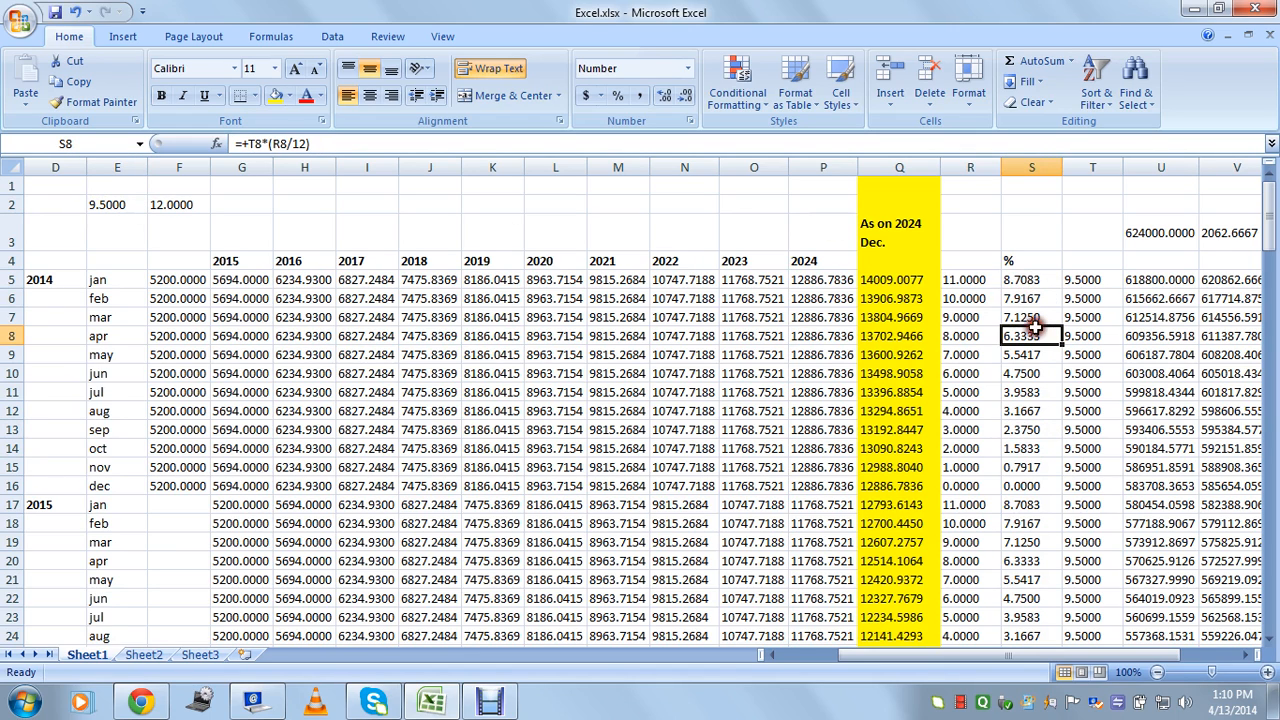
click(968, 279)
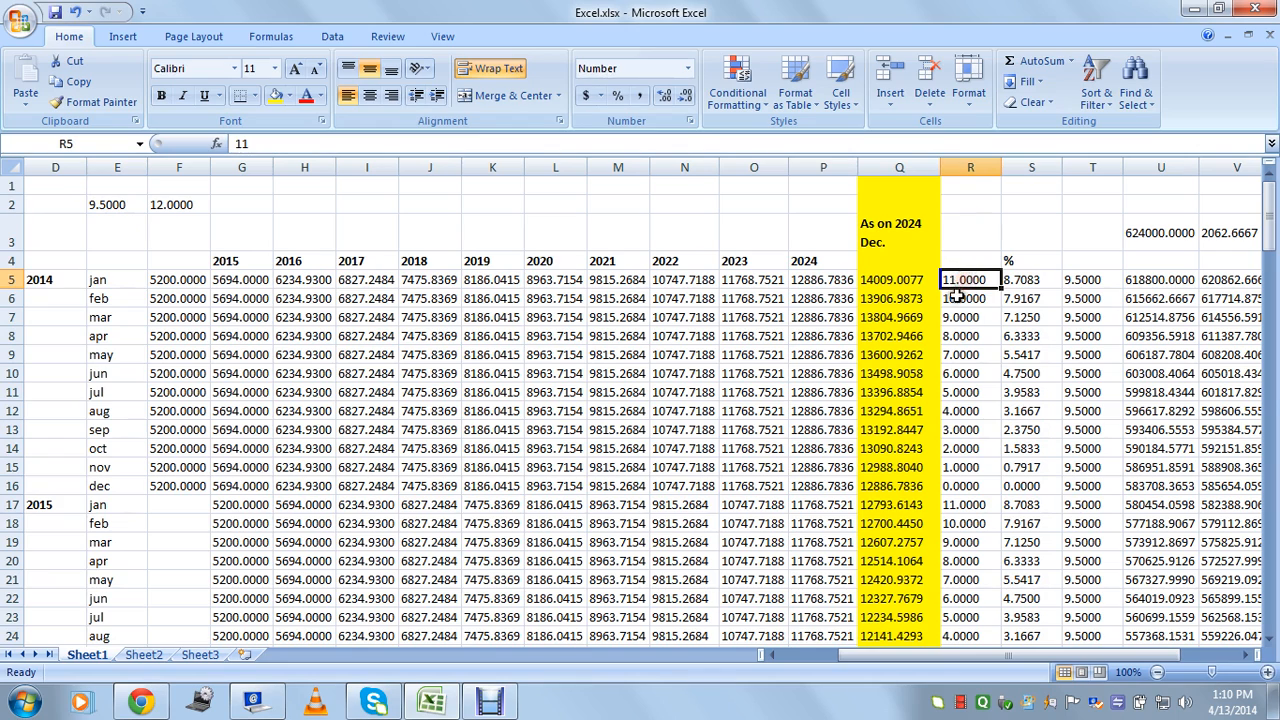
click(967, 298)
click(965, 317)
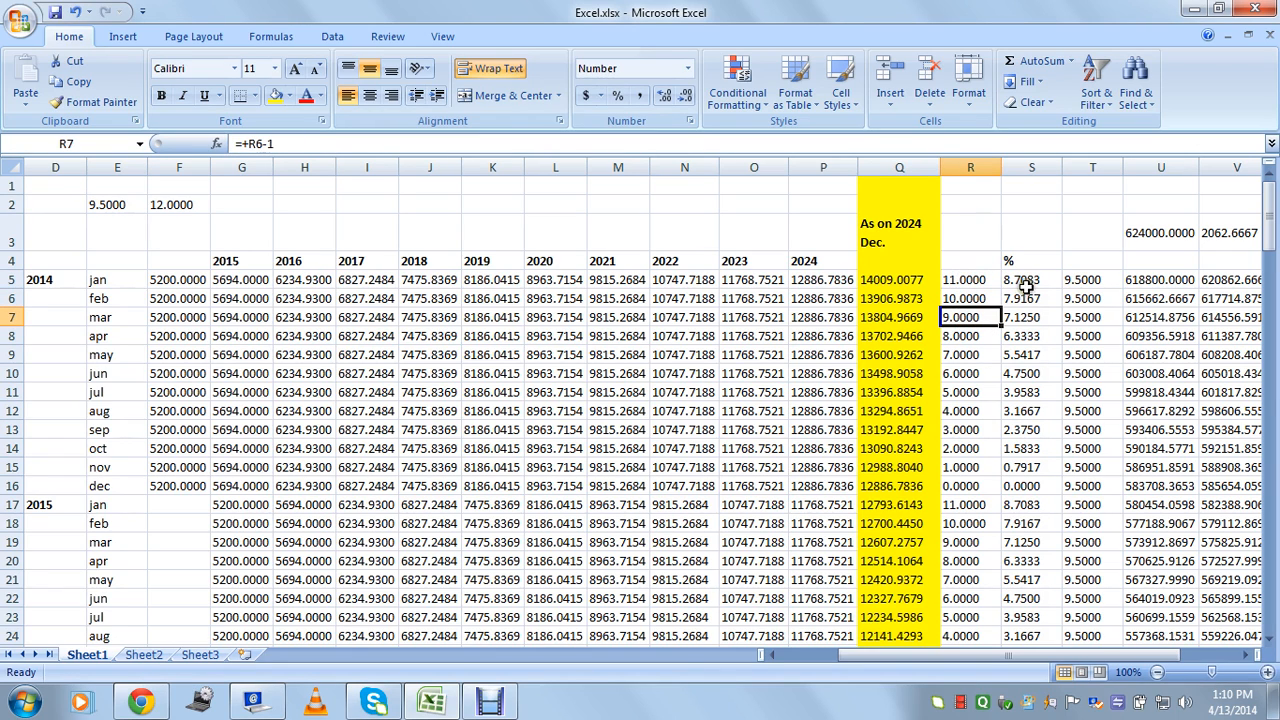
click(1020, 317)
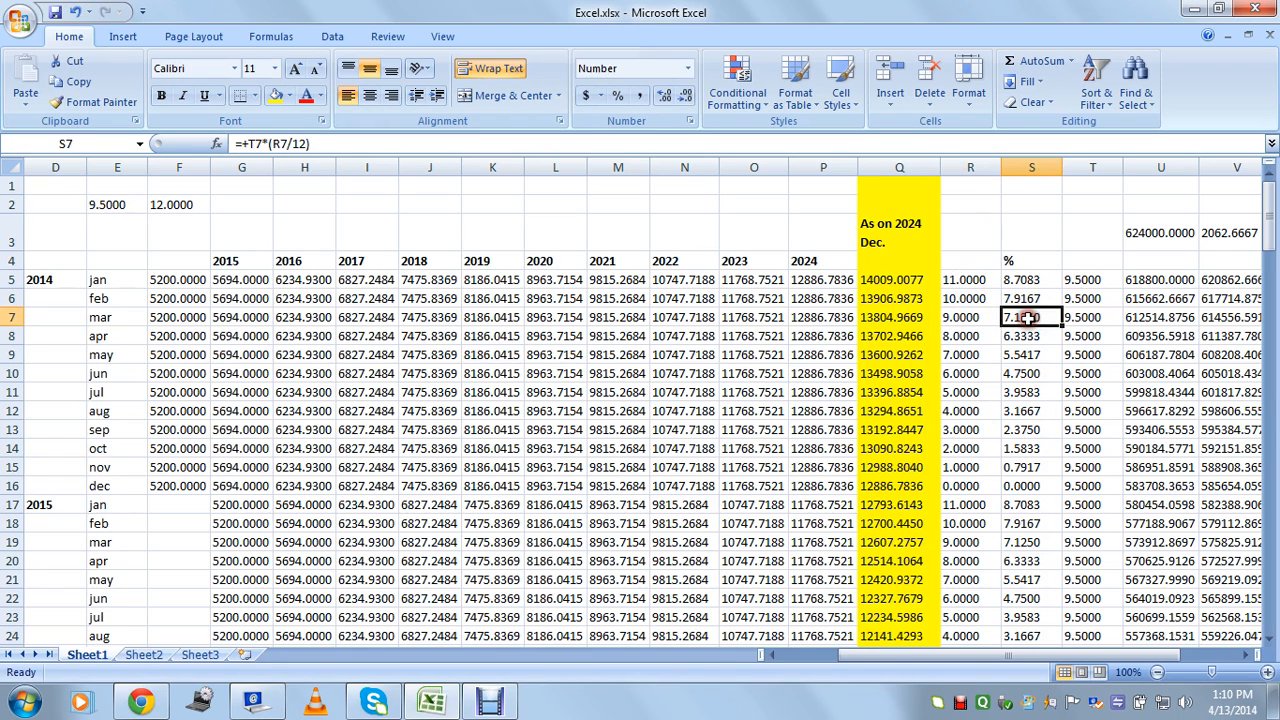
click(178, 336)
click(52, 283)
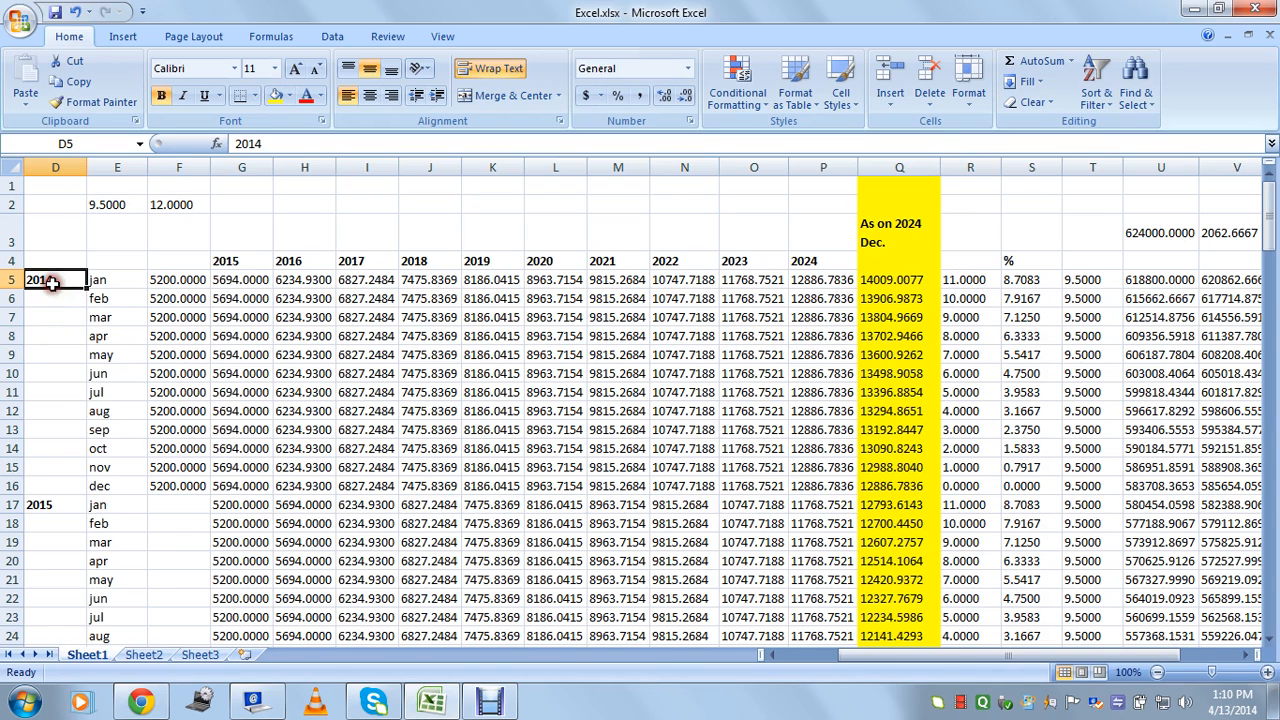
click(106, 408)
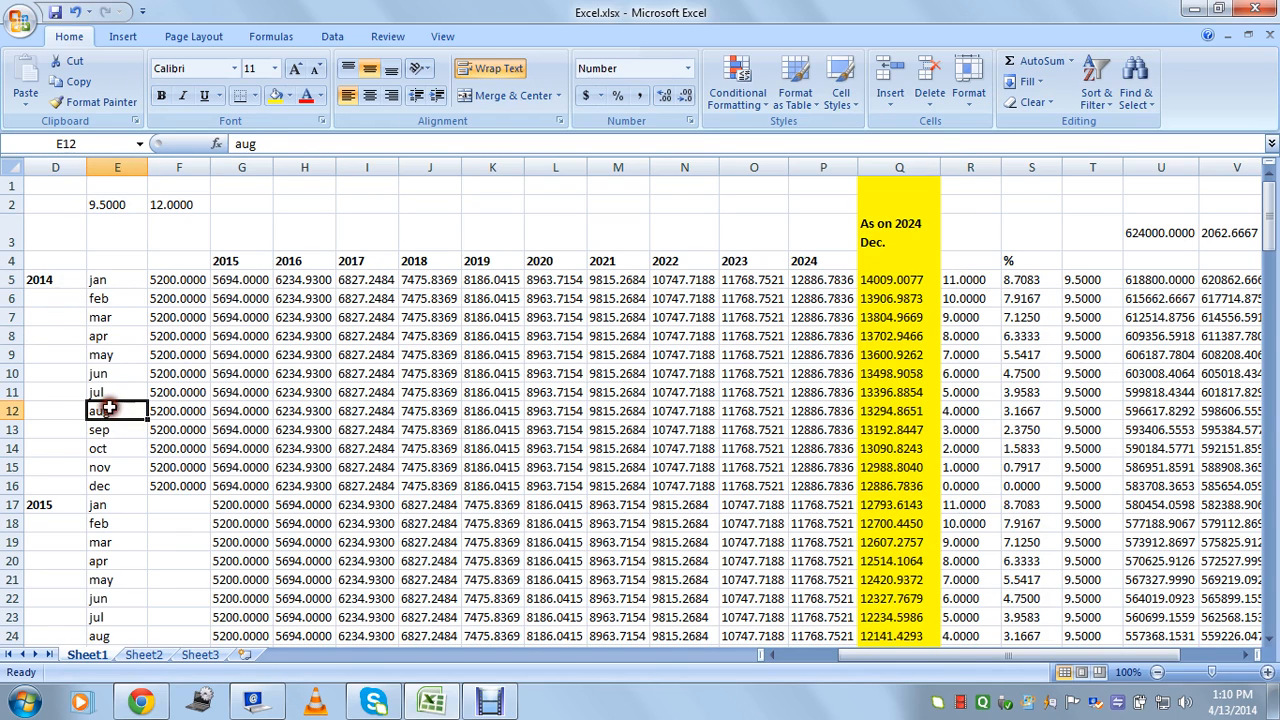
click(174, 413)
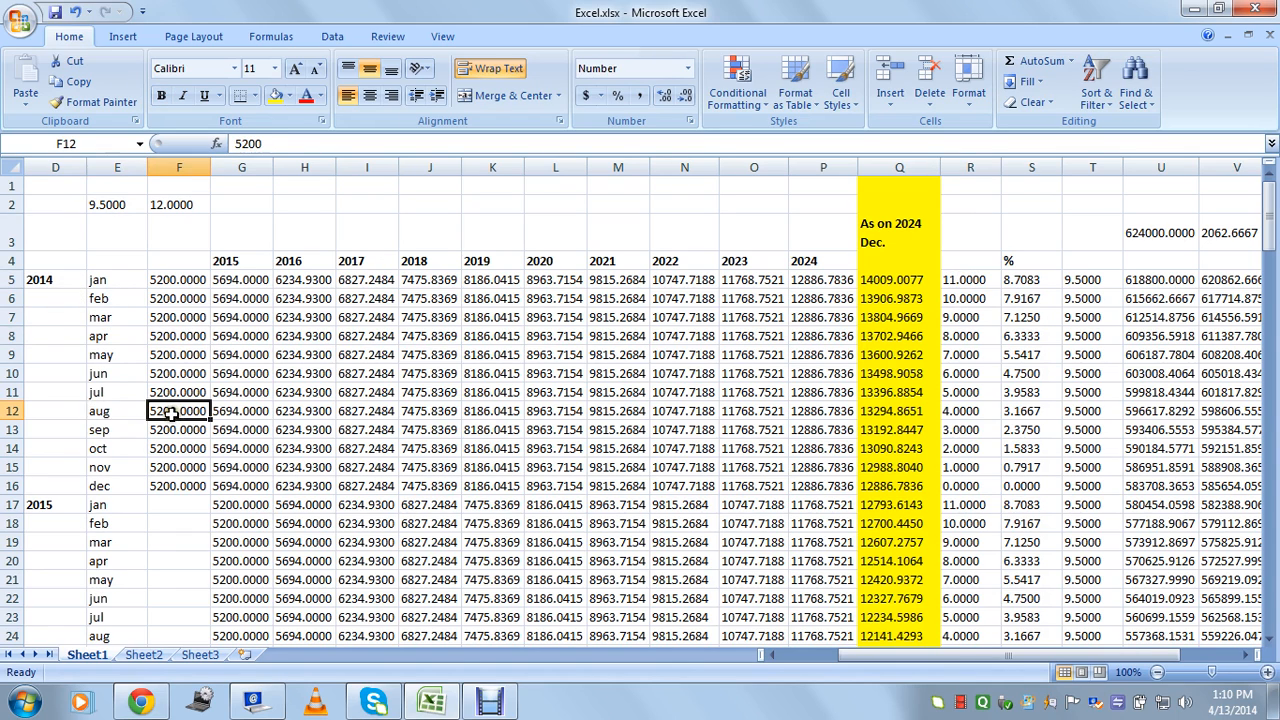
click(239, 413)
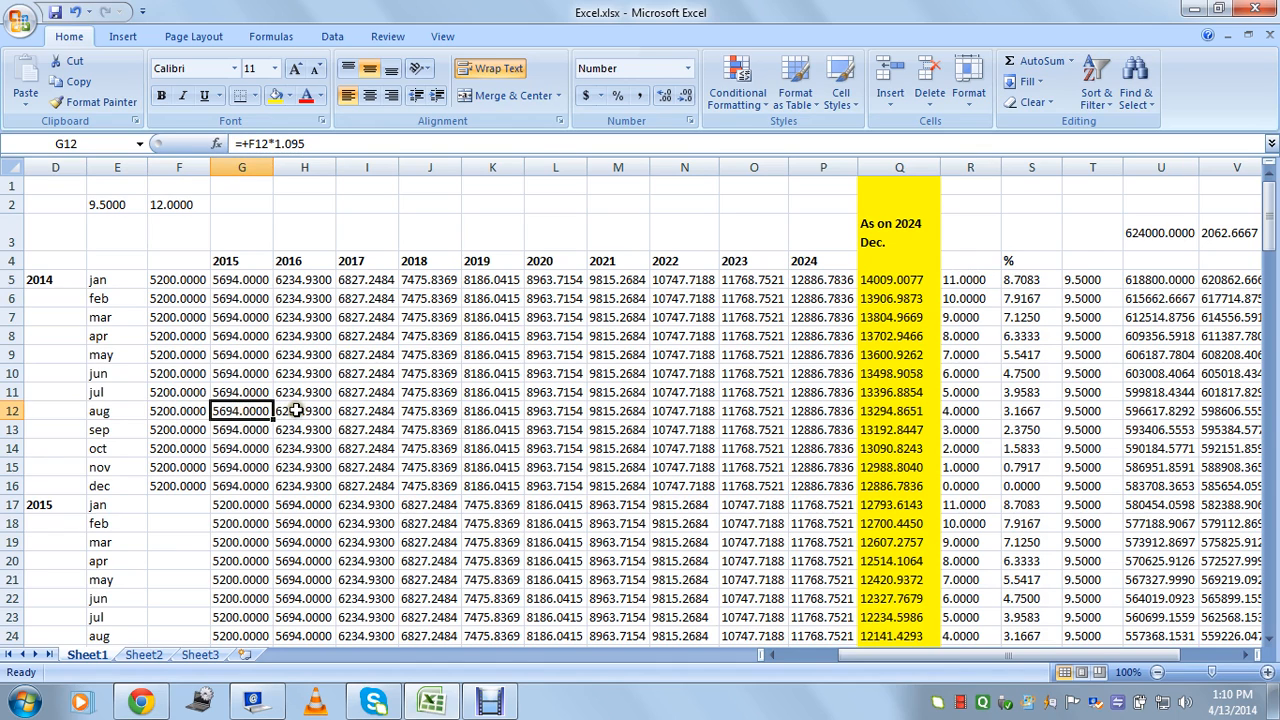
click(300, 412)
click(362, 411)
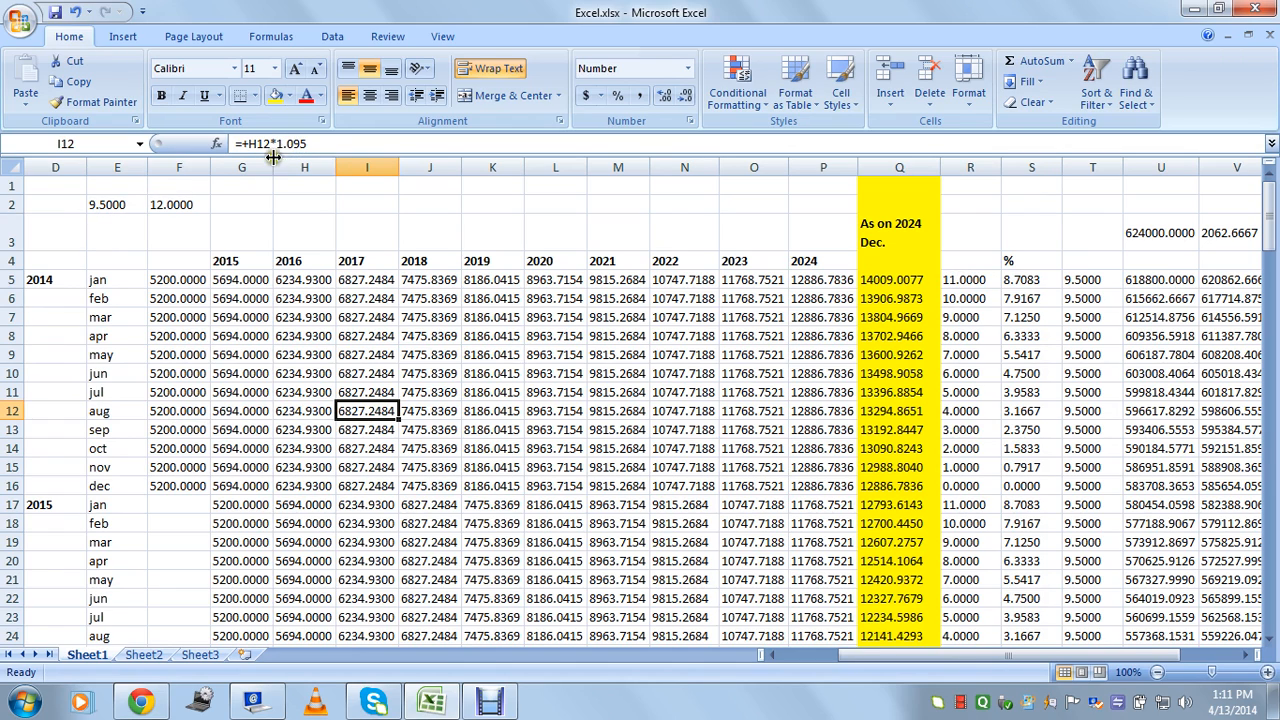
click(175, 411)
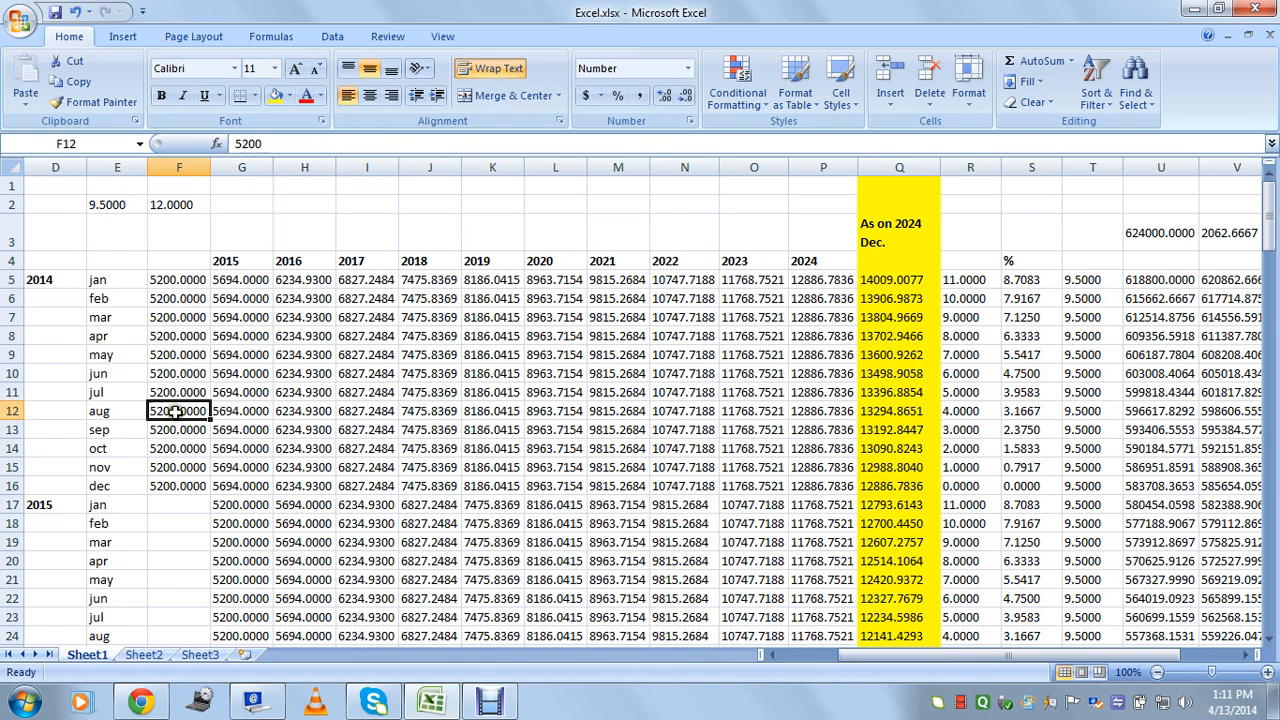
click(114, 408)
click(250, 410)
click(296, 411)
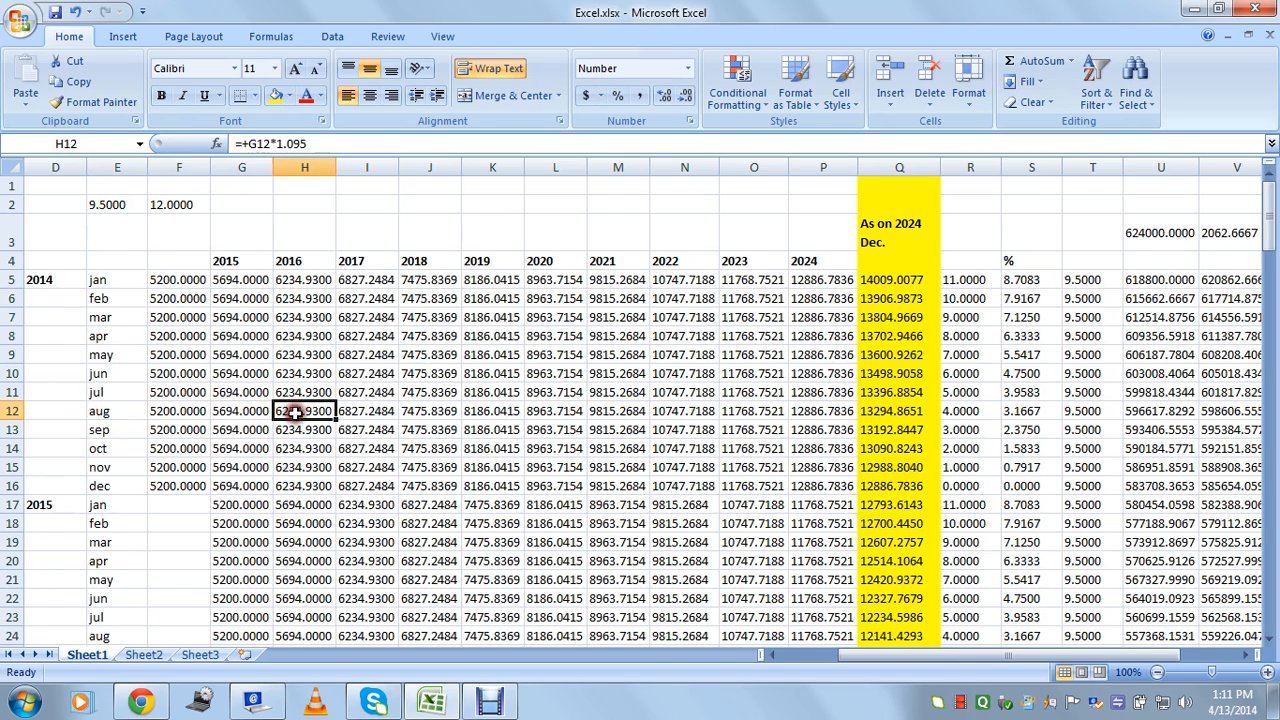
click(376, 411)
click(830, 410)
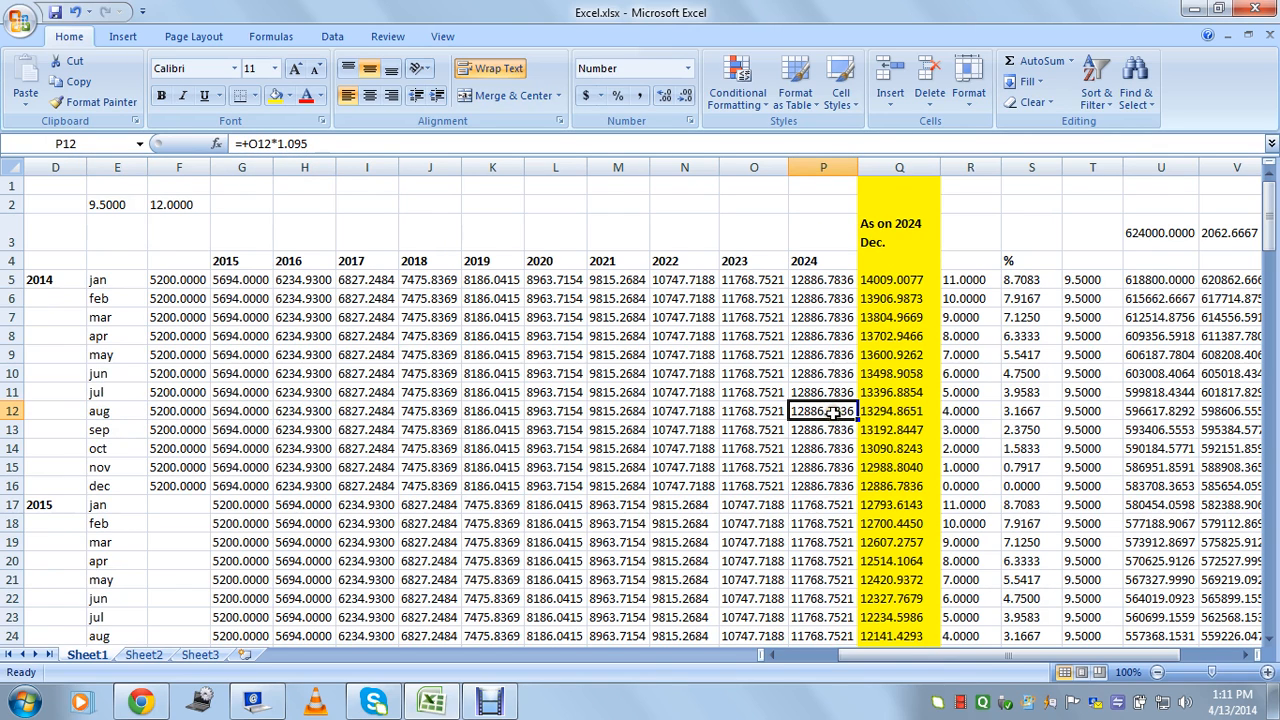
click(897, 411)
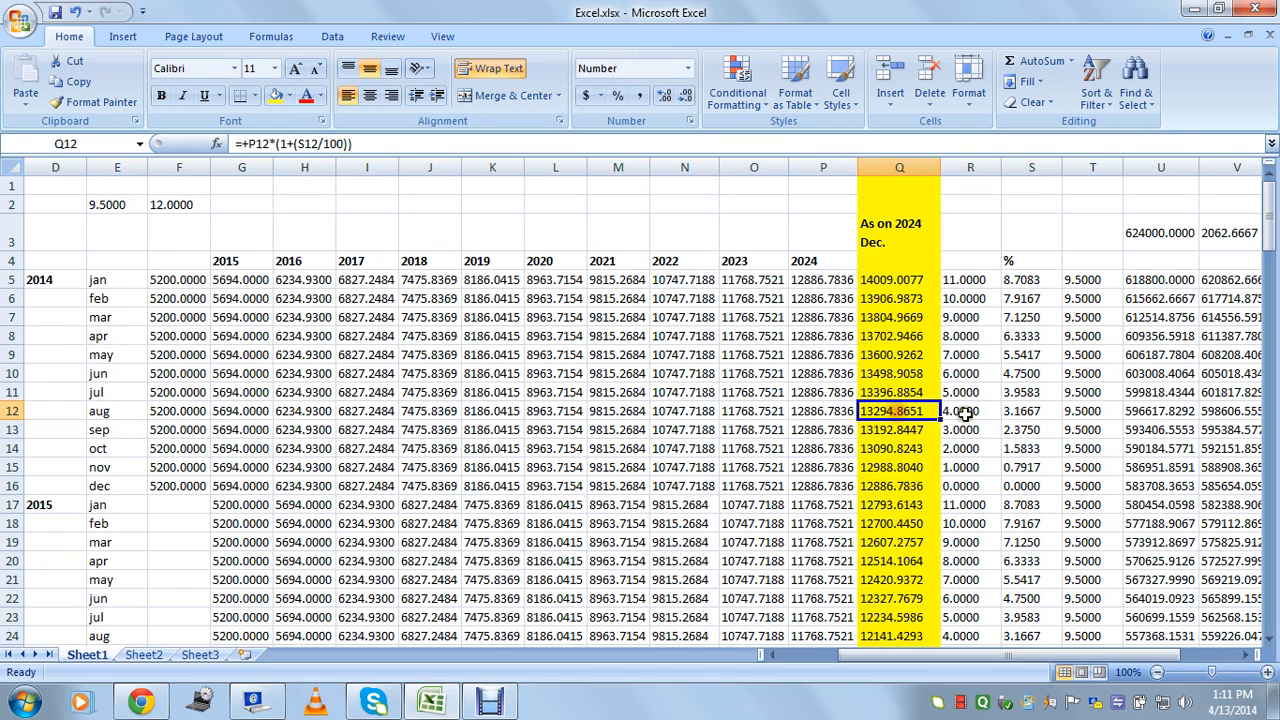
click(962, 411)
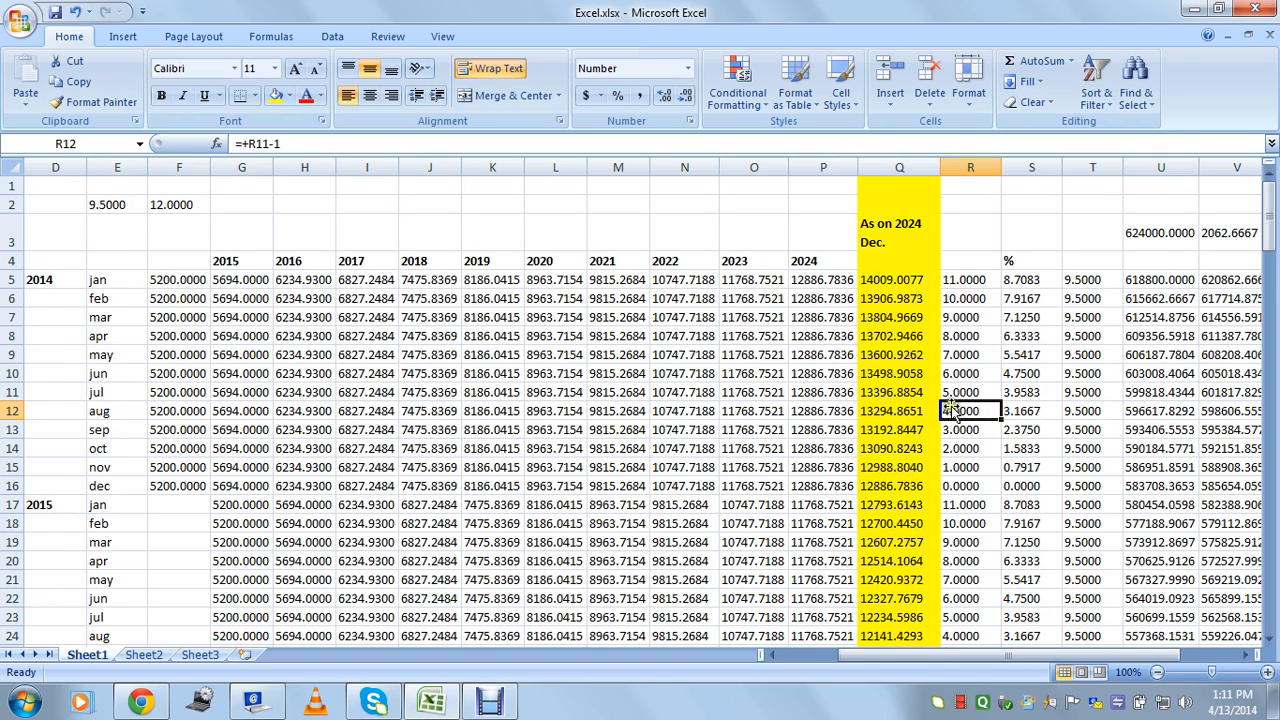
click(1035, 413)
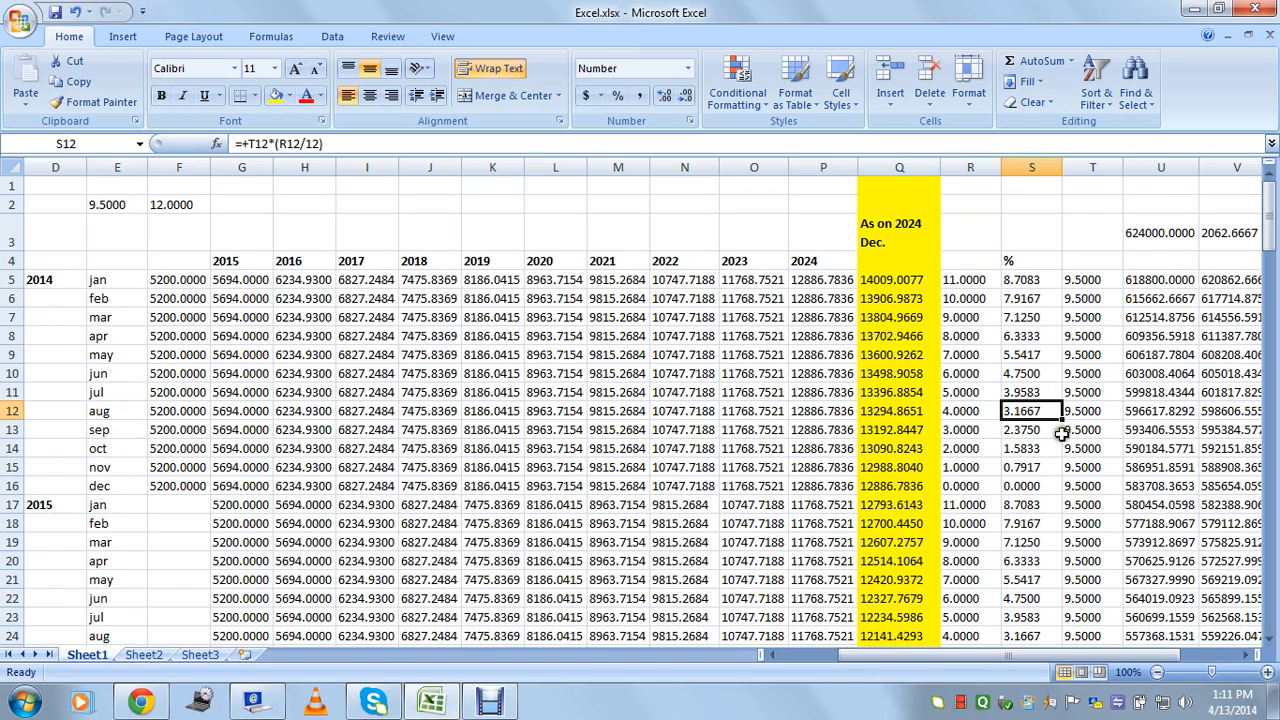
double_click(1045, 412)
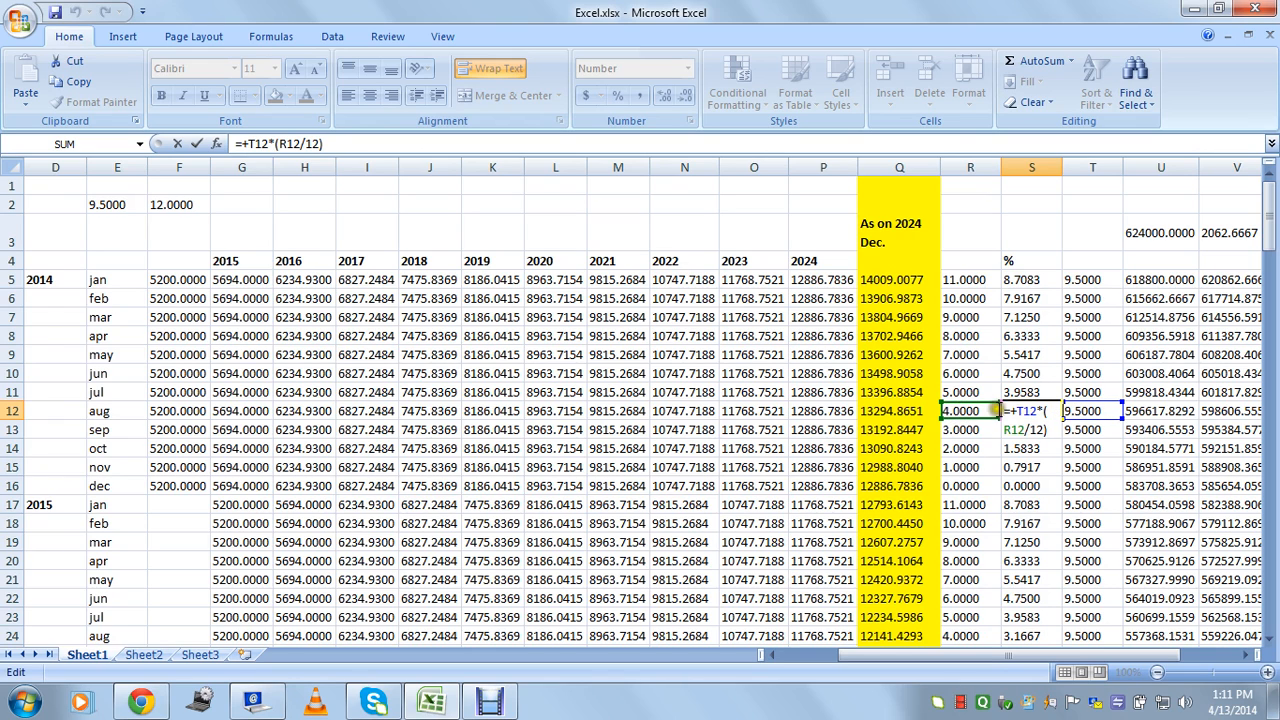
key(Escape)
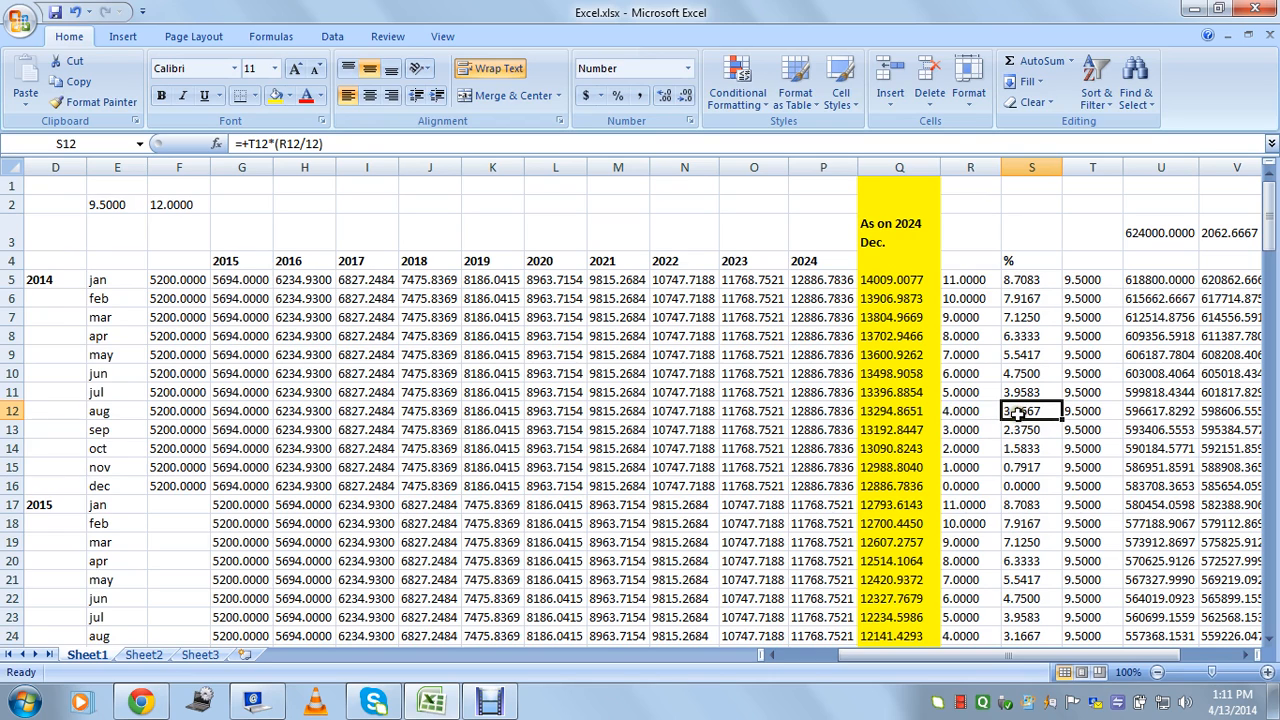
click(828, 412)
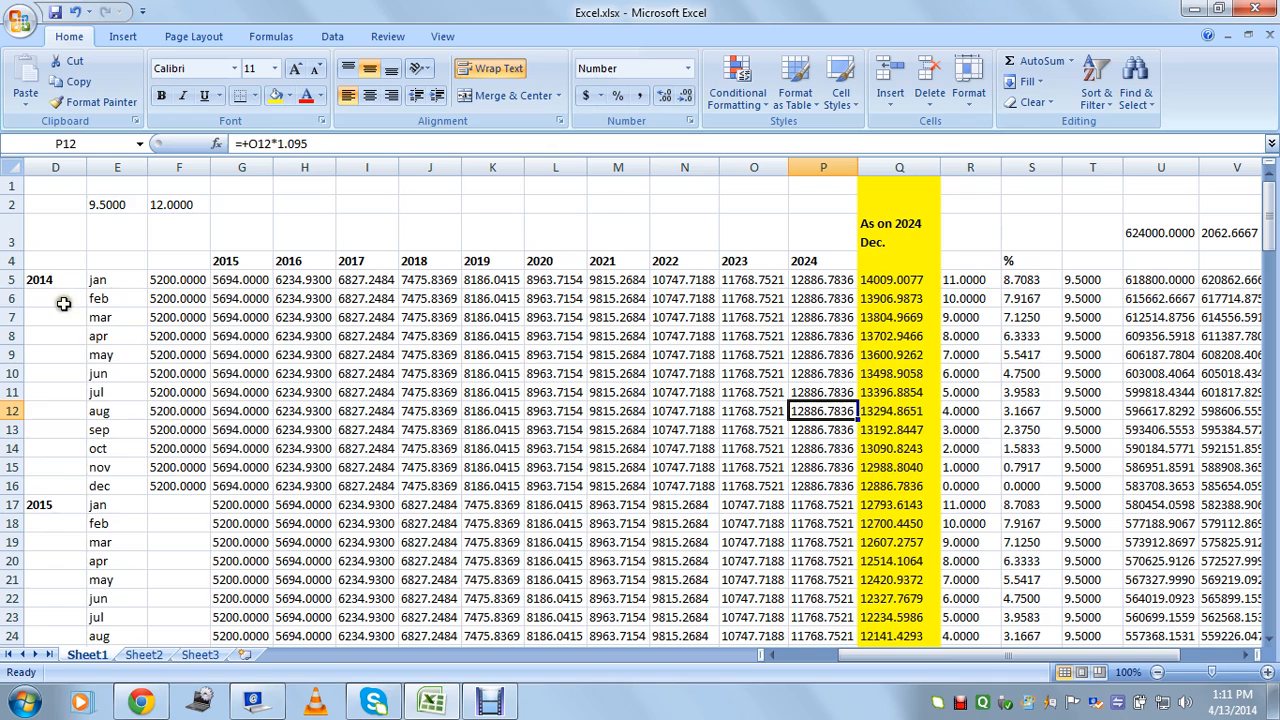
click(177, 411)
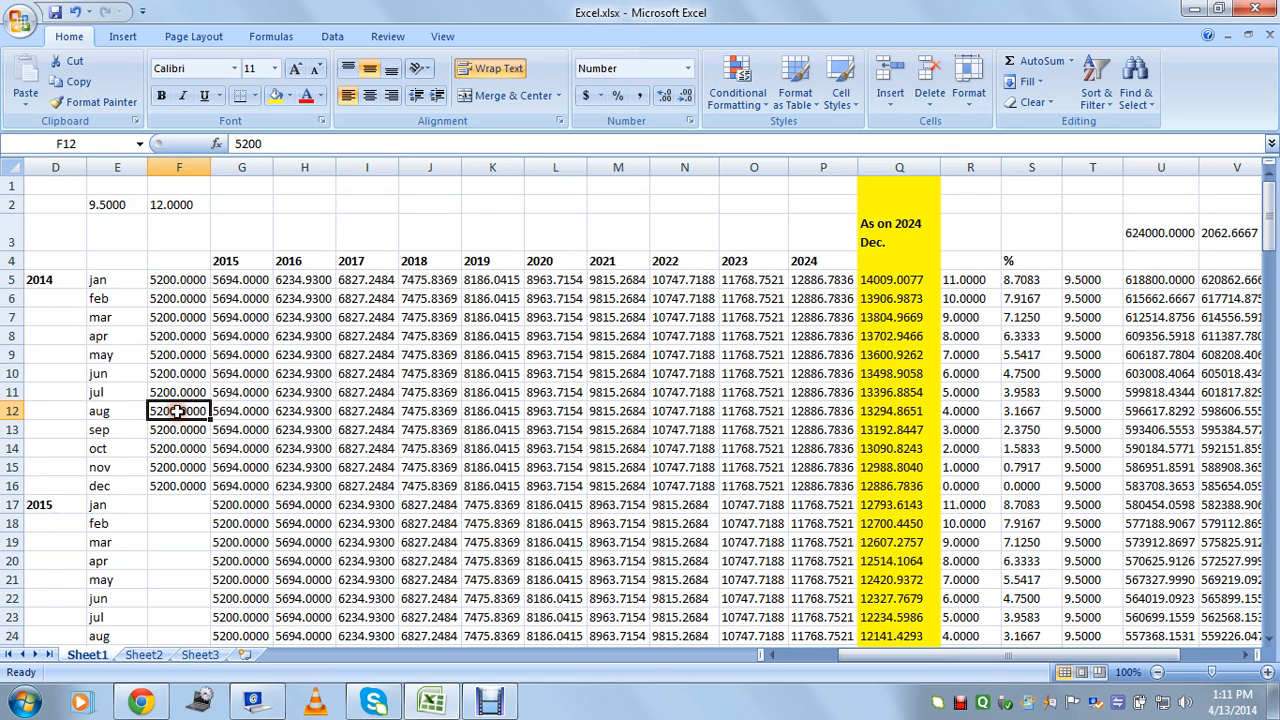
click(829, 414)
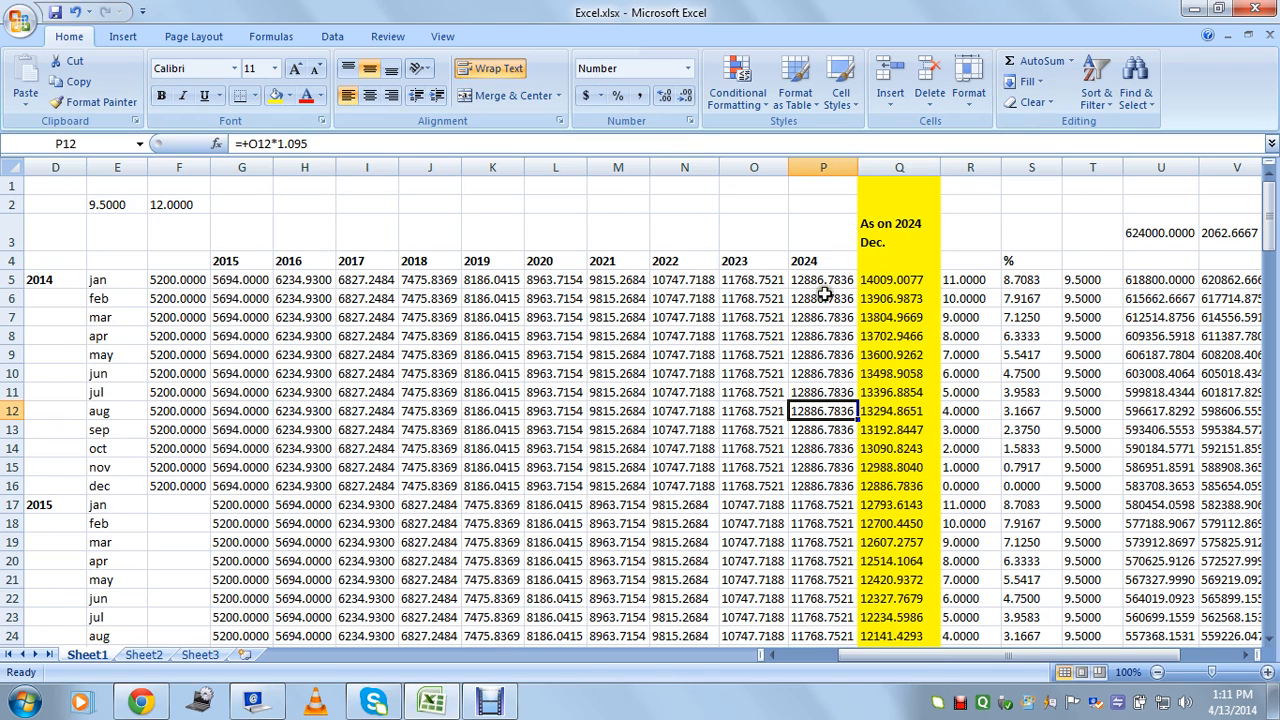
click(895, 414)
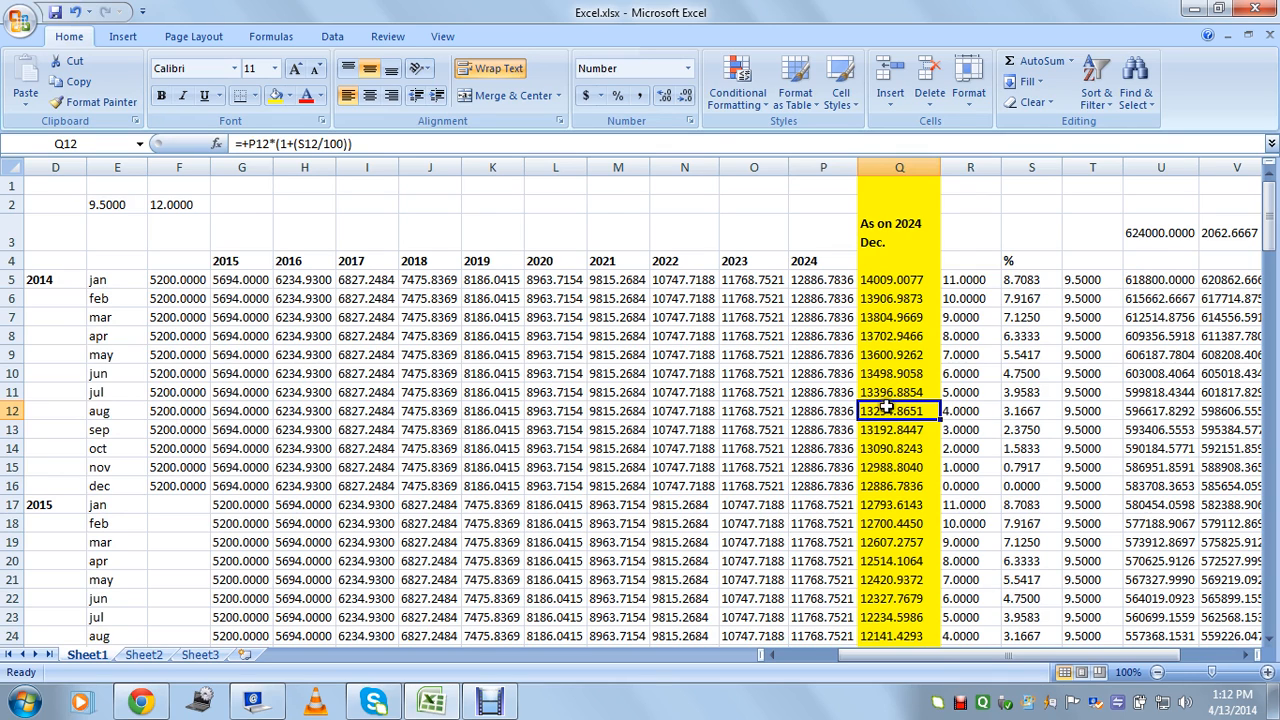
click(888, 393)
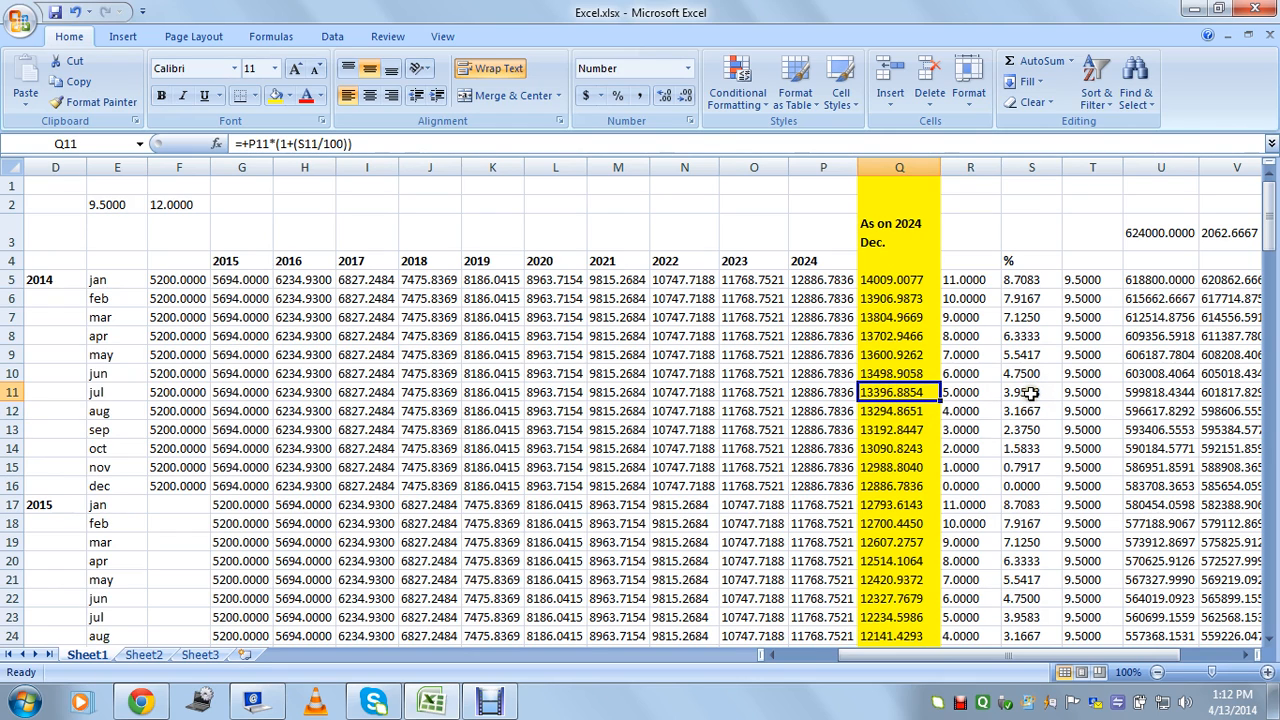
drag(757, 338, 1053, 503)
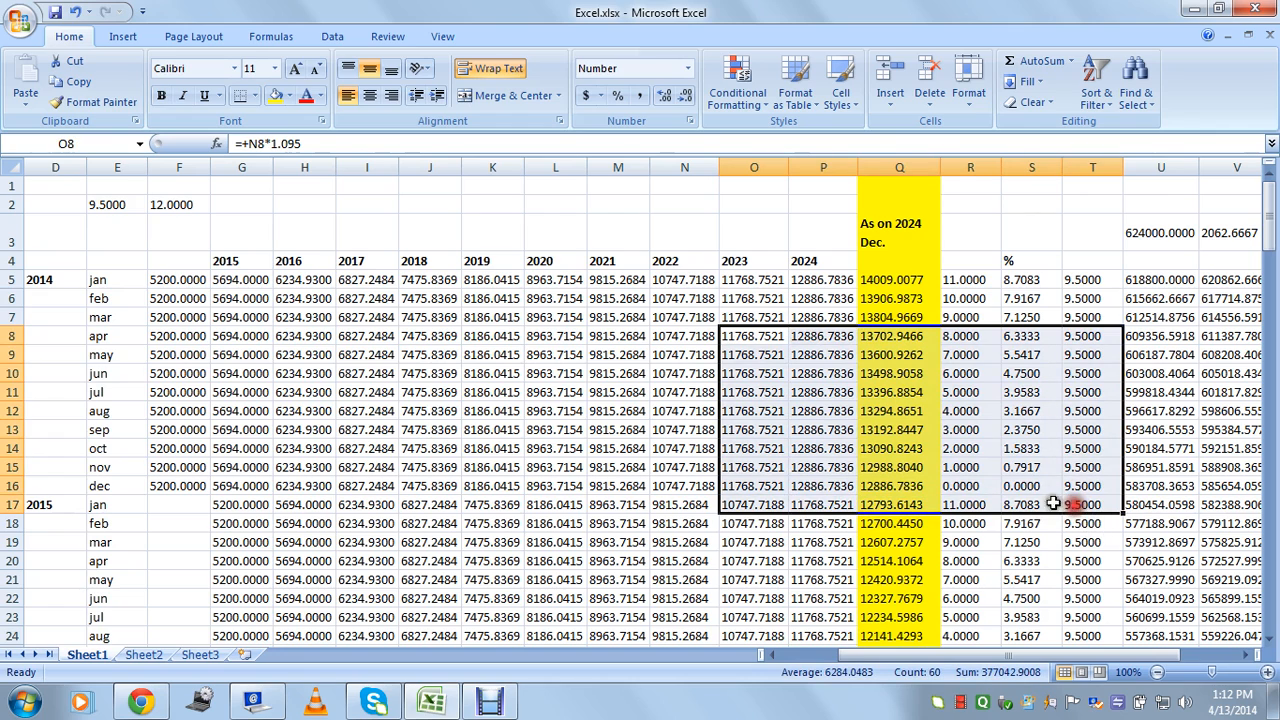
click(624, 427)
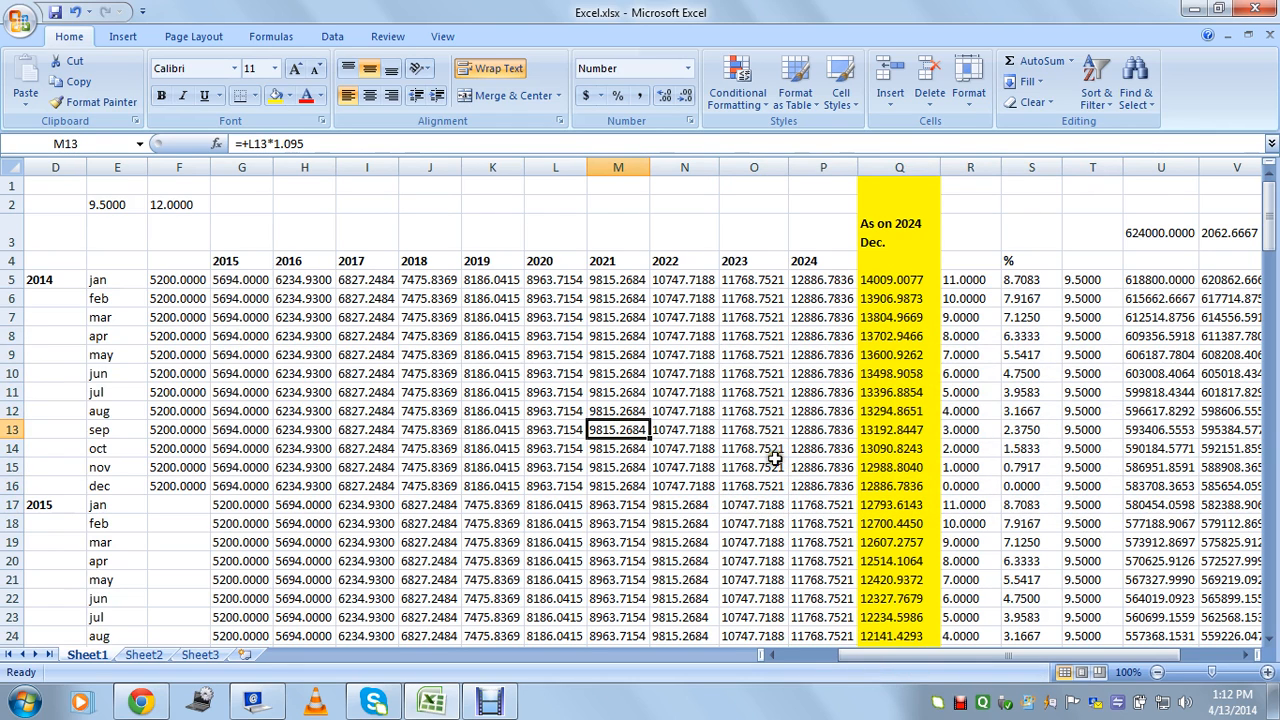
click(776, 460)
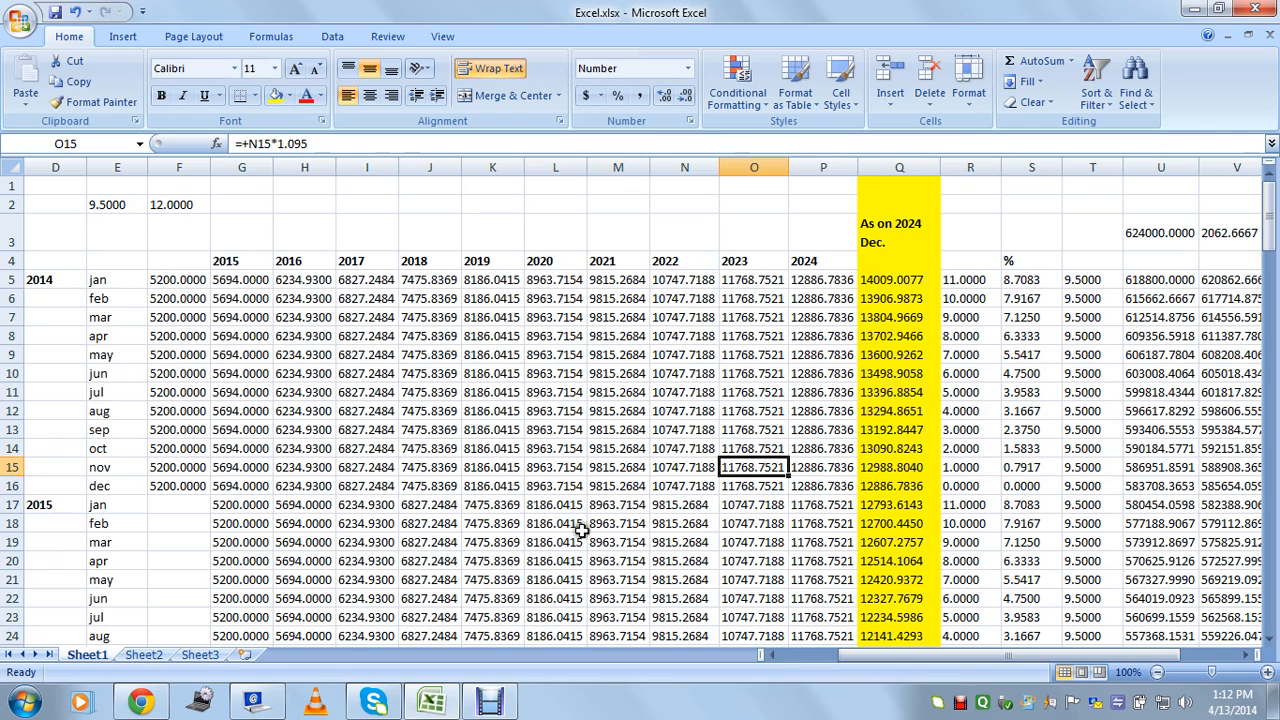
click(510, 377)
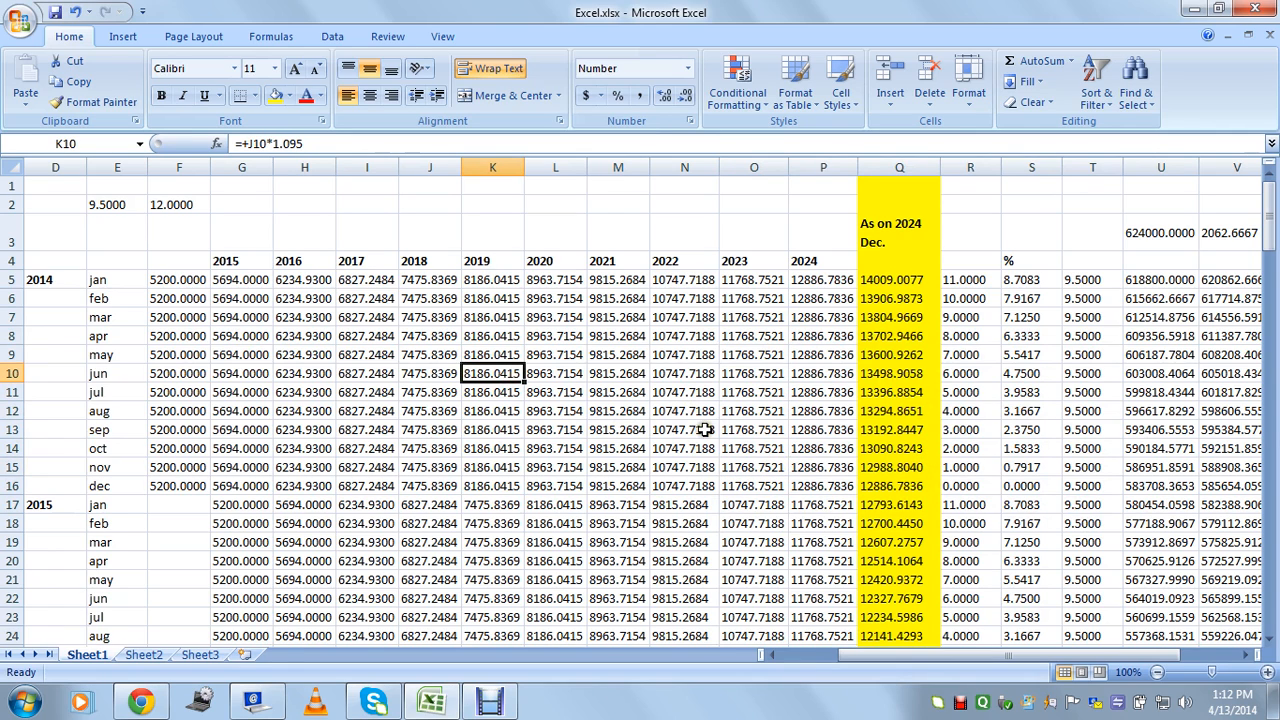
click(179, 314)
click(384, 388)
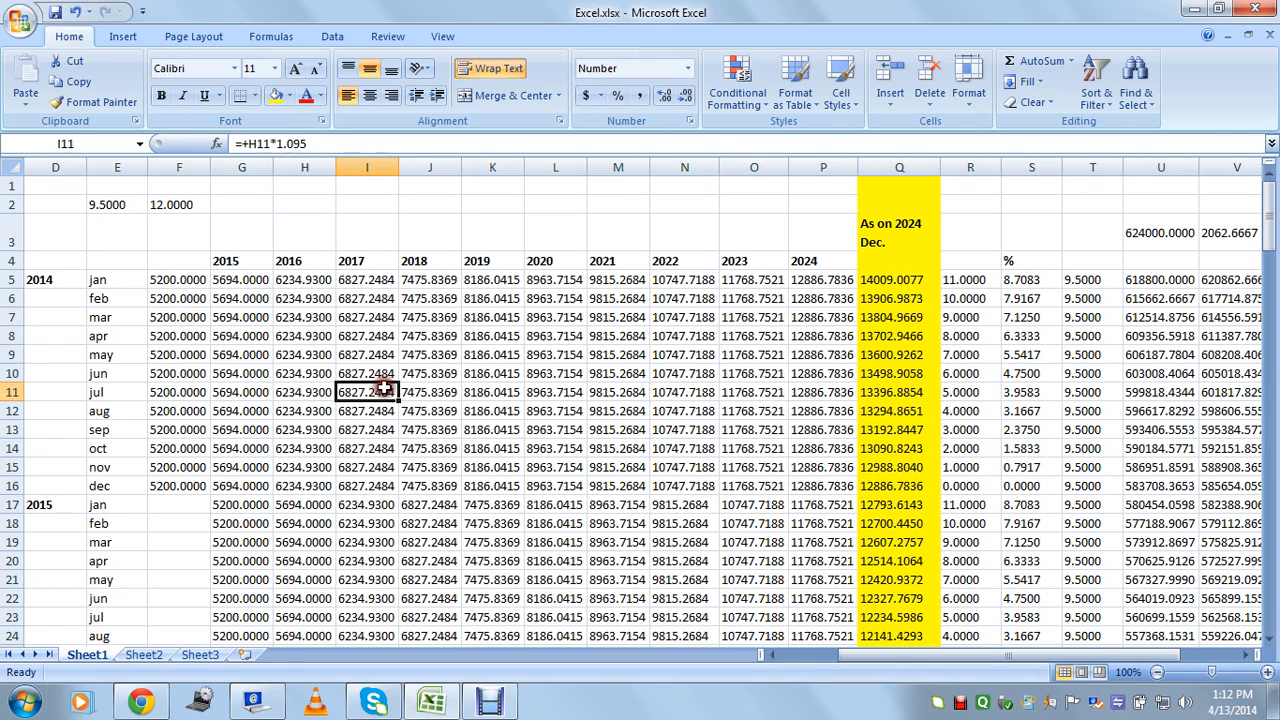
click(537, 390)
click(670, 392)
click(702, 450)
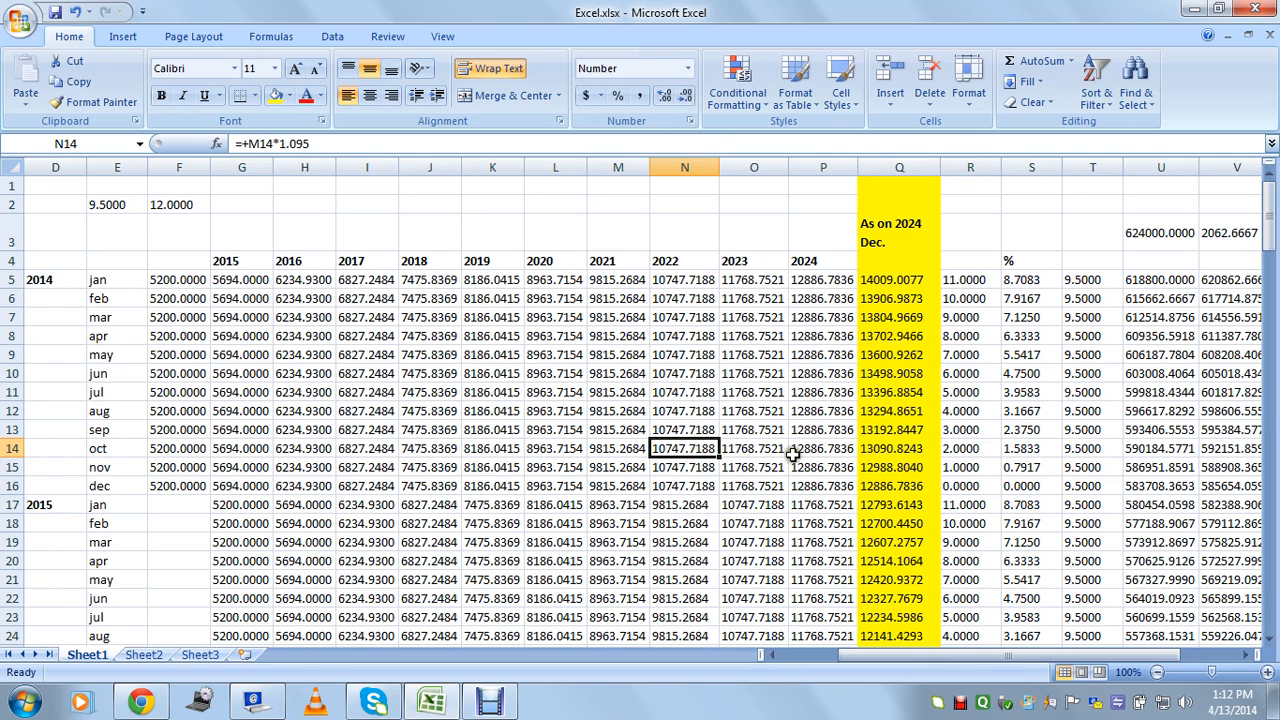
click(582, 397)
click(700, 462)
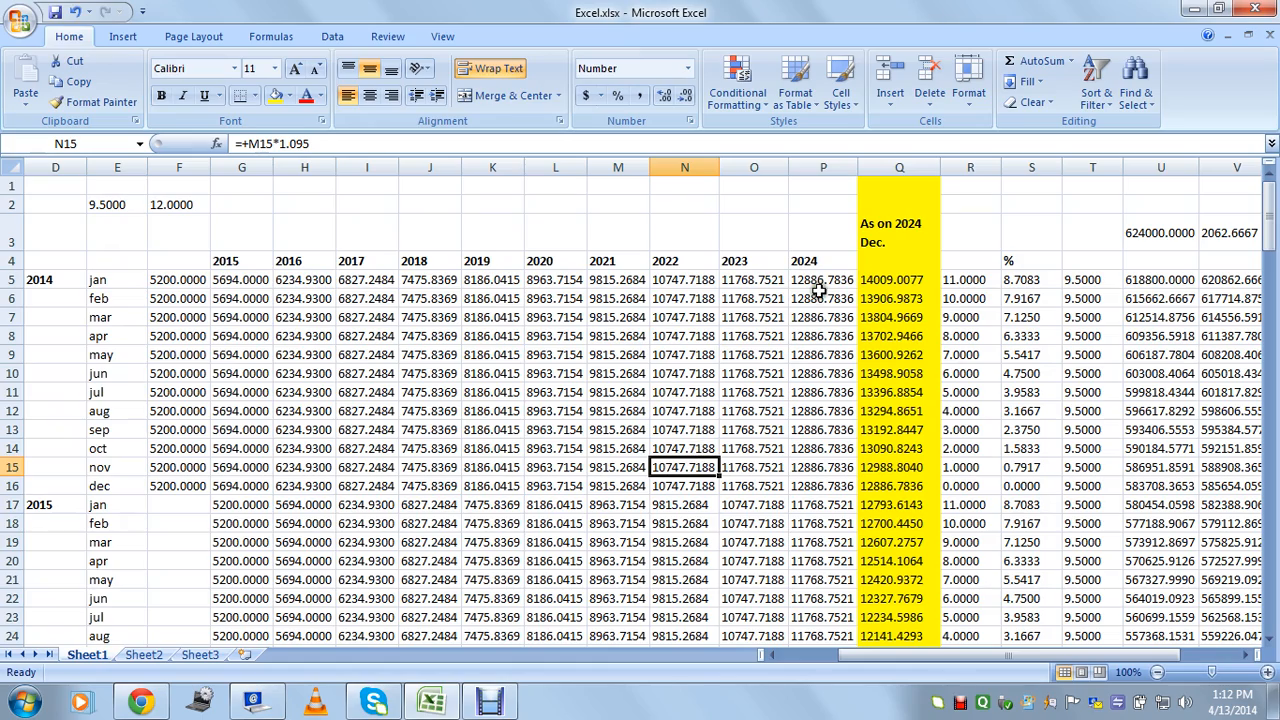
Review the 2014 deposits in F9 and F12 and the growth and maturity formulas in O8, Q10, R10 and Q14.
scroll(345, 370, down, 3)
scroll(345, 370, up, 2)
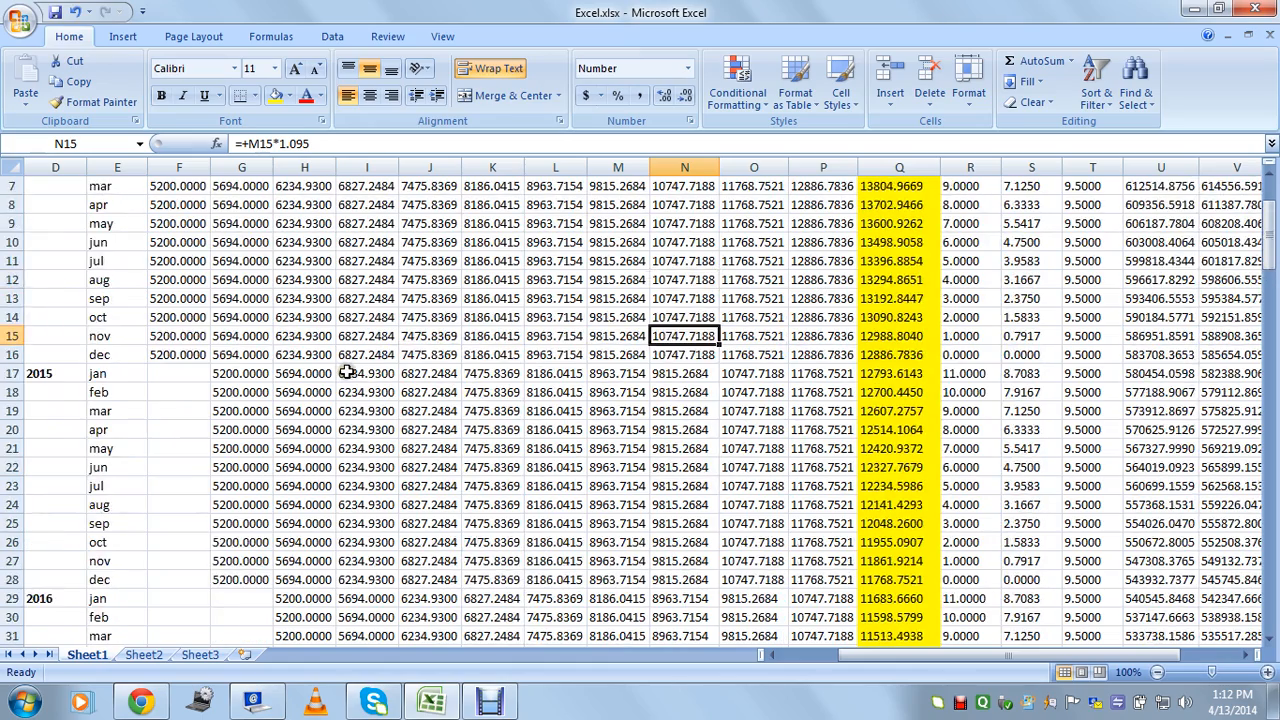
scroll(400, 330, up, 1)
click(177, 352)
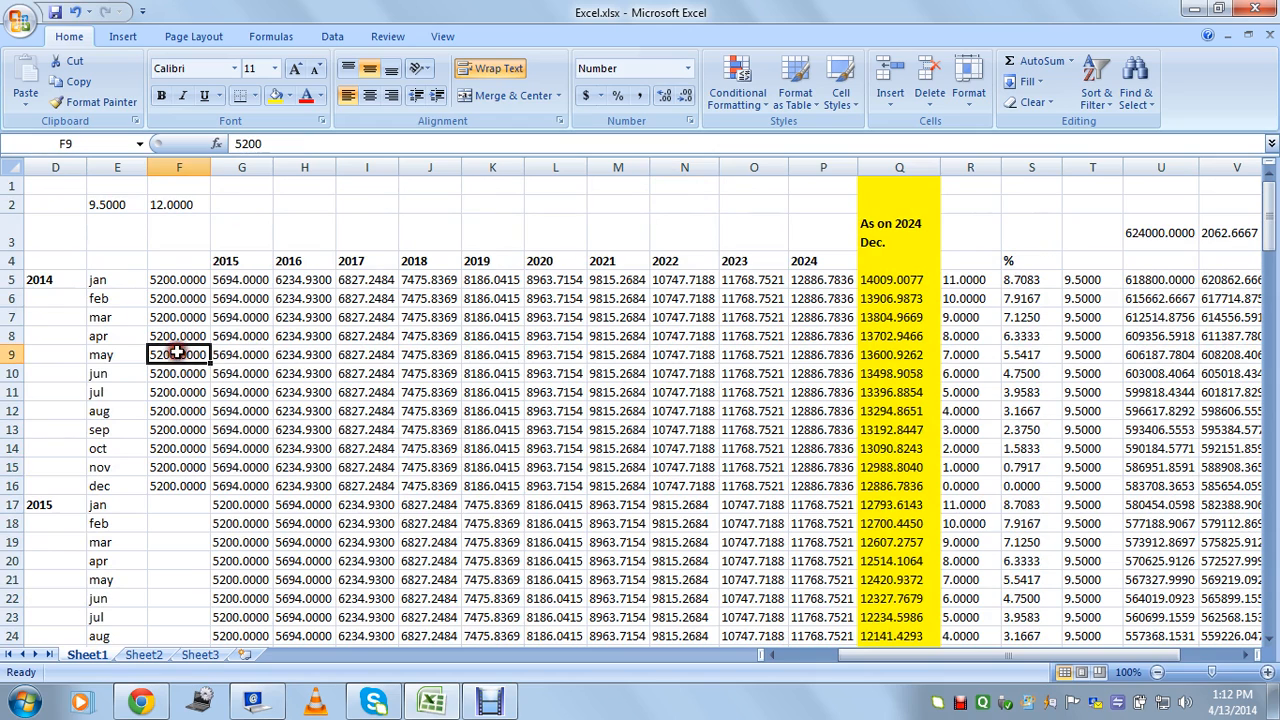
click(175, 409)
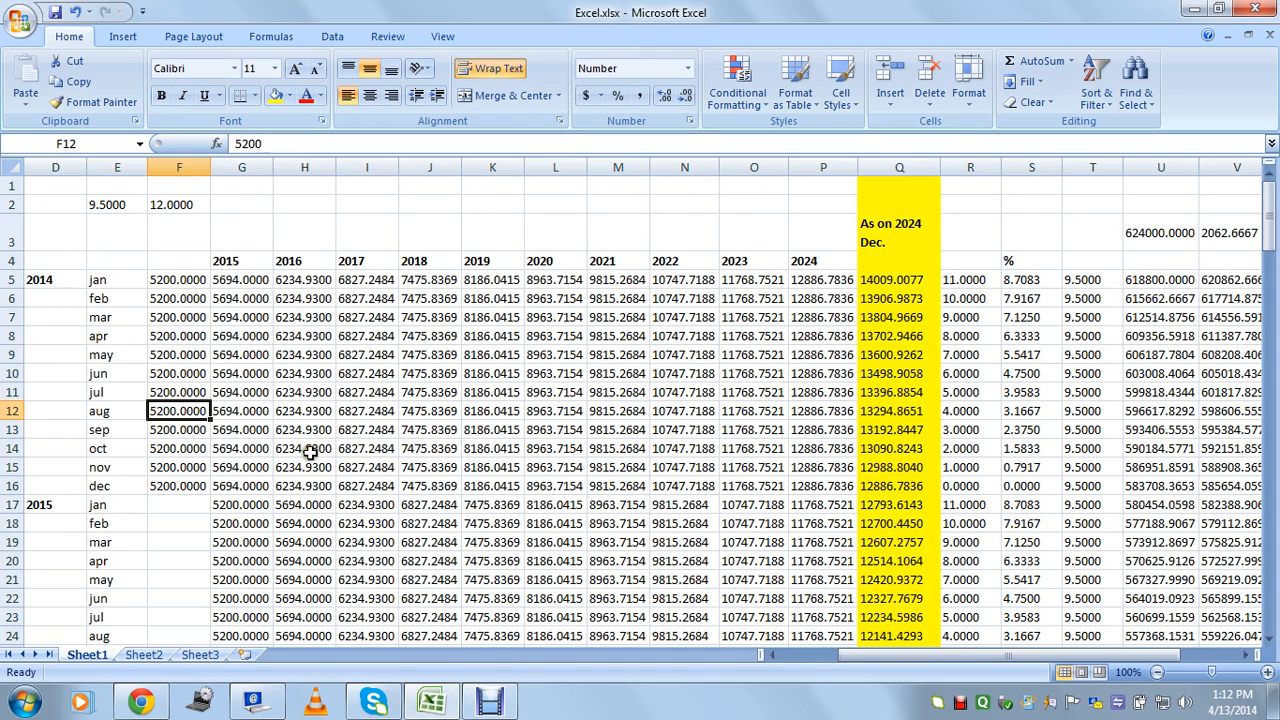
drag(250, 412, 781, 408)
click(748, 335)
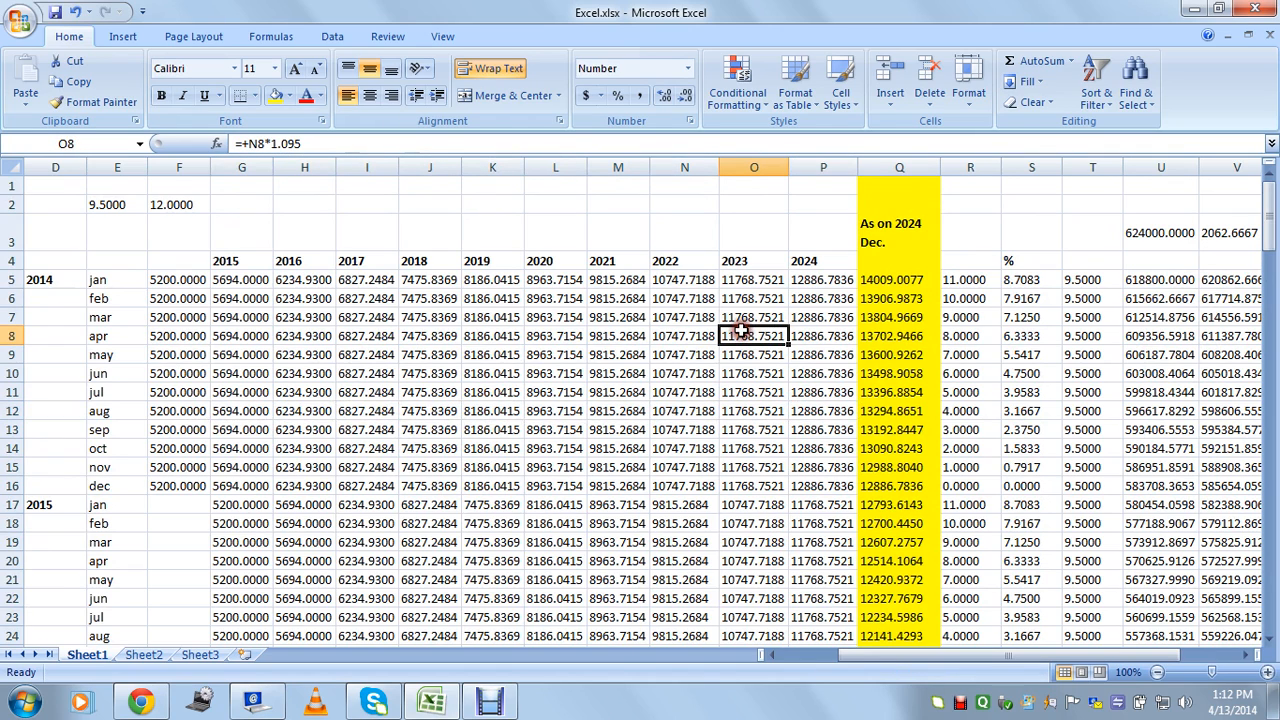
click(916, 238)
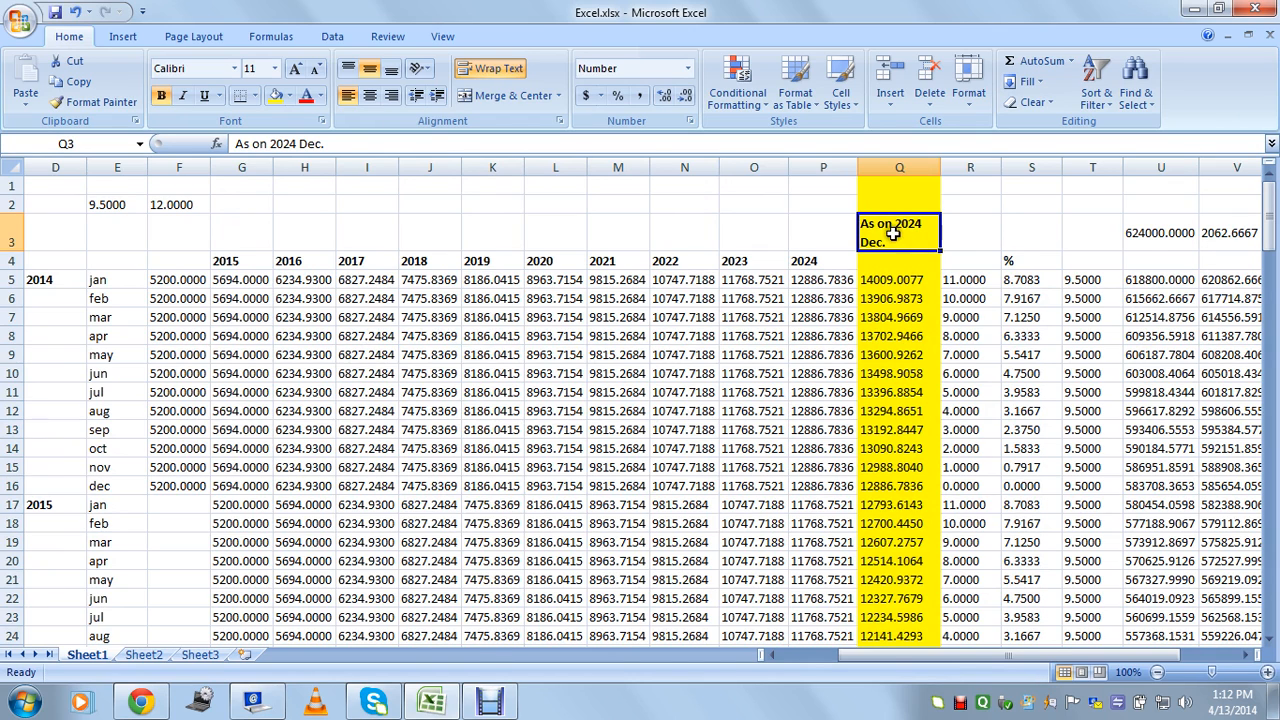
click(890, 372)
click(963, 373)
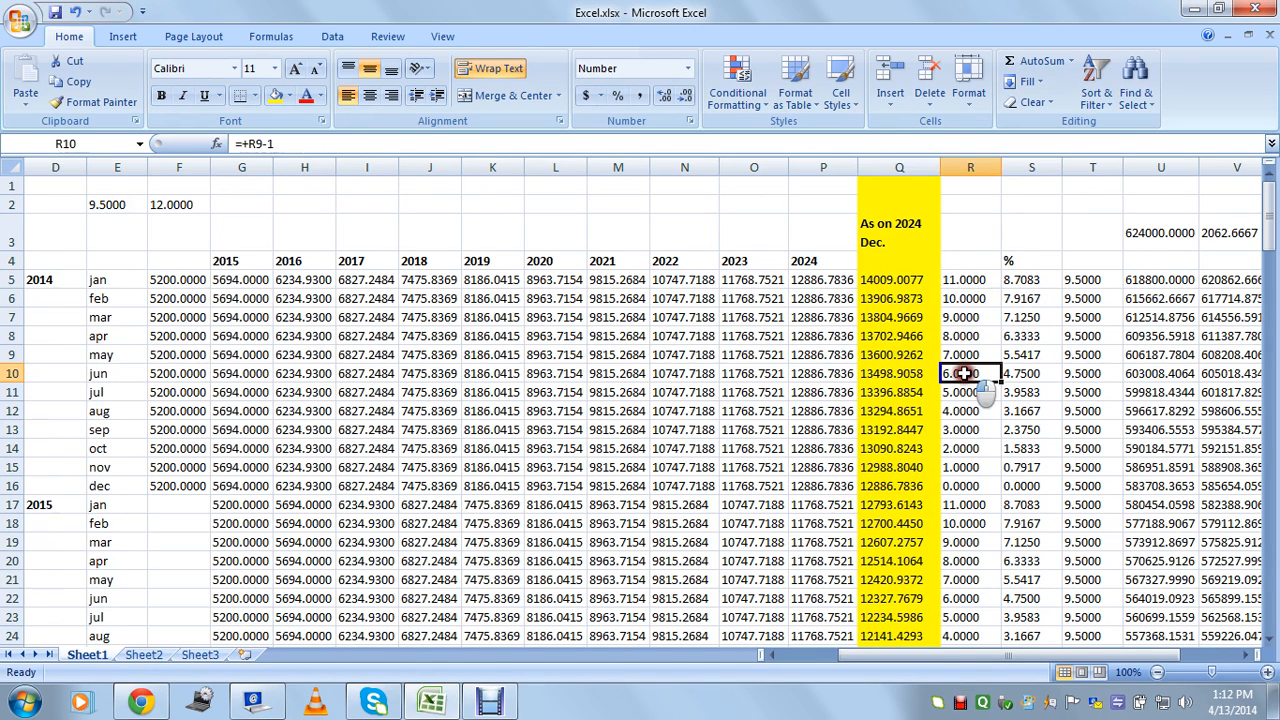
click(908, 452)
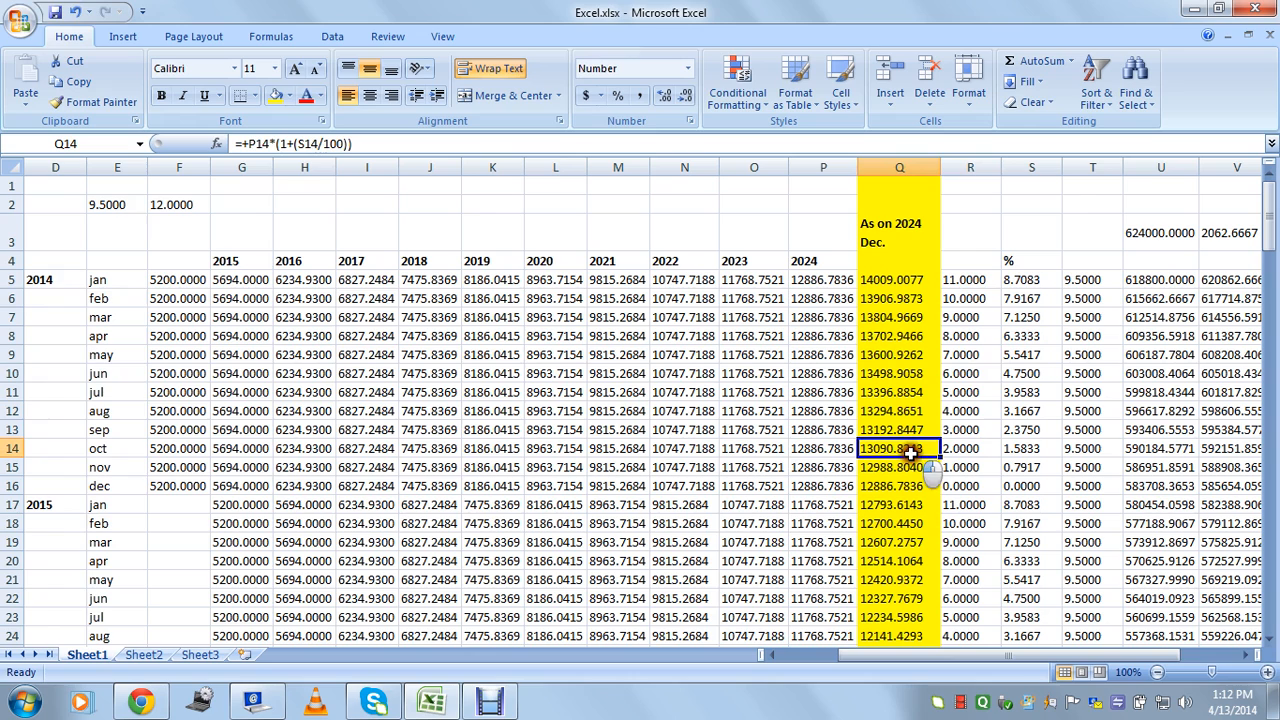
Select the 2014 deposits F5:F16 and their year and month labels, then check the 2015 label formula.
click(165, 424)
drag(185, 280, 186, 481)
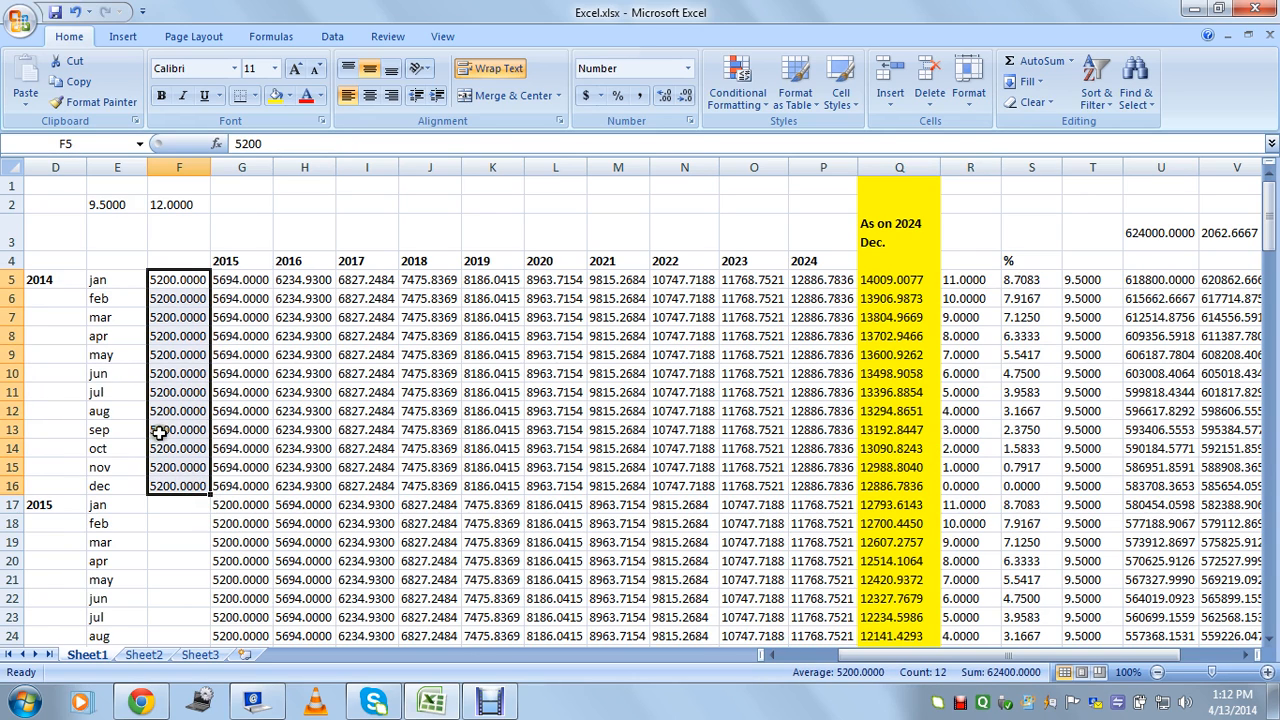
drag(42, 290, 60, 486)
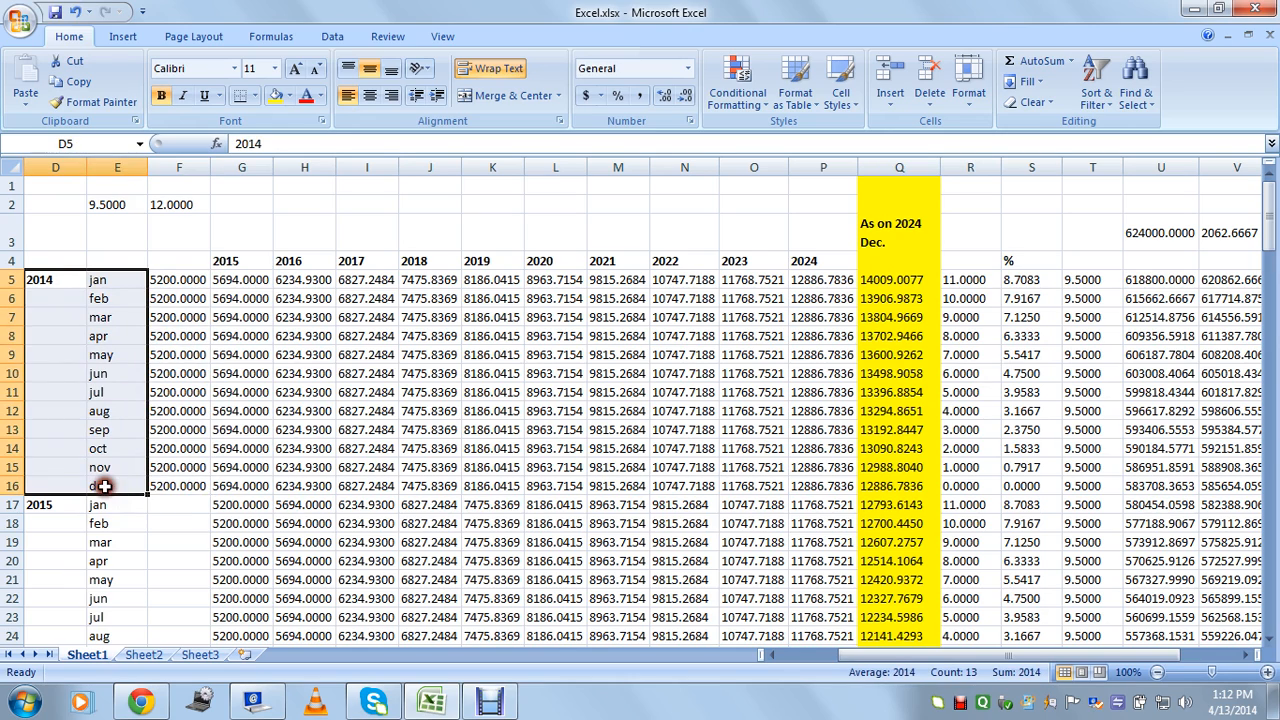
click(185, 510)
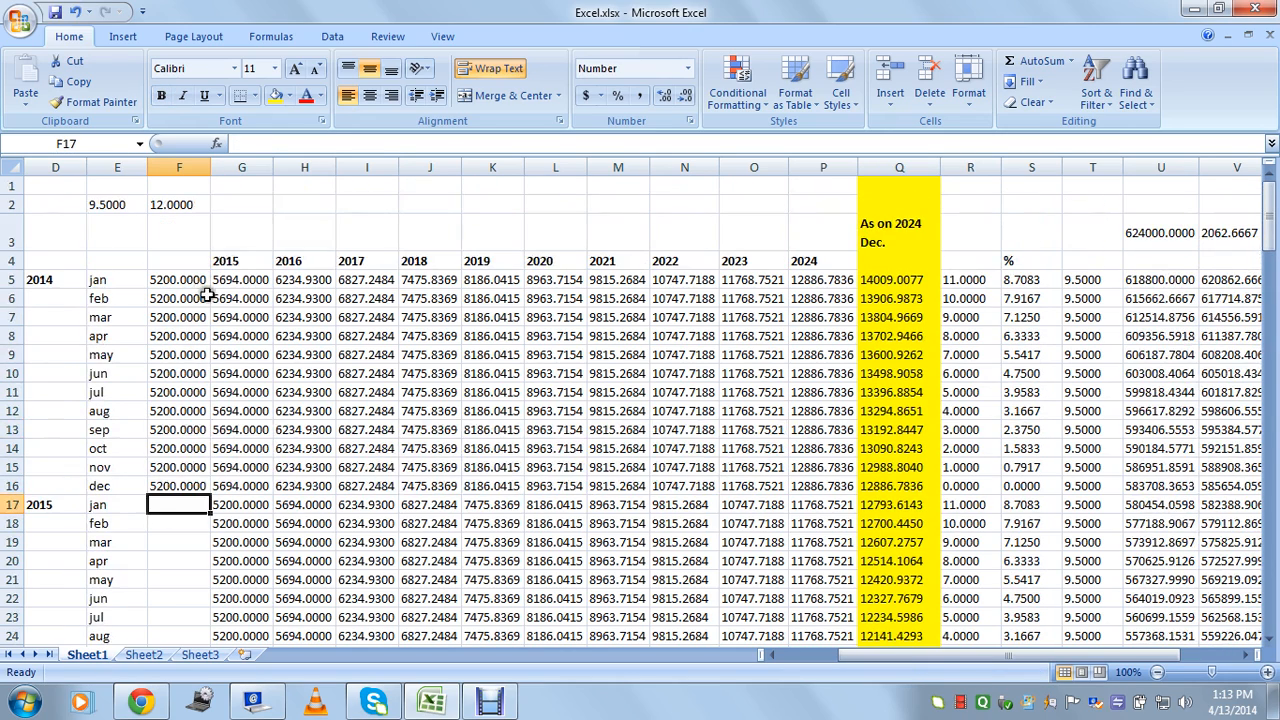
drag(863, 658, 826, 662)
drag(157, 280, 230, 482)
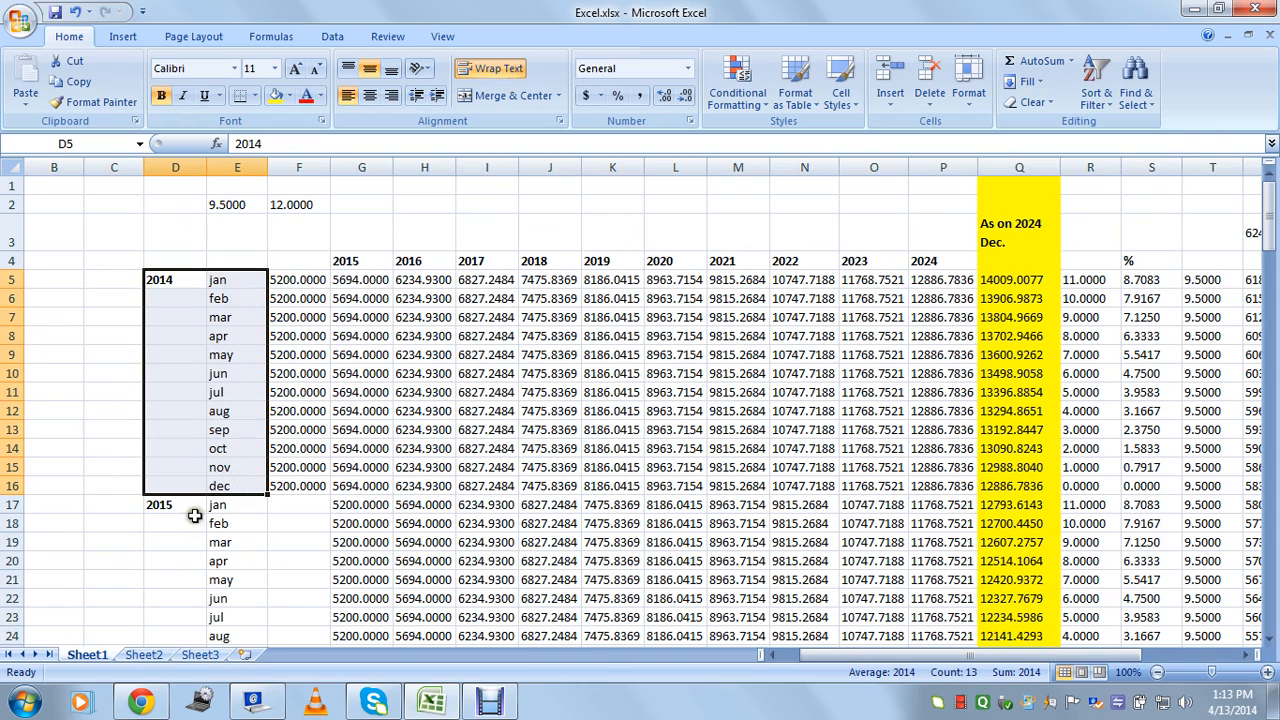
click(174, 506)
Inspect the 2015 month labels E17:E28 and confirm D17 shows 2015 unchanged.
scroll(228, 507, down, 2)
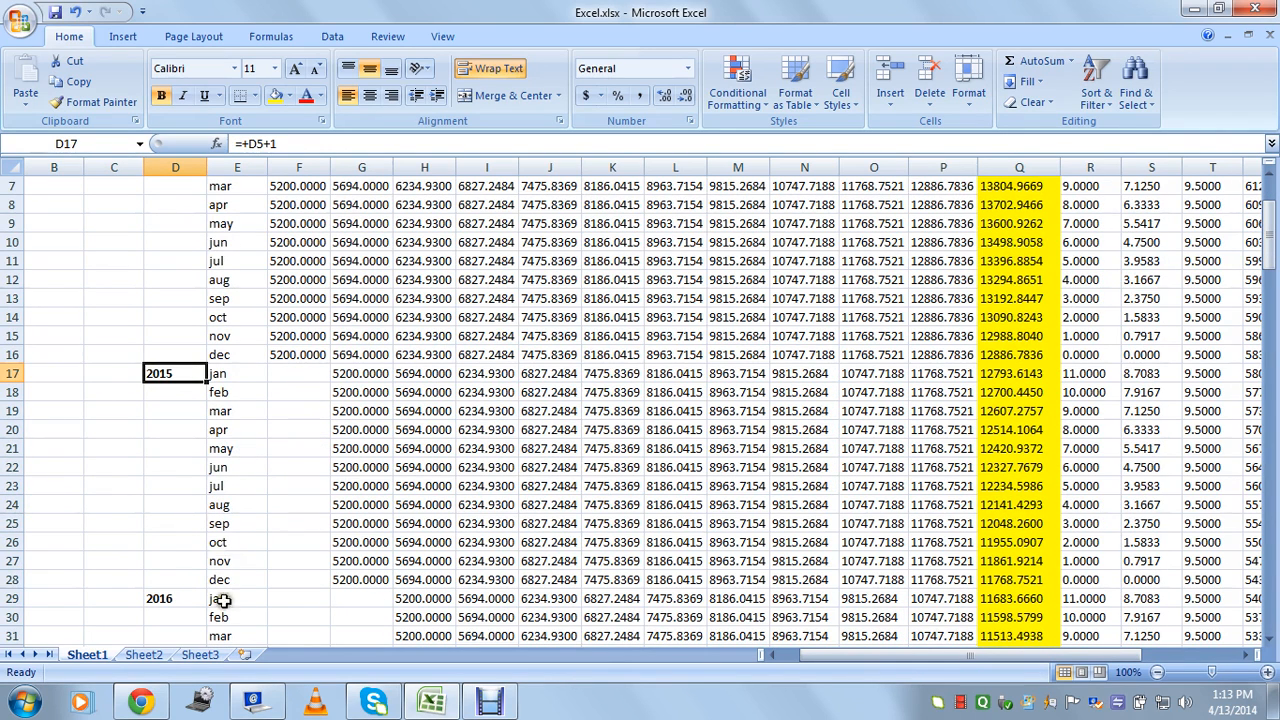
drag(231, 374, 256, 585)
click(166, 374)
scroll(180, 535, up, 2)
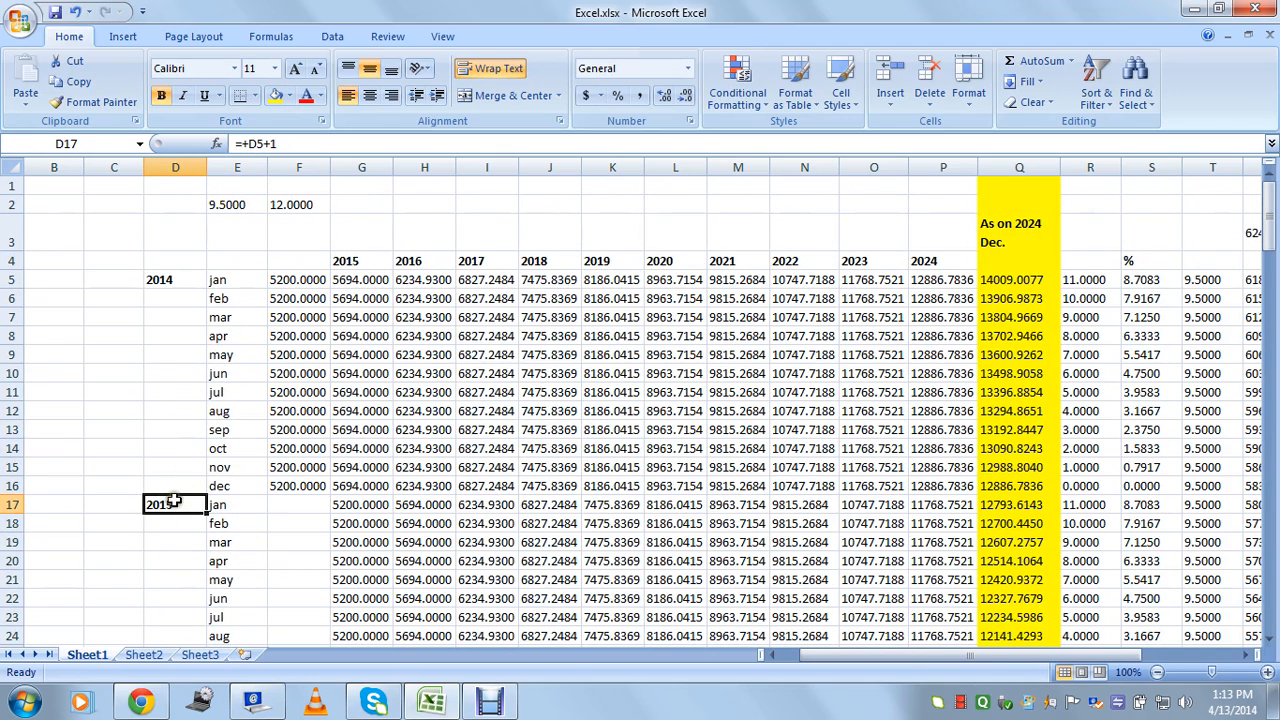
double_click(170, 500)
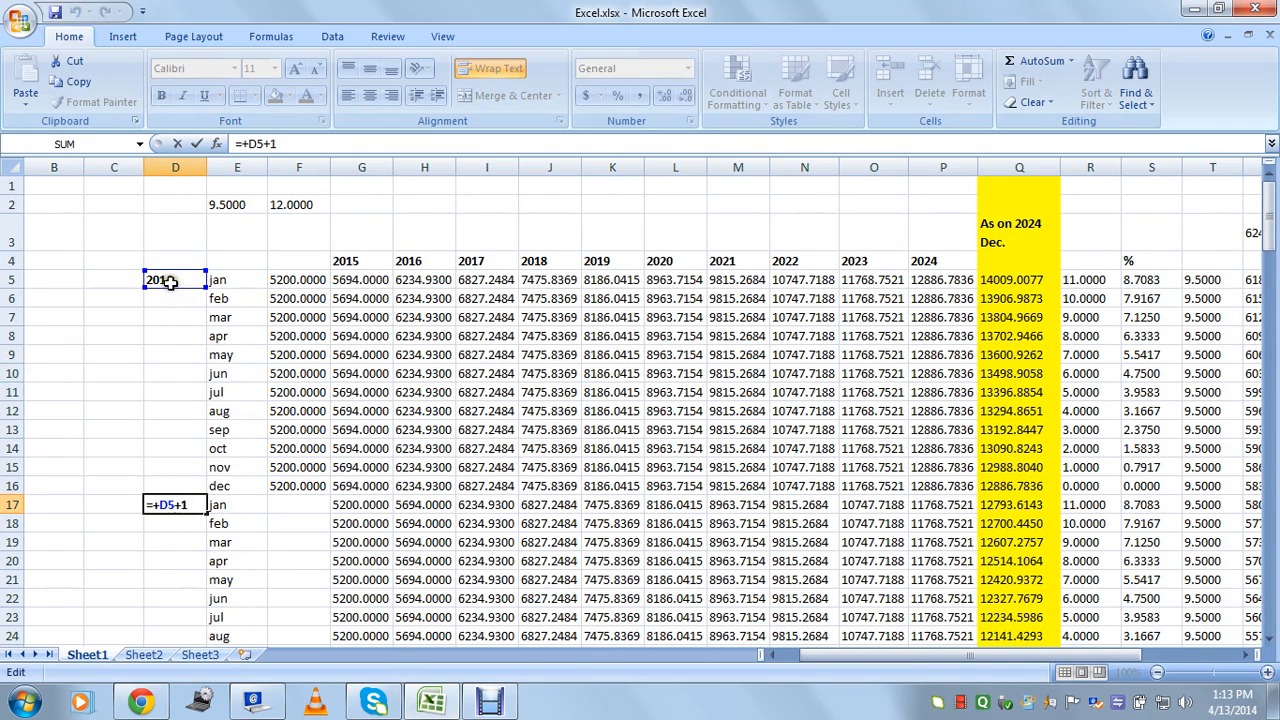
key(Escape)
scroll(220, 470, down, 1)
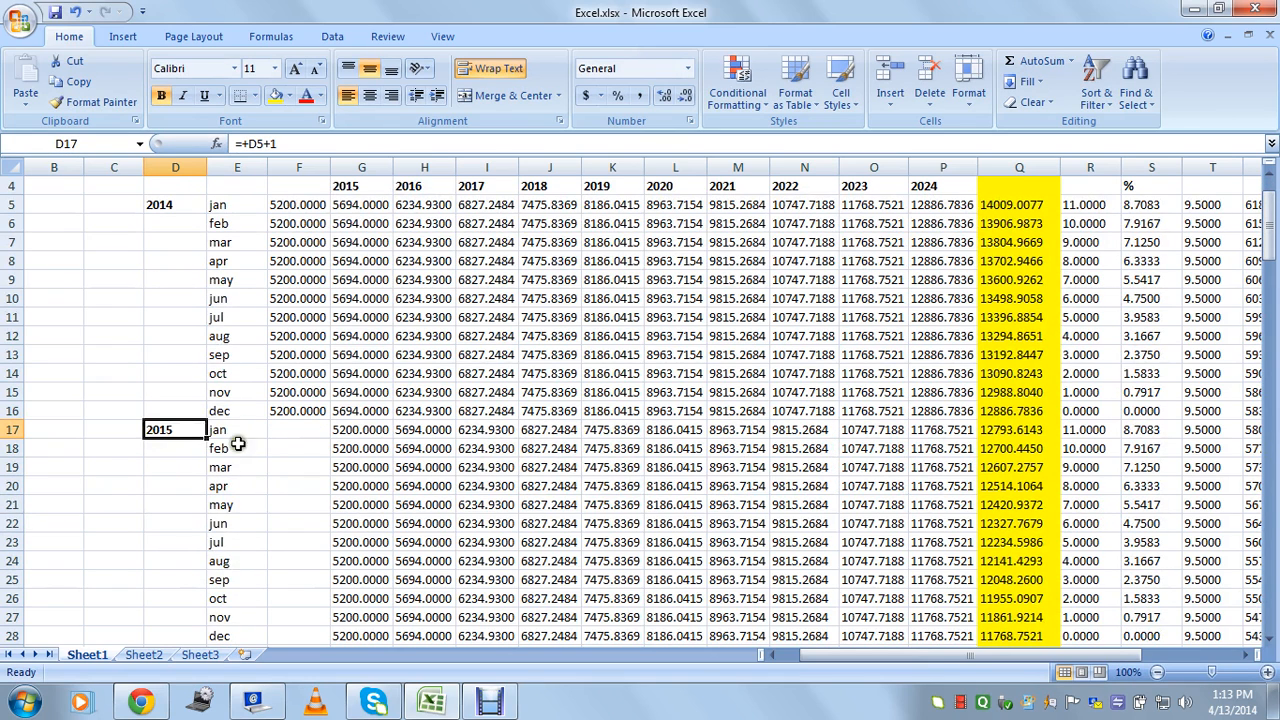
click(237, 430)
Enter Jan in C17 and fill the month series down column C through Jul.
click(109, 429)
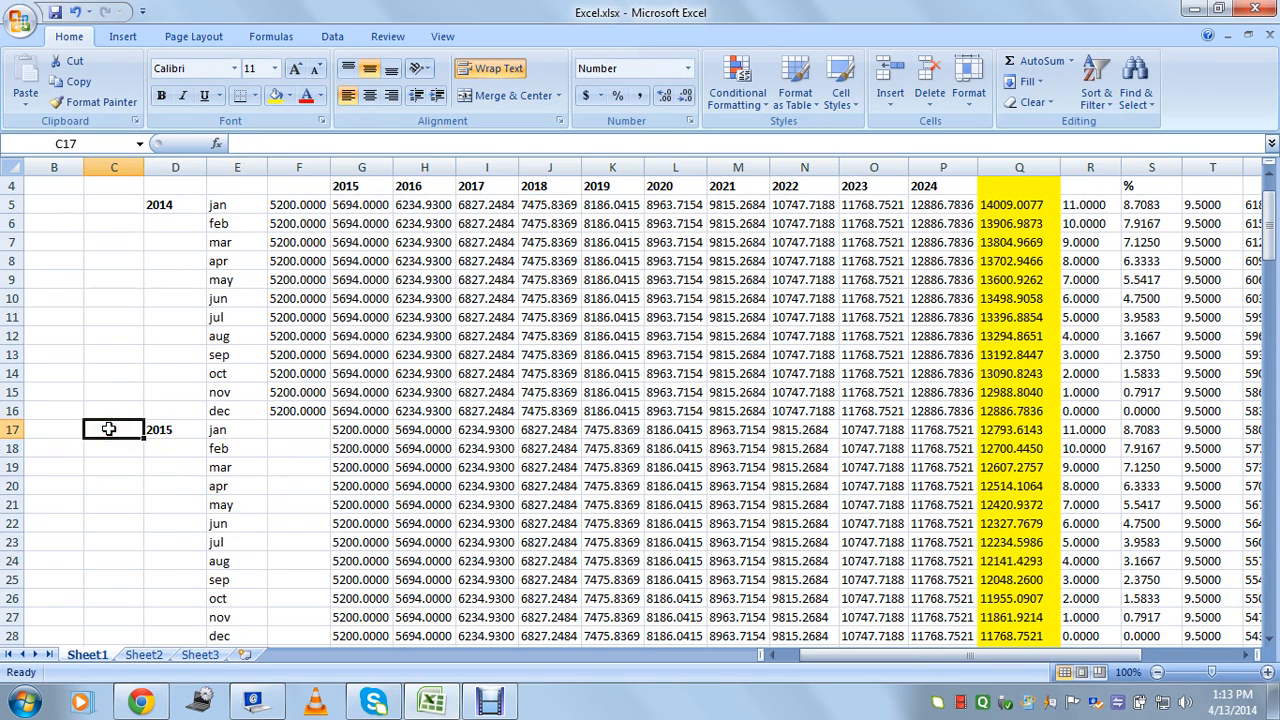
text(Jan)
key(Tab)
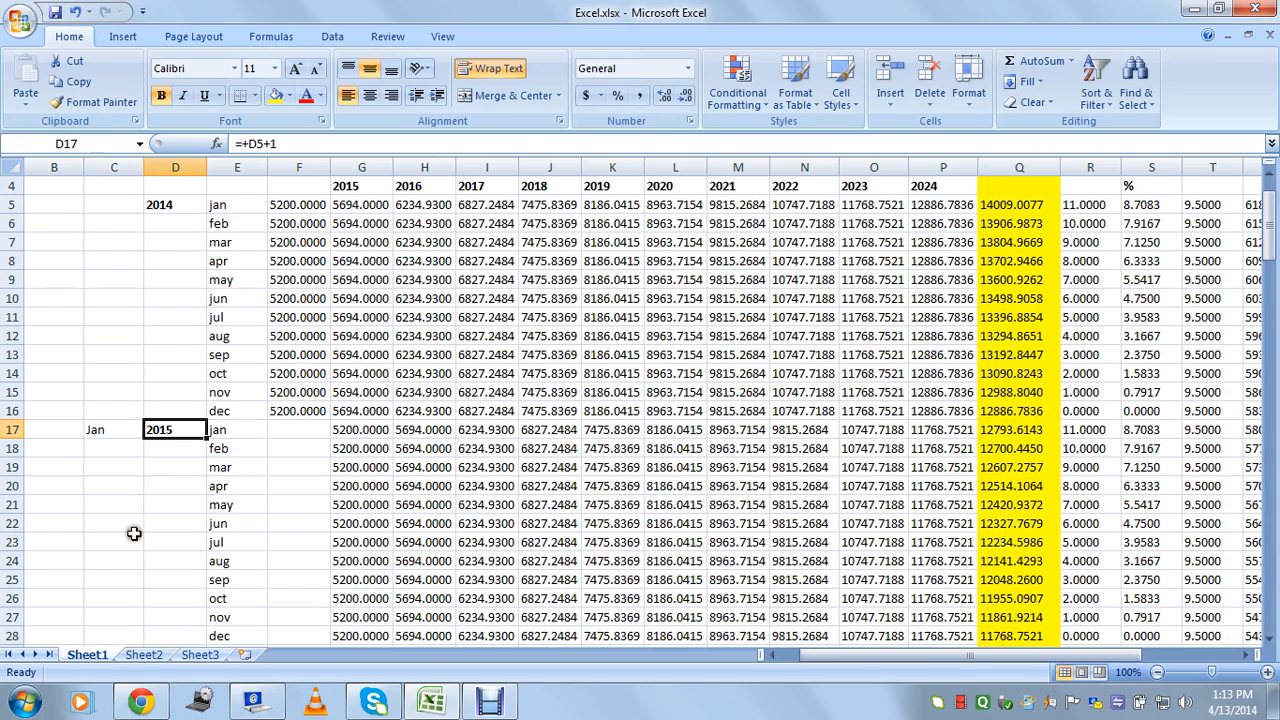
click(126, 434)
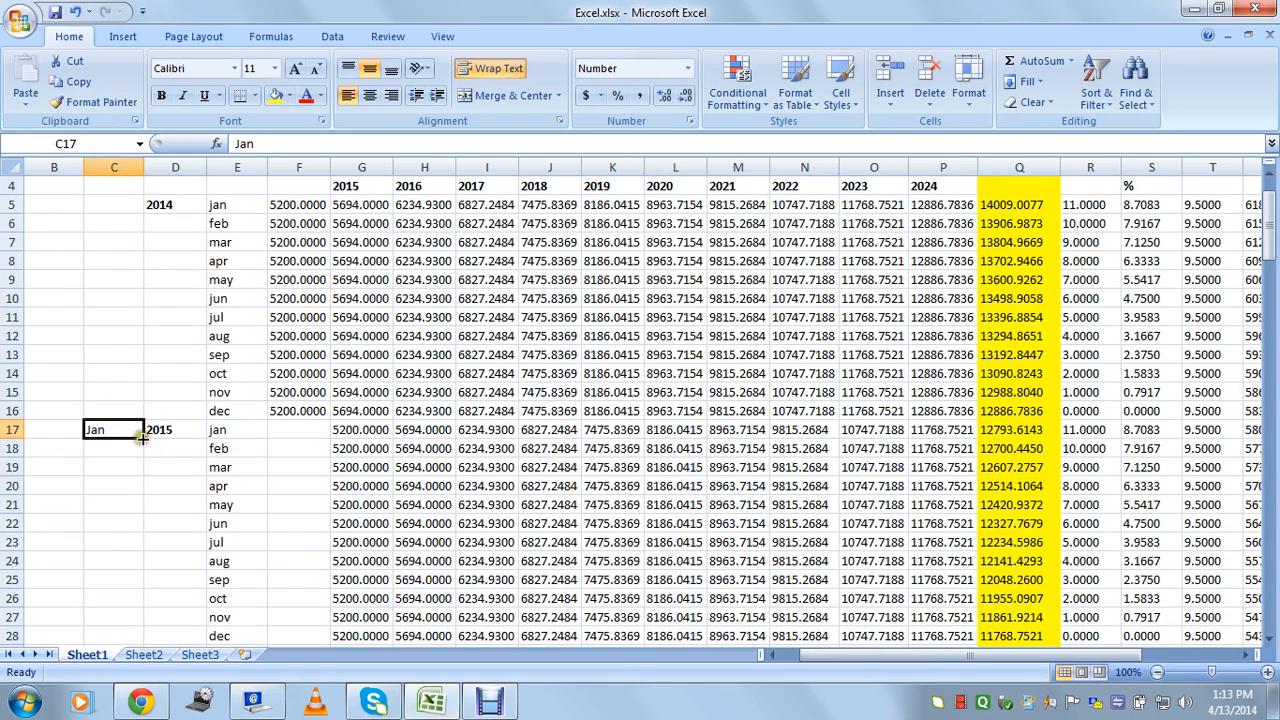
drag(142, 437, 146, 553)
drag(110, 432, 111, 535)
key(Delete)
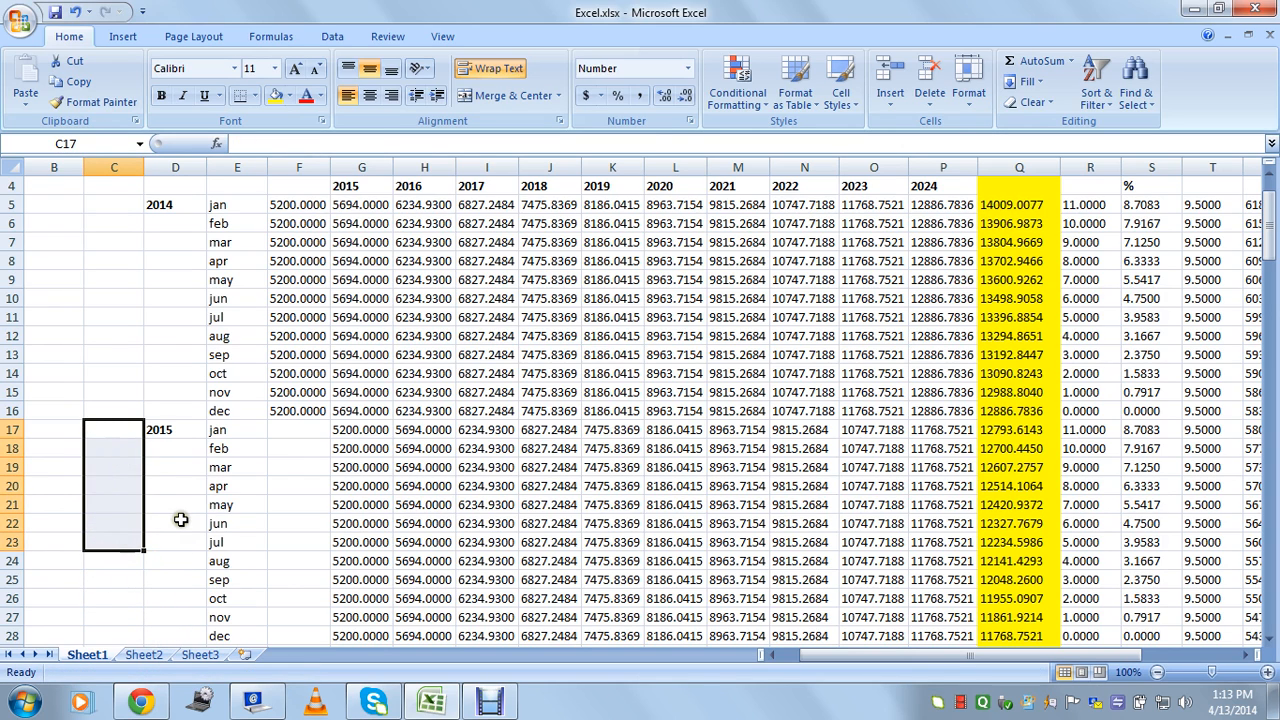
click(171, 429)
scroll(191, 374, down, 3)
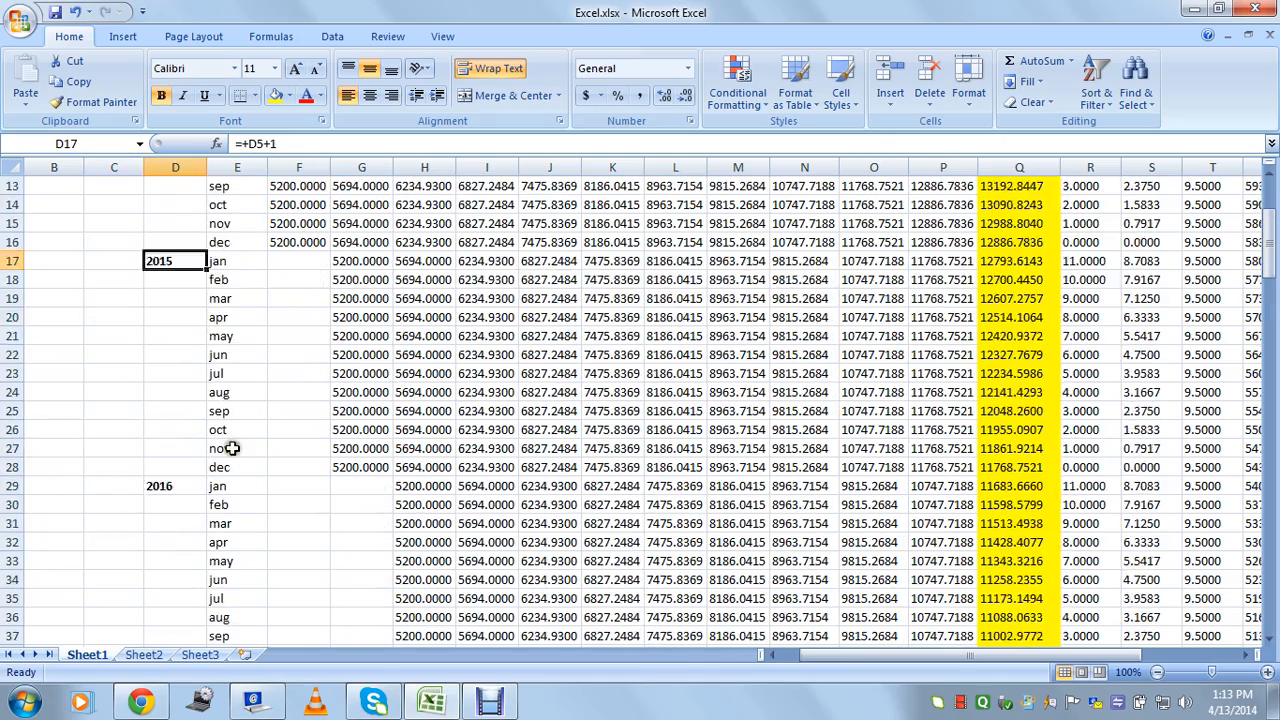
scroll(231, 448, down, 5)
drag(1271, 300, 1270, 200)
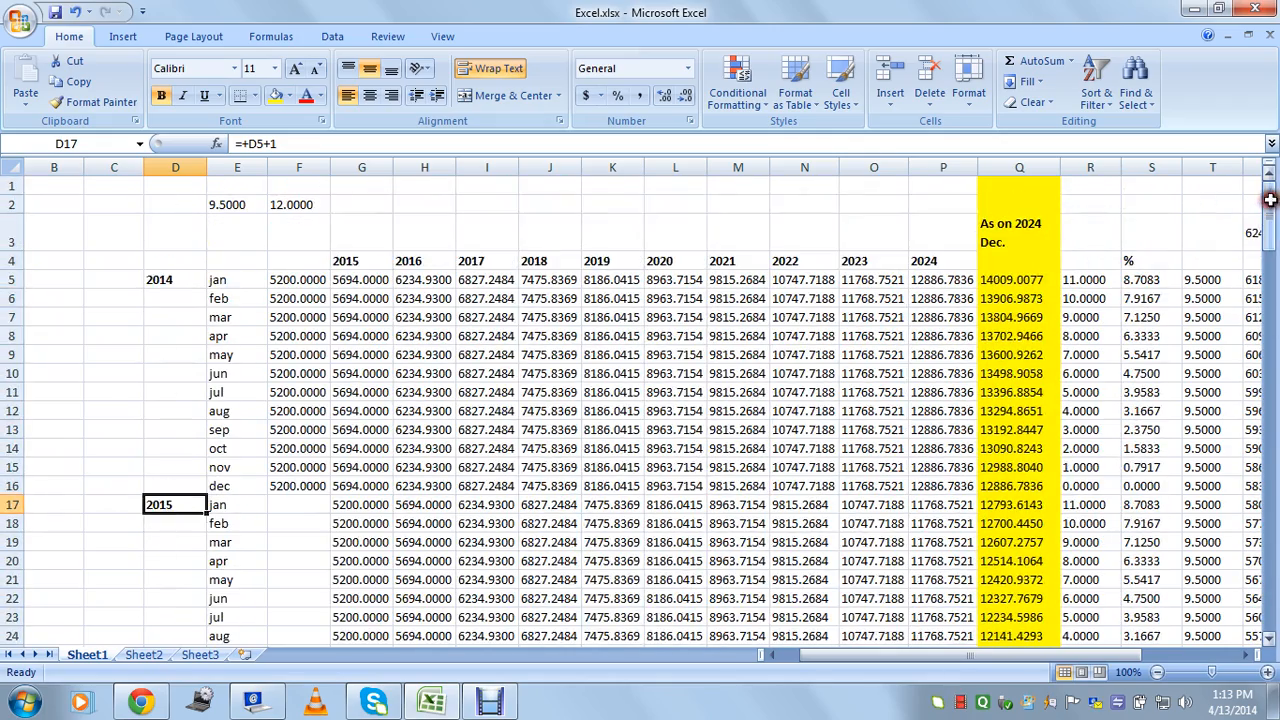
drag(314, 286, 285, 491)
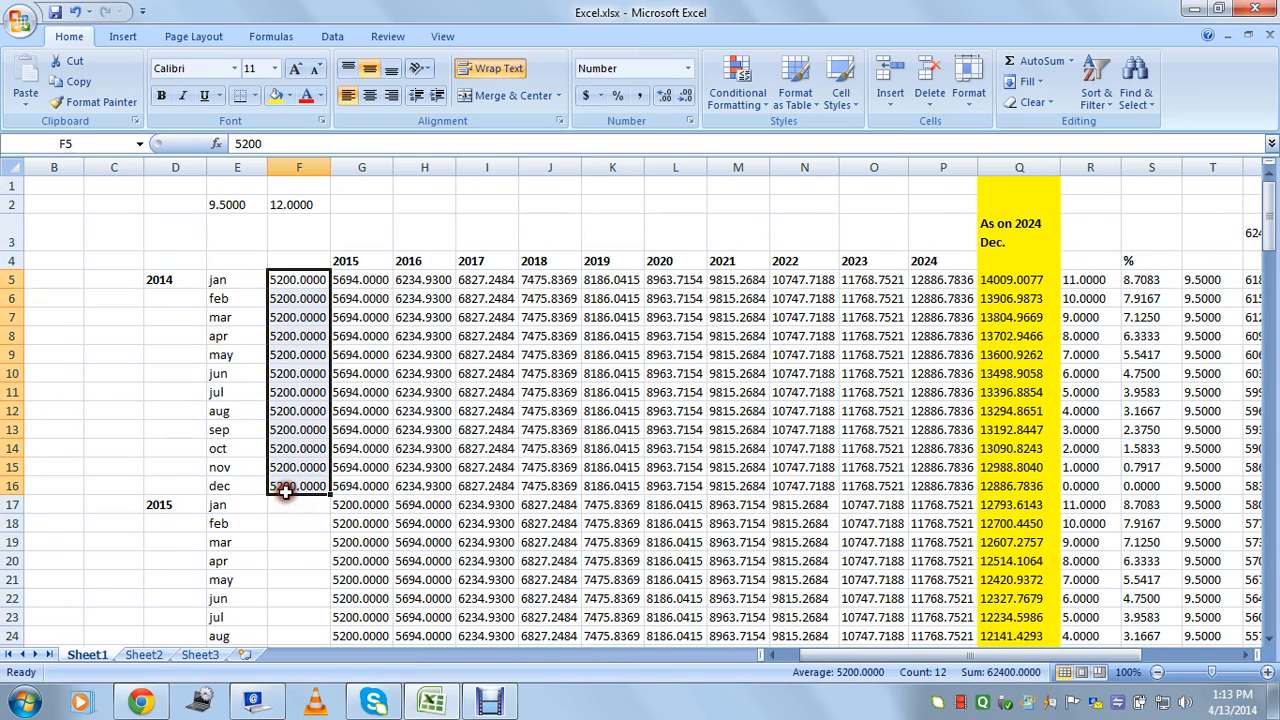
scroll(300, 400, down, 2)
scroll(300, 400, up, 2)
click(162, 509)
drag(300, 285, 289, 481)
scroll(289, 480, down, 1)
drag(296, 432, 297, 620)
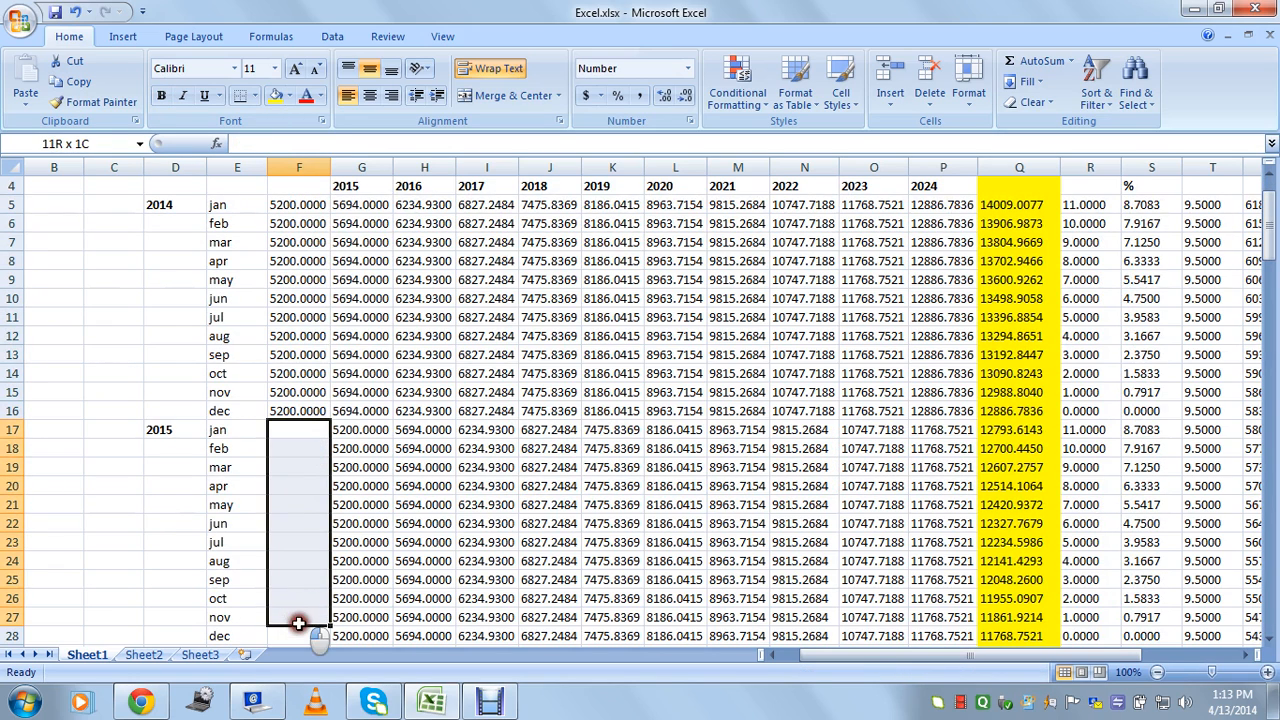
click(305, 432)
drag(305, 212, 353, 541)
scroll(358, 500, down, 2)
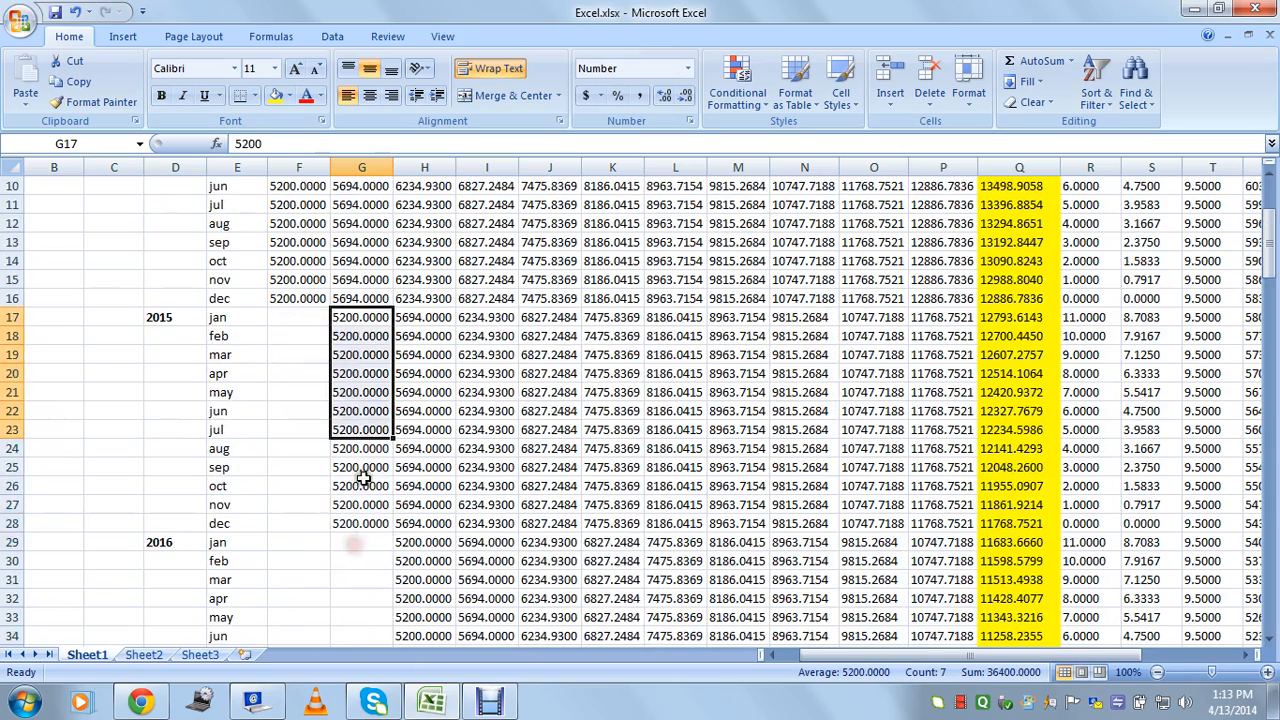
click(340, 523)
click(356, 323)
scroll(352, 312, up, 3)
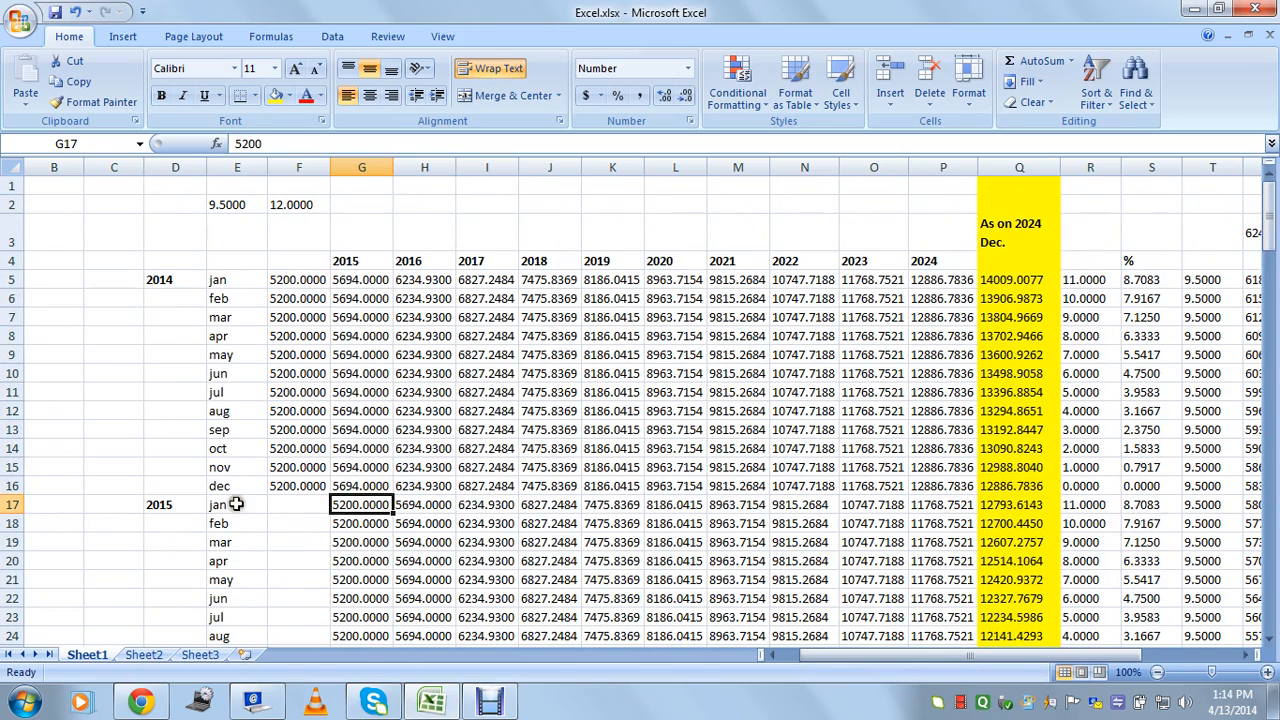
click(165, 507)
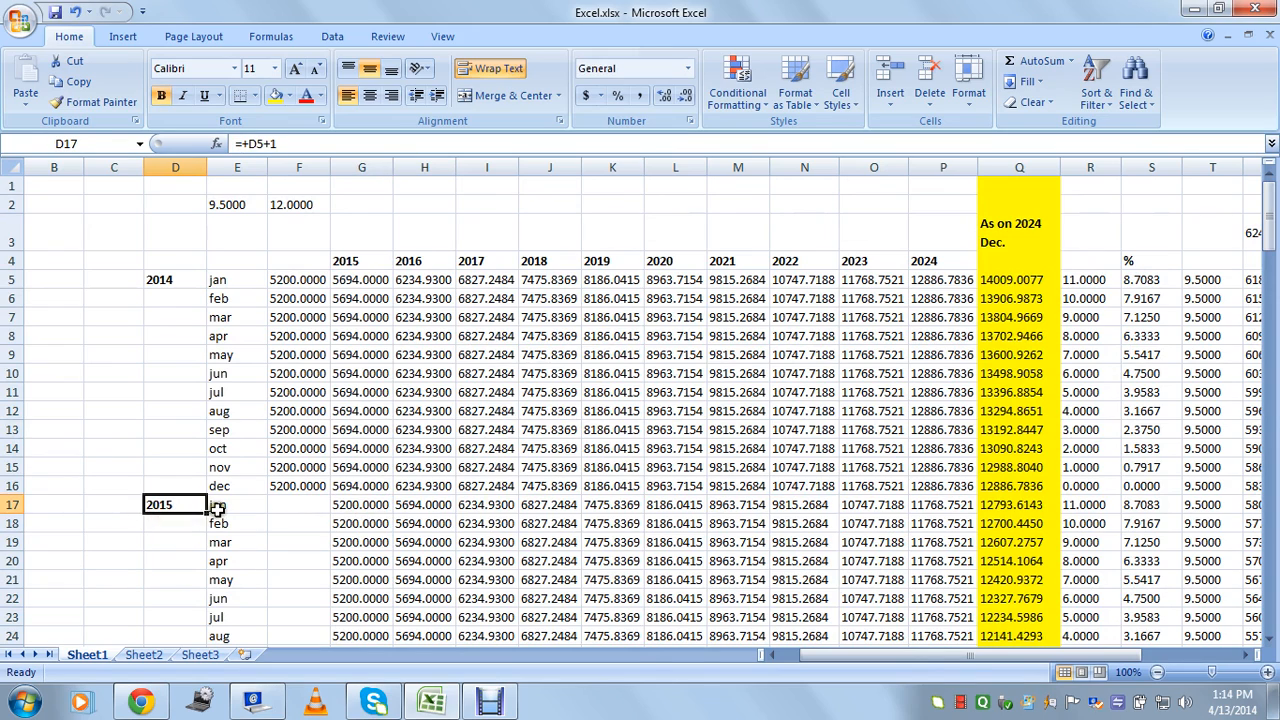
click(218, 506)
click(340, 503)
scroll(343, 507, down, 3)
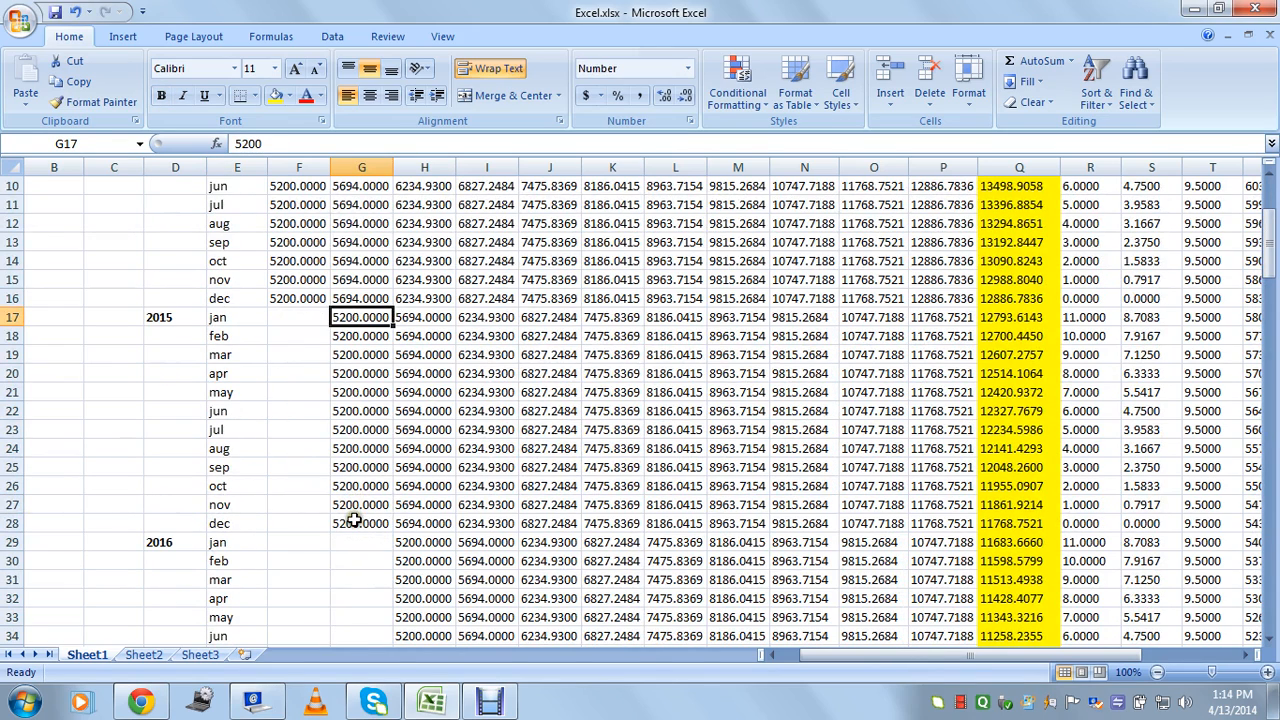
click(355, 521)
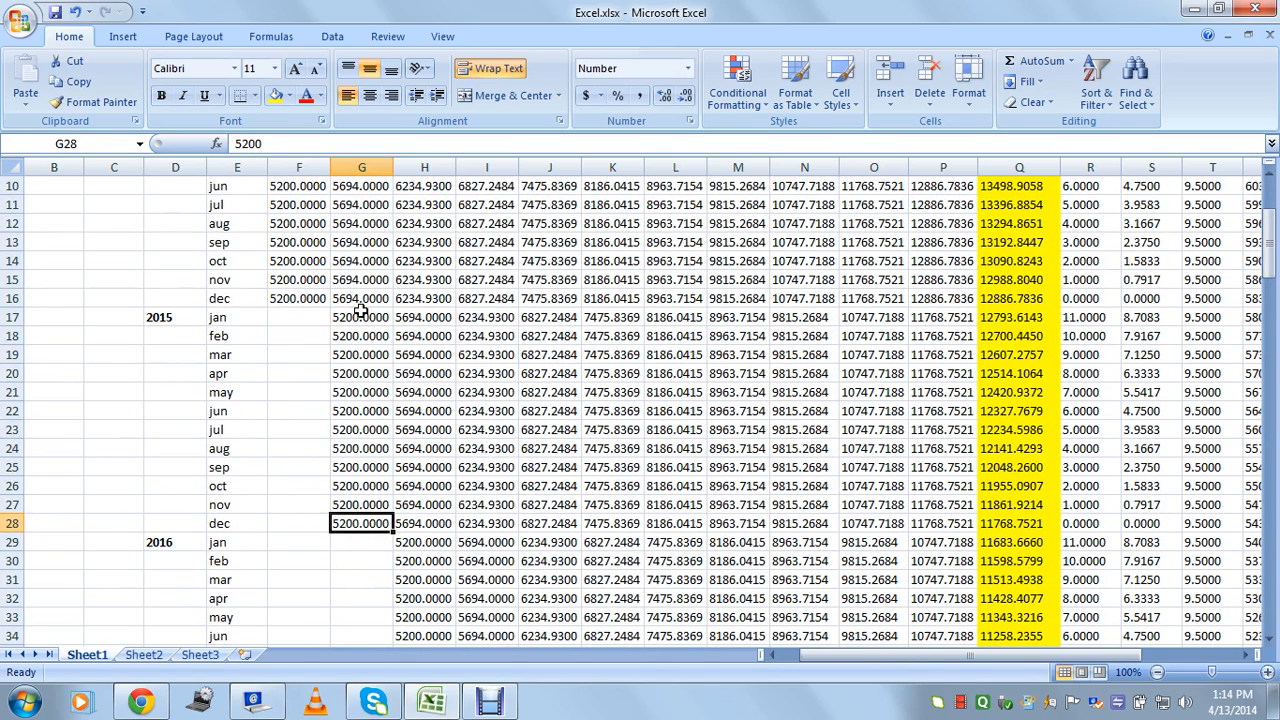
click(298, 317)
scroll(298, 314, up, 3)
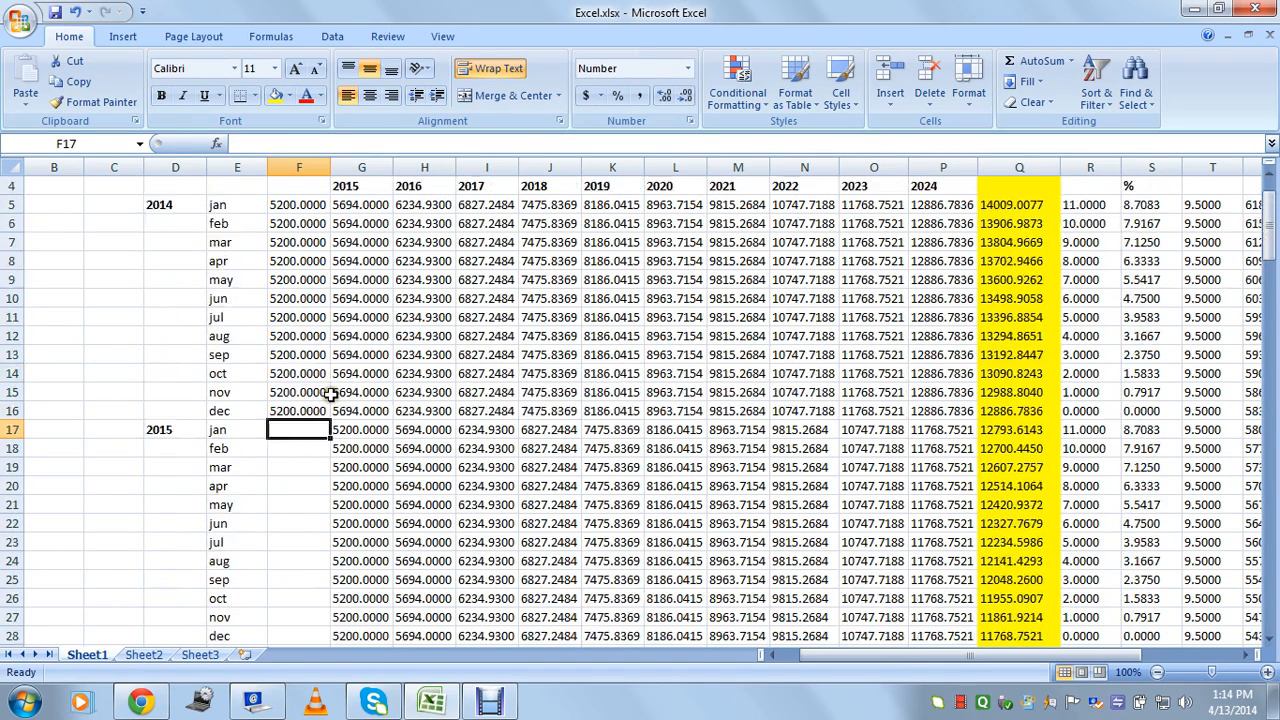
drag(298, 279, 300, 486)
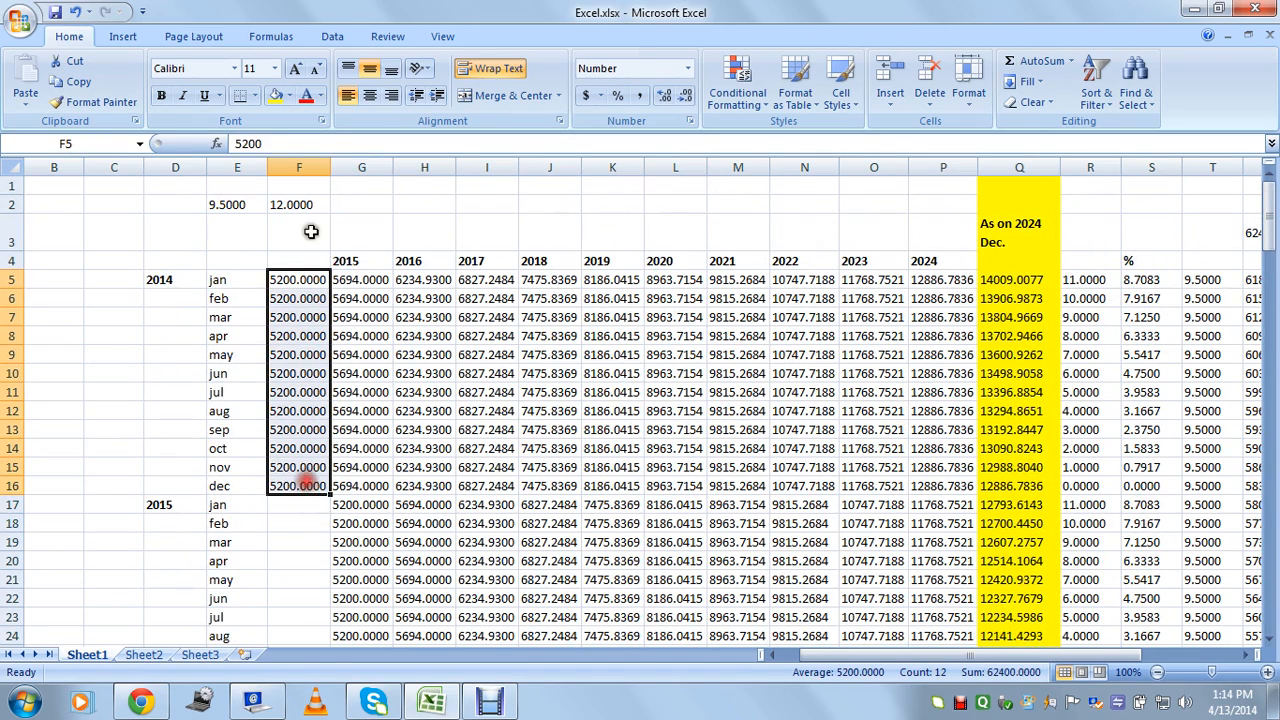
click(313, 165)
click(299, 279)
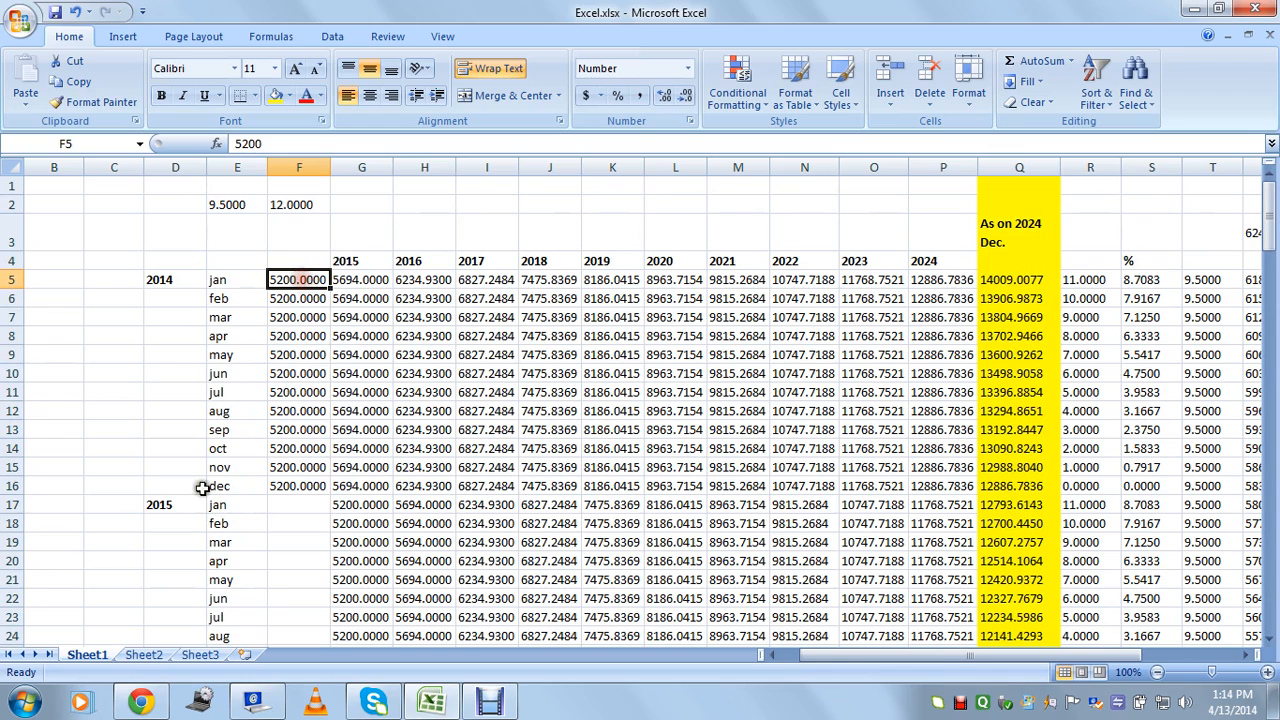
click(166, 507)
click(365, 507)
click(362, 166)
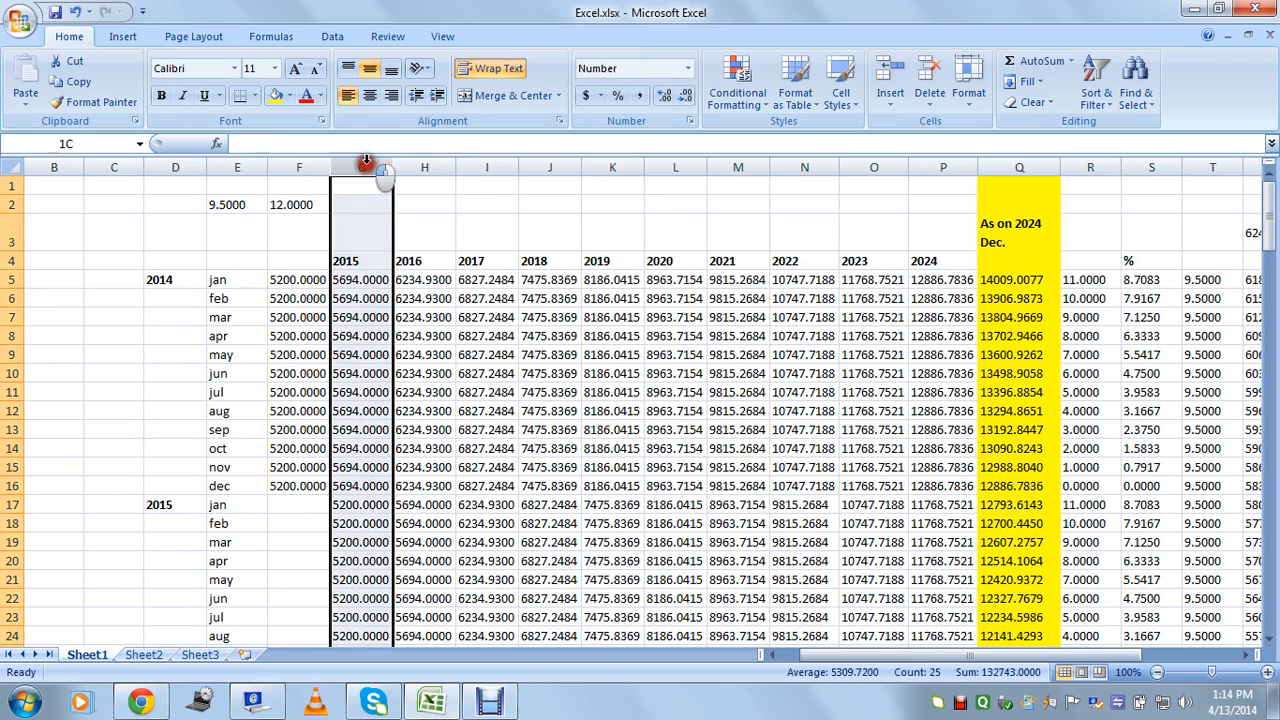
Enter the heading 2014 in F4 above the 2014 deposits.
click(298, 260)
text(2014)
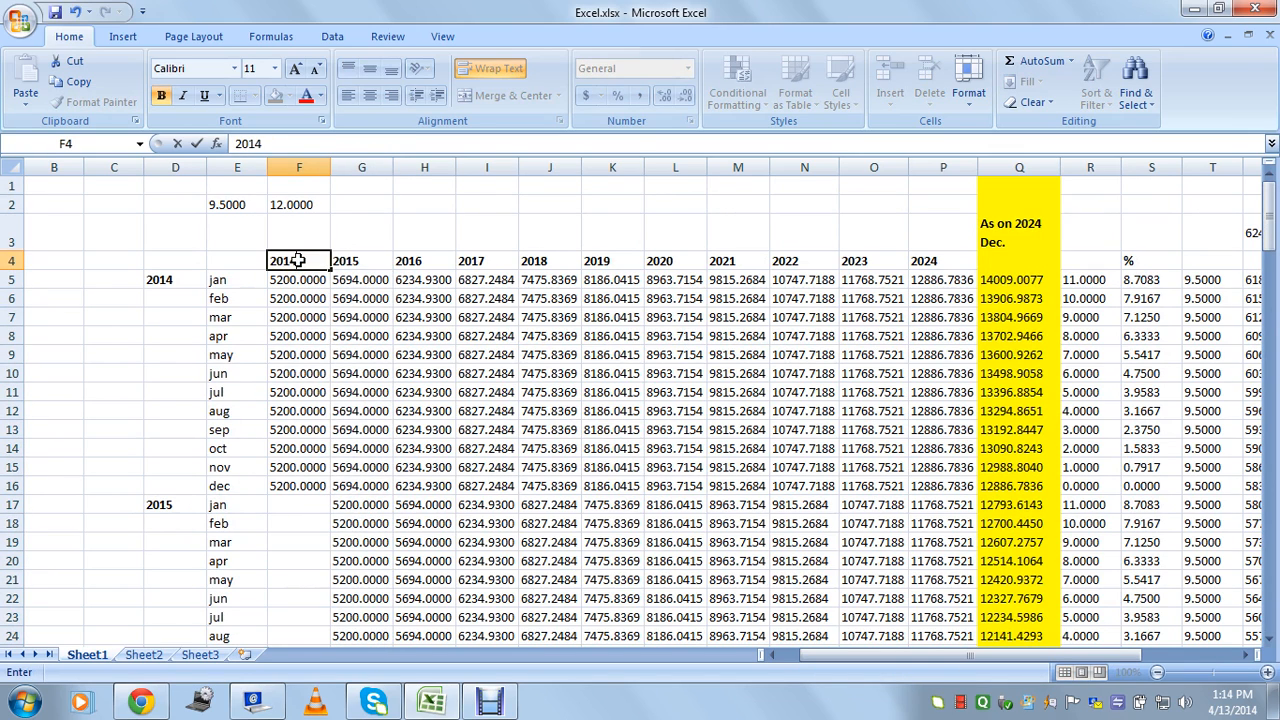
key(Return)
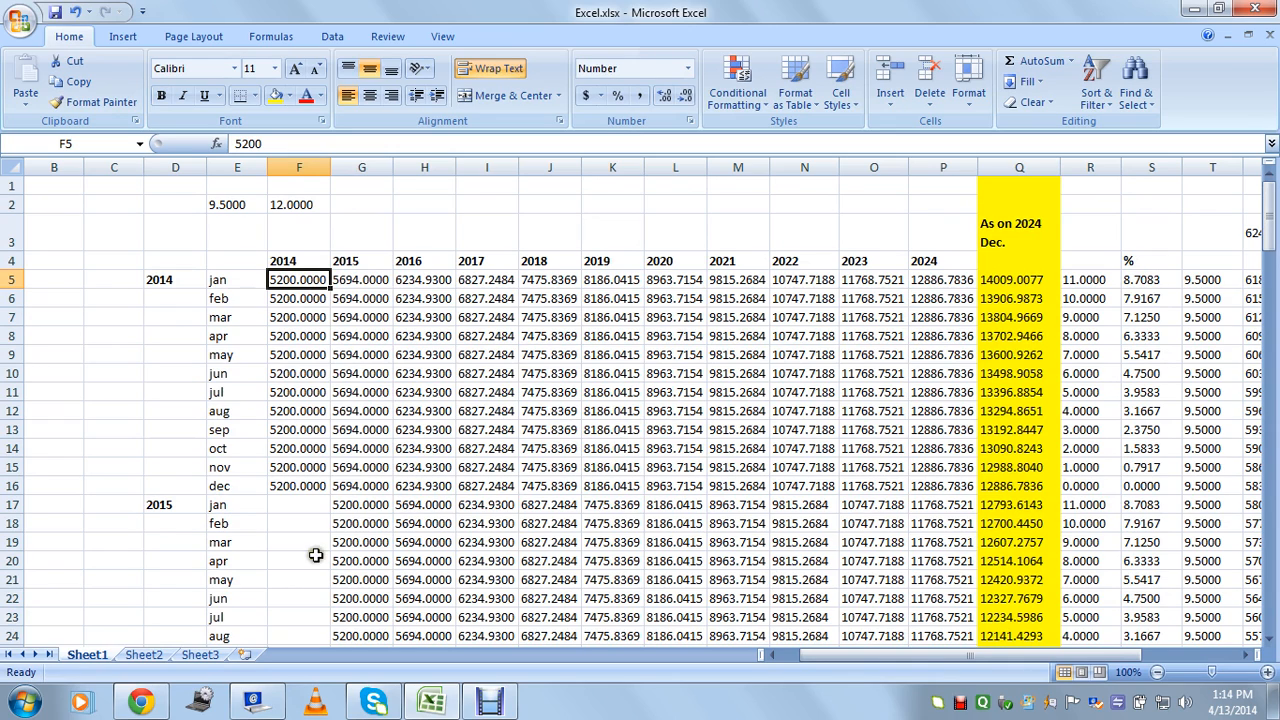
Check the 2015 year formula, its jan label and the first 2015 deposit in column G.
click(340, 504)
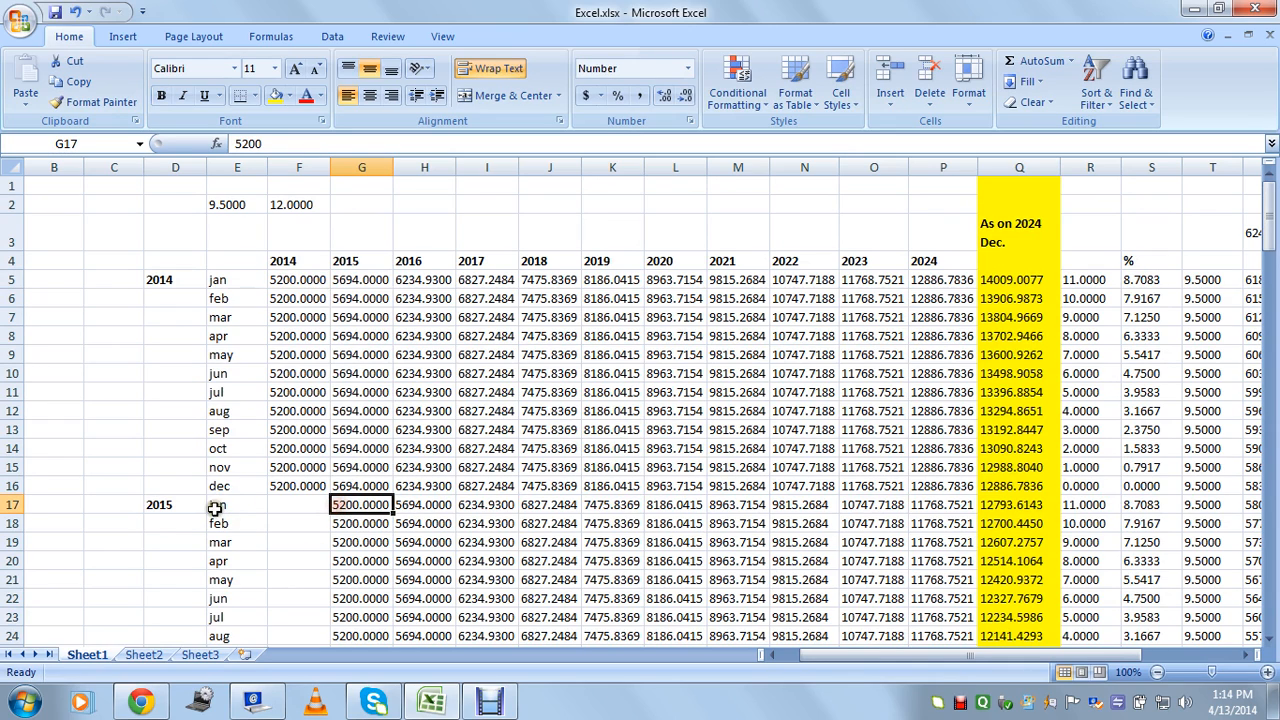
click(170, 505)
click(220, 505)
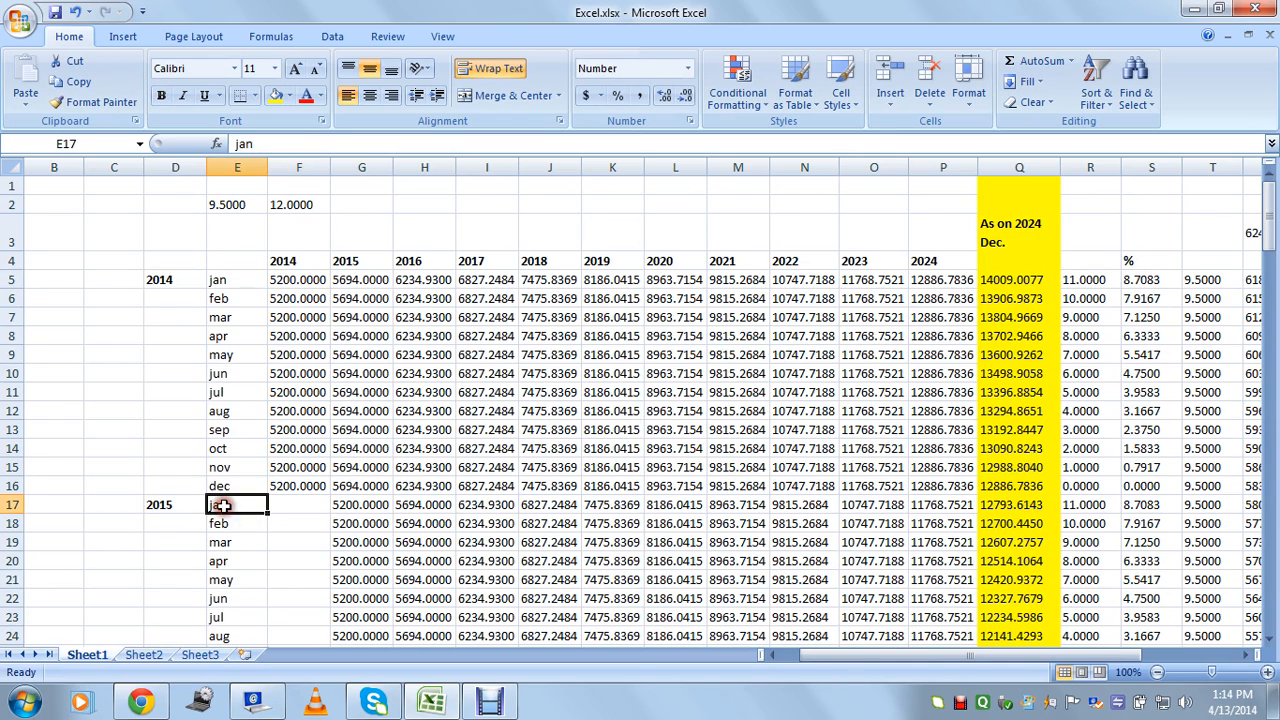
click(350, 505)
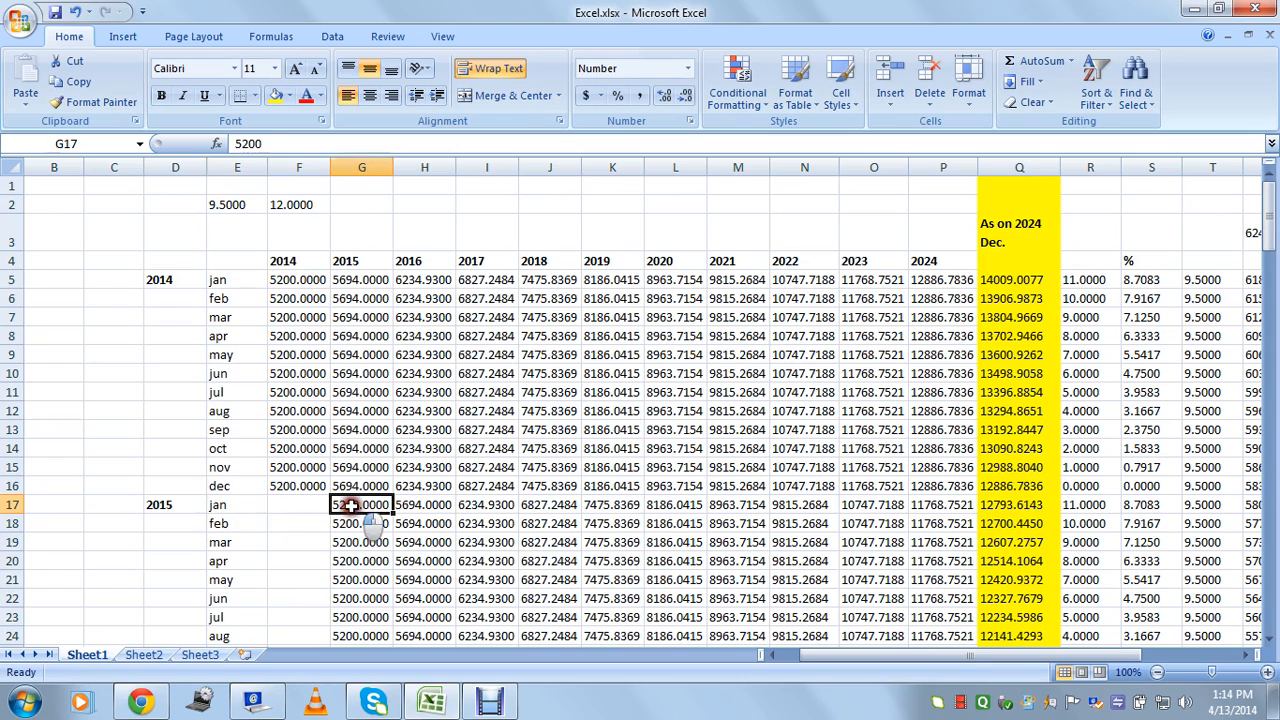
click(360, 166)
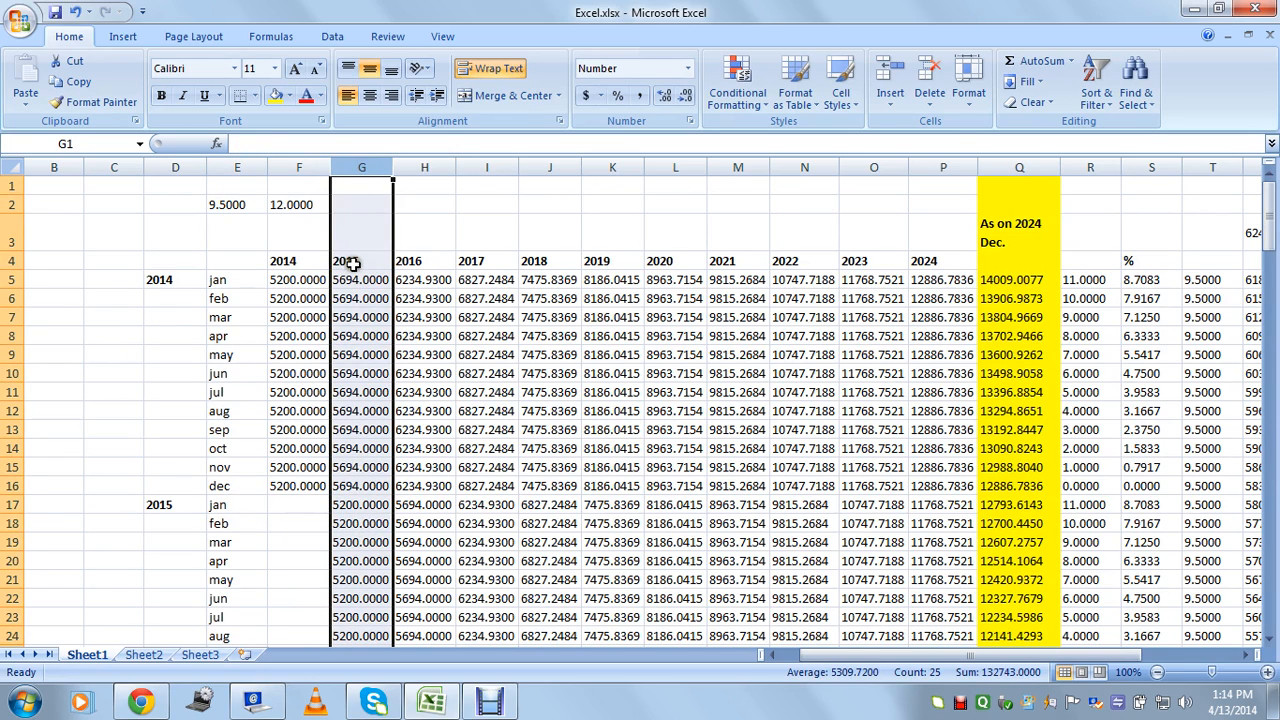
click(354, 504)
click(236, 505)
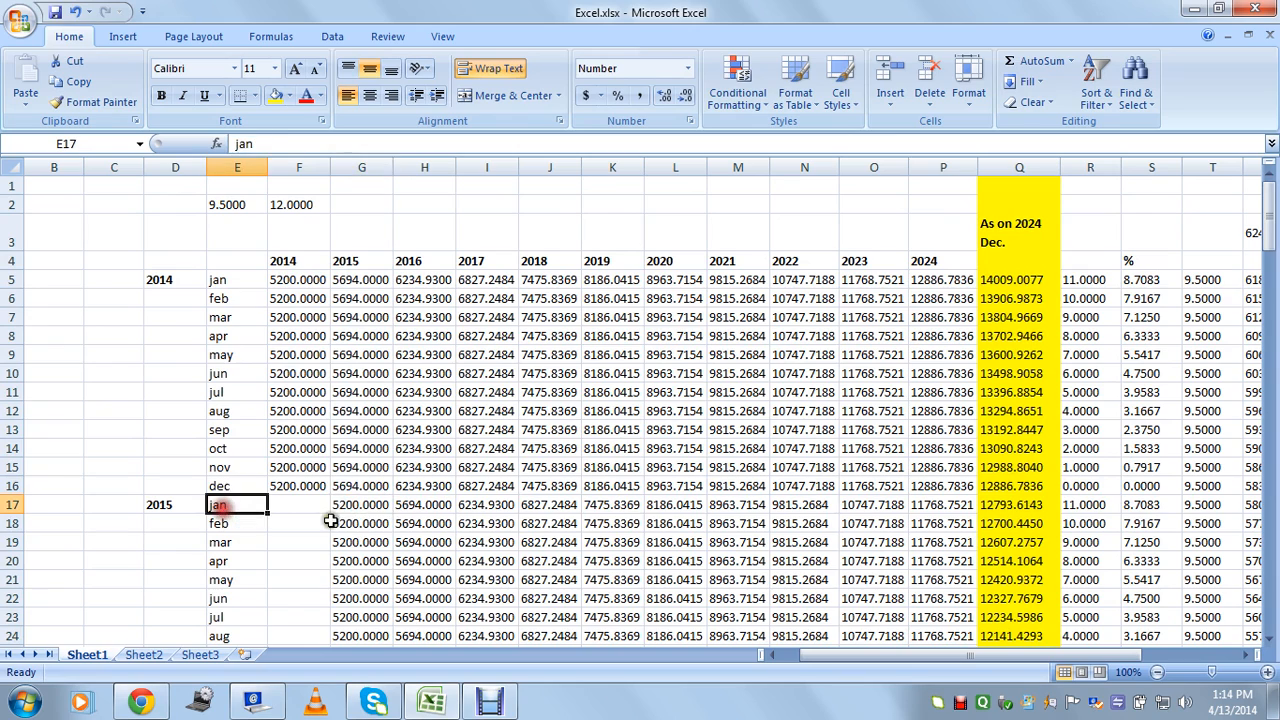
Check the feb through dec 2015 deposit values in column G.
click(350, 523)
click(237, 540)
click(378, 541)
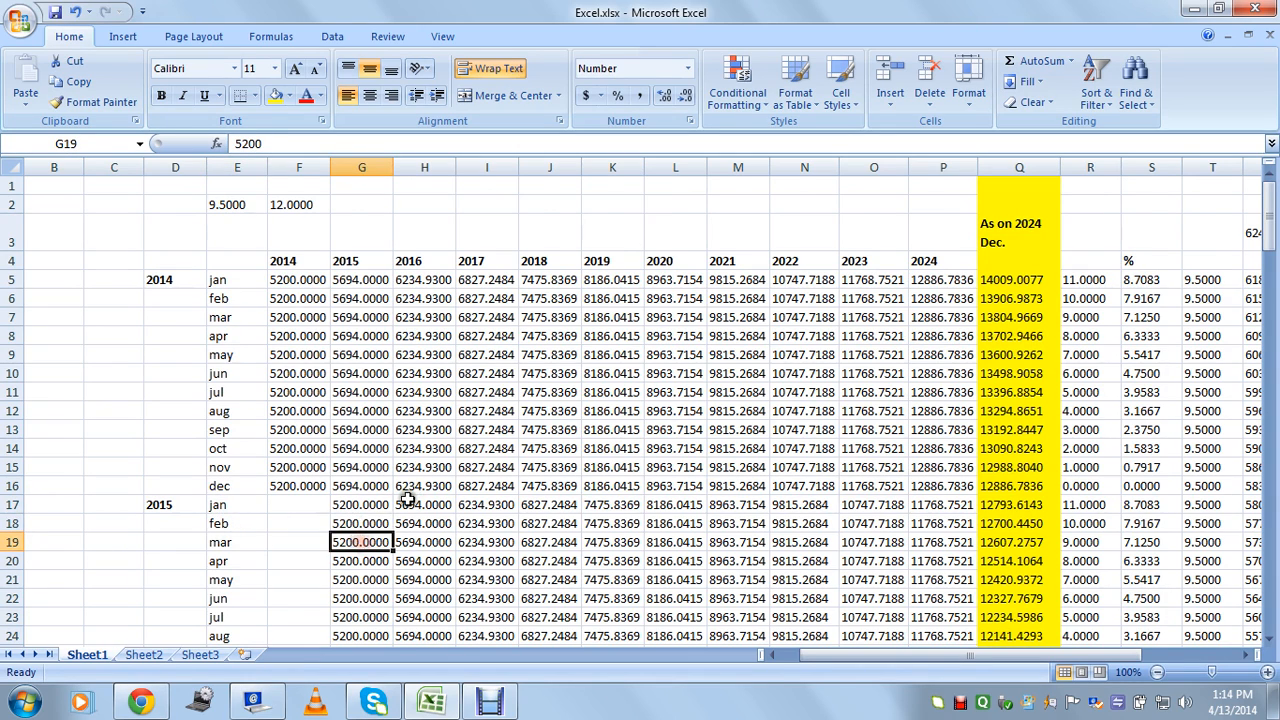
scroll(358, 568, down, 1)
click(356, 566)
scroll(356, 566, down, 1)
click(358, 577)
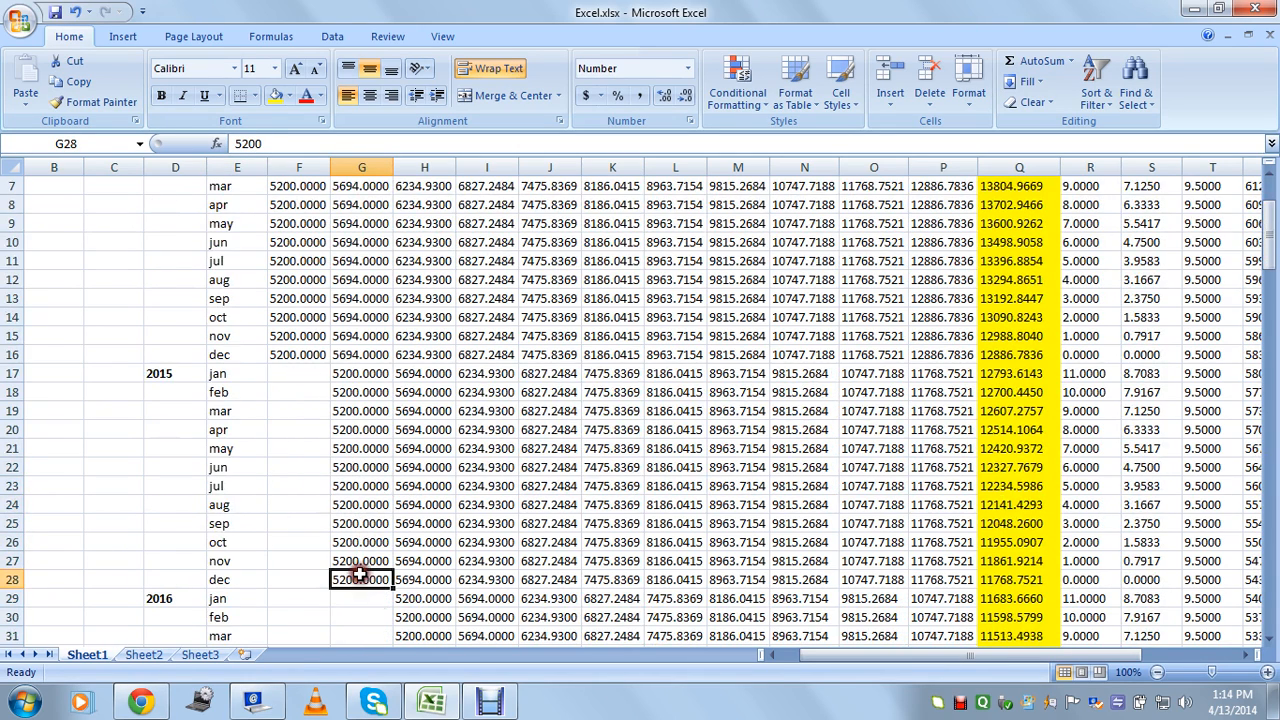
scroll(356, 476, up, 1)
click(355, 429)
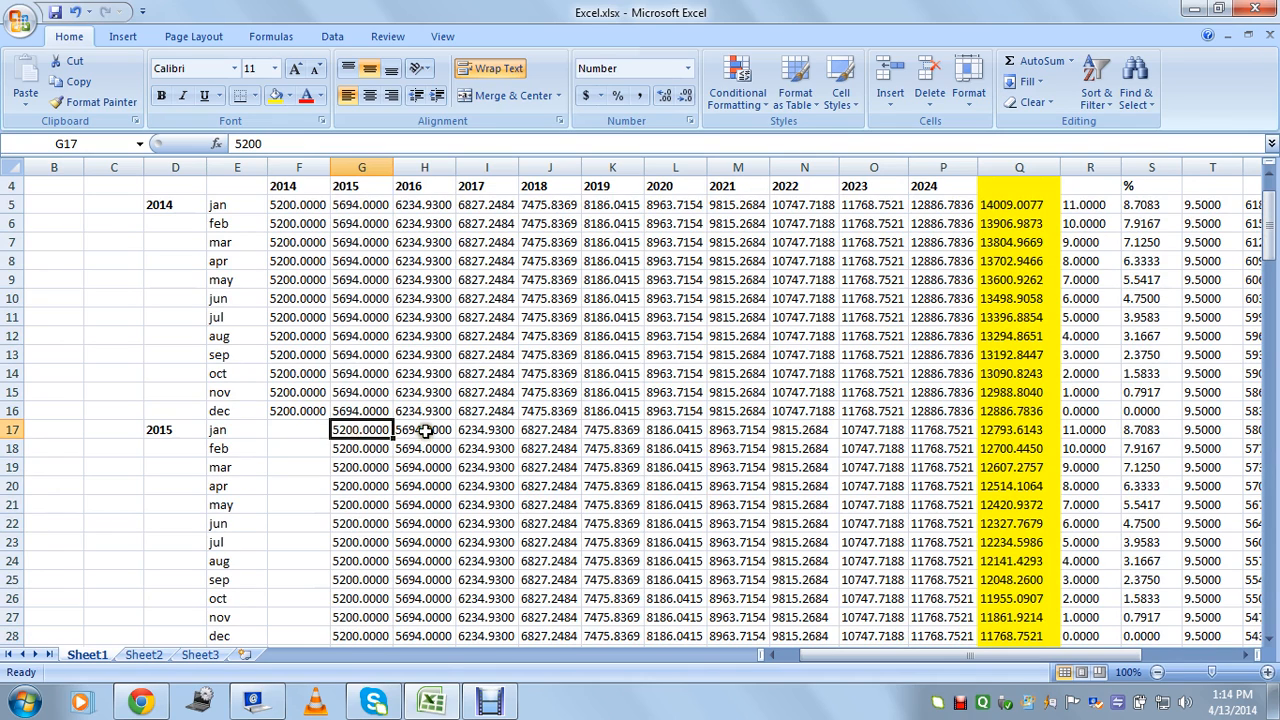
click(424, 432)
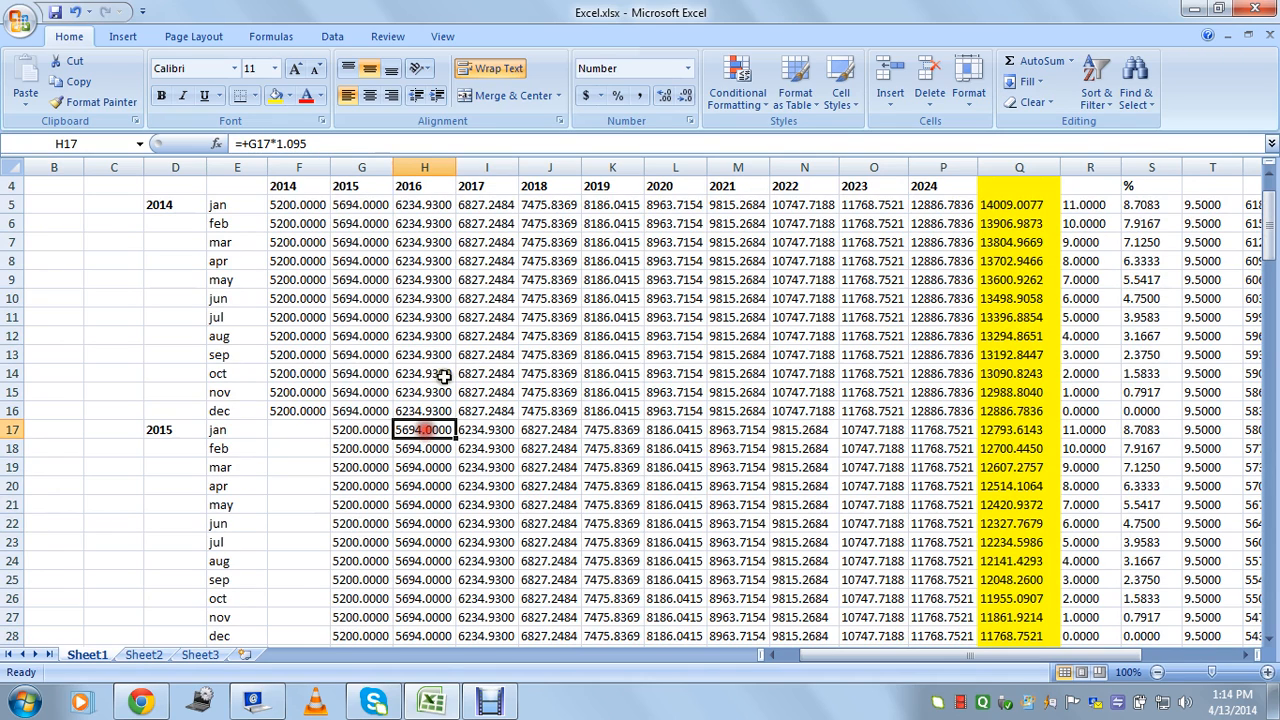
click(364, 428)
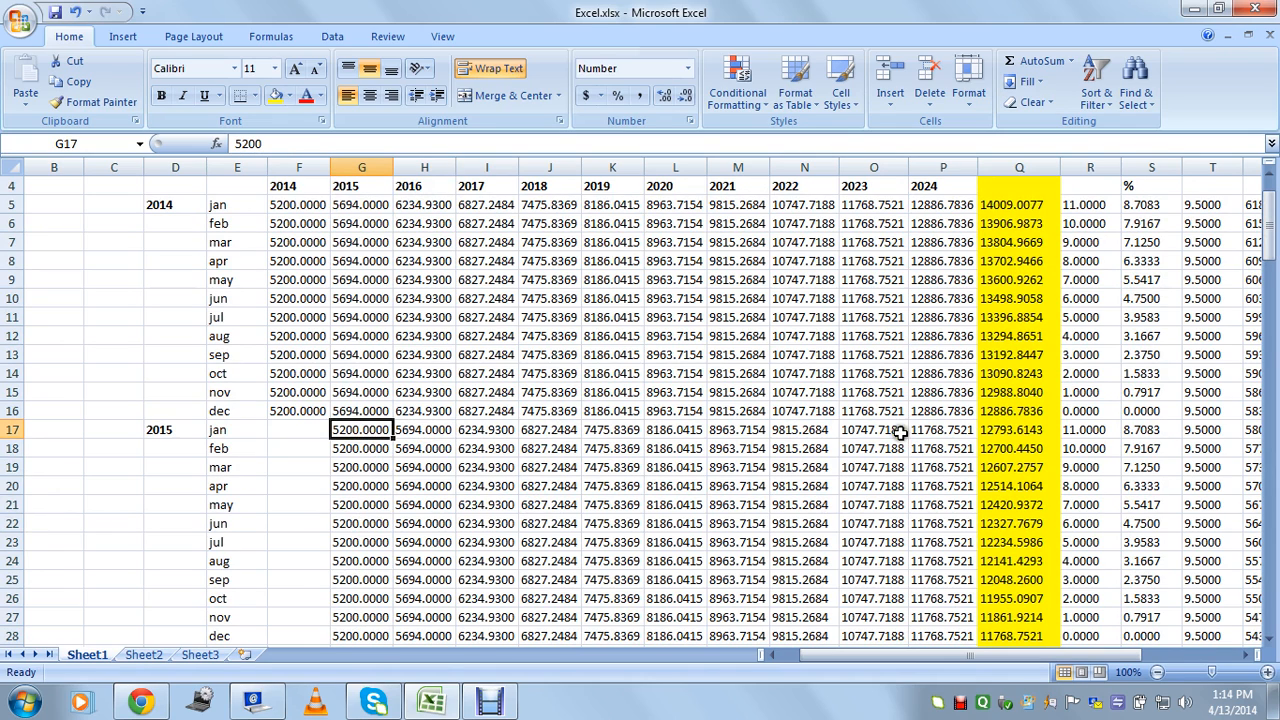
scroll(900, 432, up, 1)
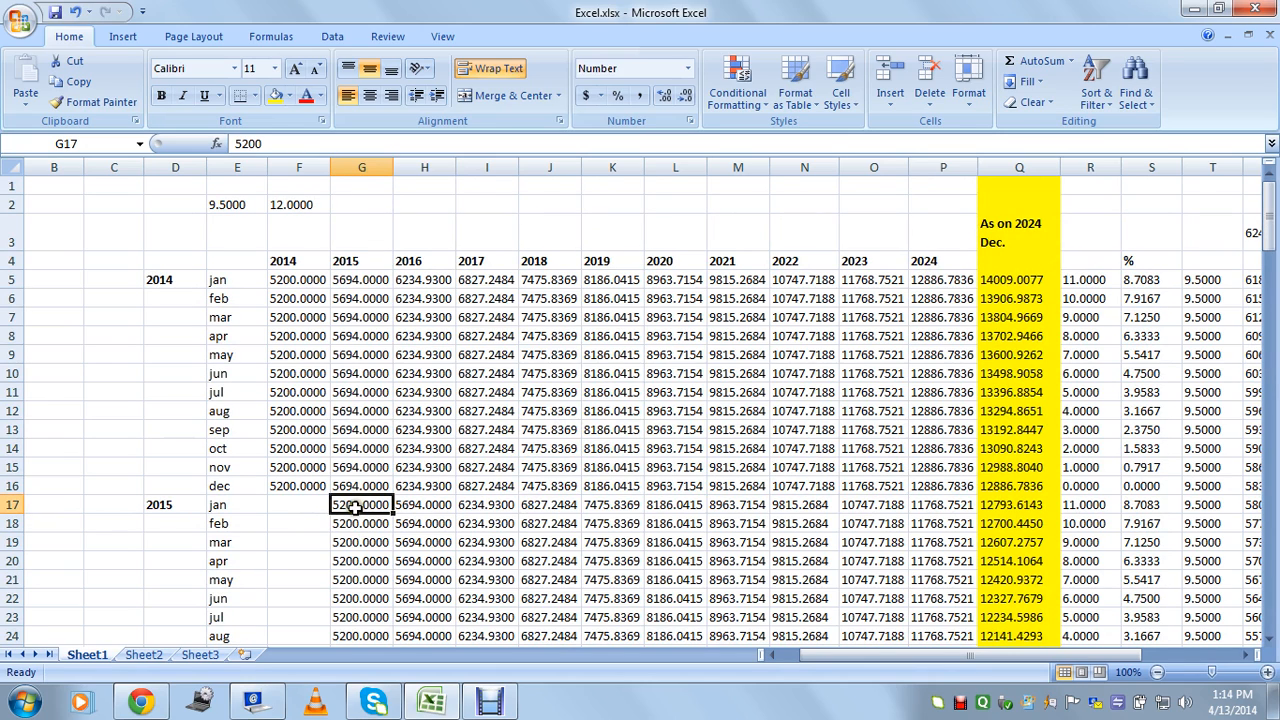
click(932, 508)
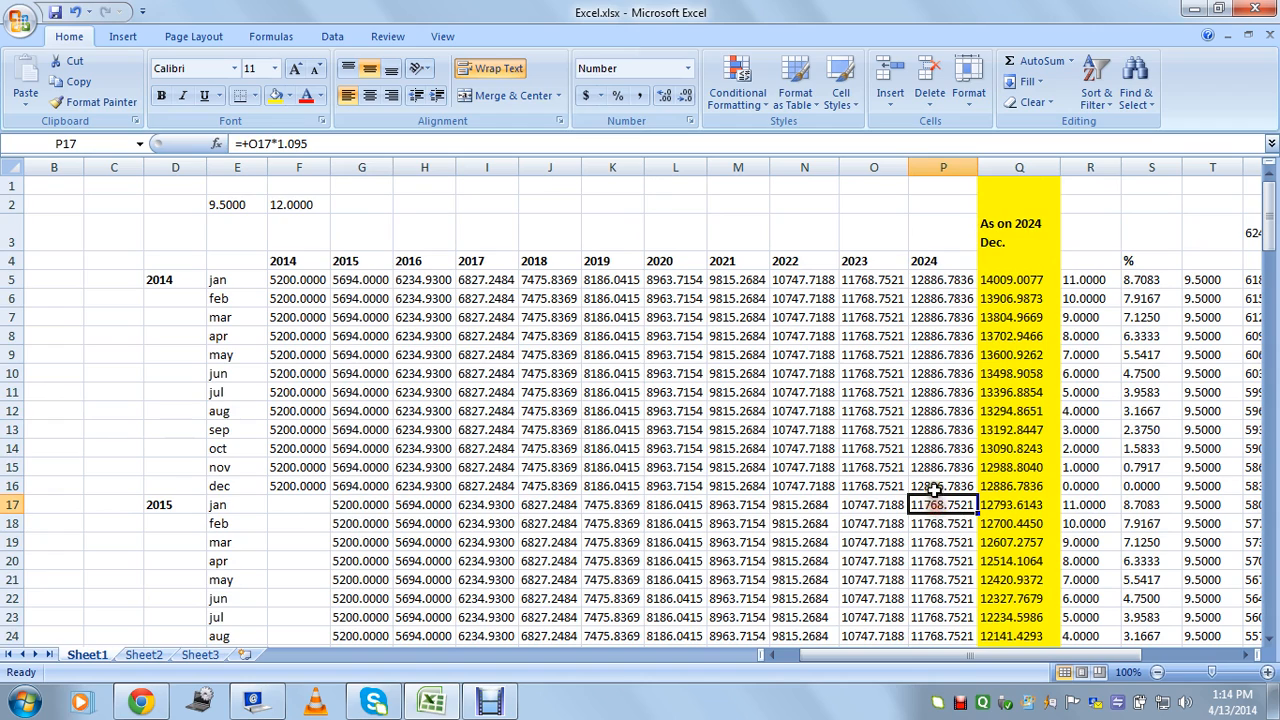
click(932, 487)
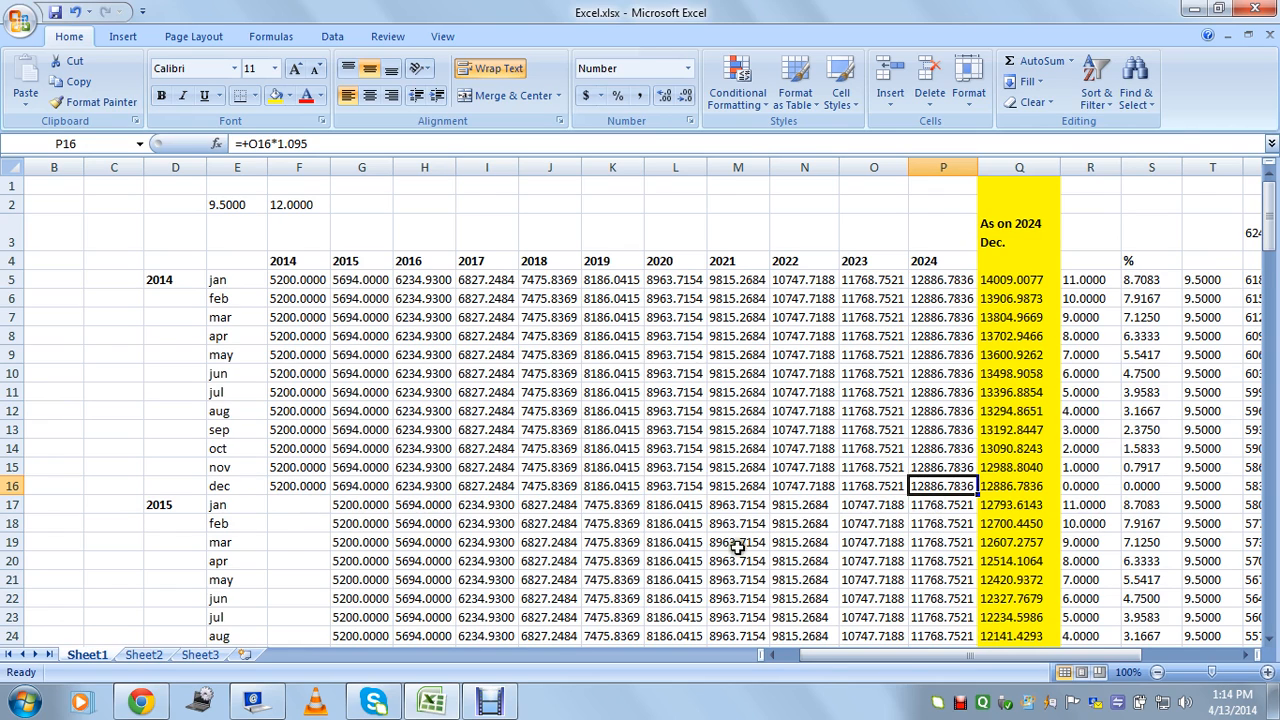
click(357, 507)
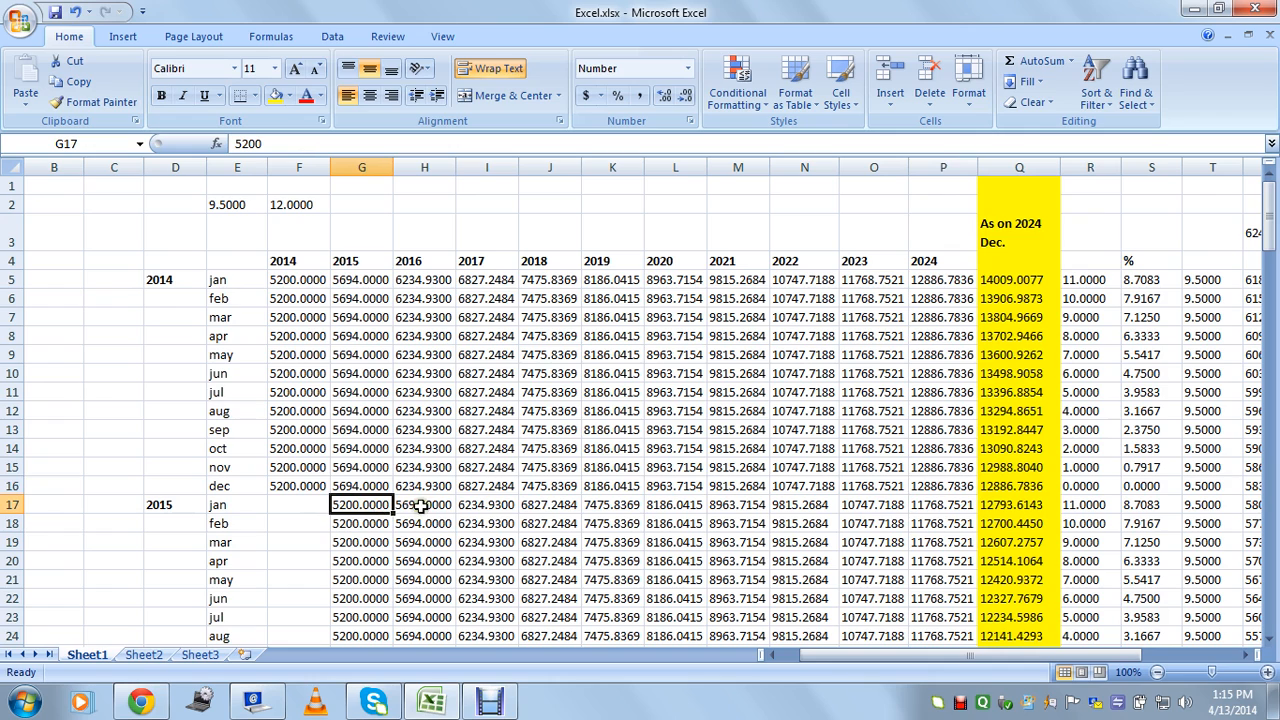
drag(370, 505, 928, 512)
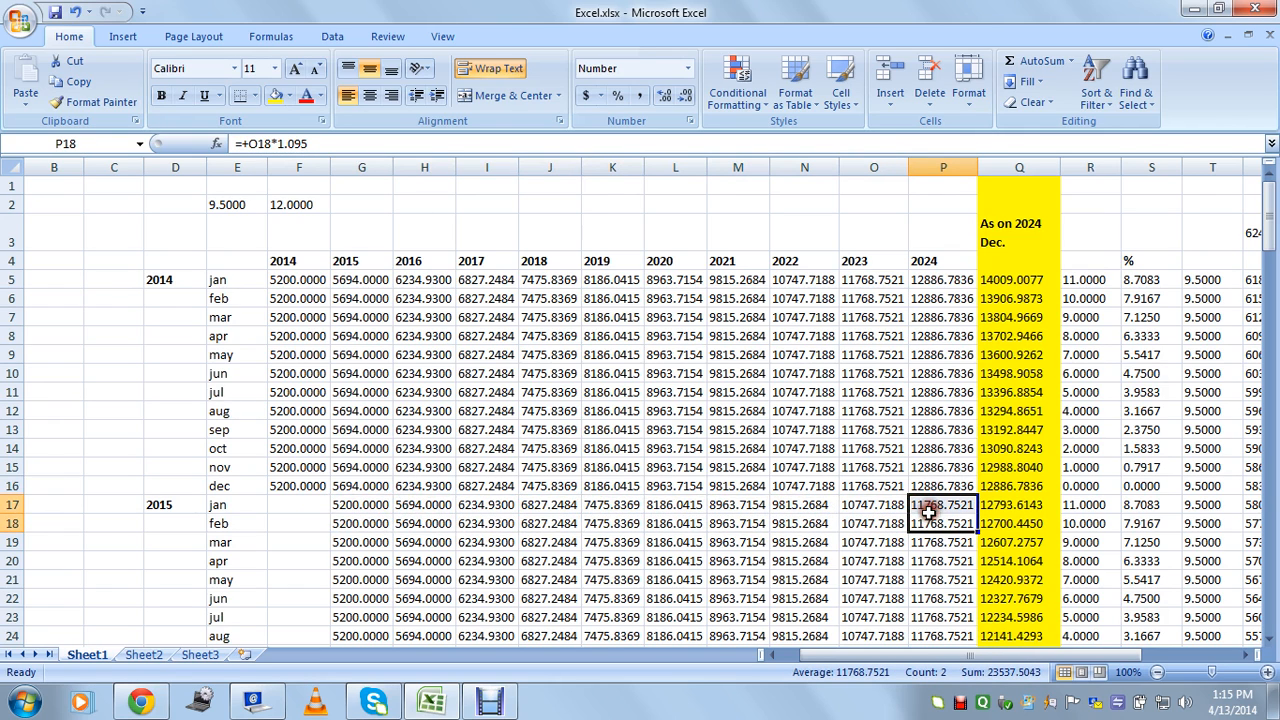
click(931, 508)
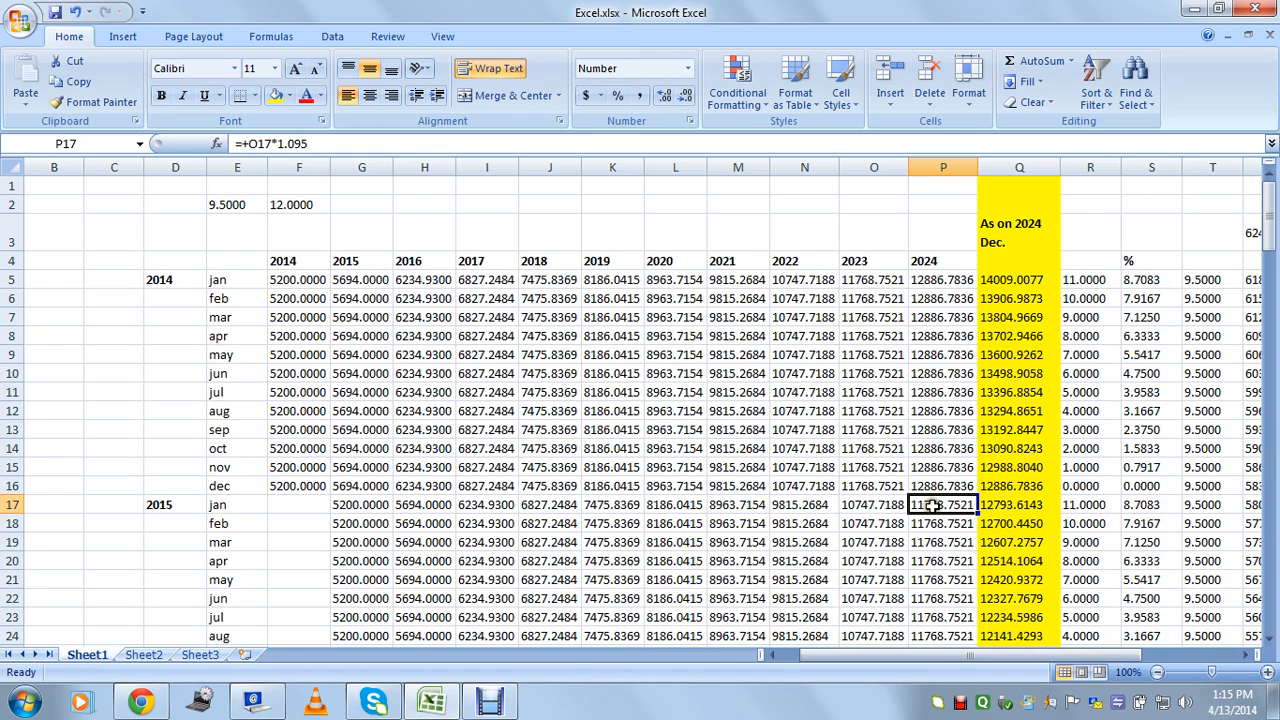
click(354, 509)
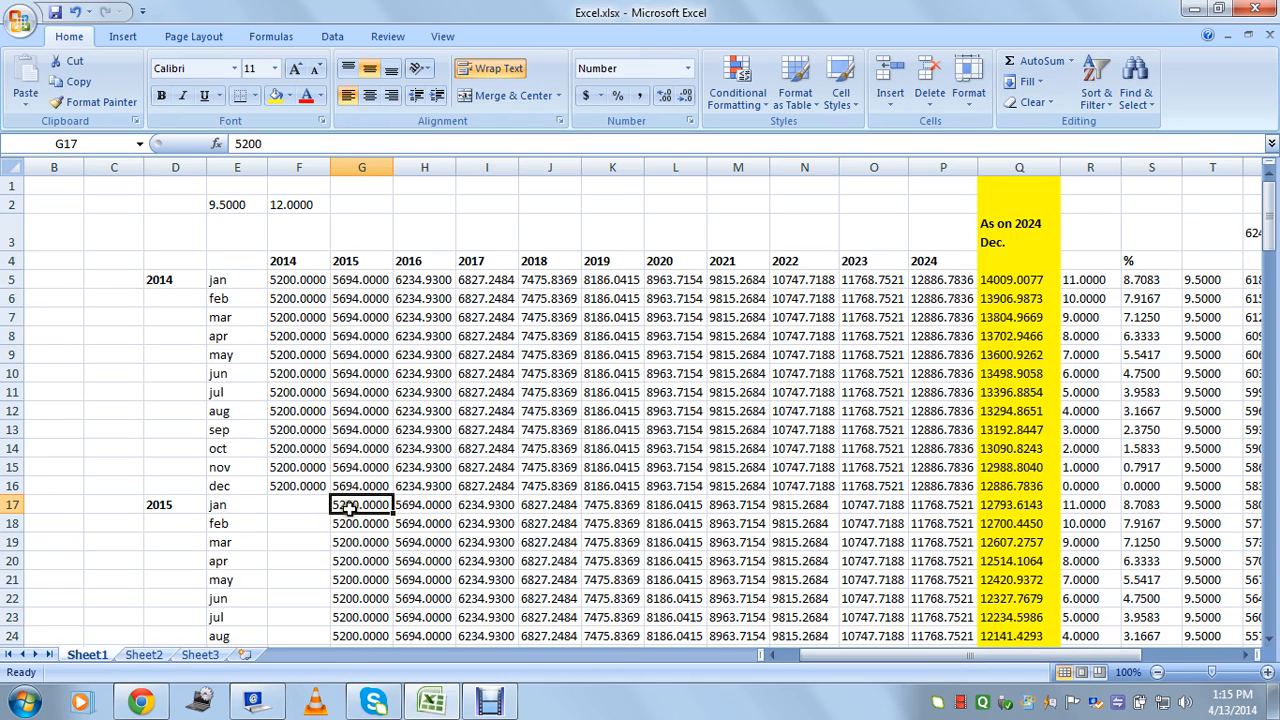
click(936, 505)
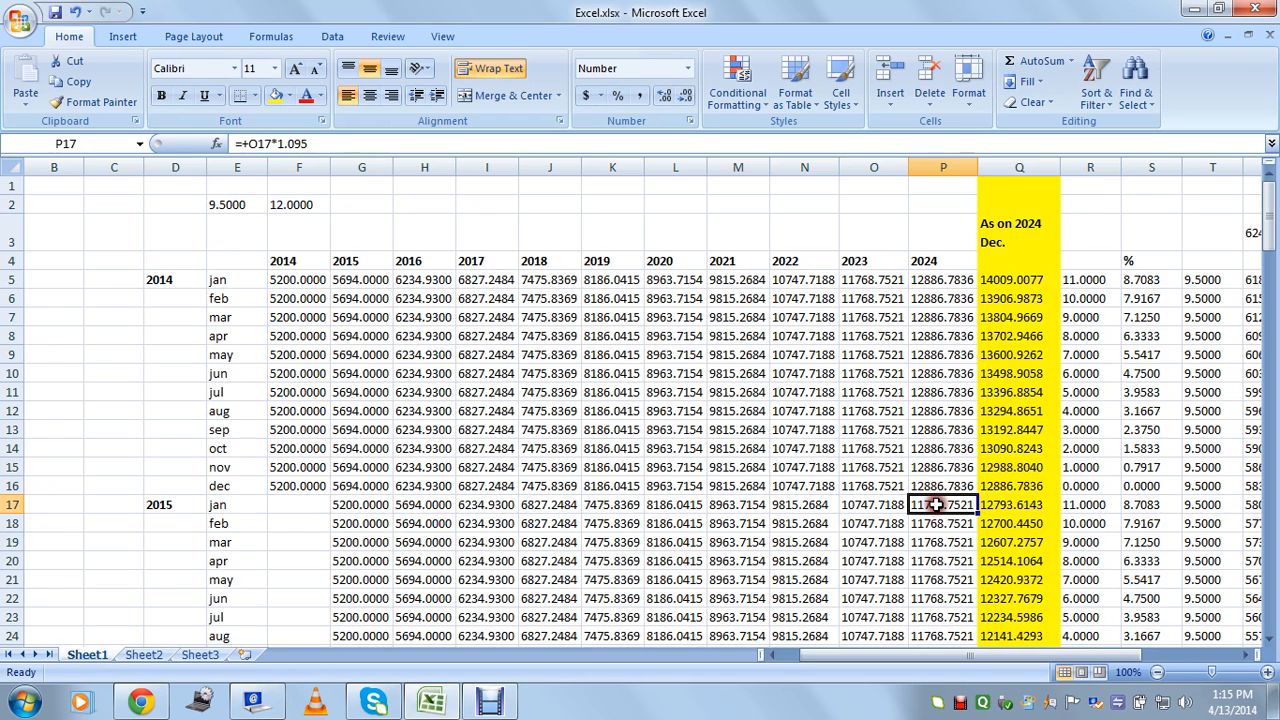
scroll(948, 506, down, 1)
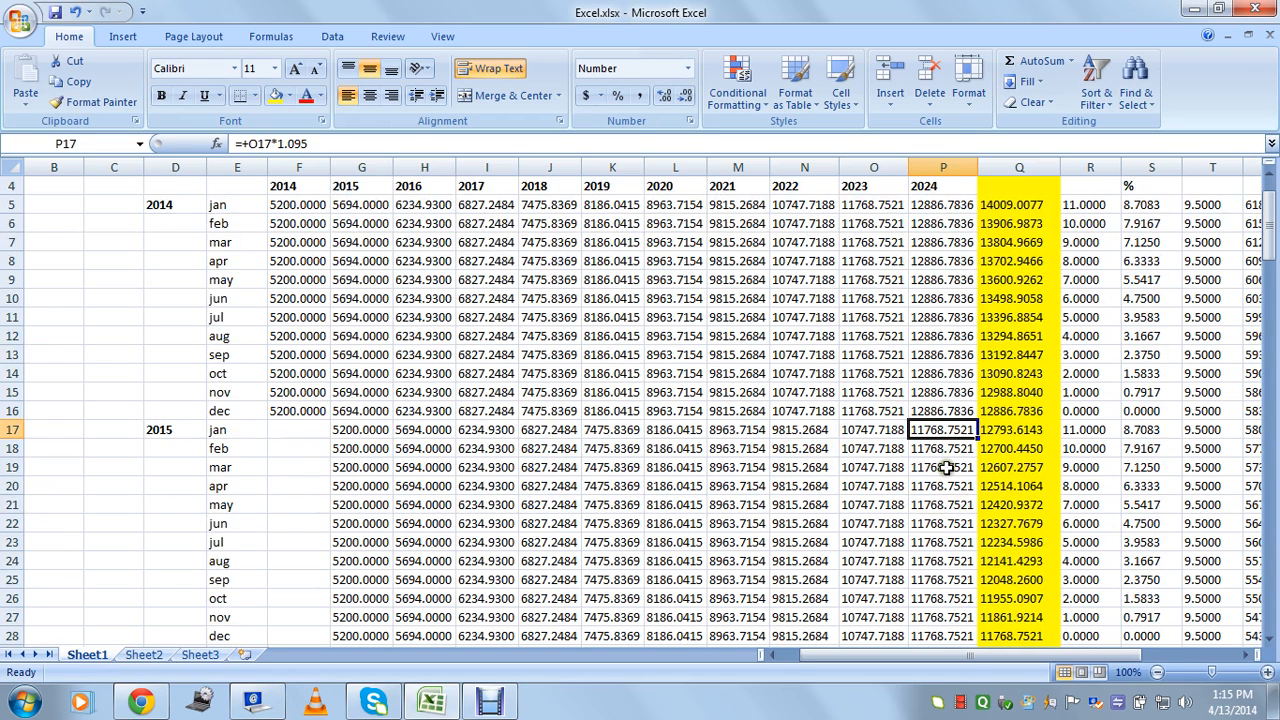
scroll(946, 467, up, 1)
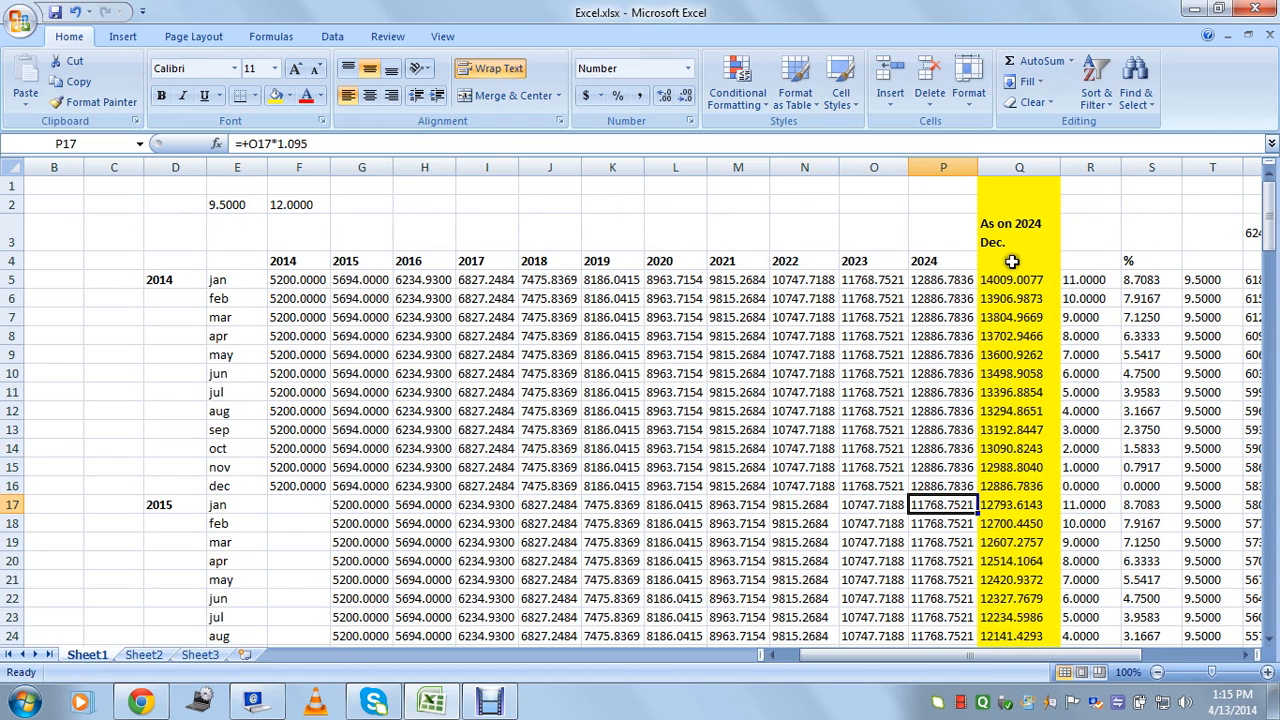
click(1008, 506)
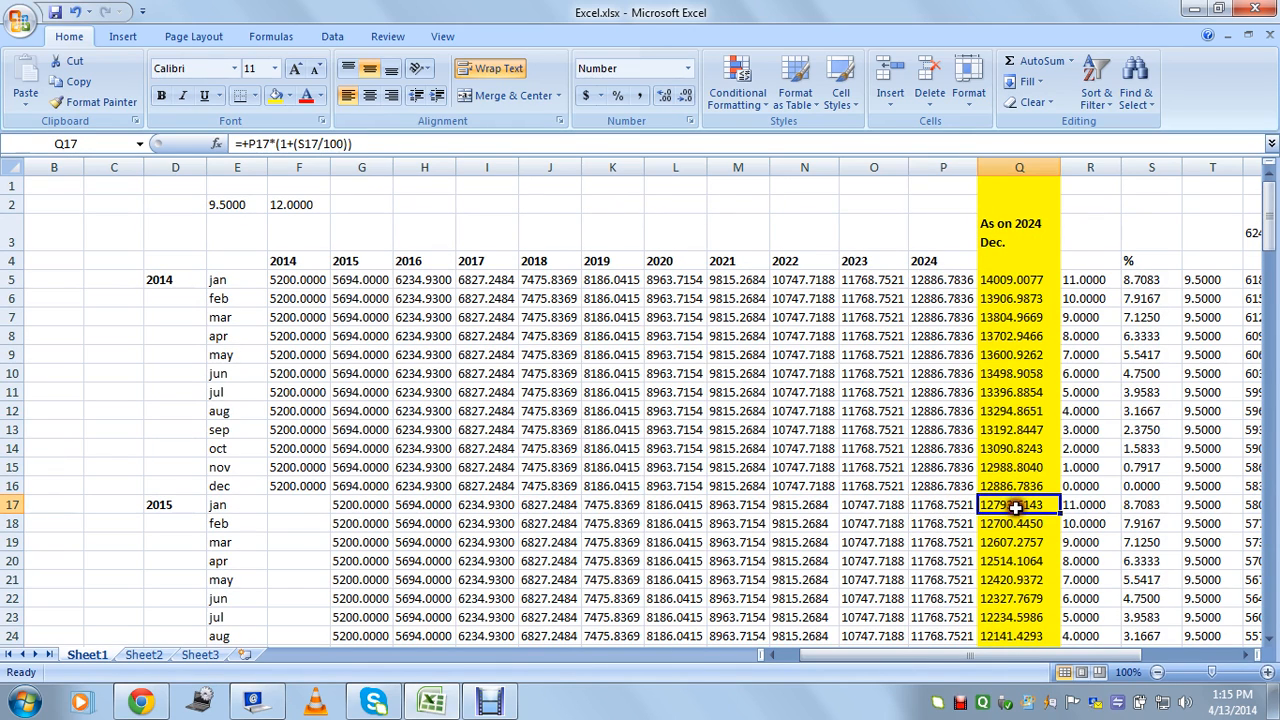
click(1088, 508)
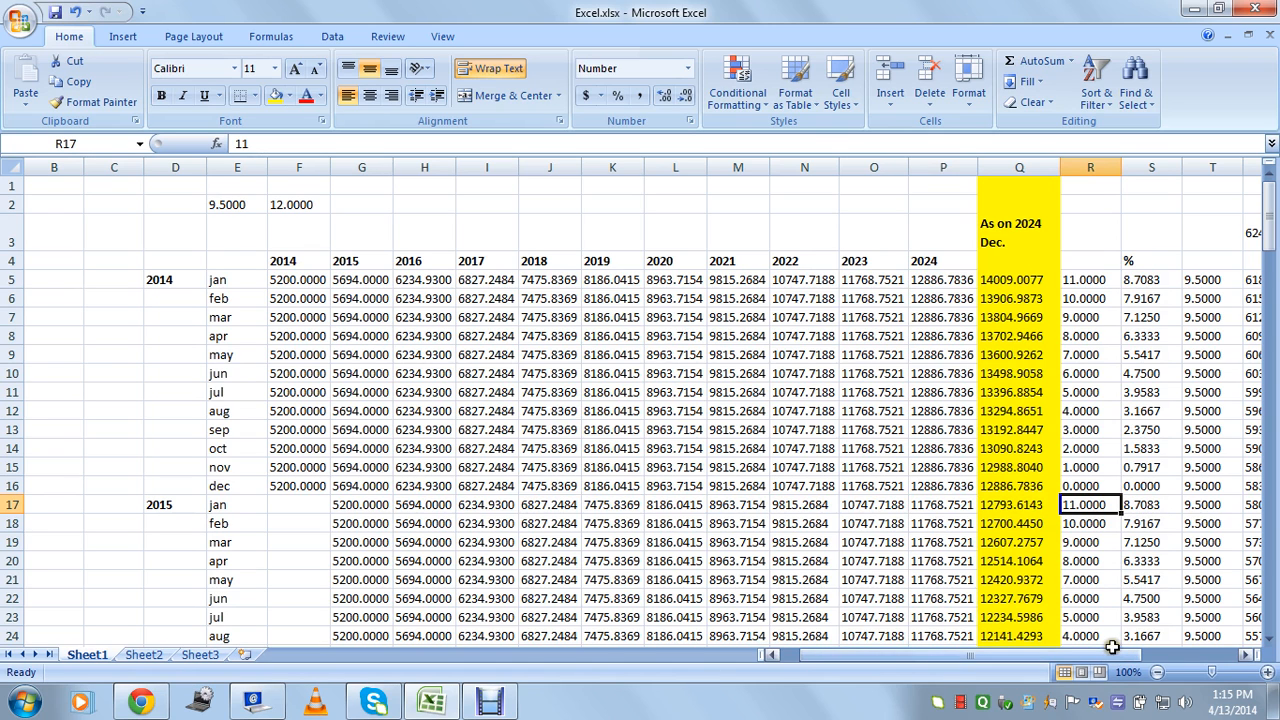
scroll(276, 513, down, 3)
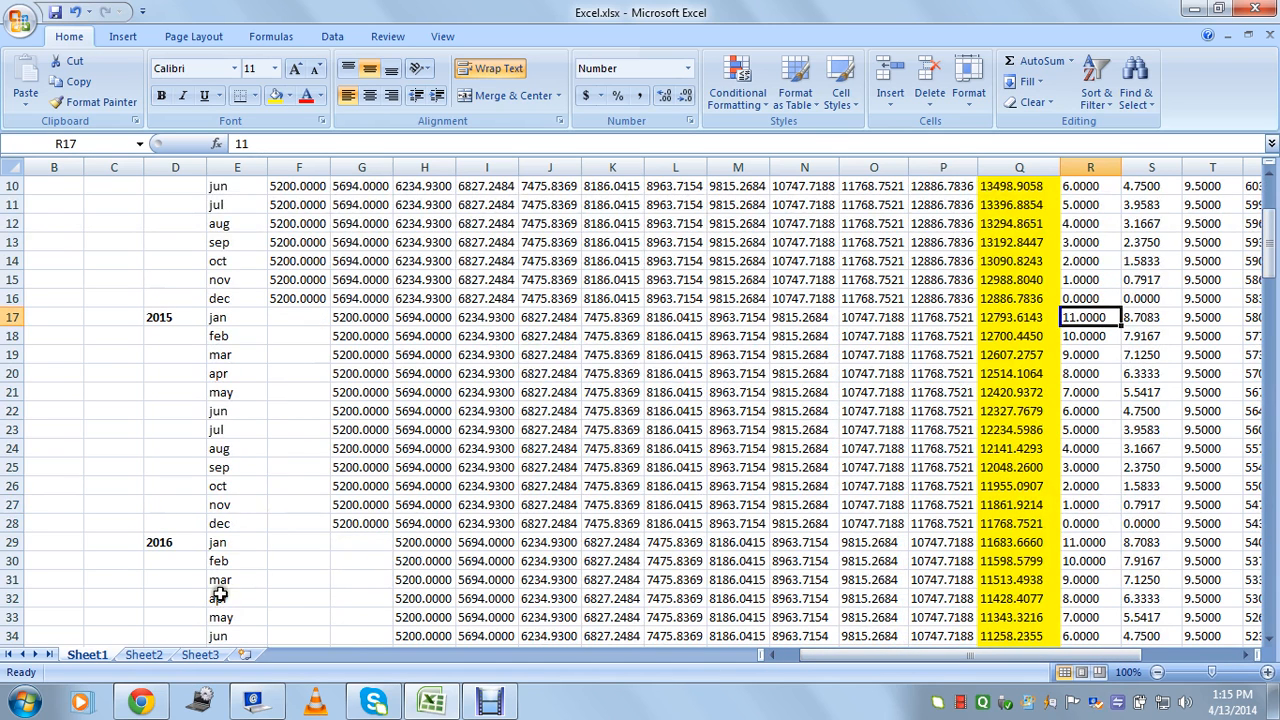
click(173, 541)
click(288, 542)
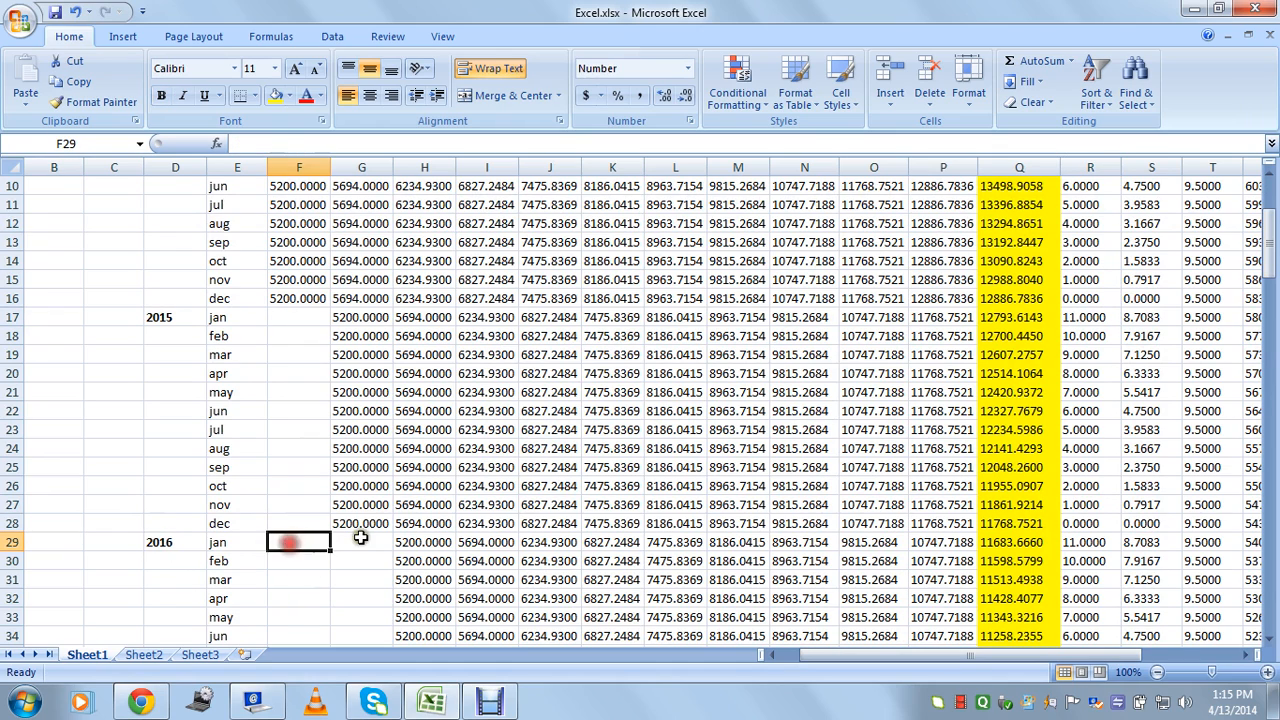
click(361, 539)
scroll(361, 540, up, 3)
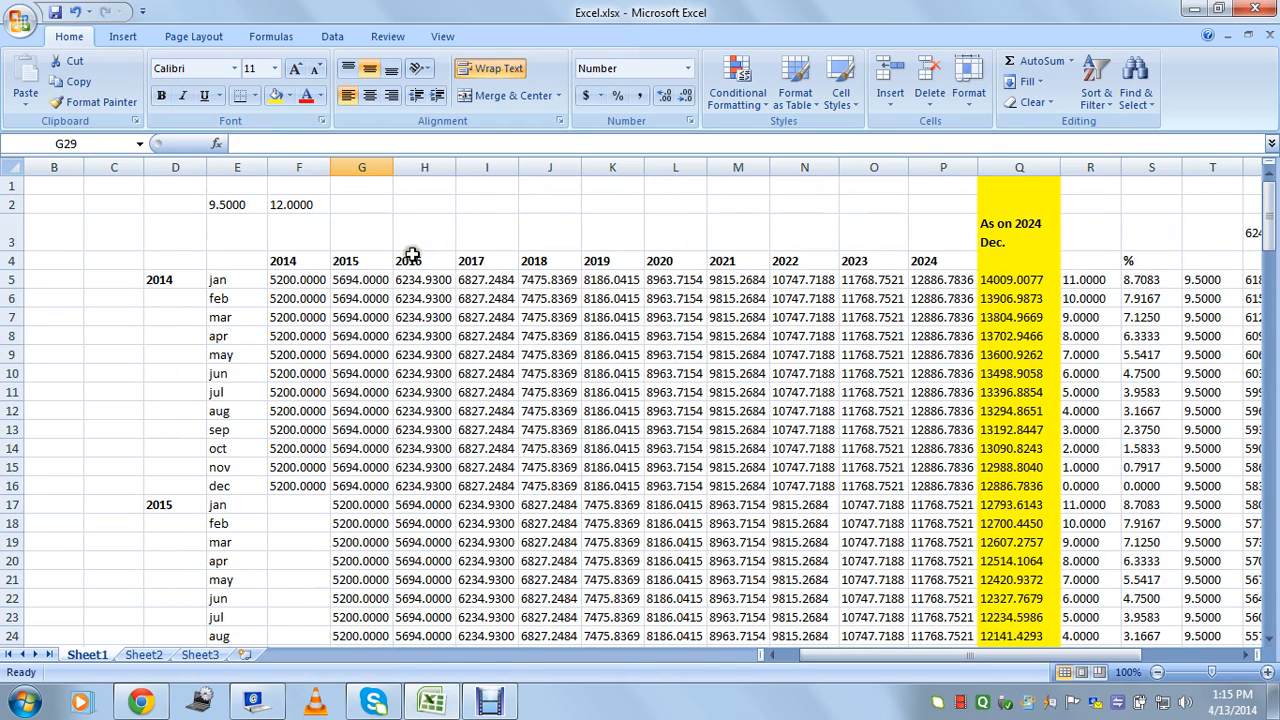
click(412, 258)
click(425, 167)
scroll(437, 337, down, 5)
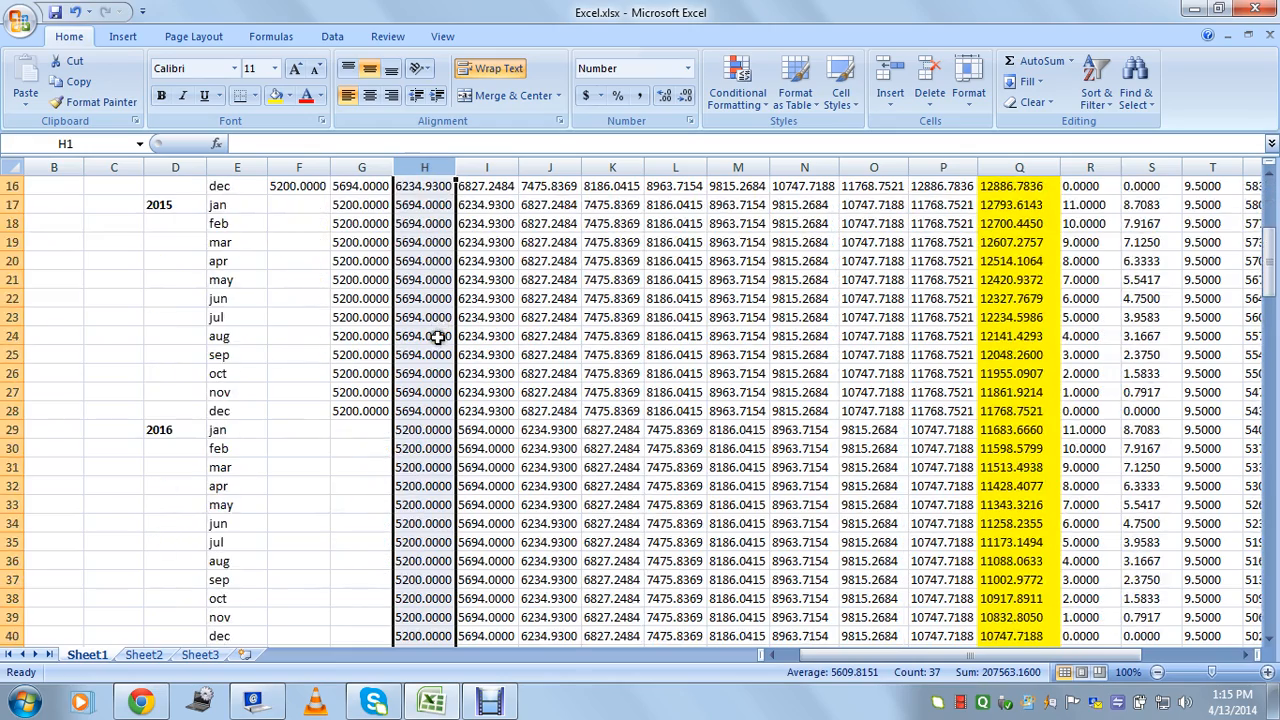
click(405, 431)
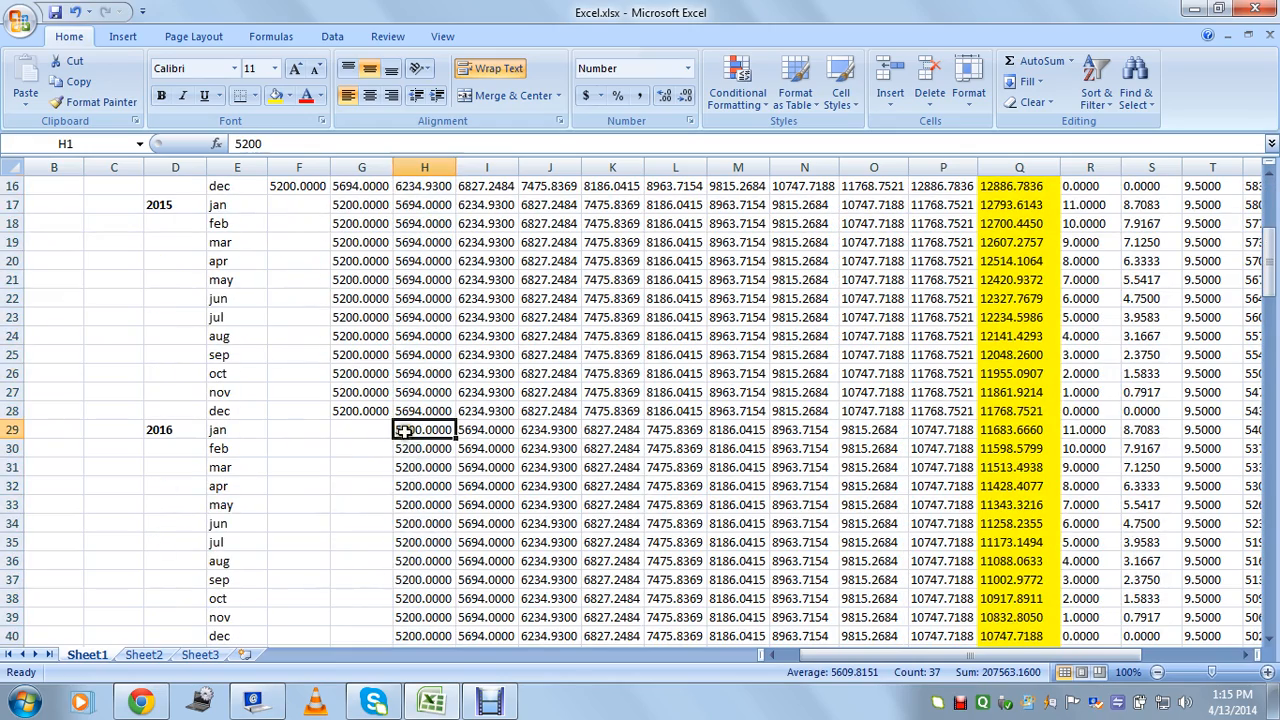
click(217, 432)
click(428, 430)
scroll(420, 491, down, 4)
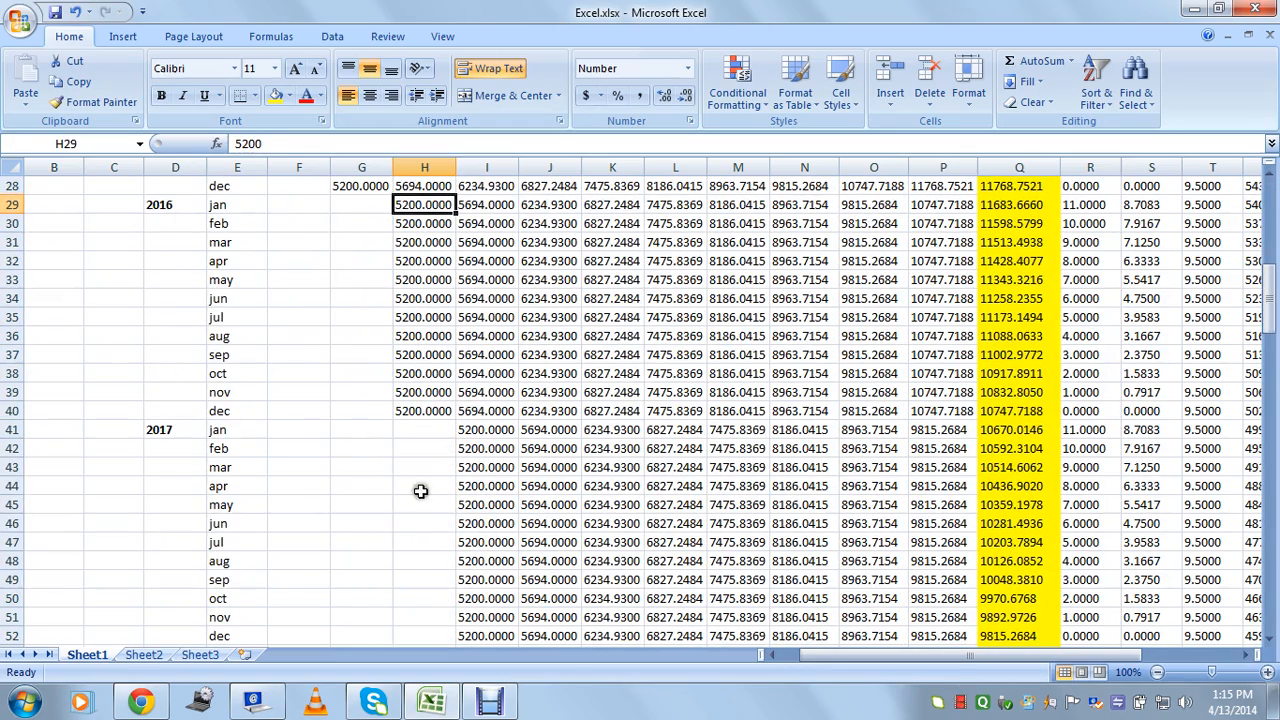
click(422, 428)
click(217, 431)
click(494, 430)
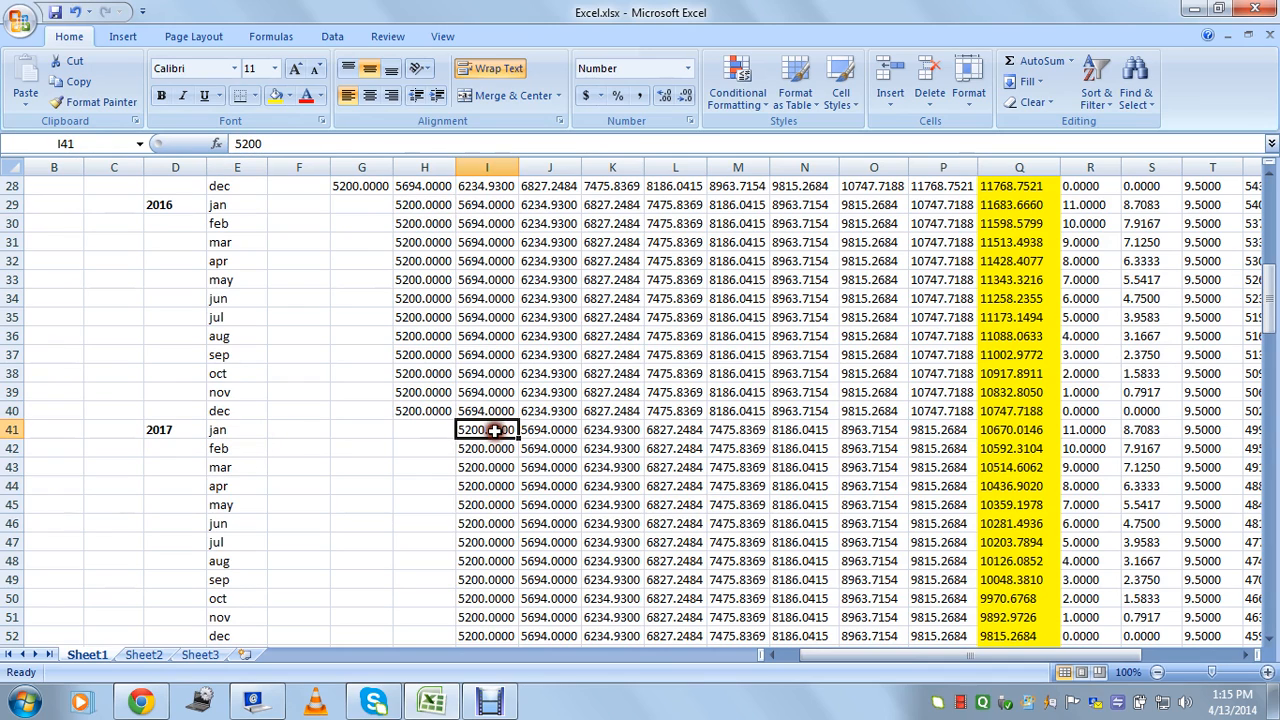
click(238, 450)
click(237, 468)
click(480, 504)
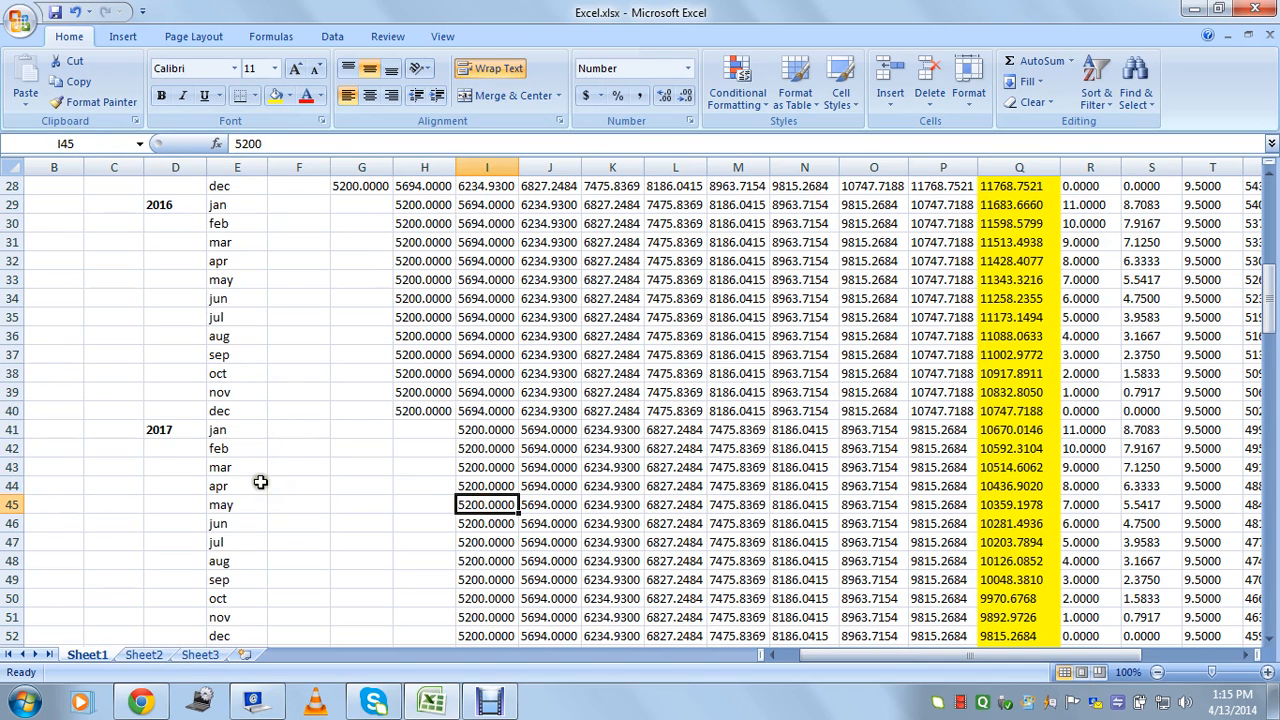
click(484, 432)
scroll(487, 440, up, 7)
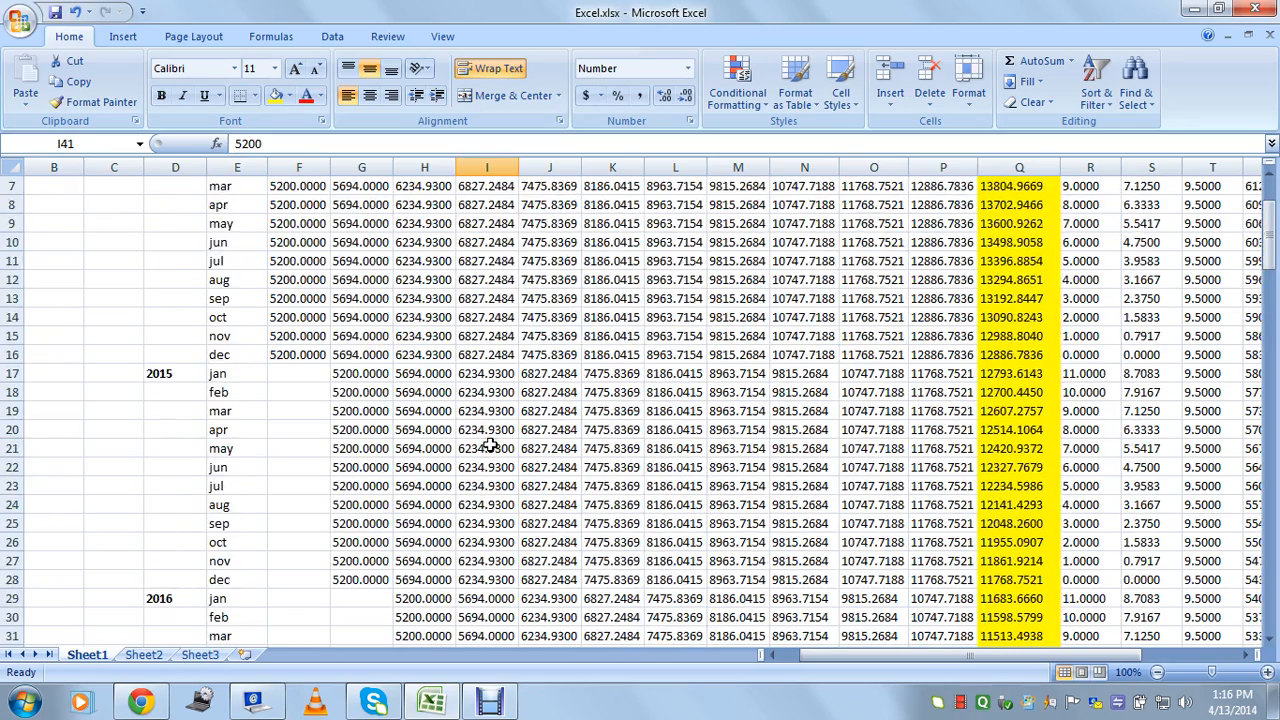
scroll(490, 446, up, 2)
click(487, 168)
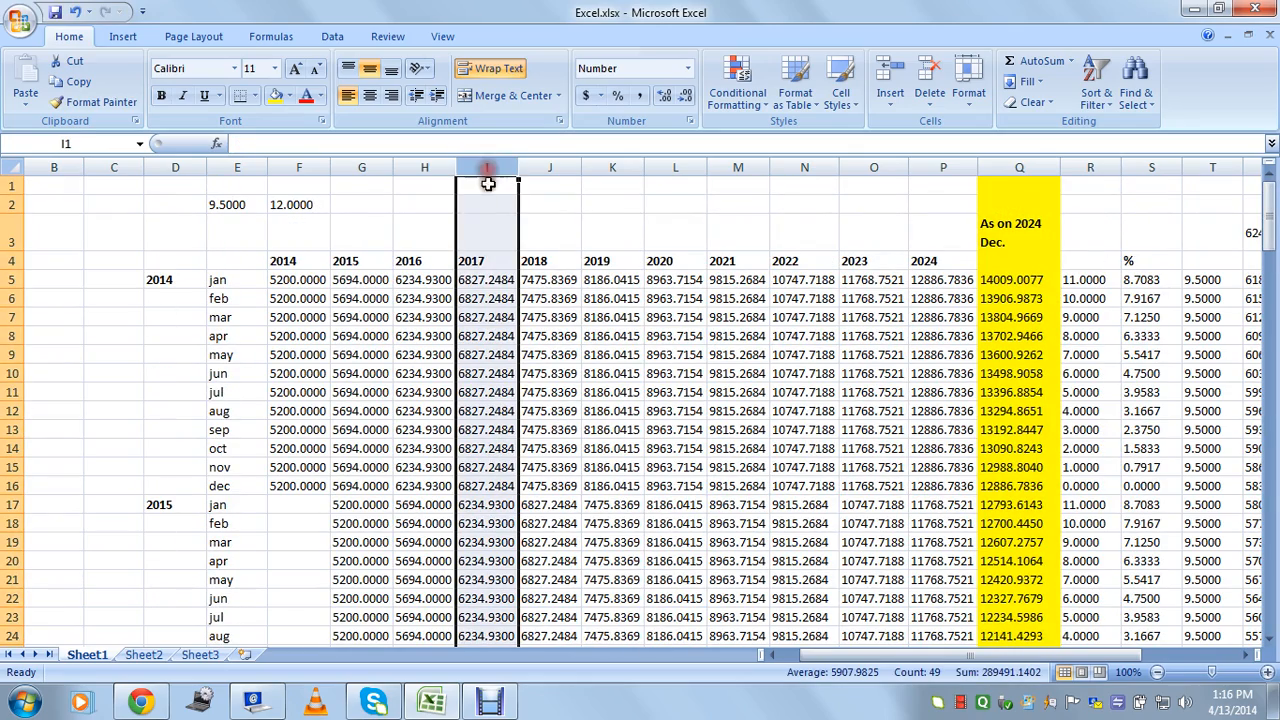
click(660, 259)
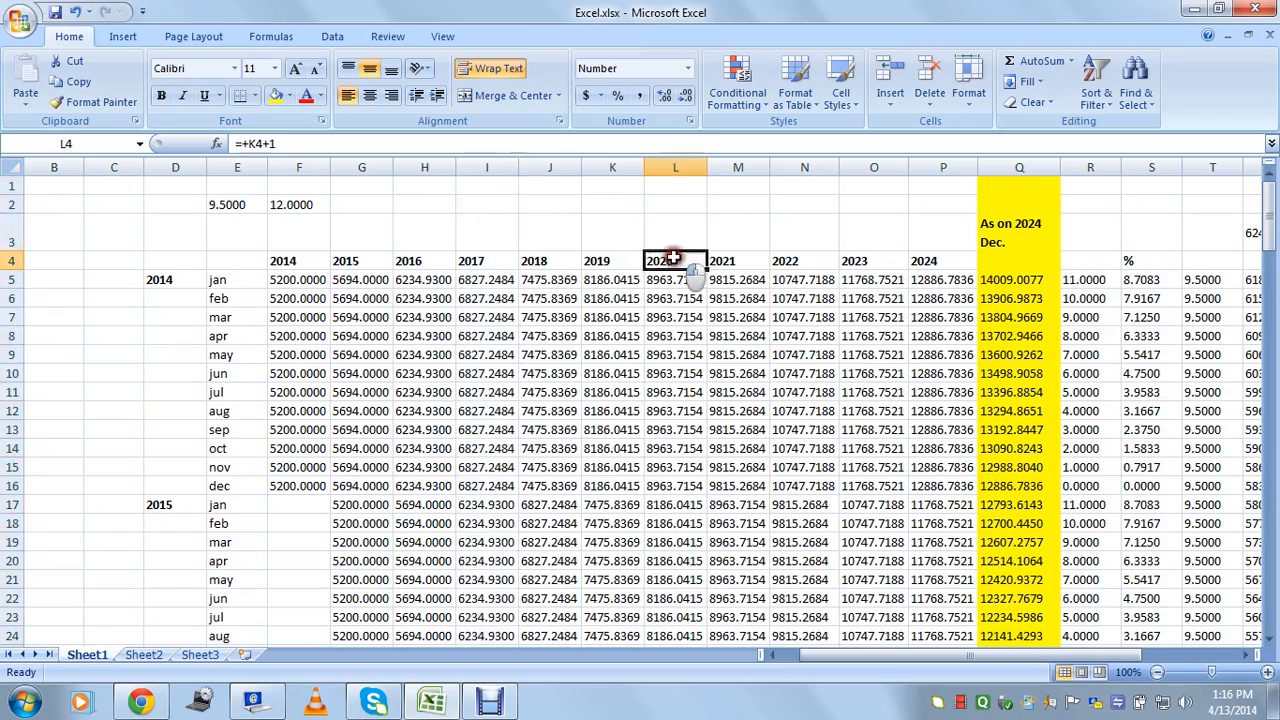
click(670, 167)
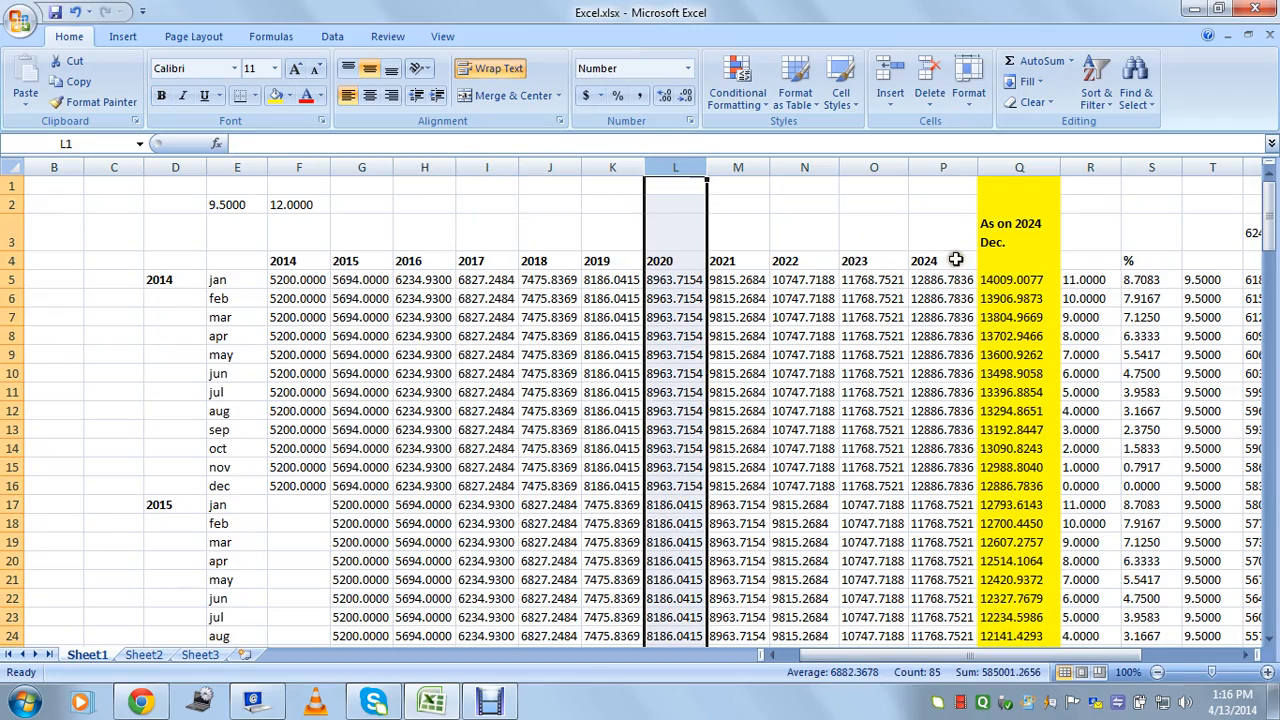
scroll(749, 294, down, 19)
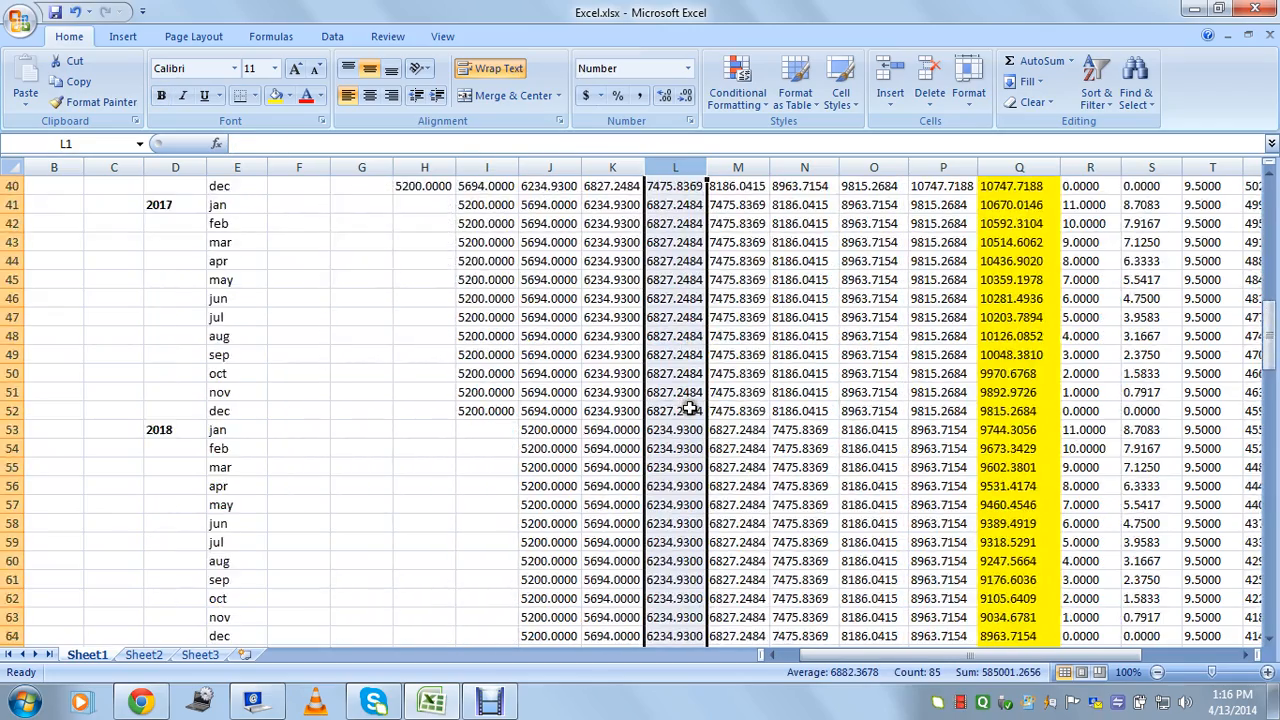
scroll(690, 410, down, 2)
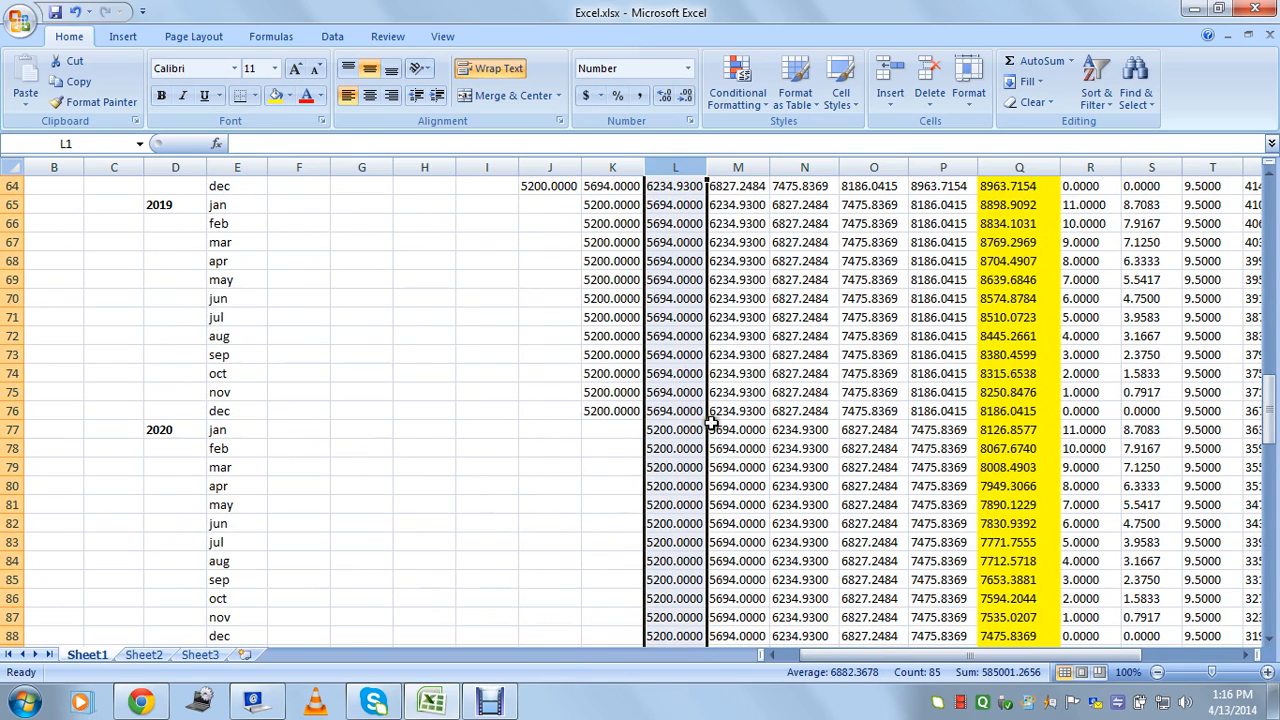
click(700, 425)
click(158, 430)
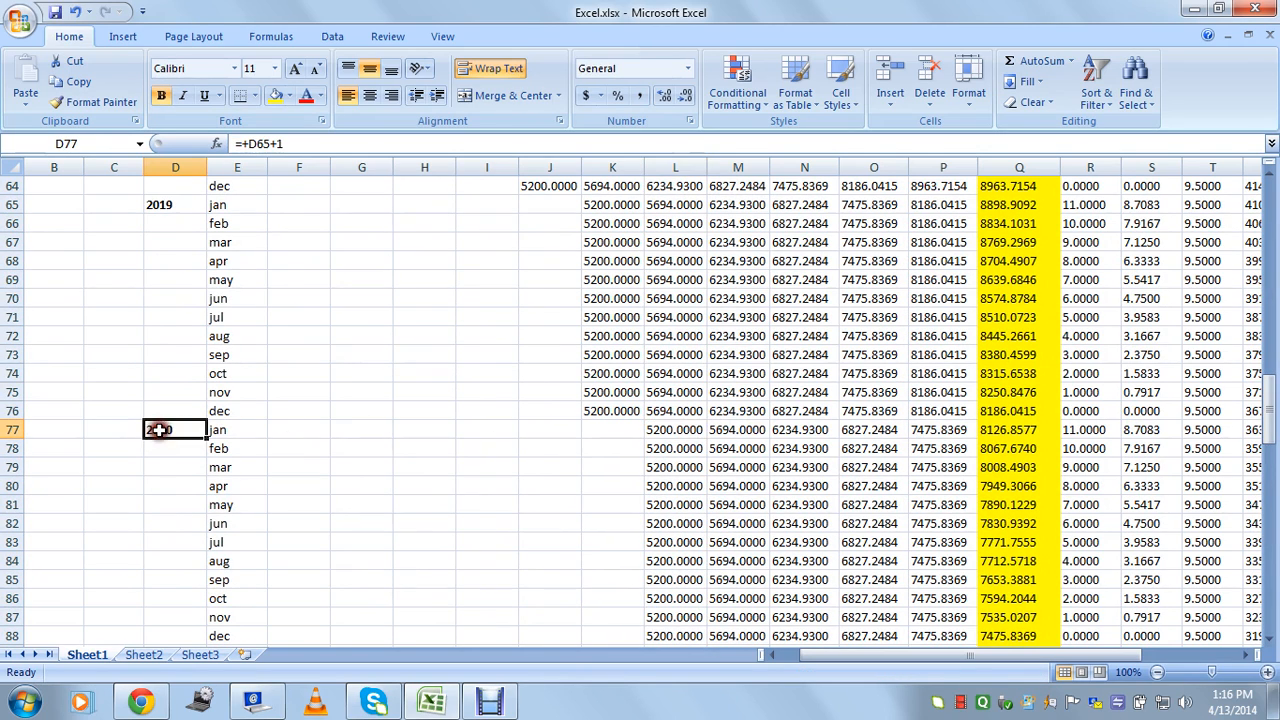
click(12, 430)
click(673, 430)
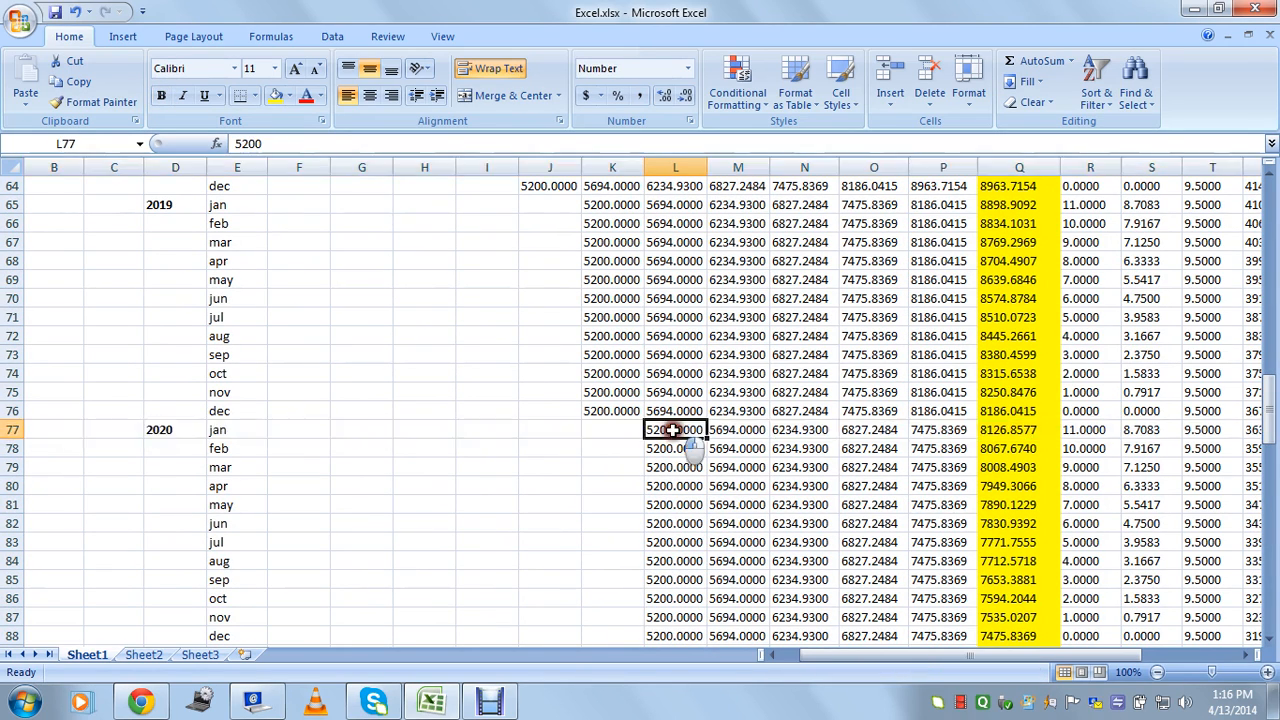
mouse_move(1270, 432)
mouse_down()
mouse_move(1270, 212)
mouse_move(1270, 444)
mouse_move(1269, 420)
mouse_up()
click(675, 167)
click(663, 411)
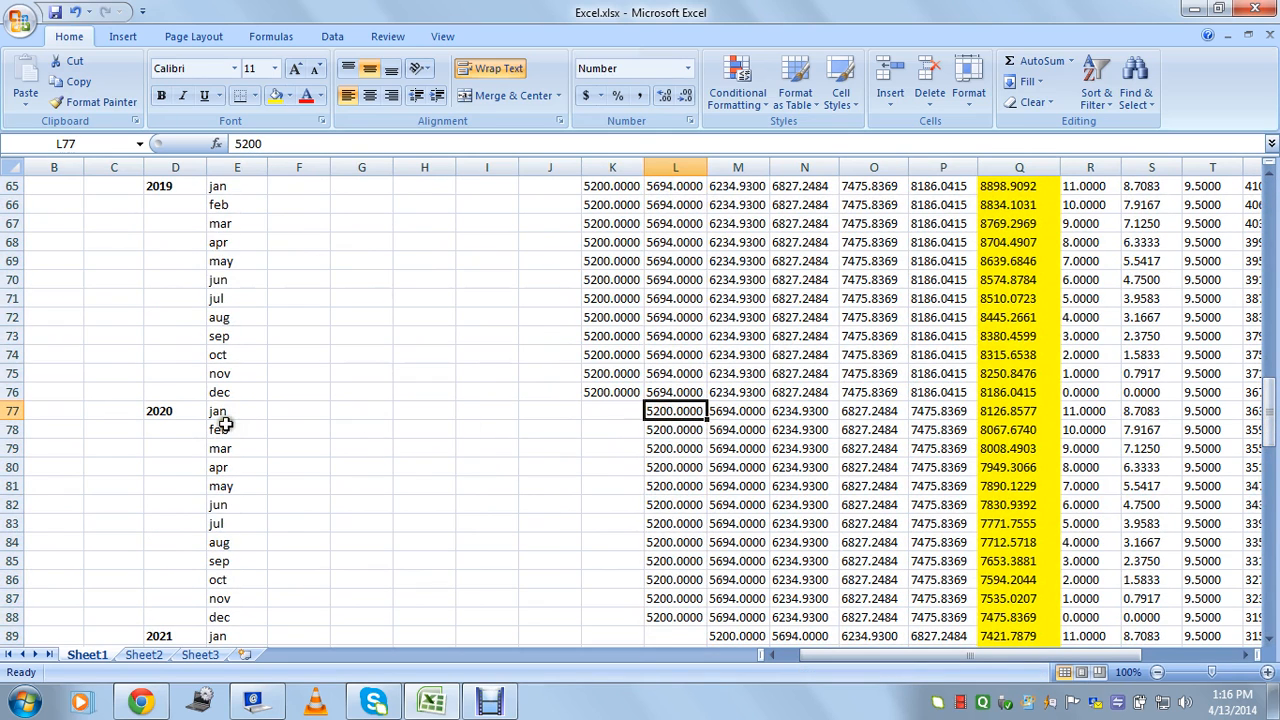
click(158, 413)
click(228, 414)
click(653, 411)
drag(668, 409, 968, 411)
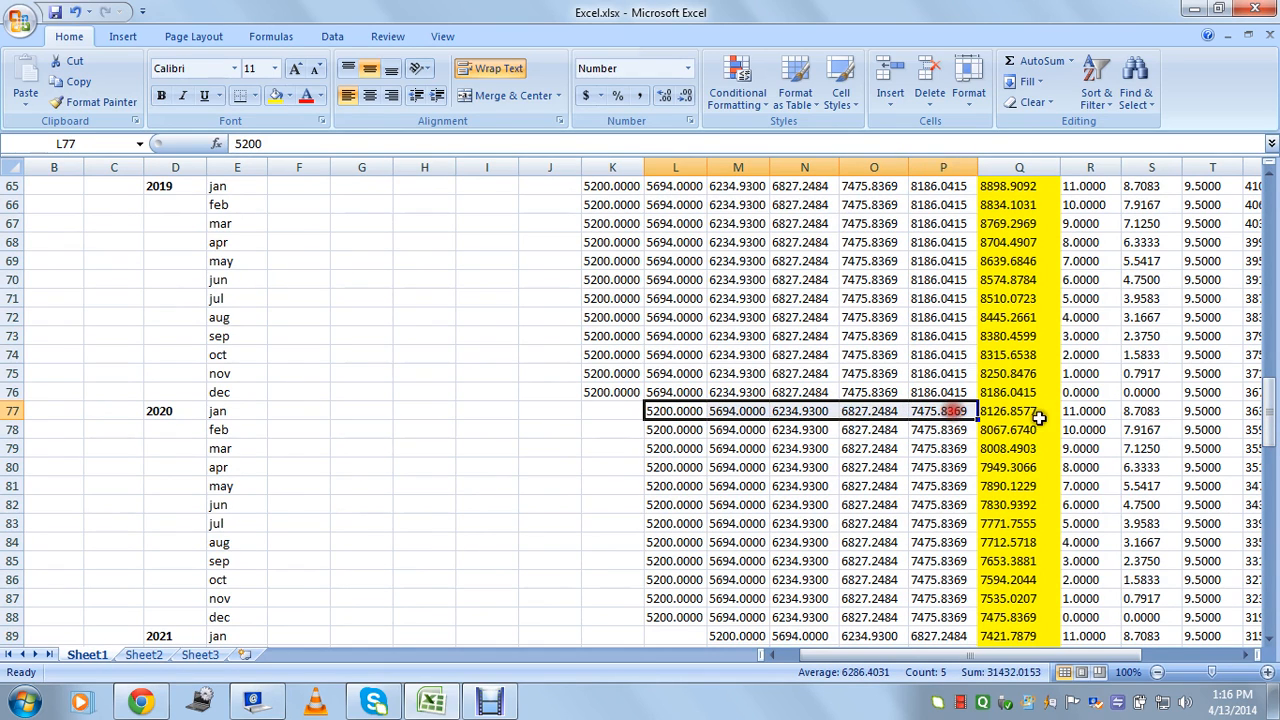
click(1022, 410)
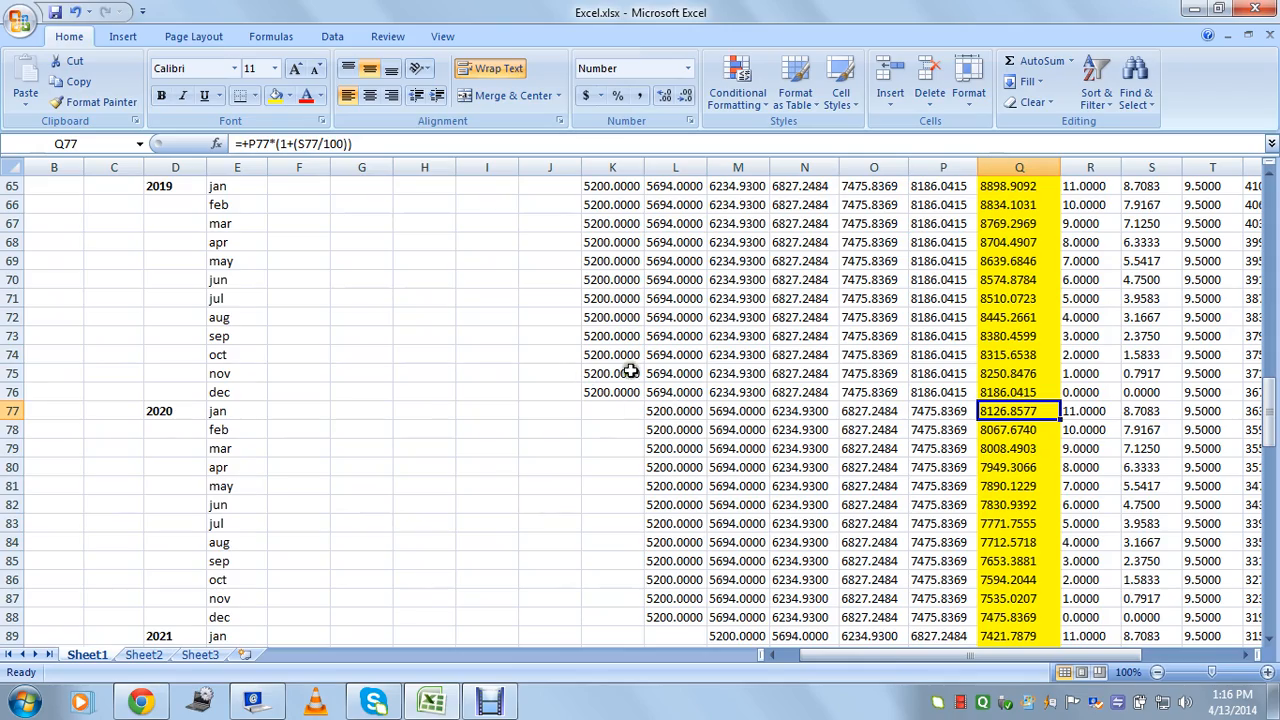
drag(1258, 398, 1272, 212)
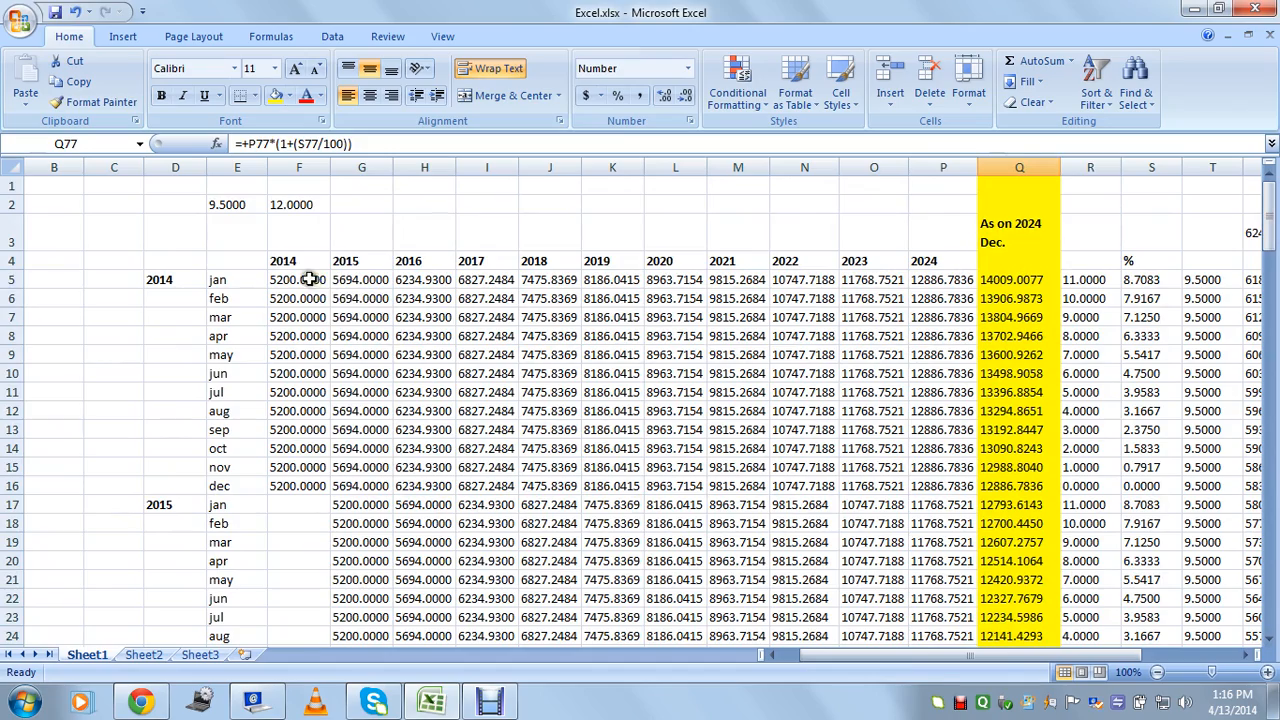
drag(310, 280, 300, 486)
scroll(398, 470, down, 3)
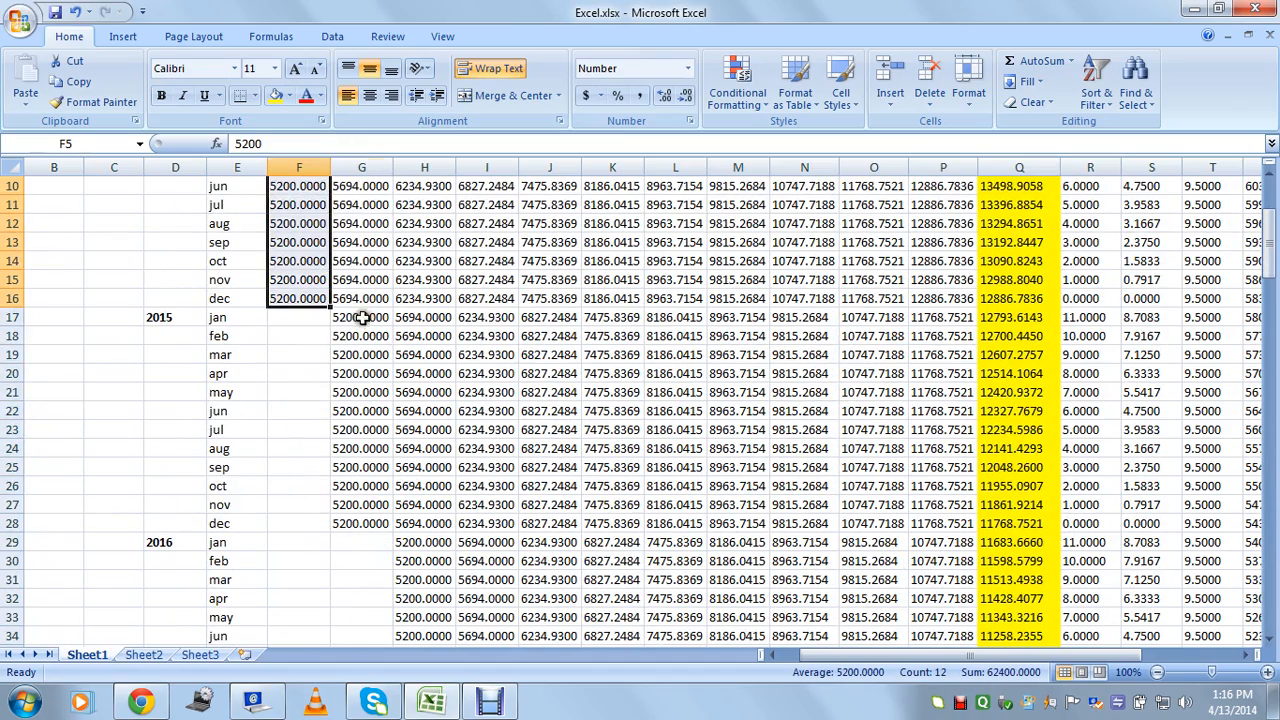
drag(362, 317, 337, 523)
scroll(420, 491, down, 3)
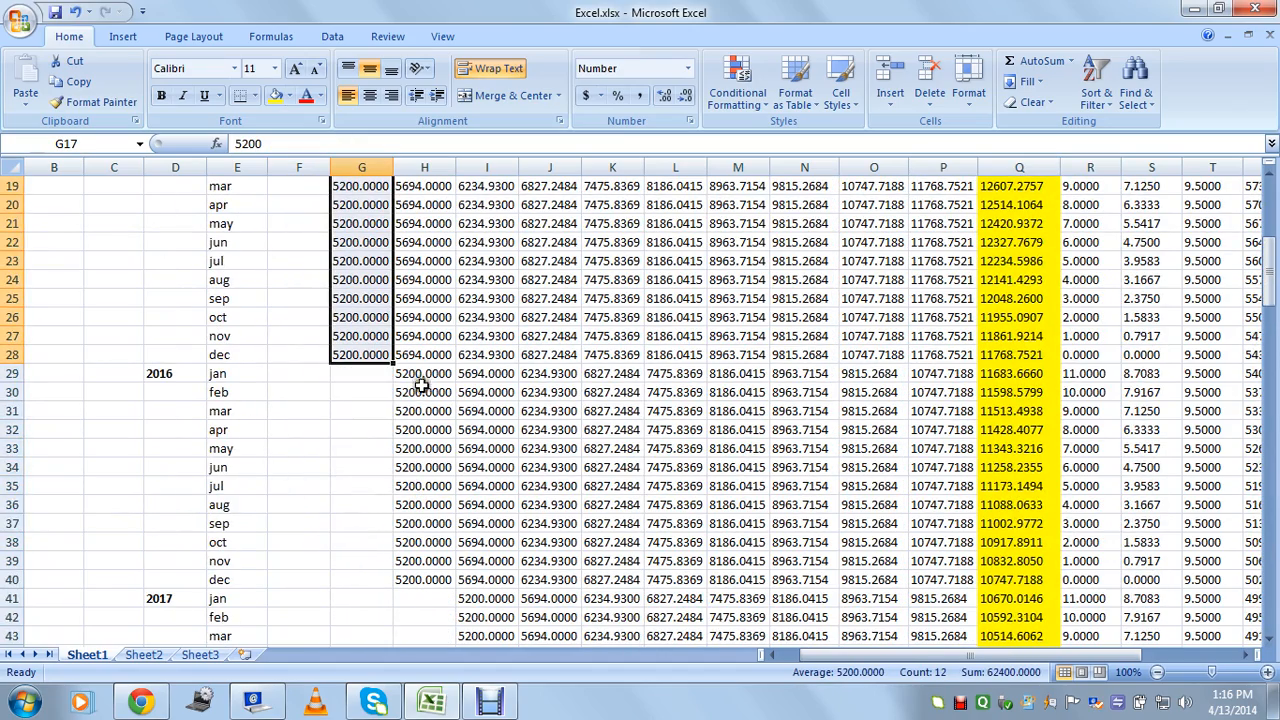
drag(421, 378, 414, 572)
scroll(512, 487, down, 3)
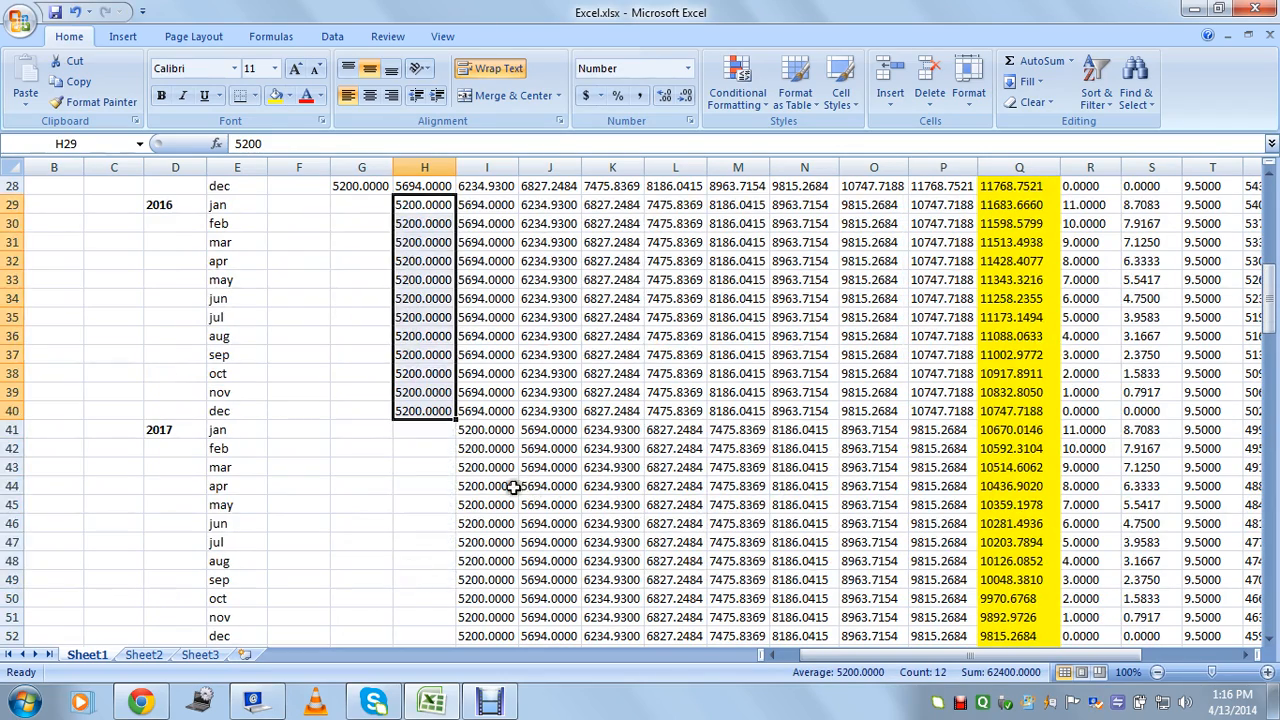
drag(486, 430, 482, 600)
scroll(509, 476, down, 3)
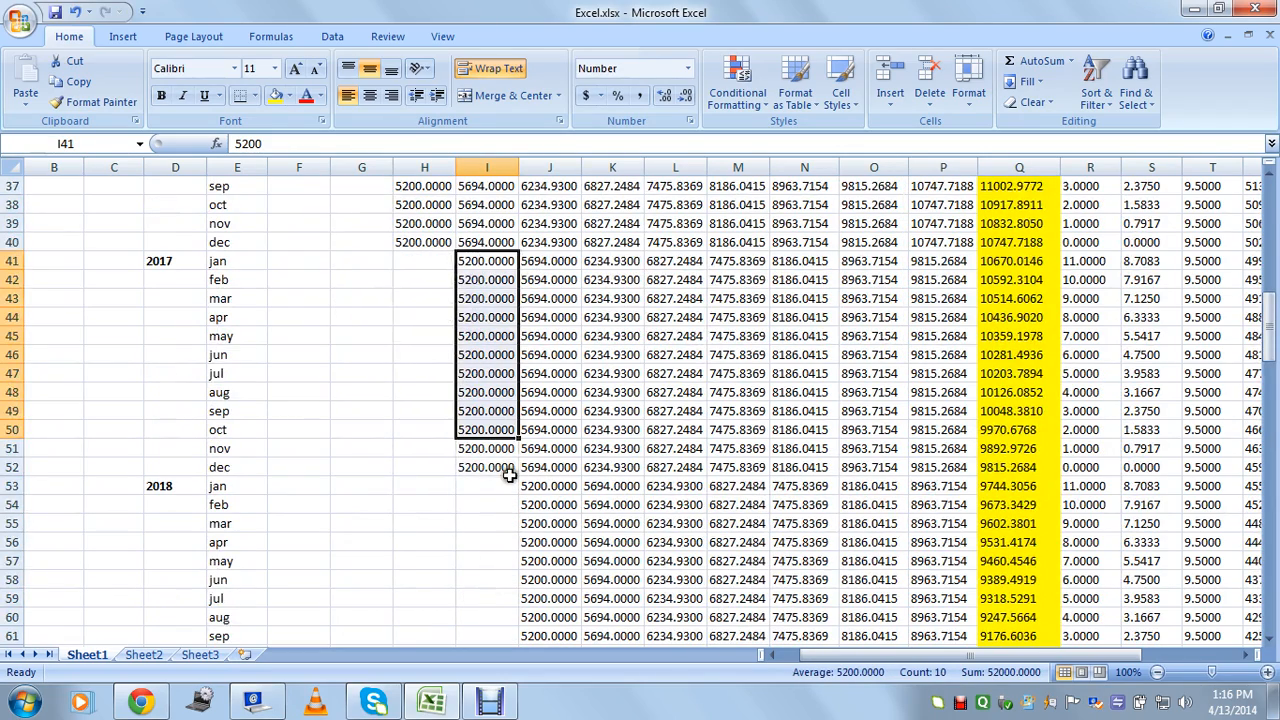
drag(484, 450, 541, 523)
scroll(620, 447, down, 3)
drag(608, 378, 649, 583)
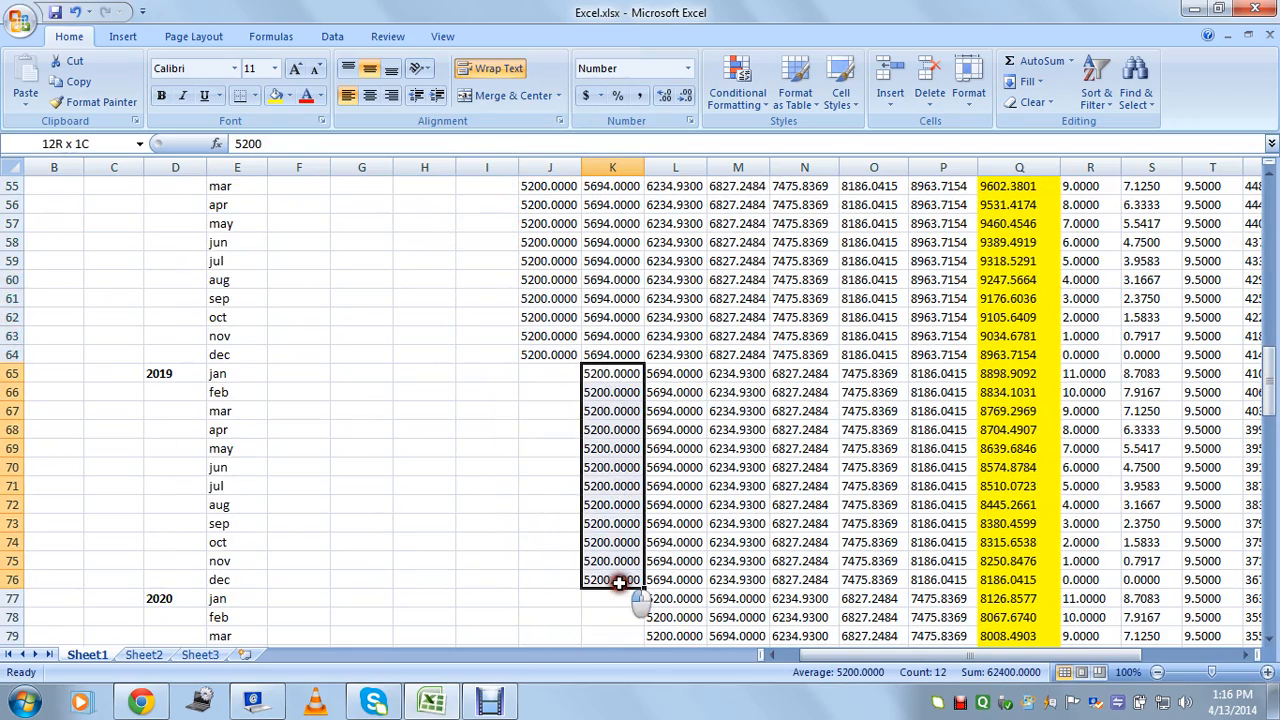
scroll(655, 500, down, 9)
drag(1265, 478, 1266, 578)
click(1039, 541)
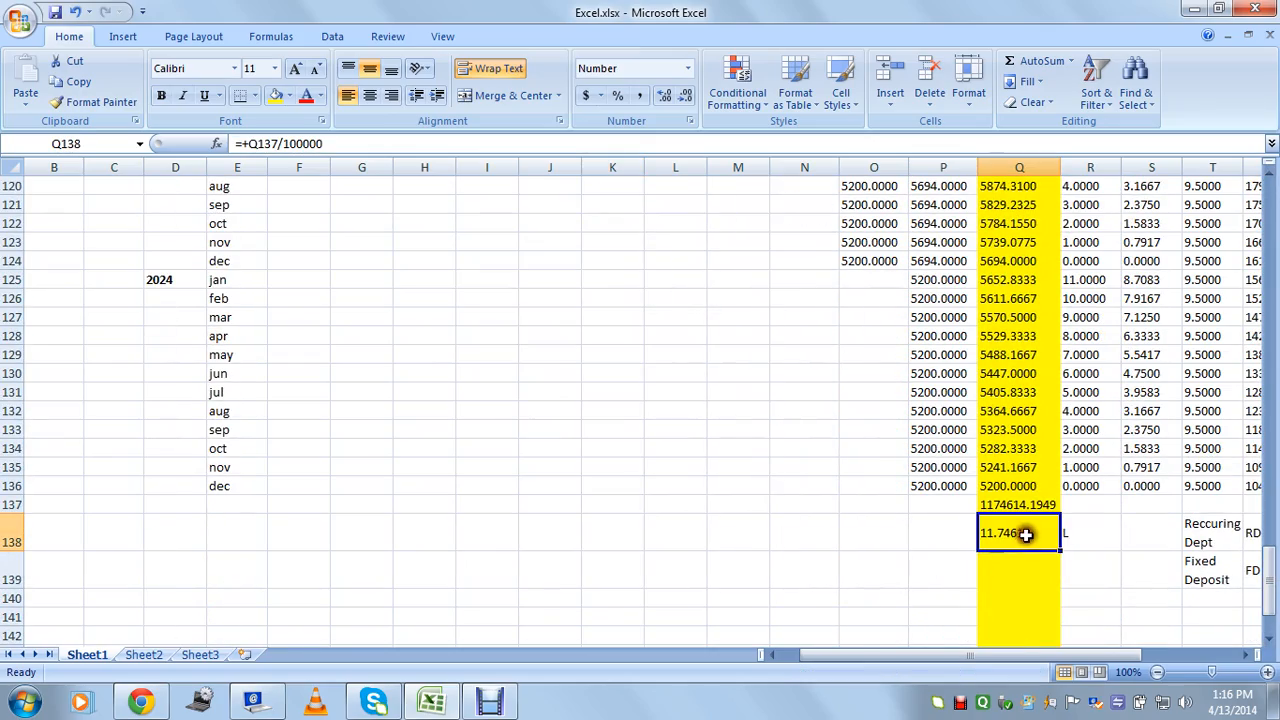
click(1148, 535)
drag(1272, 596, 1266, 185)
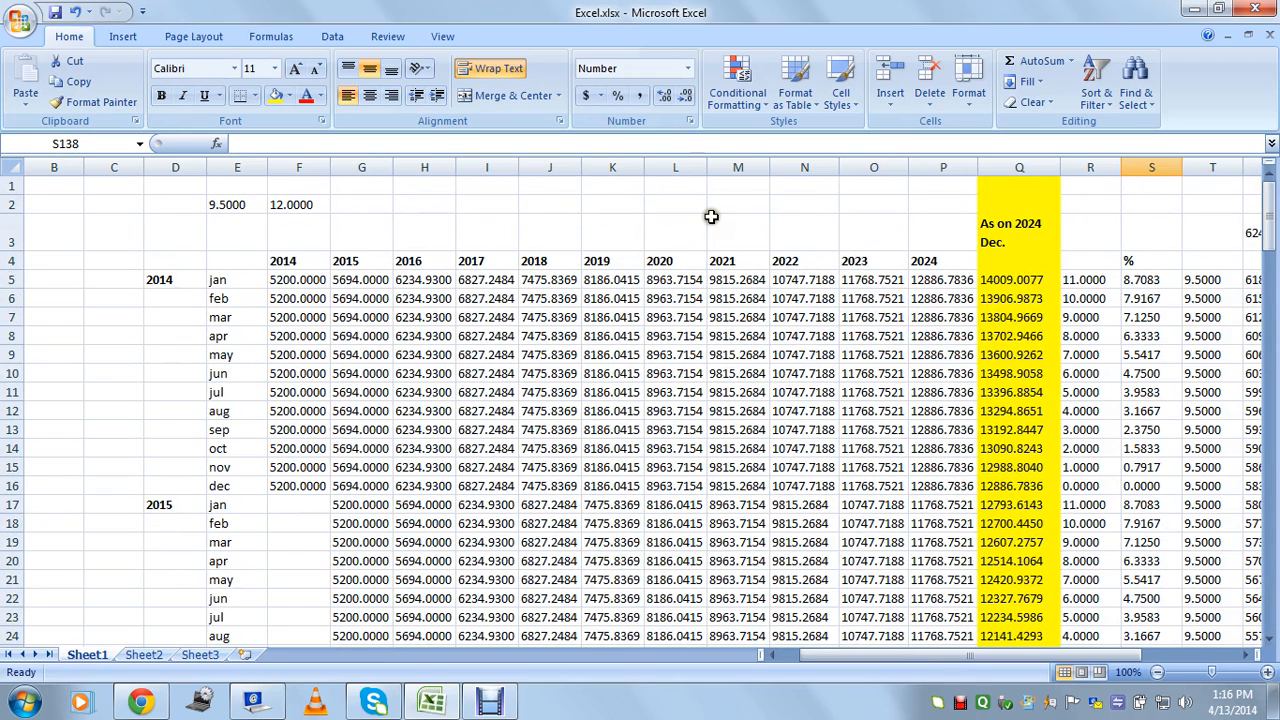
click(760, 228)
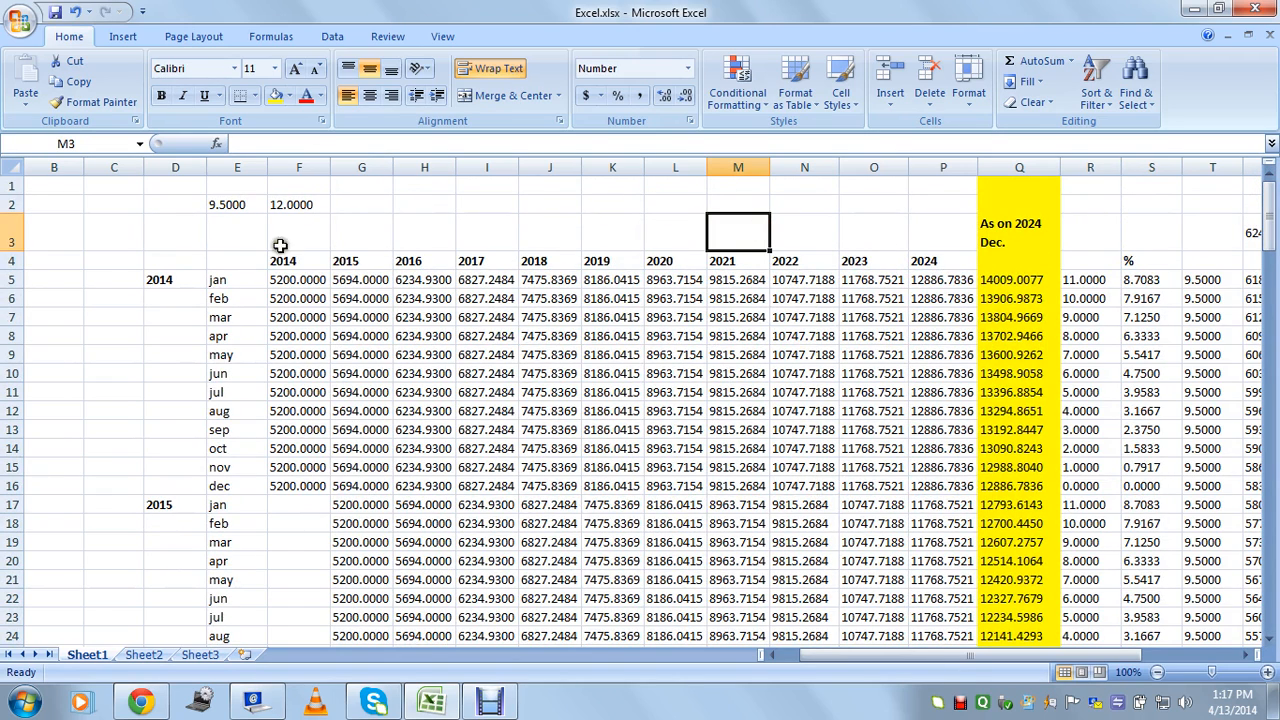
click(233, 204)
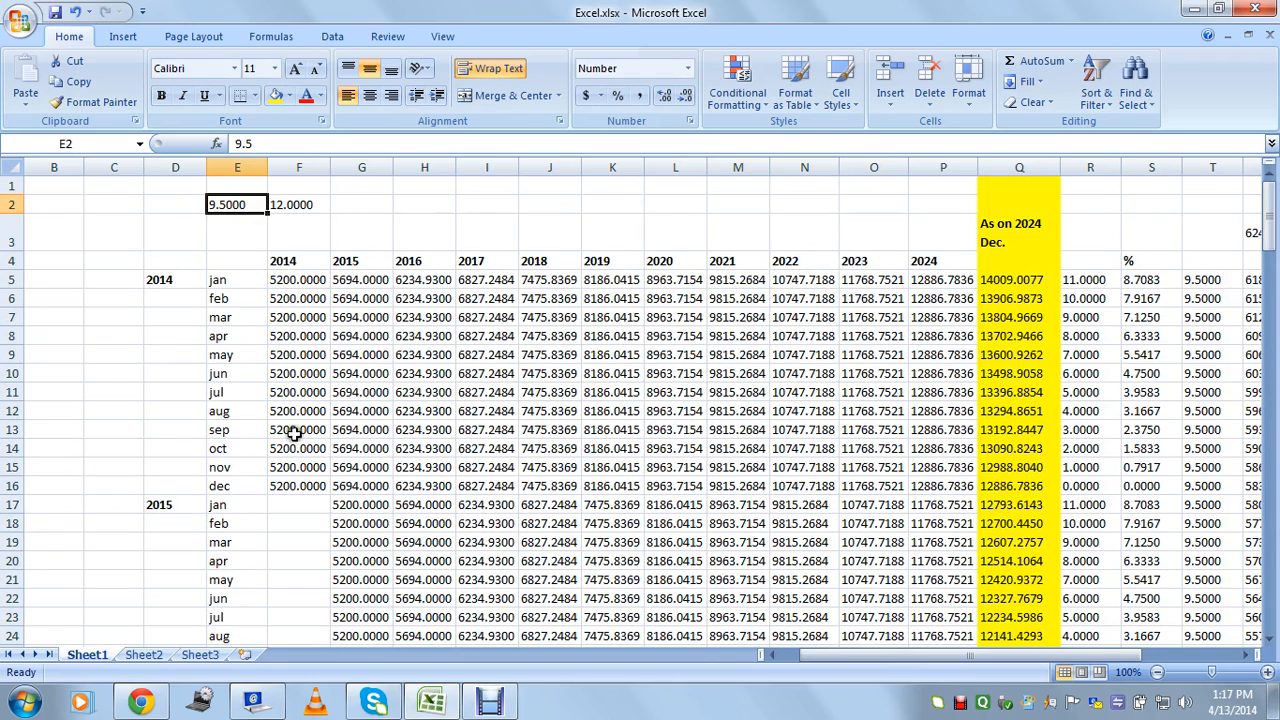
click(745, 412)
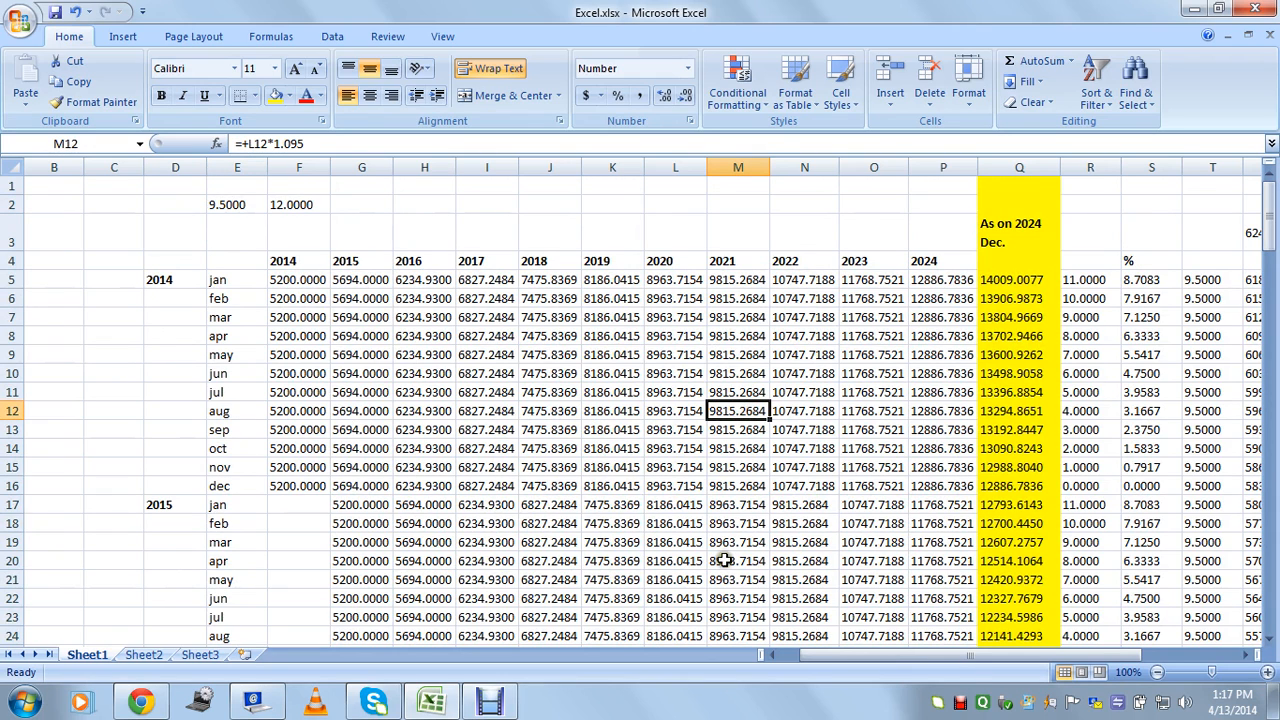
scroll(755, 430, down, 5)
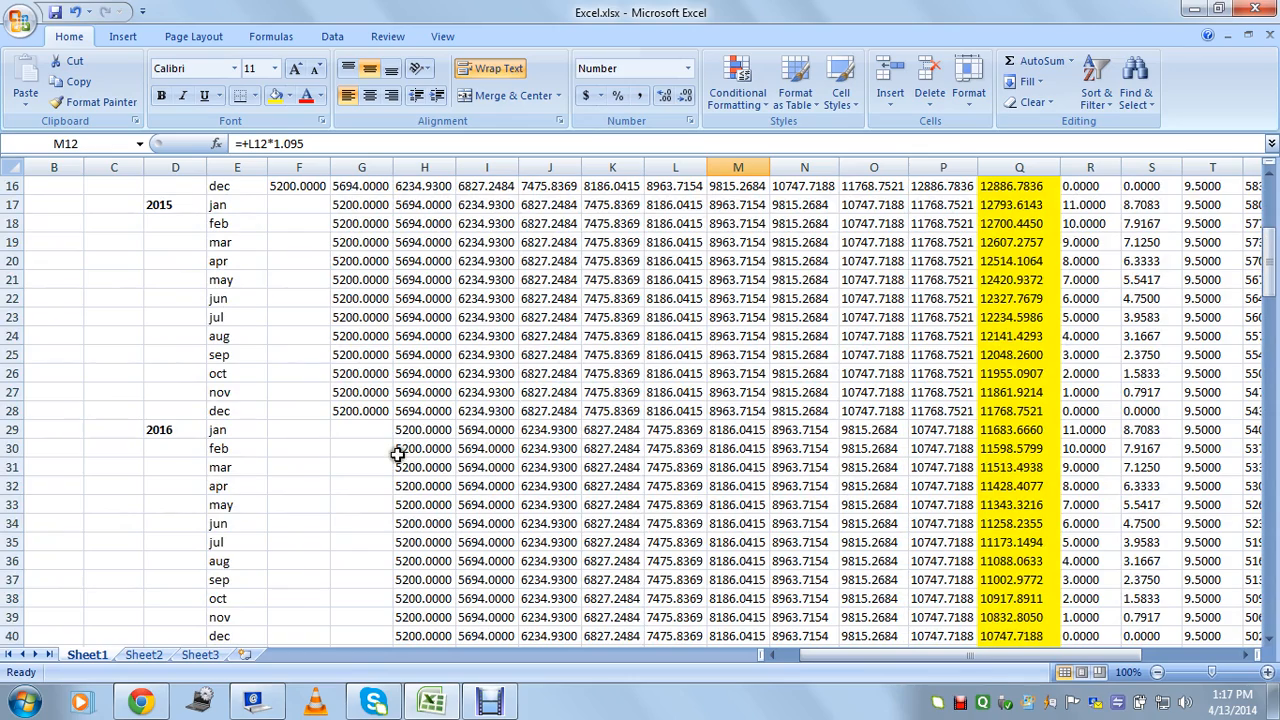
click(436, 492)
scroll(440, 480, down, 8)
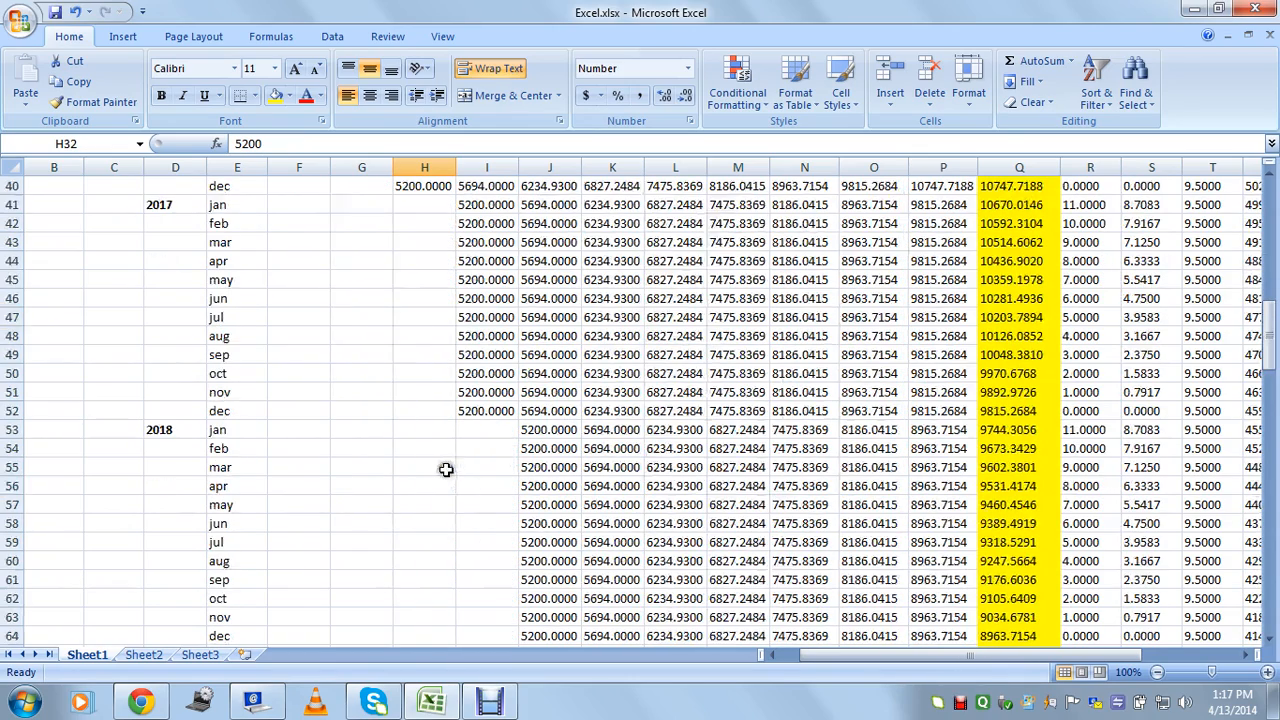
click(486, 356)
click(726, 350)
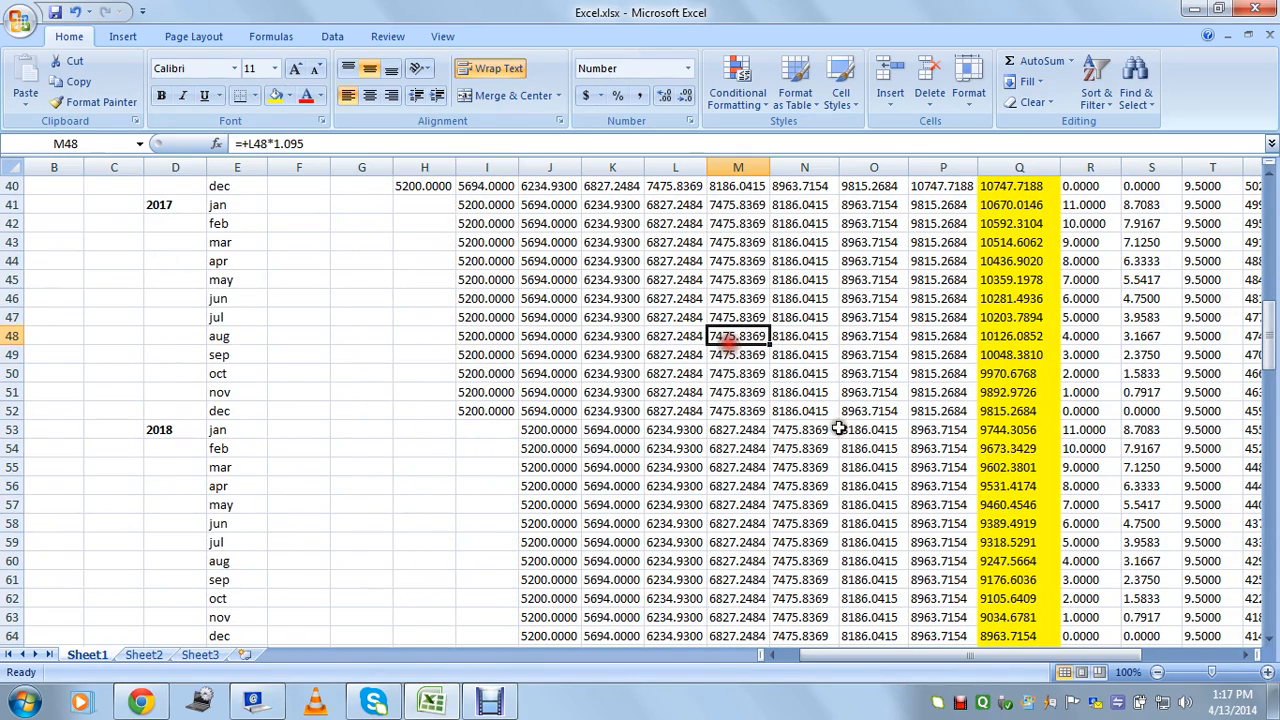
click(846, 530)
click(862, 598)
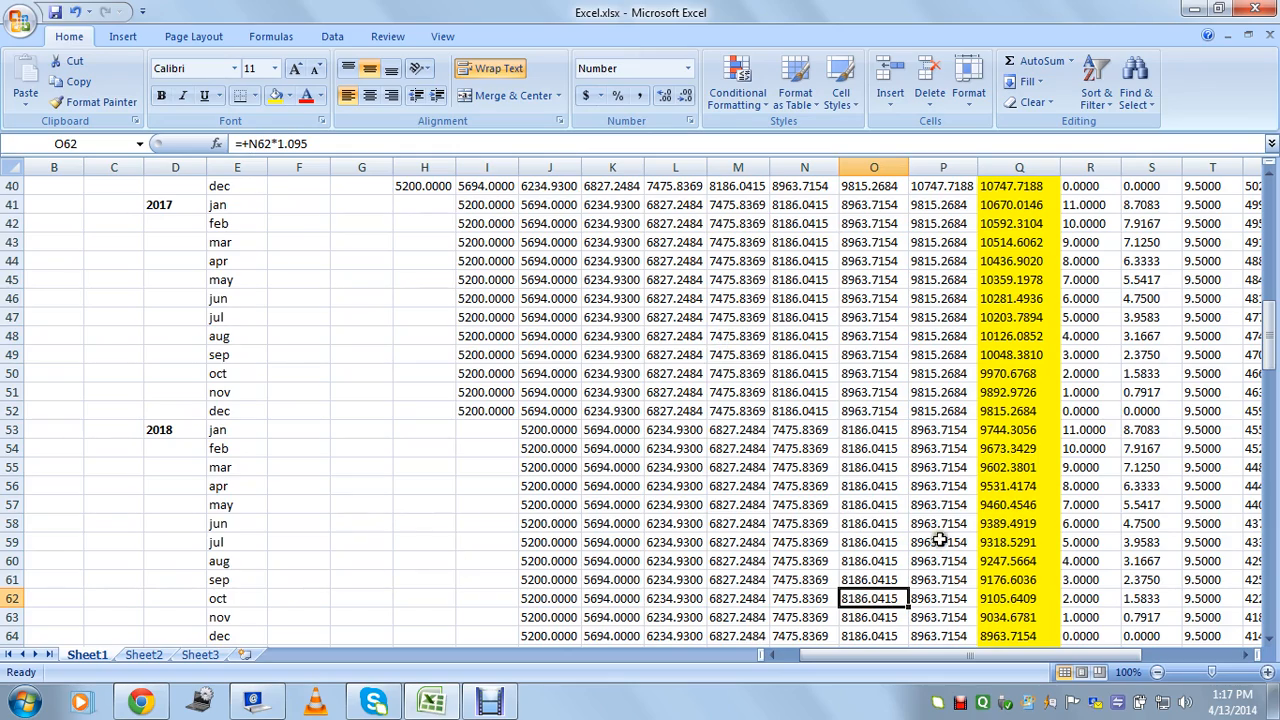
scroll(486, 503, down, 2)
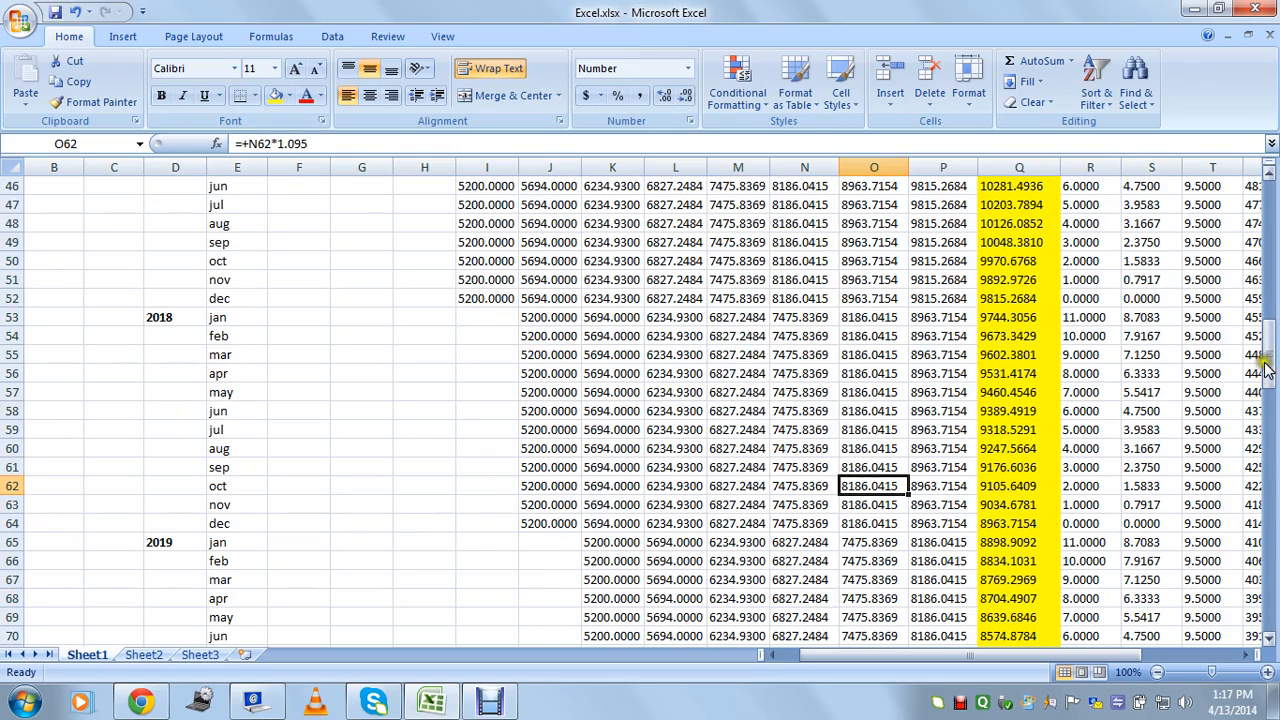
drag(1268, 350, 1268, 194)
click(549, 262)
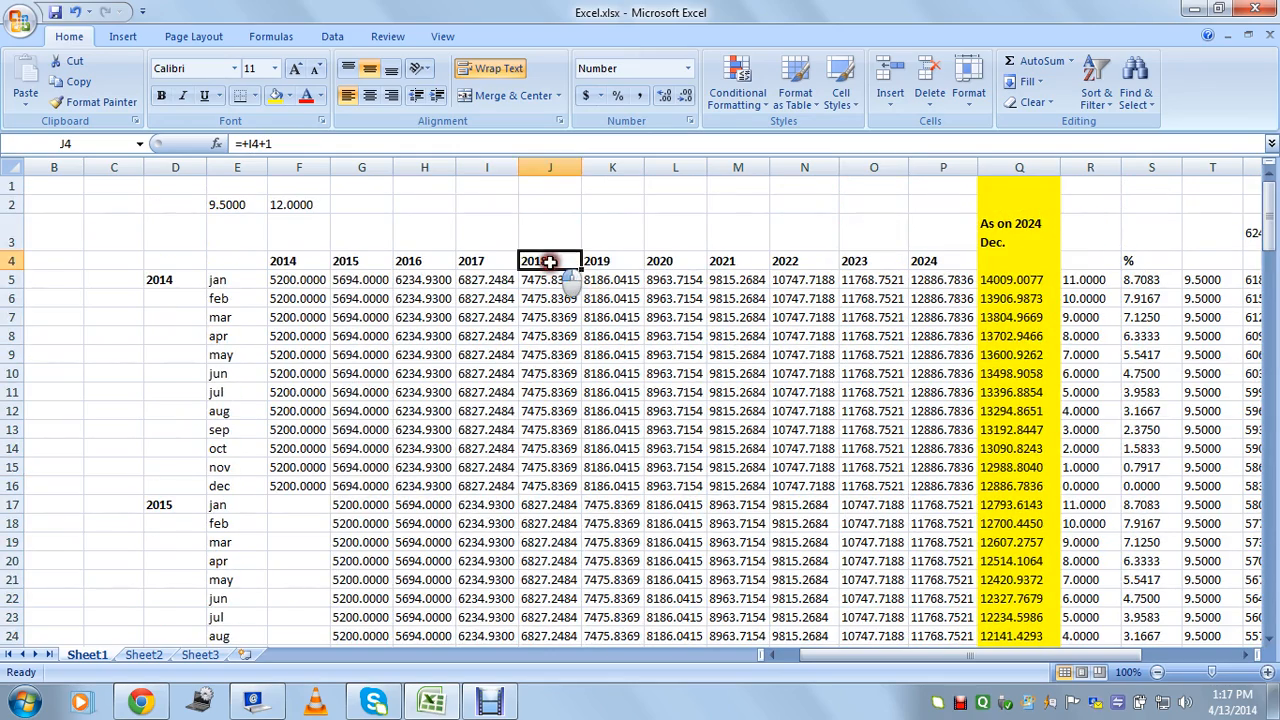
drag(1272, 196, 1274, 345)
click(551, 167)
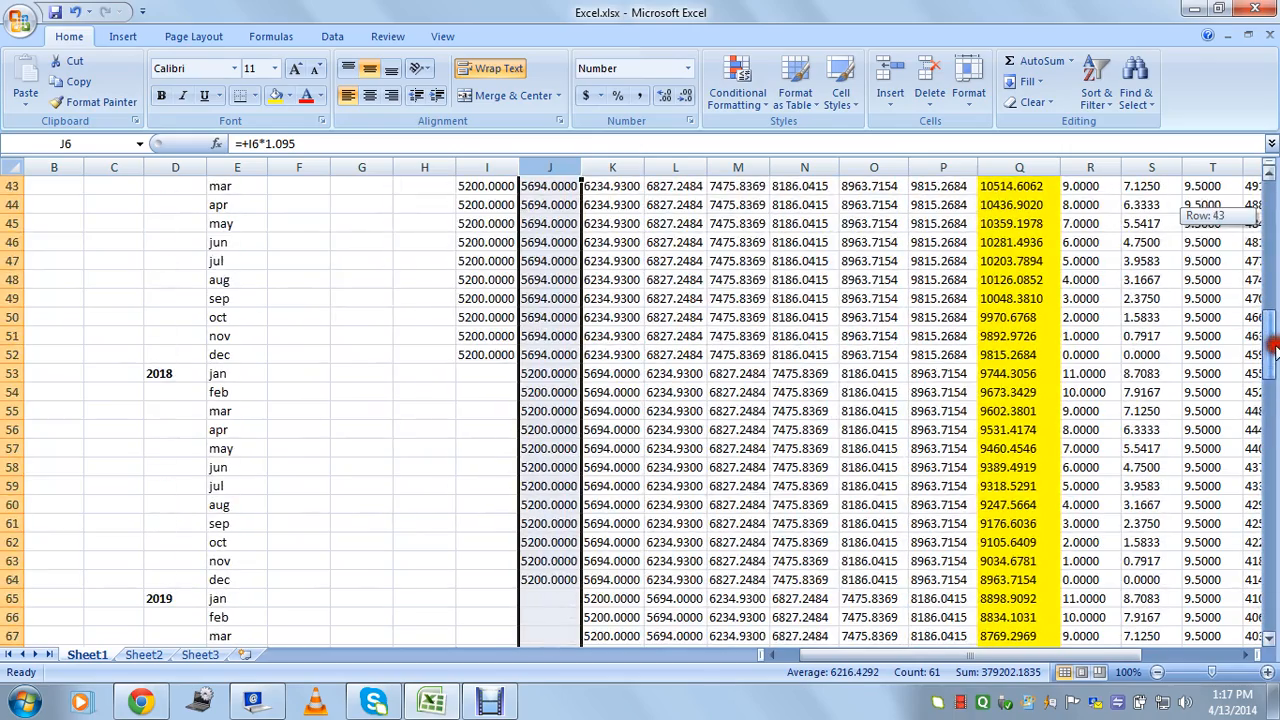
click(560, 374)
click(245, 505)
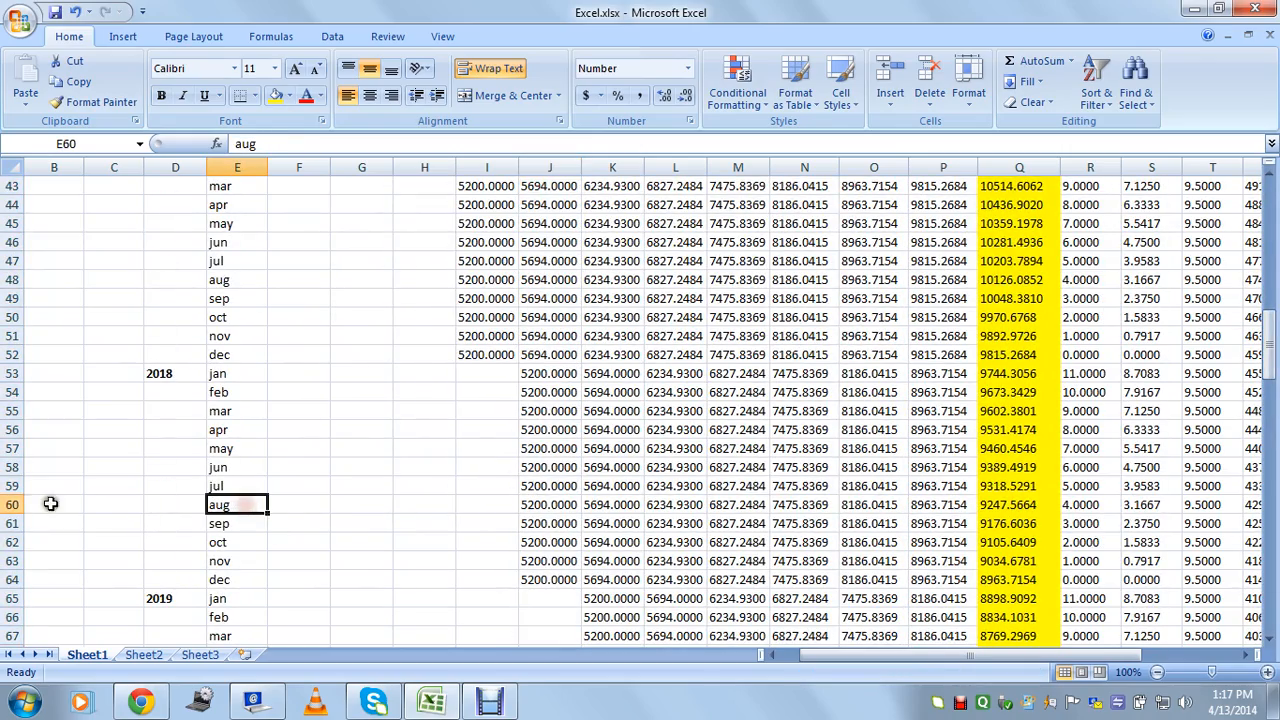
click(12, 505)
click(553, 506)
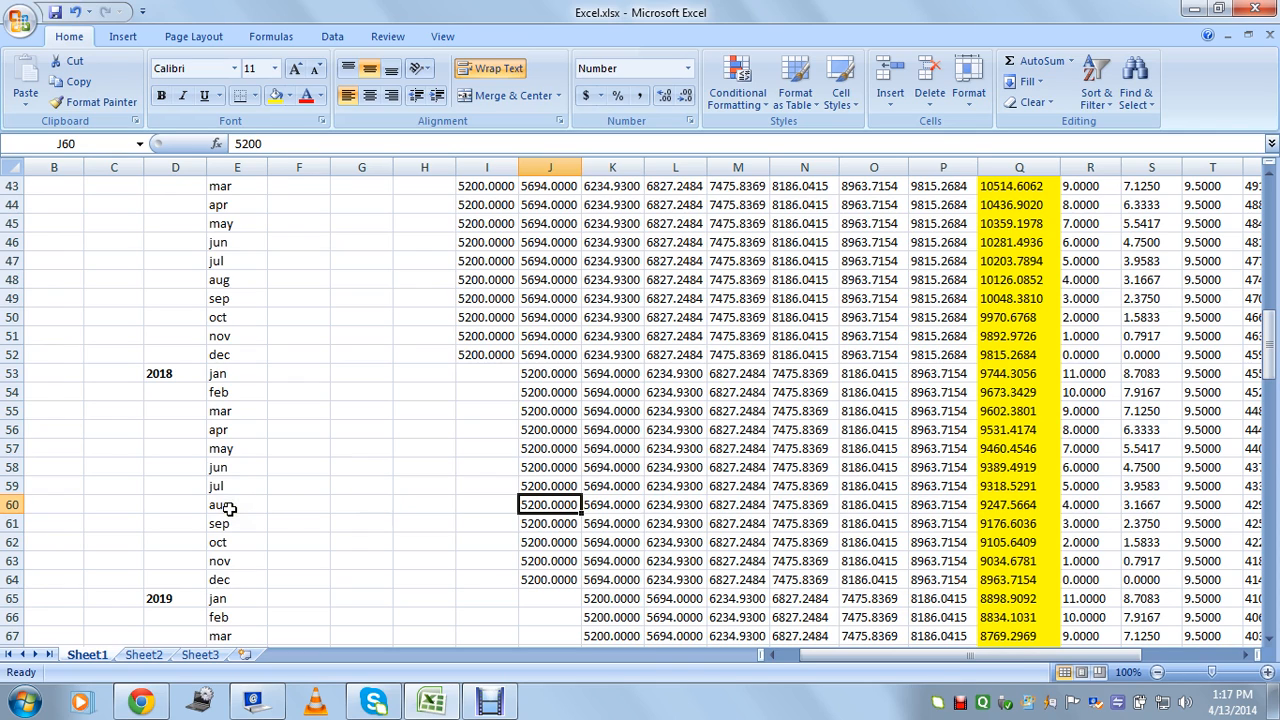
click(733, 509)
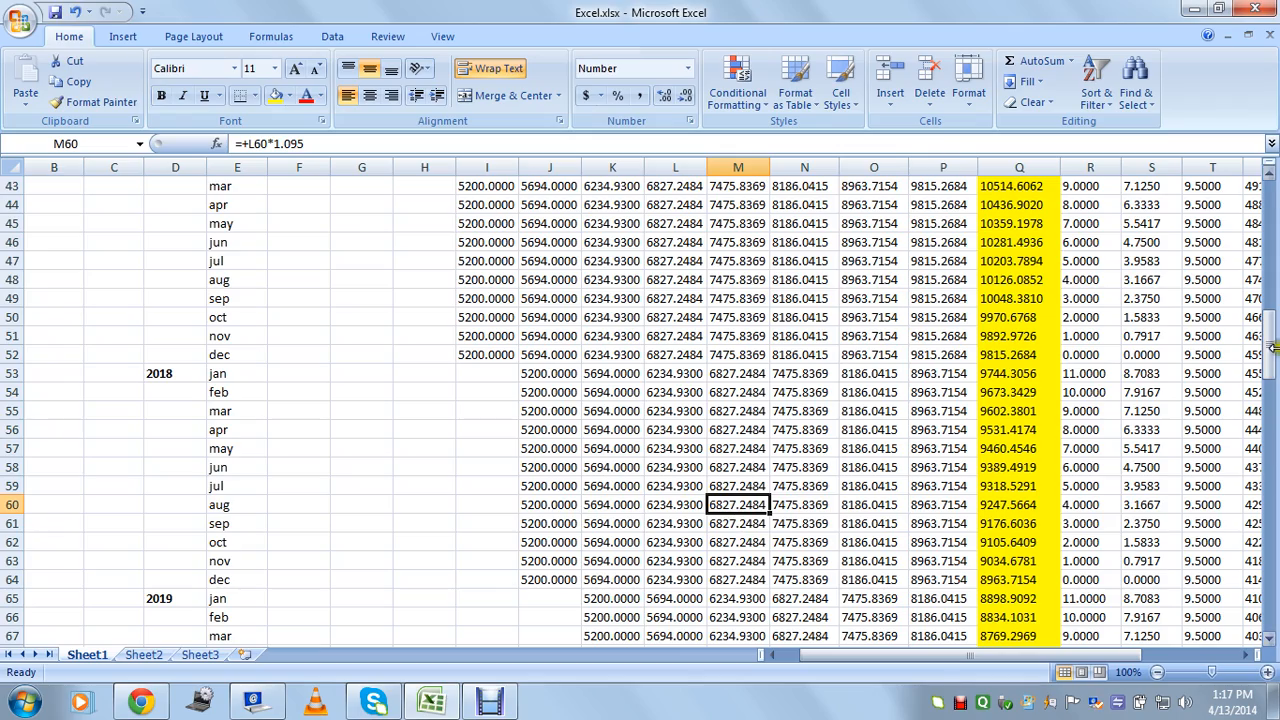
mouse_move(1272, 343)
mouse_down()
mouse_move(1272, 275)
mouse_move(1270, 345)
mouse_up()
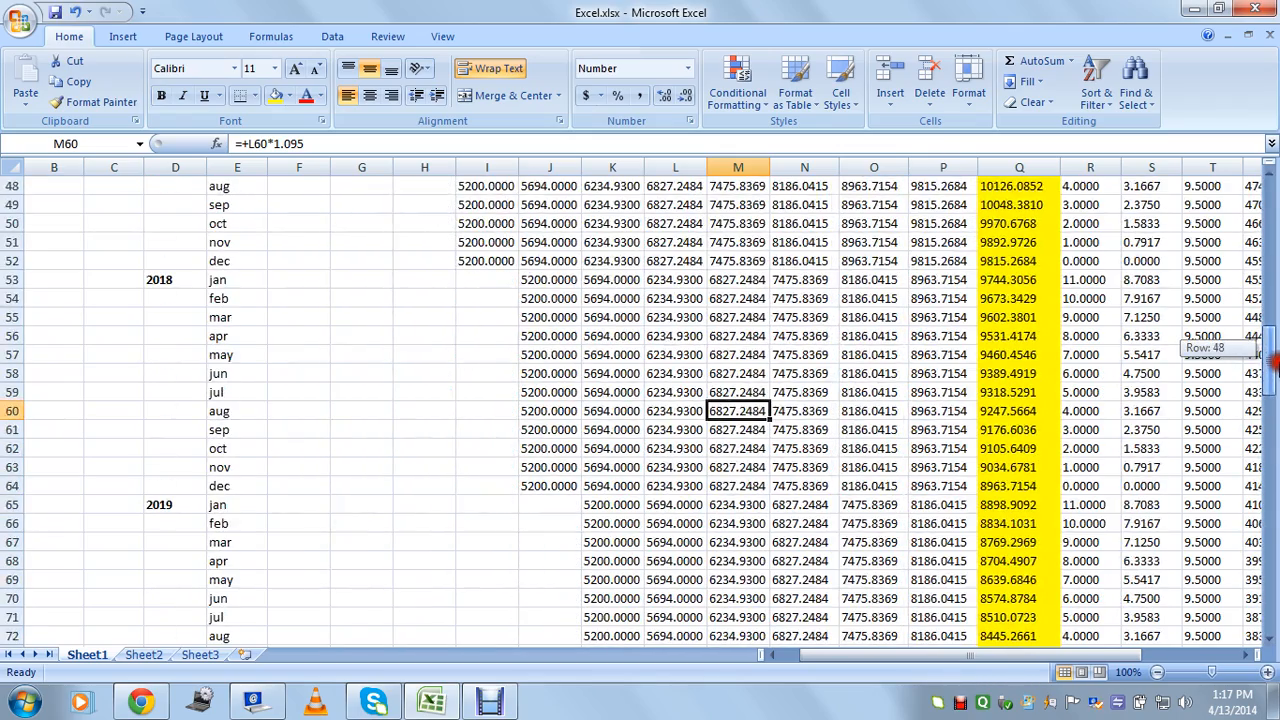
click(531, 411)
click(672, 416)
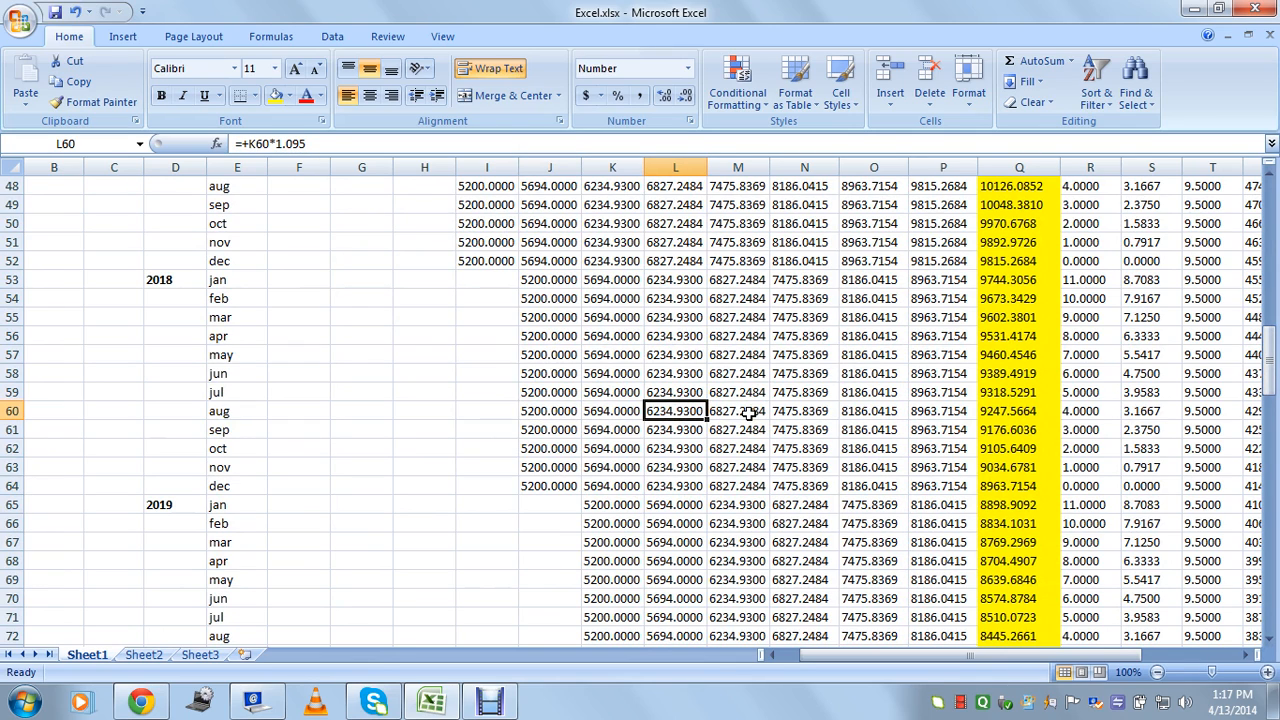
drag(1273, 386, 1273, 220)
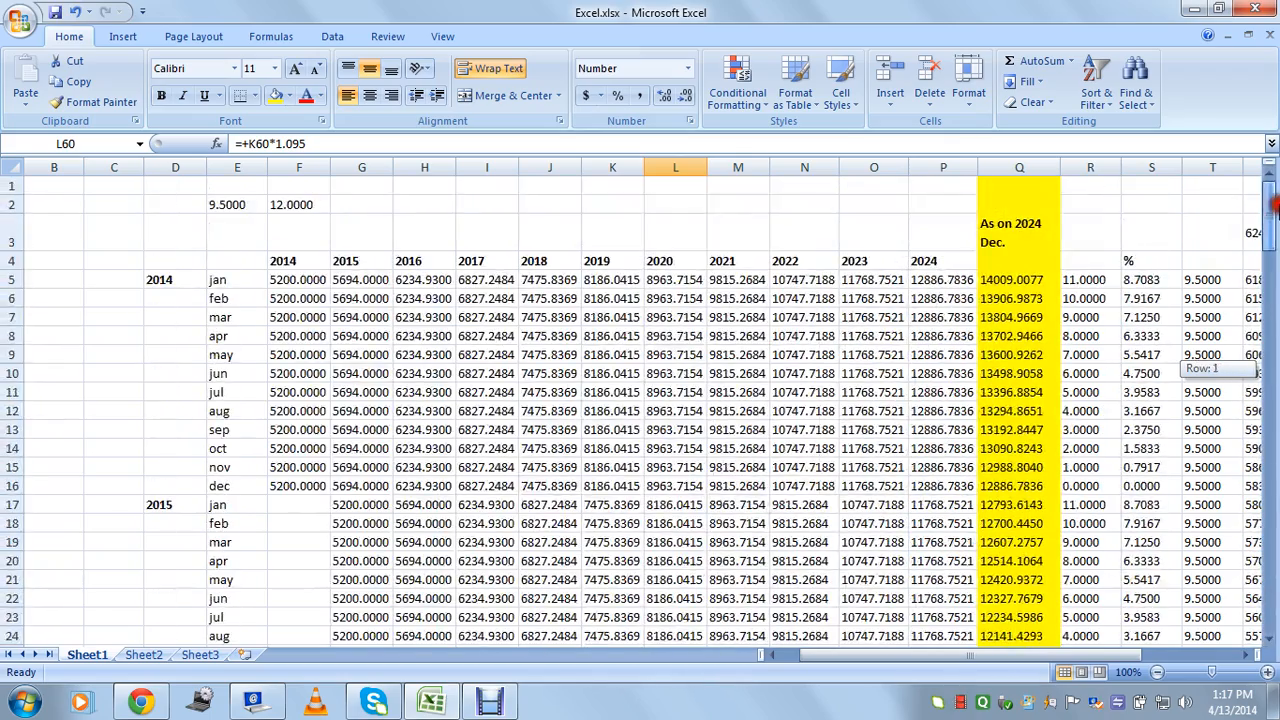
drag(300, 278, 371, 596)
click(373, 540)
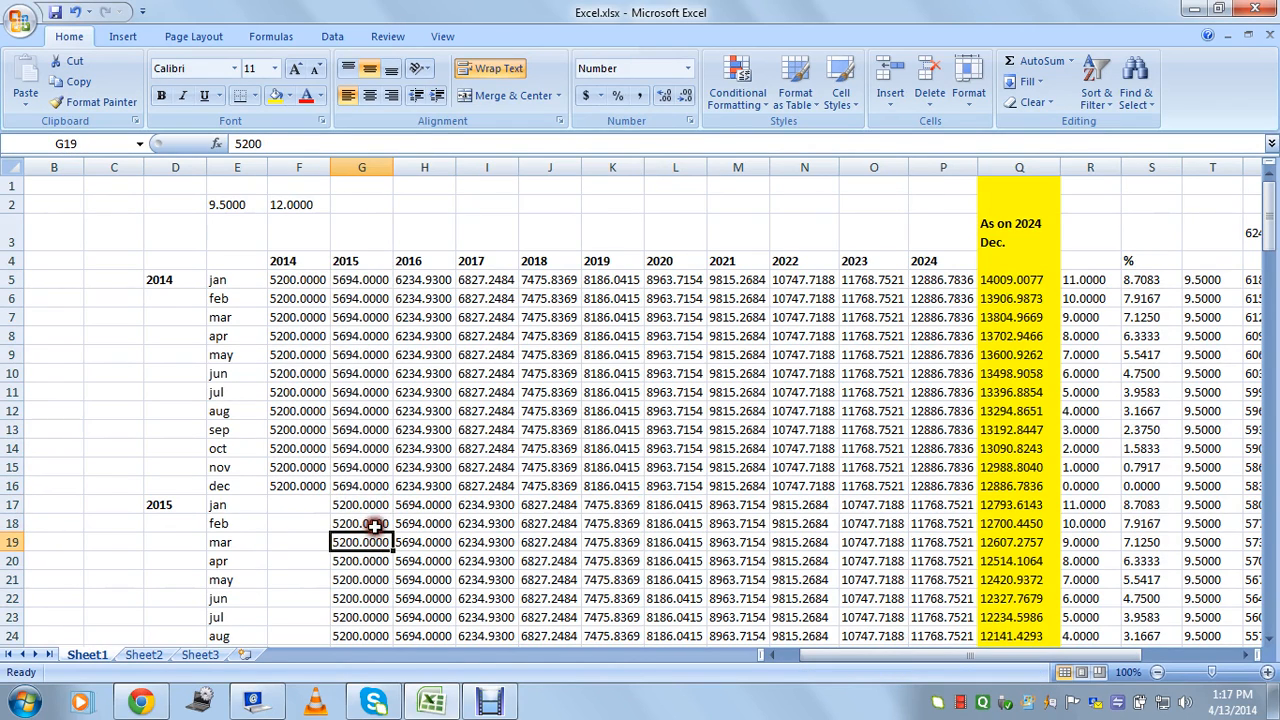
click(365, 281)
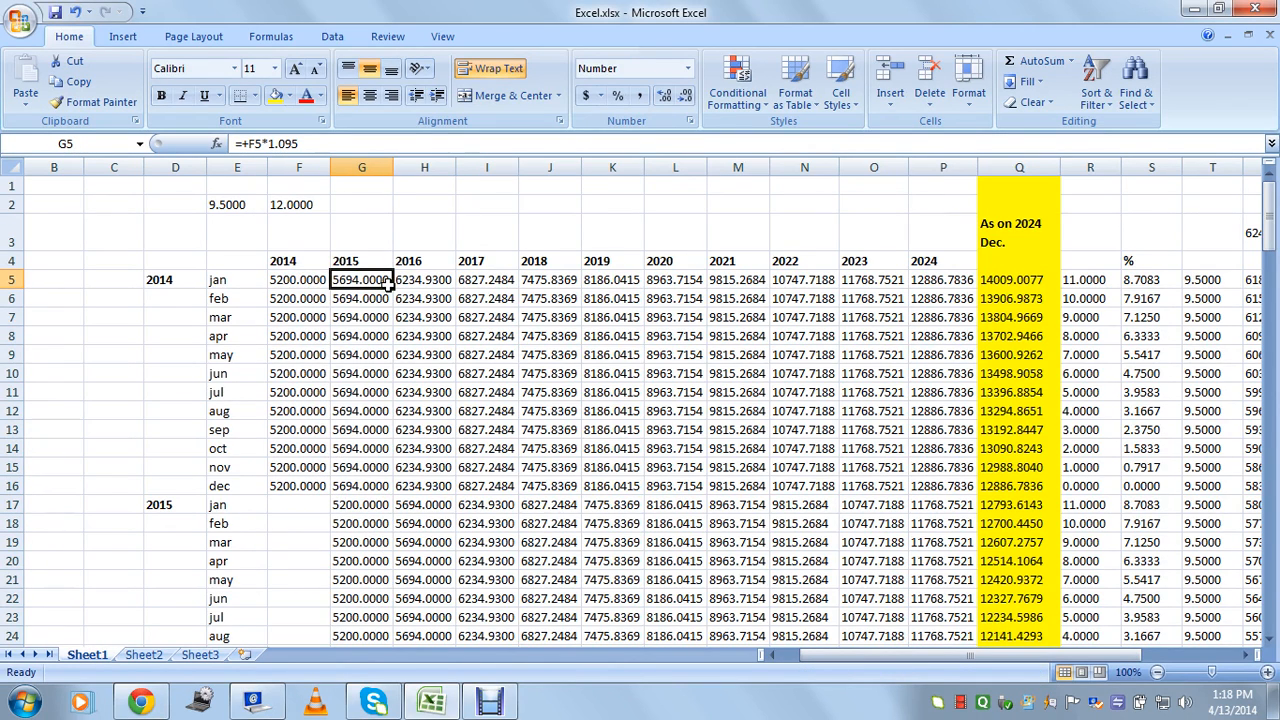
text(+)
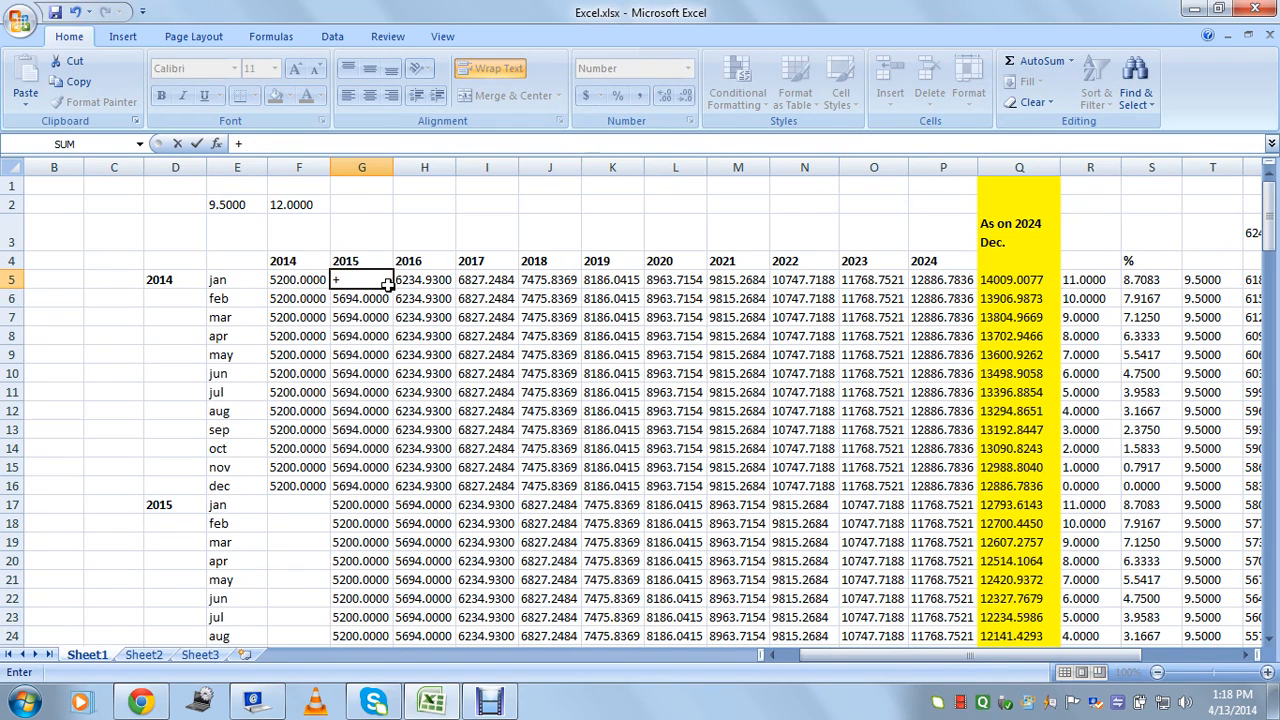
key(Left)
key(Return)
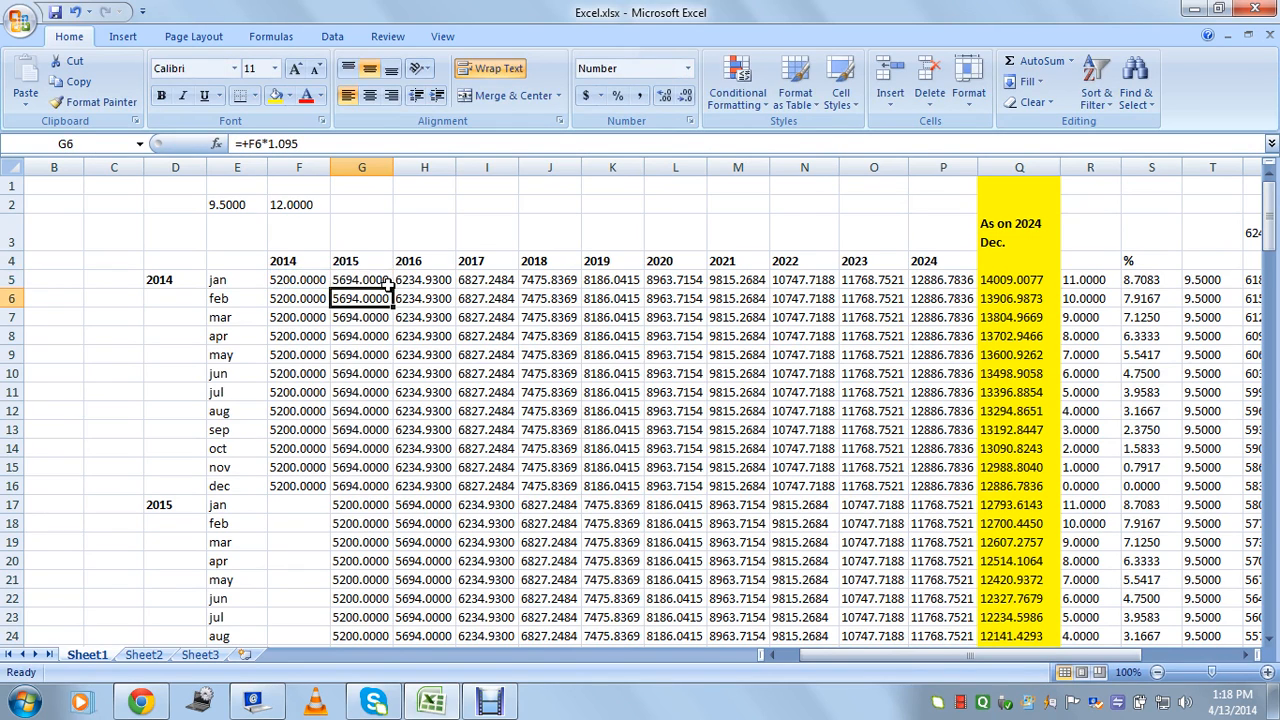
click(385, 283)
drag(405, 283, 932, 284)
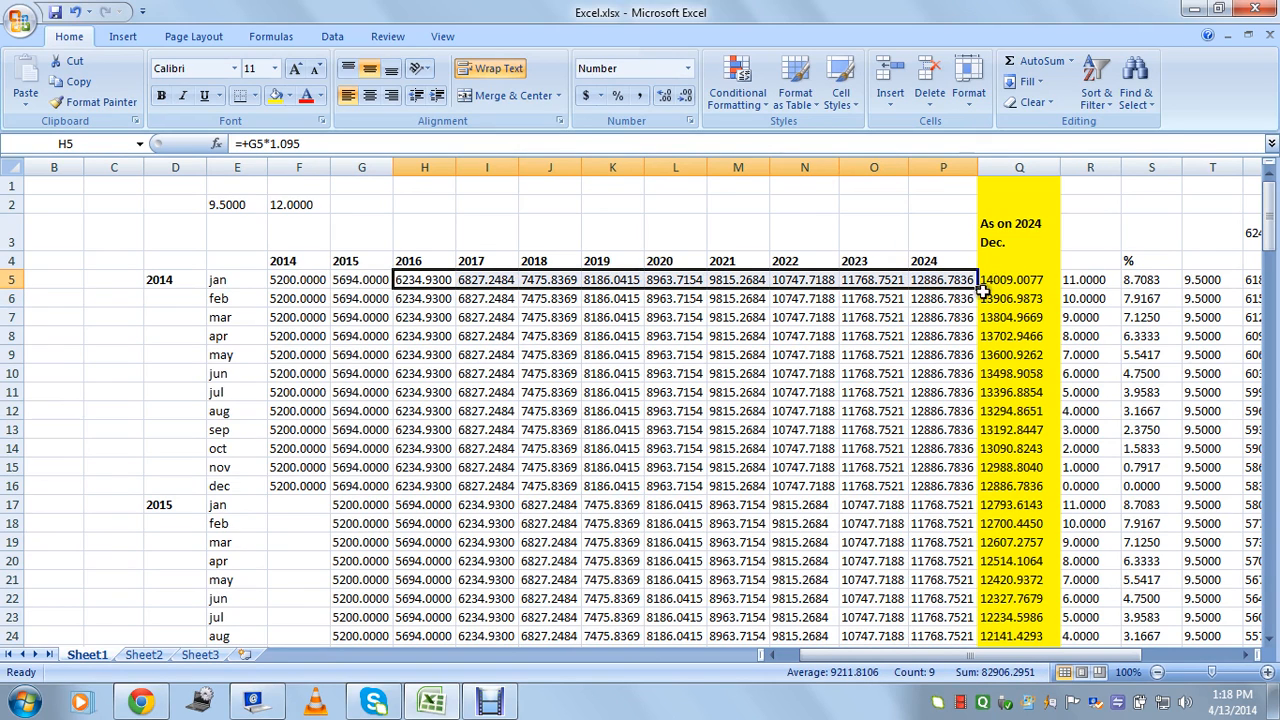
click(357, 284)
drag(357, 284, 950, 281)
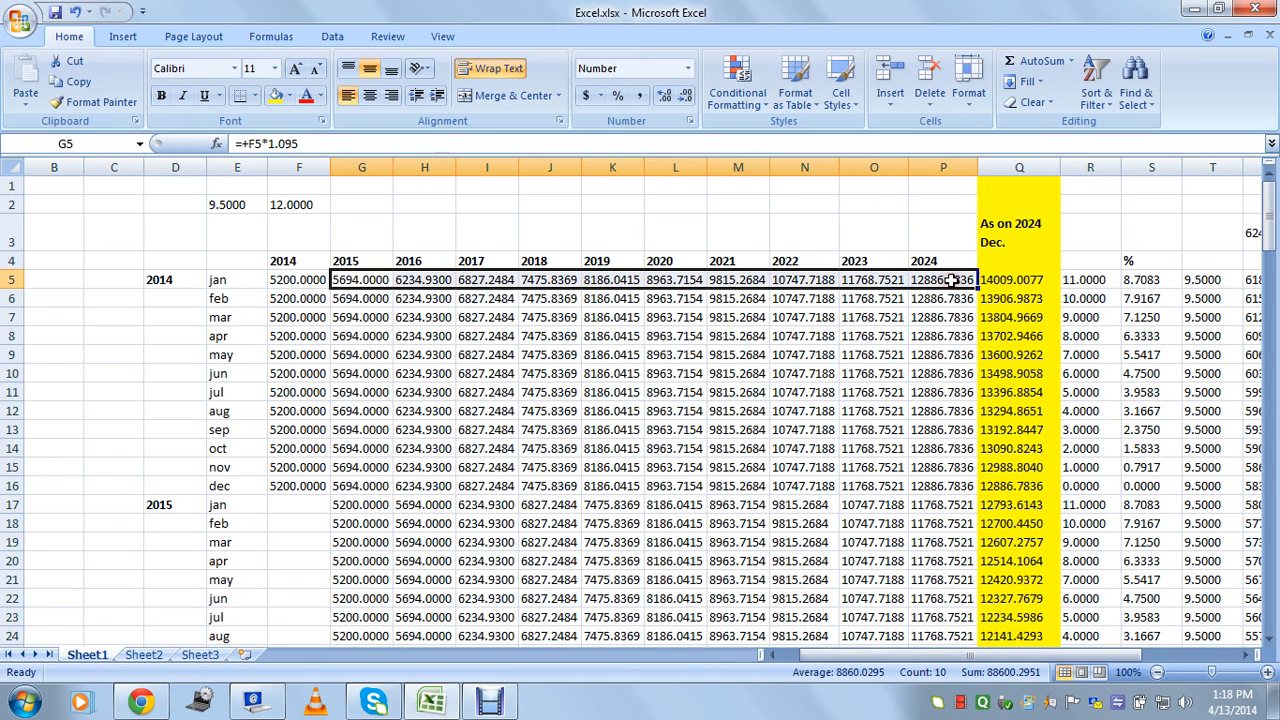
drag(345, 297, 343, 486)
drag(420, 510, 428, 552)
scroll(474, 500, down, 6)
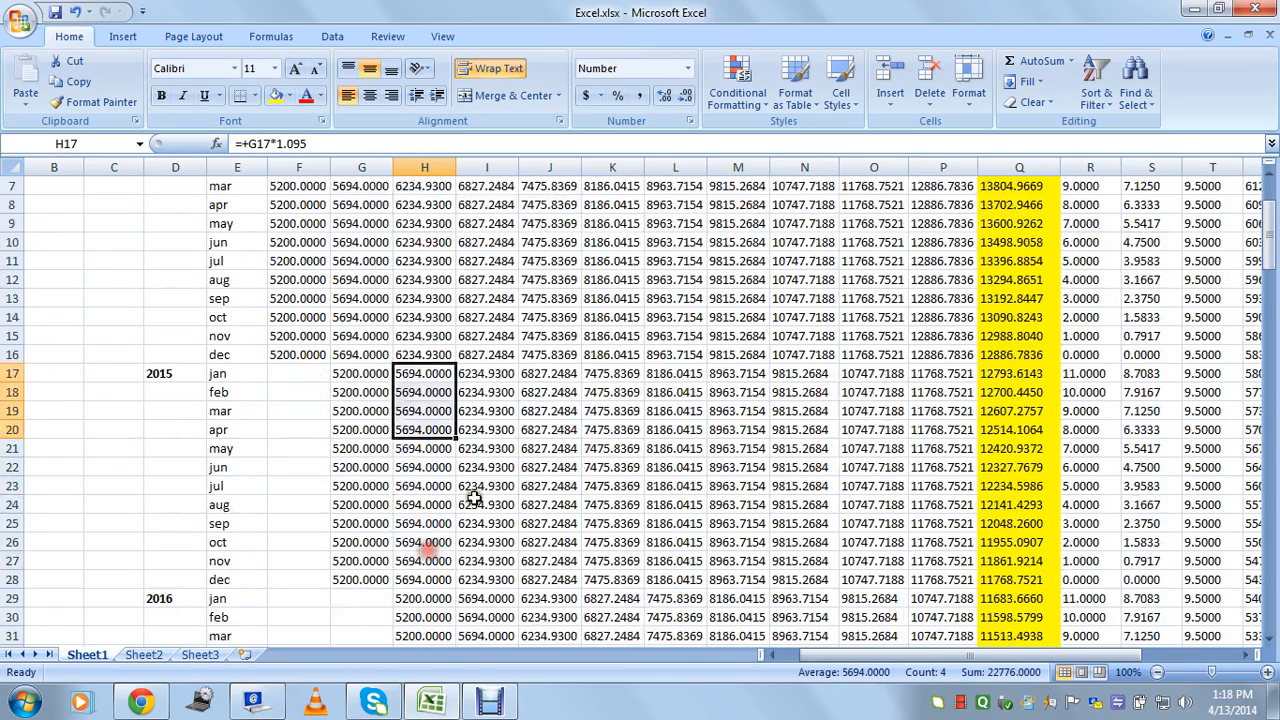
drag(476, 428, 476, 444)
click(476, 542)
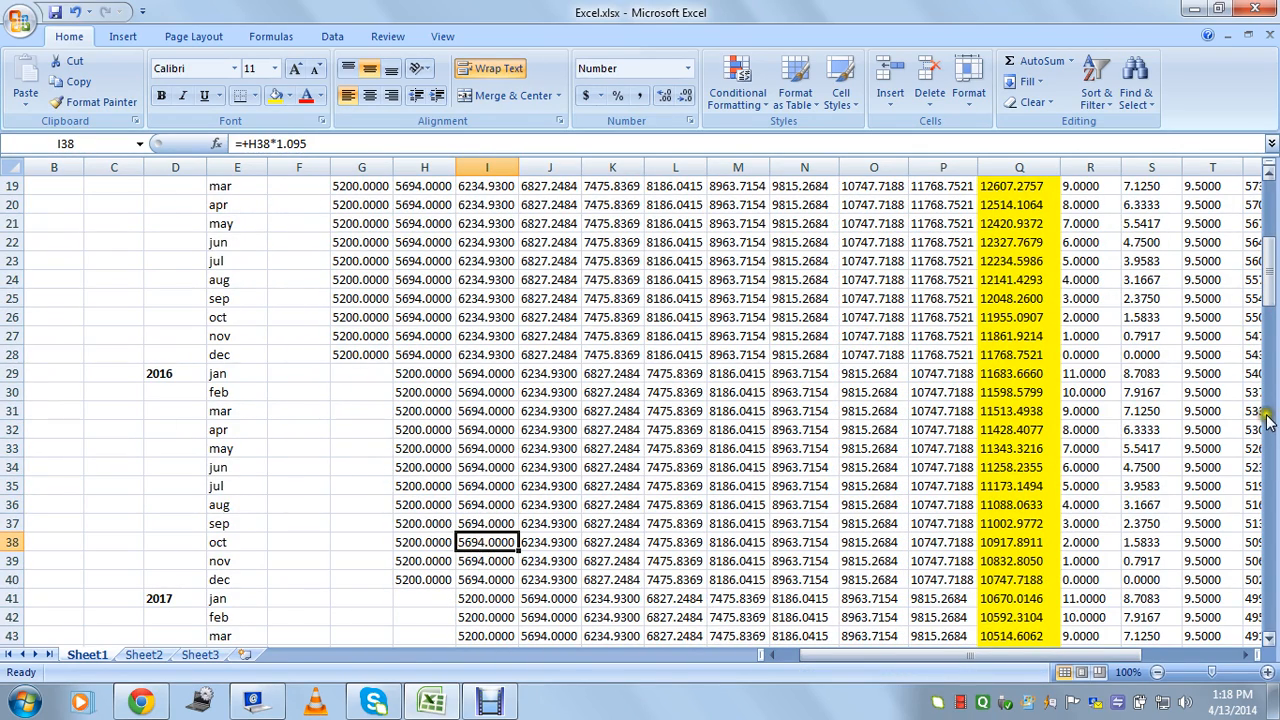
drag(1272, 295, 1272, 278)
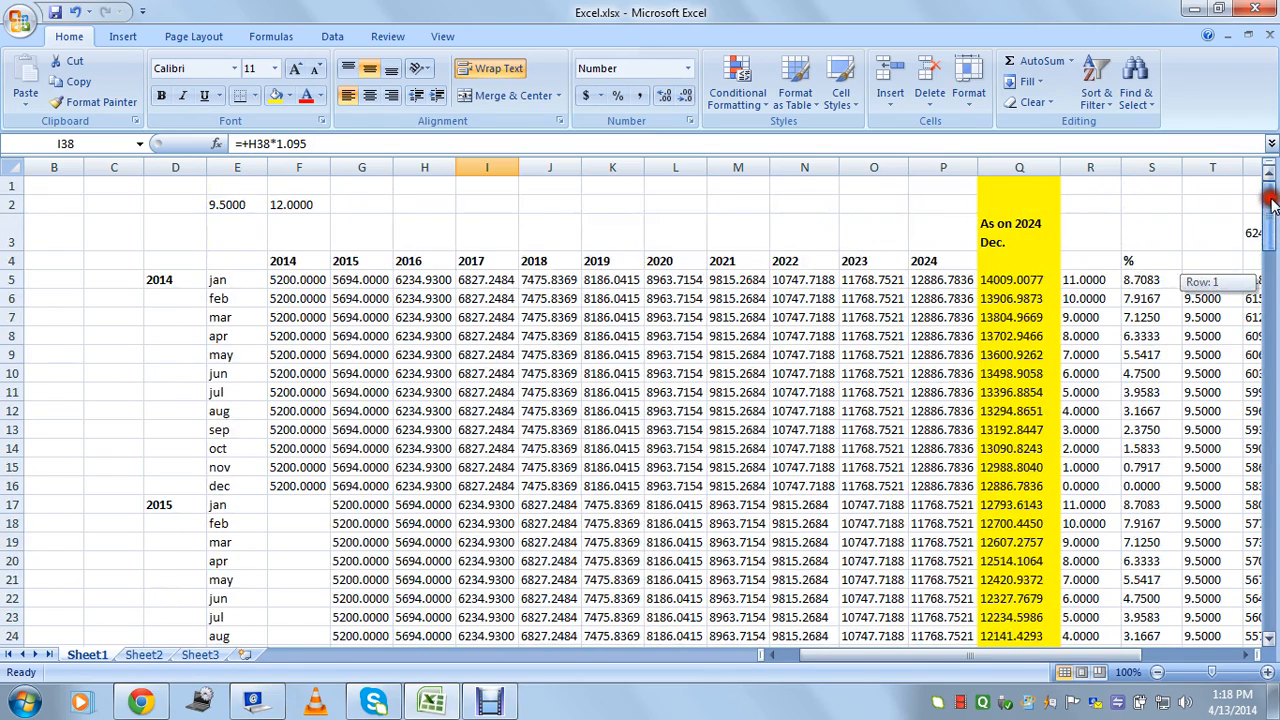
click(1008, 284)
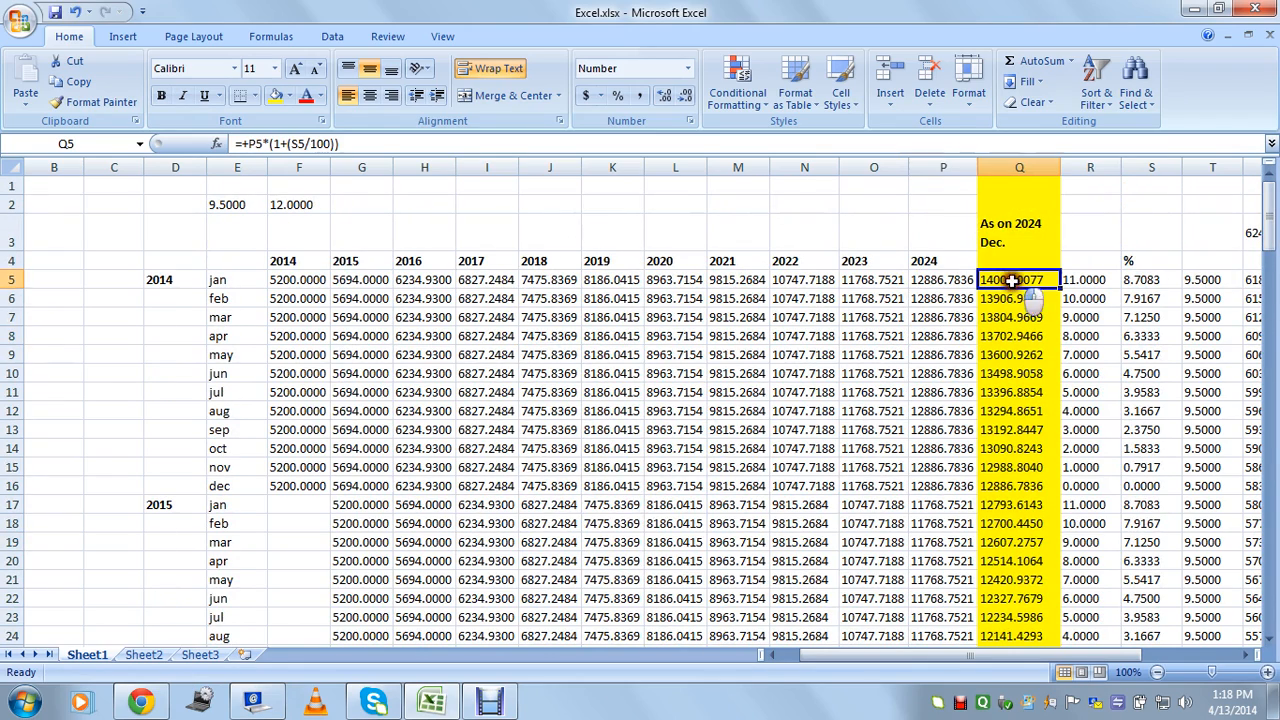
click(1092, 283)
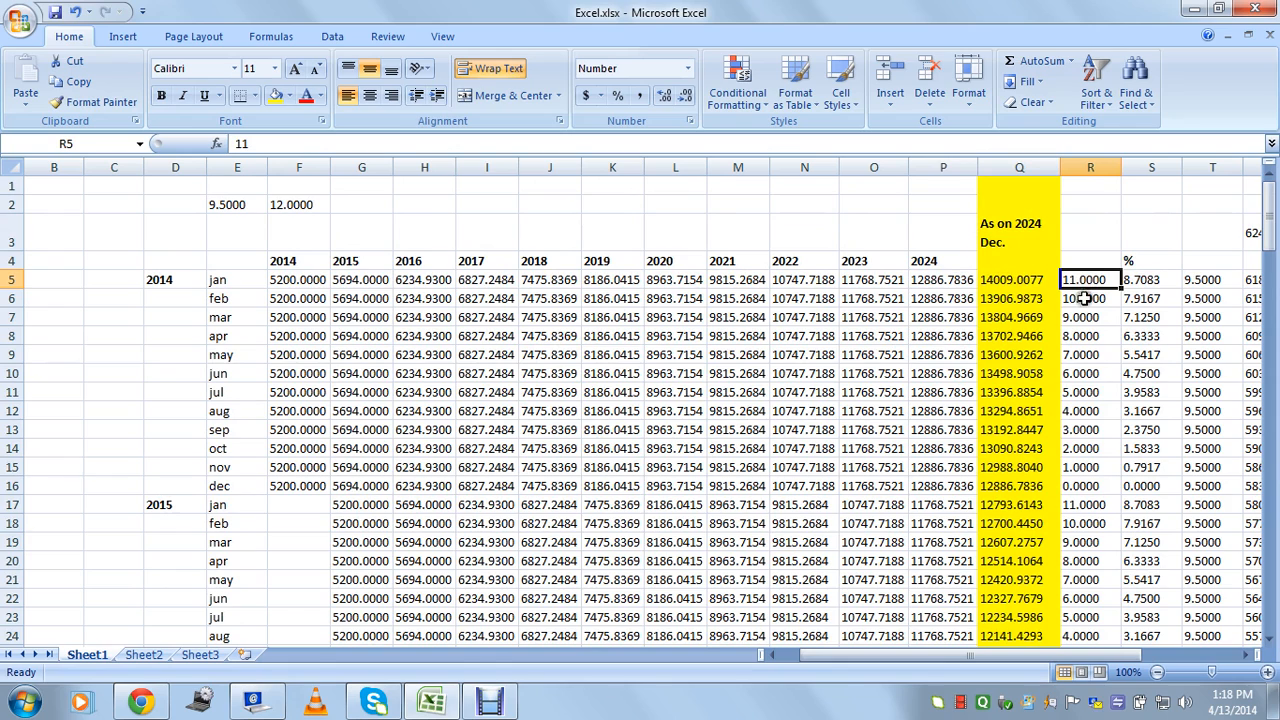
drag(1082, 281, 1080, 484)
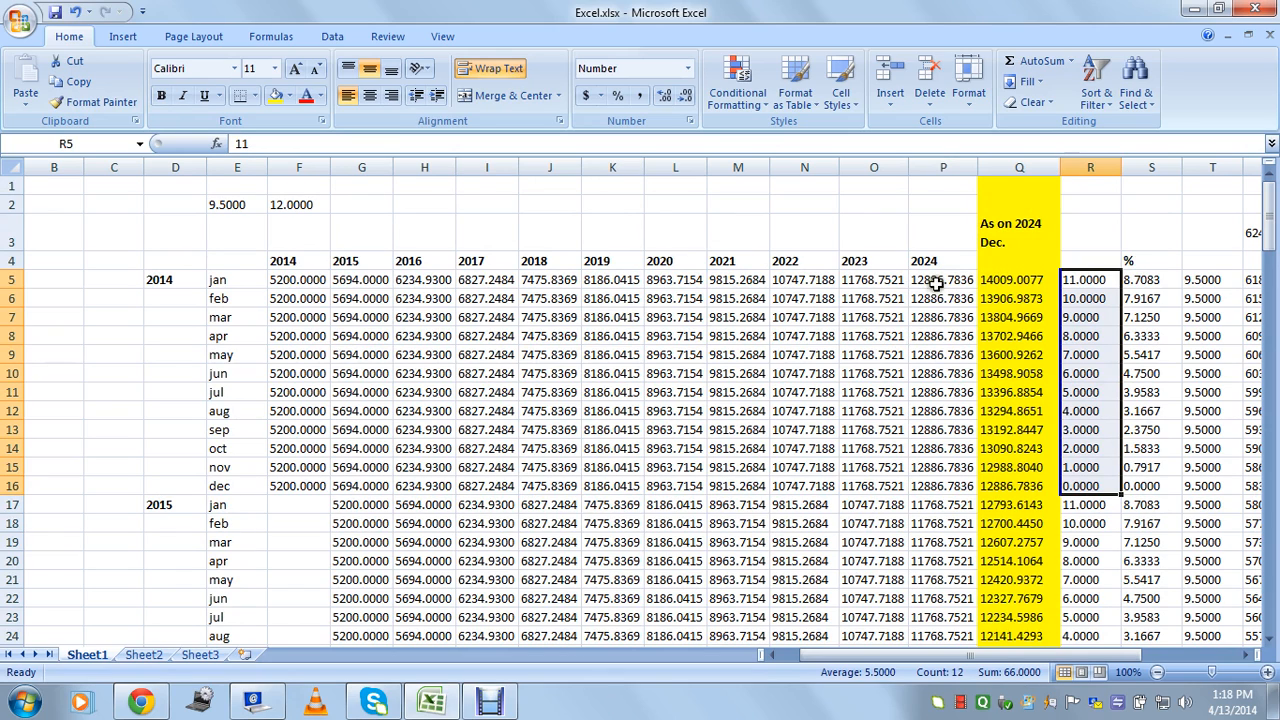
click(1009, 283)
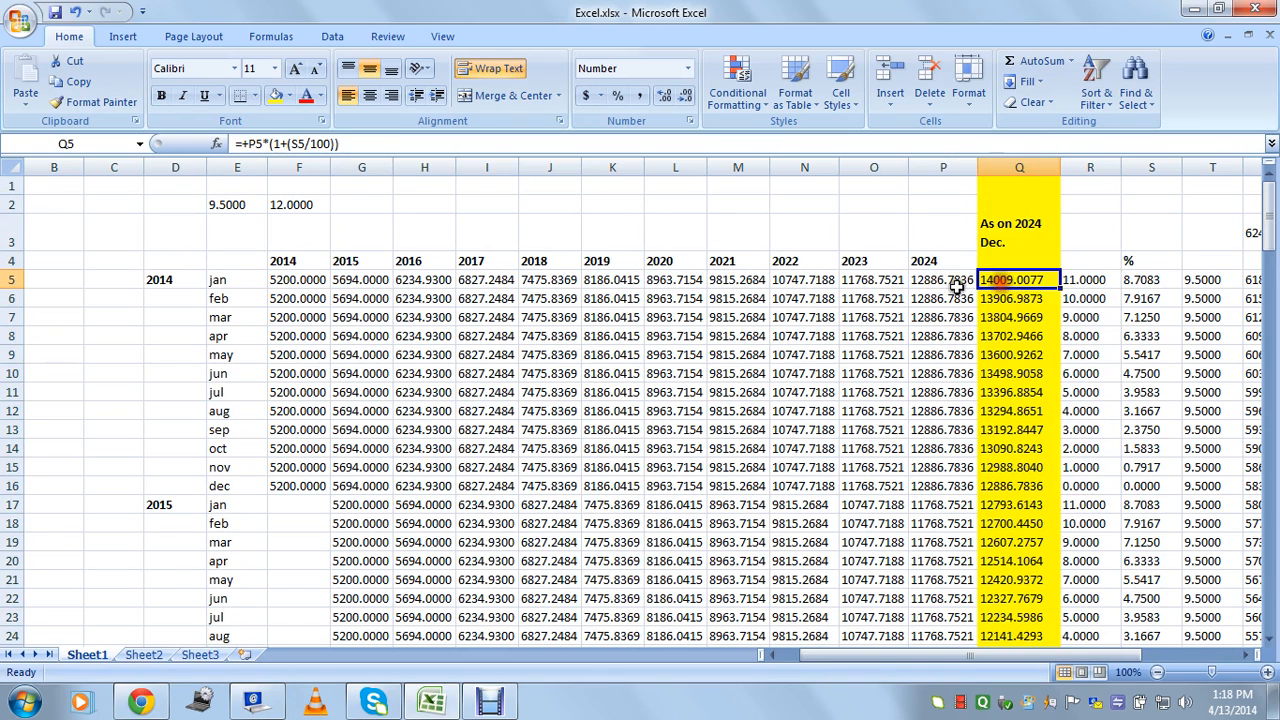
click(945, 283)
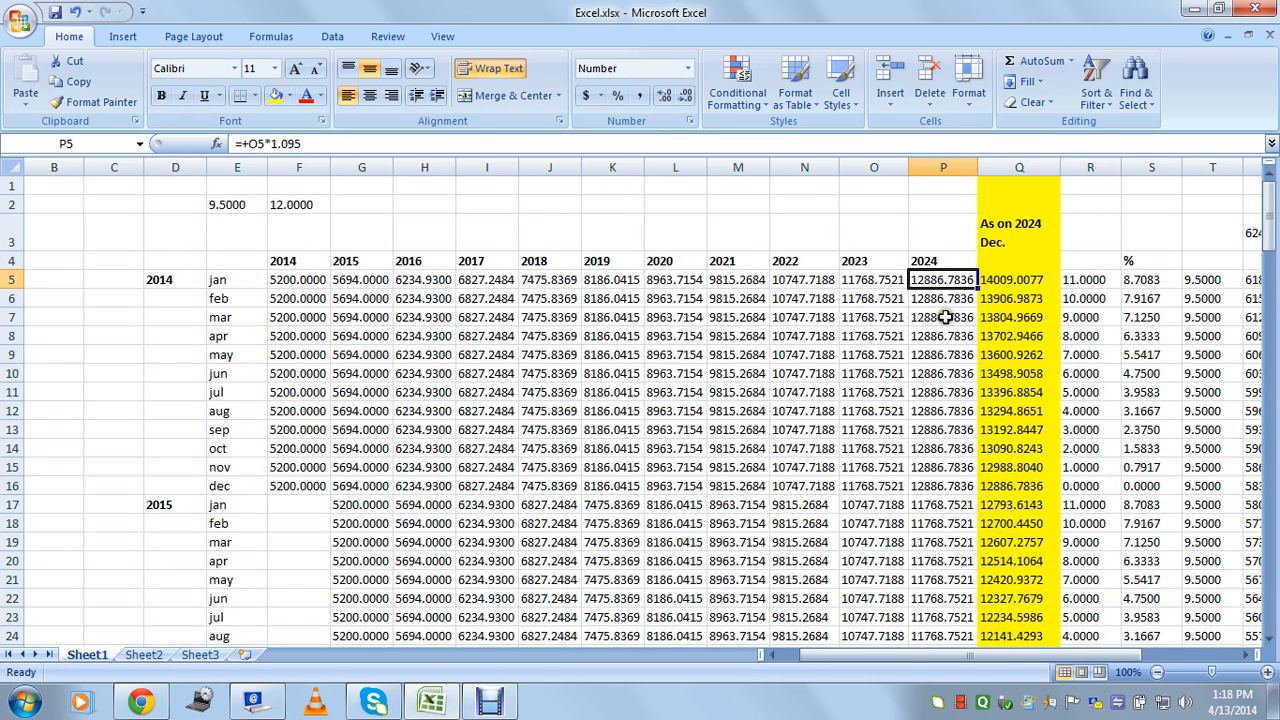
click(940, 299)
click(1014, 297)
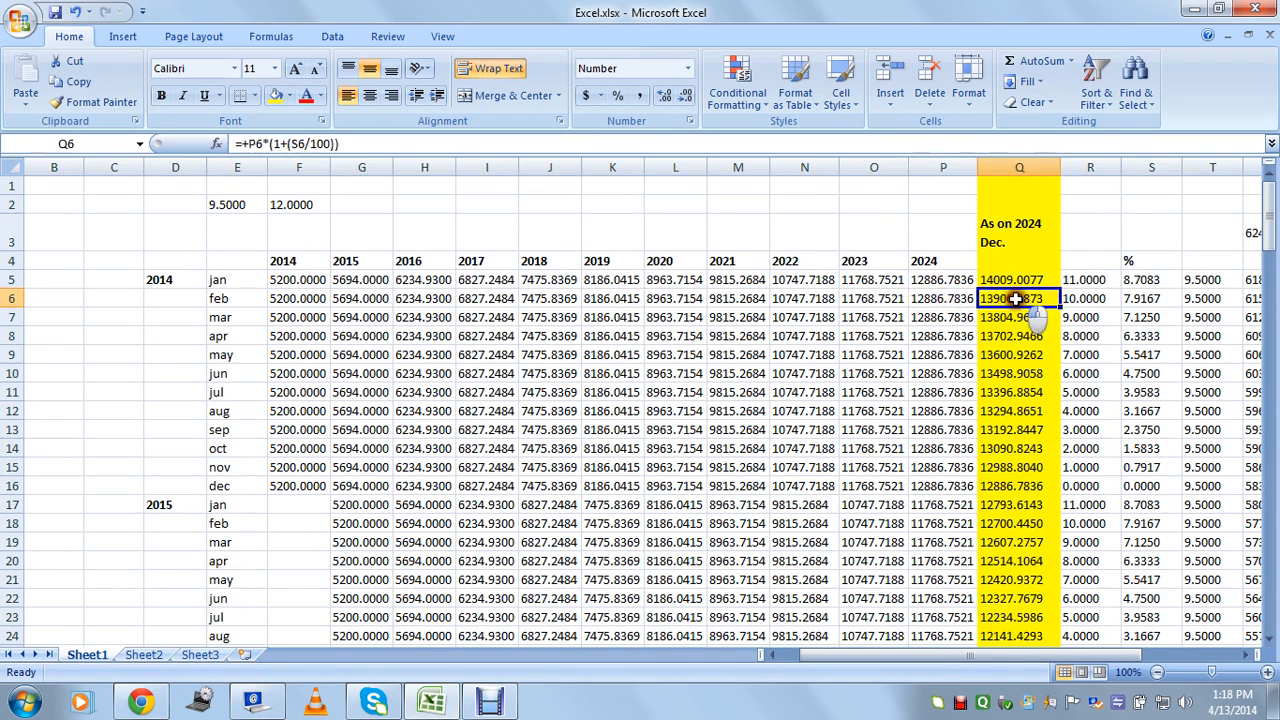
click(1079, 298)
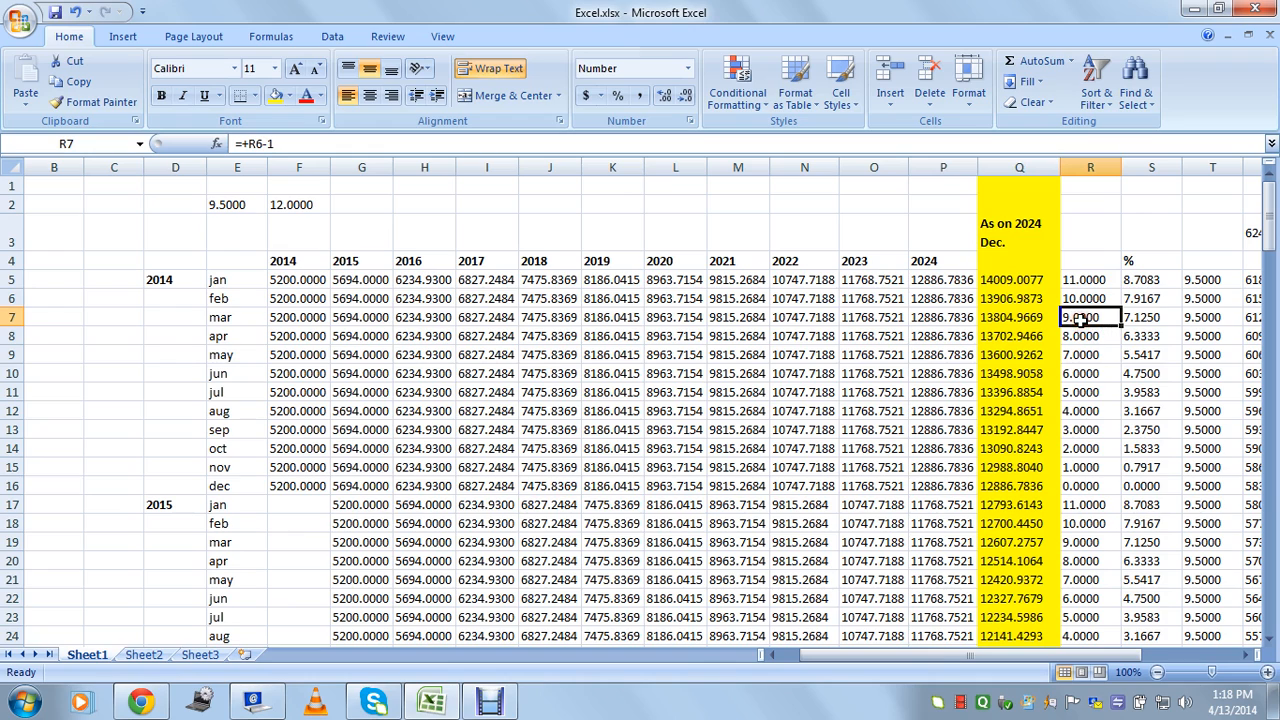
click(1082, 296)
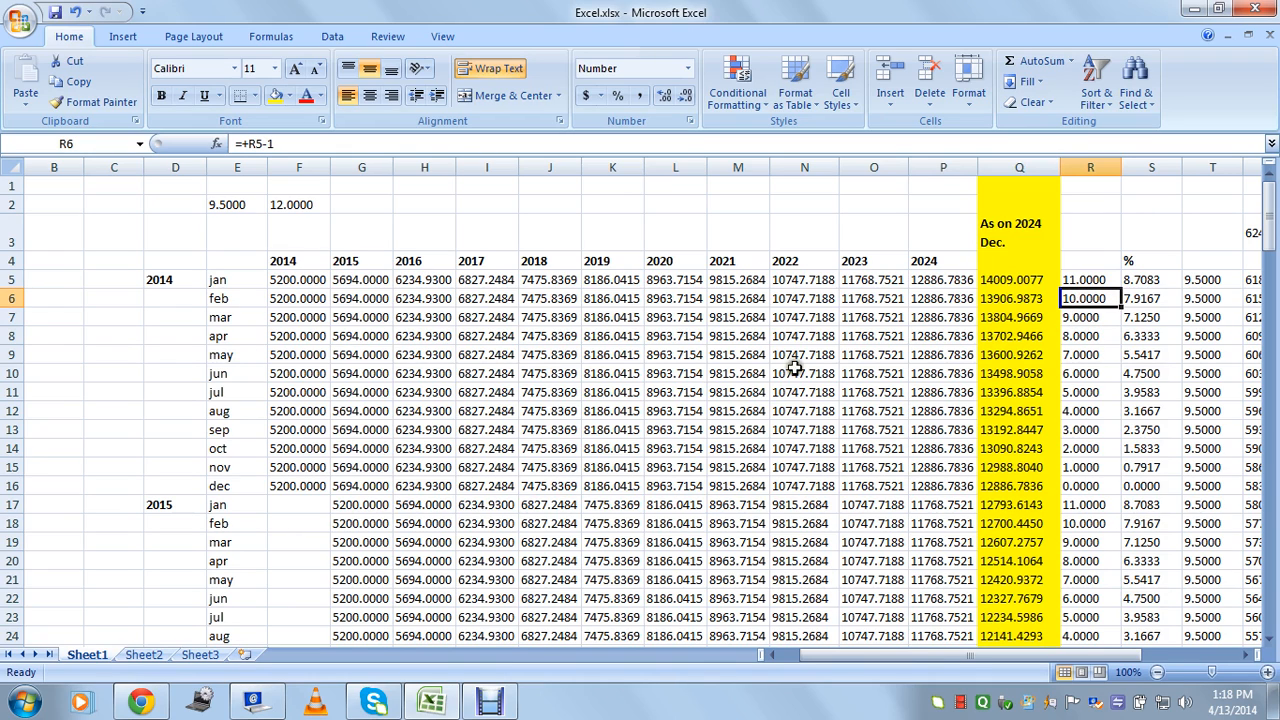
click(240, 356)
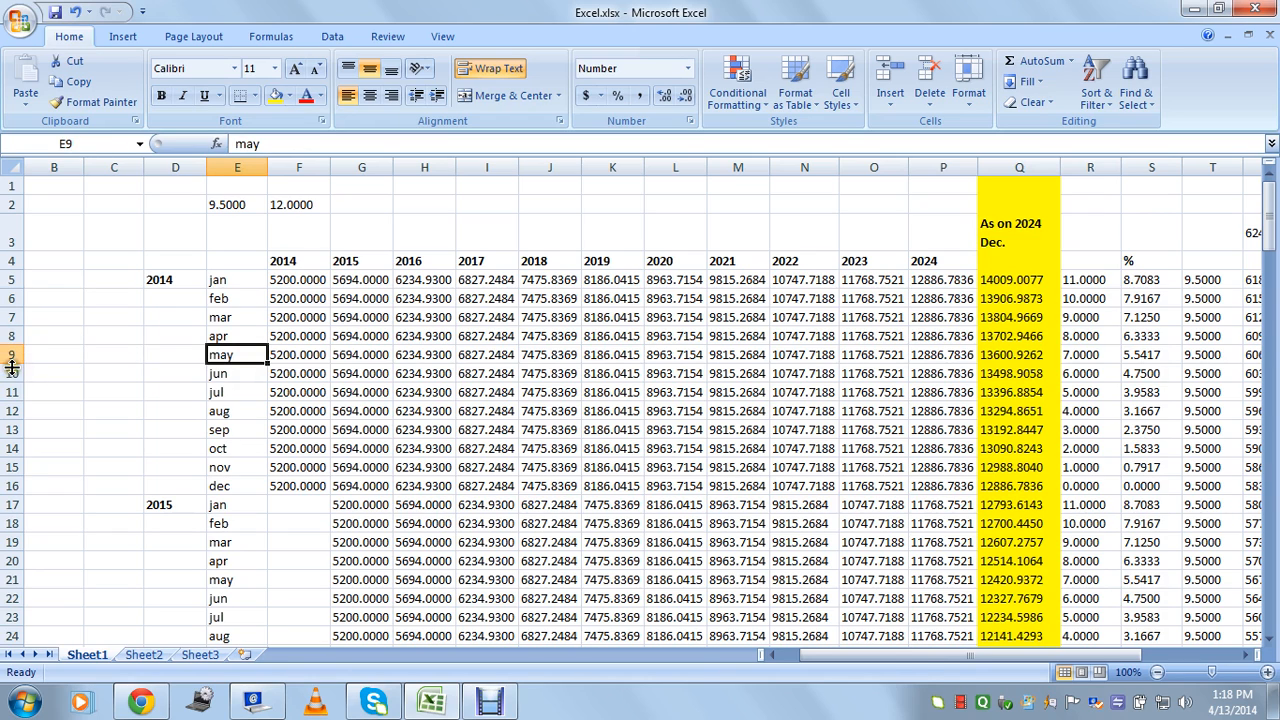
click(8, 355)
click(1086, 356)
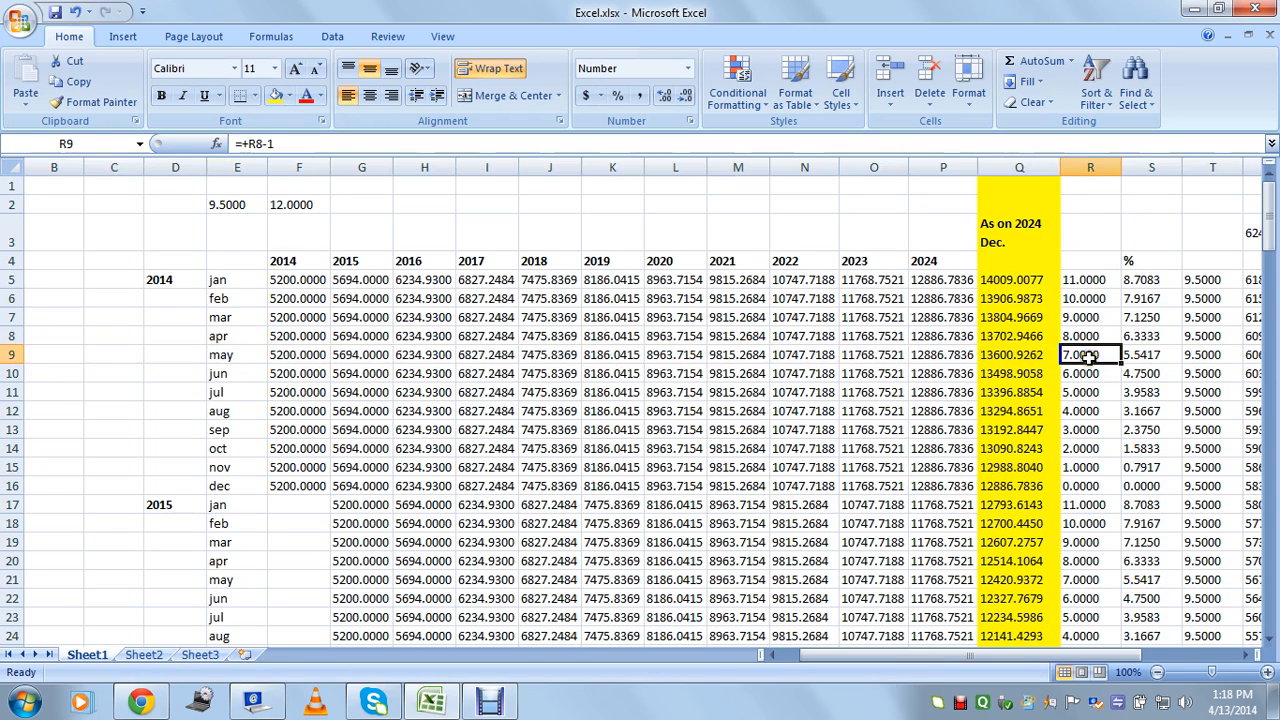
drag(1080, 282, 1086, 486)
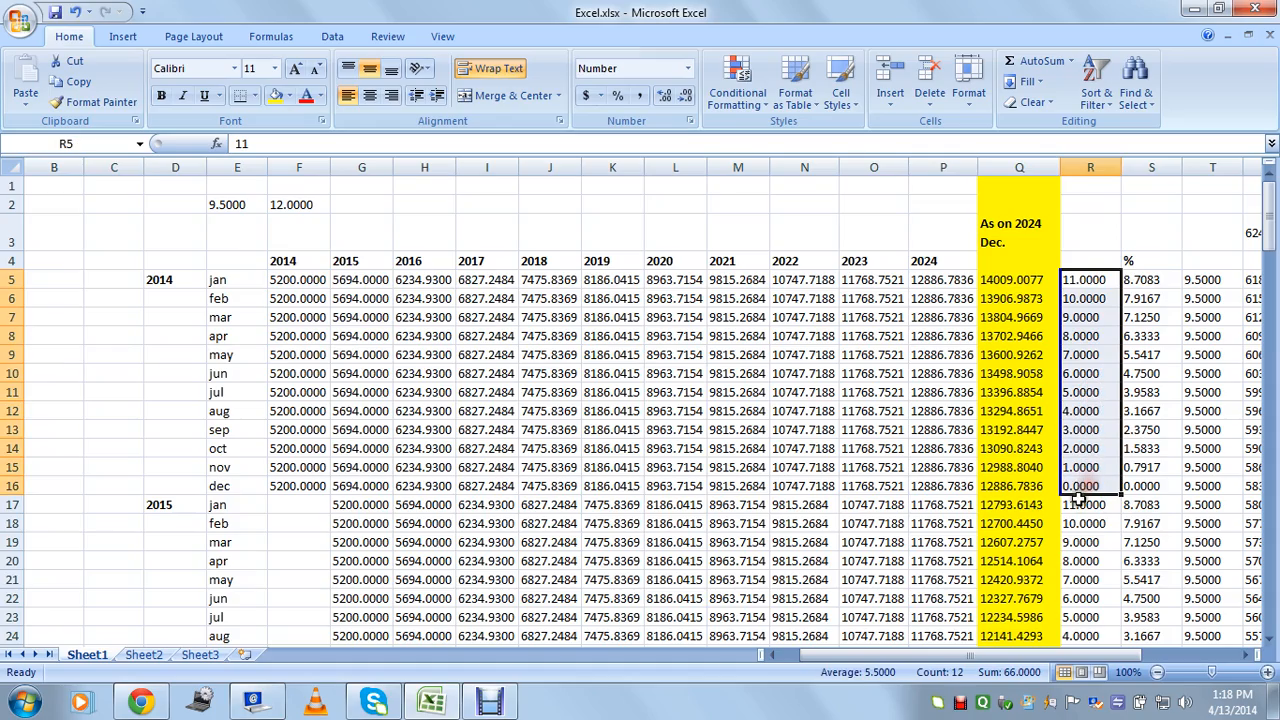
drag(1268, 210, 1275, 402)
drag(1078, 430, 1090, 630)
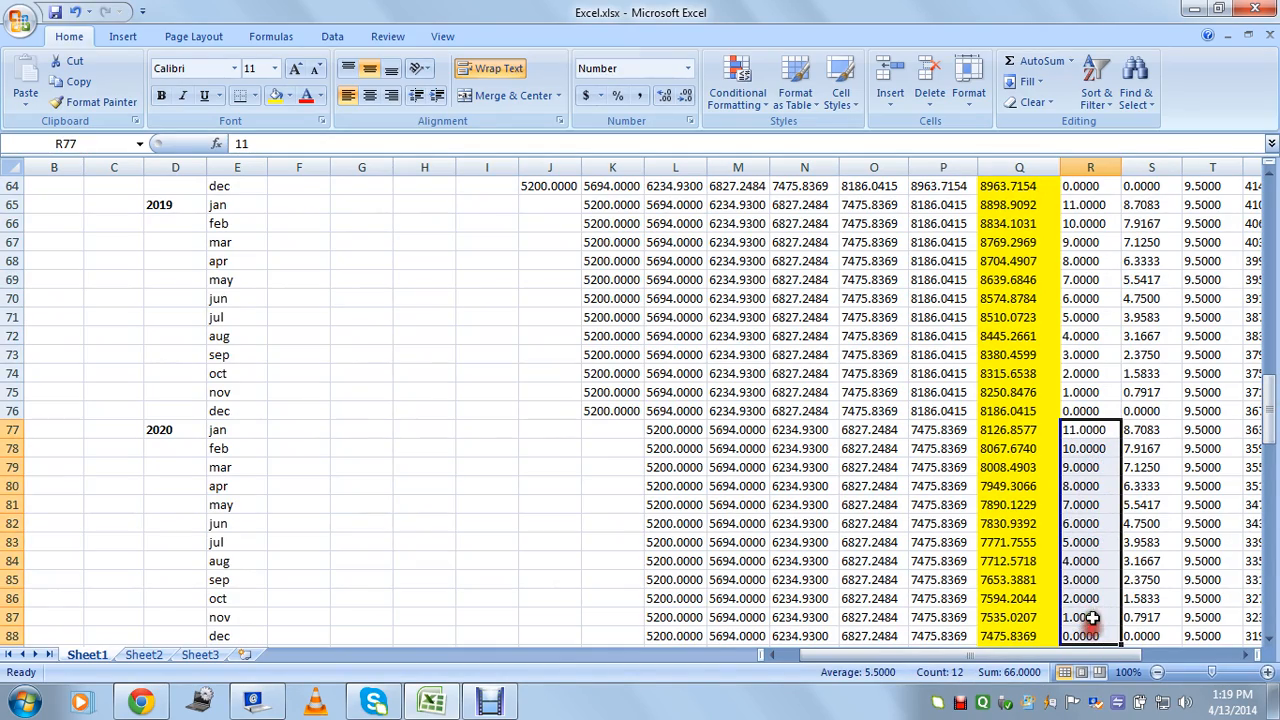
drag(1275, 428, 1262, 205)
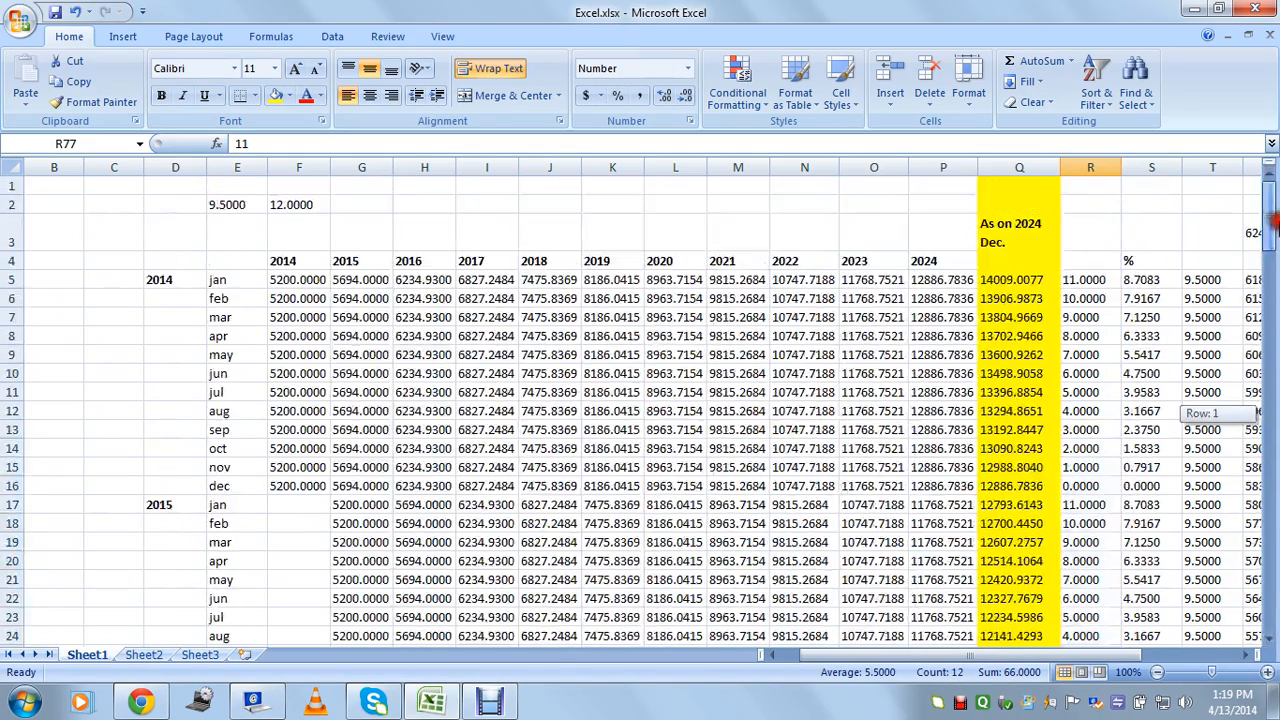
click(1102, 278)
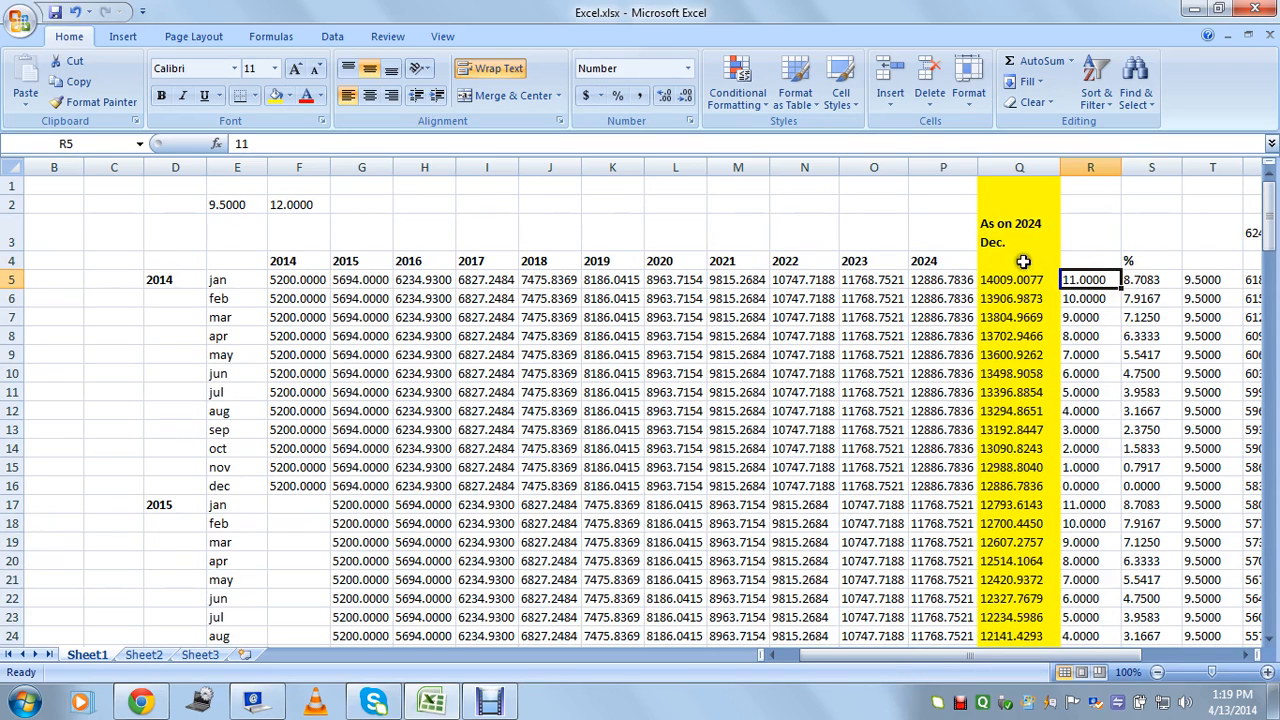
click(1145, 280)
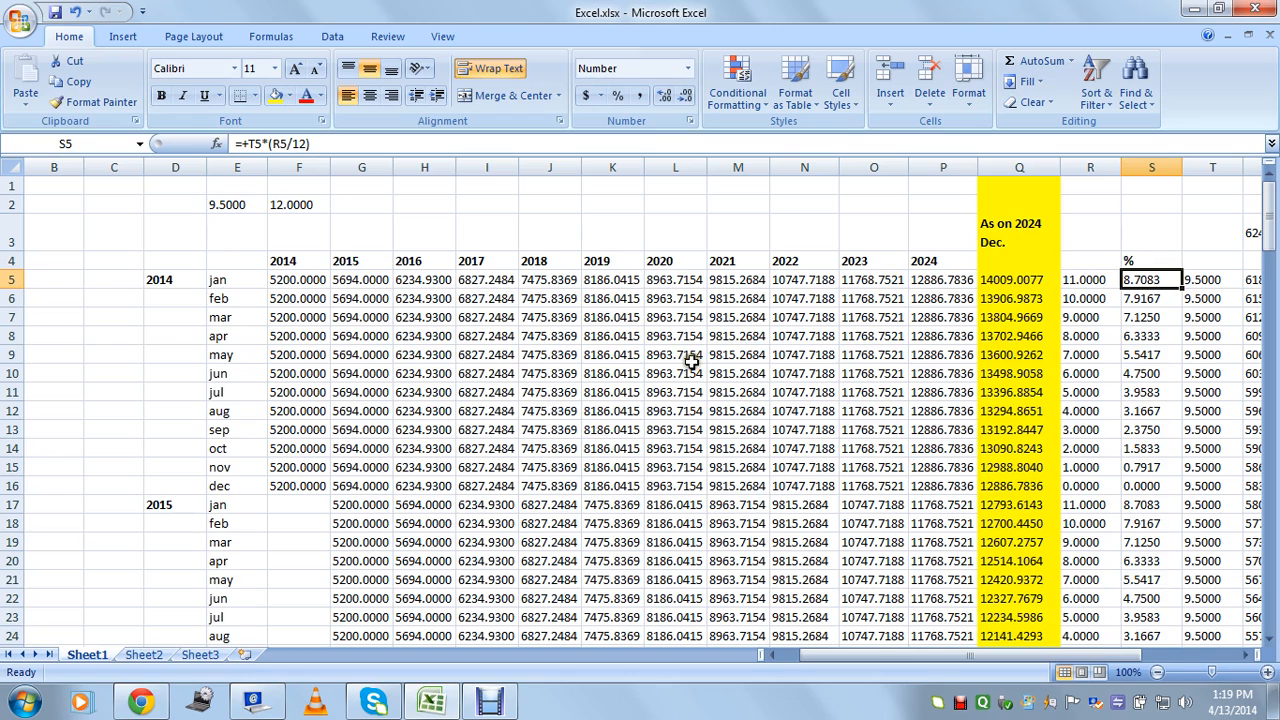
click(288, 374)
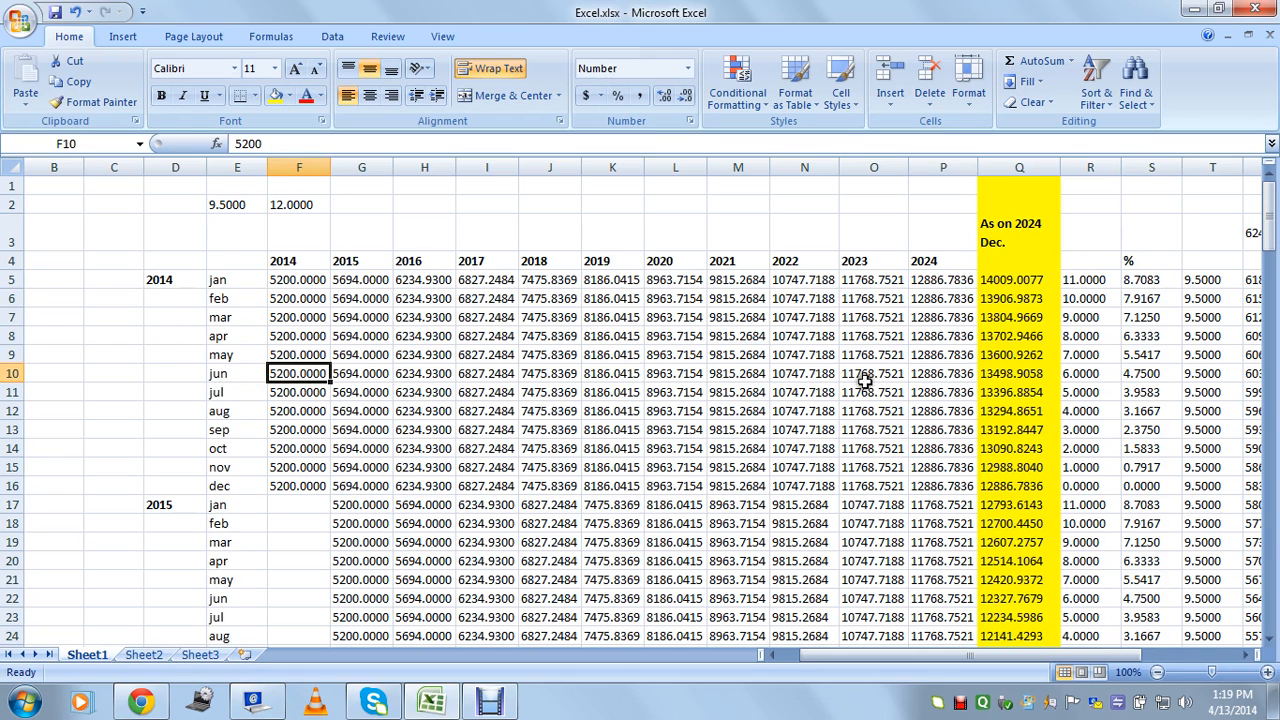
Review the 9.5% growth, 'As on 2024 Dec.' and months-remaining formulas for June in row 10.
click(935, 375)
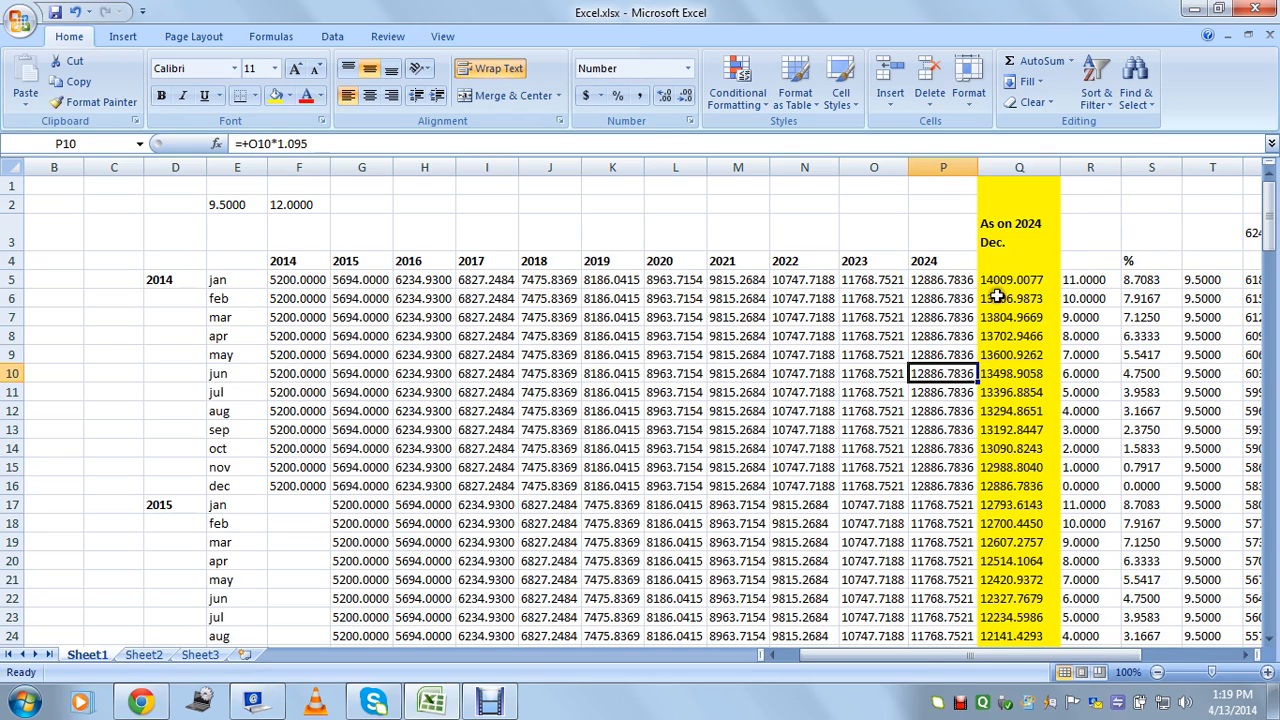
click(1000, 376)
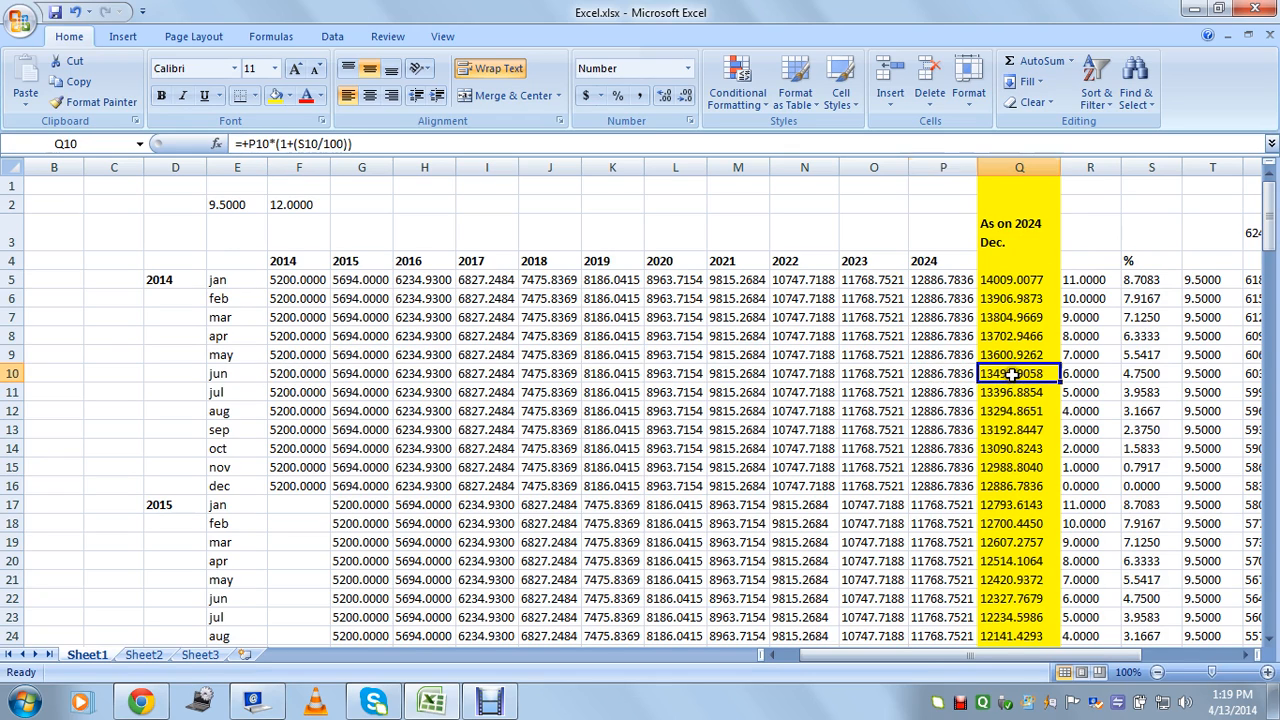
click(1095, 376)
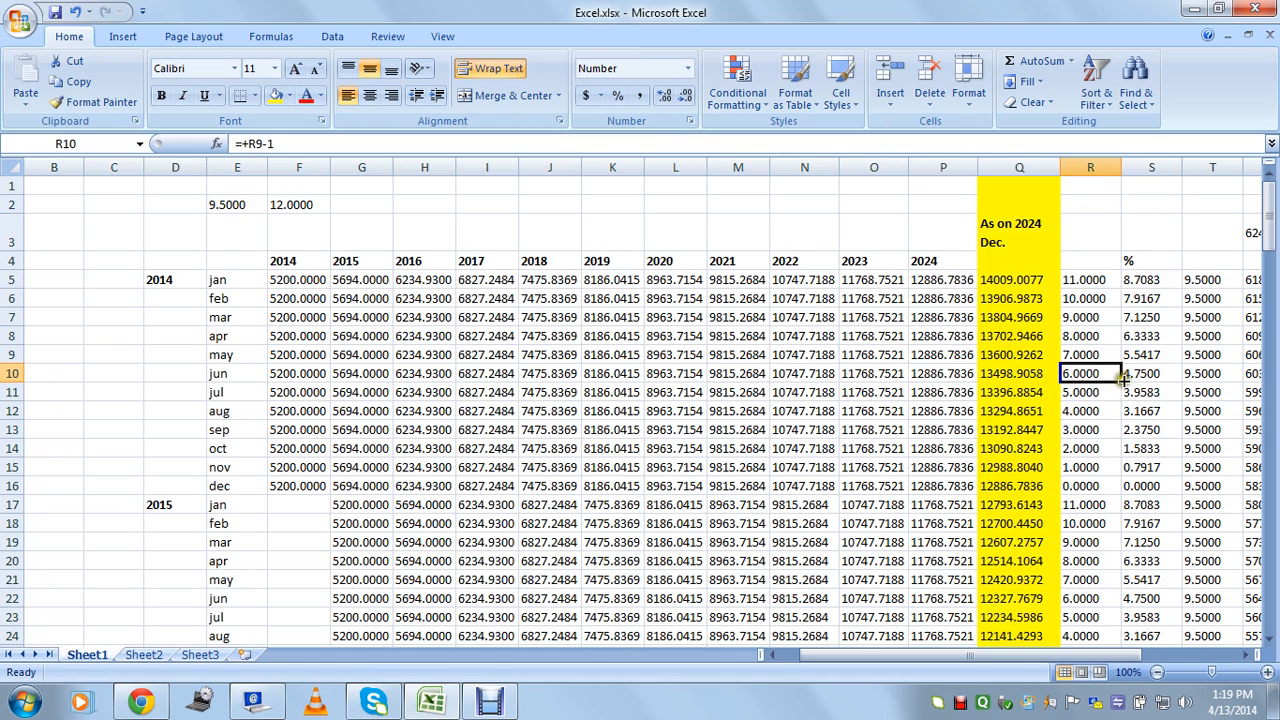
click(1025, 373)
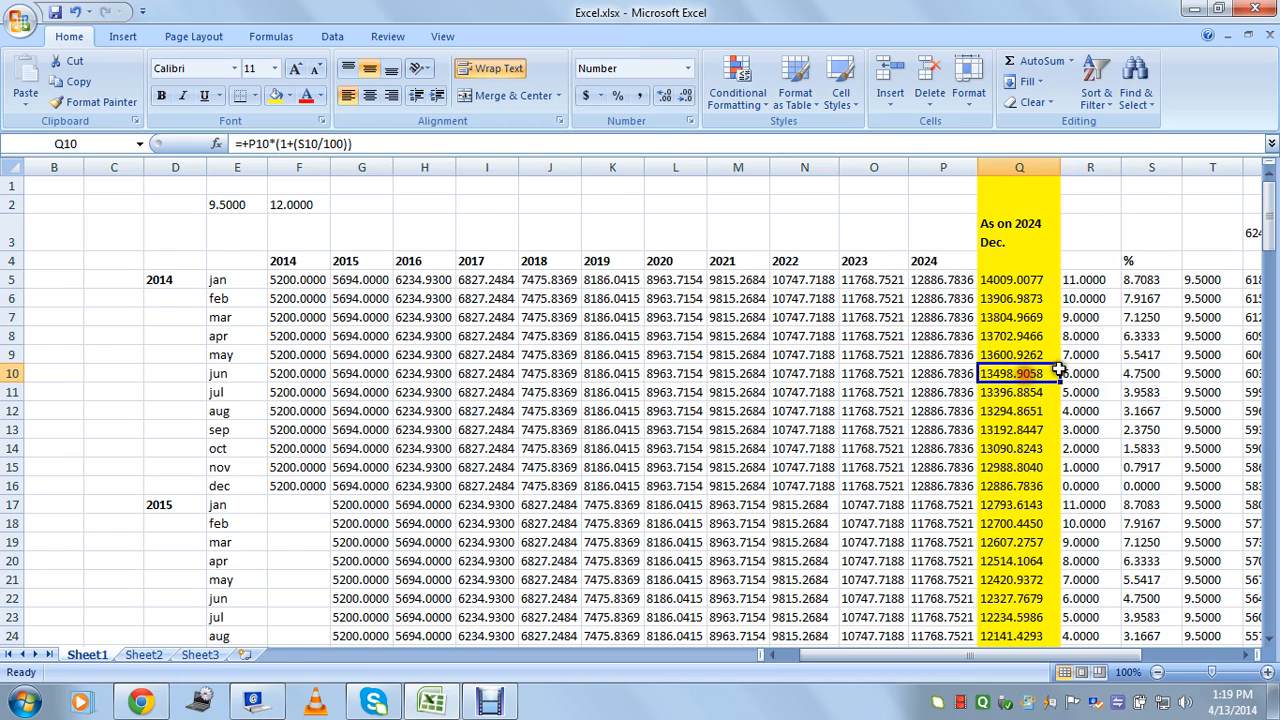
click(1004, 245)
click(1004, 448)
click(999, 245)
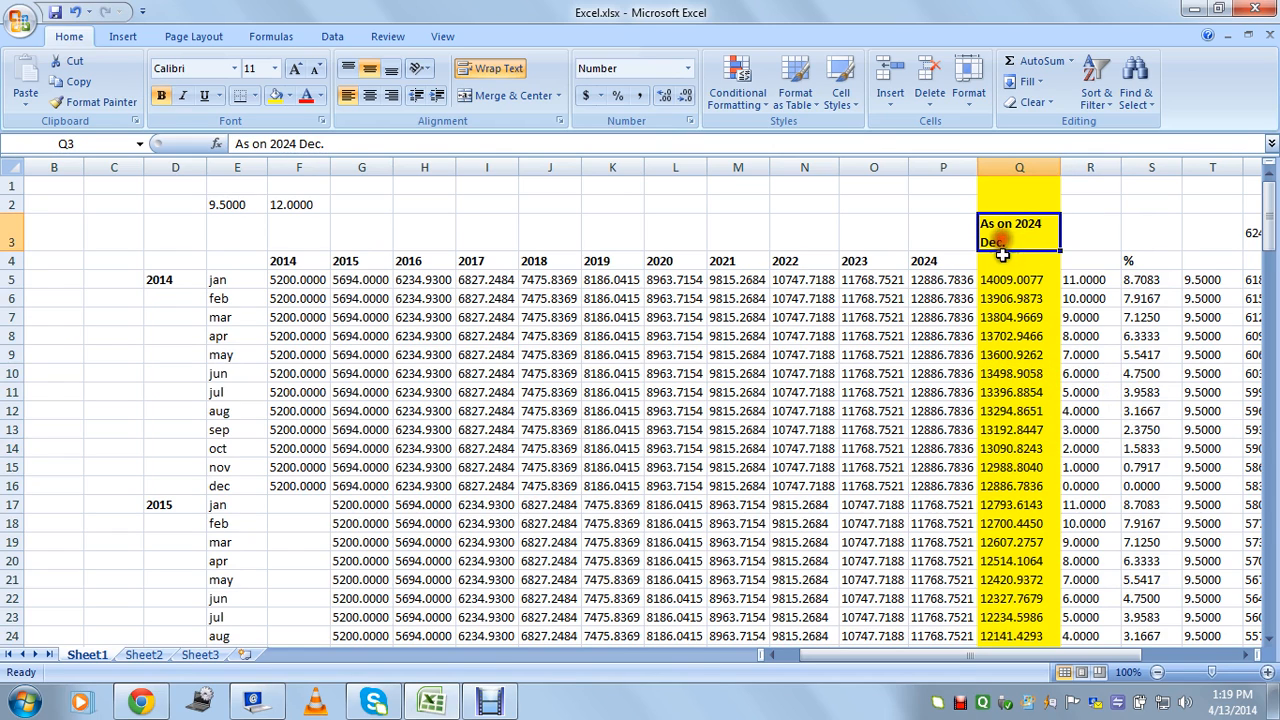
Check the 2014 deposits and the formulas in I32, Q7, P5 and Q5, then scroll to the column Q total.
drag(298, 298, 425, 640)
scroll(400, 570, down, 3)
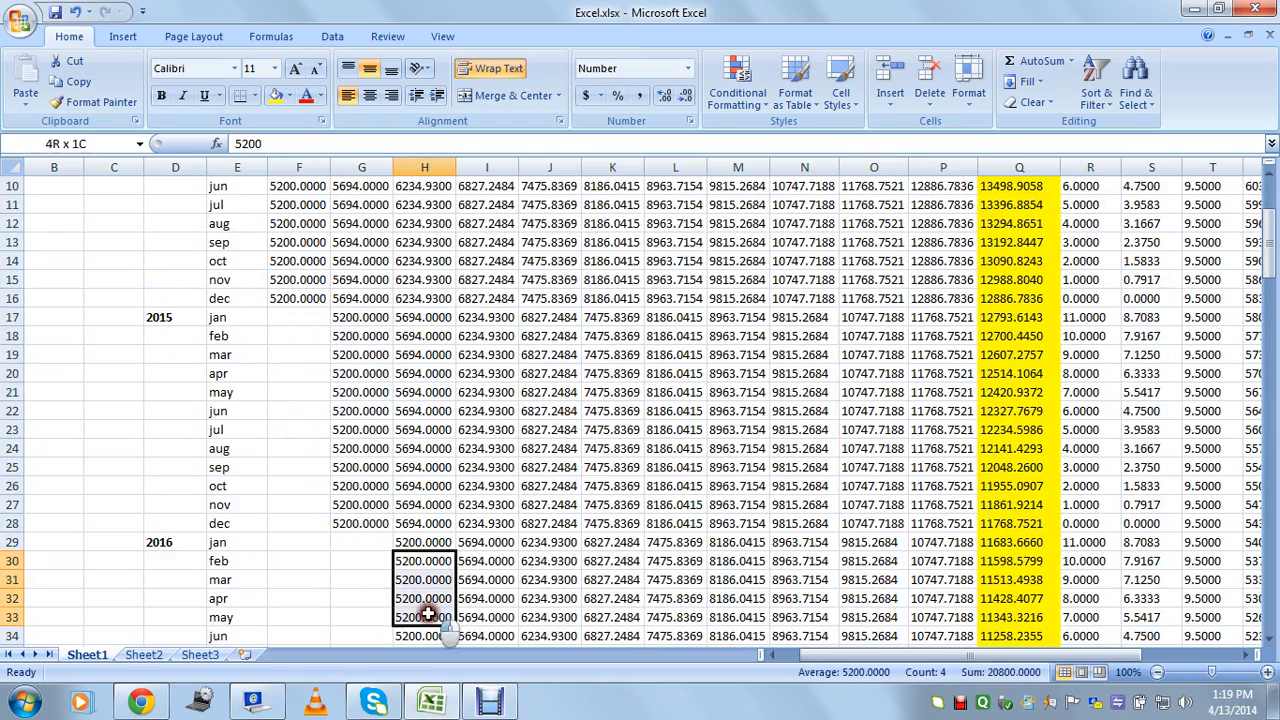
click(487, 600)
scroll(900, 400, up, 3)
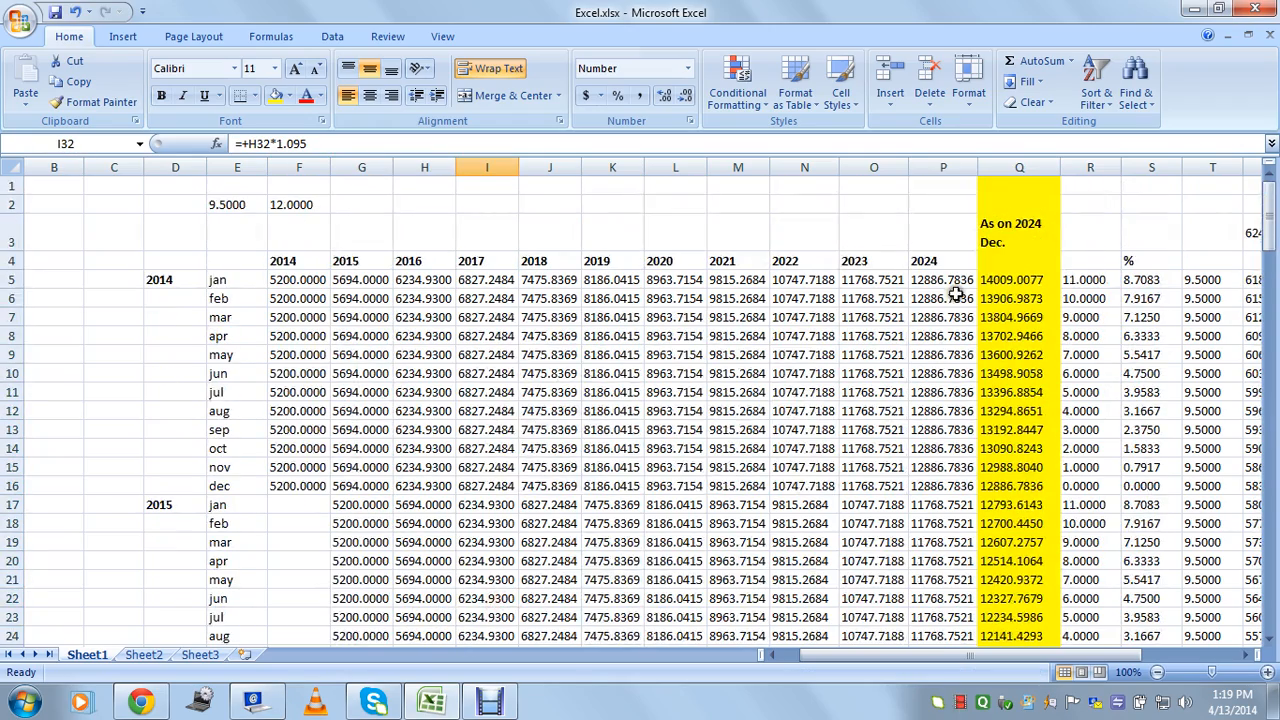
click(1025, 232)
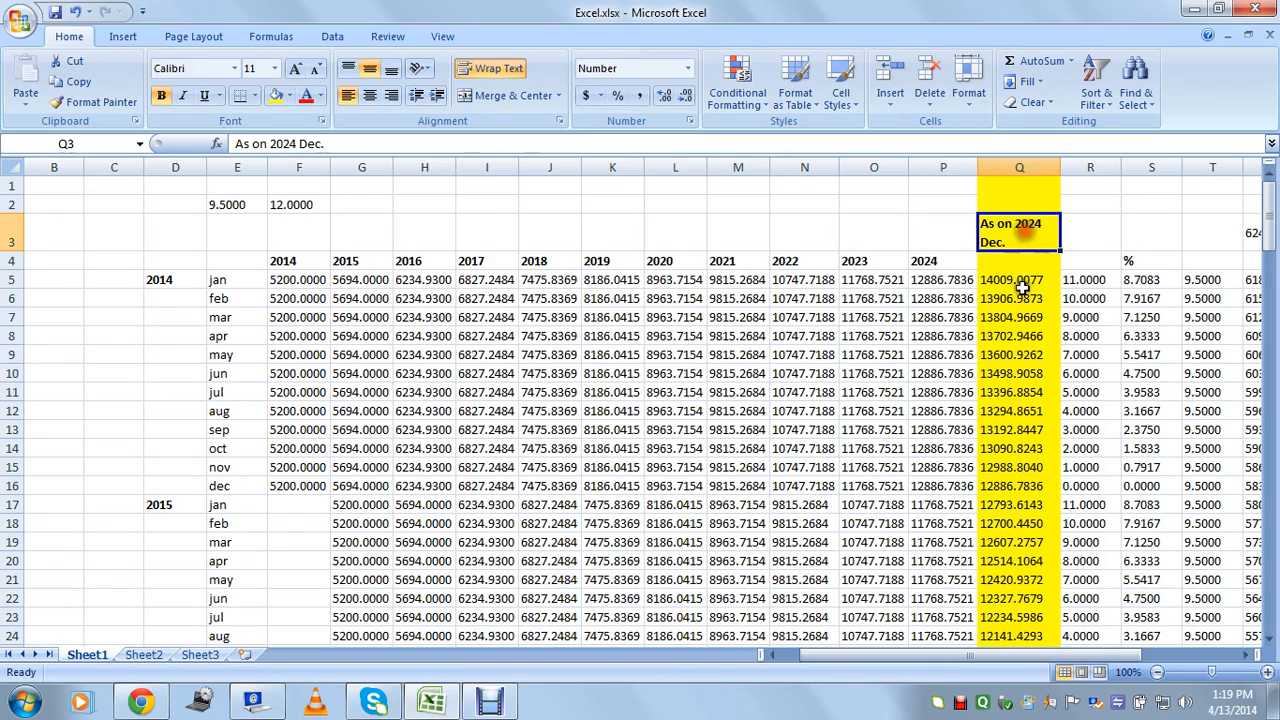
click(1022, 319)
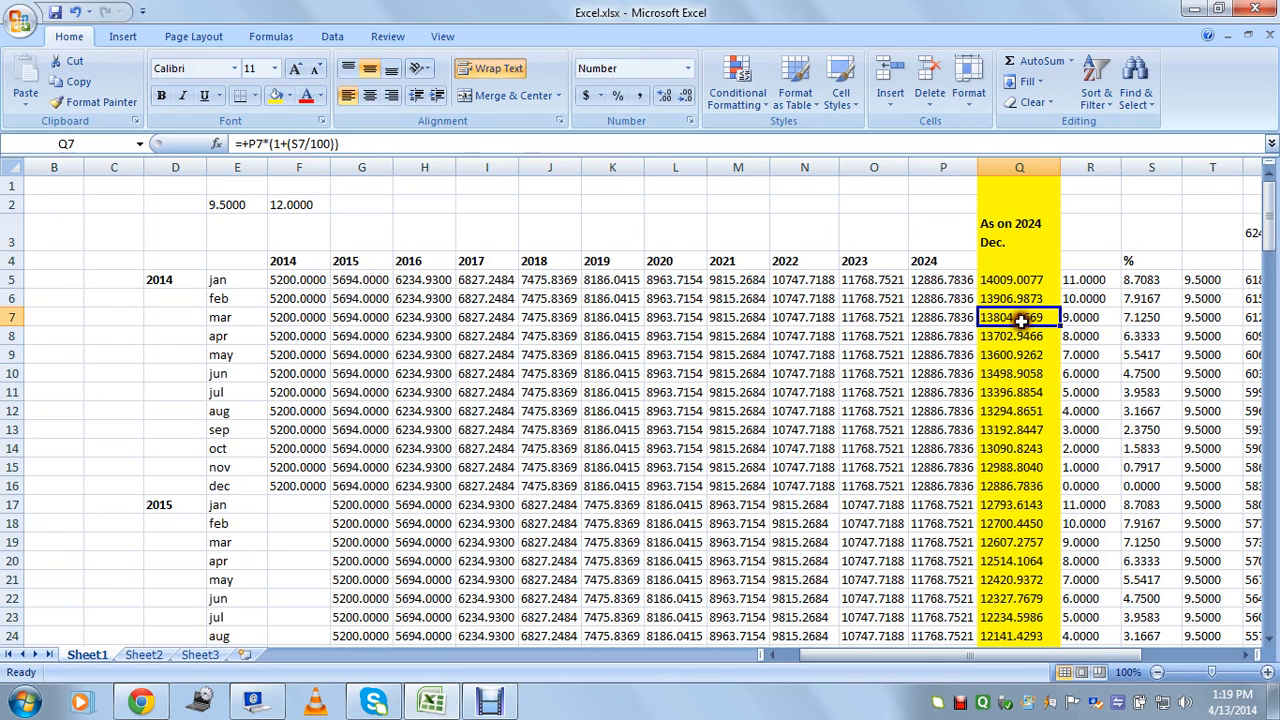
click(283, 281)
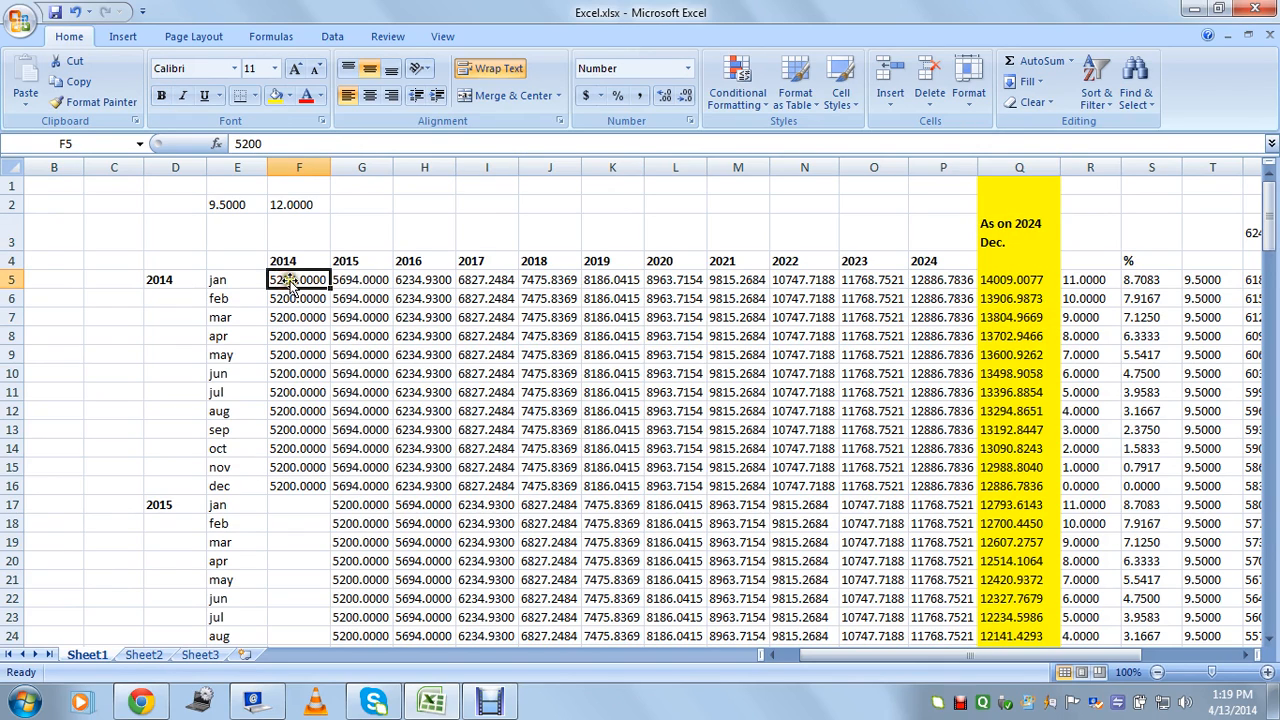
click(952, 283)
click(1001, 285)
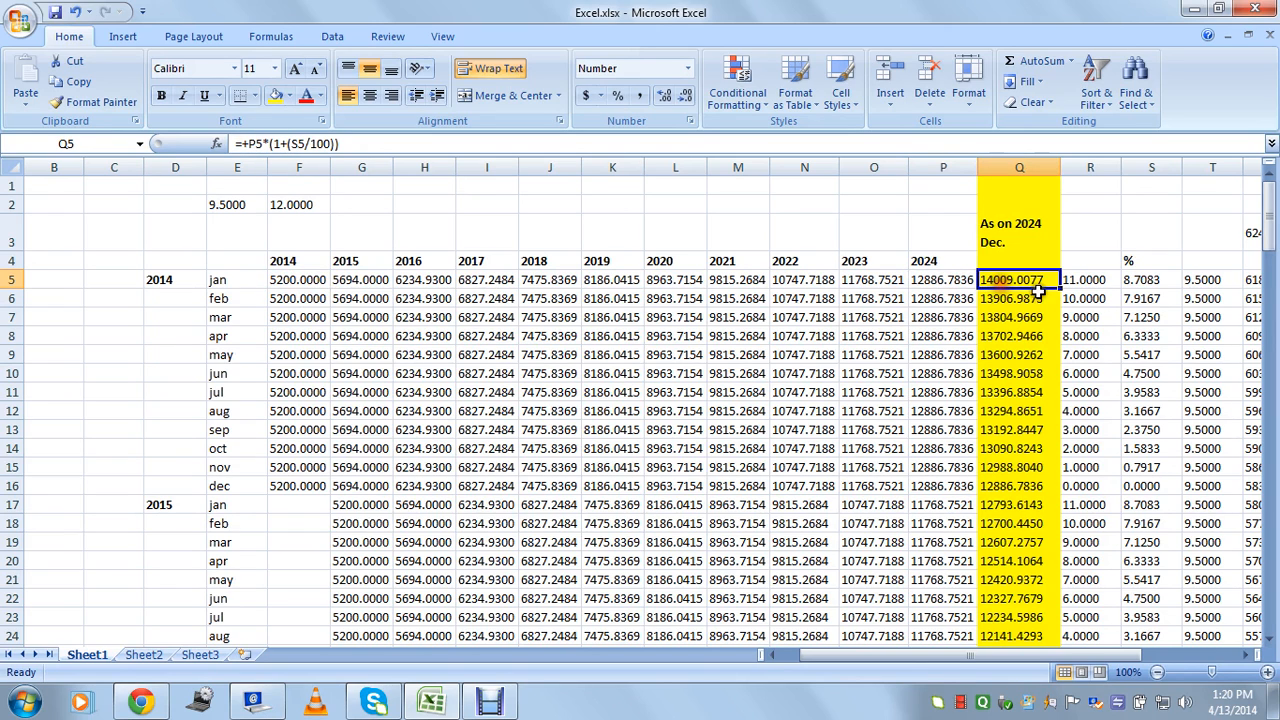
drag(1271, 208, 1271, 600)
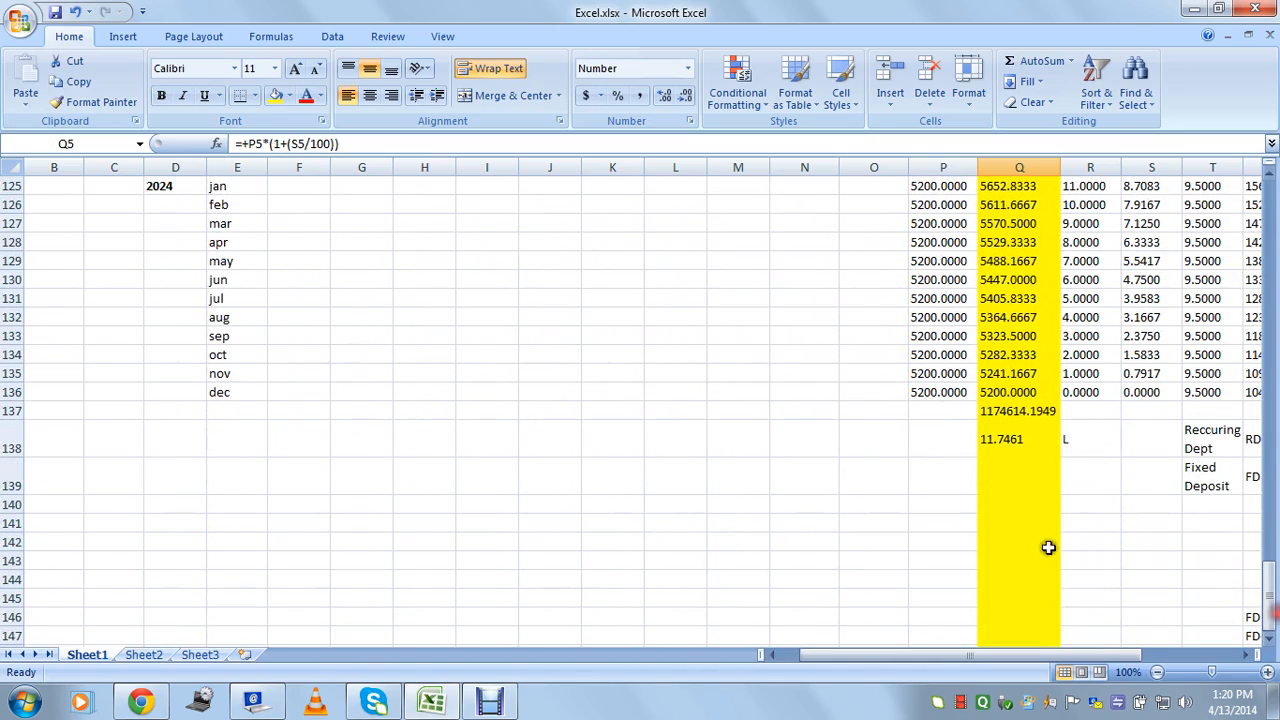
Check the Q137 SUM and Q138 lakh total, then scroll back up to the 5200 deposit in F5.
shift+click(1027, 392)
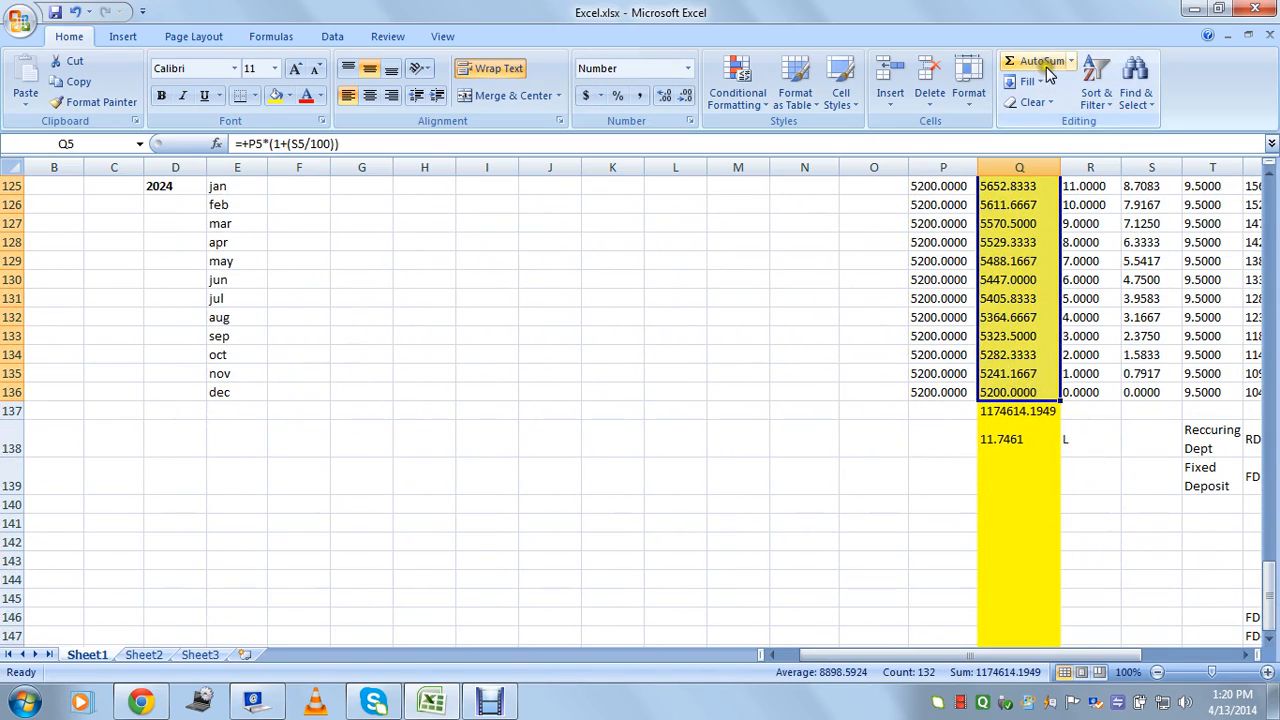
click(1021, 412)
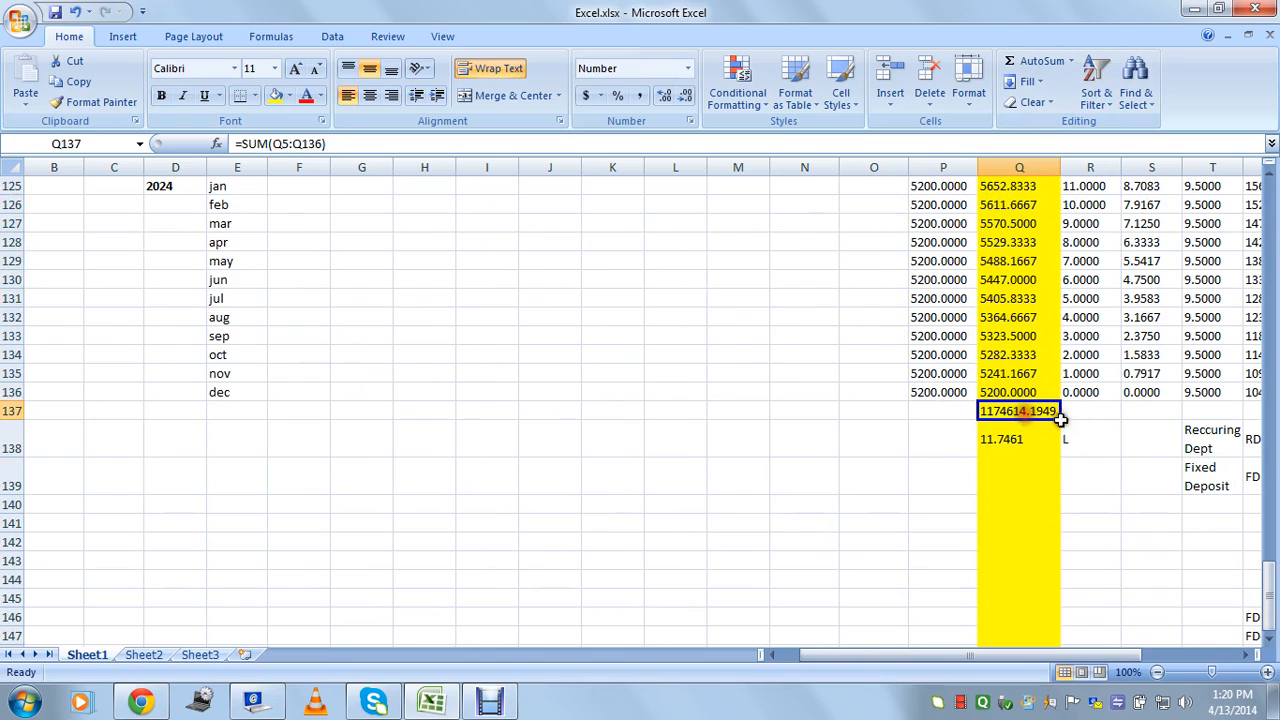
click(1013, 439)
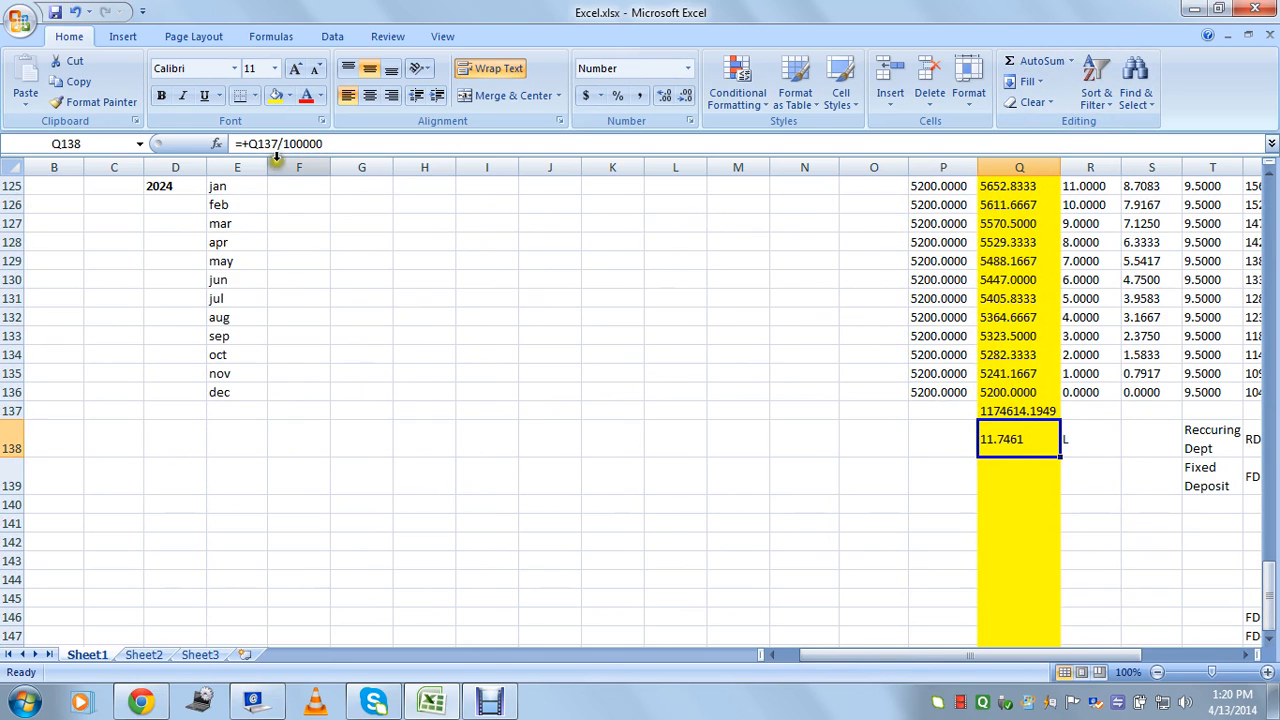
click(1023, 470)
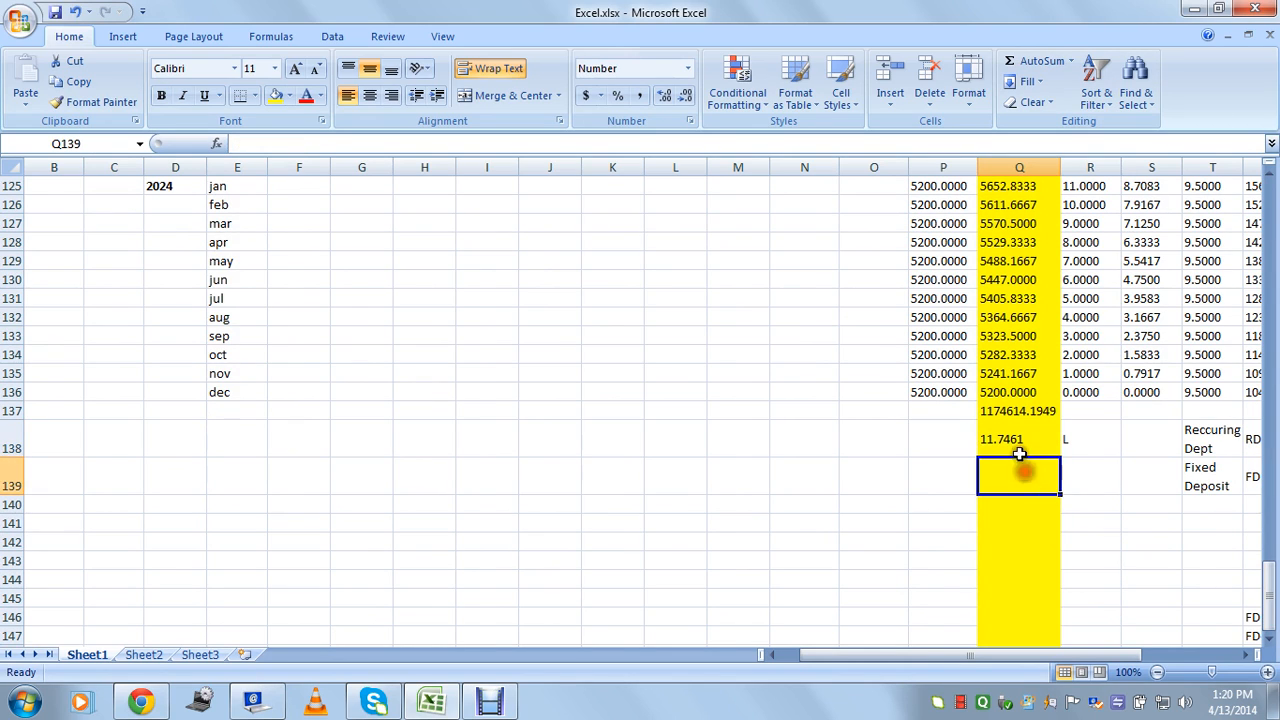
click(1047, 443)
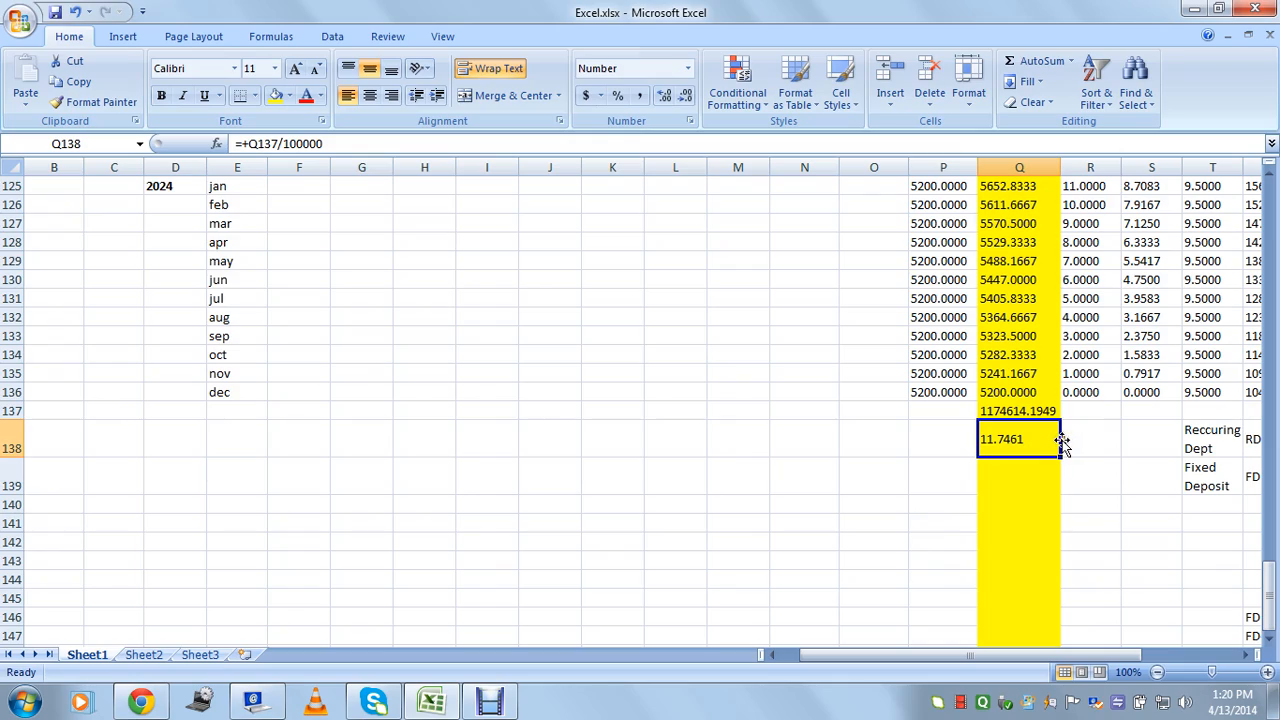
drag(1268, 595, 1262, 175)
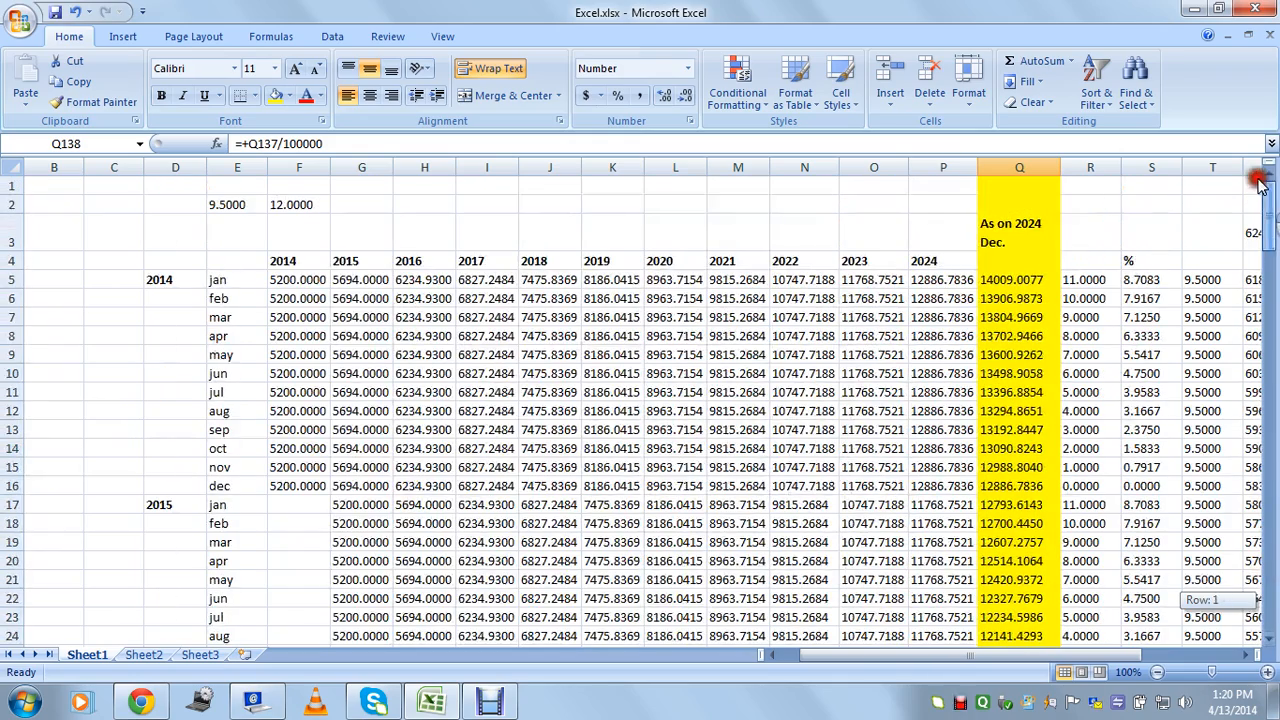
click(298, 281)
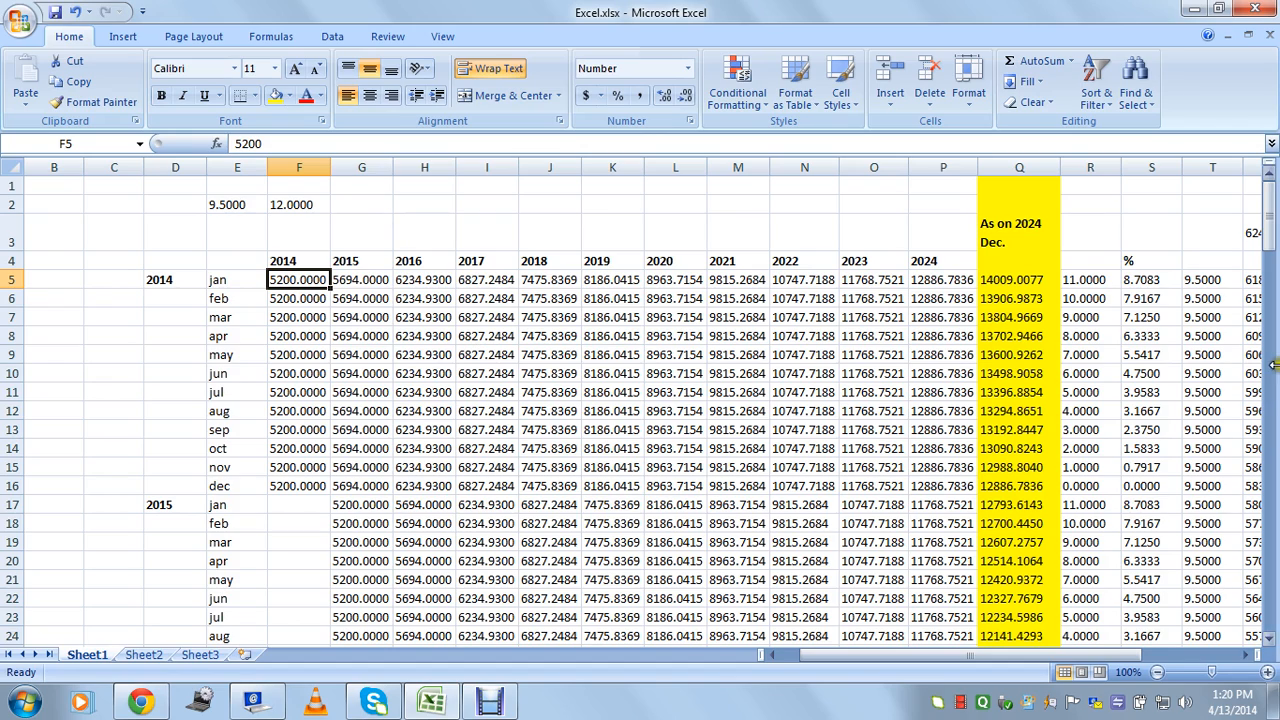
Check the Q138 lakh total and the U3 total deposit formula.
drag(1268, 205, 1271, 152)
click(995, 440)
drag(1063, 656, 1137, 655)
click(1098, 238)
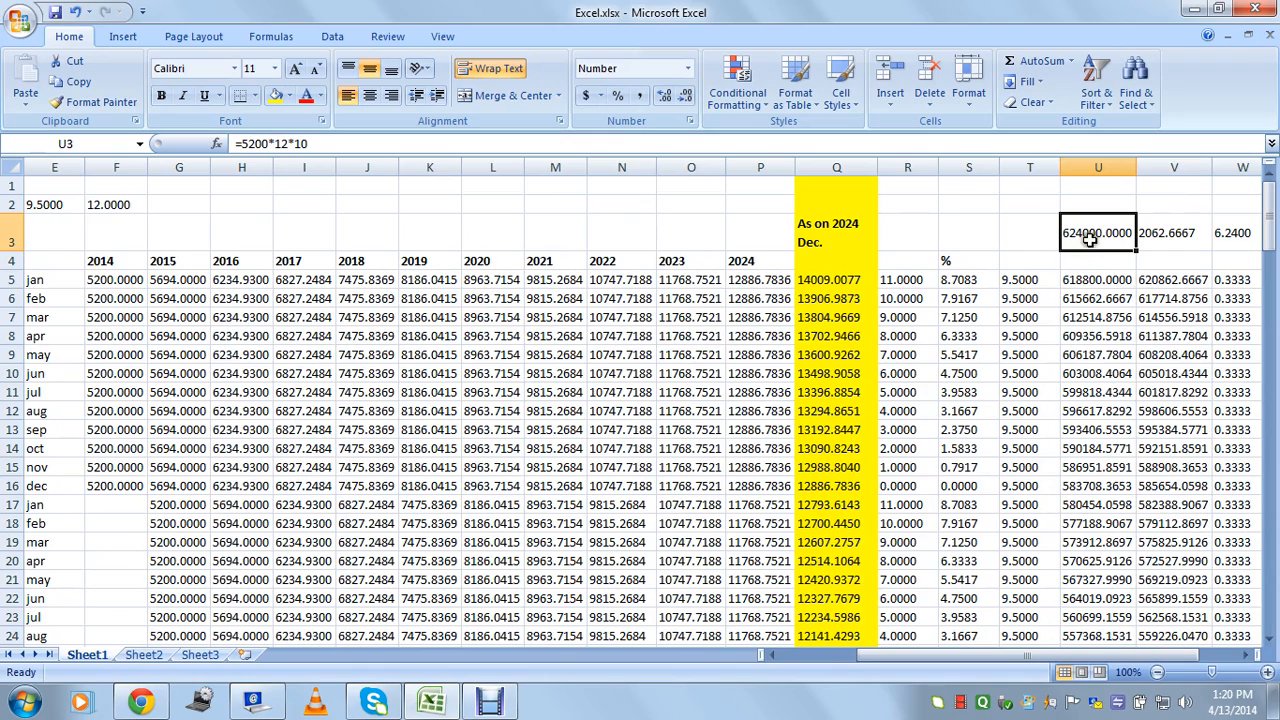
drag(1057, 656, 1131, 676)
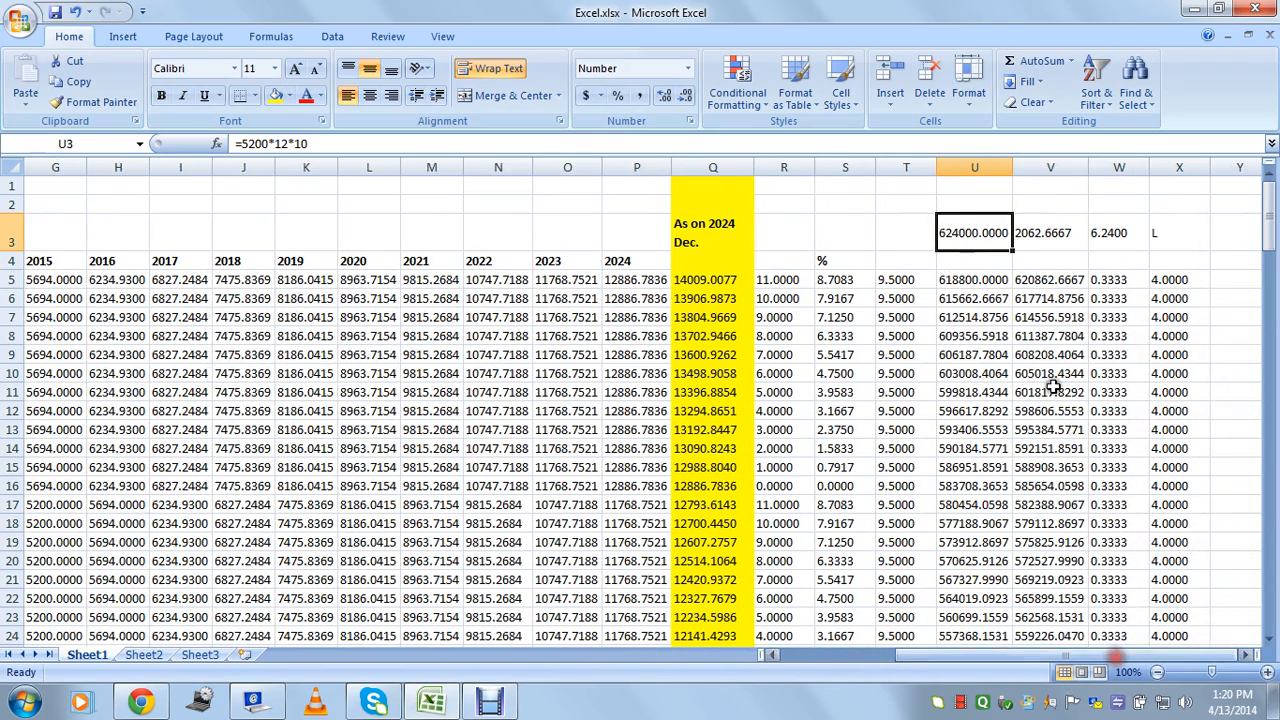
Check the U5 and U11 balances, L11's FD growth and W3's lakh conversion, then scroll to rows 125–147.
click(962, 283)
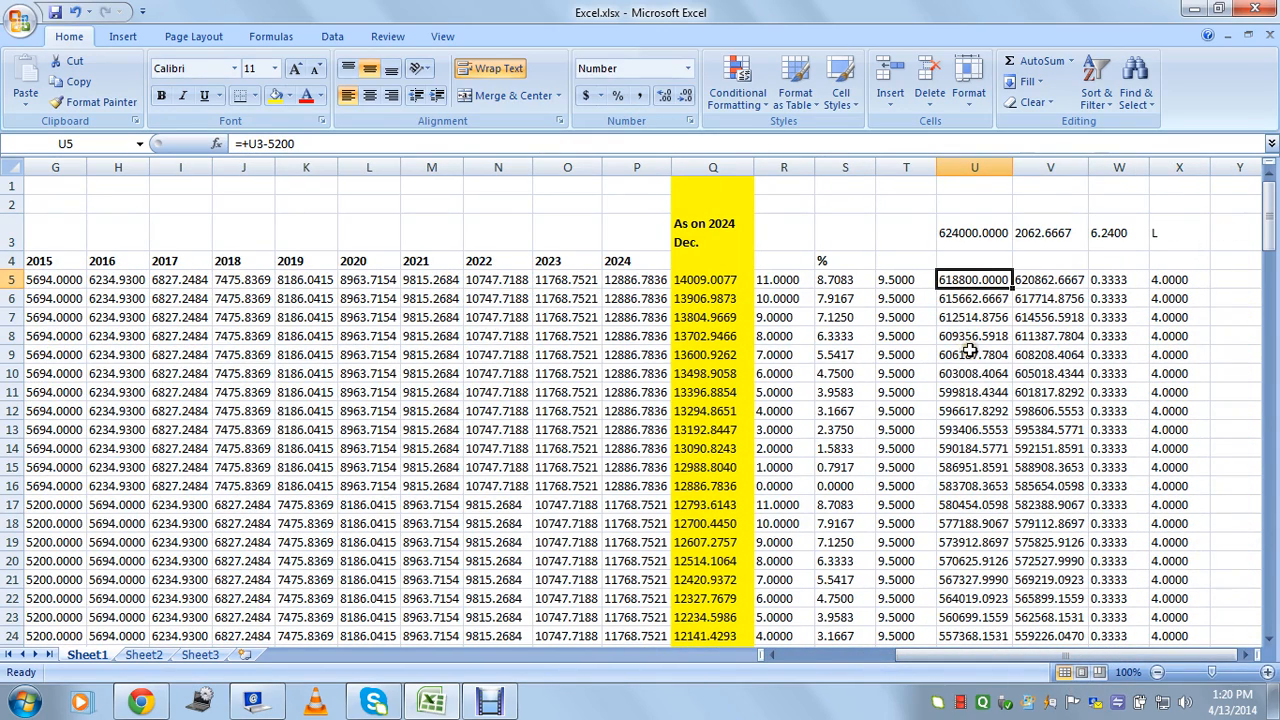
click(963, 390)
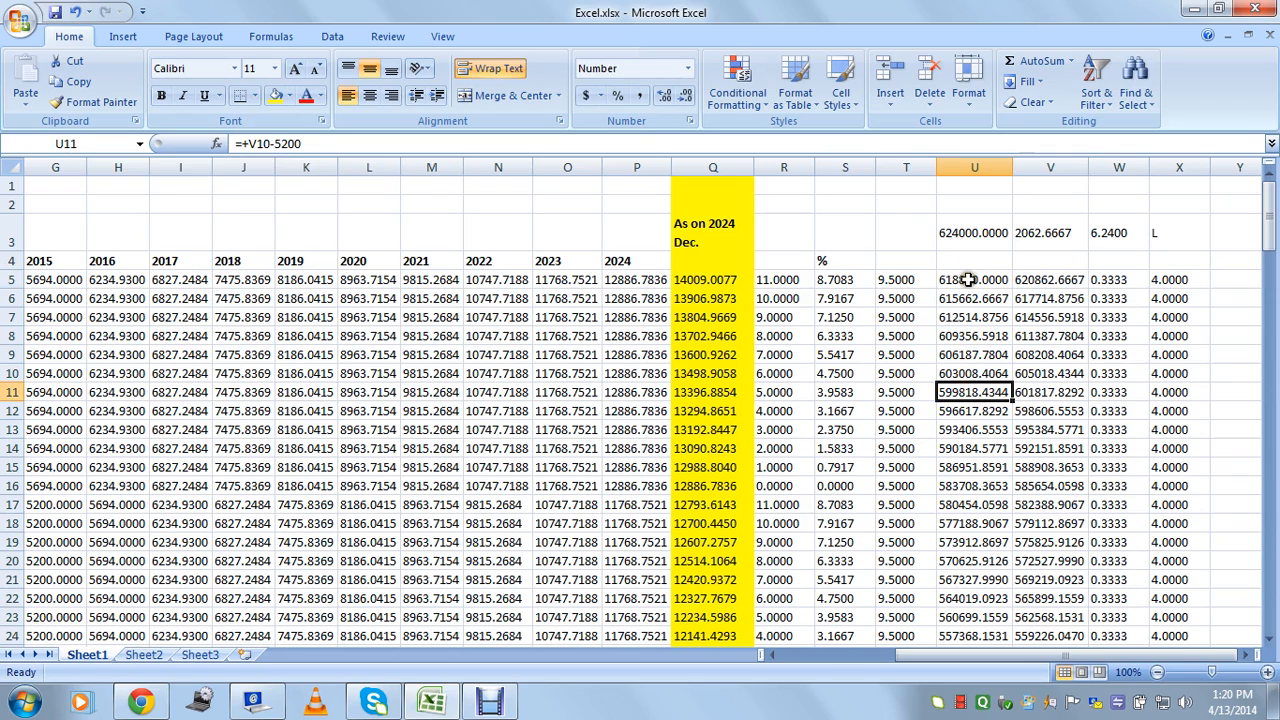
click(970, 282)
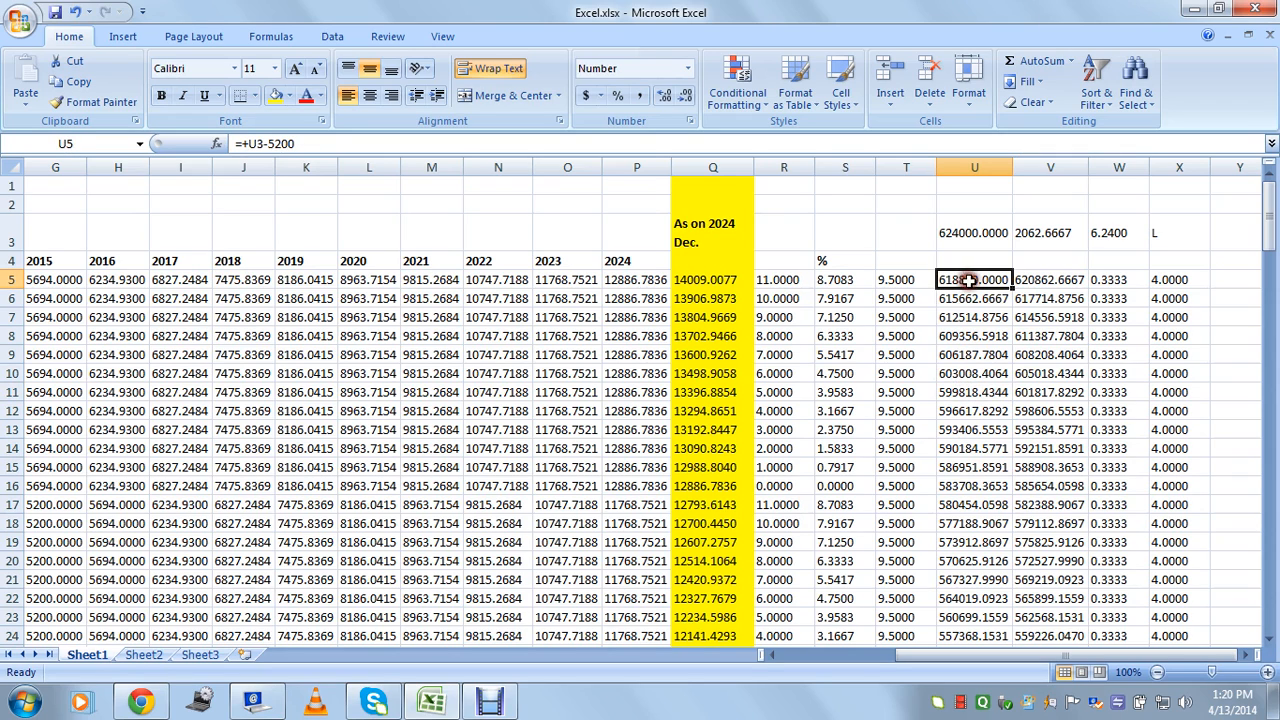
click(380, 385)
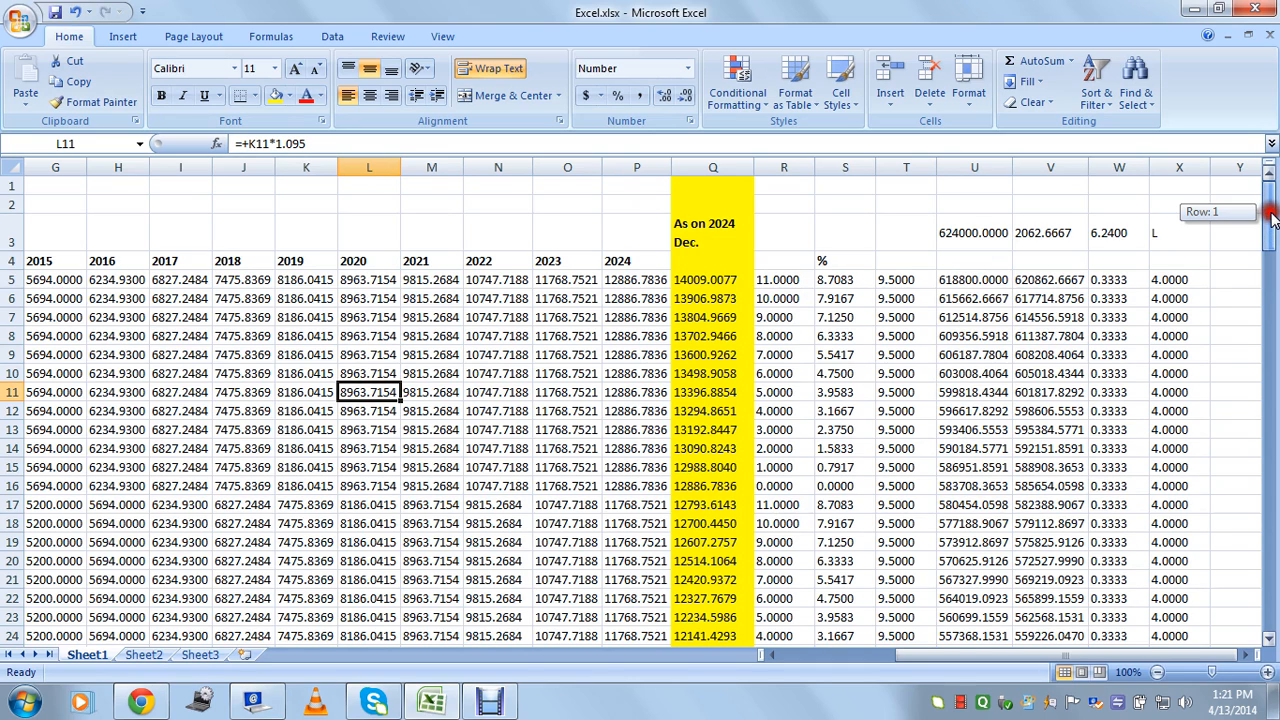
click(1113, 241)
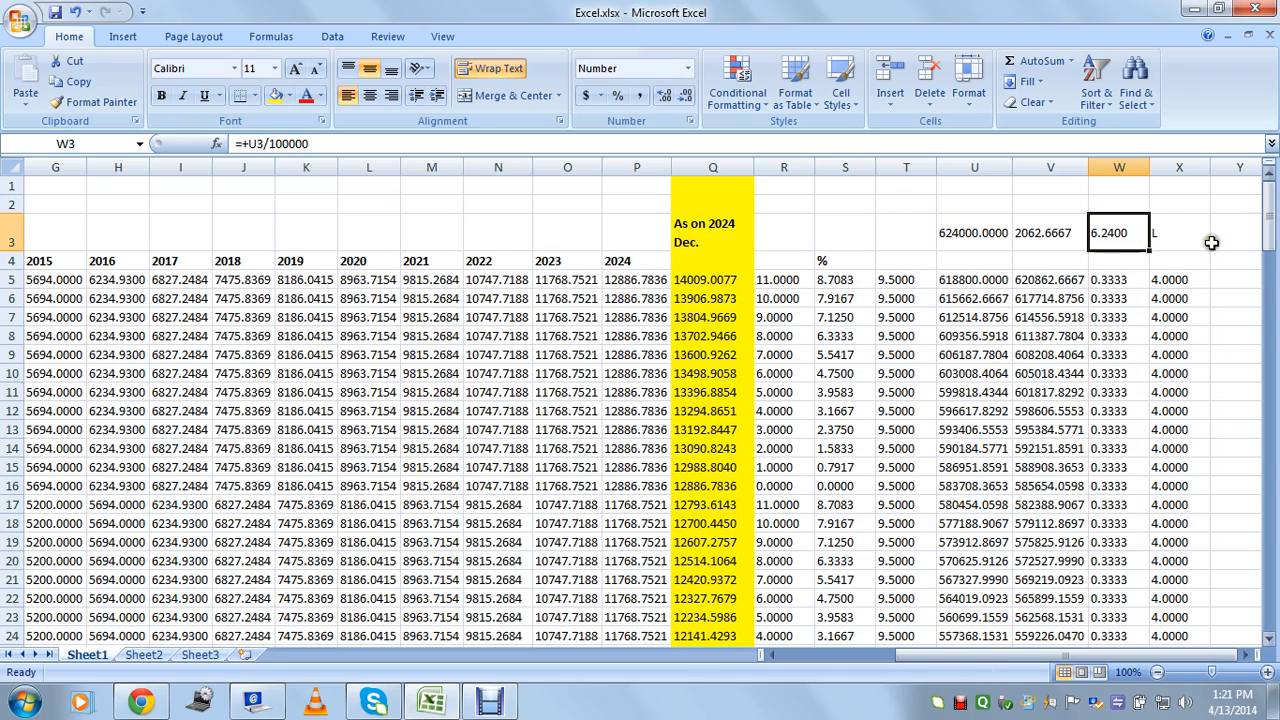
drag(1271, 230, 1274, 596)
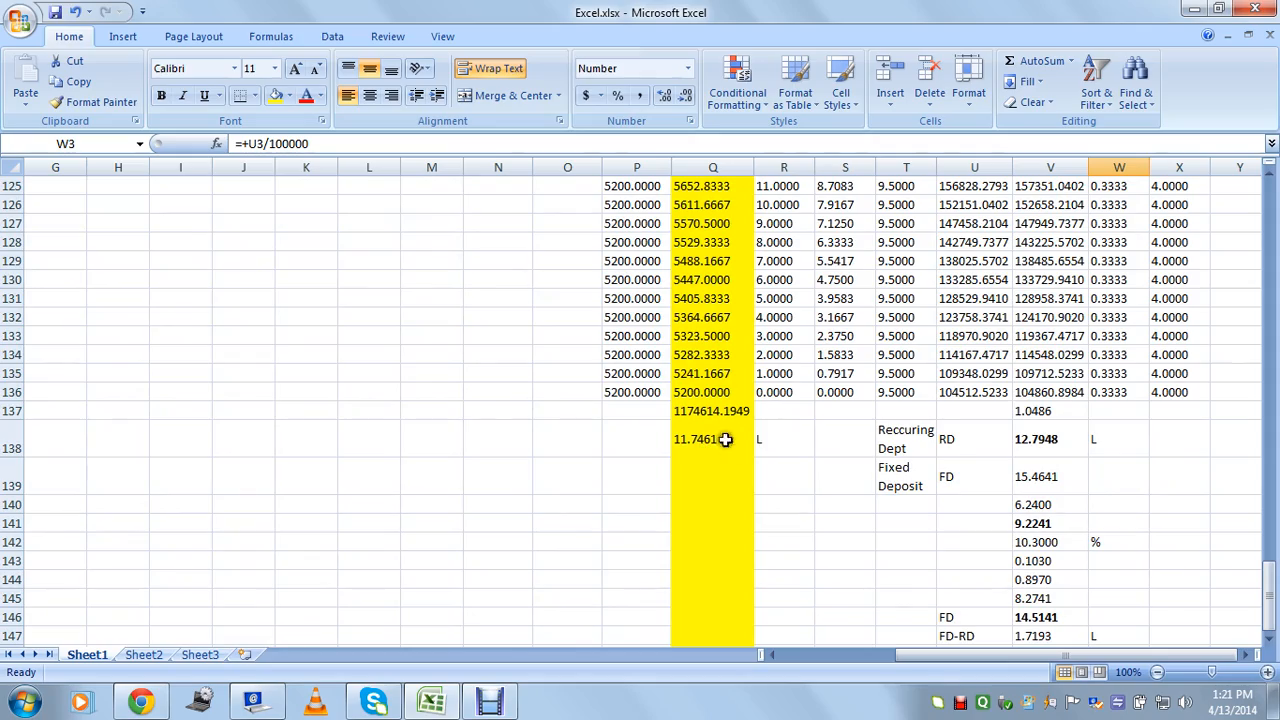
Back at the top, check the V5:V10 and V15 interest formulas, W3's lakh figure and the X5 rate.
drag(1270, 605, 1248, 208)
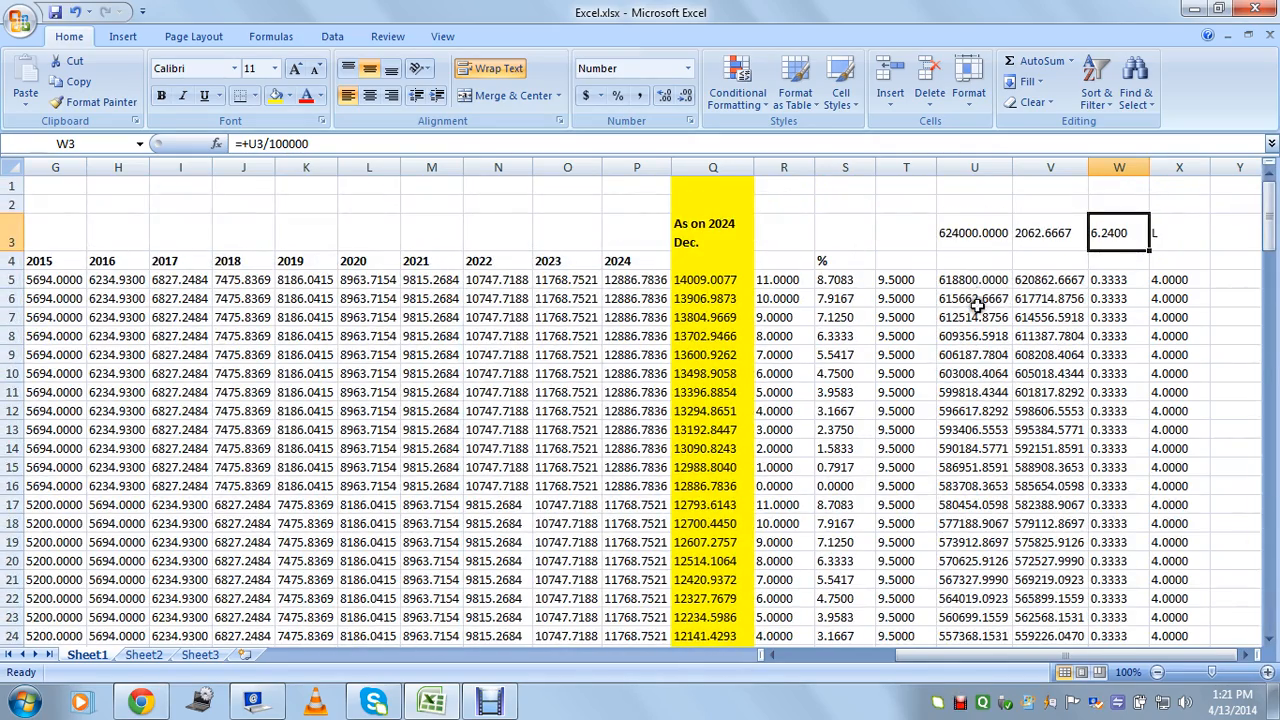
drag(1056, 281, 1046, 366)
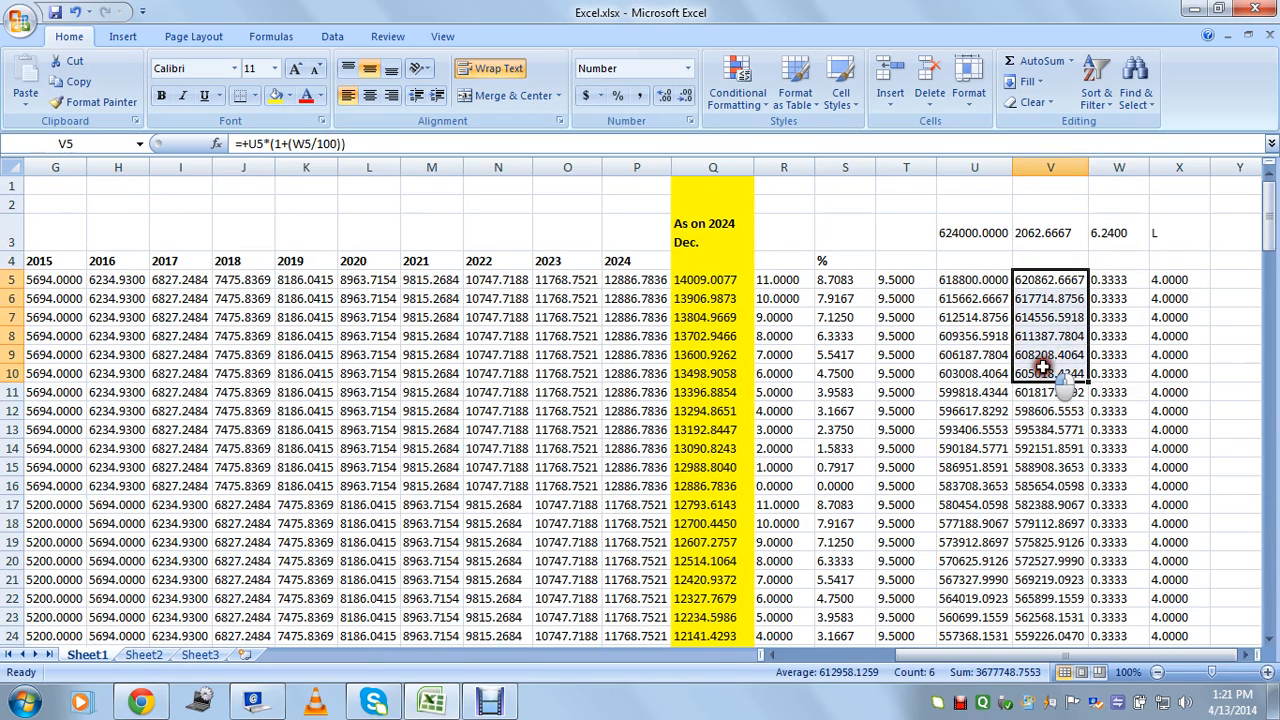
click(1046, 468)
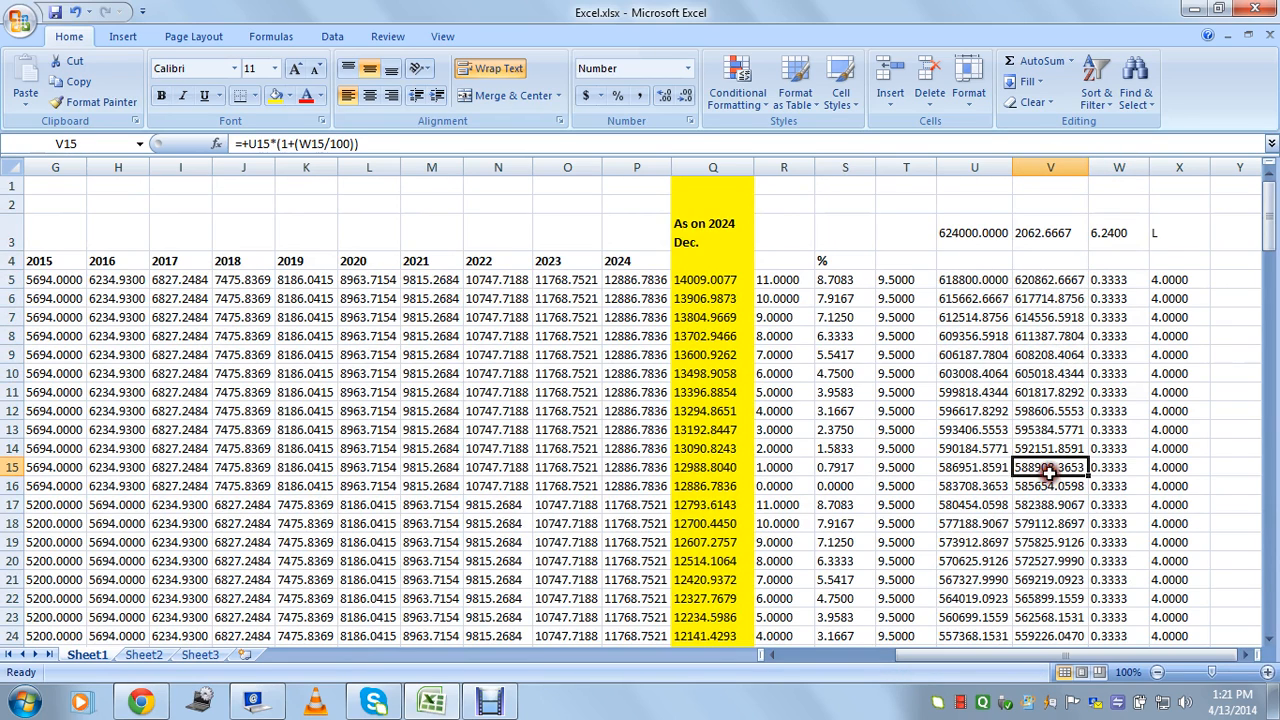
click(1115, 233)
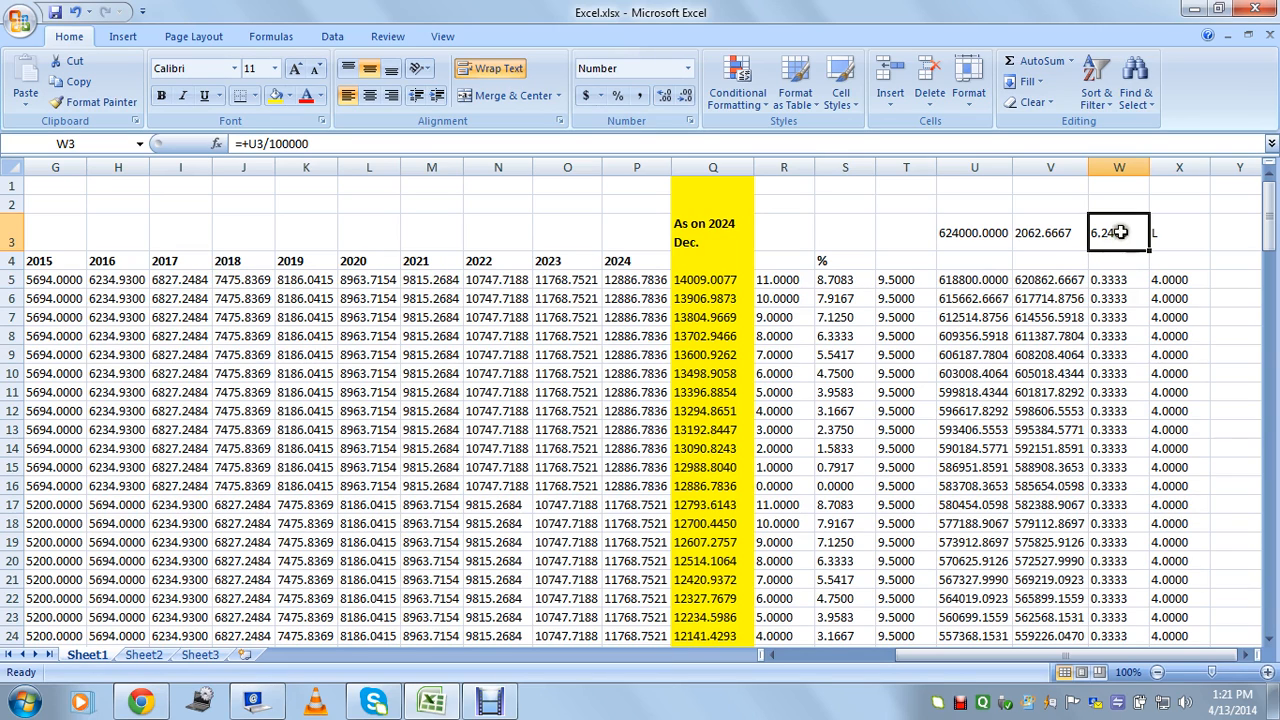
click(980, 284)
click(1180, 280)
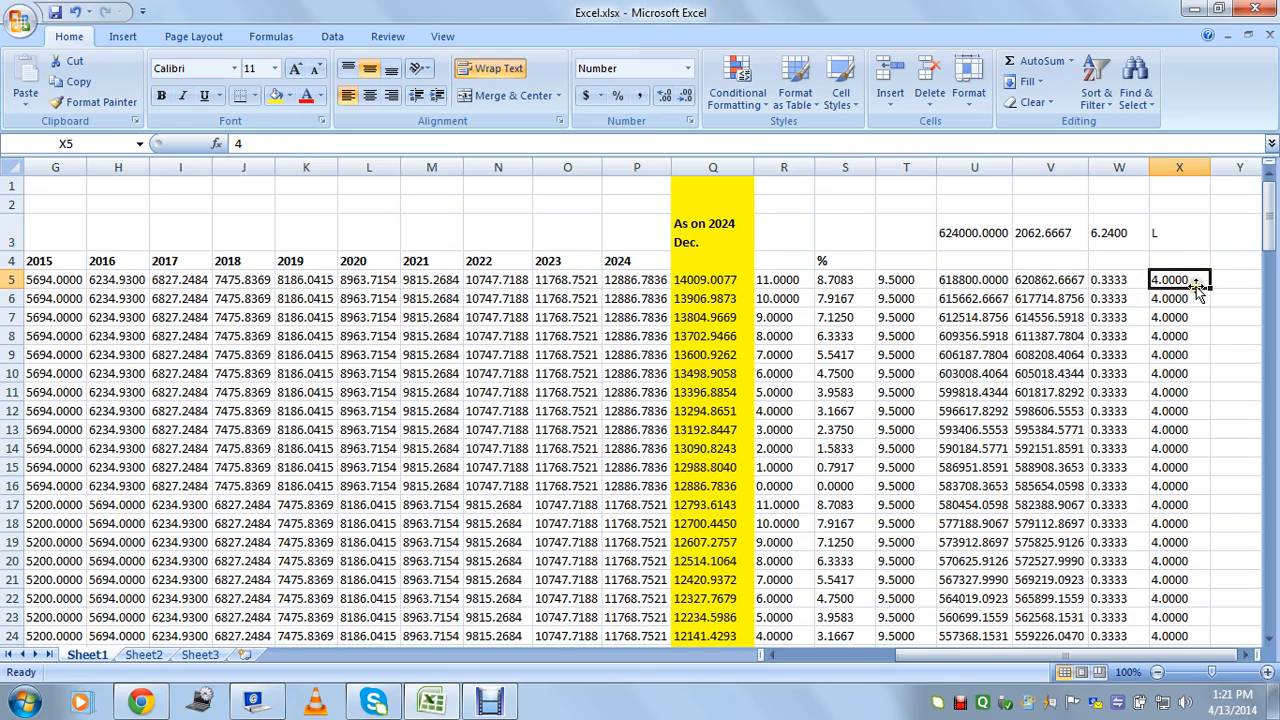
click(1107, 284)
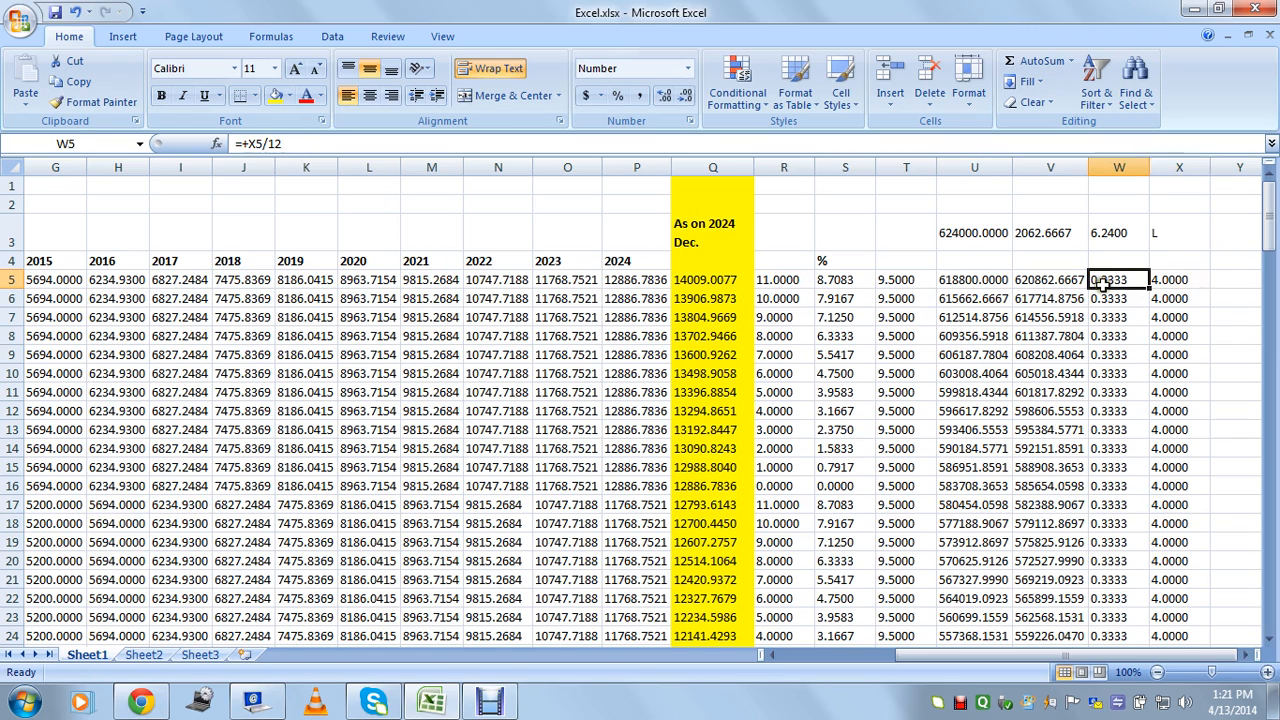
click(1174, 281)
click(1020, 284)
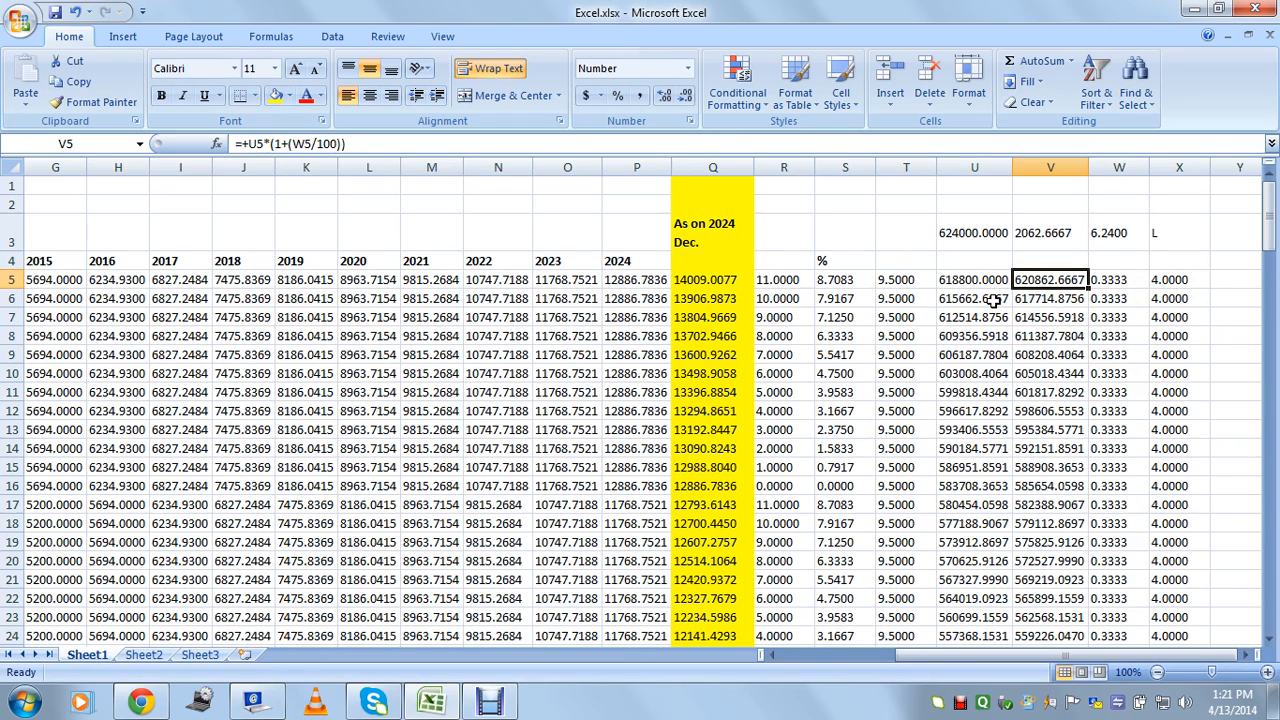
Compare the rate 4 in X5 with the W5 monthly rate, V5 and U5 formulas, then return to column A.
click(1179, 284)
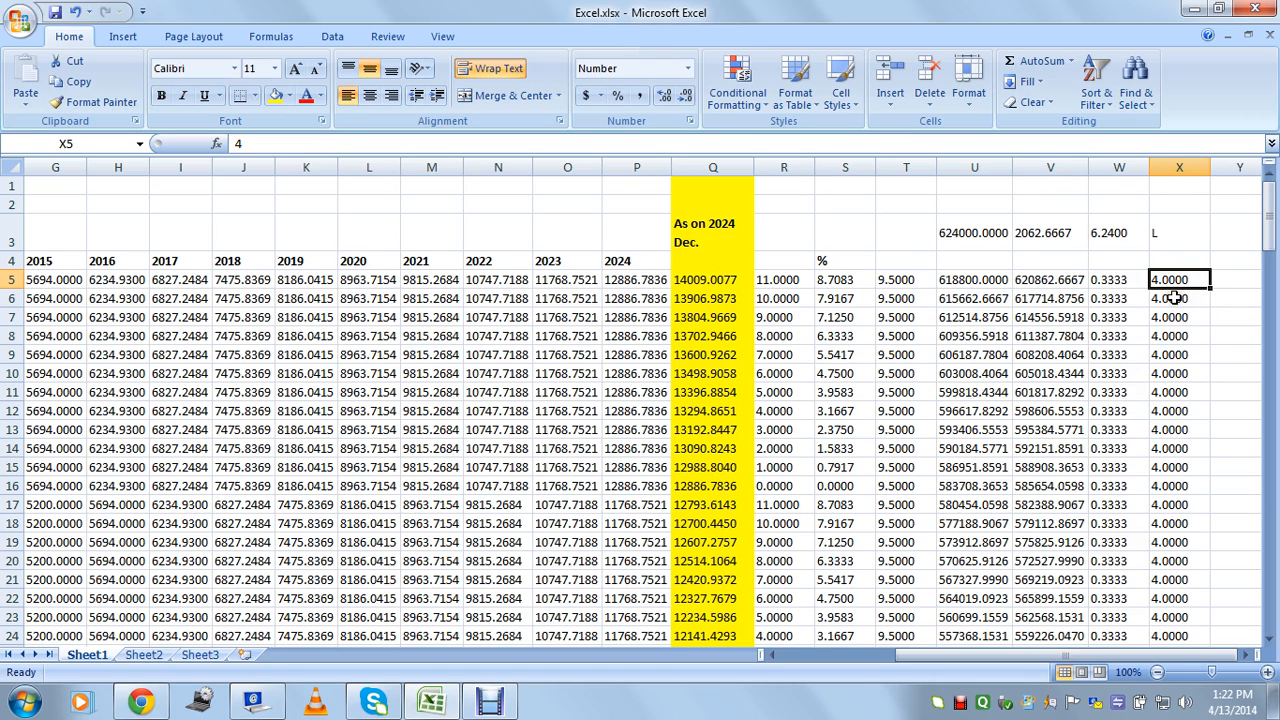
click(1117, 246)
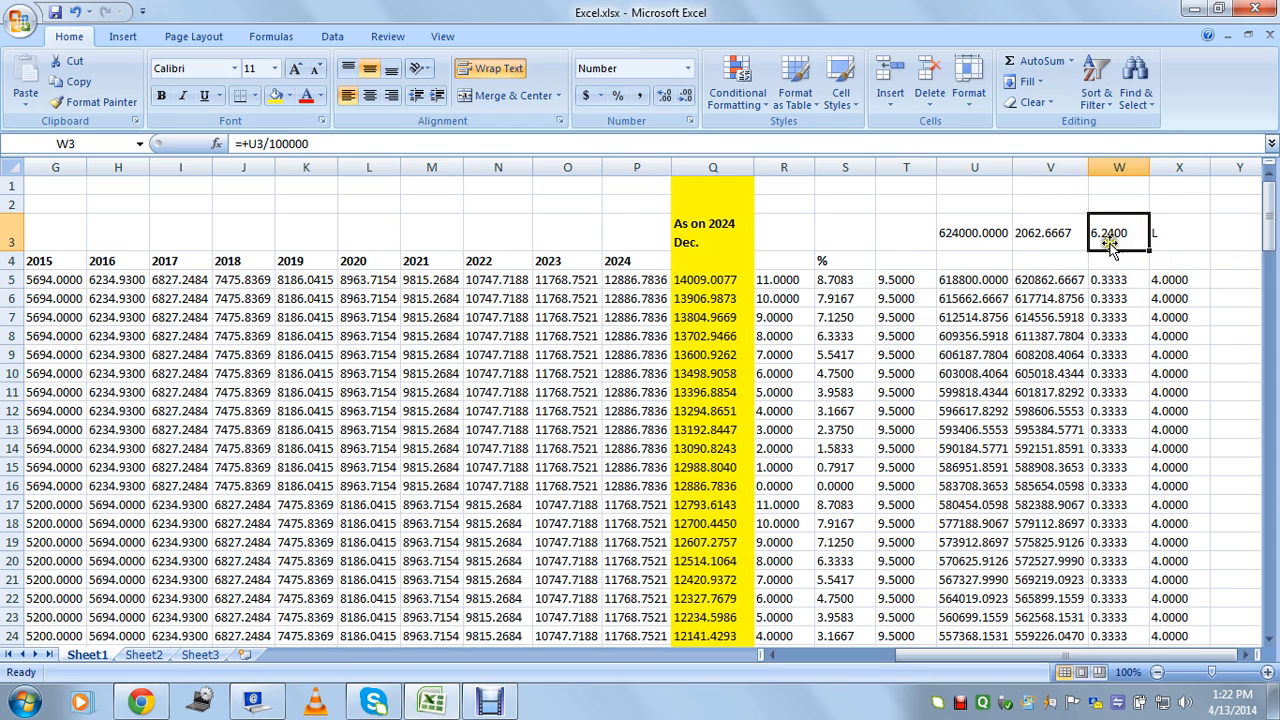
click(1165, 280)
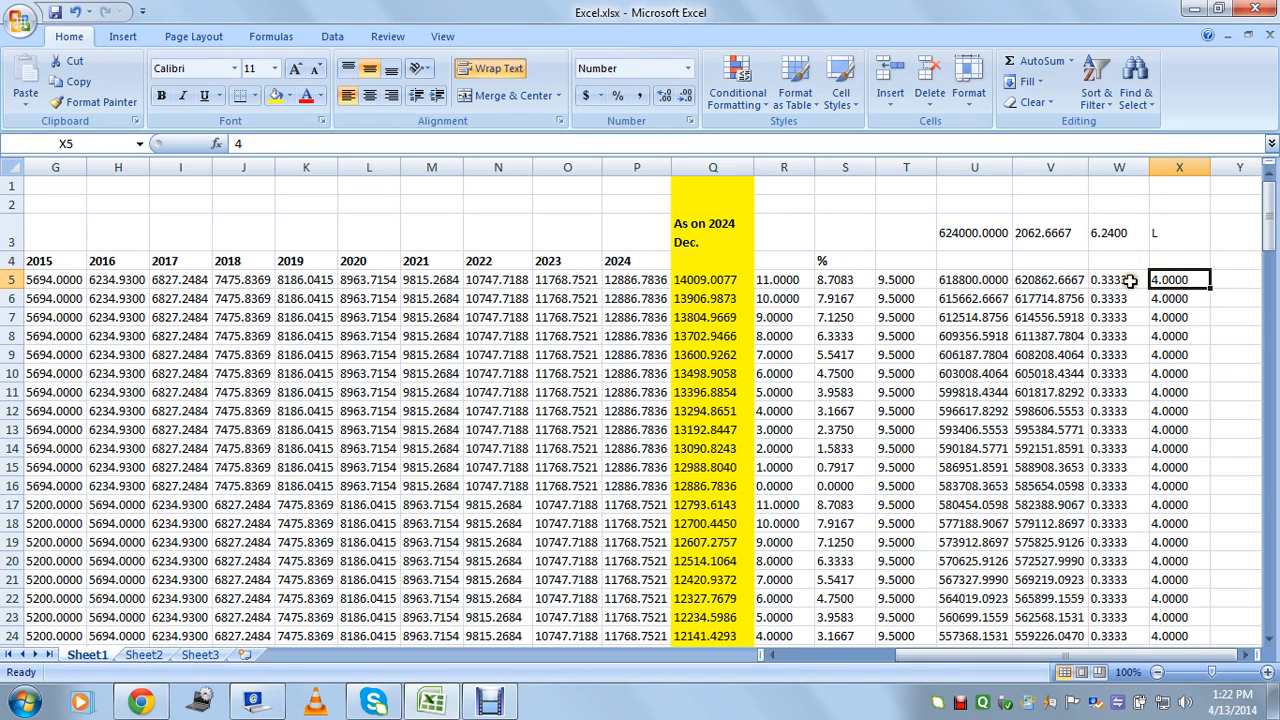
click(1127, 281)
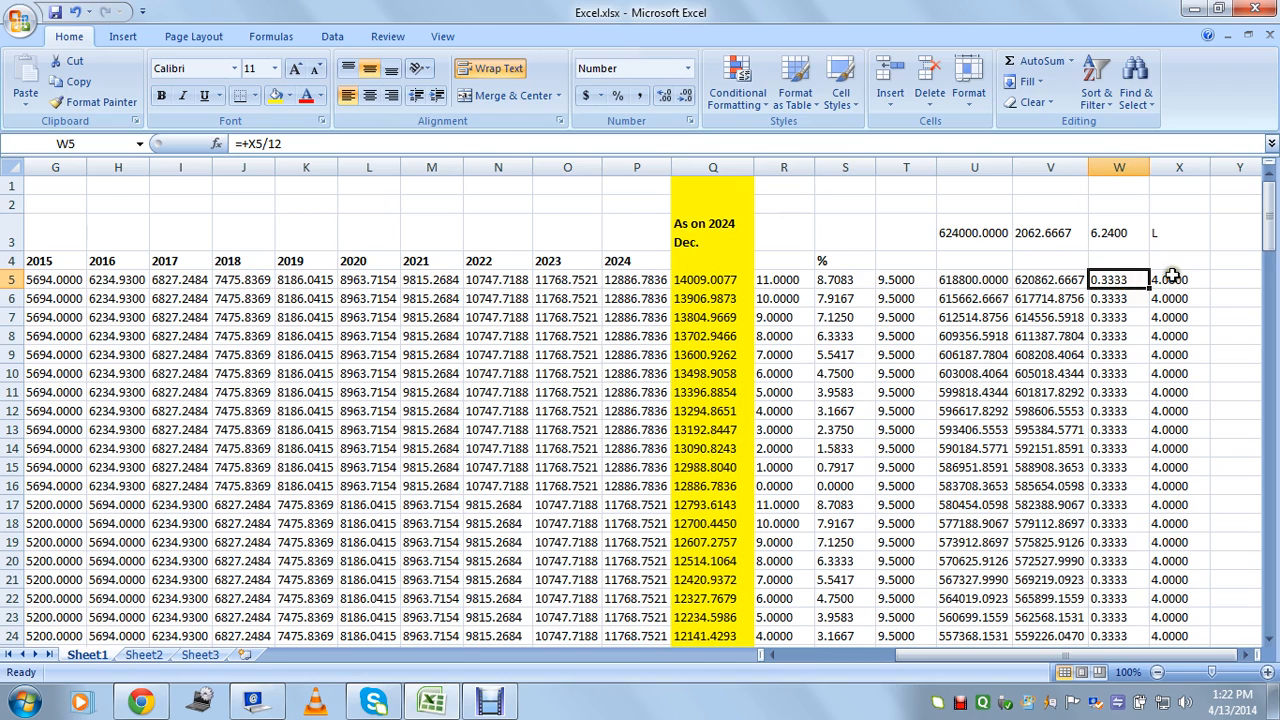
click(1177, 280)
click(1126, 281)
click(1066, 281)
click(988, 281)
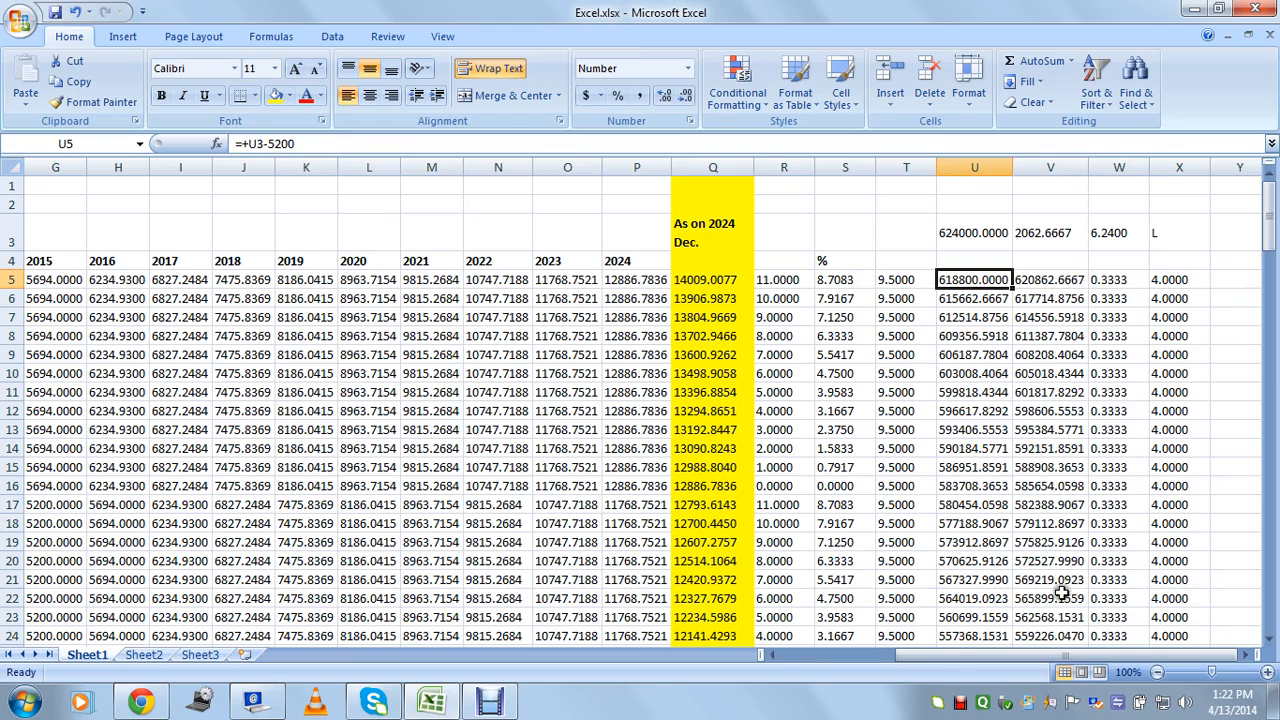
drag(1040, 655, 916, 655)
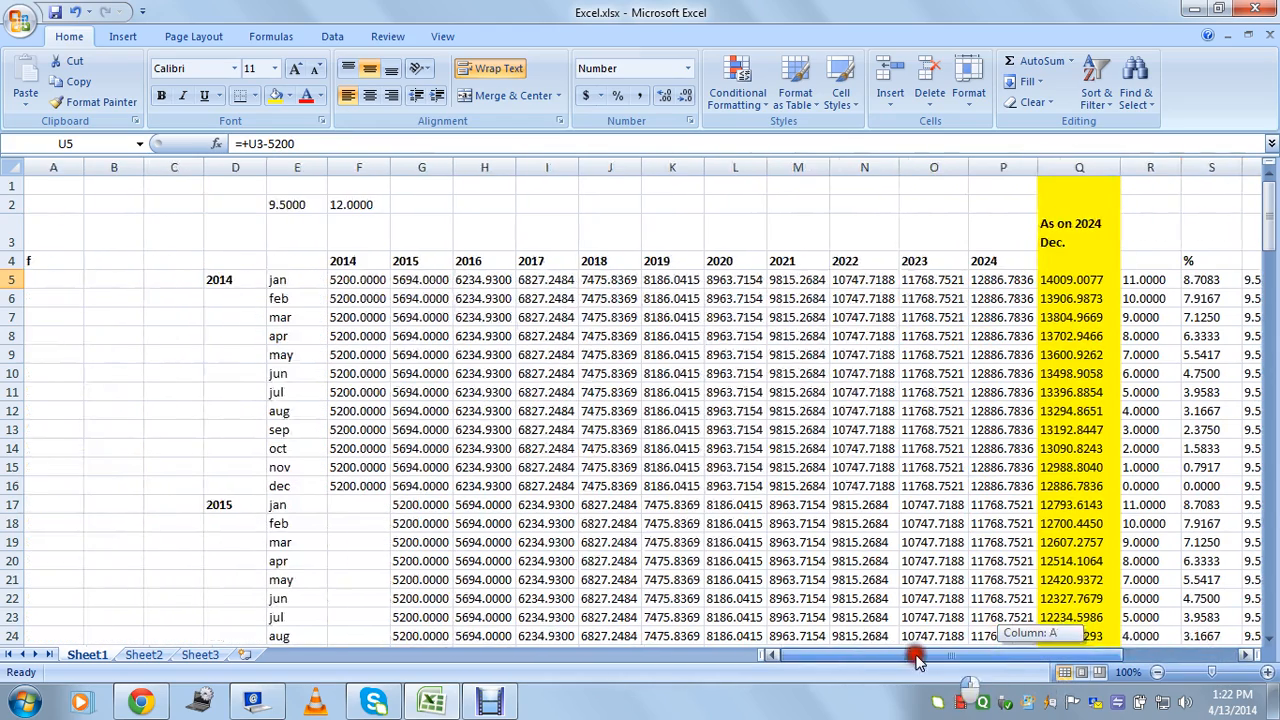
click(352, 281)
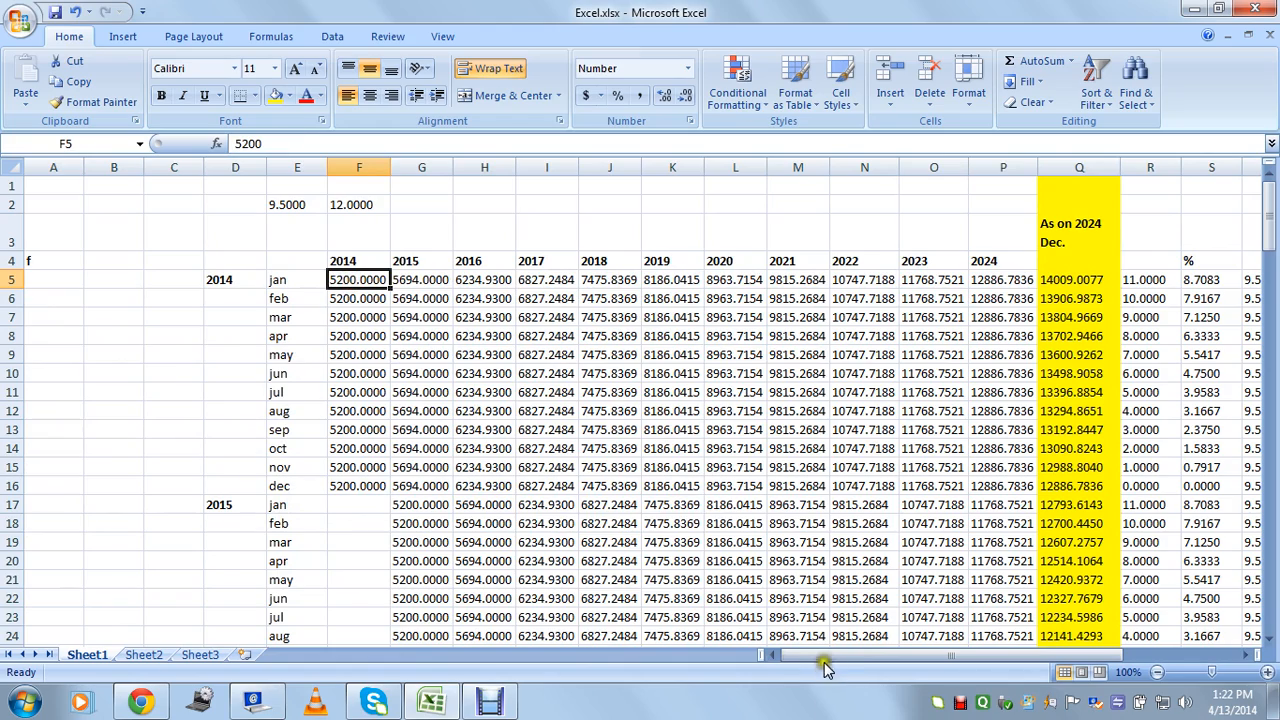
drag(824, 657, 1000, 655)
click(968, 232)
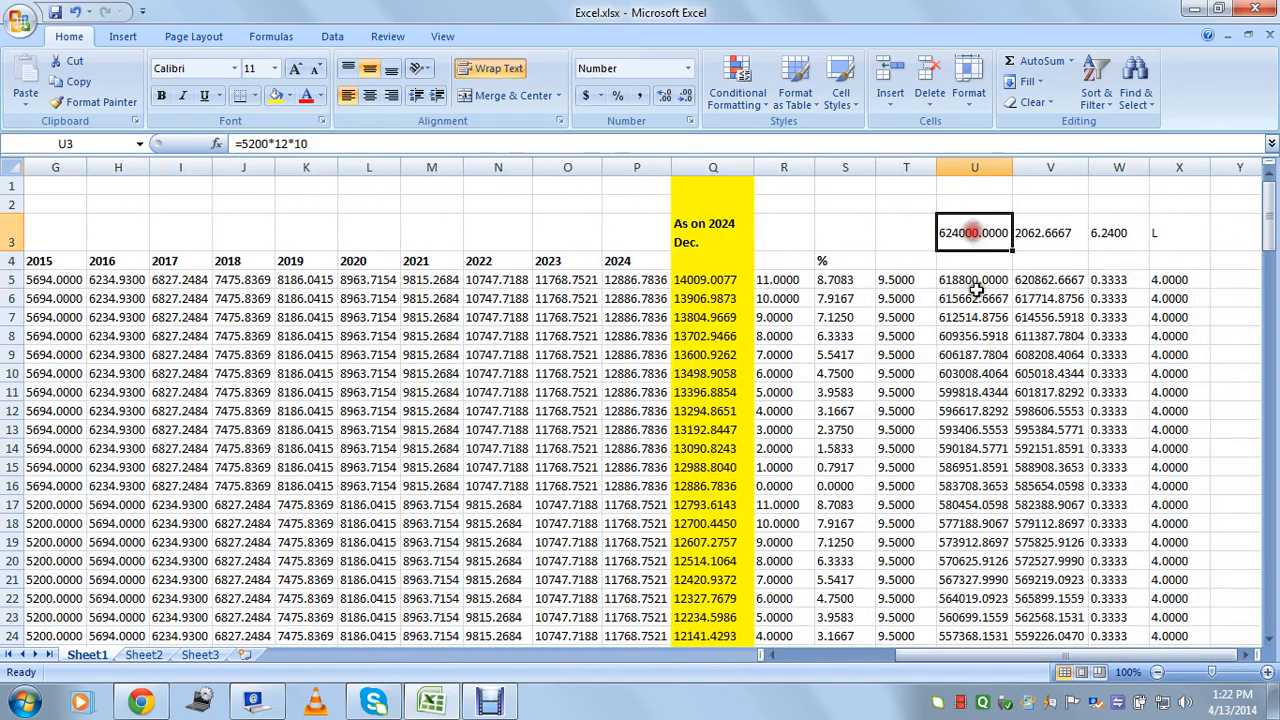
click(968, 284)
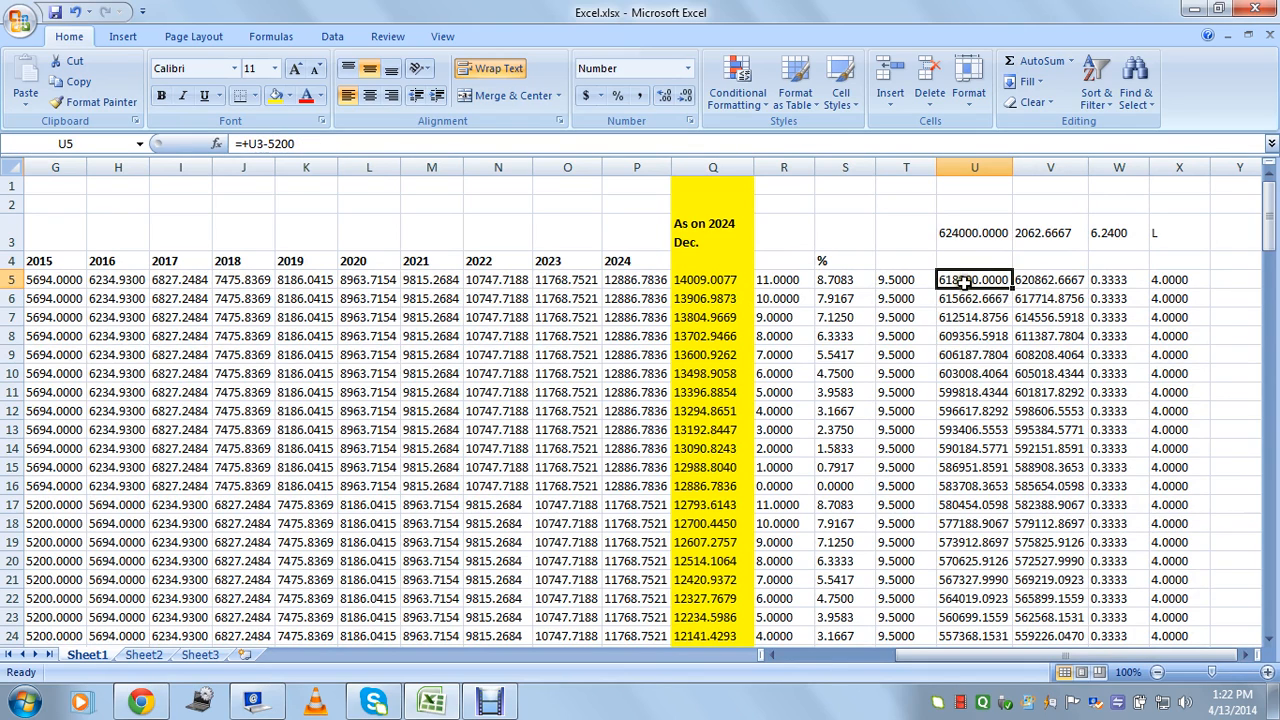
click(1040, 280)
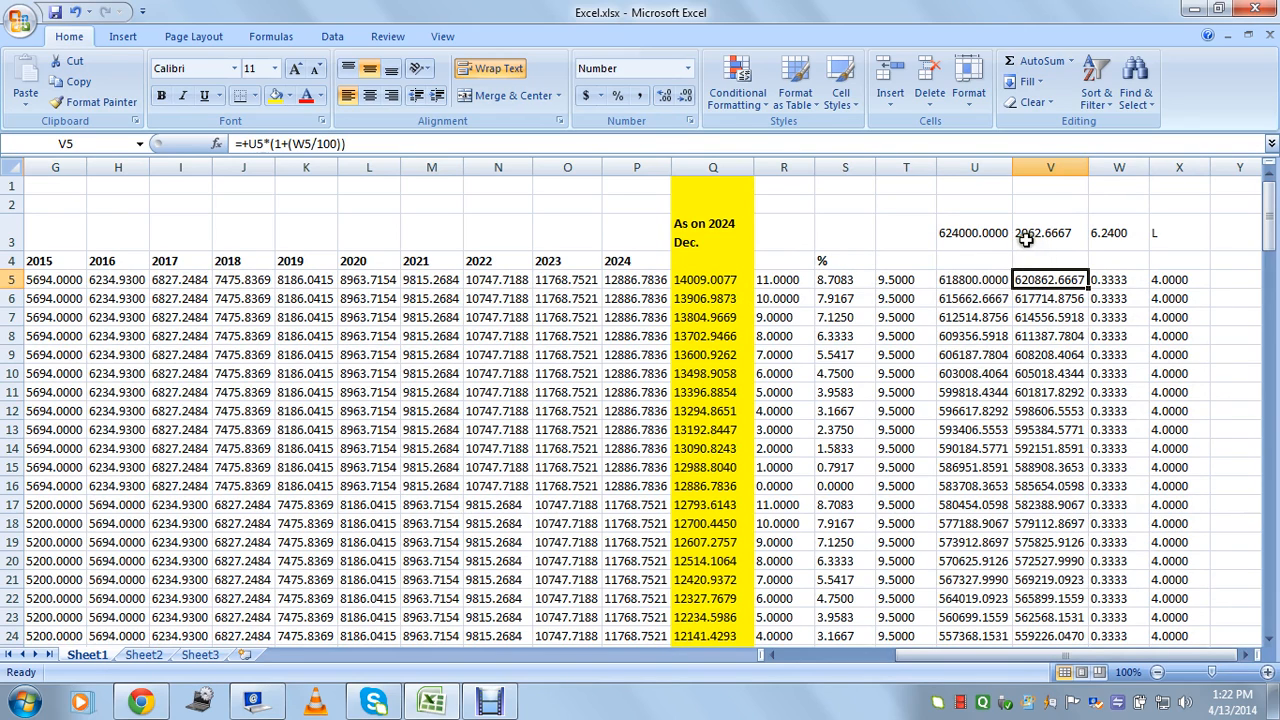
click(1170, 283)
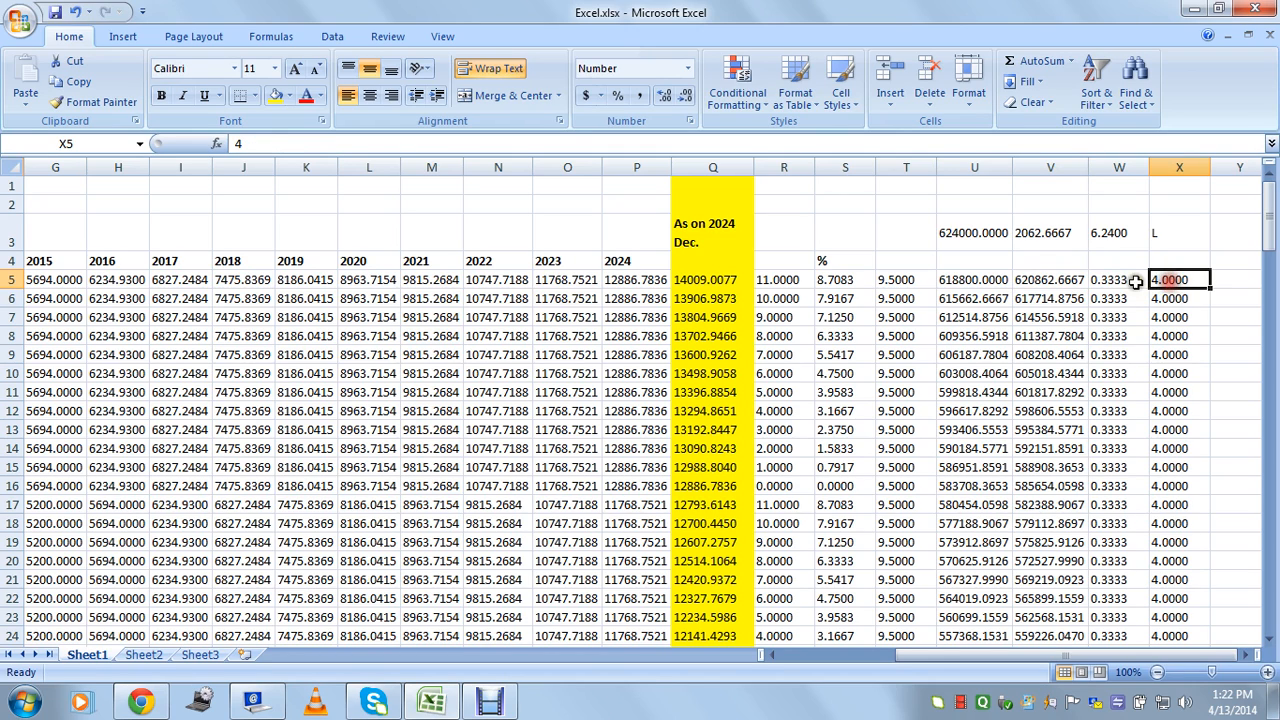
click(1128, 282)
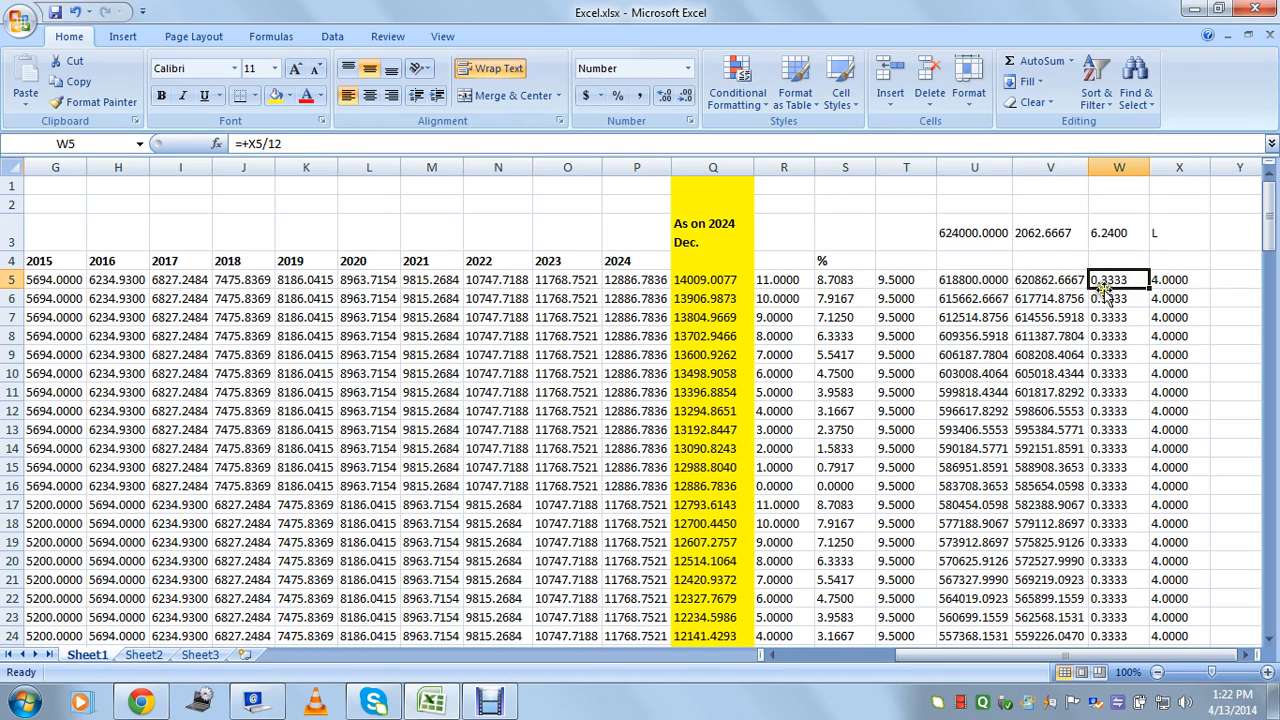
click(982, 282)
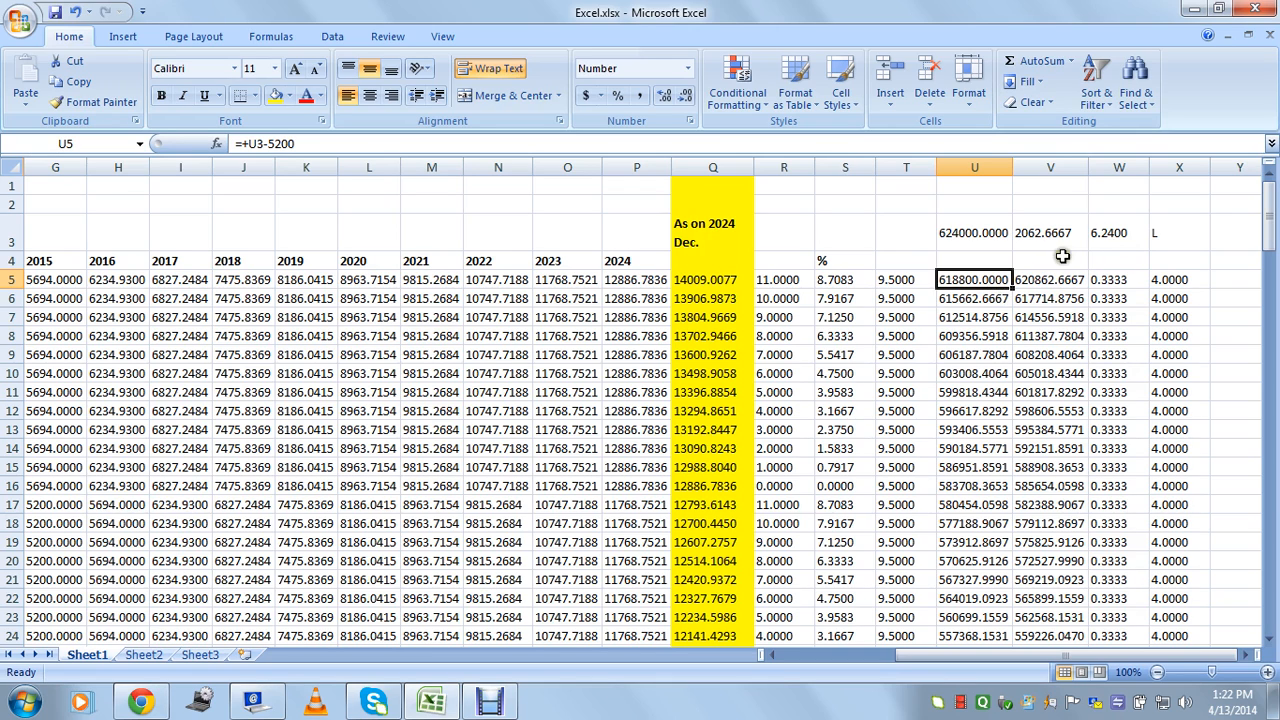
click(1103, 236)
click(974, 282)
click(1030, 284)
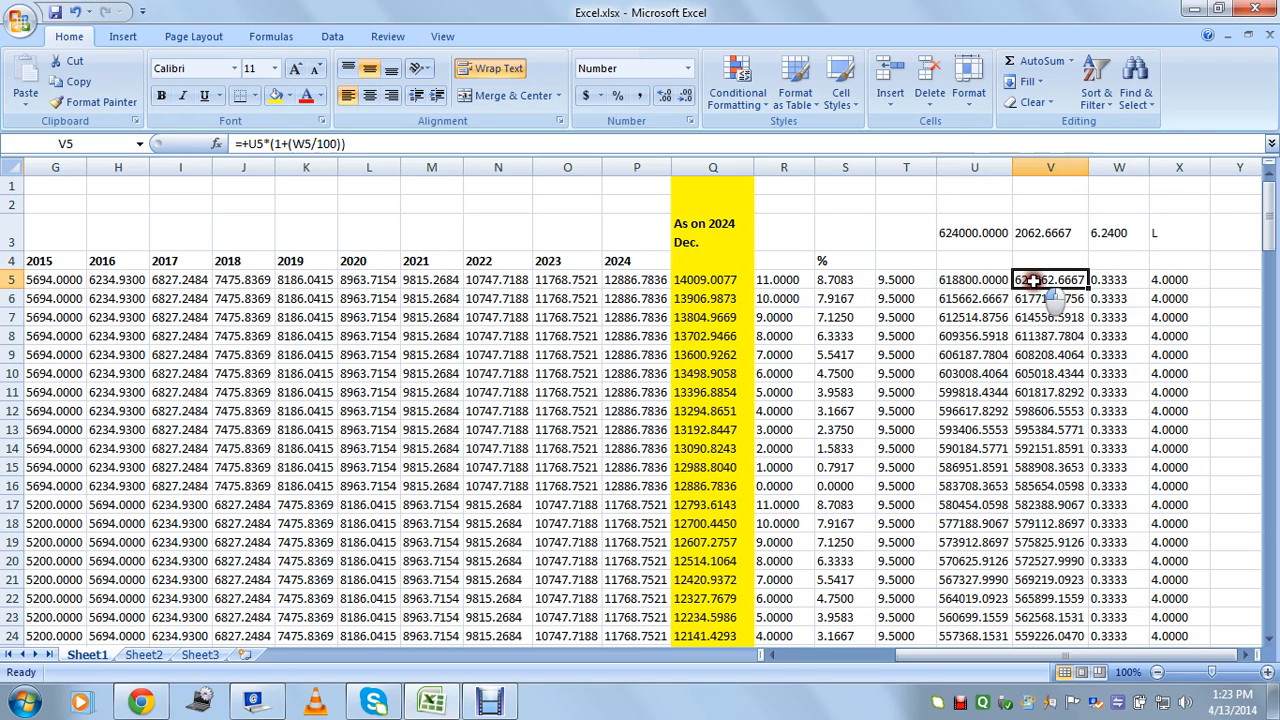
click(970, 300)
drag(1072, 655, 1112, 652)
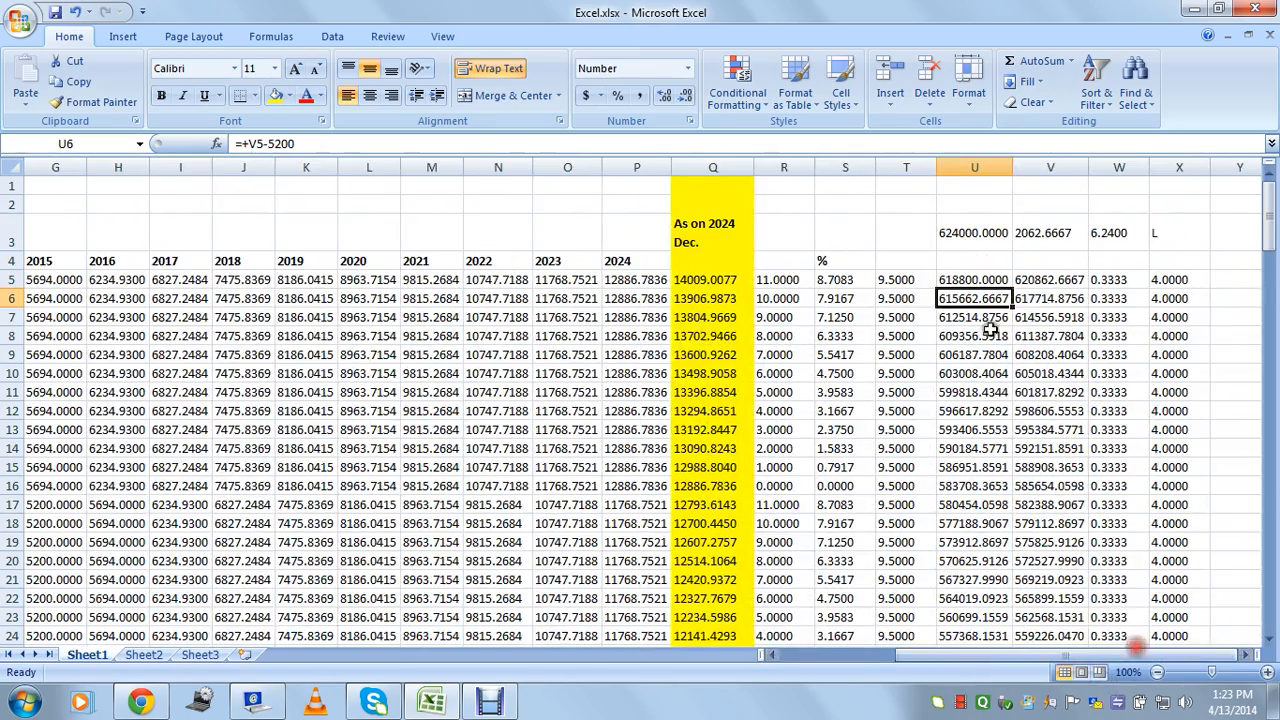
click(985, 280)
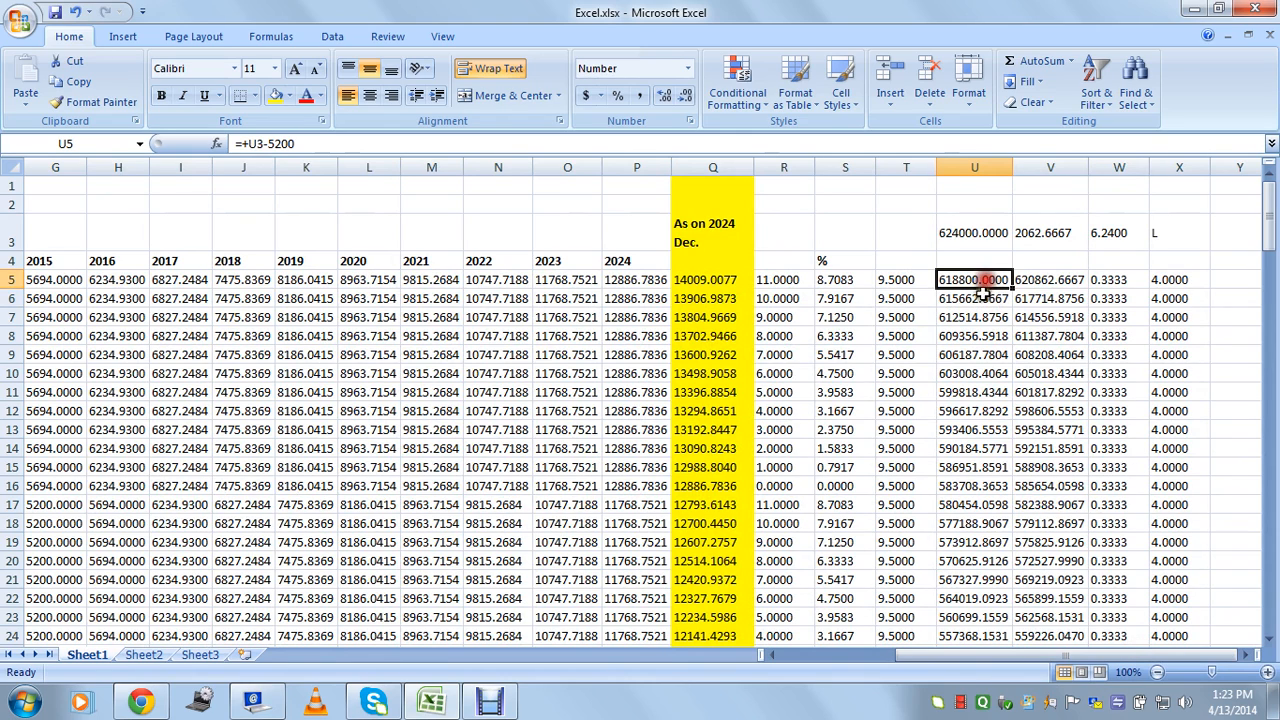
click(979, 298)
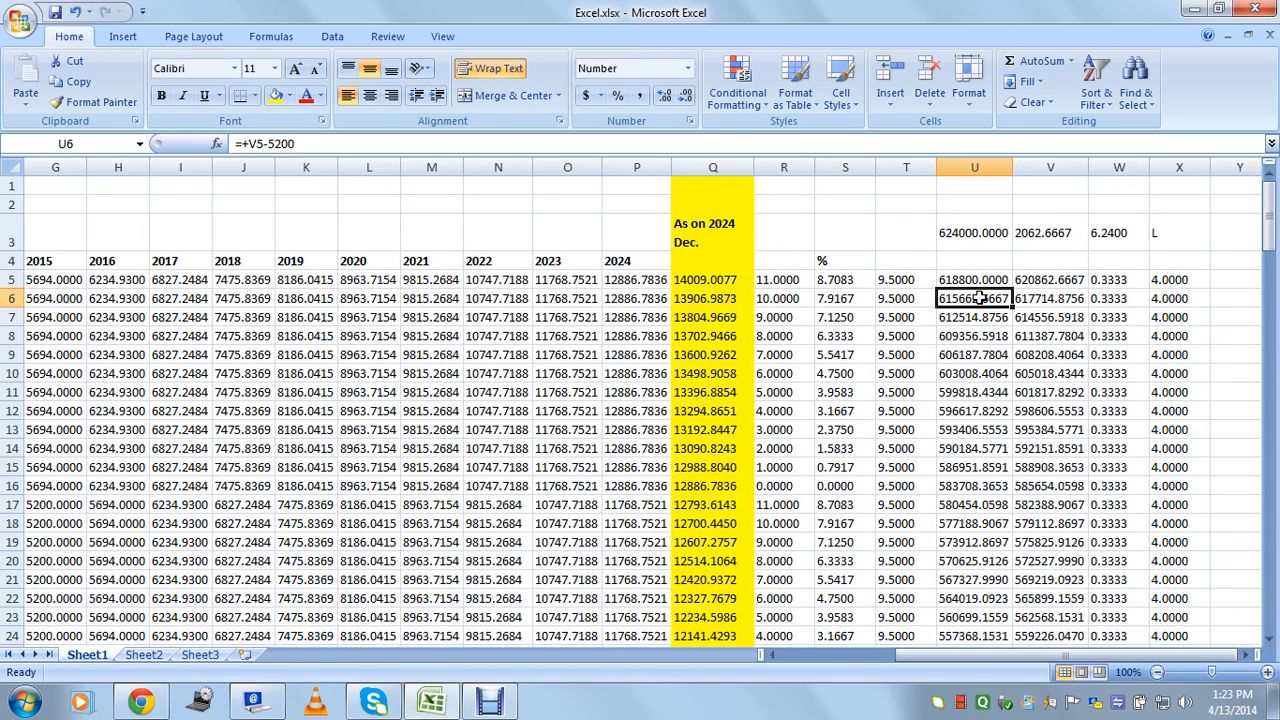
double_click(979, 298)
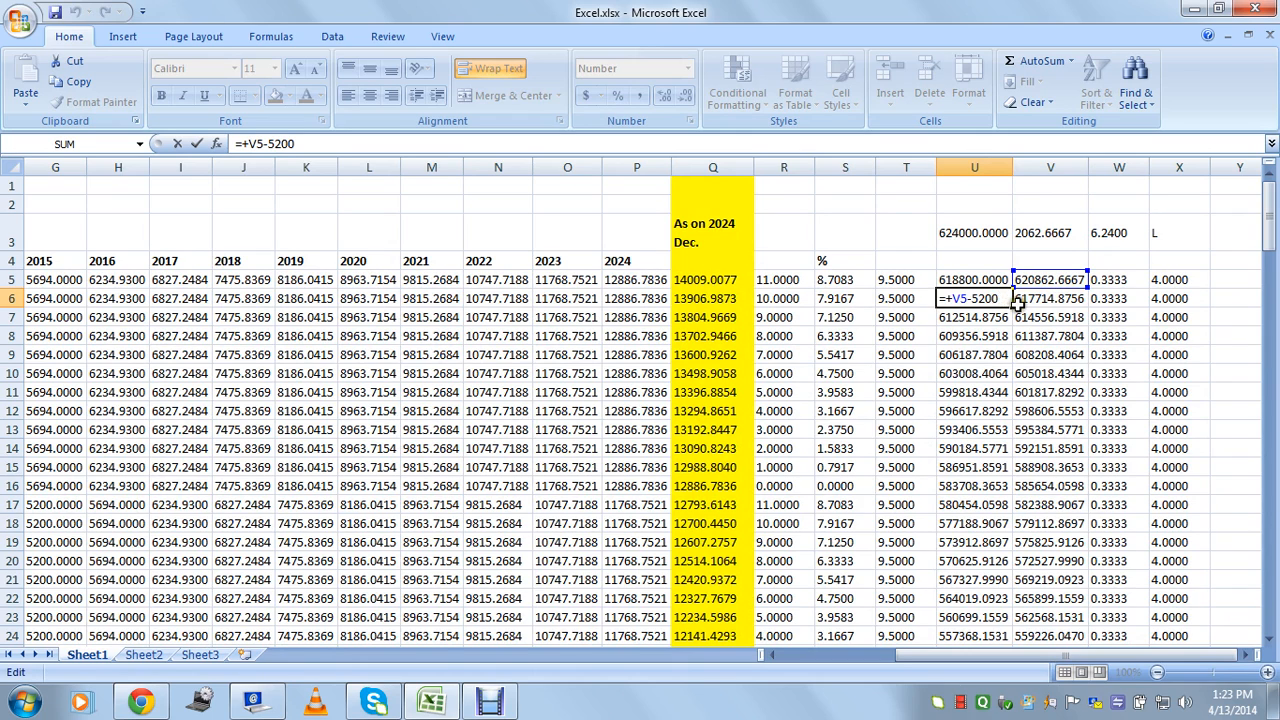
key(Escape)
click(1058, 298)
double_click(1080, 298)
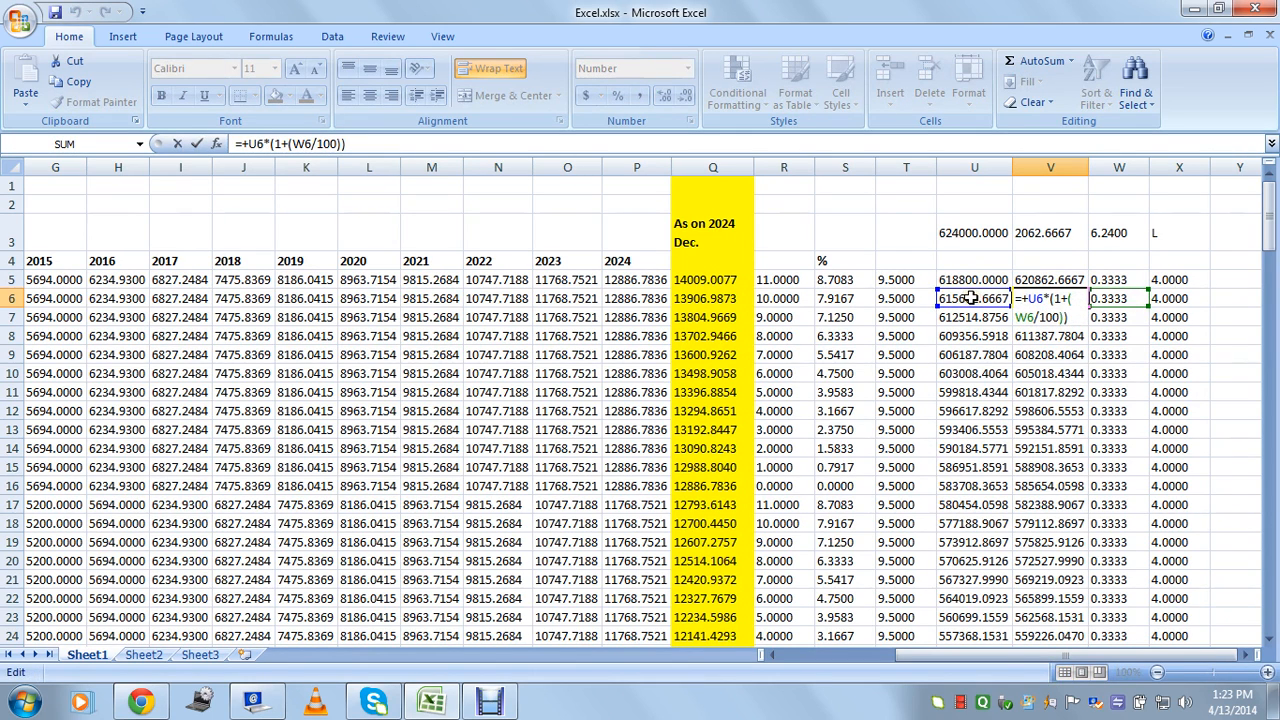
key(Escape)
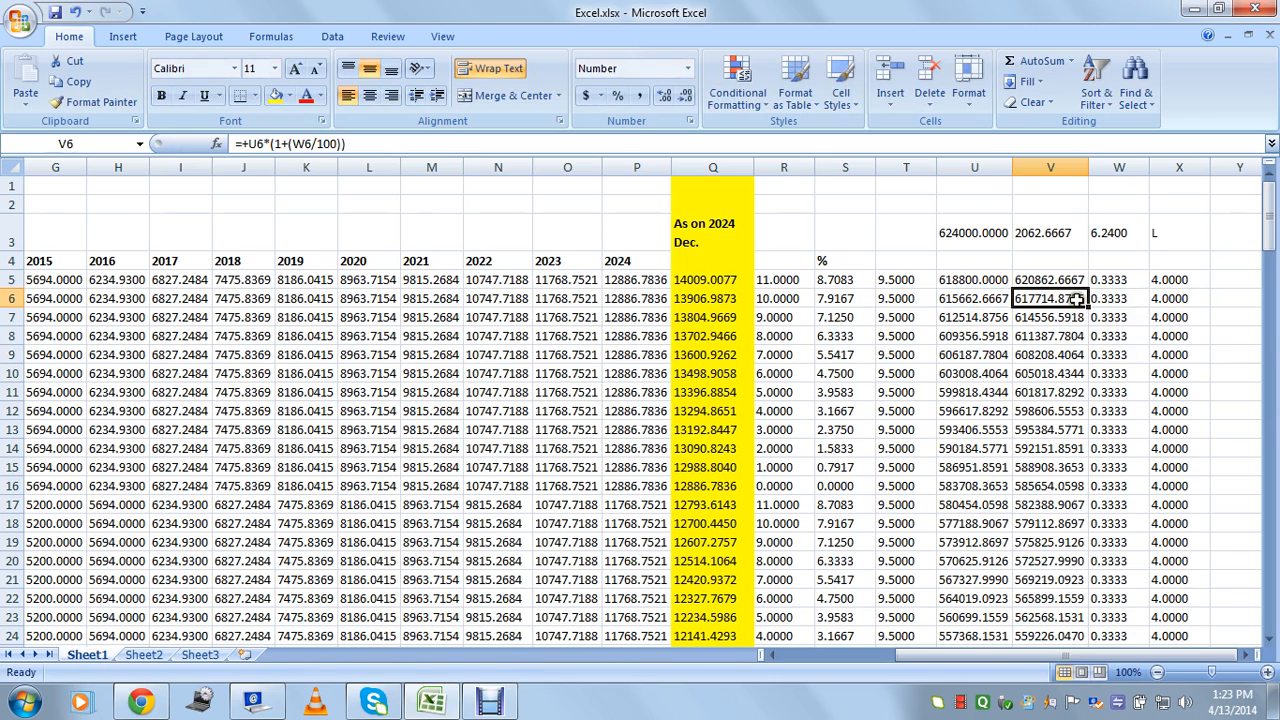
click(970, 316)
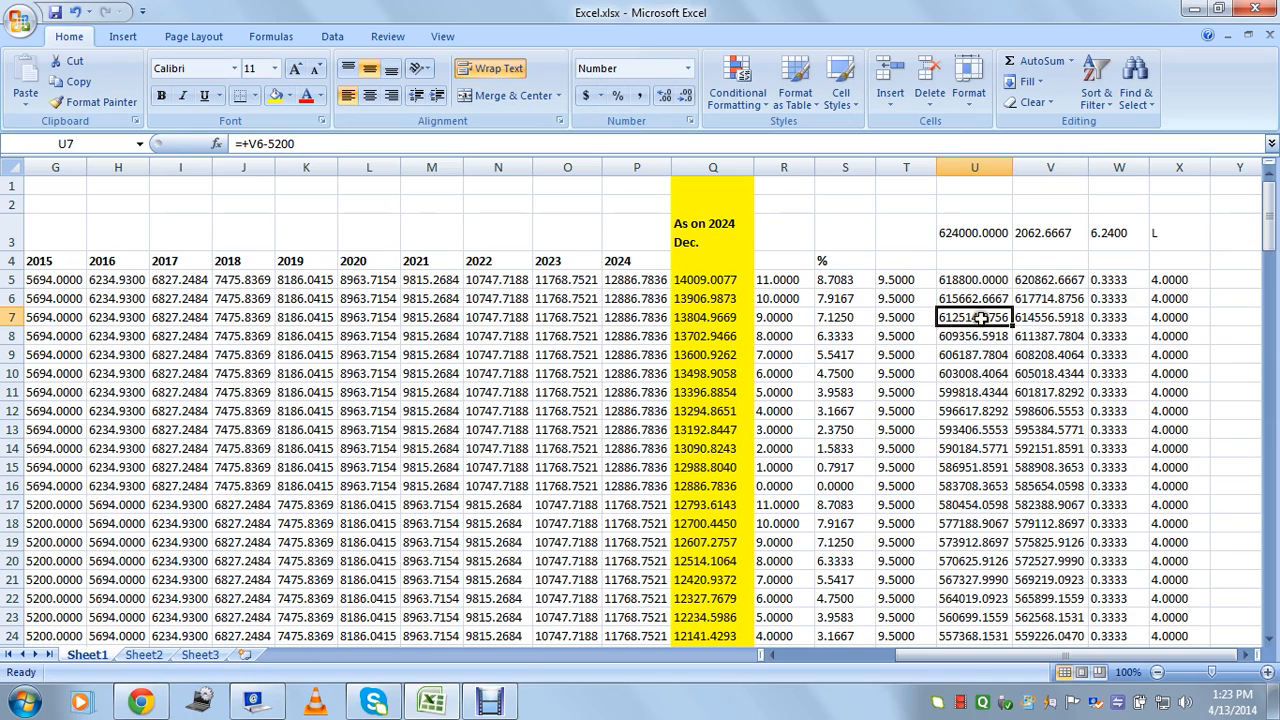
double_click(975, 316)
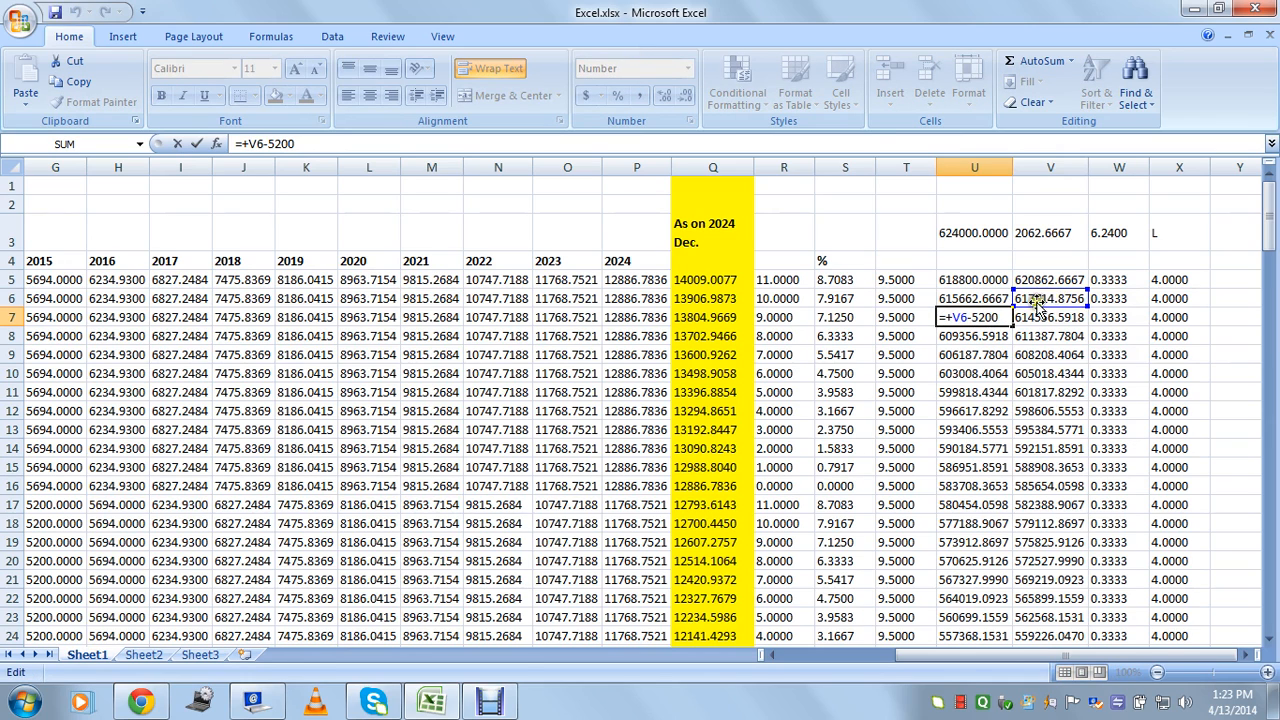
key(Escape)
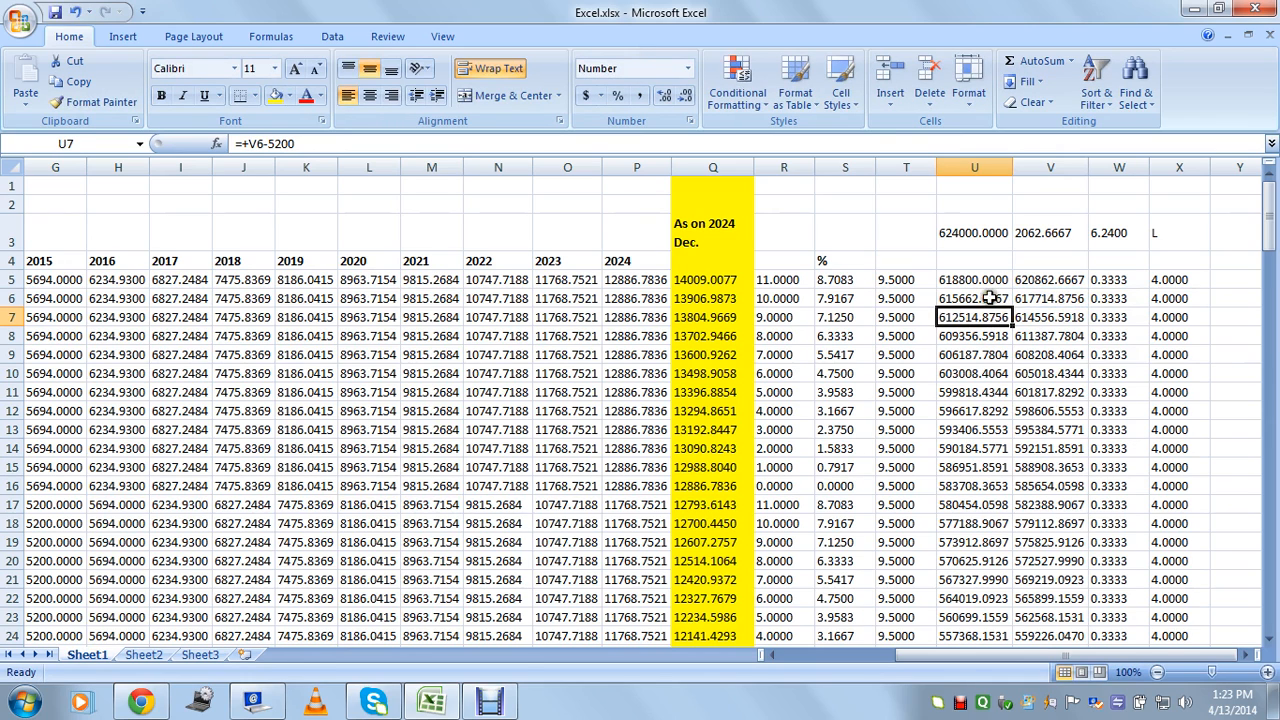
drag(975, 280, 975, 545)
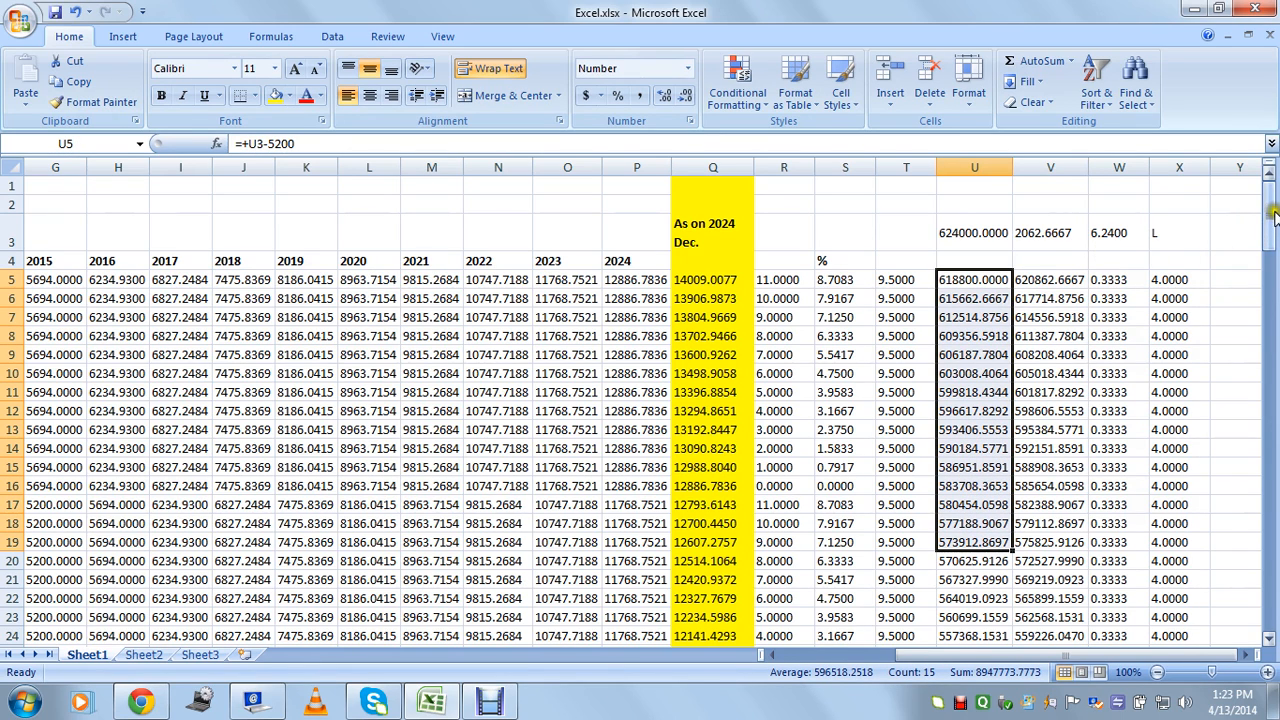
Check the W3 lakh value and U3 total, then scroll down to row 137 beside the 1.0486 figure.
drag(1273, 207, 1268, 160)
click(1116, 240)
click(975, 232)
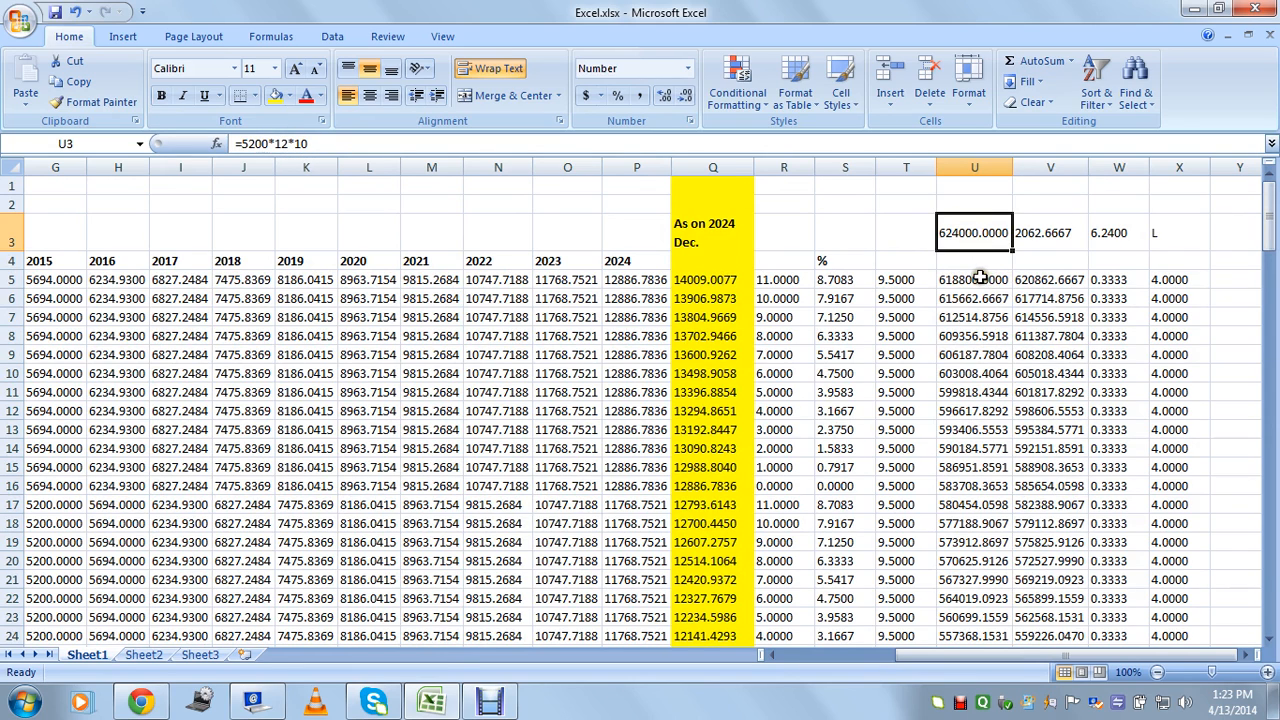
drag(980, 280, 977, 448)
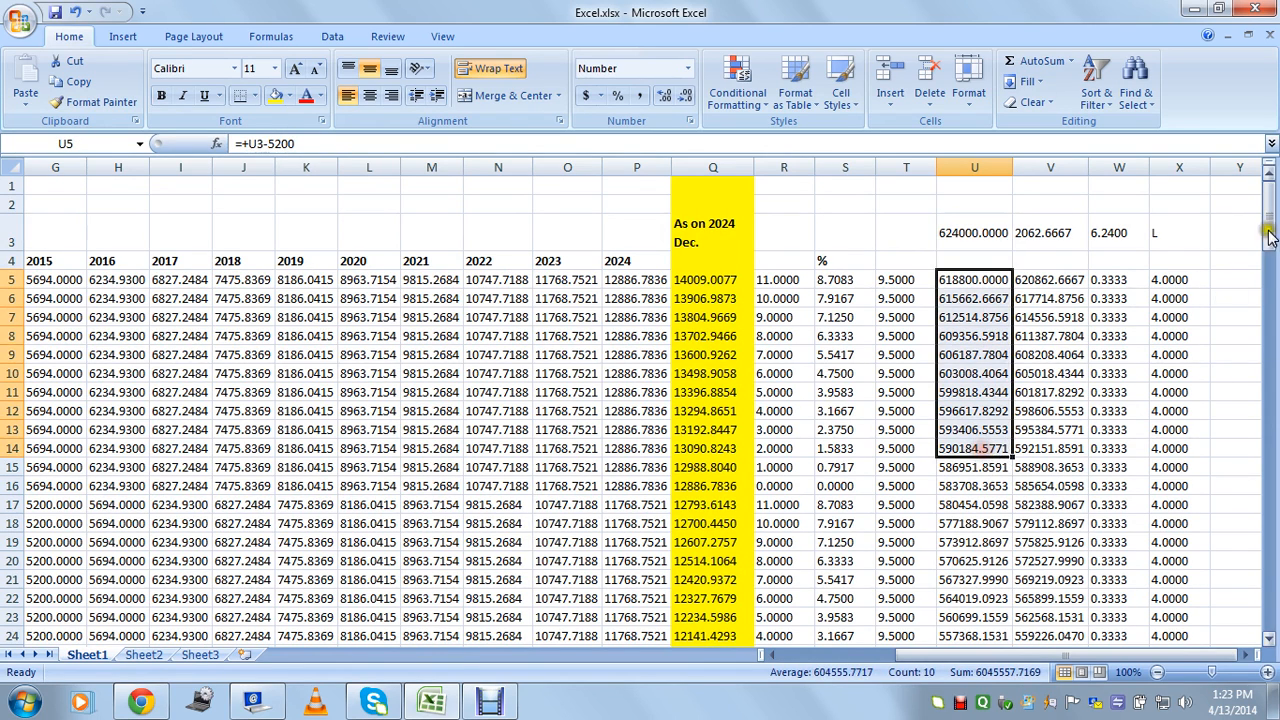
drag(1272, 210, 1268, 505)
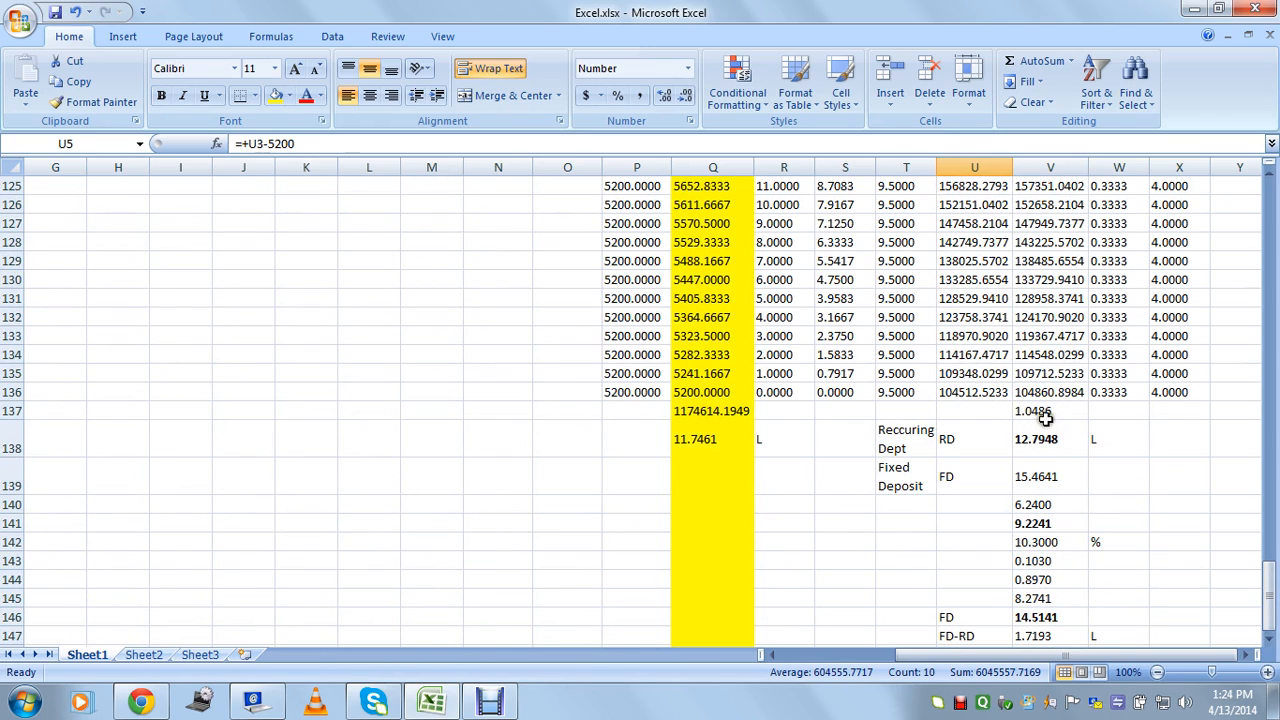
click(1101, 410)
Label the 1.0486 figure with L in W137 and check V137's lakh conversion.
text(L)
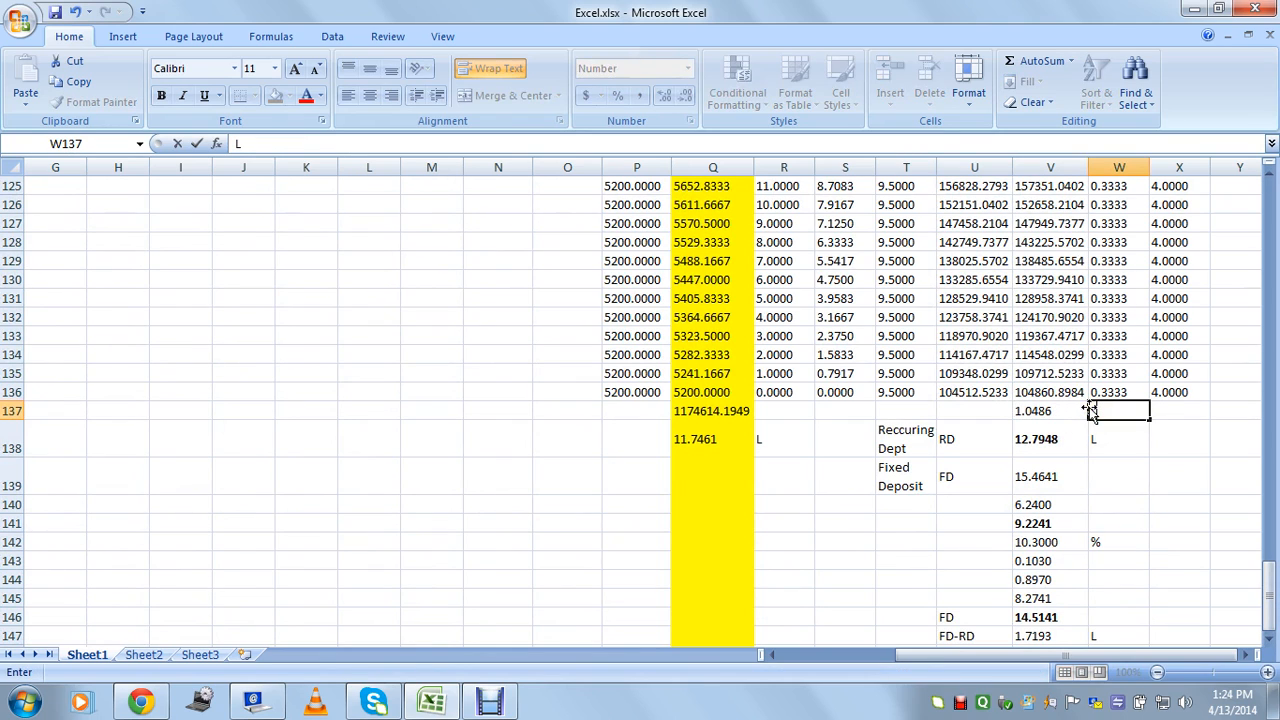
key(Return)
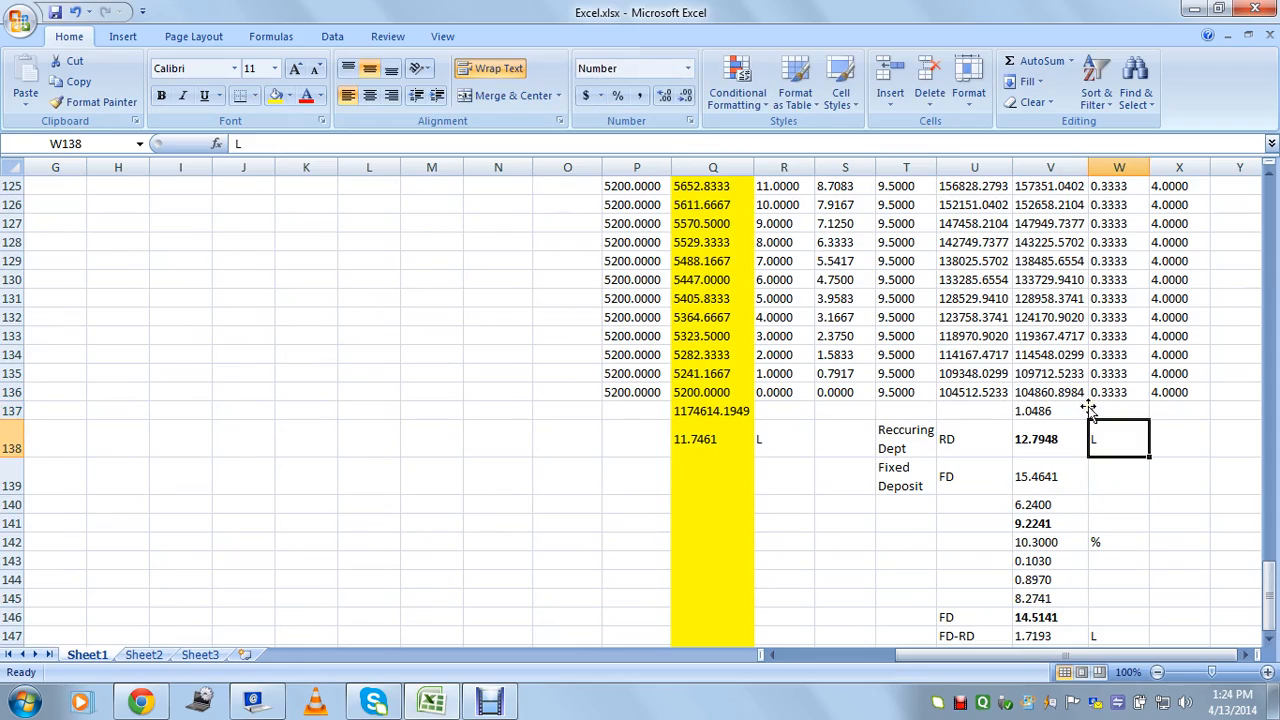
click(1070, 410)
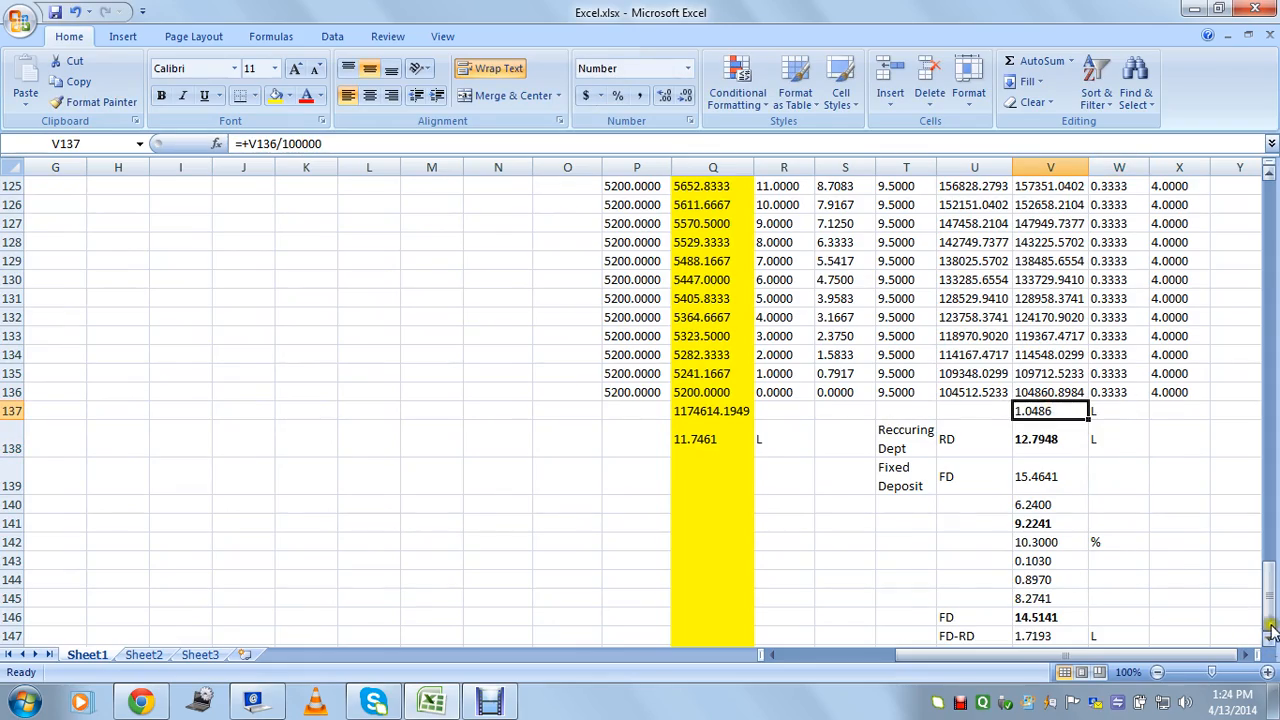
At the top, review the V5 FD growth, W5:W10 monthly rates, U5 and V16 formulas.
drag(1270, 618, 1270, 200)
click(1055, 280)
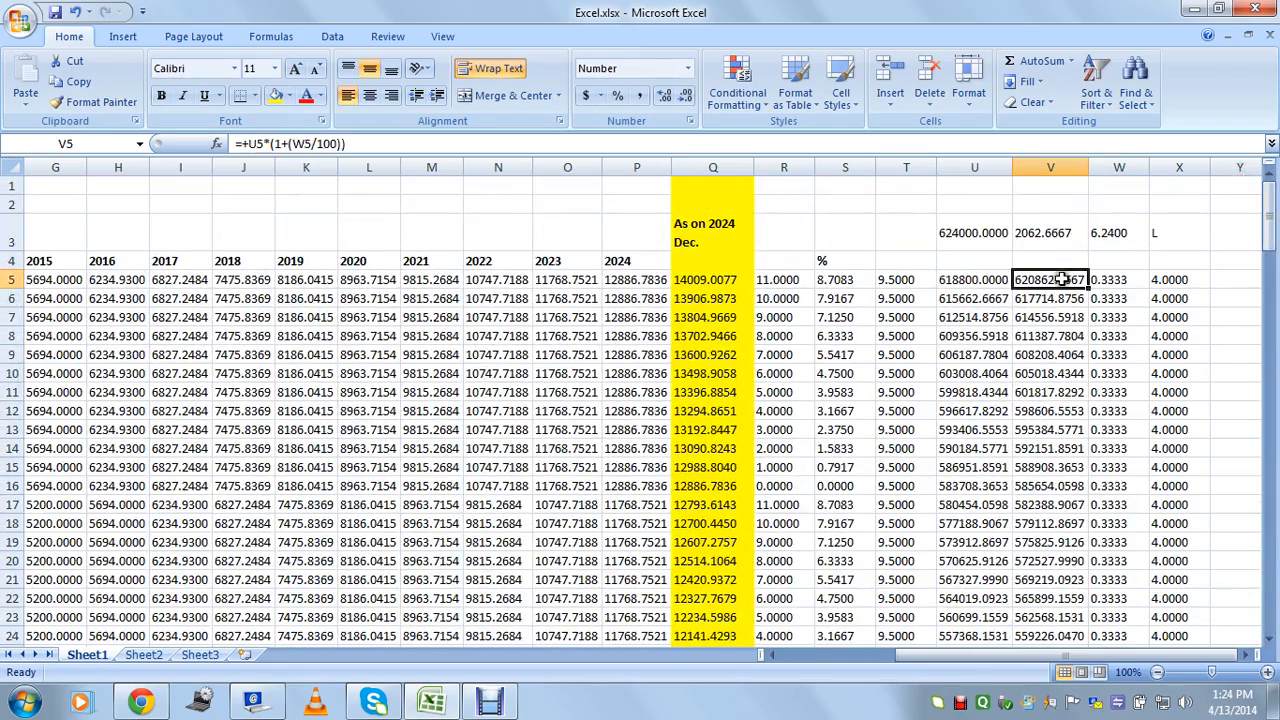
drag(1109, 285, 1125, 366)
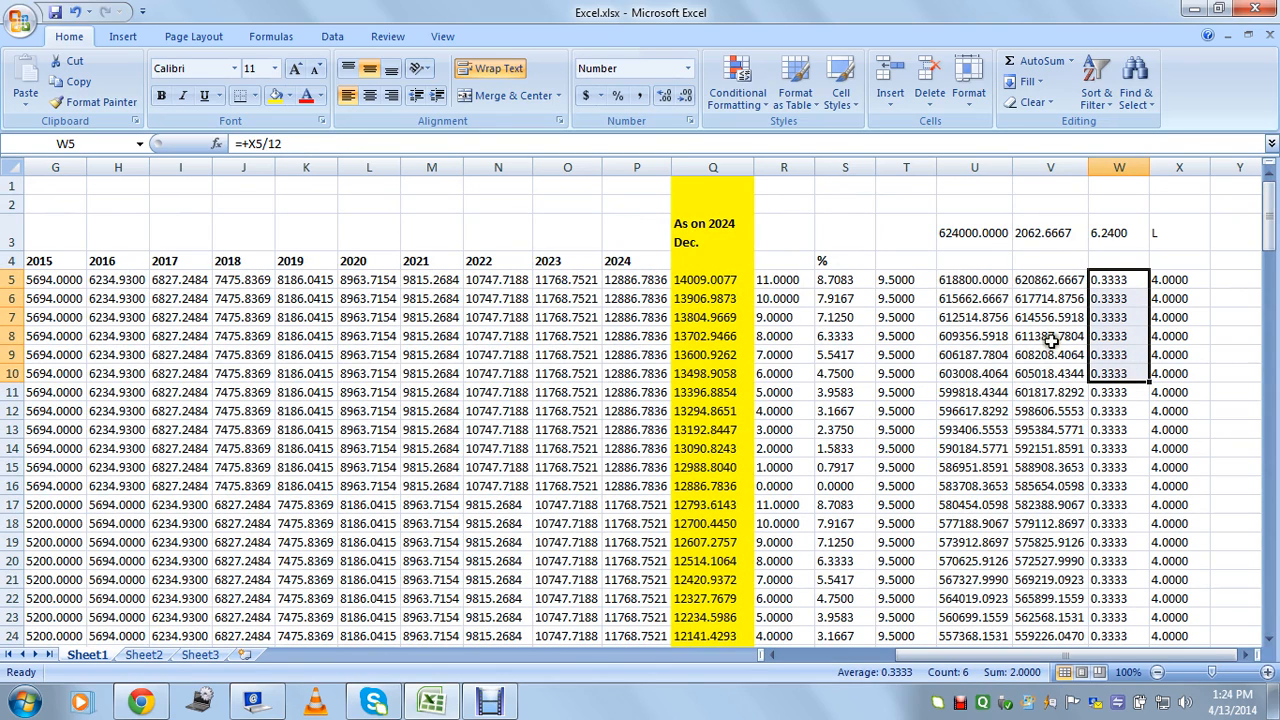
click(978, 282)
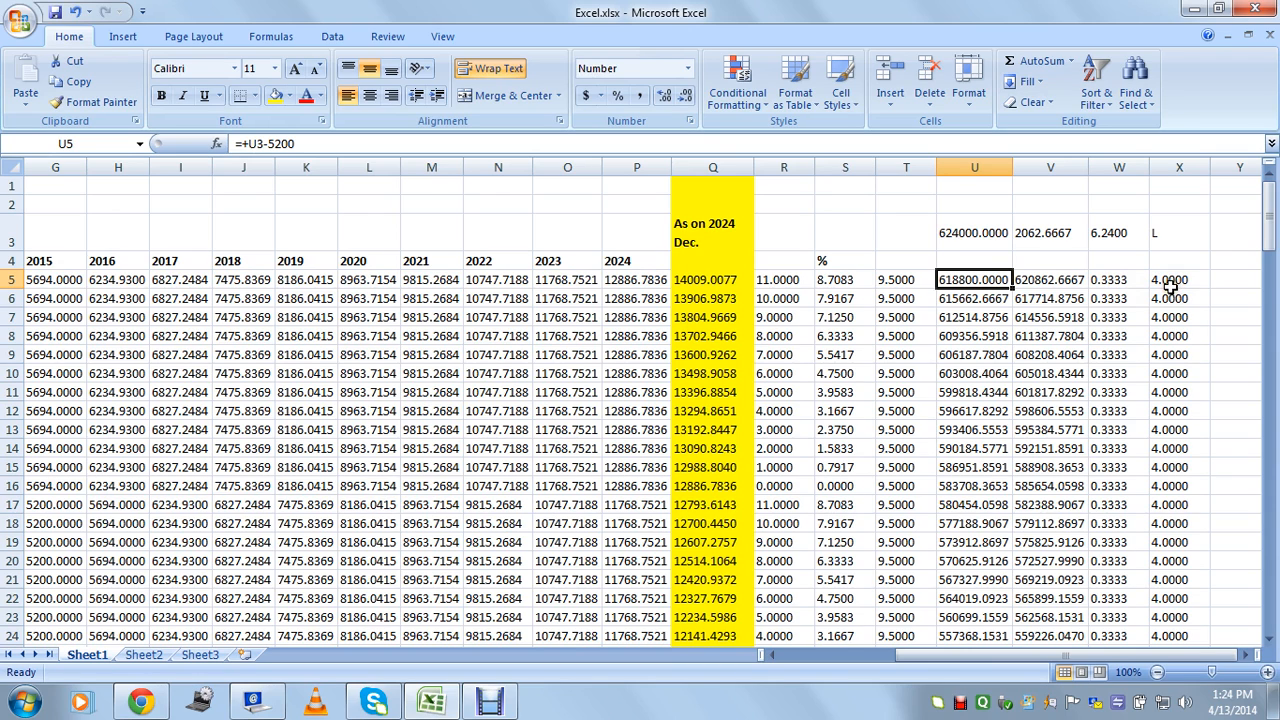
drag(1035, 280, 1050, 527)
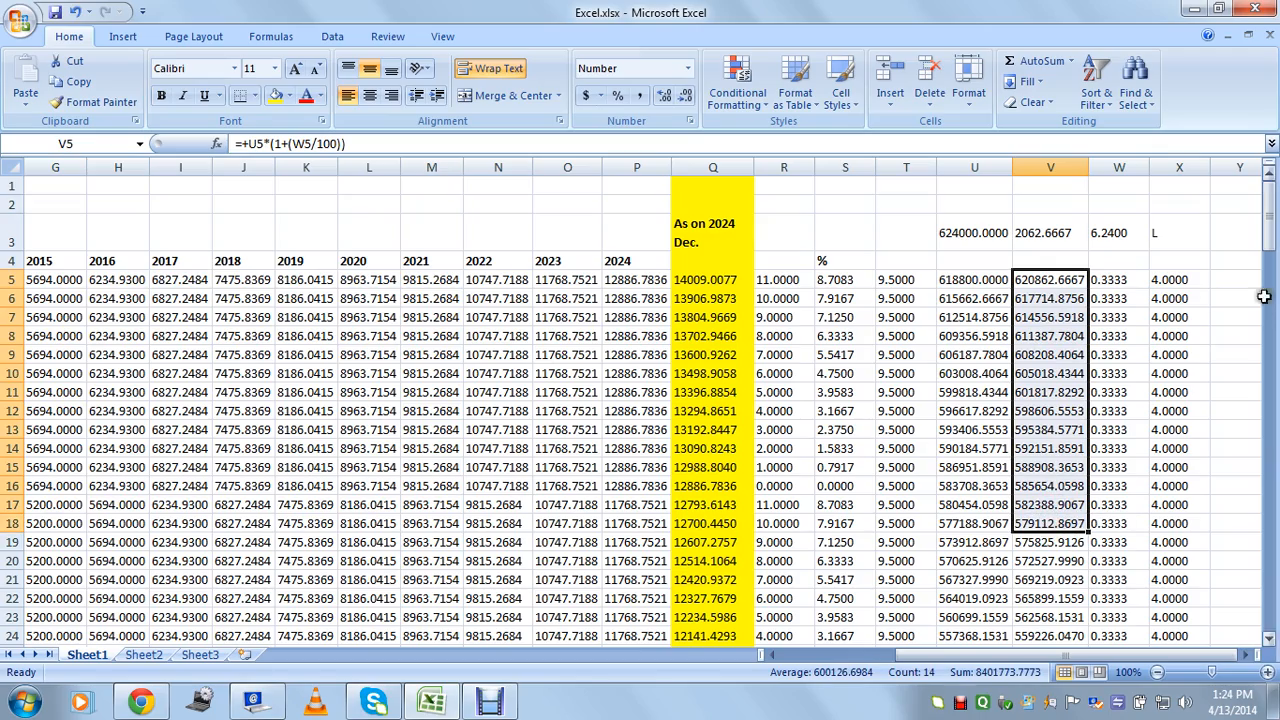
click(1060, 480)
Check V137's lakh conversion, the Q138 RD total, V138's sum and the 5200 deposit in P136.
drag(1267, 218, 1250, 602)
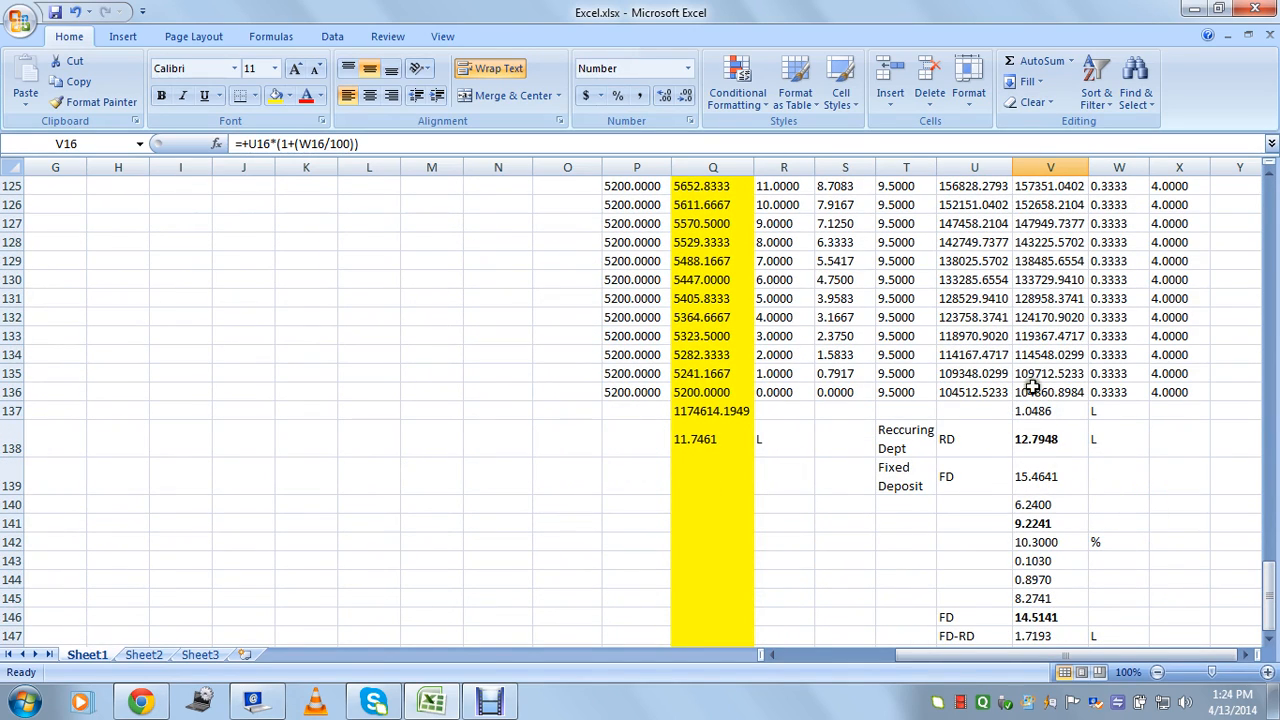
click(1045, 412)
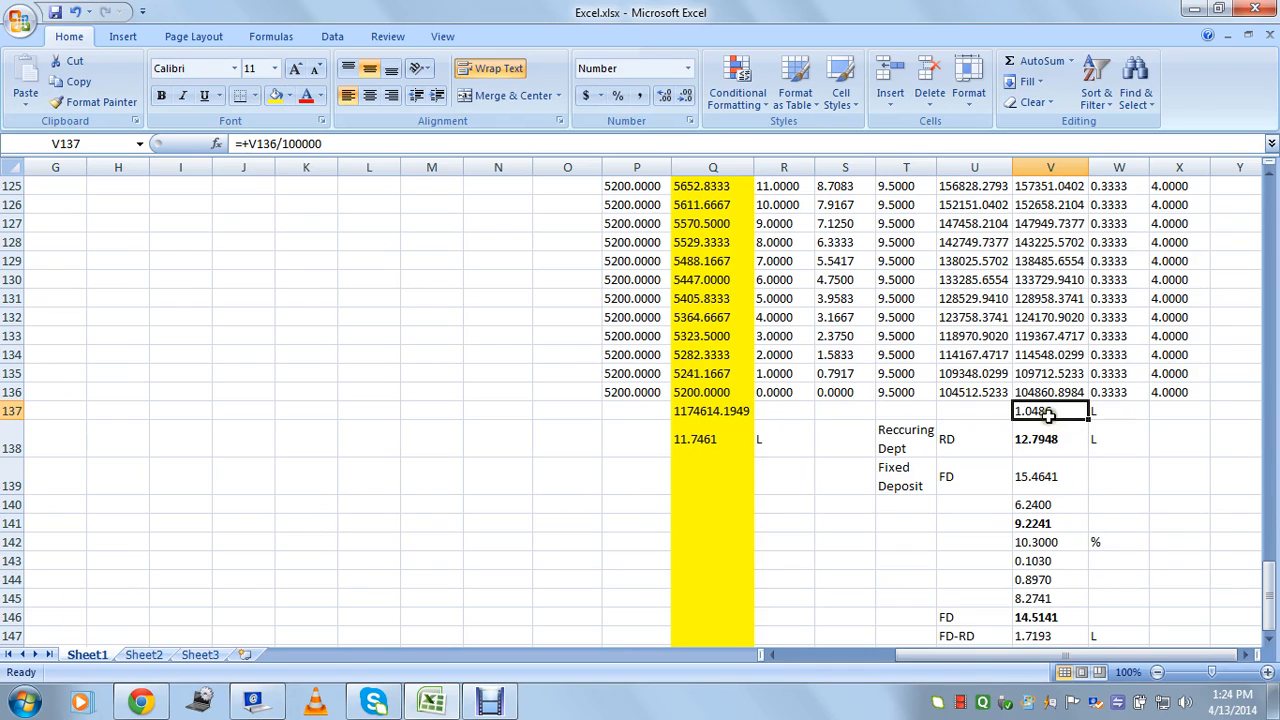
click(714, 442)
click(1028, 442)
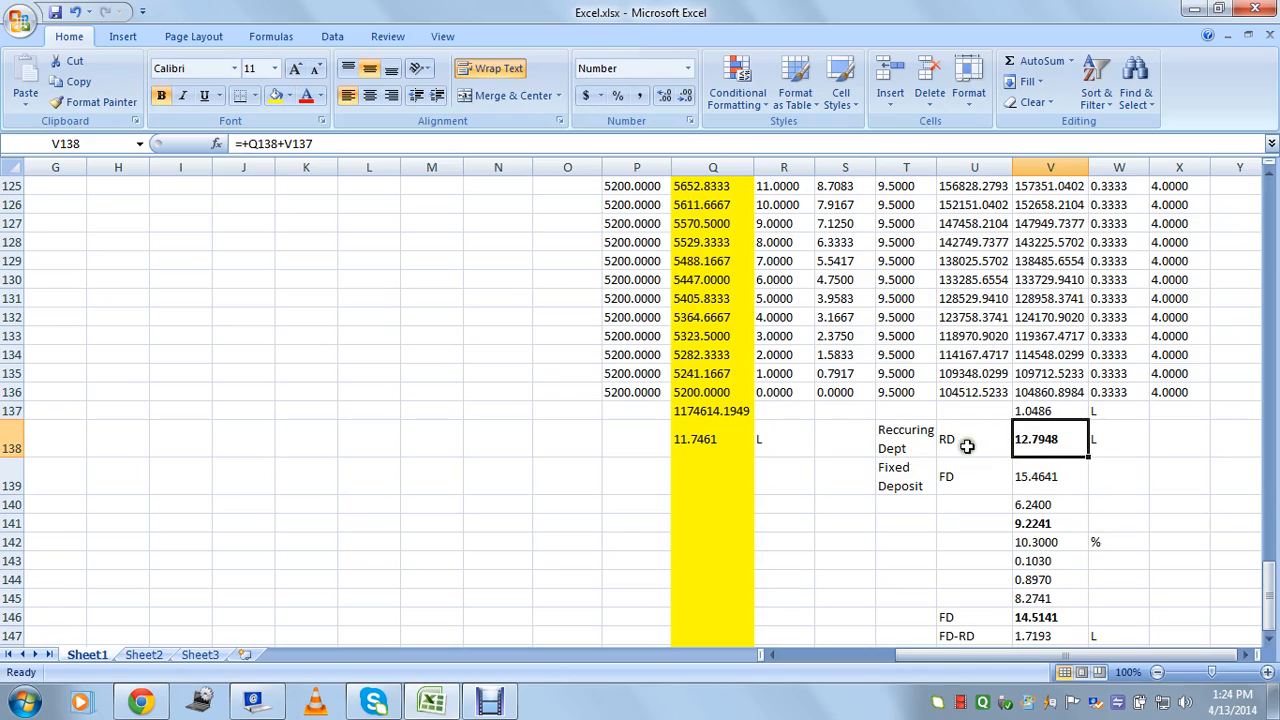
click(620, 392)
drag(1268, 595, 1270, 184)
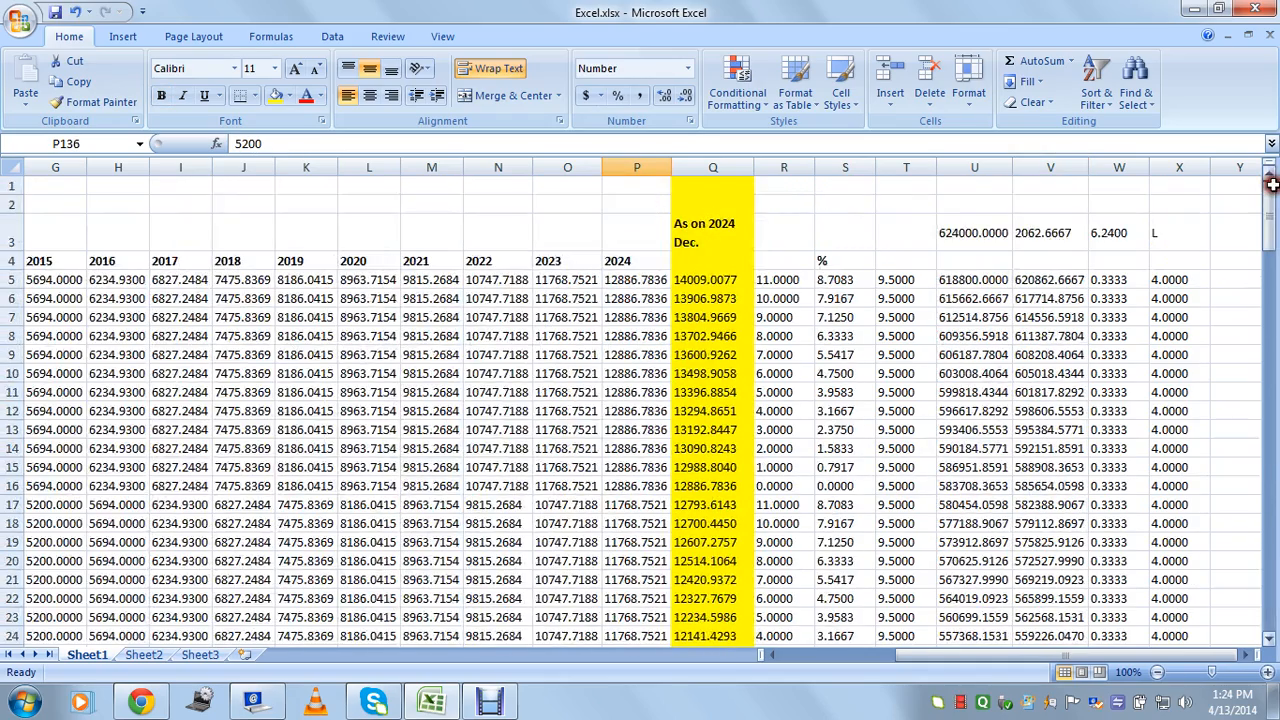
Check the W3 lakh value, the Q138 RD total and V138's formula adding Q138 and V137.
click(1115, 234)
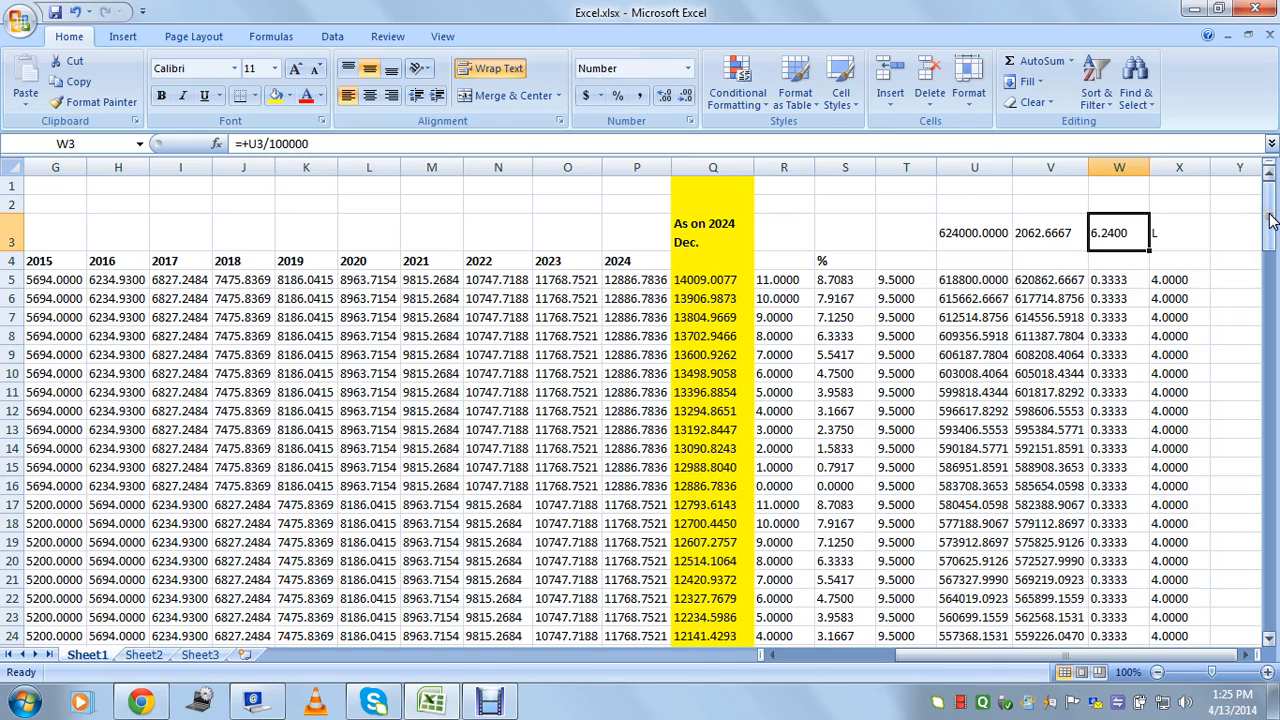
drag(1270, 220, 1273, 625)
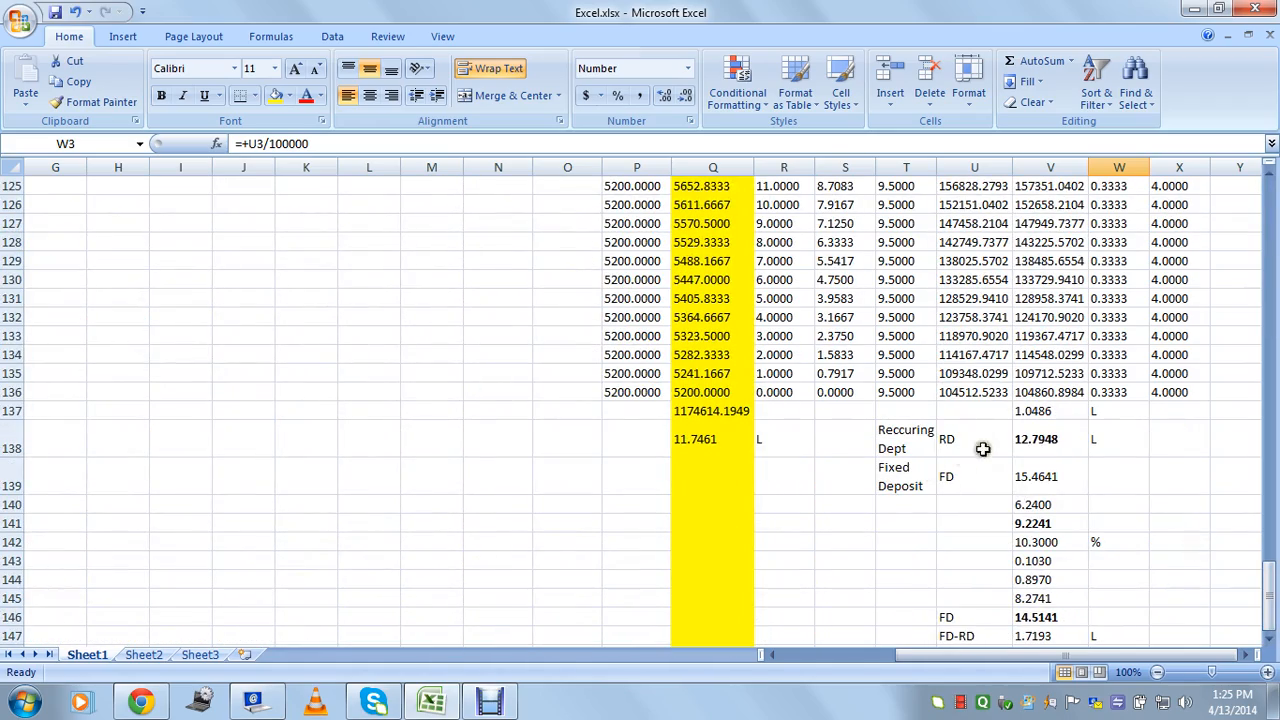
click(715, 442)
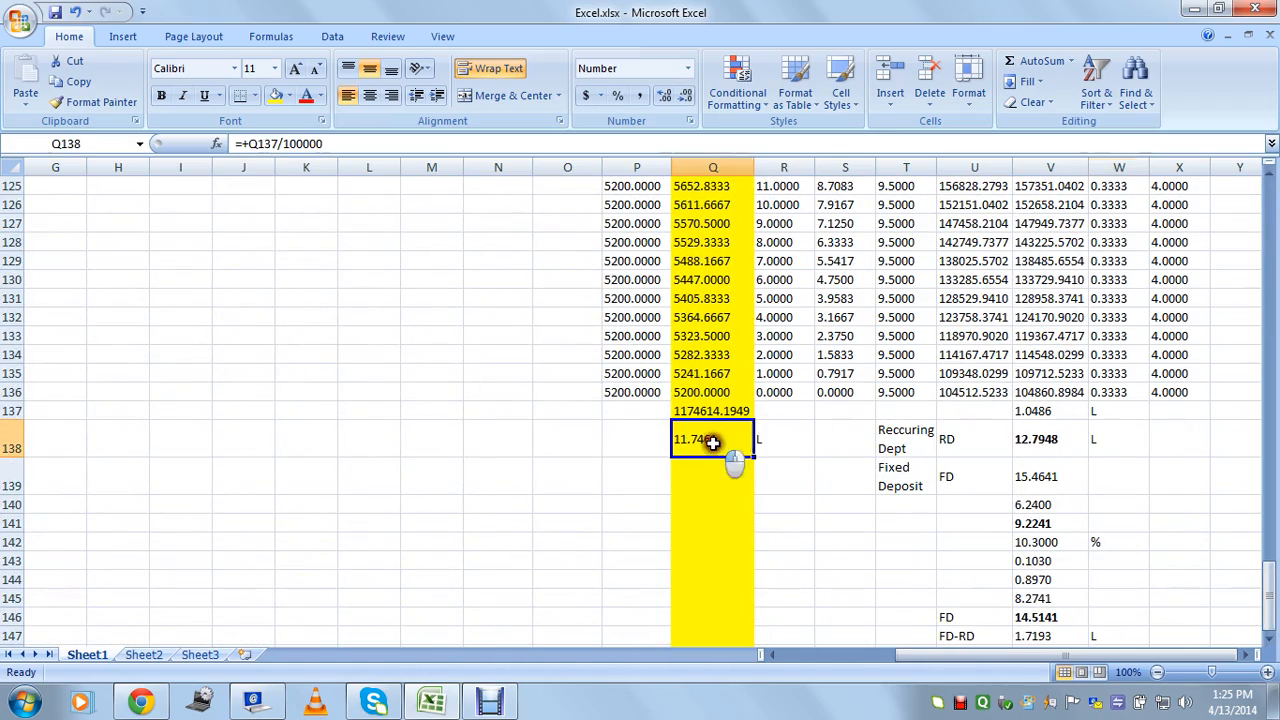
click(1035, 438)
drag(1107, 314, 1110, 372)
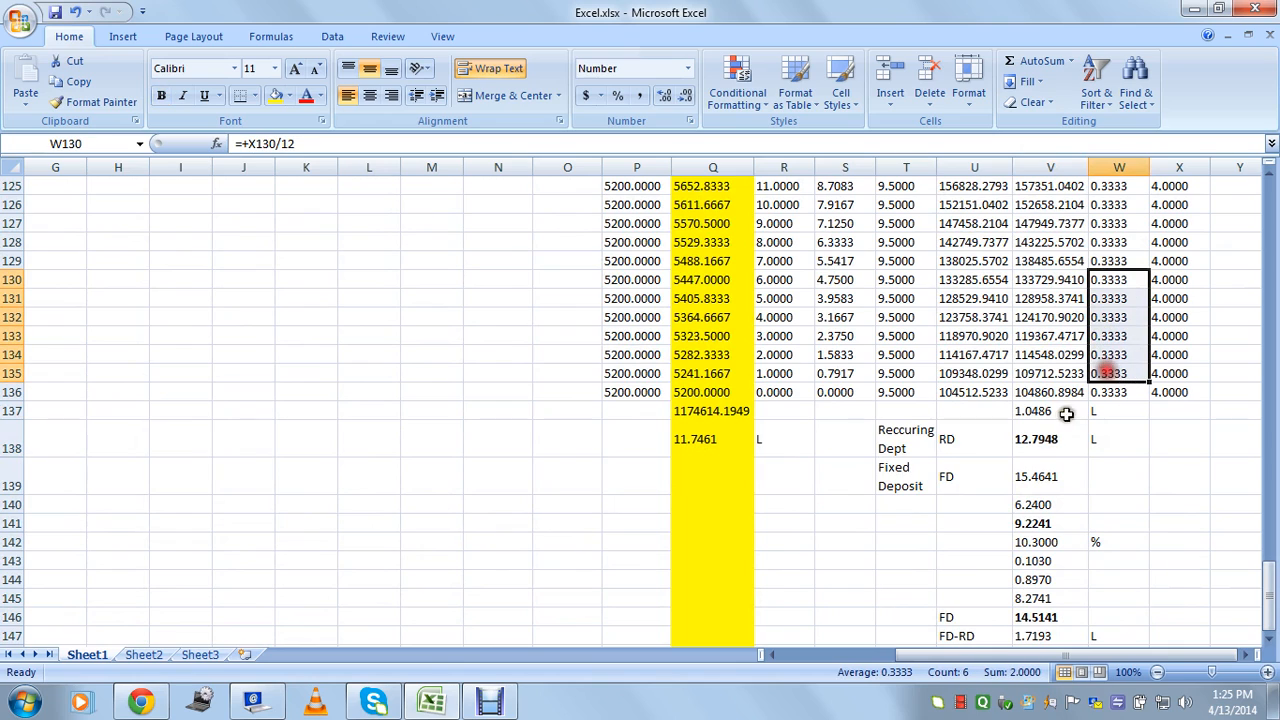
click(743, 439)
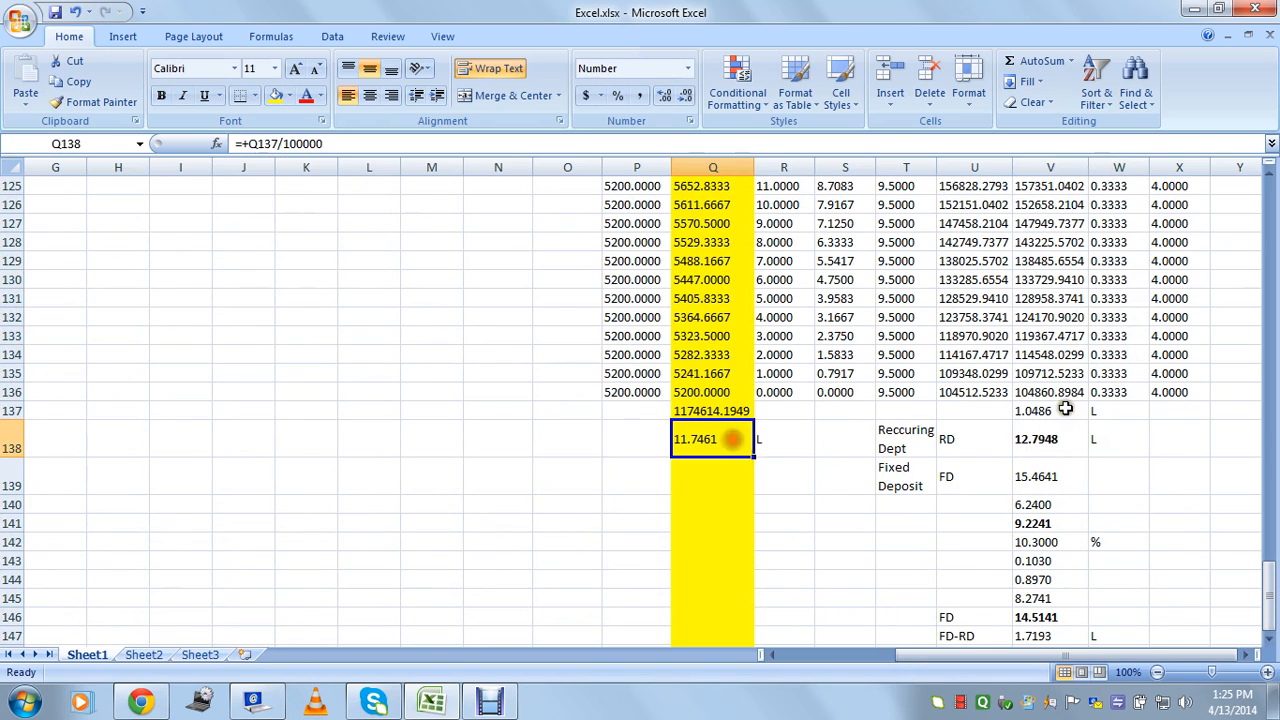
click(1048, 443)
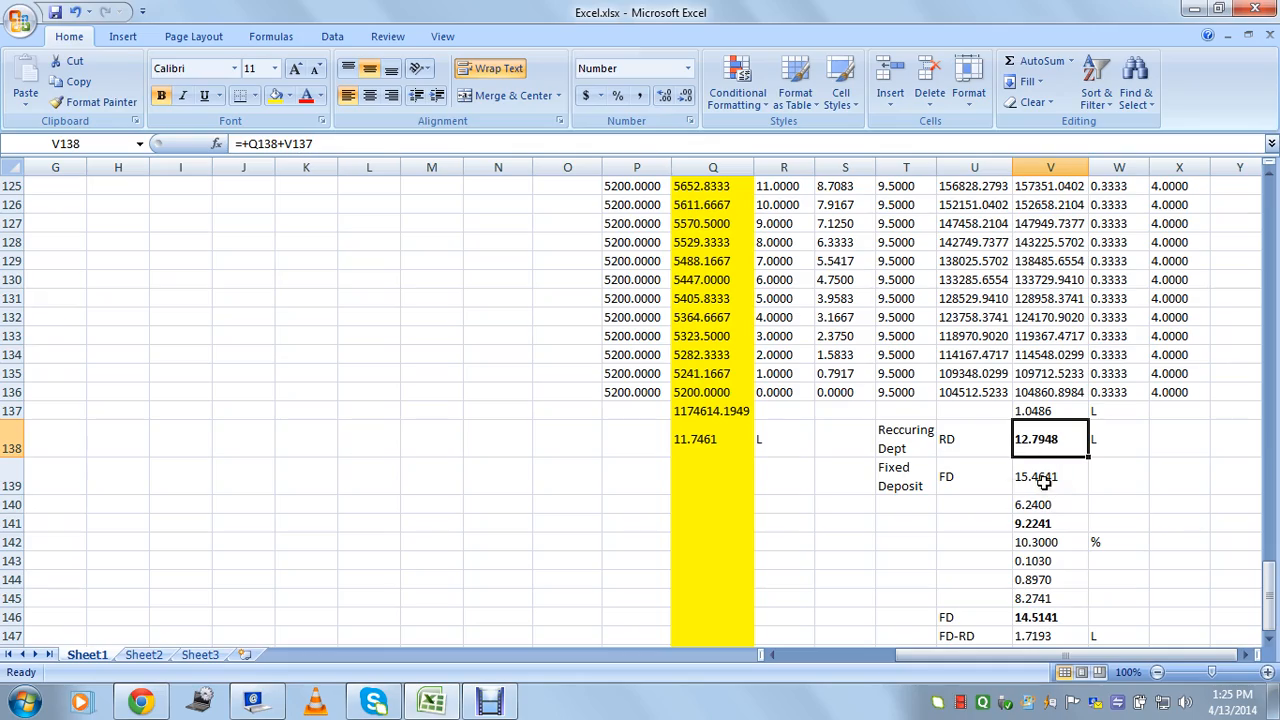
Back at the top, review the 6.2400 lakh value in W3 and column W's monthly formulas to W17.
drag(1268, 590, 1270, 210)
click(1120, 242)
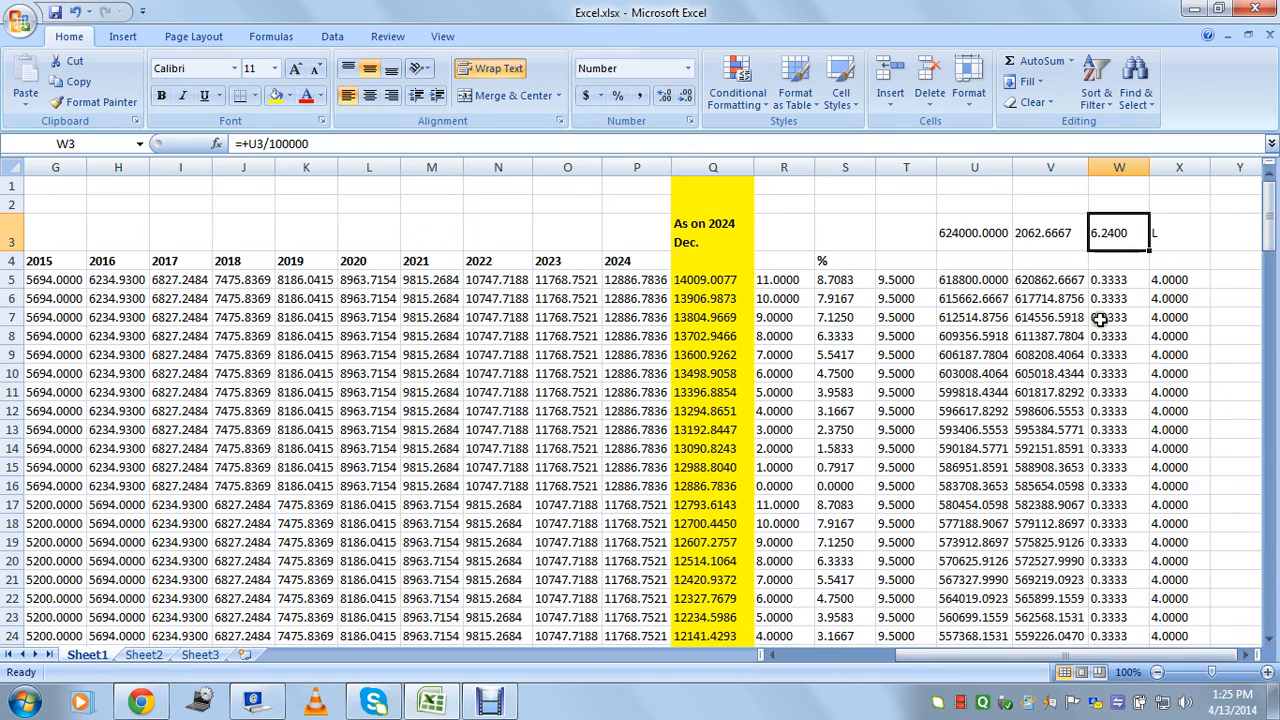
drag(1105, 293, 1104, 449)
click(1105, 500)
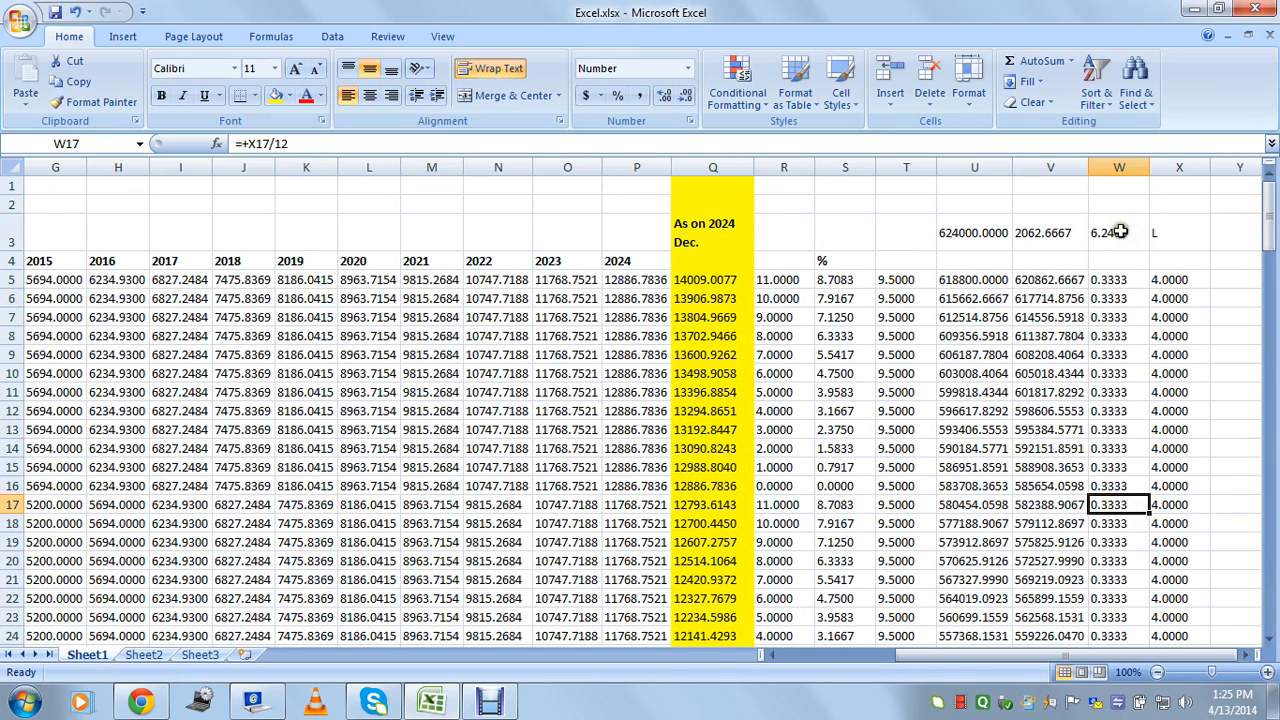
click(1115, 237)
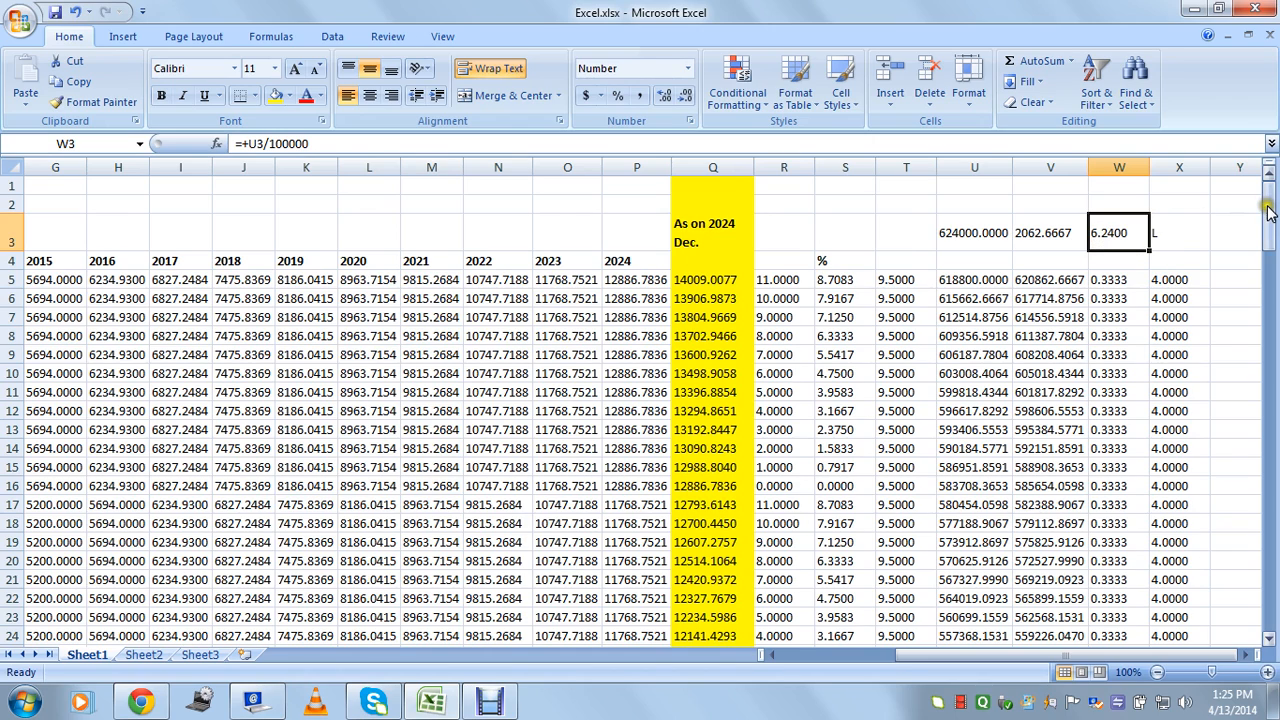
drag(1268, 200, 1268, 198)
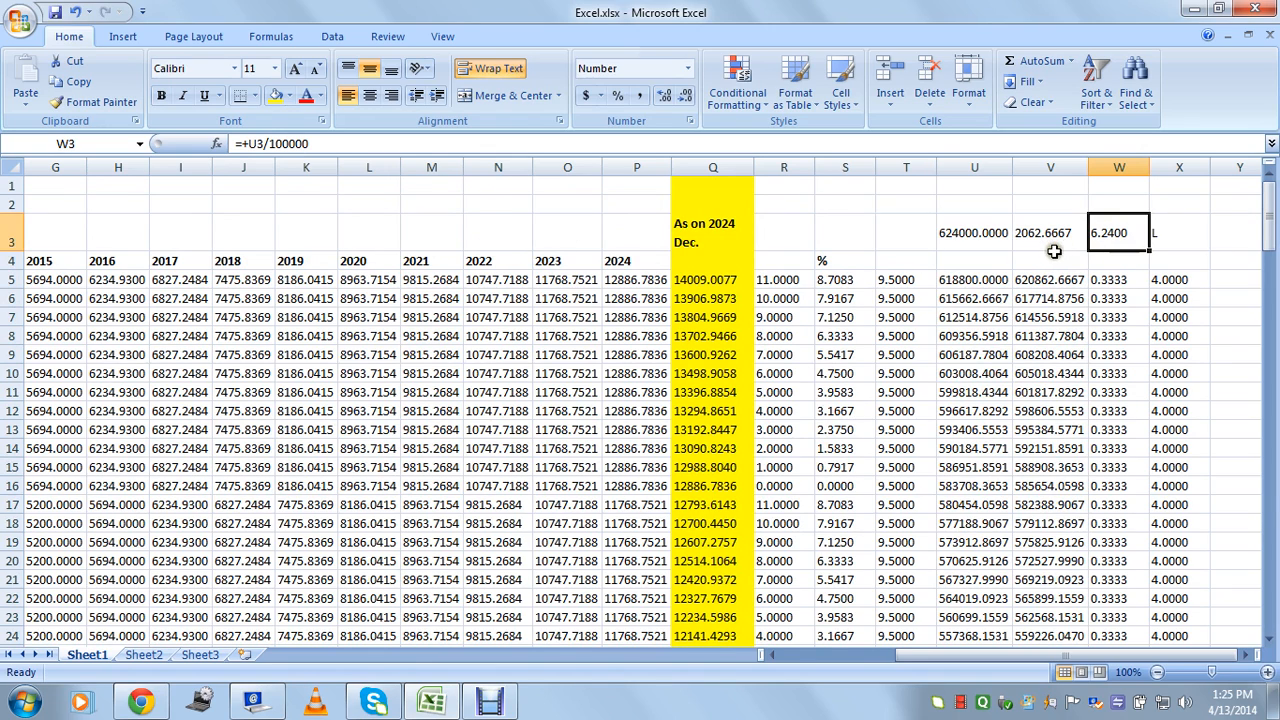
Enter the FD rate 9.5 in T3 with the label FD in T2.
click(914, 232)
text(9.)
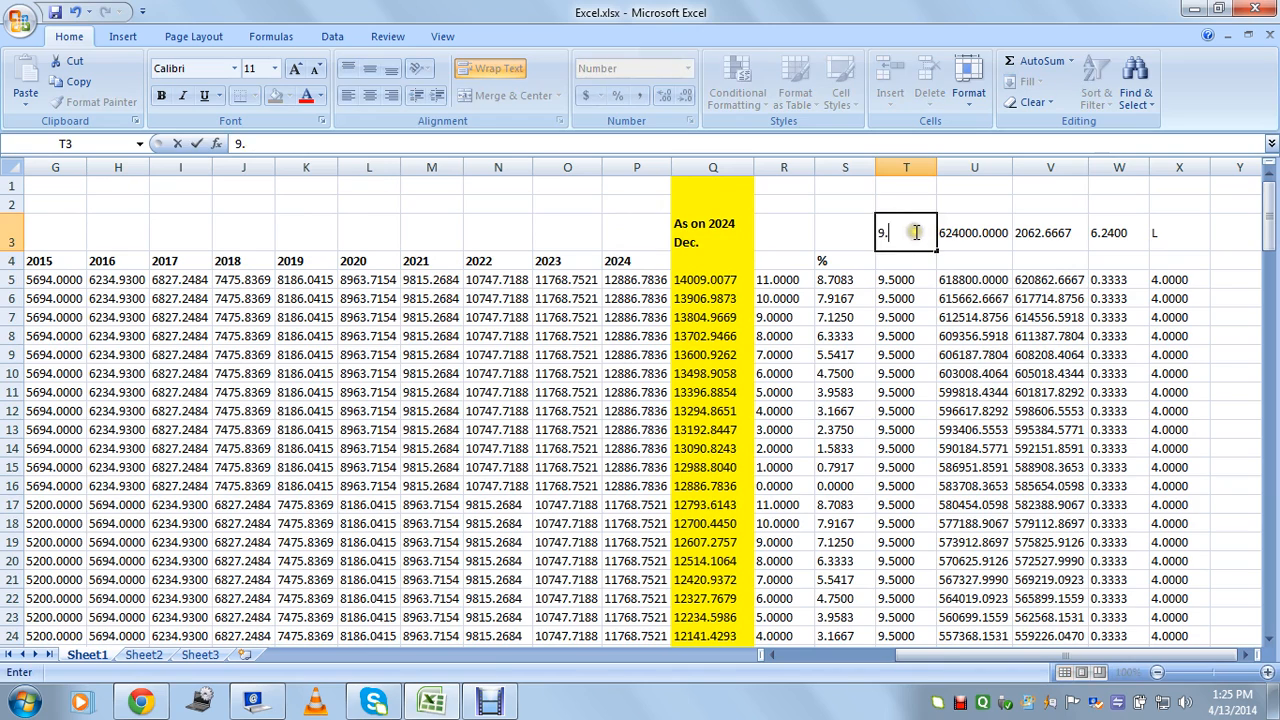
text(5)
key(Return)
click(910, 203)
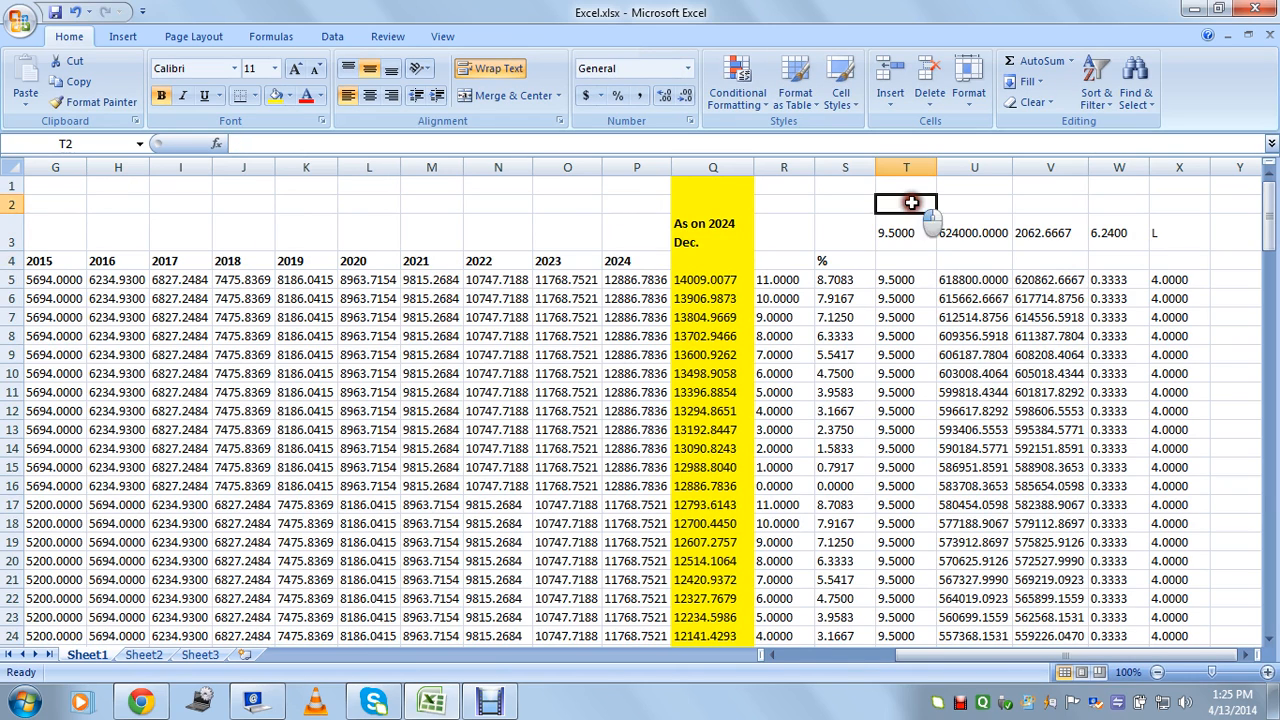
text(FD)
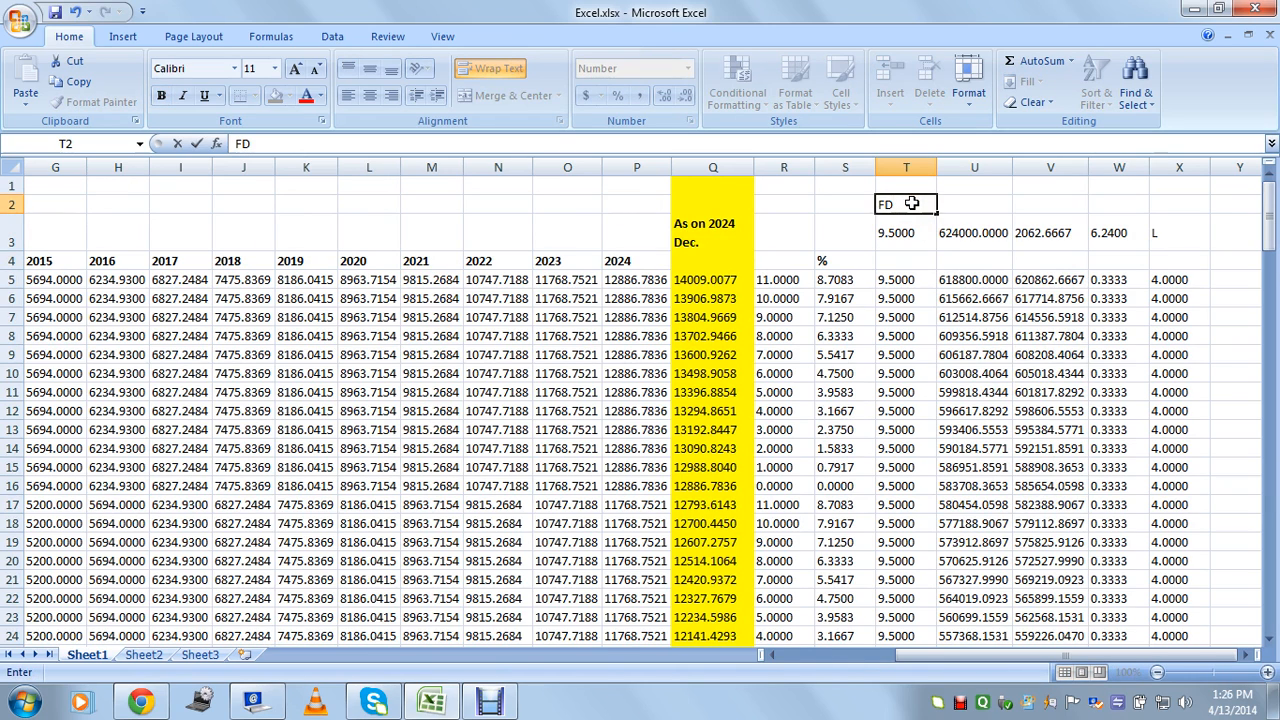
key(Tab)
Recheck the 9.5 rate in T3 and the W3 lakh value, then scroll down to the summary rows.
click(910, 235)
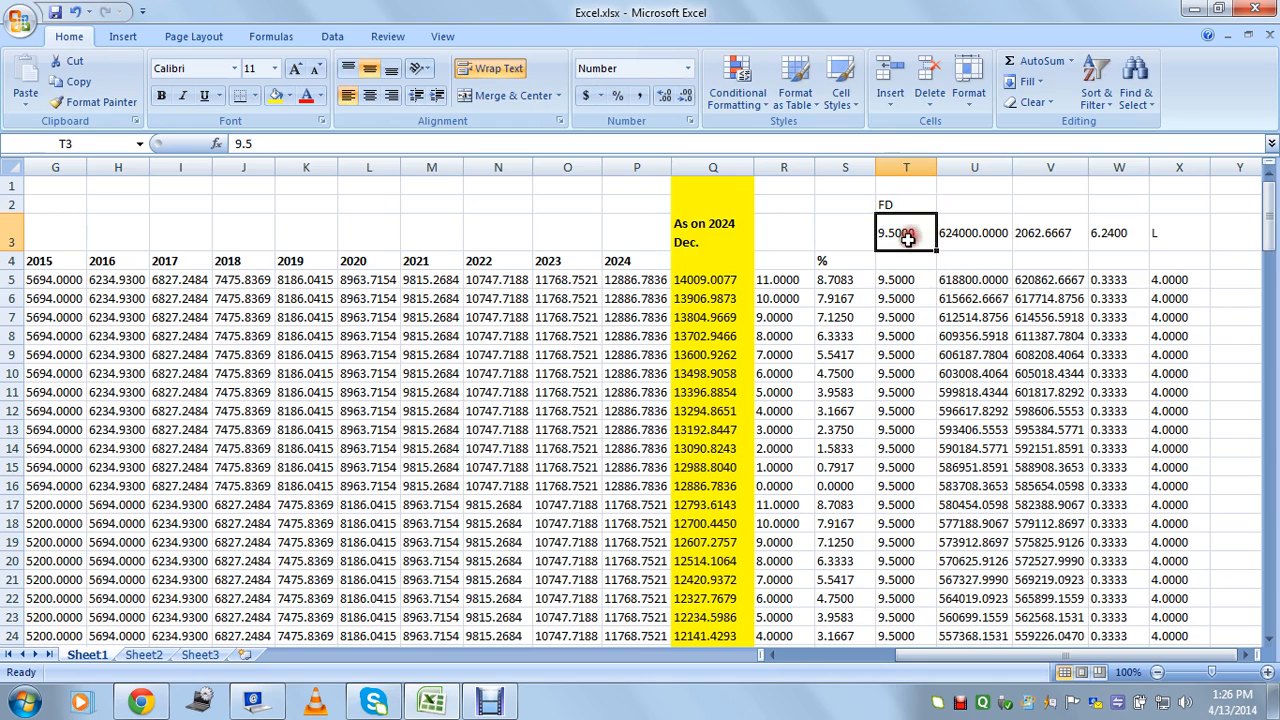
click(1108, 235)
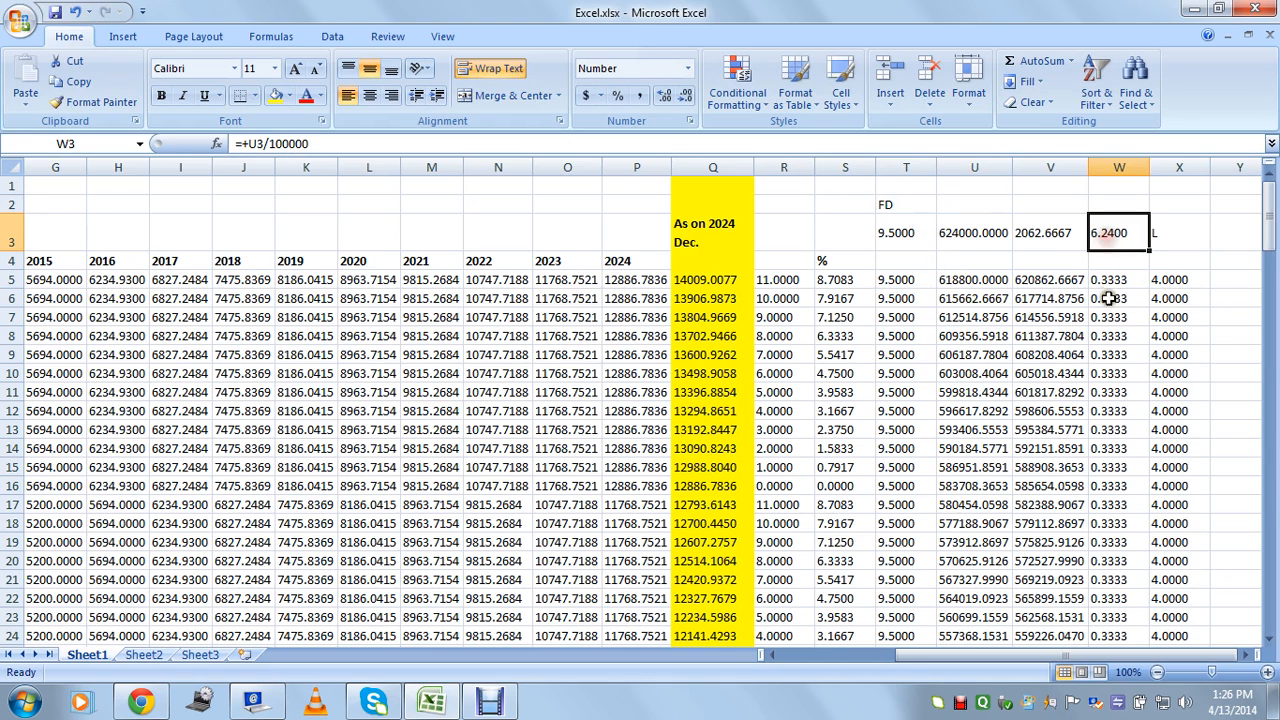
drag(1108, 284, 1112, 430)
click(1118, 236)
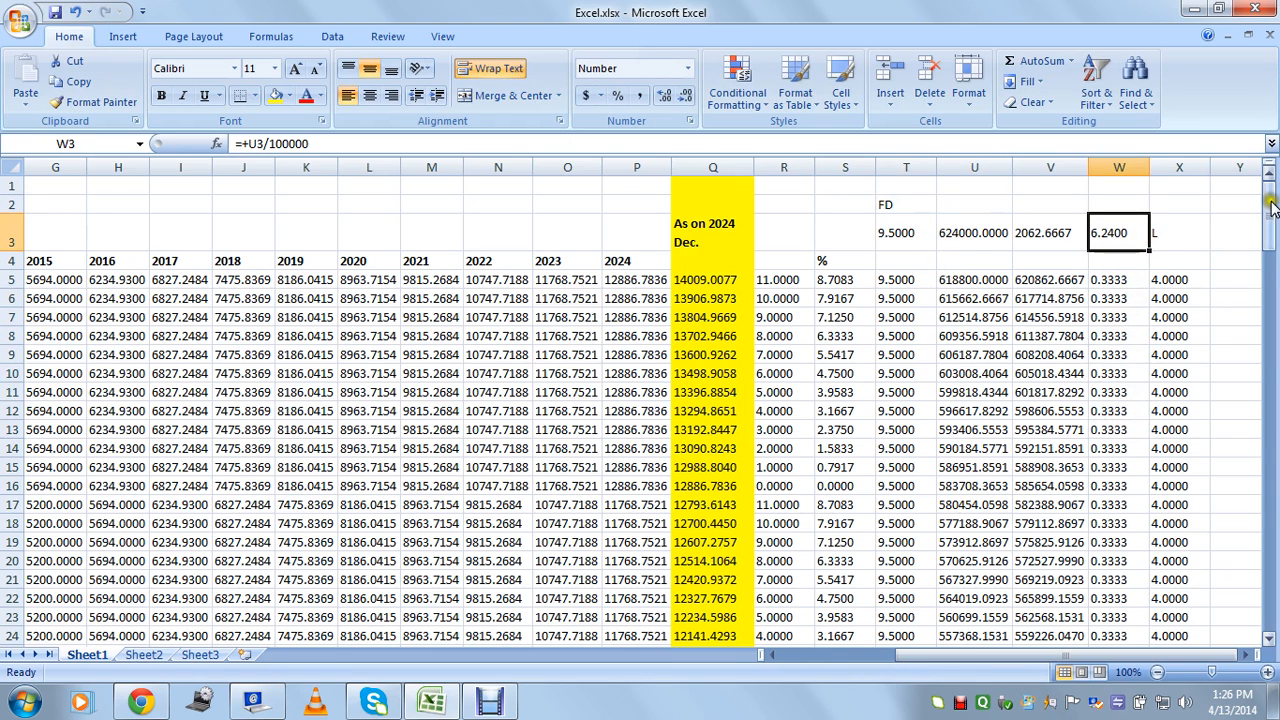
drag(1272, 205, 1271, 575)
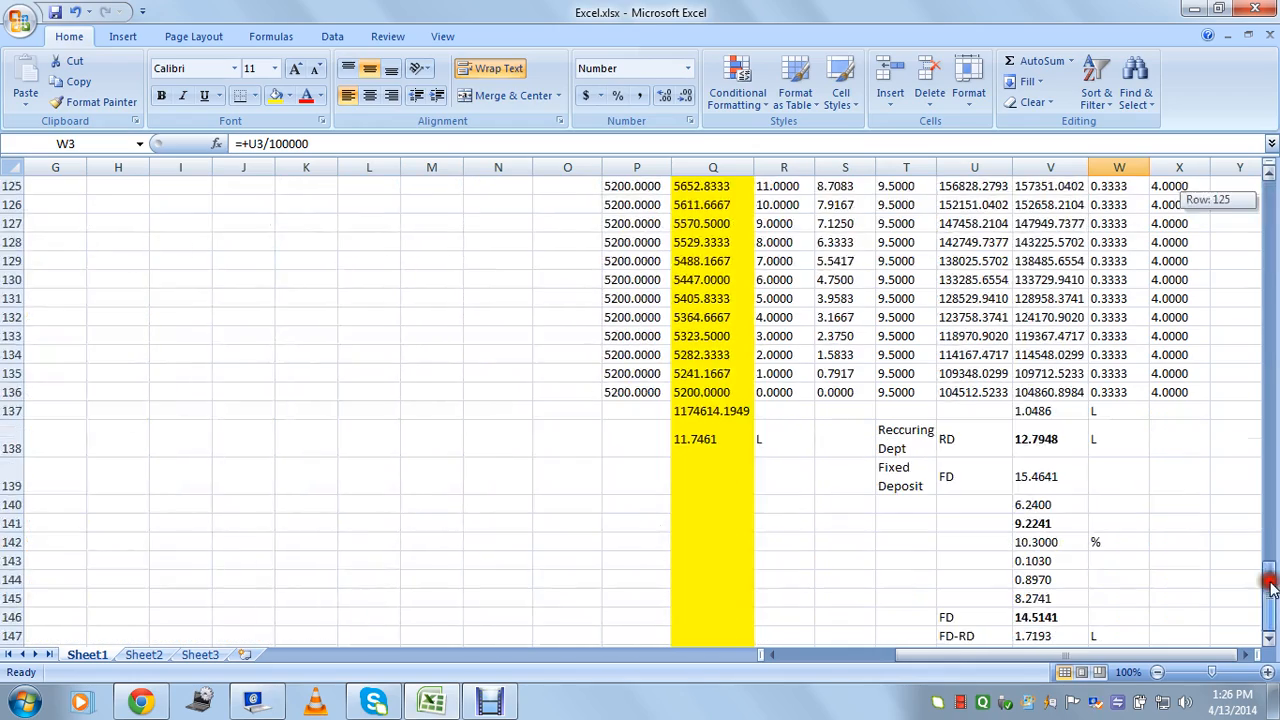
Bold the FD total 15.4641 in V139, then move to empty cell T142.
click(1050, 478)
key(ctrl+b)
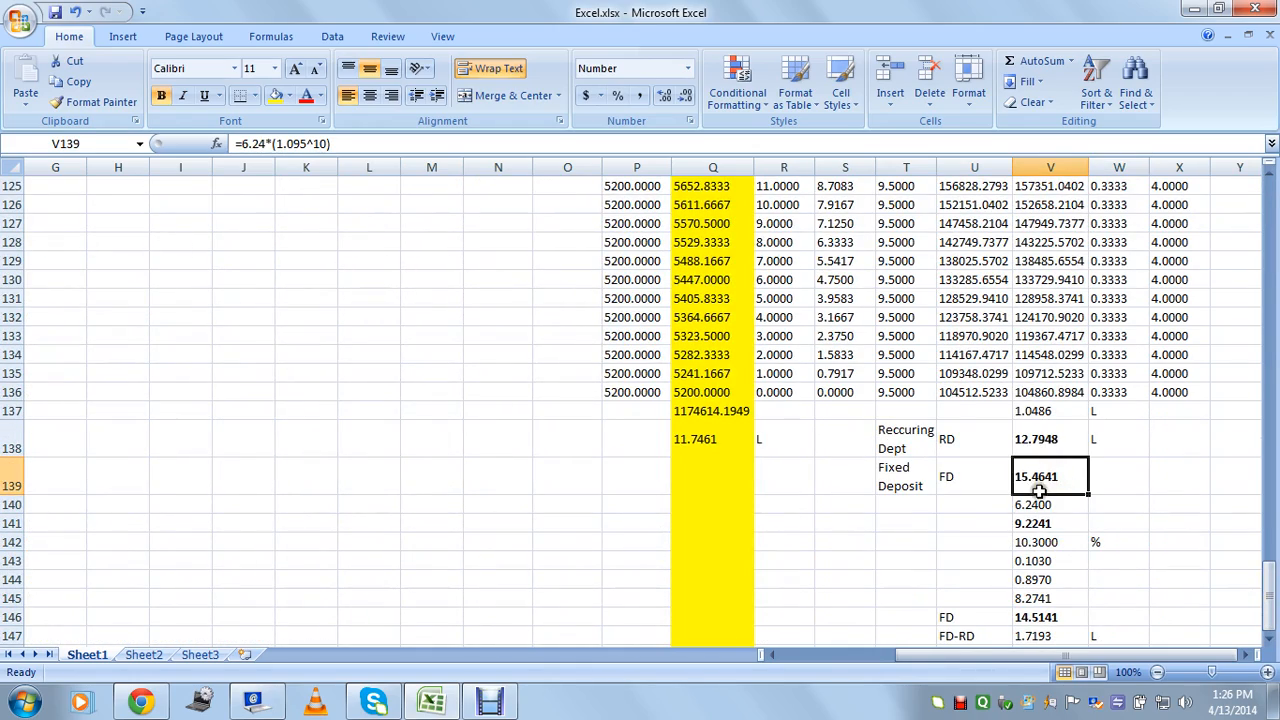
click(1040, 502)
click(1042, 482)
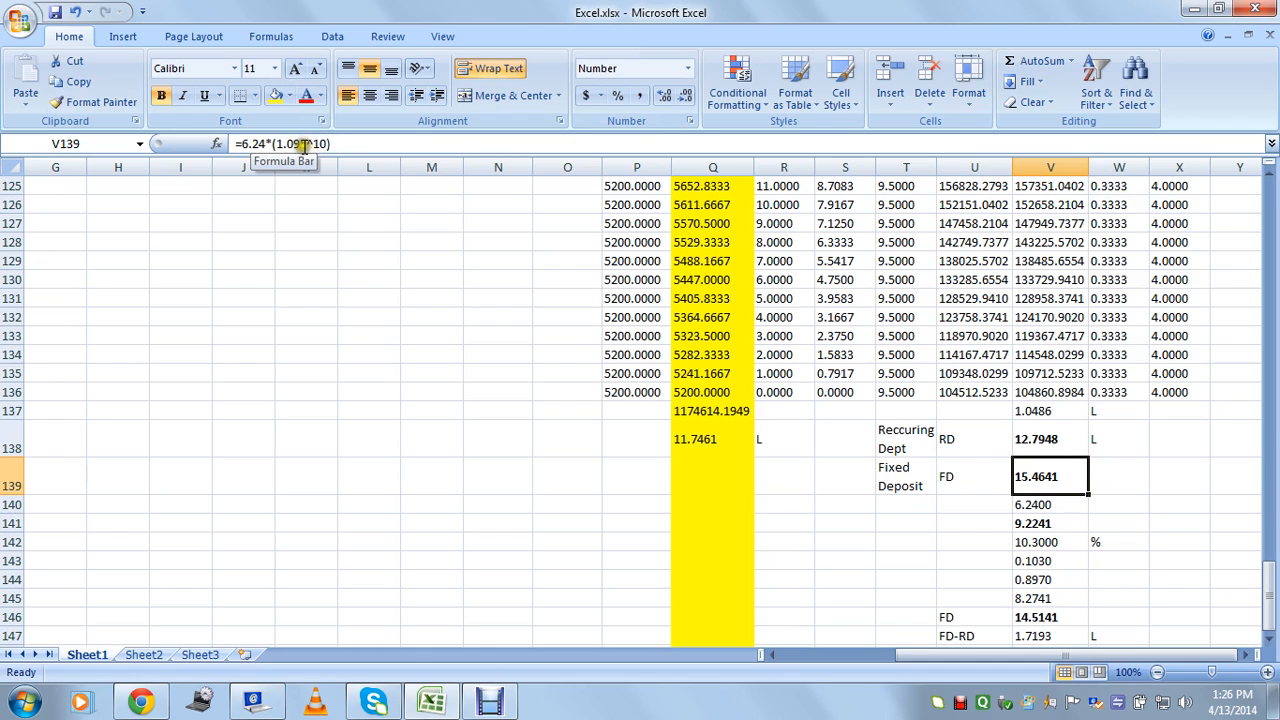
click(892, 541)
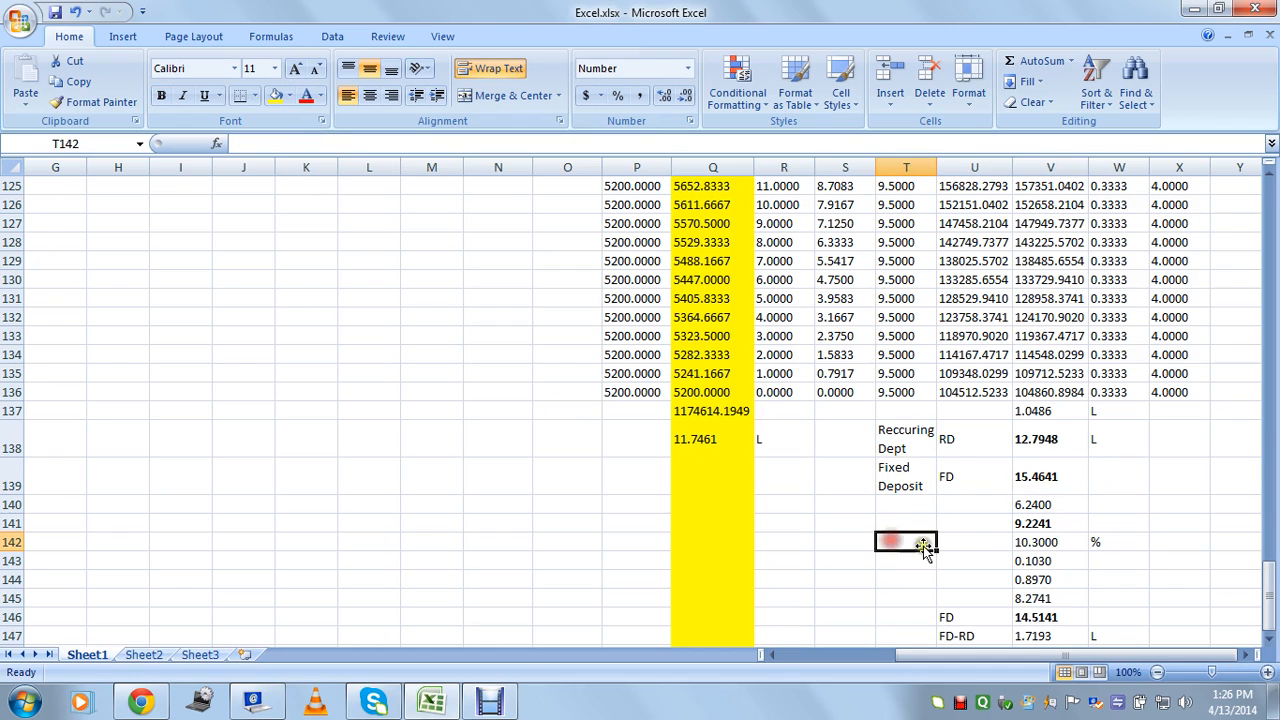
Start a scratch check: 6.24 in J140, year 2014 in J139 and K139, rate 9.5 in K138.
click(252, 505)
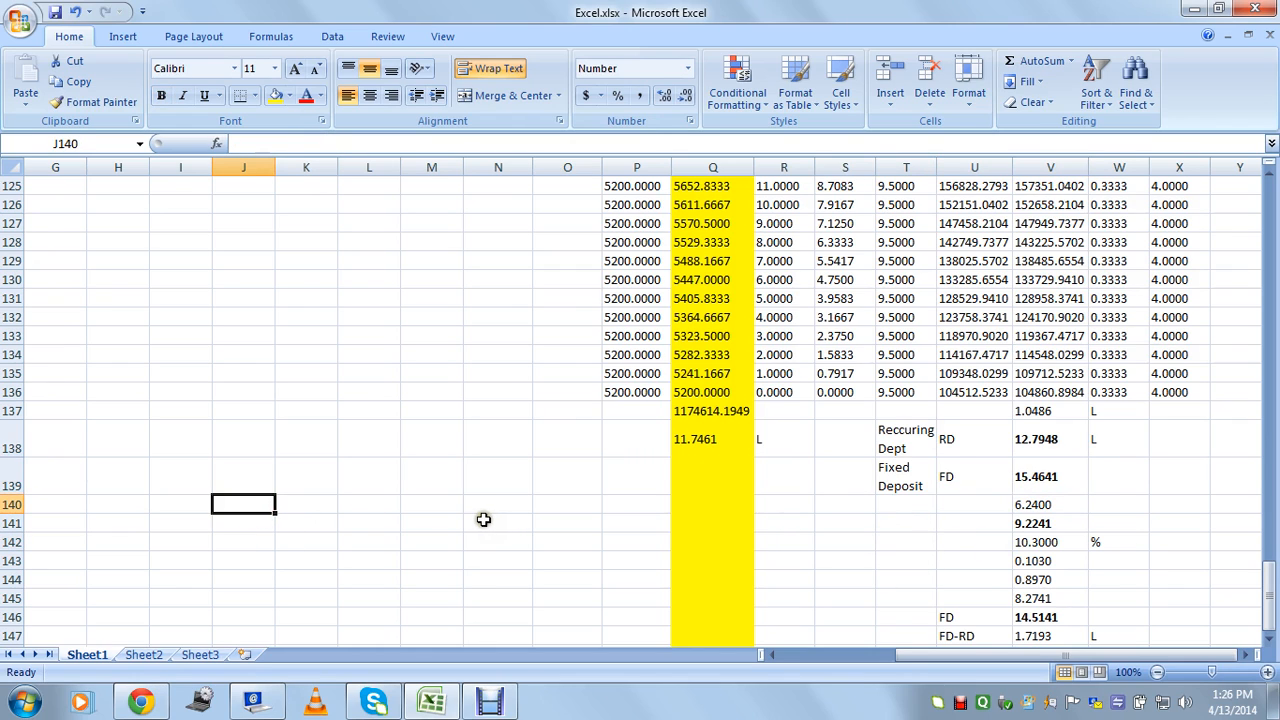
text(6.24)
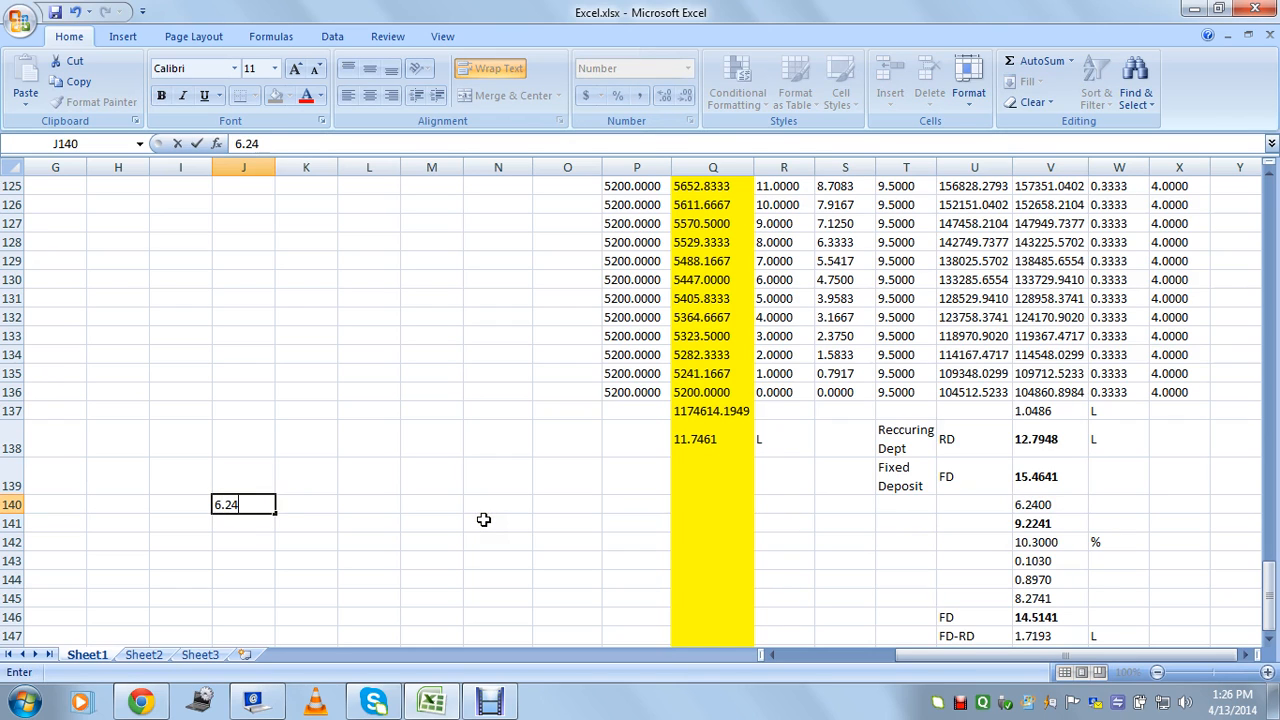
key(Return)
key(Up)
key(Right)
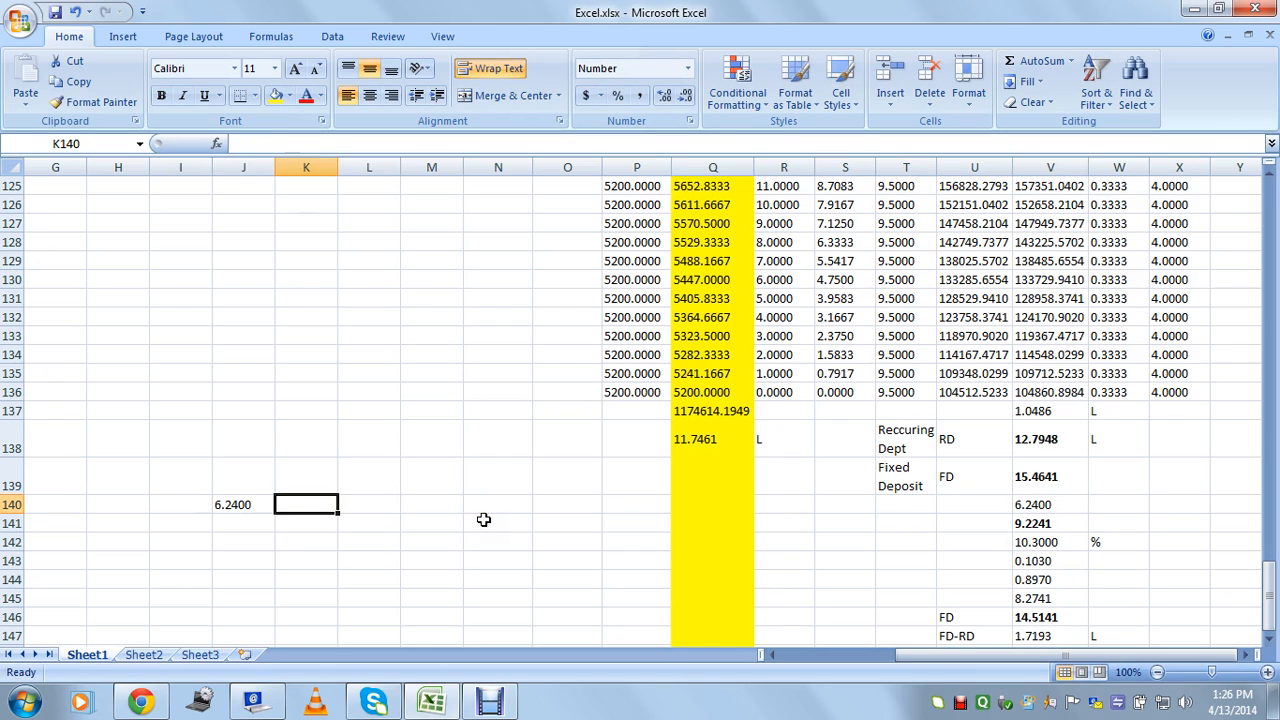
key(Up)
text(2014)
key(Return)
key(Up)
key(Left)
text(2014)
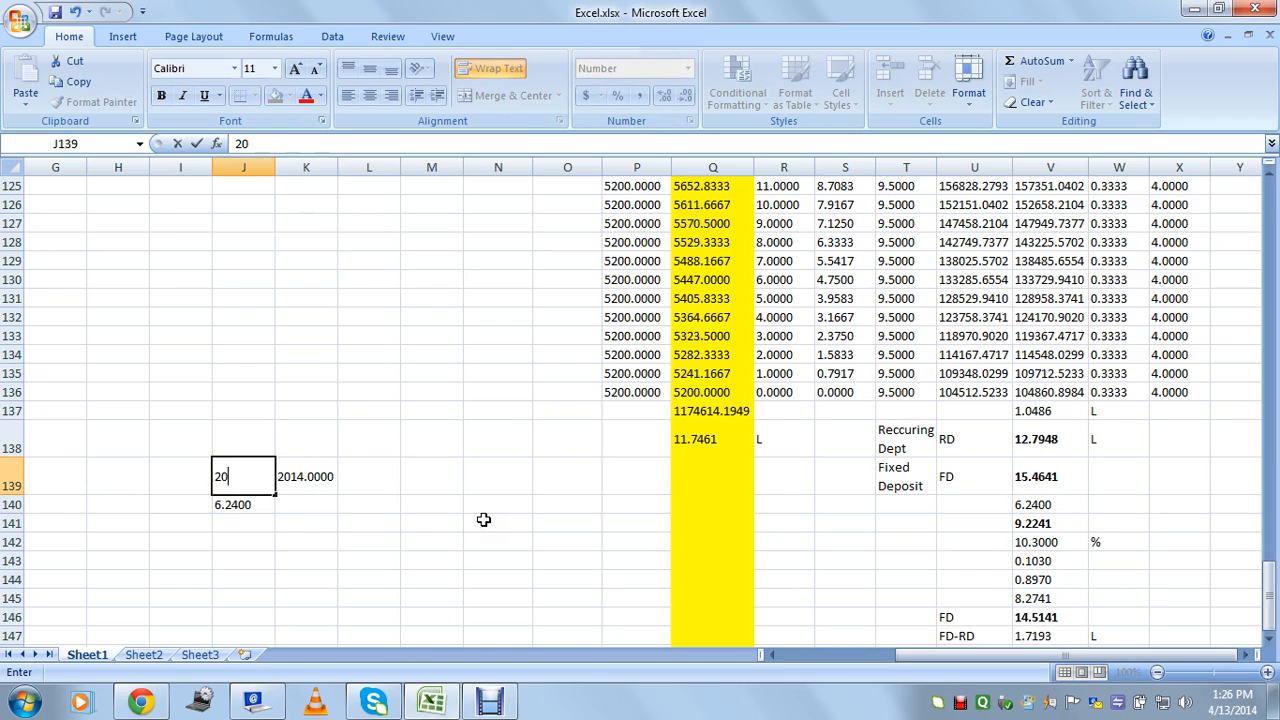
key(Return)
key(Right)
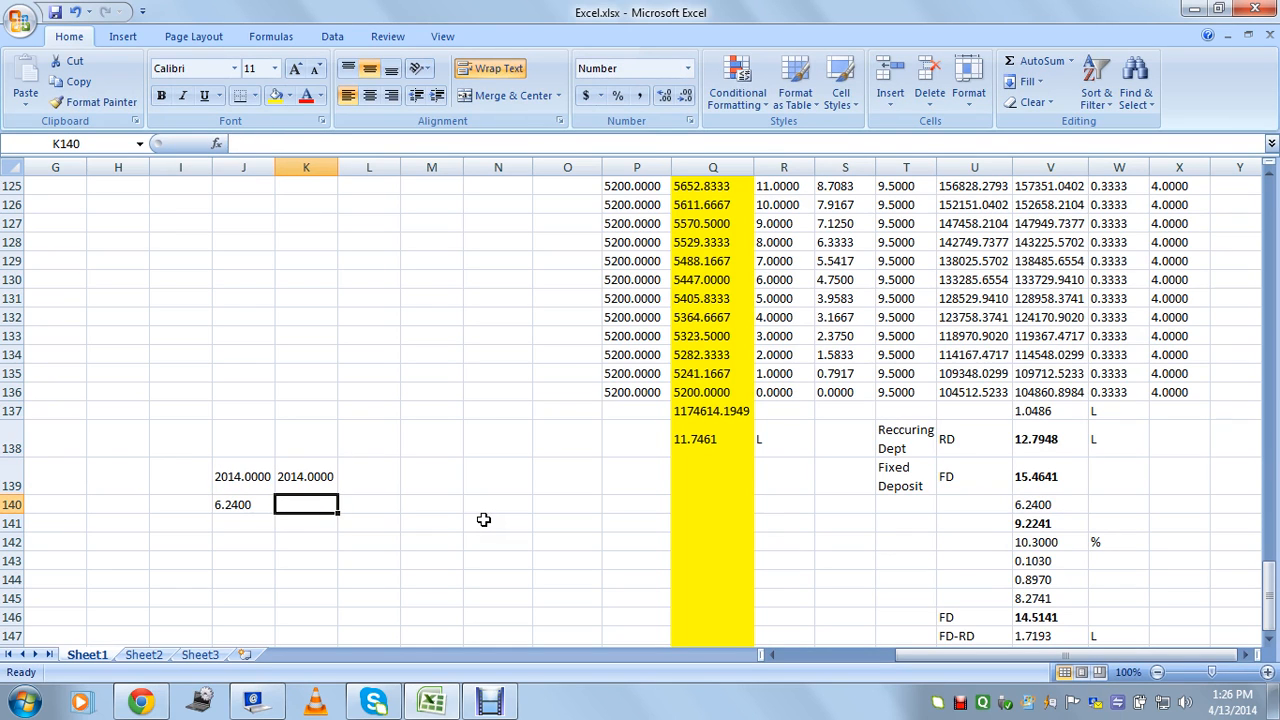
key(Up)
key(Up)
text(9)
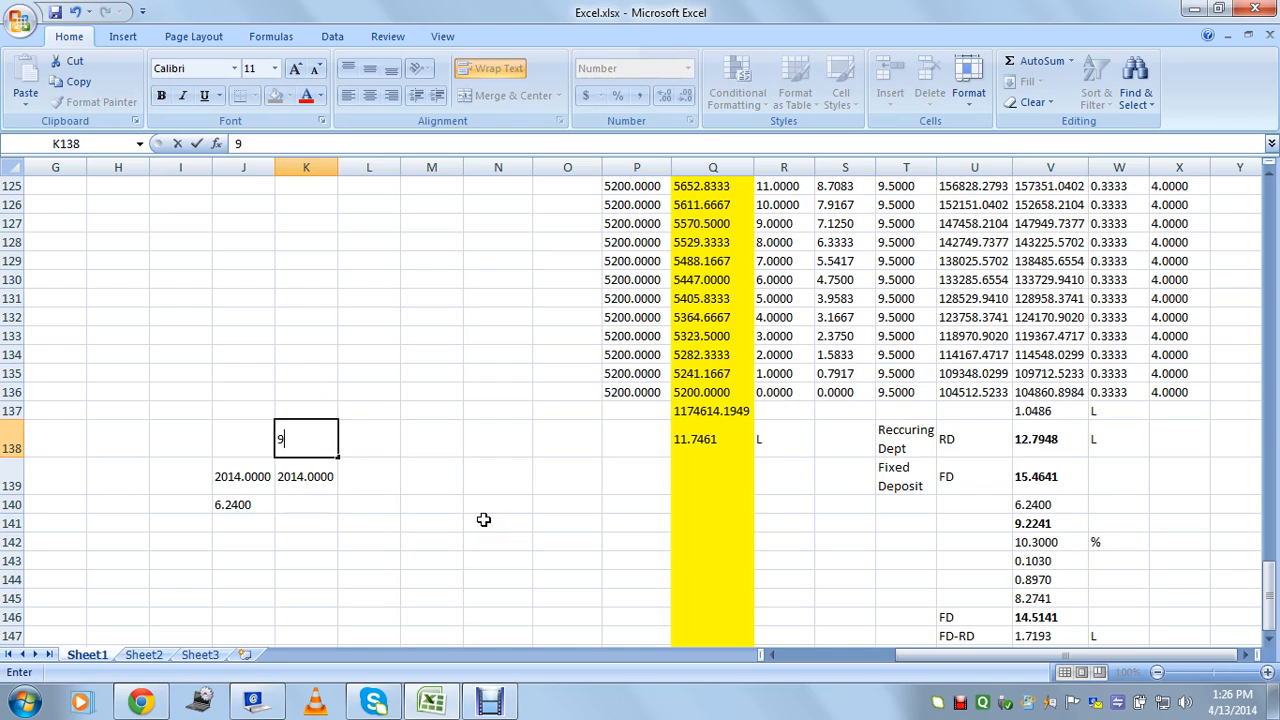
text(.5)
key(Return)
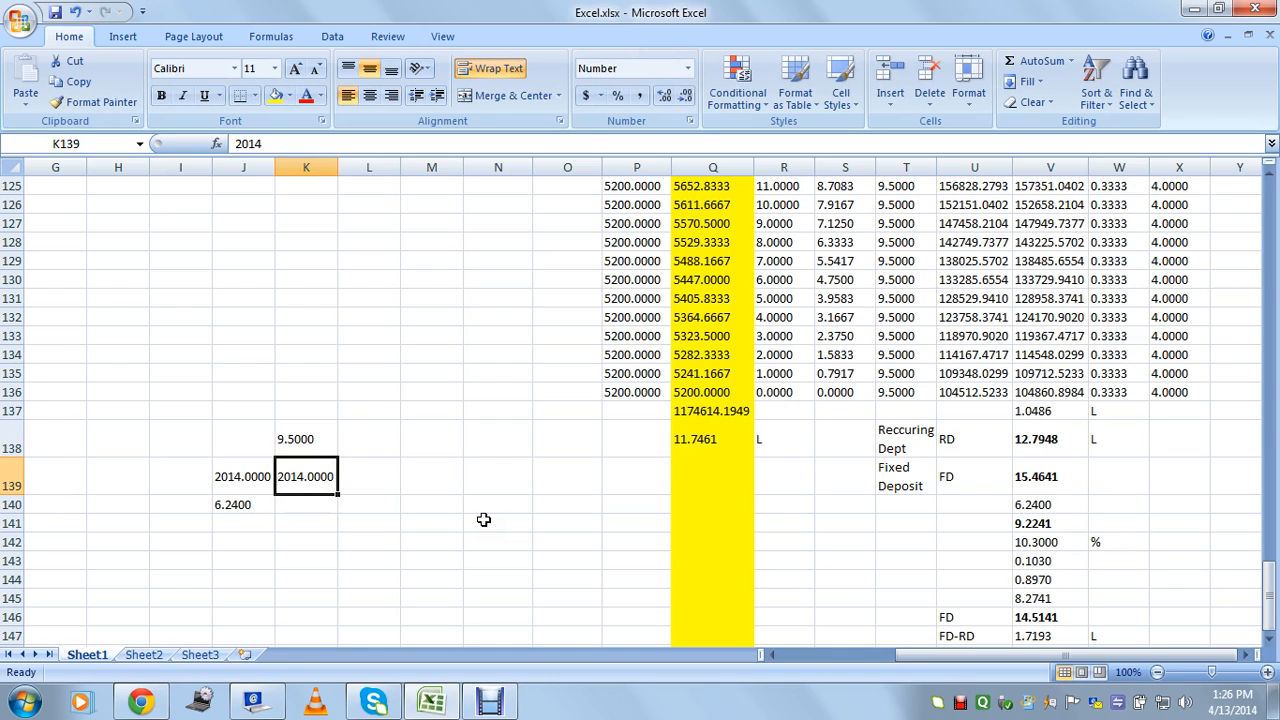
Compute the decimal rate 0.0950 in L138 and the growth factor 1.0950 in M138.
key(Up)
key(Right)
text(+)
key(Left)
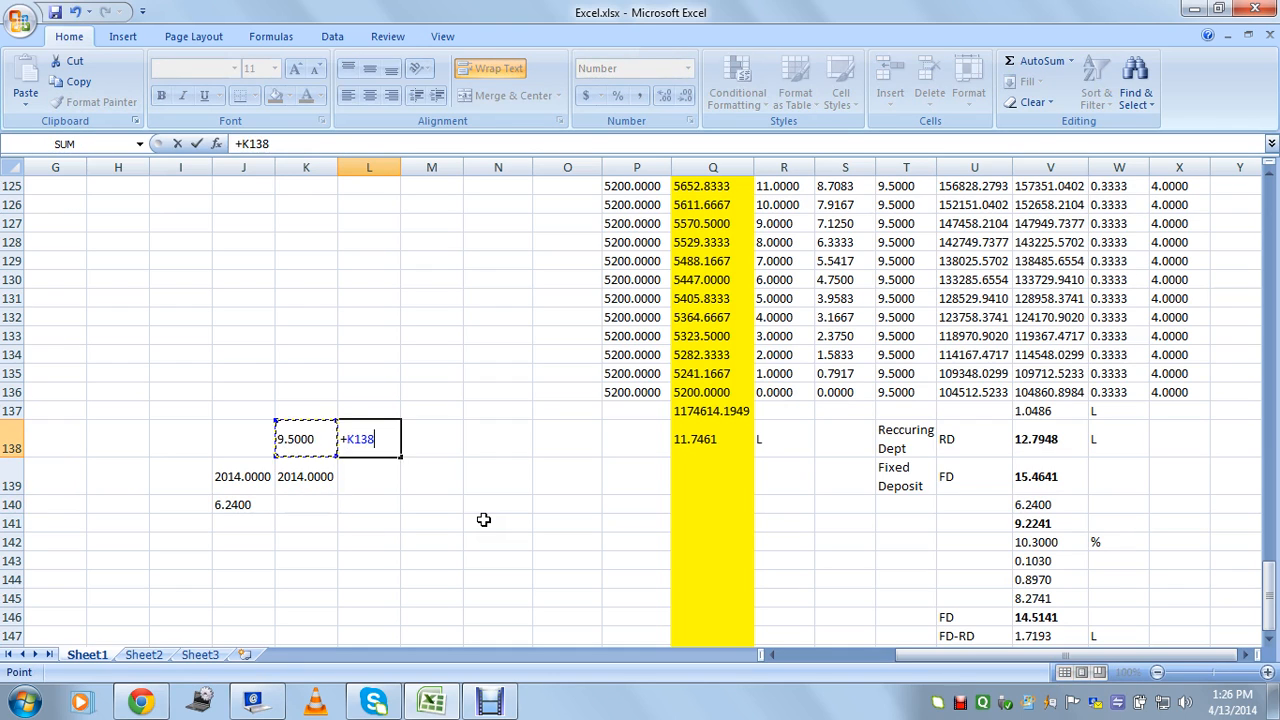
text(/100)
key(Right)
text(+)
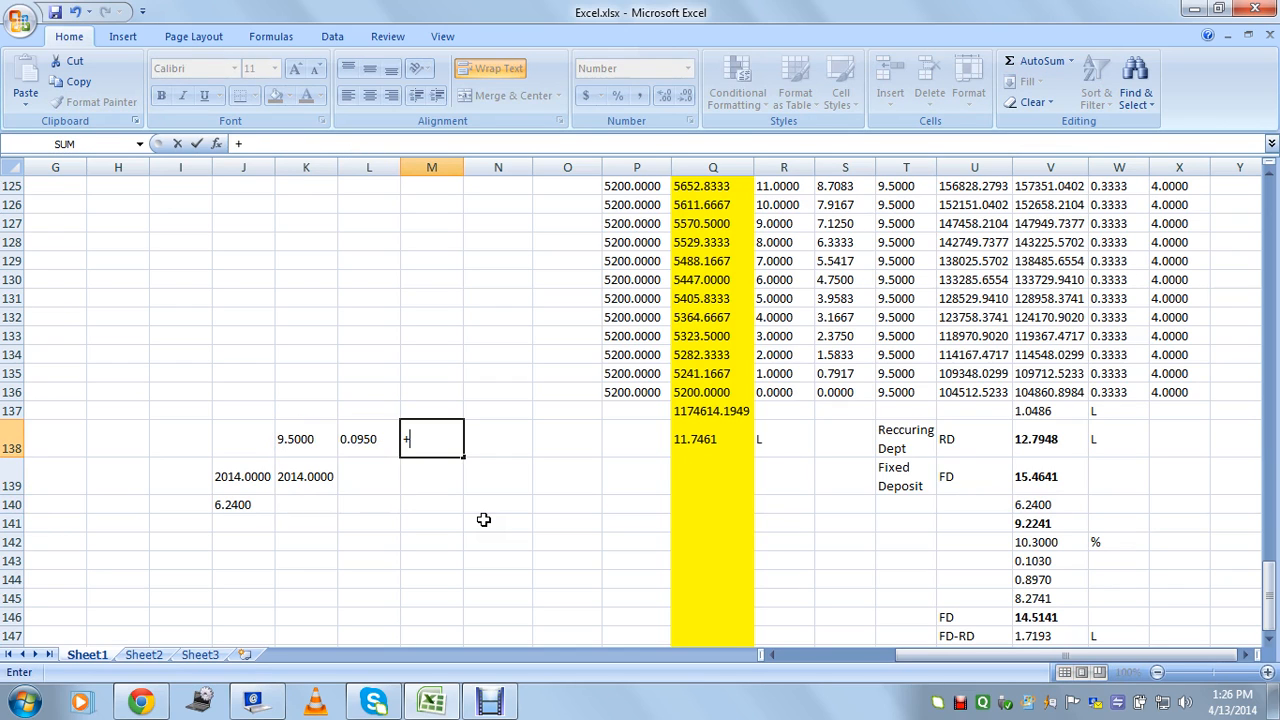
key(Left)
text(+)
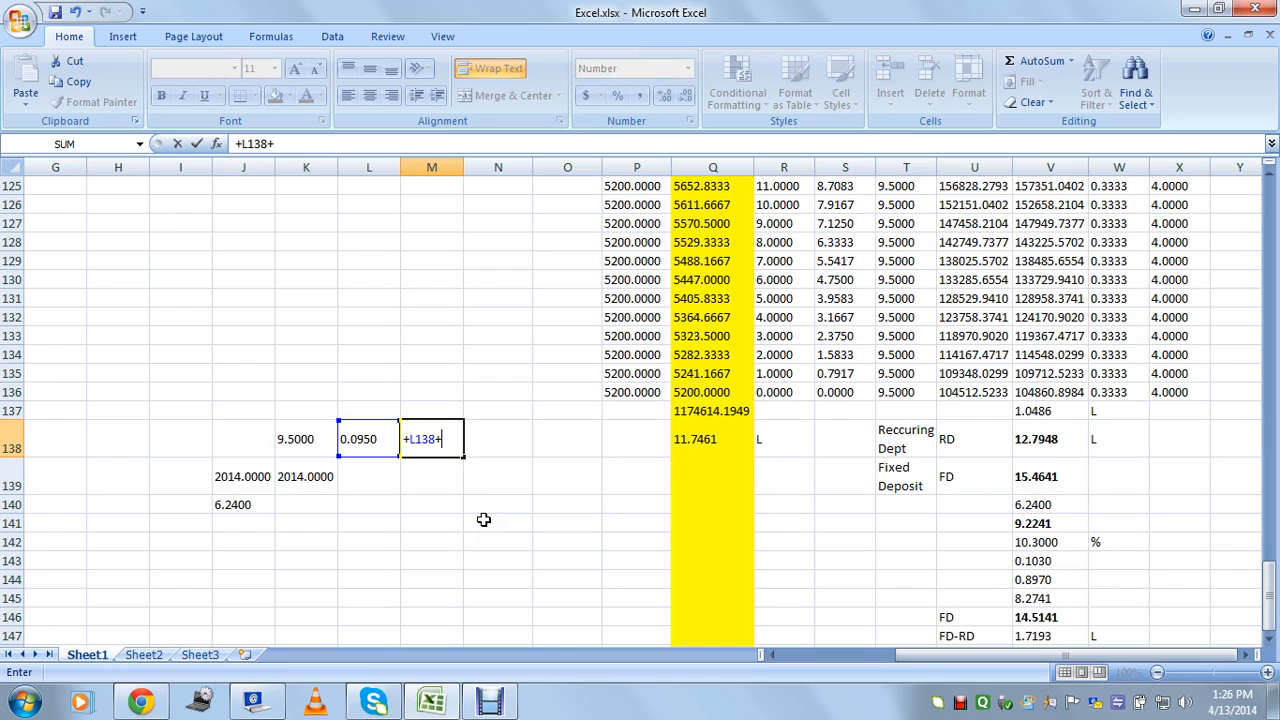
text(1)
key(Return)
key(Up)
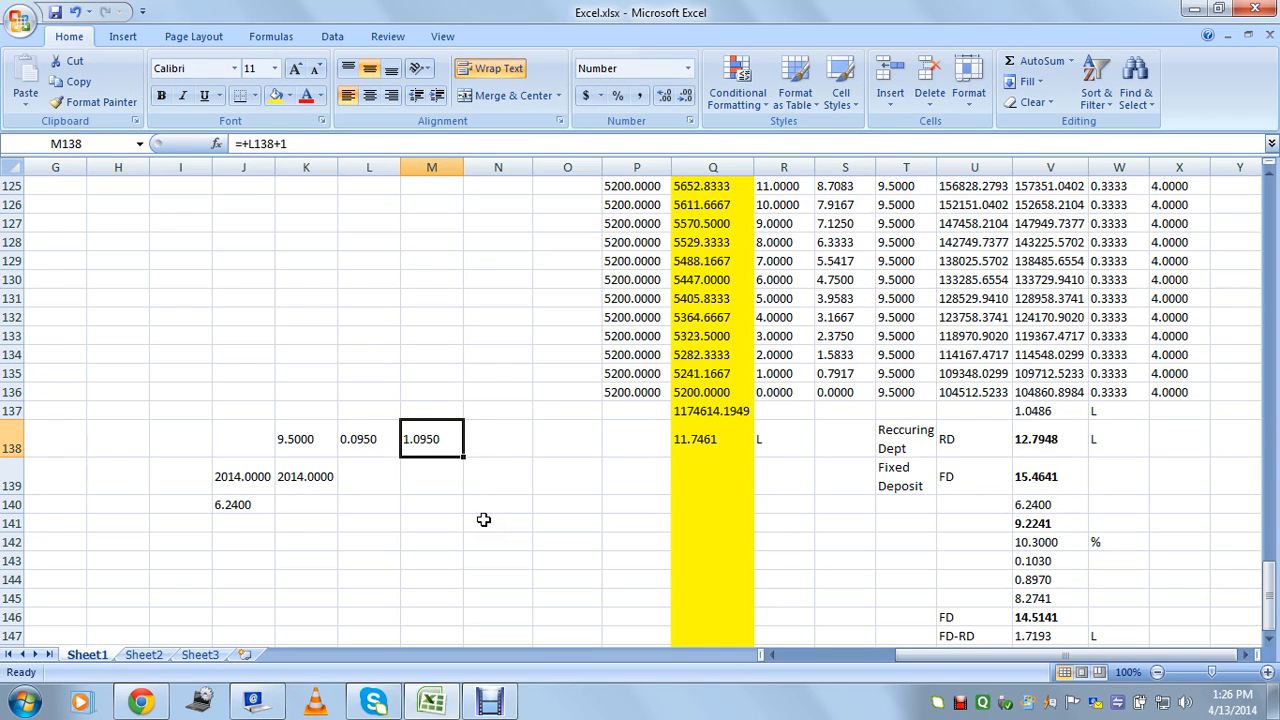
Enter =J140*1.095 in K140, giving the first year's 6.8328, and year 2015 in L139.
key(Down)
key(Down)
key(Left)
key(Left)
key(Left)
key(Right)
text(+)
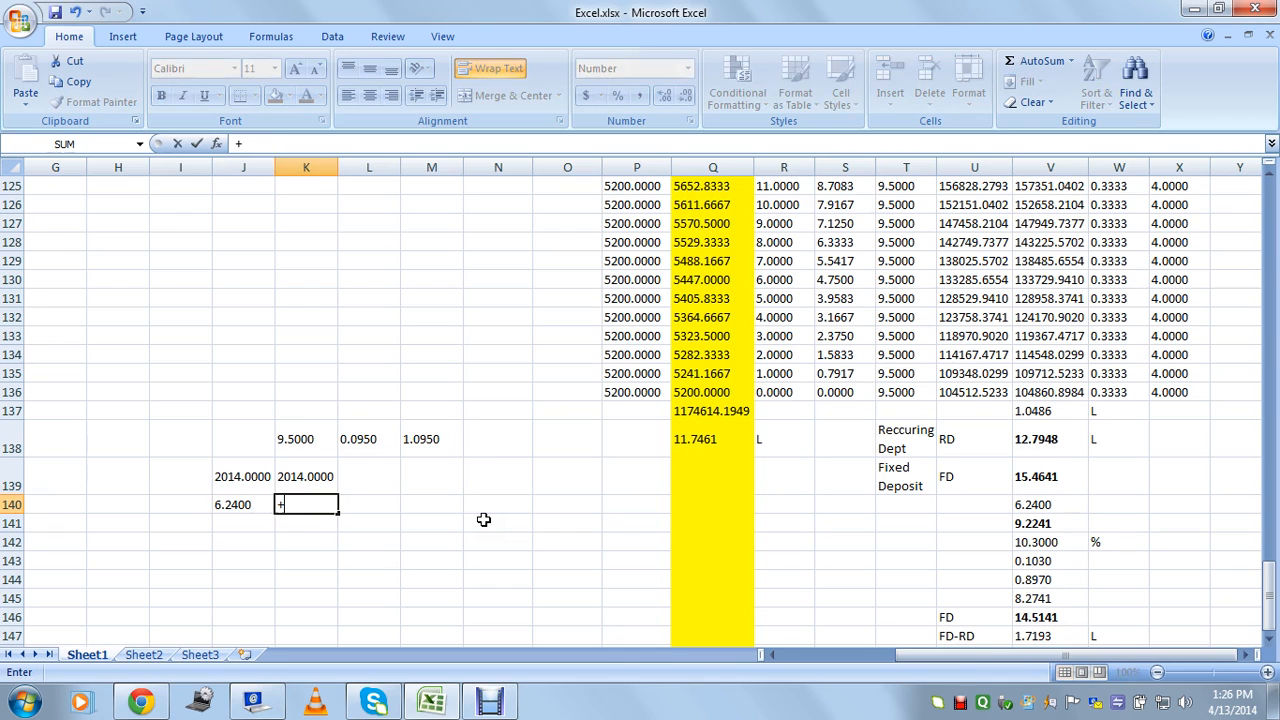
key(Left)
text(*)
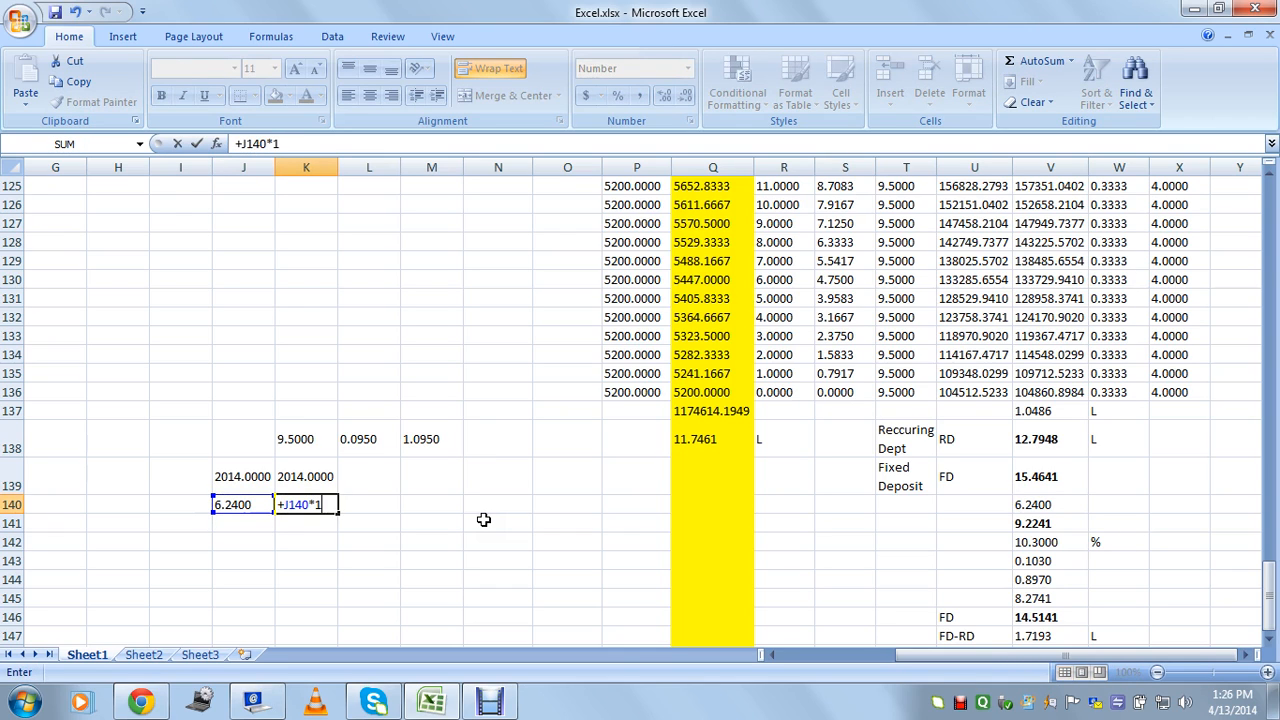
text(1.095)
key(Return)
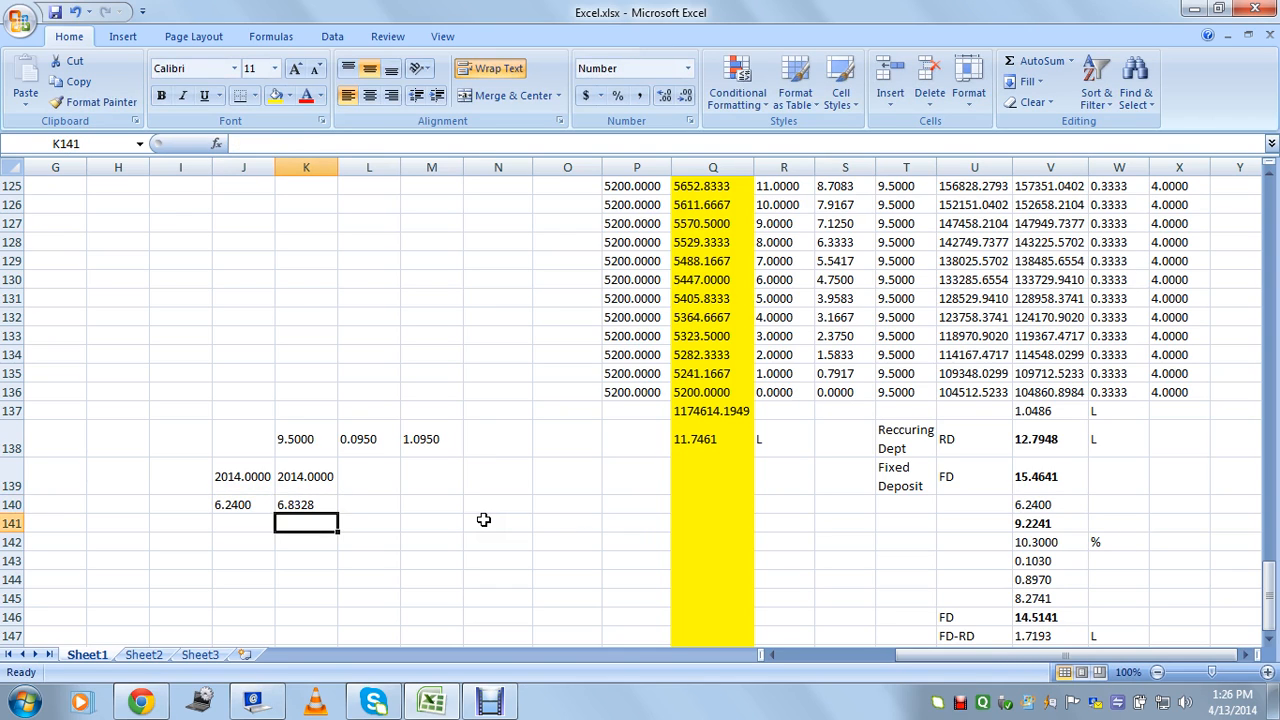
key(Right)
key(Up)
key(Up)
text(2015)
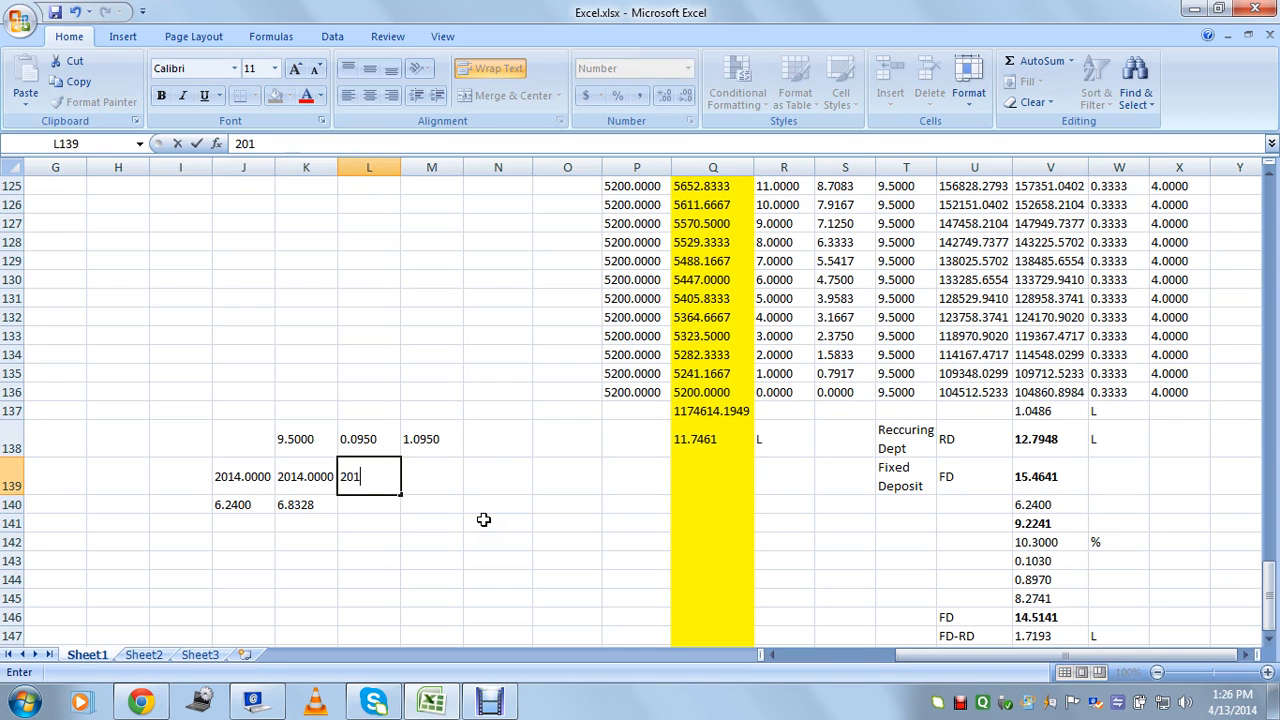
key(Return)
Grow K140 into L140, giving 7.4819, then delete the scratch block J138:M142.
text(+)
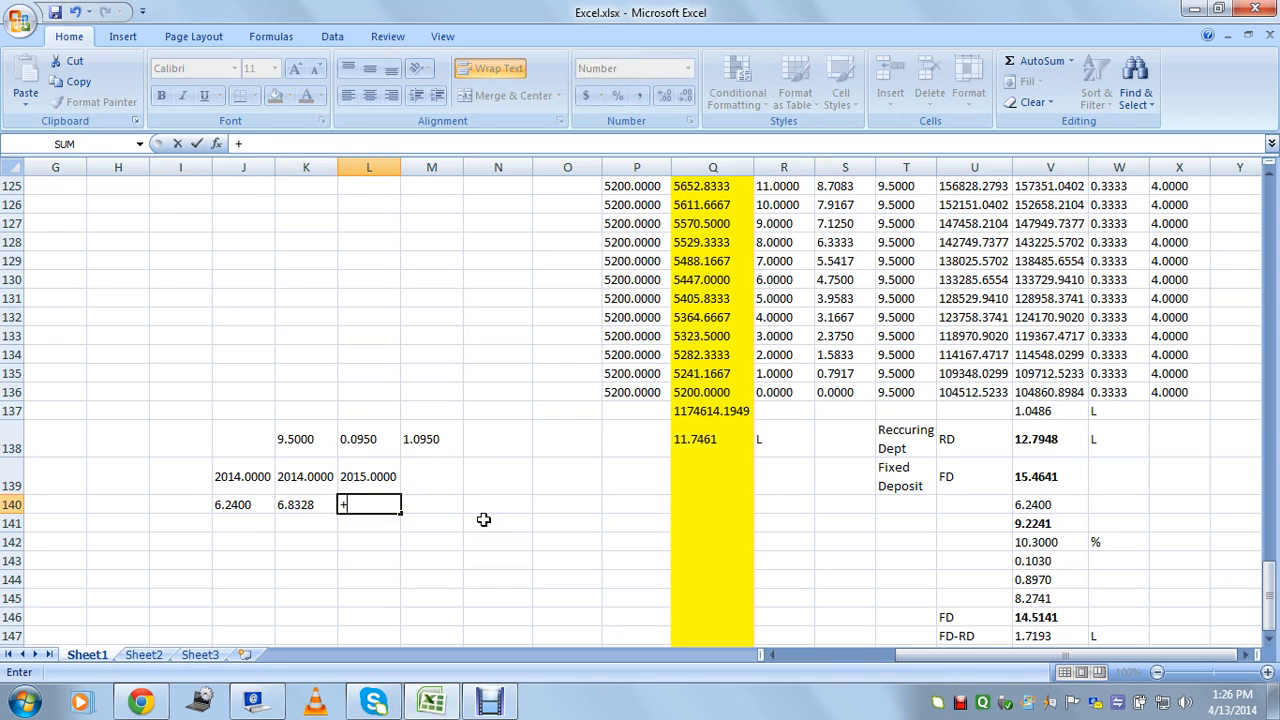
key(Left)
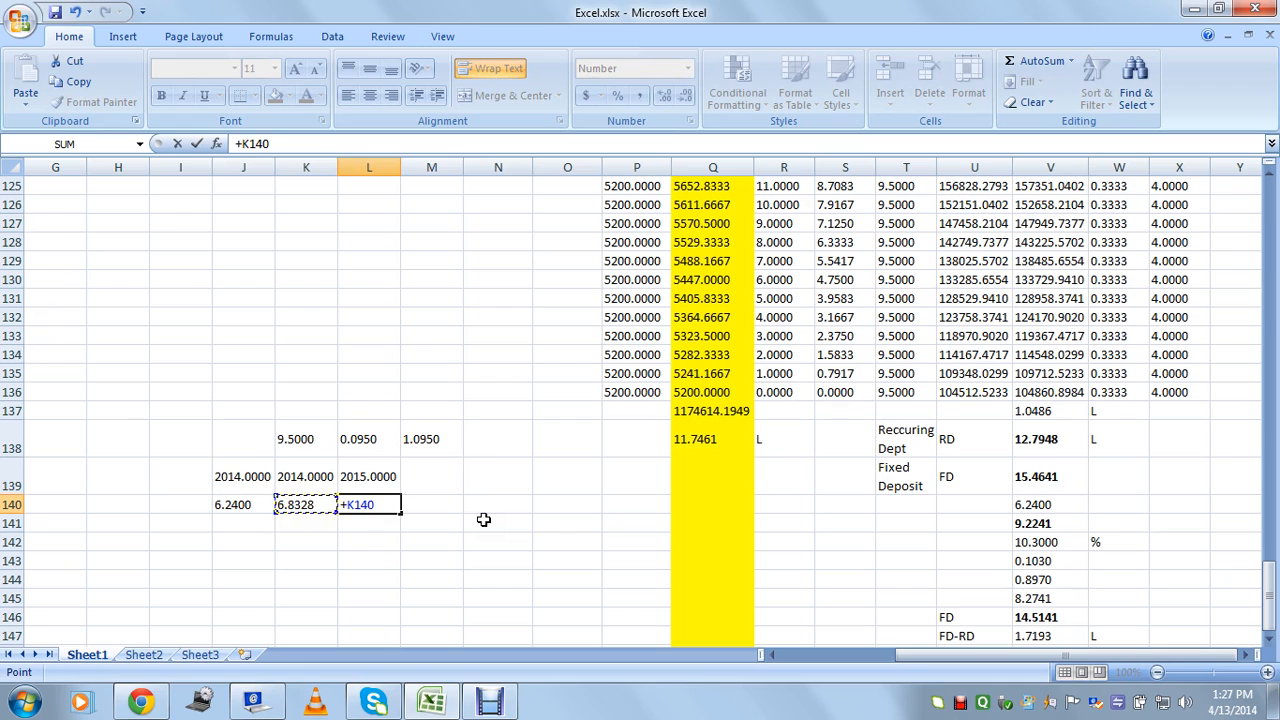
text(*1.1)
text(95)
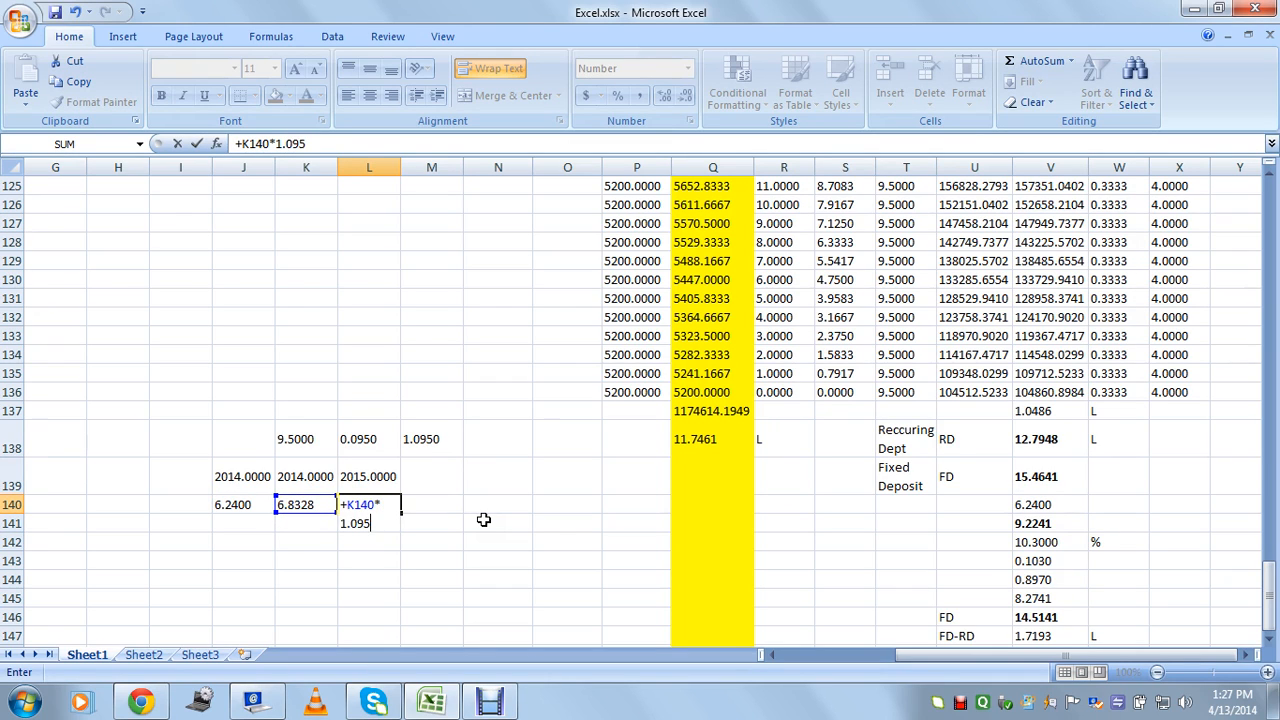
key(Return)
key(Up)
key(Left)
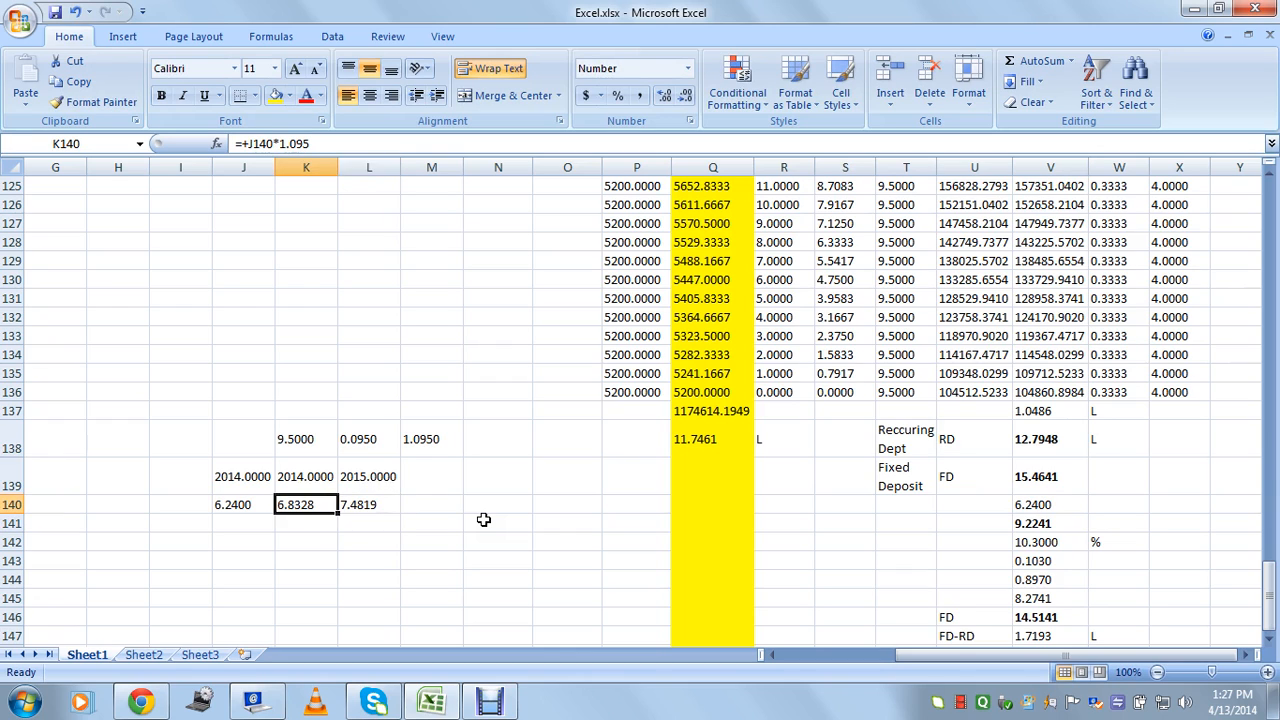
key(Right)
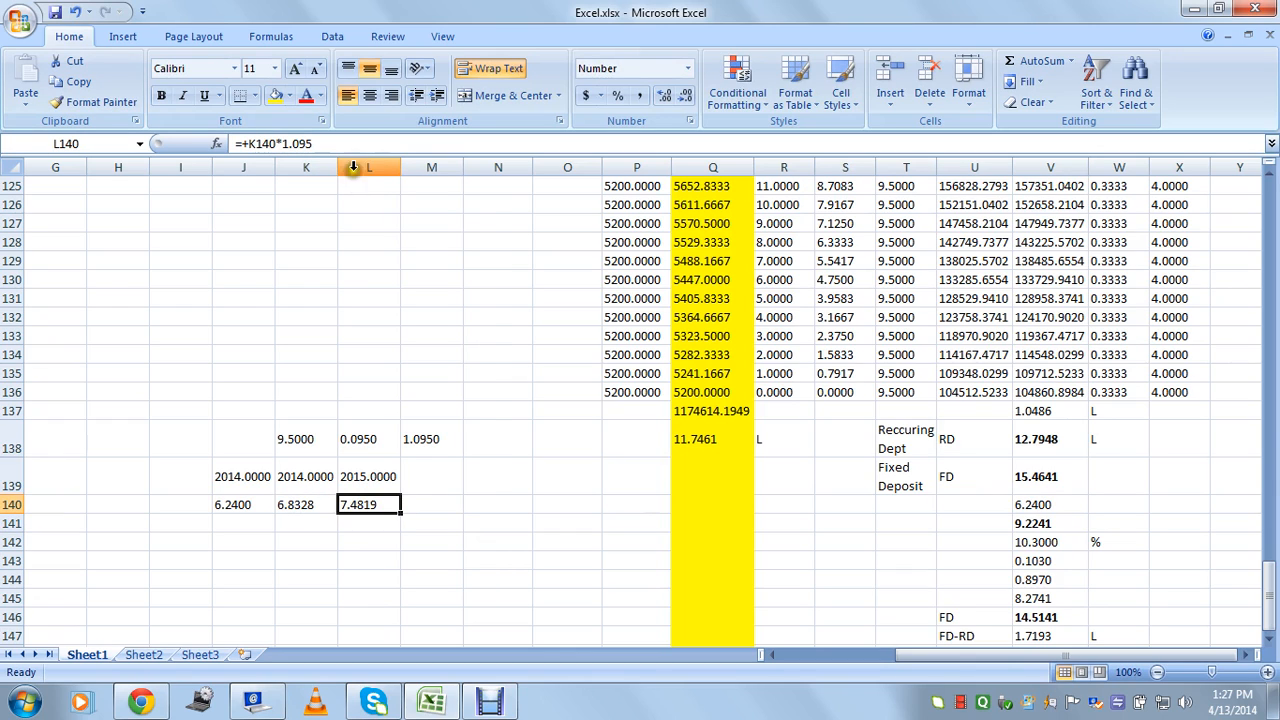
click(303, 487)
click(387, 483)
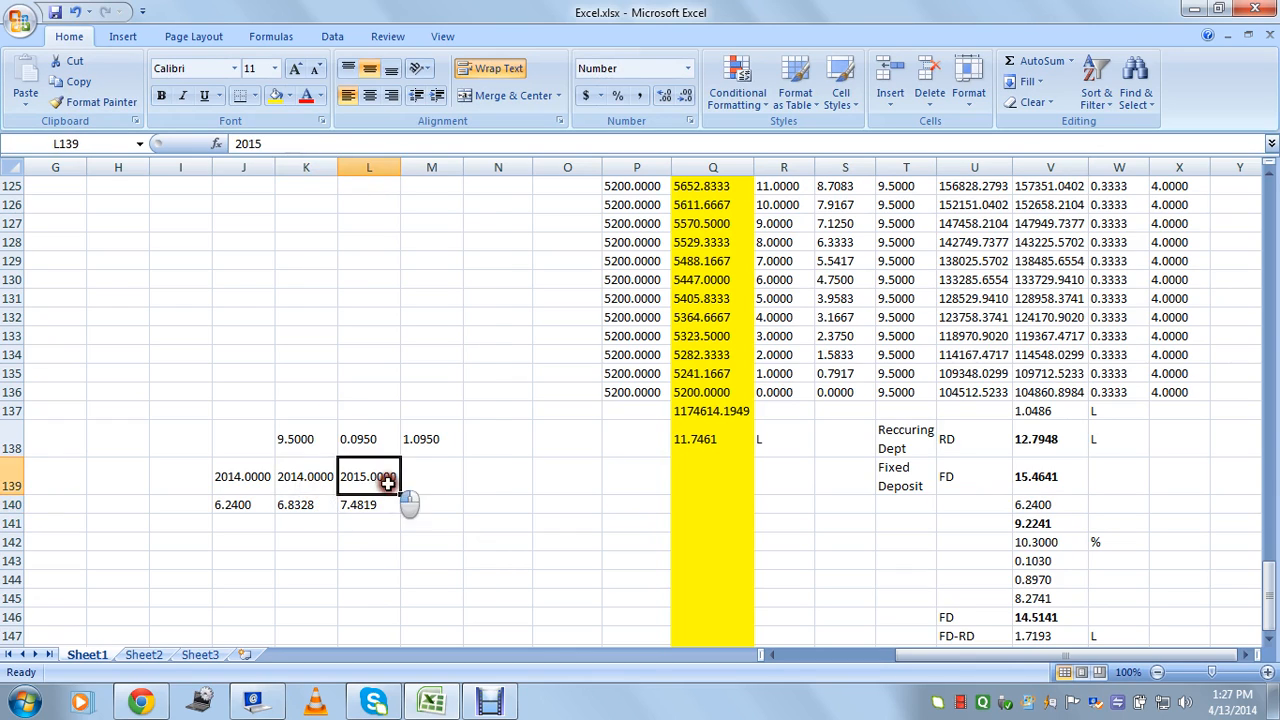
click(376, 502)
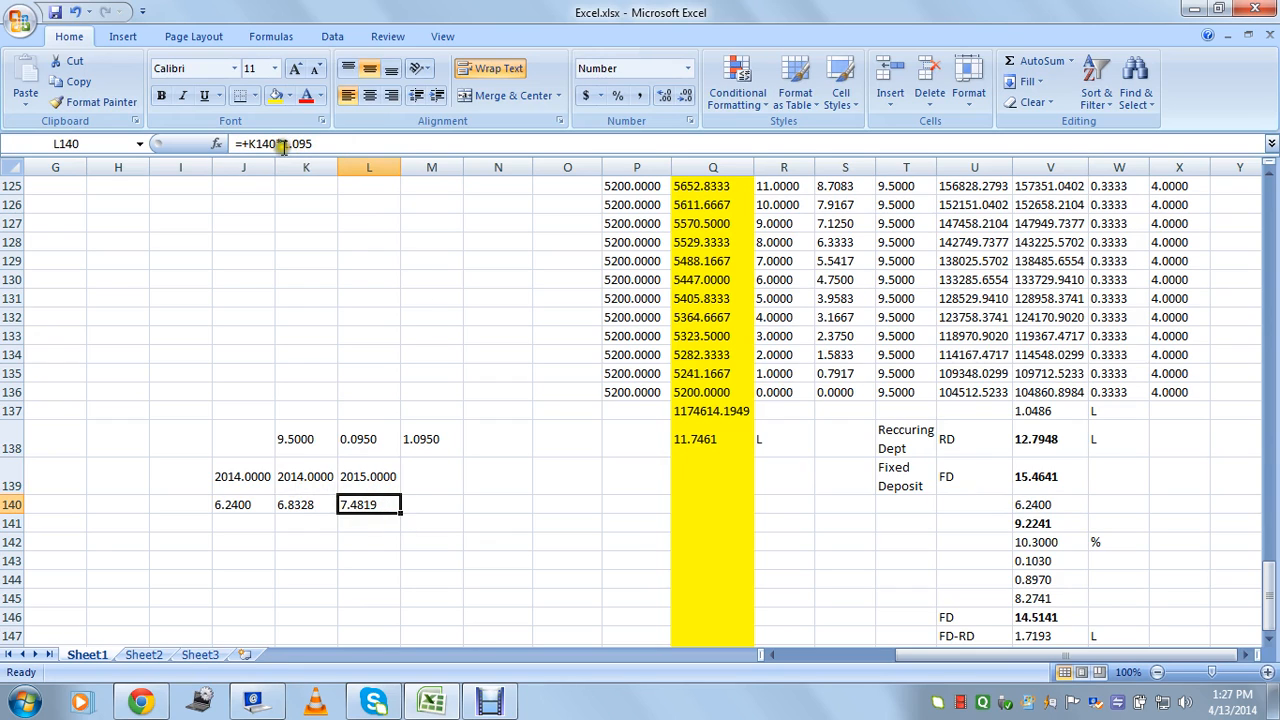
drag(415, 548, 263, 424)
key(Delete)
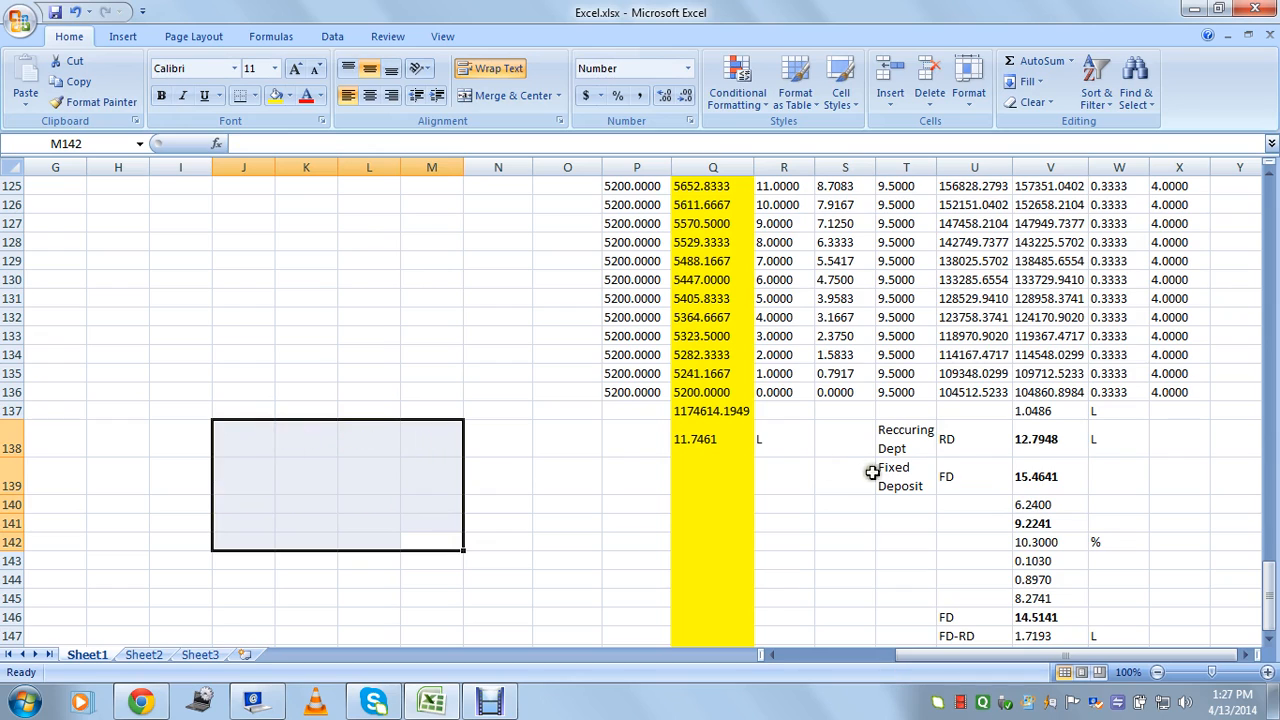
click(1040, 467)
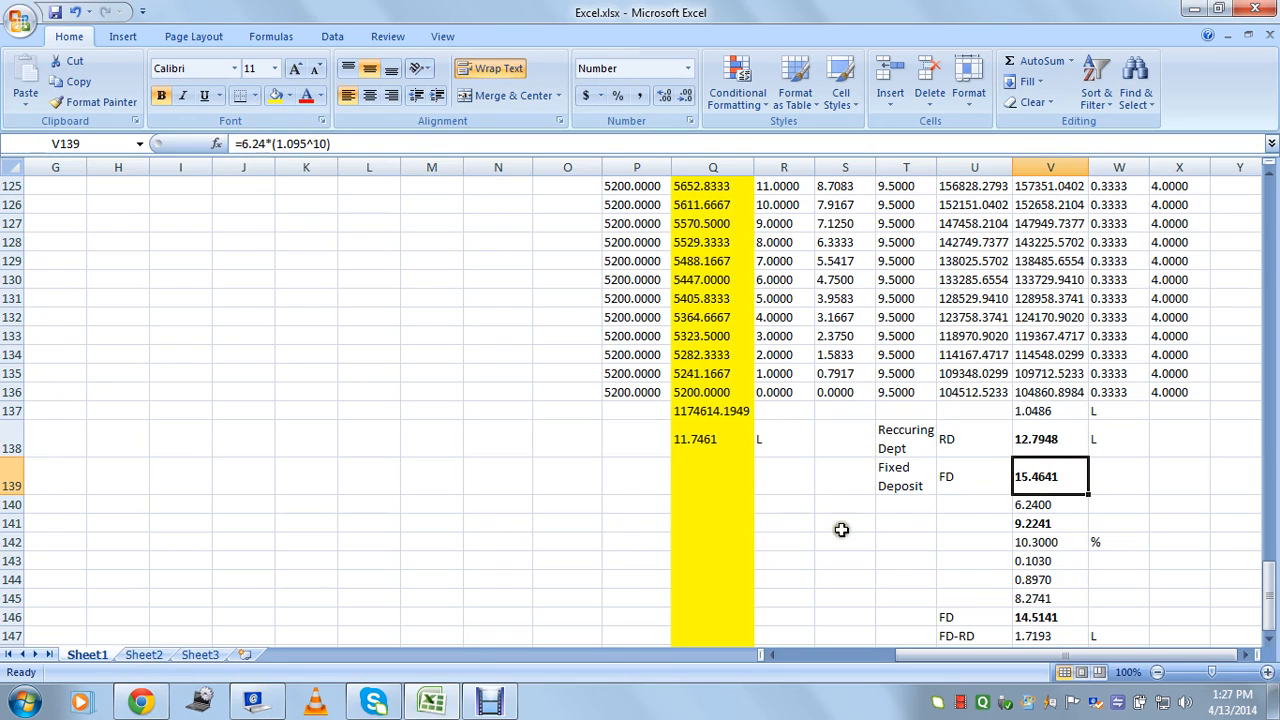
click(1052, 523)
click(1048, 482)
click(1043, 507)
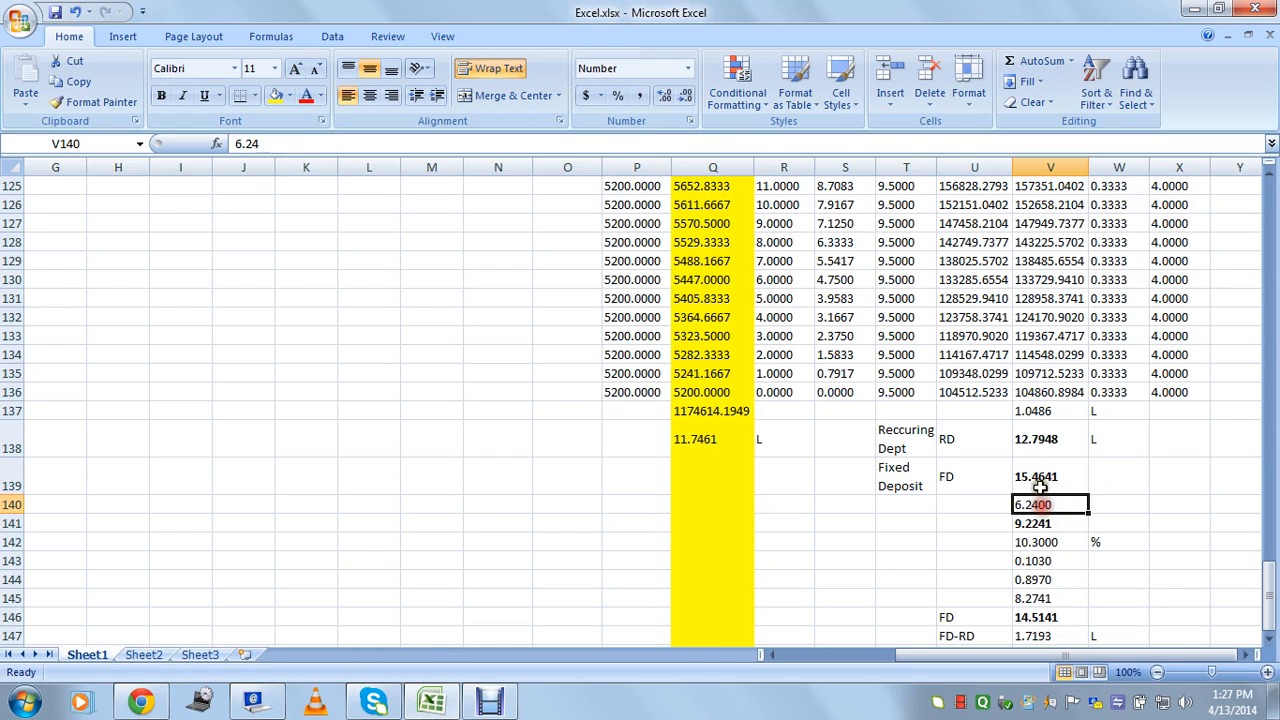
click(1040, 480)
click(1055, 527)
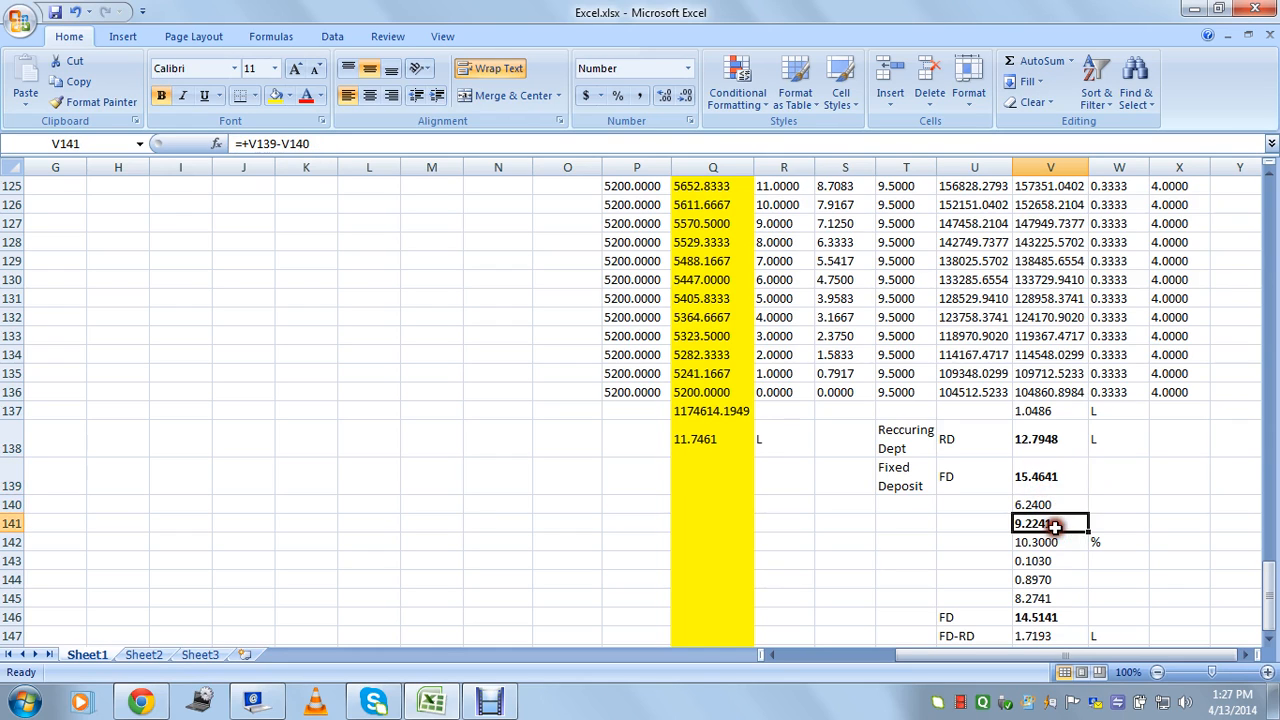
double_click(1055, 527)
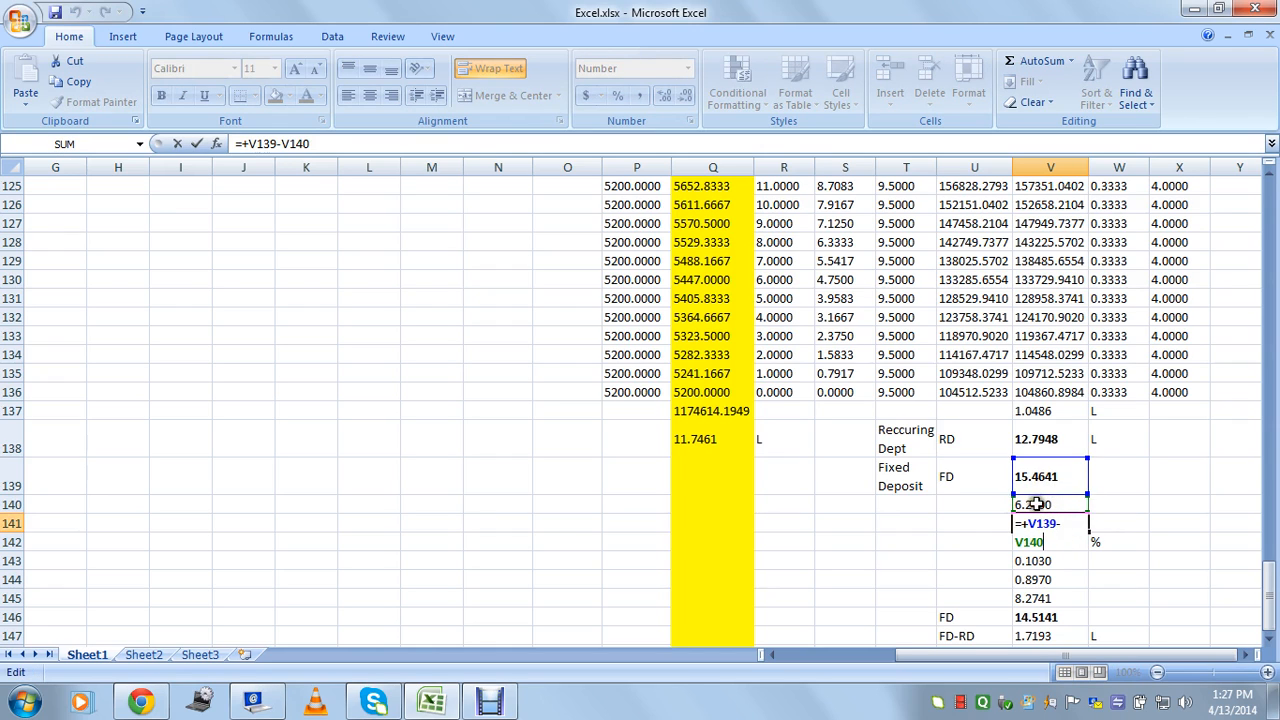
key(Escape)
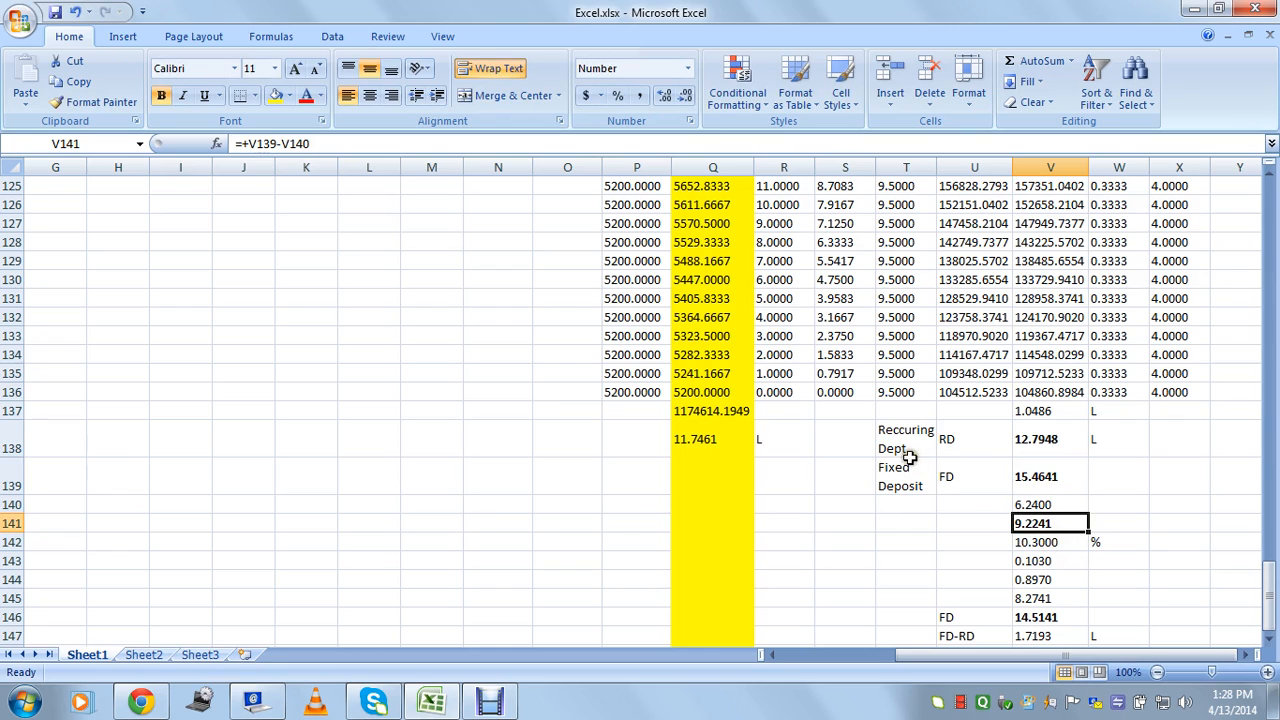
click(1002, 541)
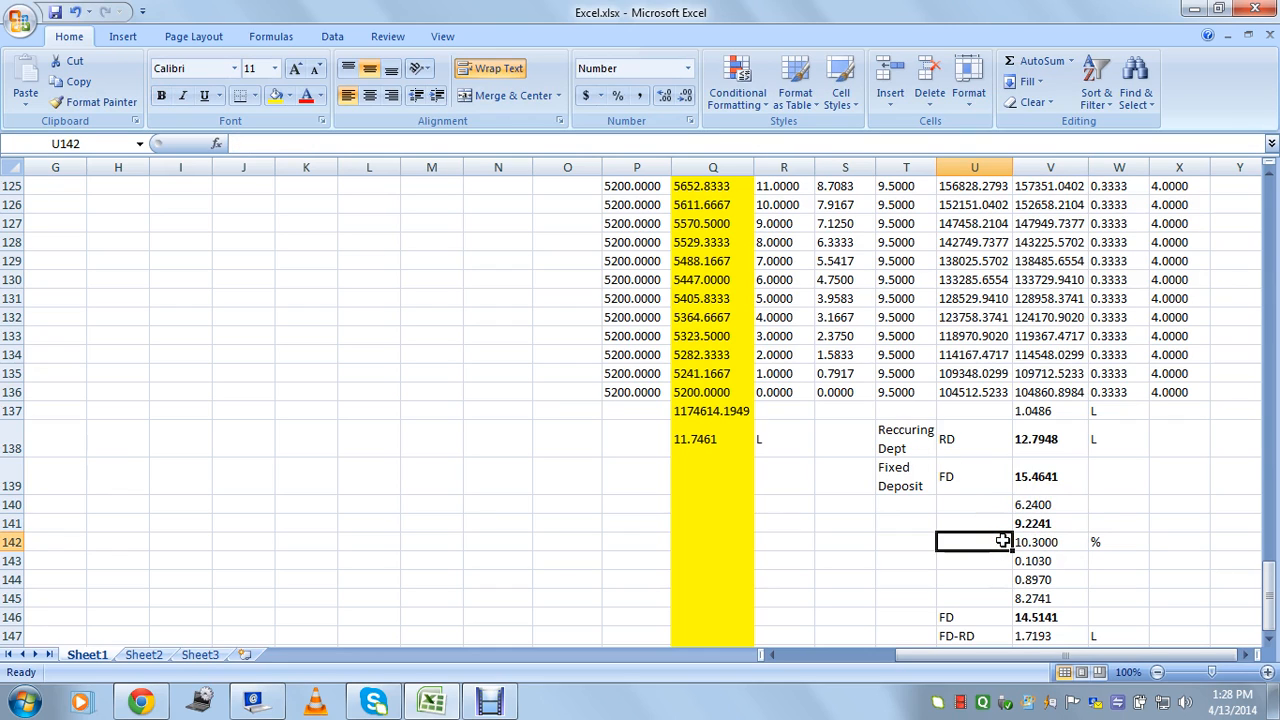
Label the 10.3 % rate row as TDS in U142.
text(TDS)
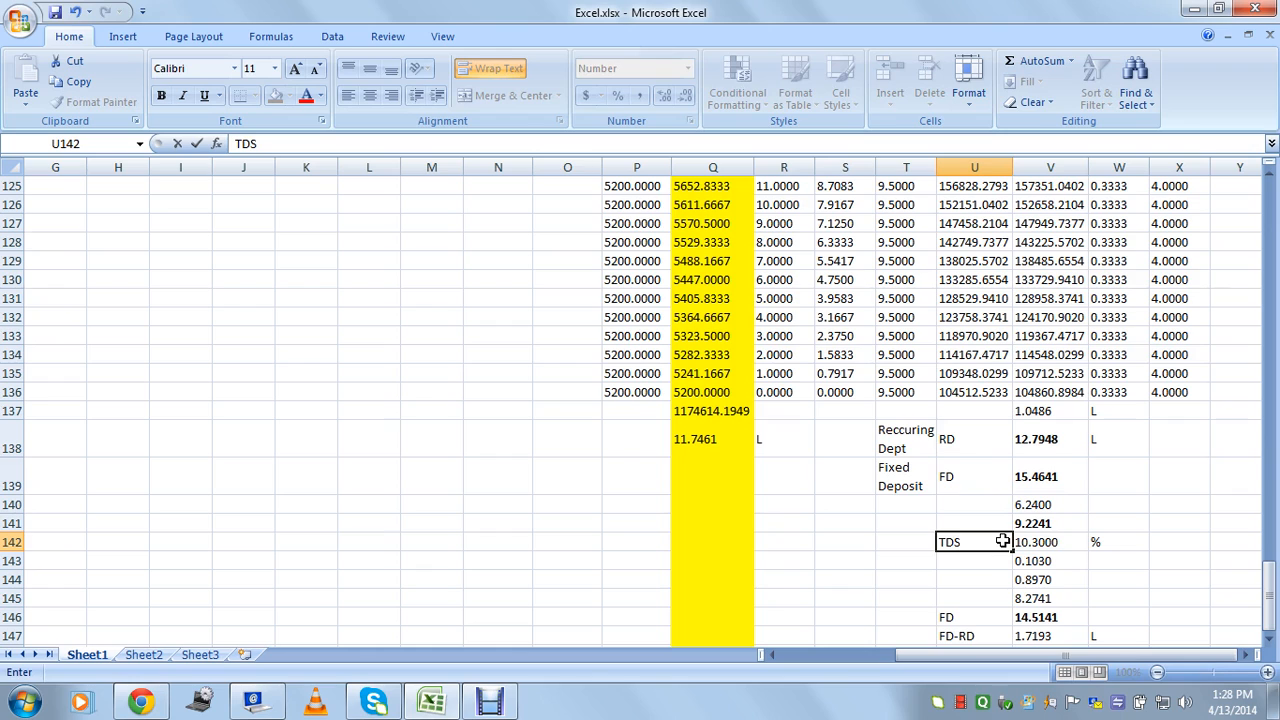
key(Tab)
click(968, 542)
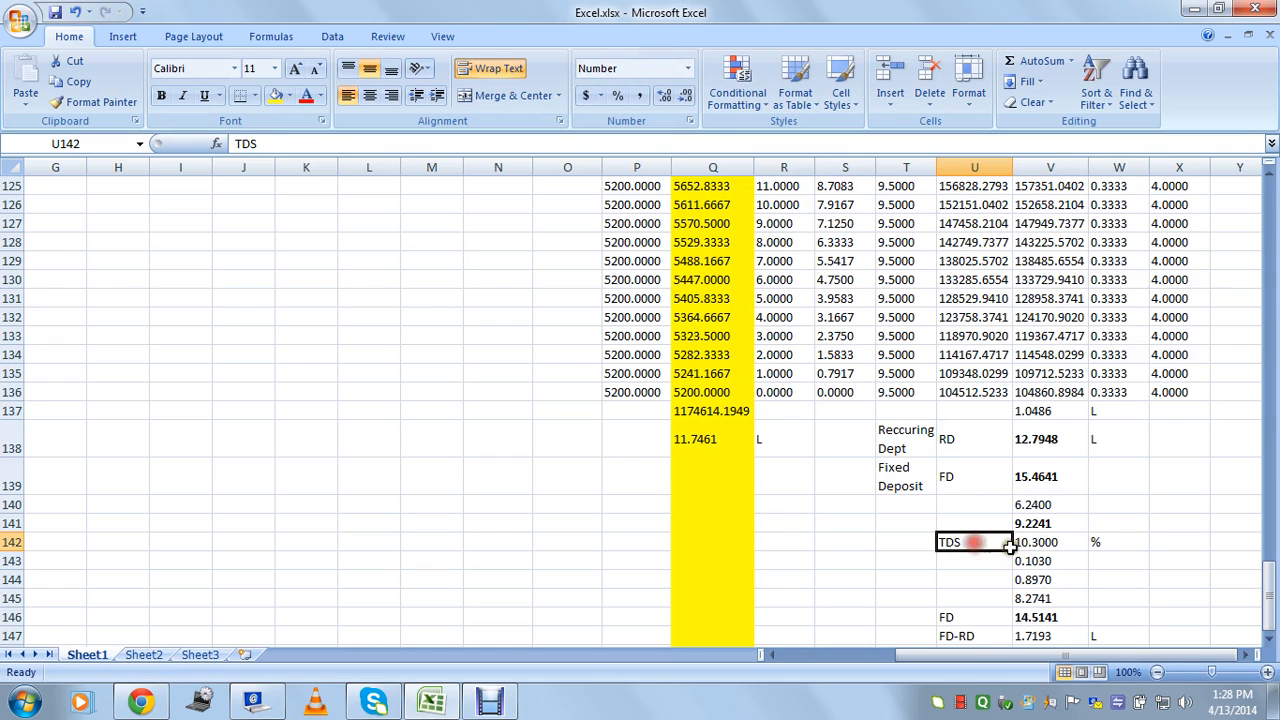
click(1045, 542)
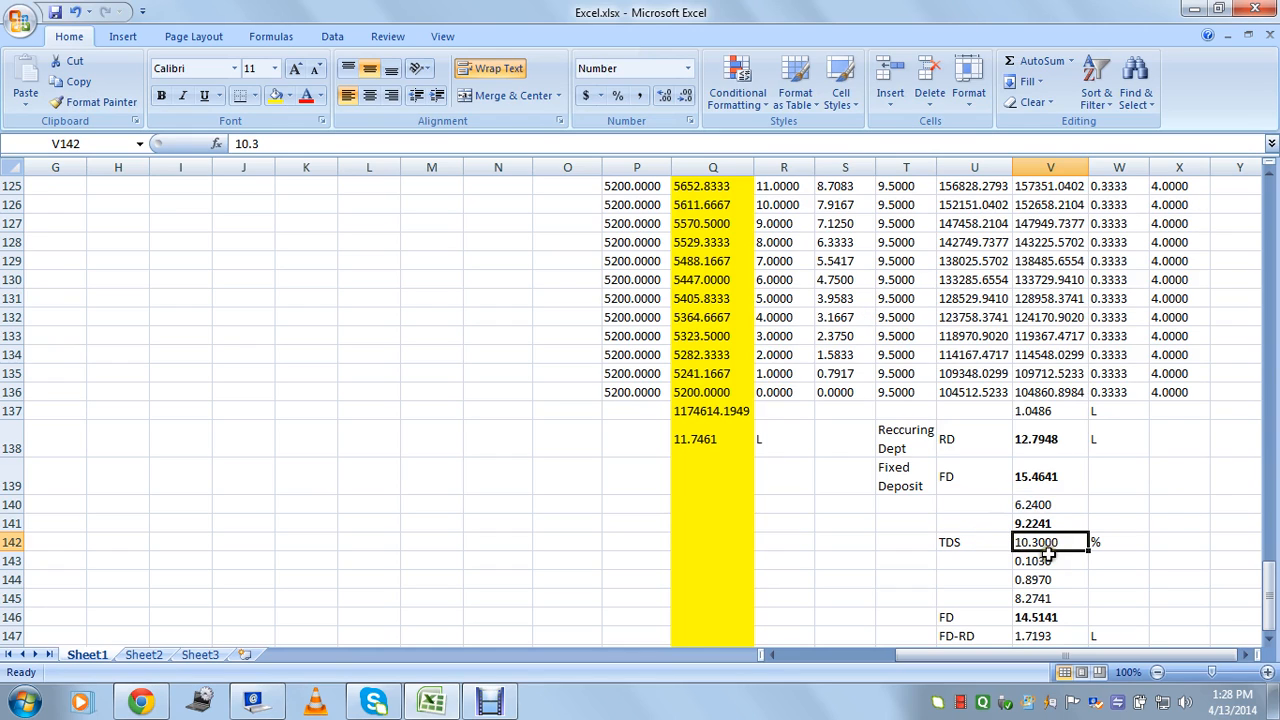
Review the difference, rate-to-decimal and one-minus-TDS formulas in V141–V144.
click(1037, 524)
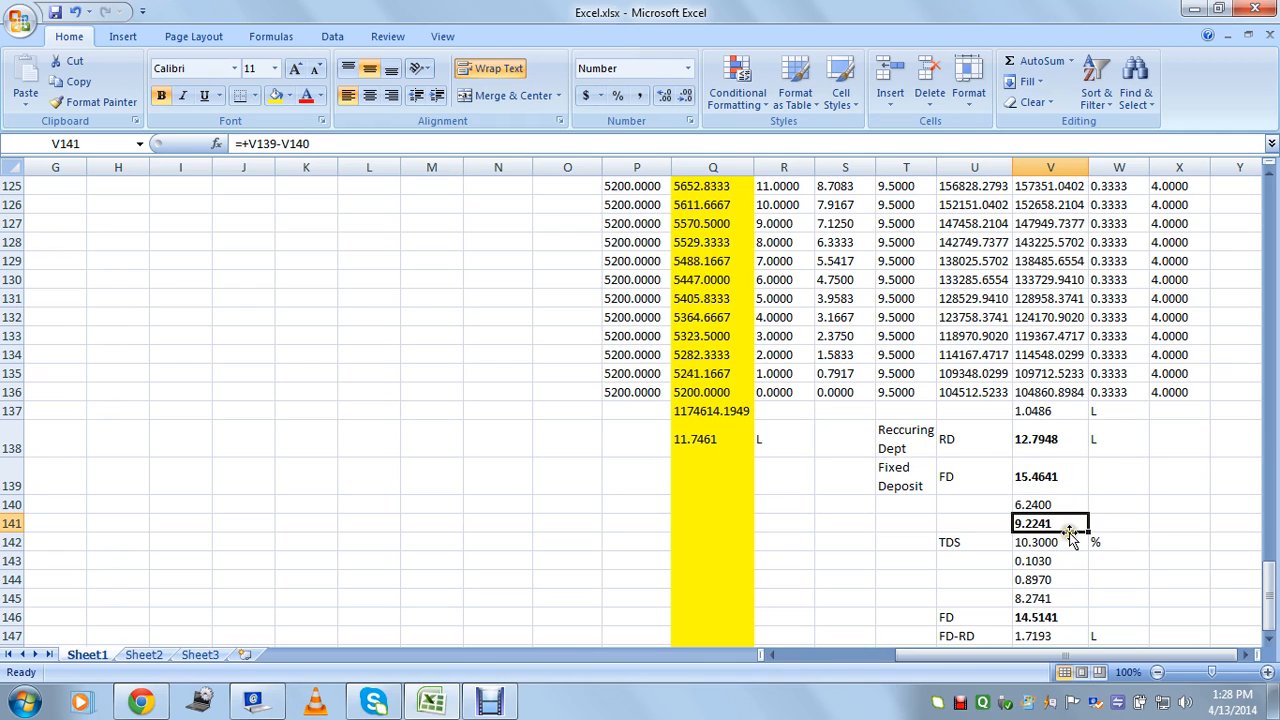
click(1042, 542)
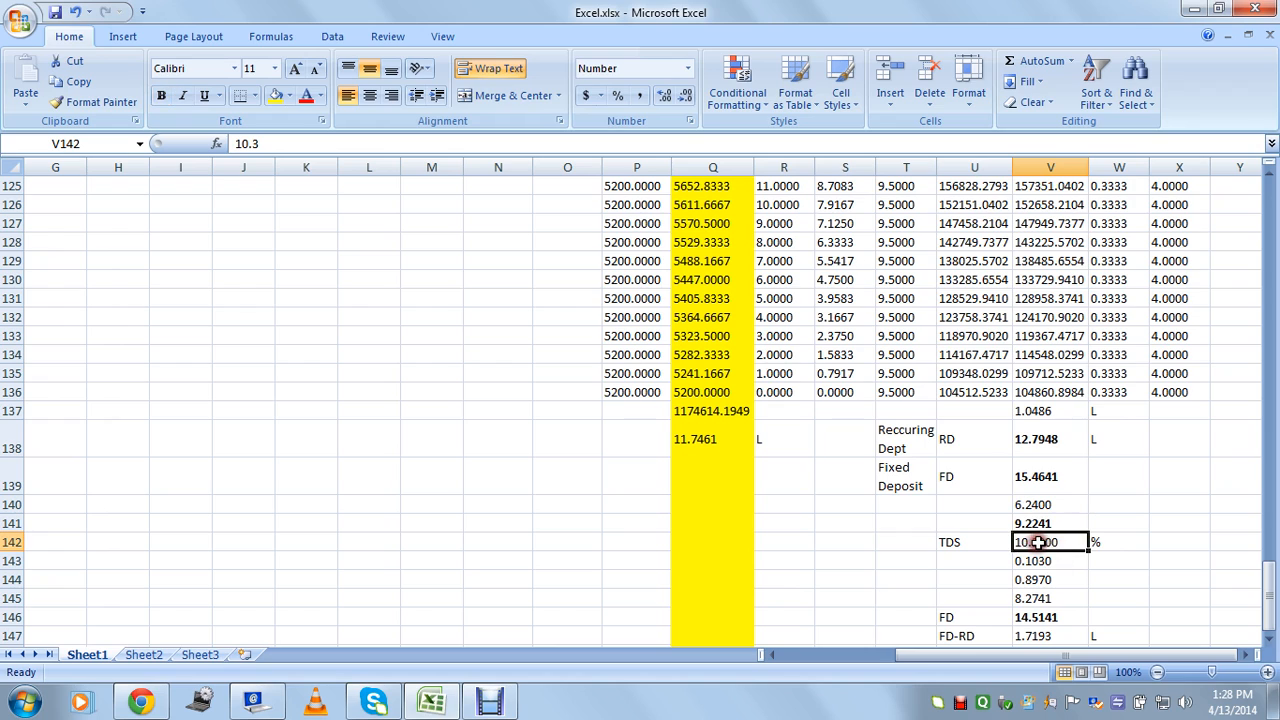
click(1040, 524)
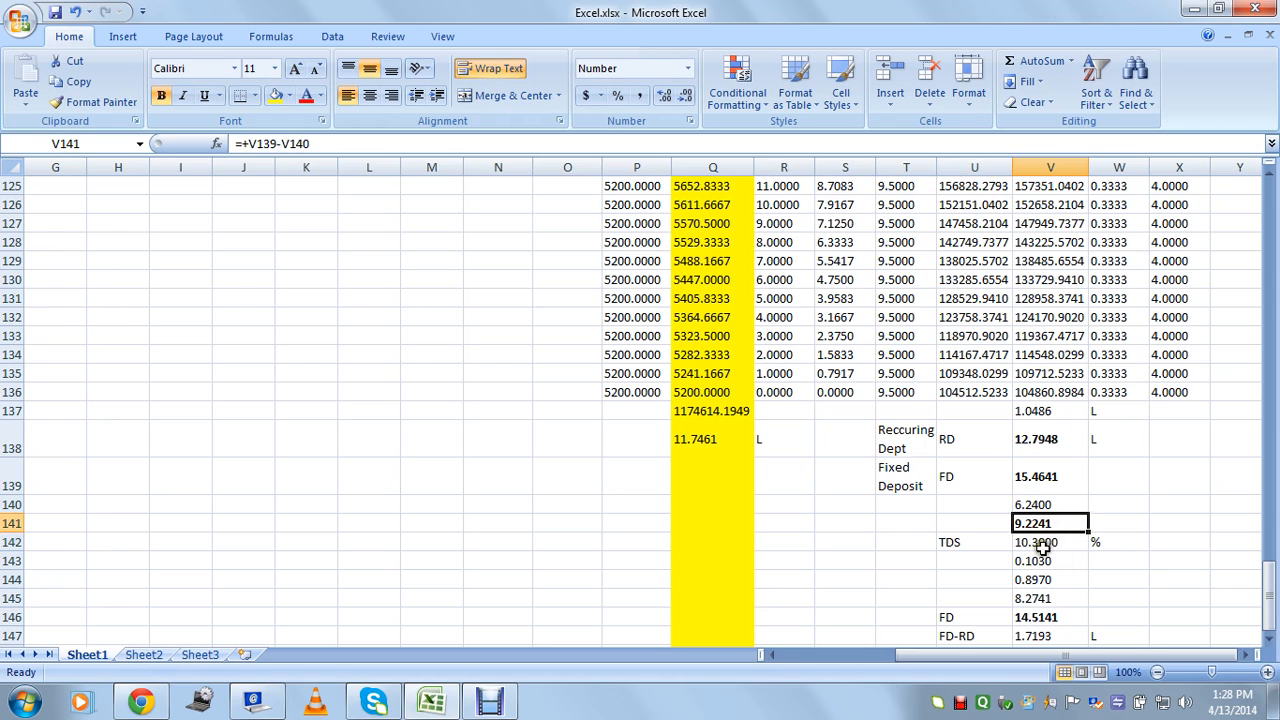
click(1044, 545)
click(1044, 563)
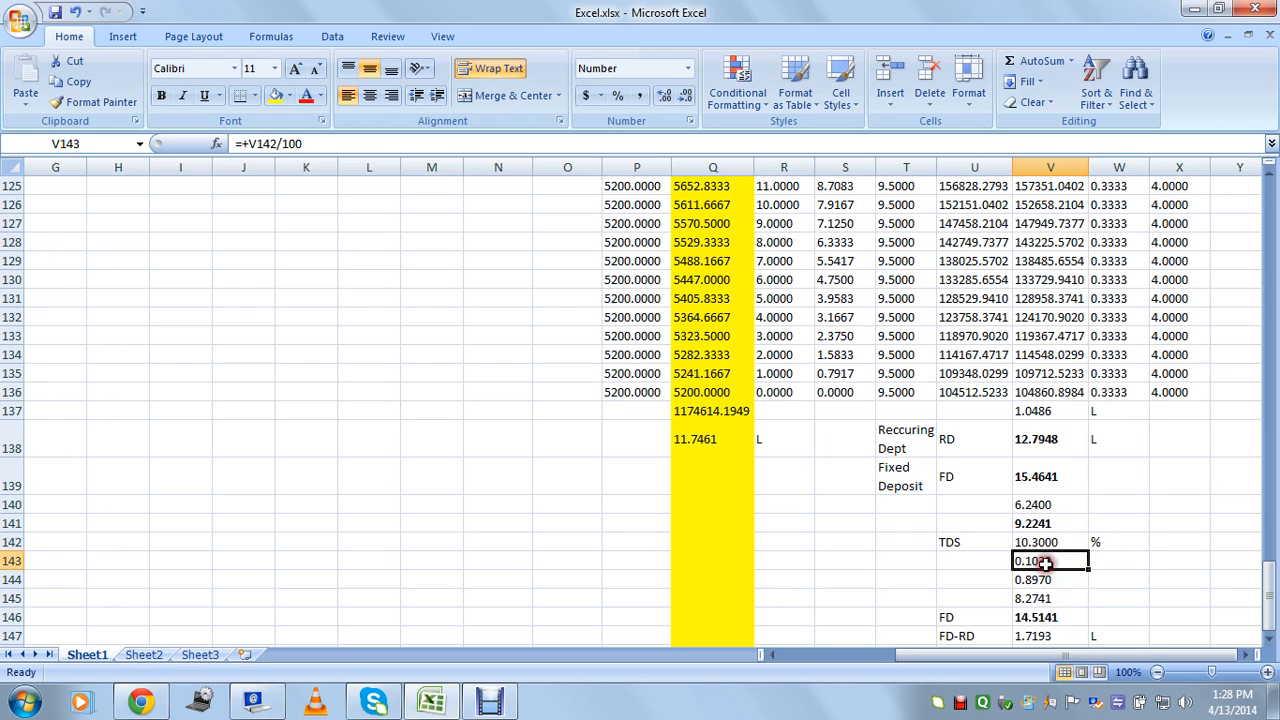
click(1072, 588)
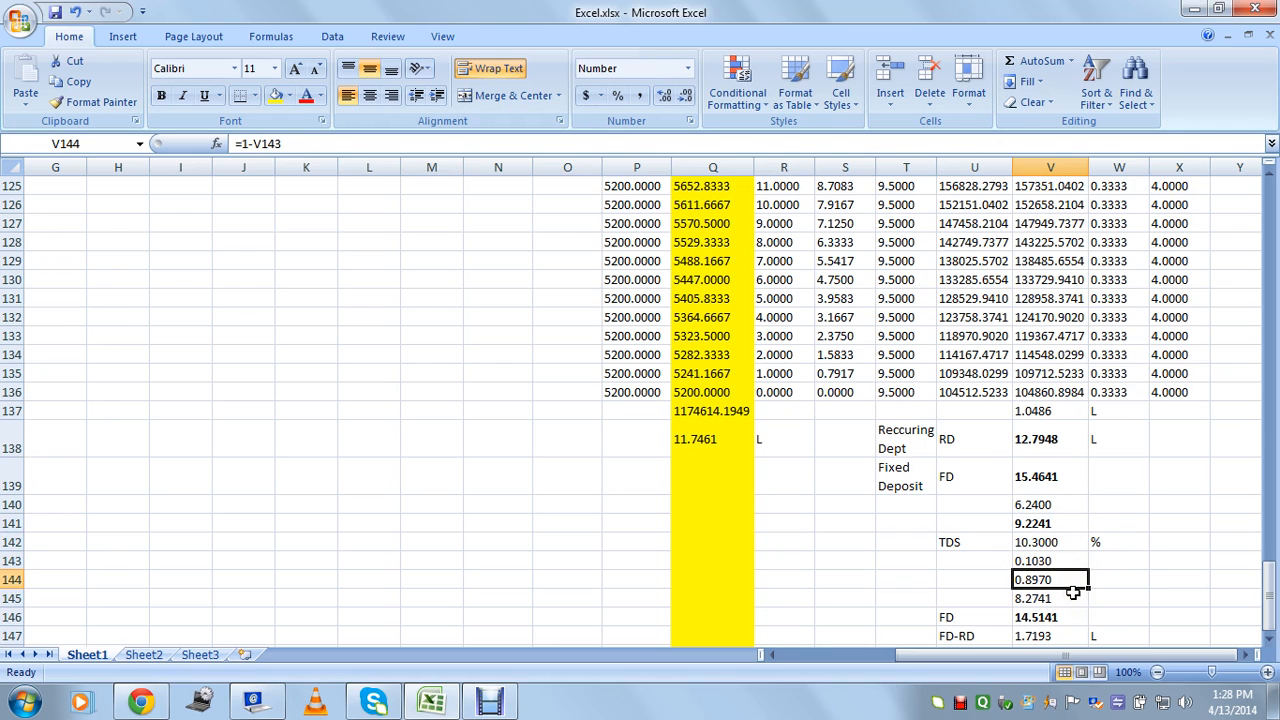
click(1040, 524)
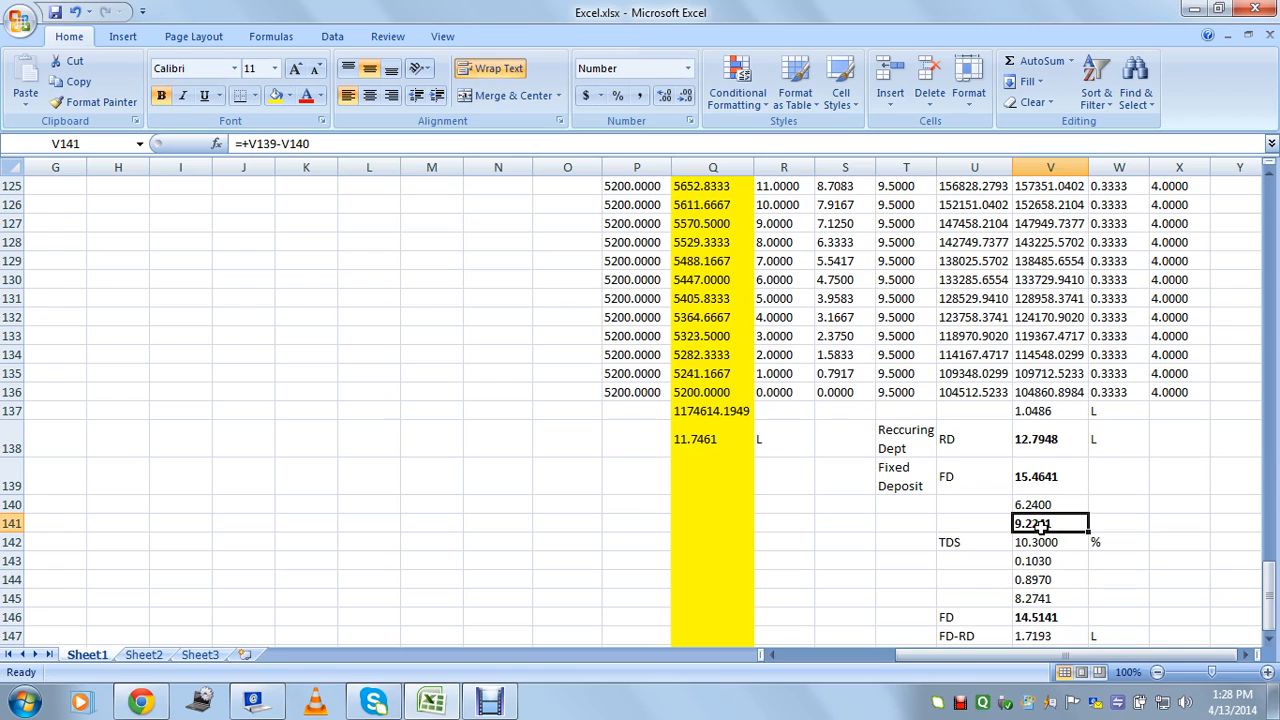
click(1045, 582)
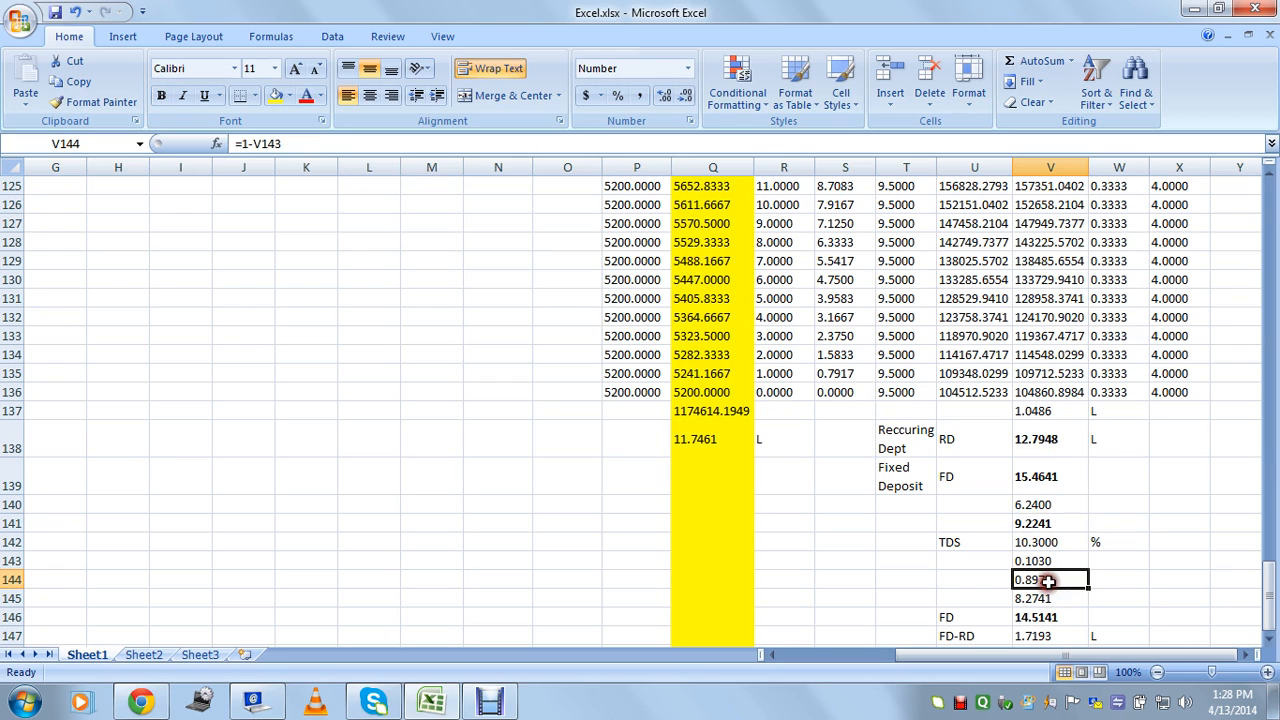
Remove a stray 1 entered in W144, leaving the cell empty.
click(1109, 581)
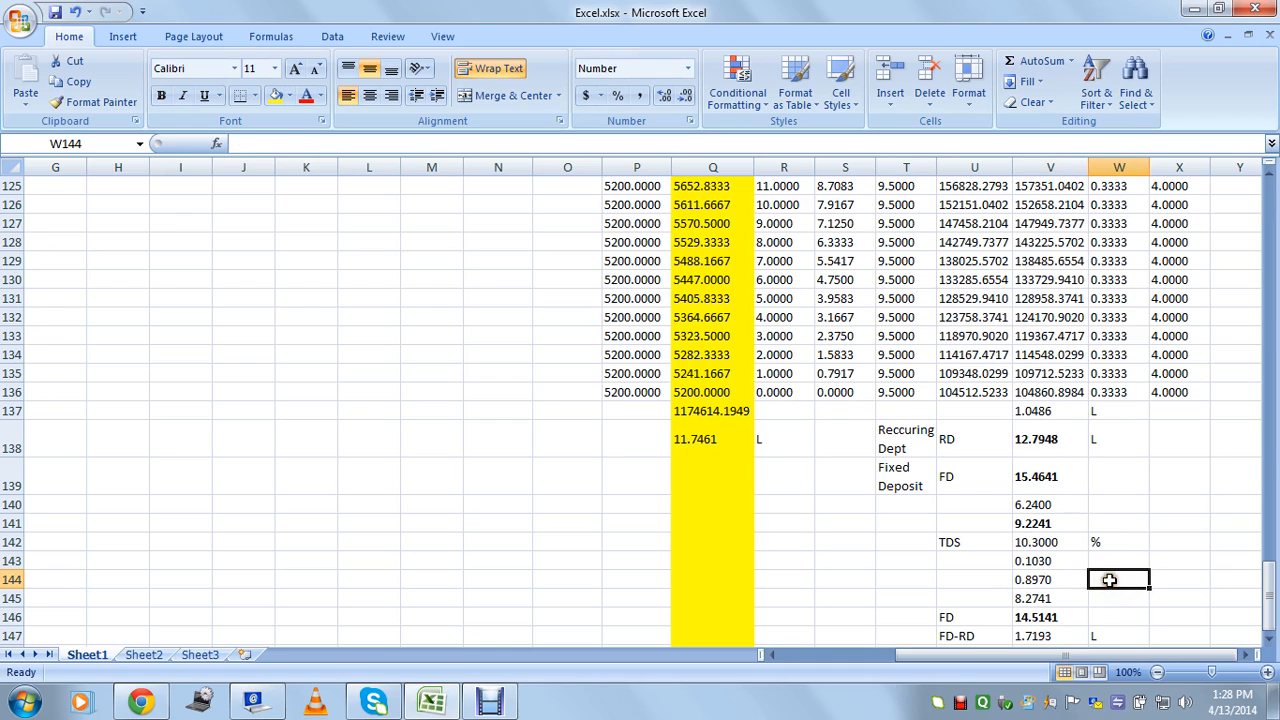
text(1)
key(Return)
click(1111, 580)
key(Delete)
Check the after-tax FD total and FD-RD difference formulas, then select the 6.24 value in V140.
click(1043, 580)
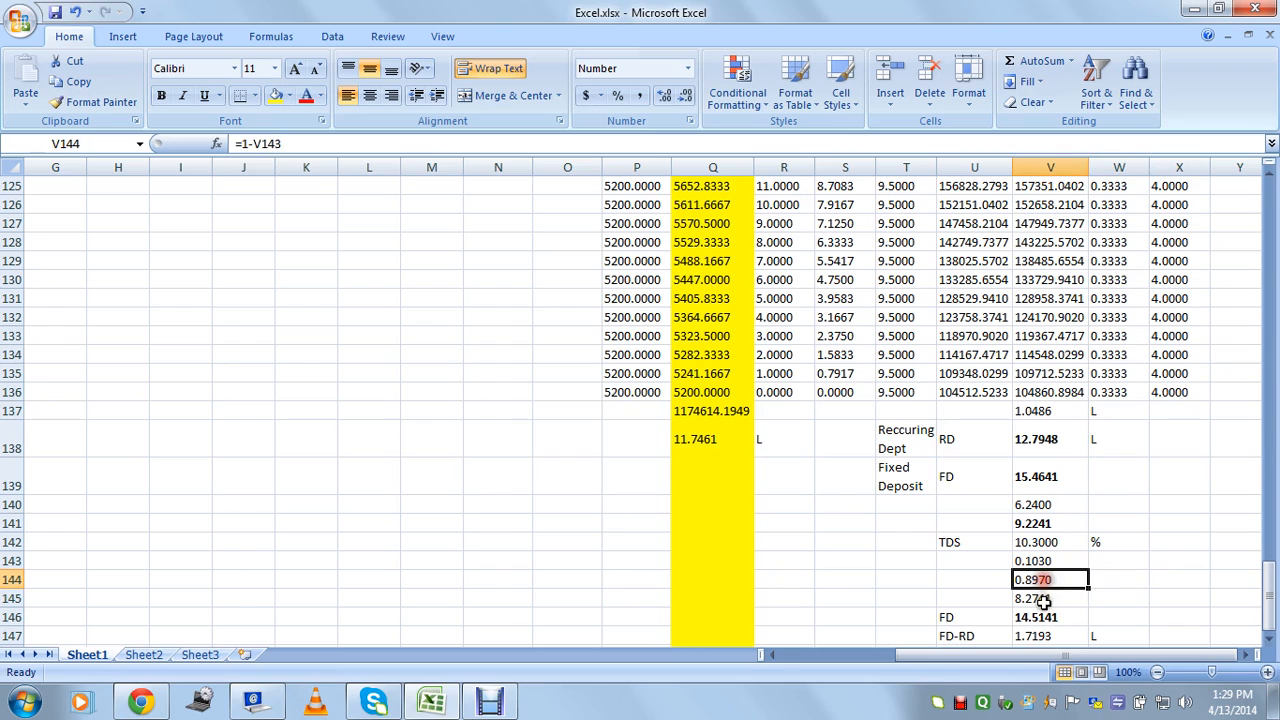
click(1045, 617)
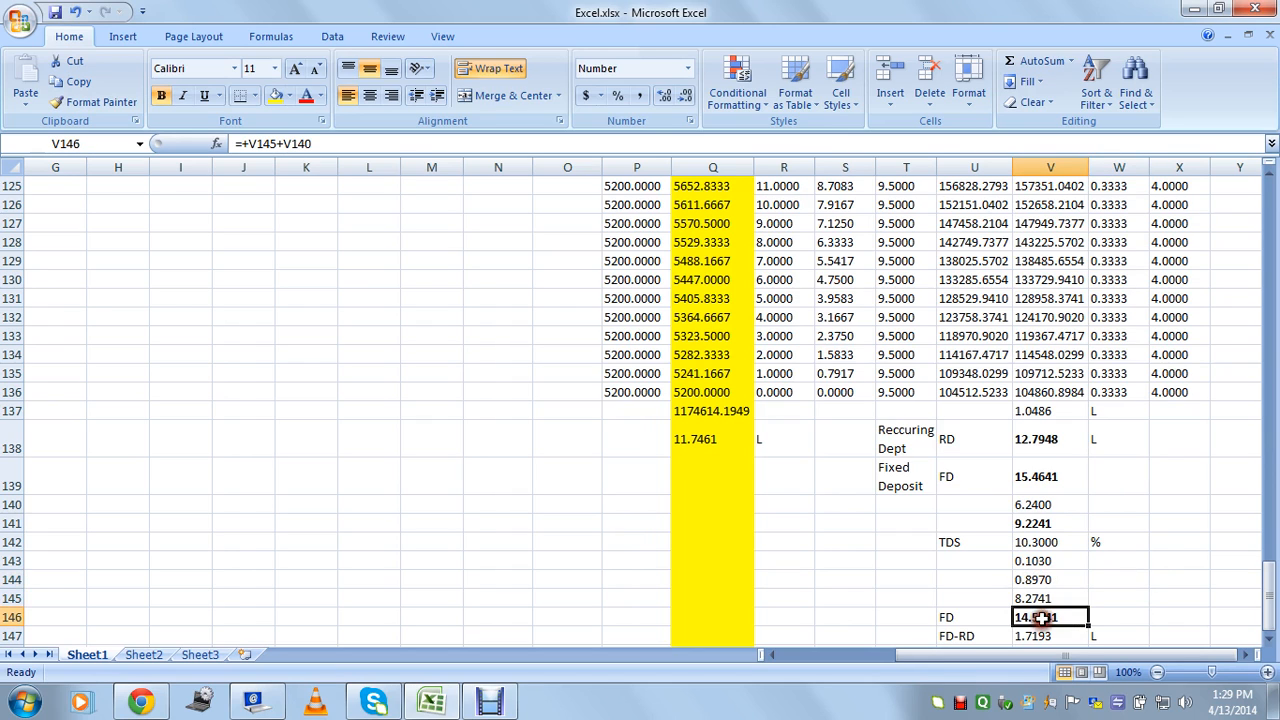
scroll(1053, 522, down, 2)
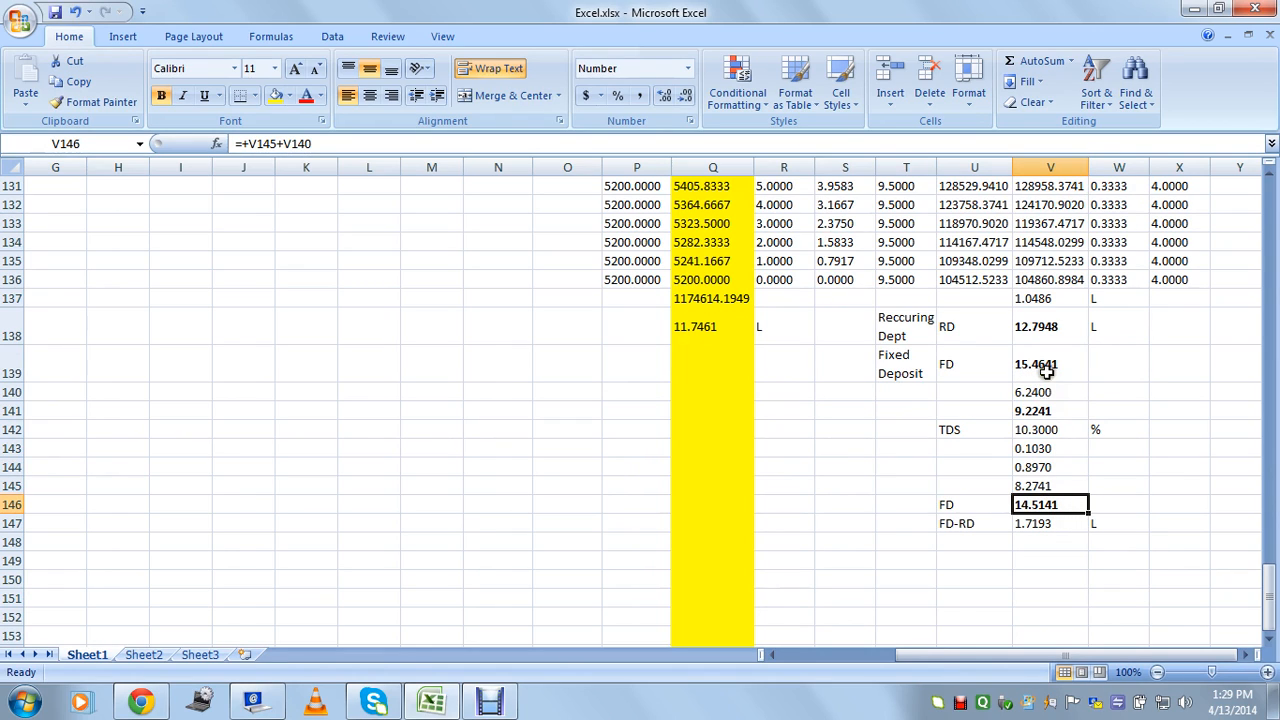
click(1063, 524)
click(968, 524)
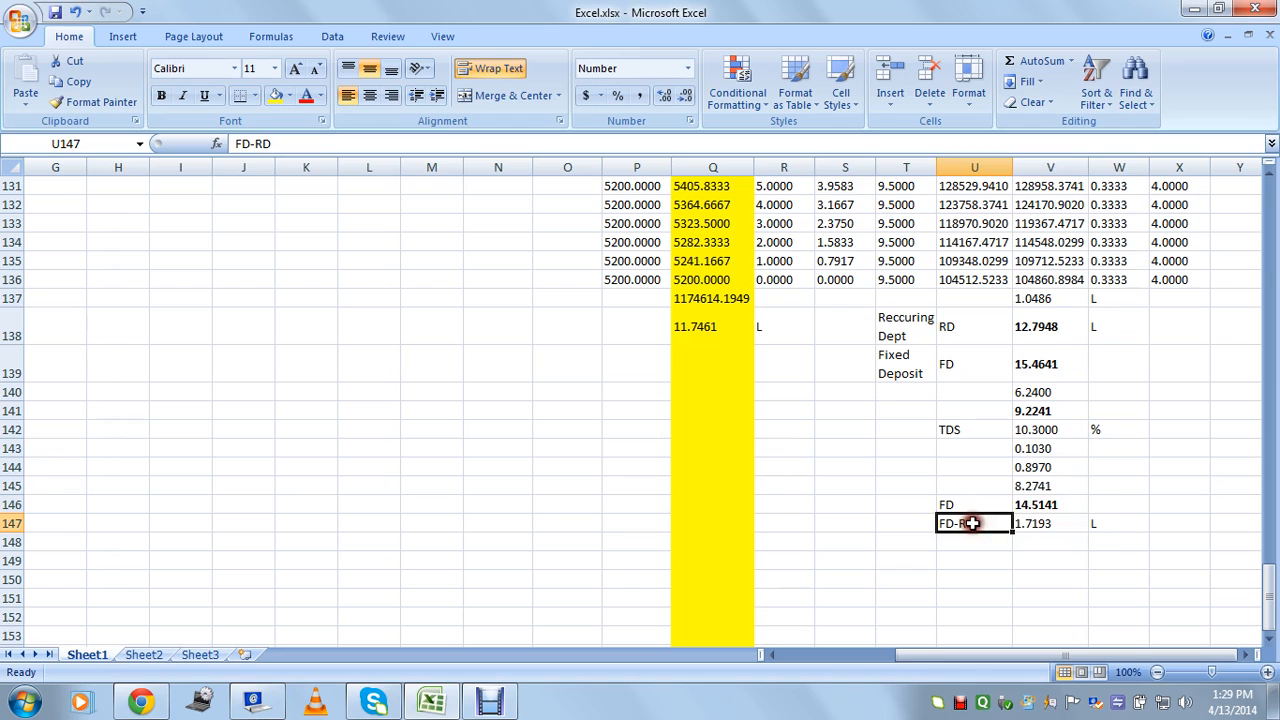
click(1056, 397)
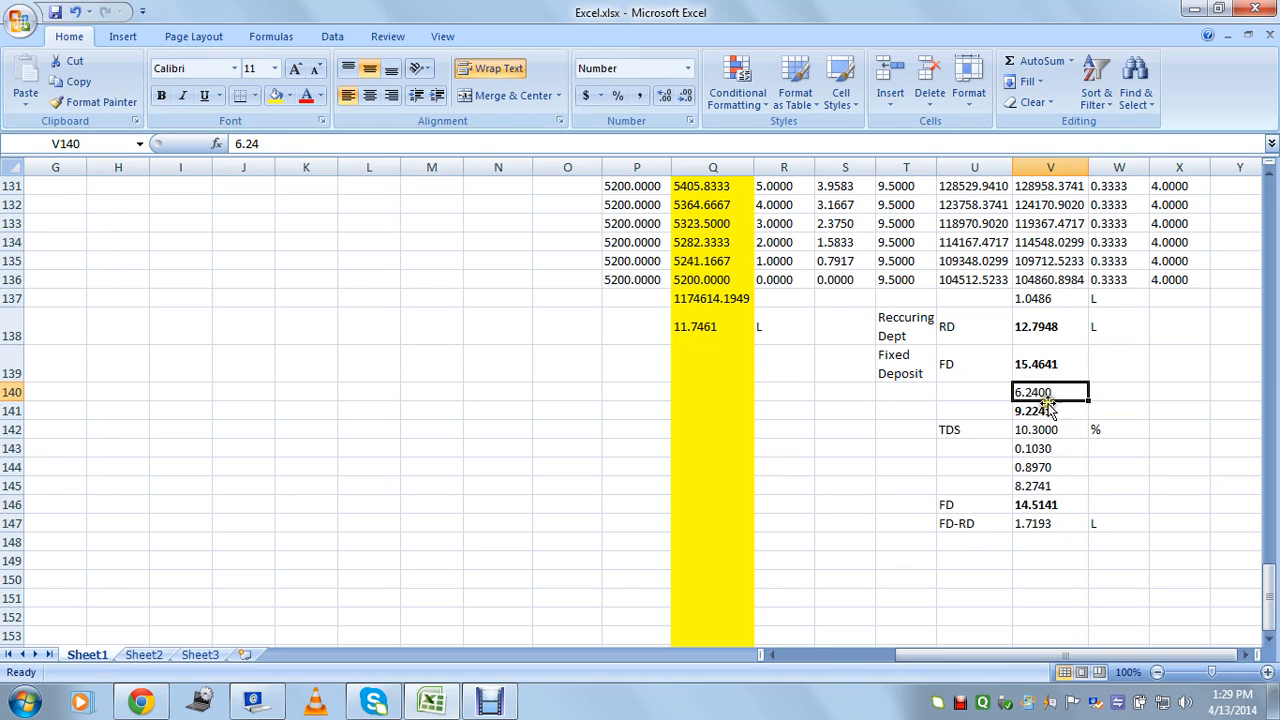
drag(1265, 575, 1272, 245)
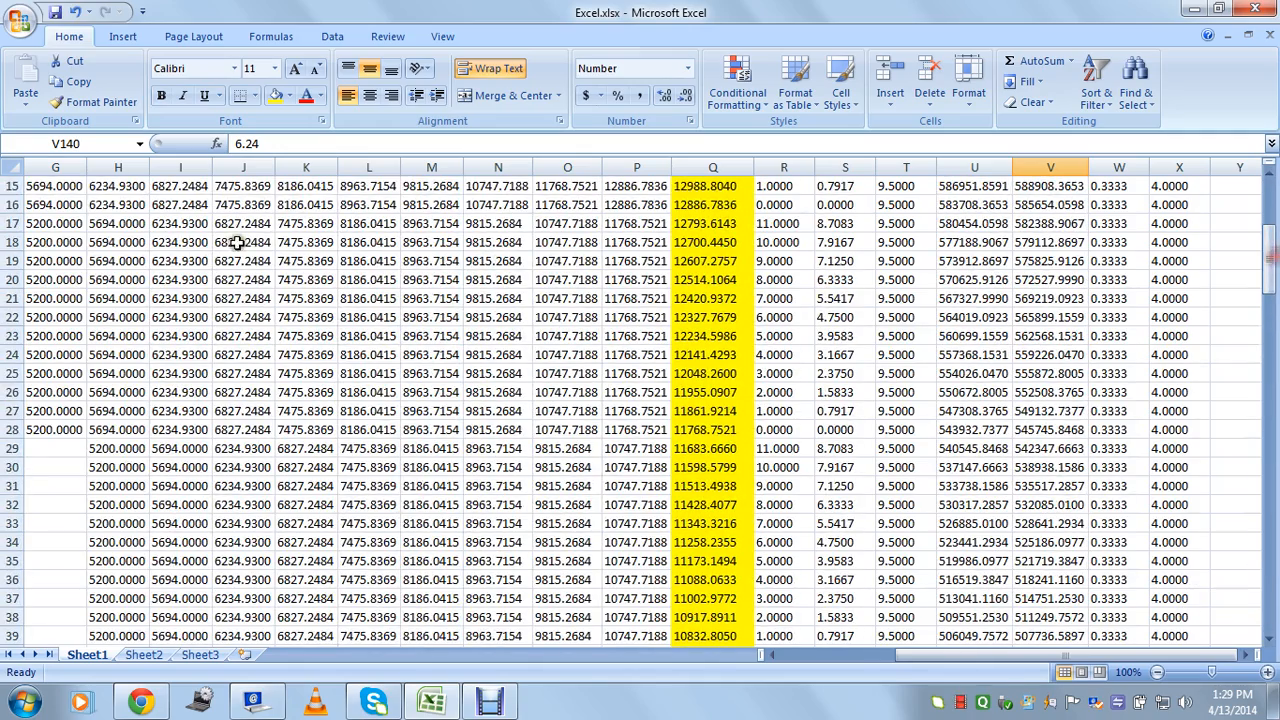
scroll(230, 630, down, 19)
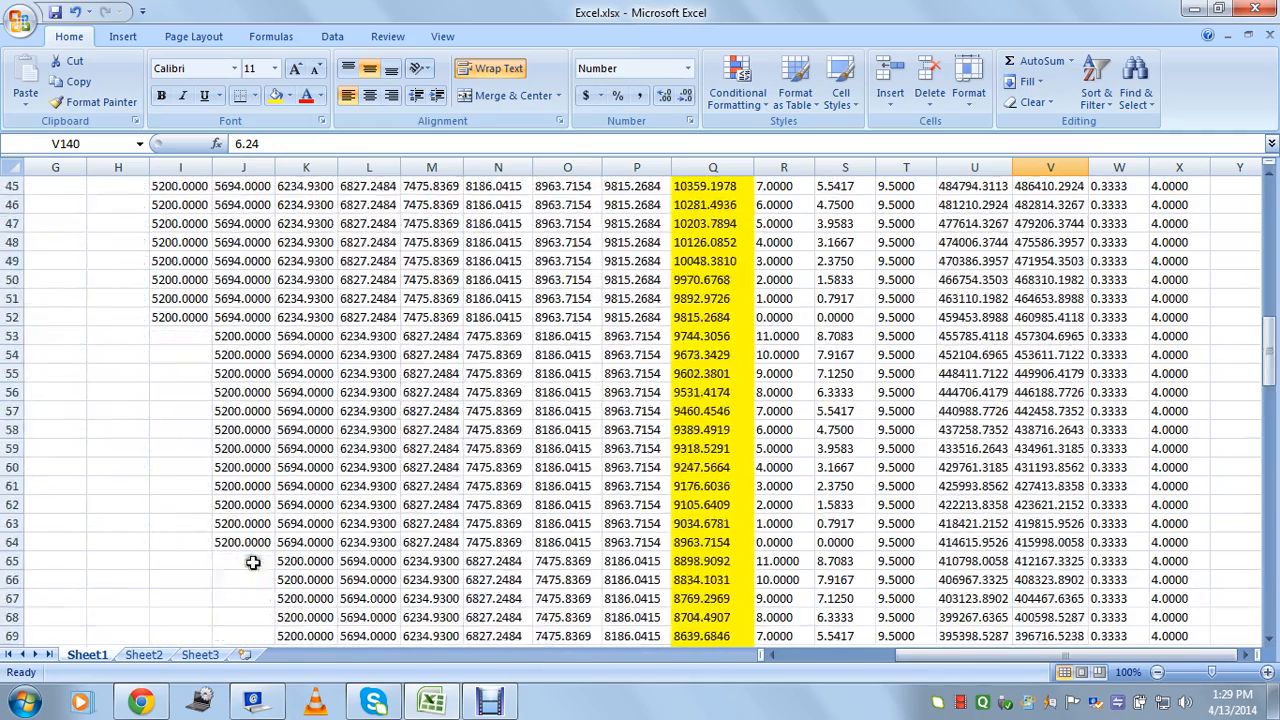
scroll(340, 562, down, 13)
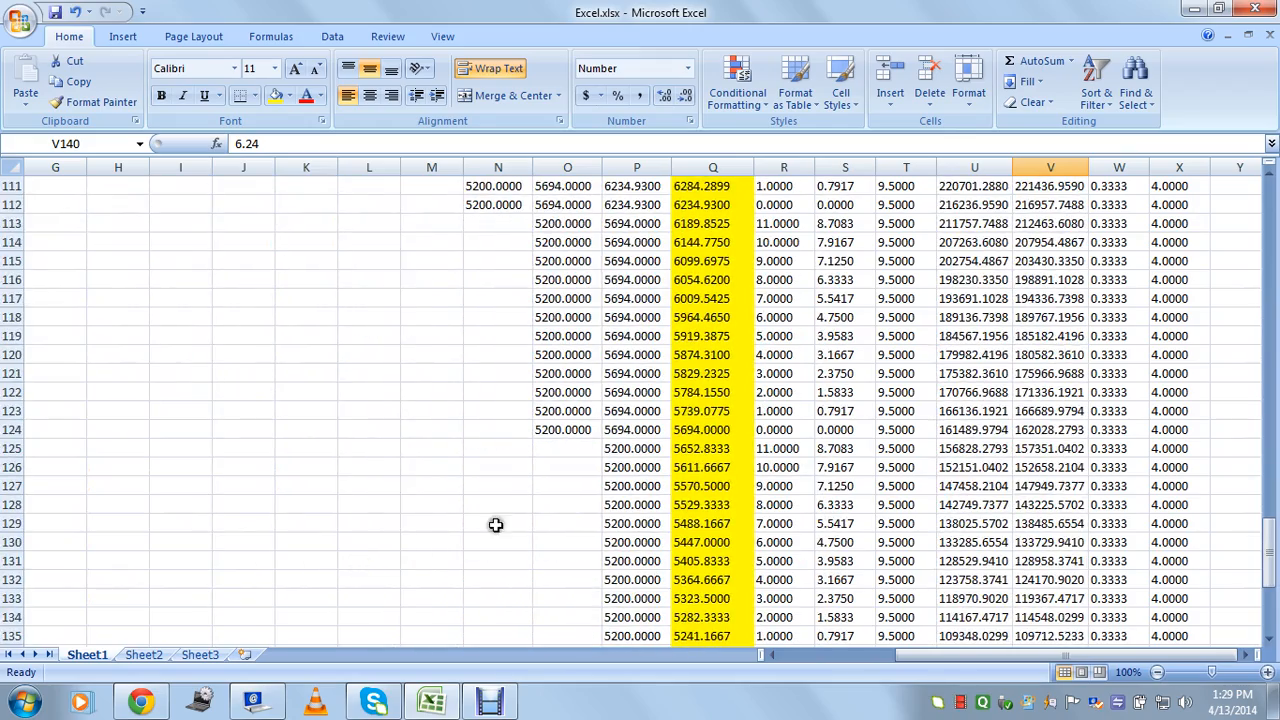
drag(1273, 568, 1272, 195)
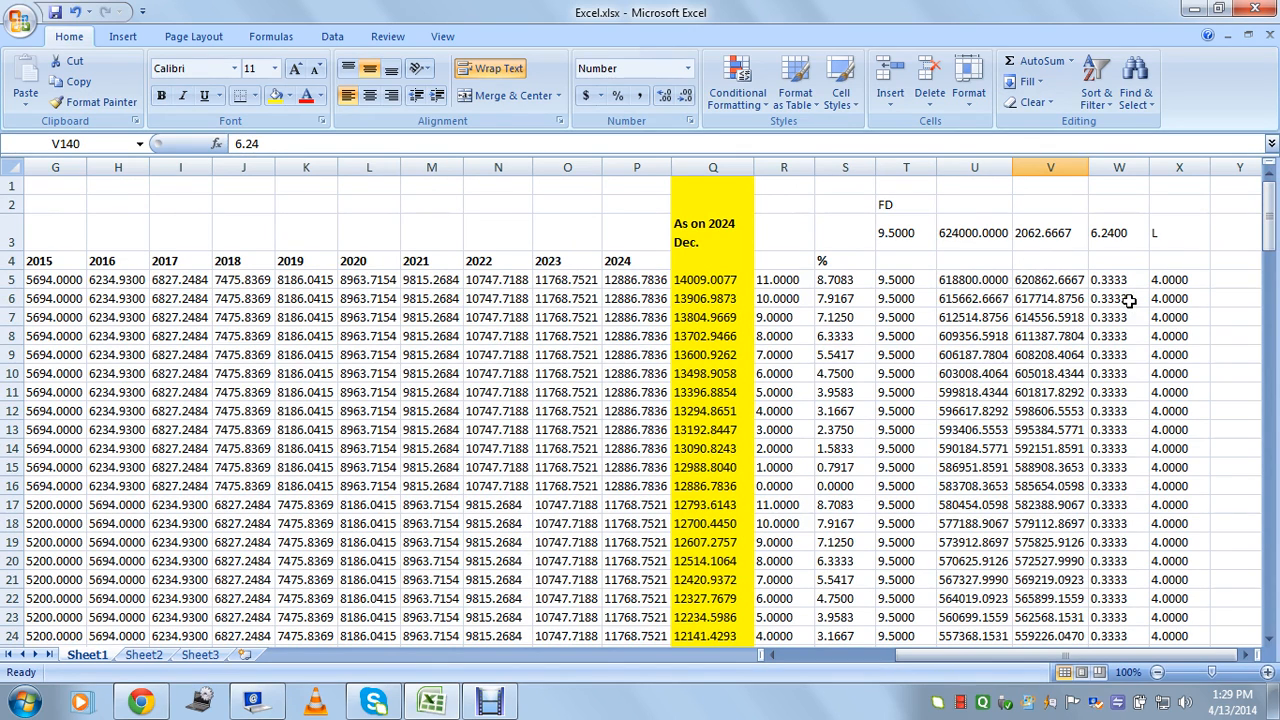
click(1176, 450)
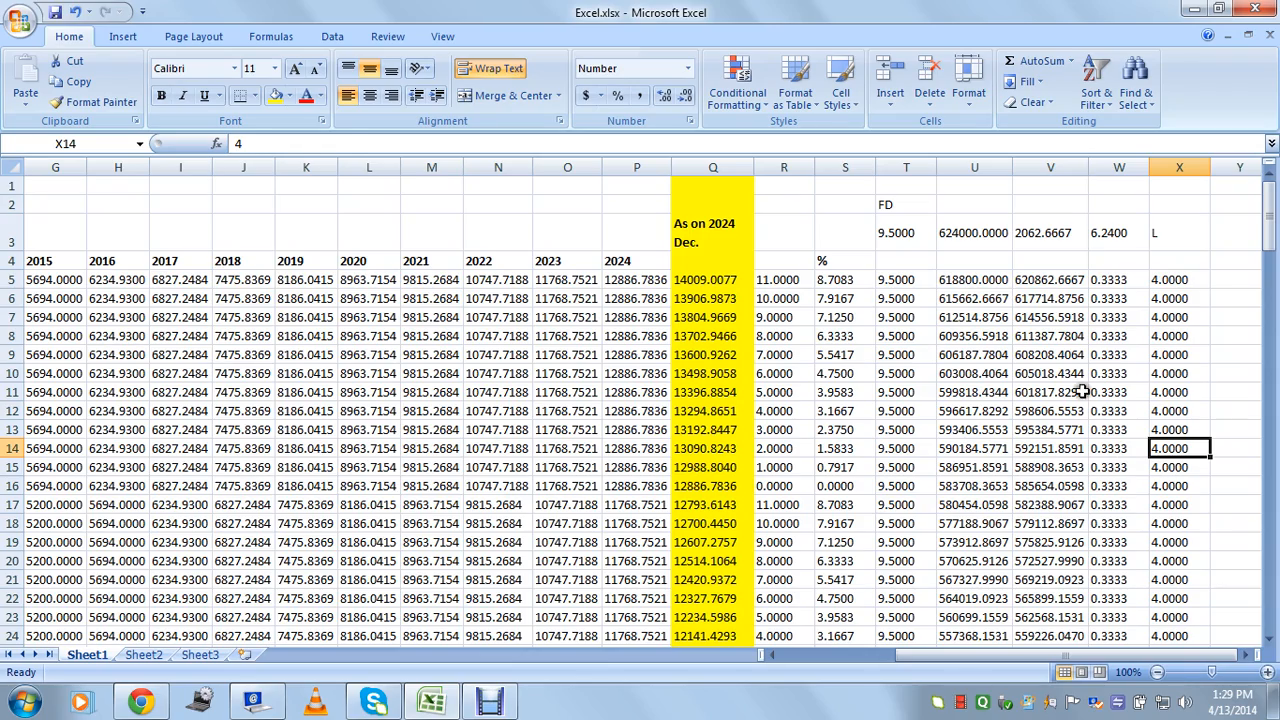
drag(1083, 392, 1060, 486)
click(1200, 335)
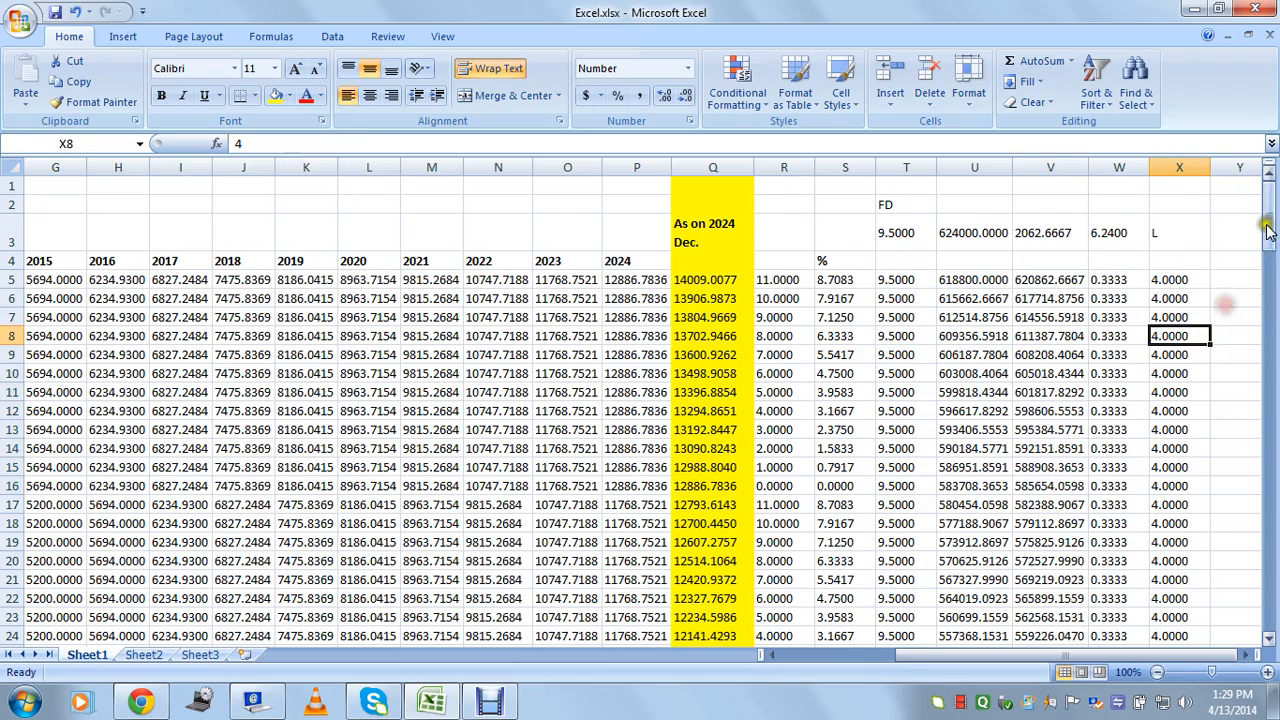
drag(1268, 230, 1268, 600)
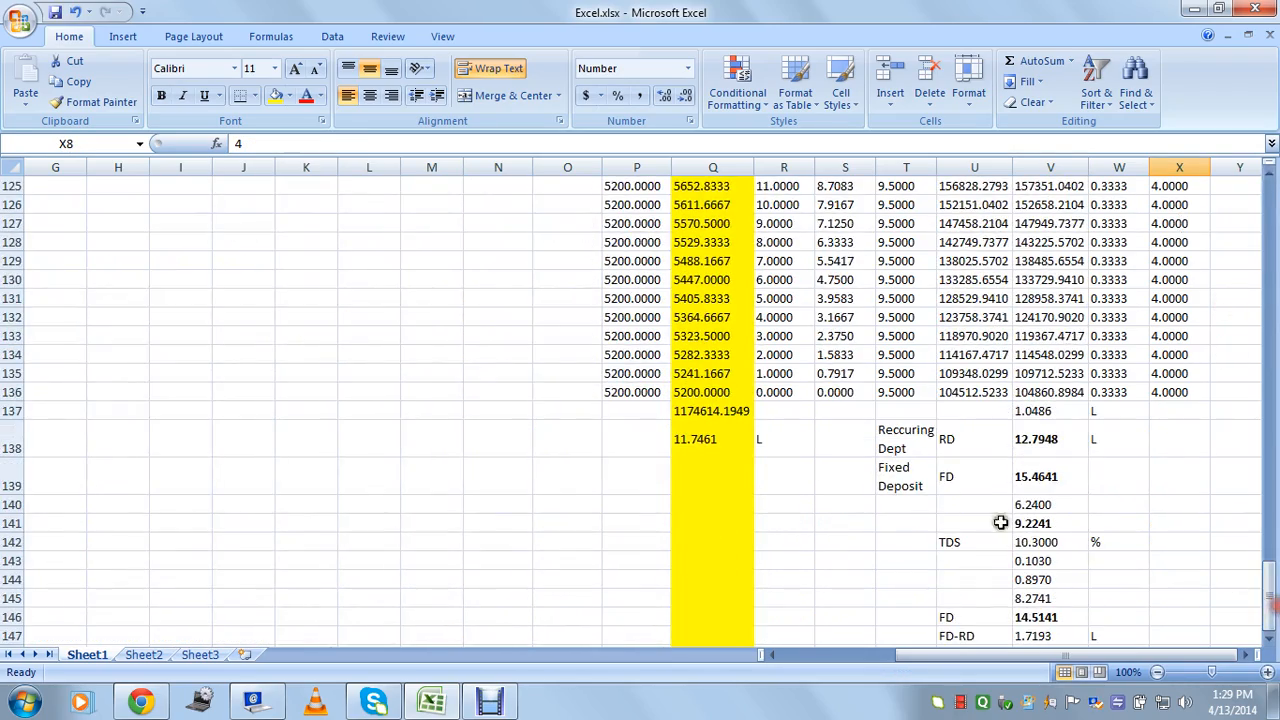
click(722, 438)
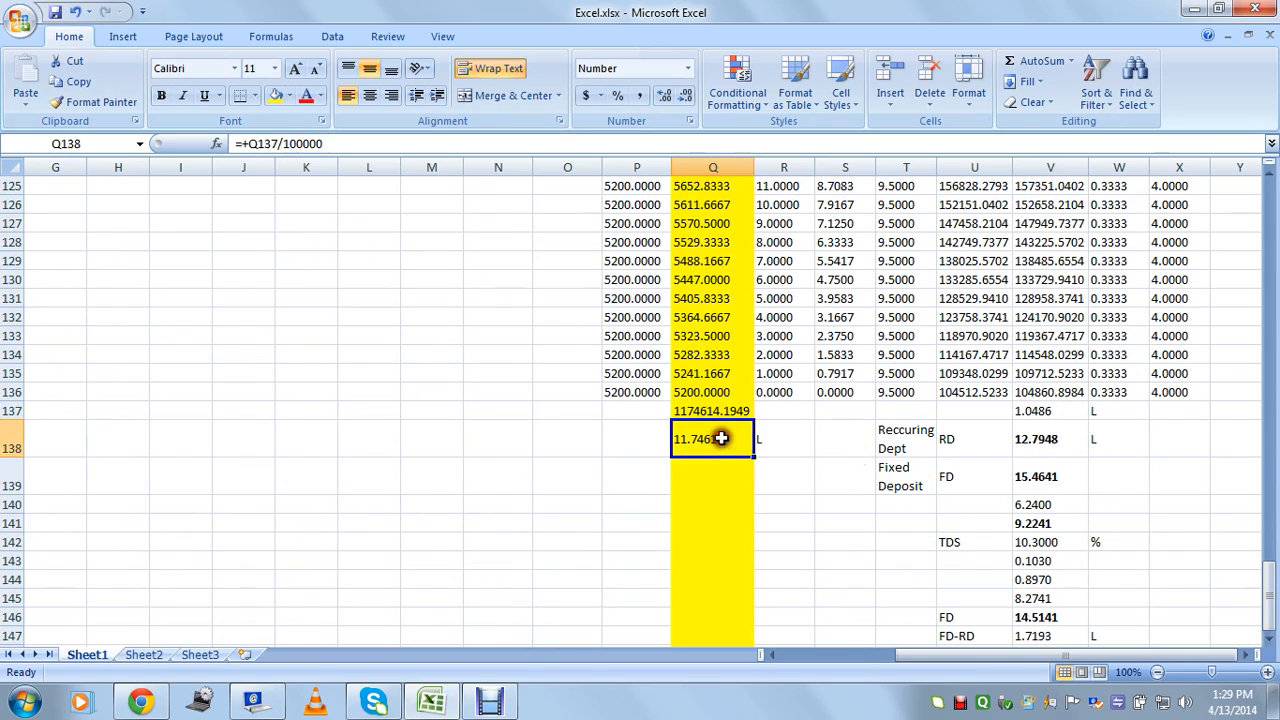
click(1046, 414)
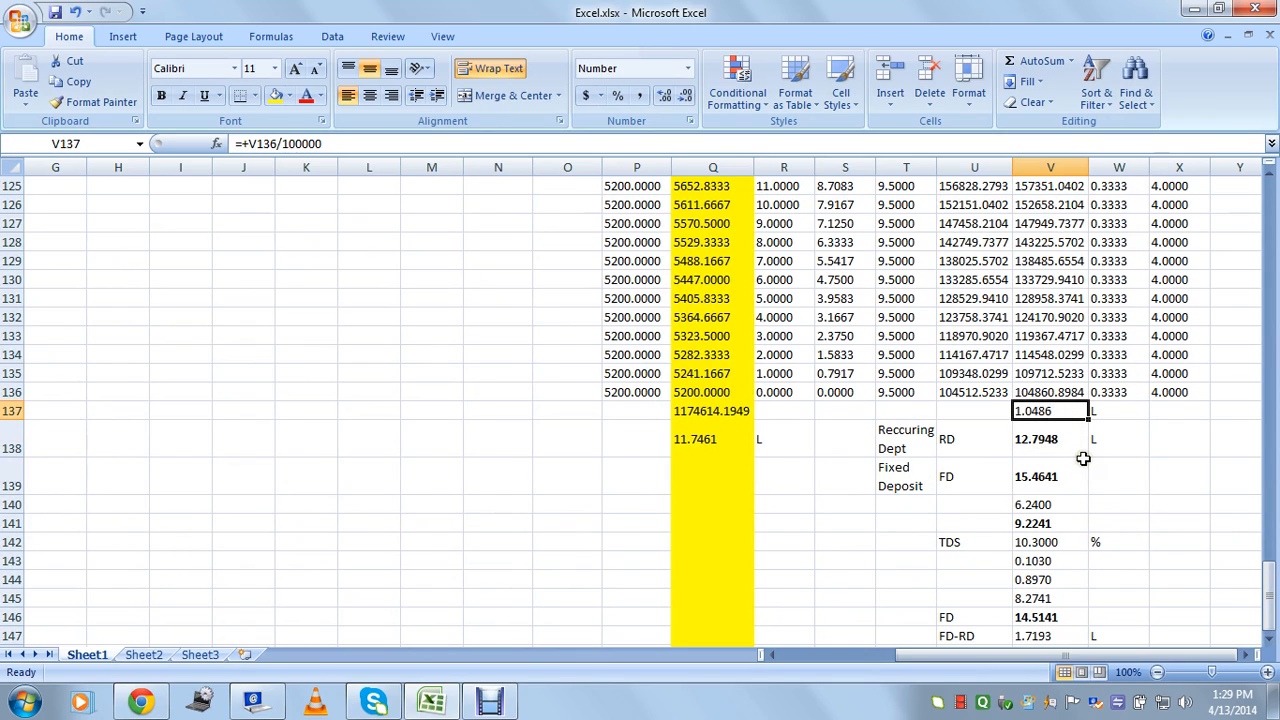
click(1056, 446)
click(950, 478)
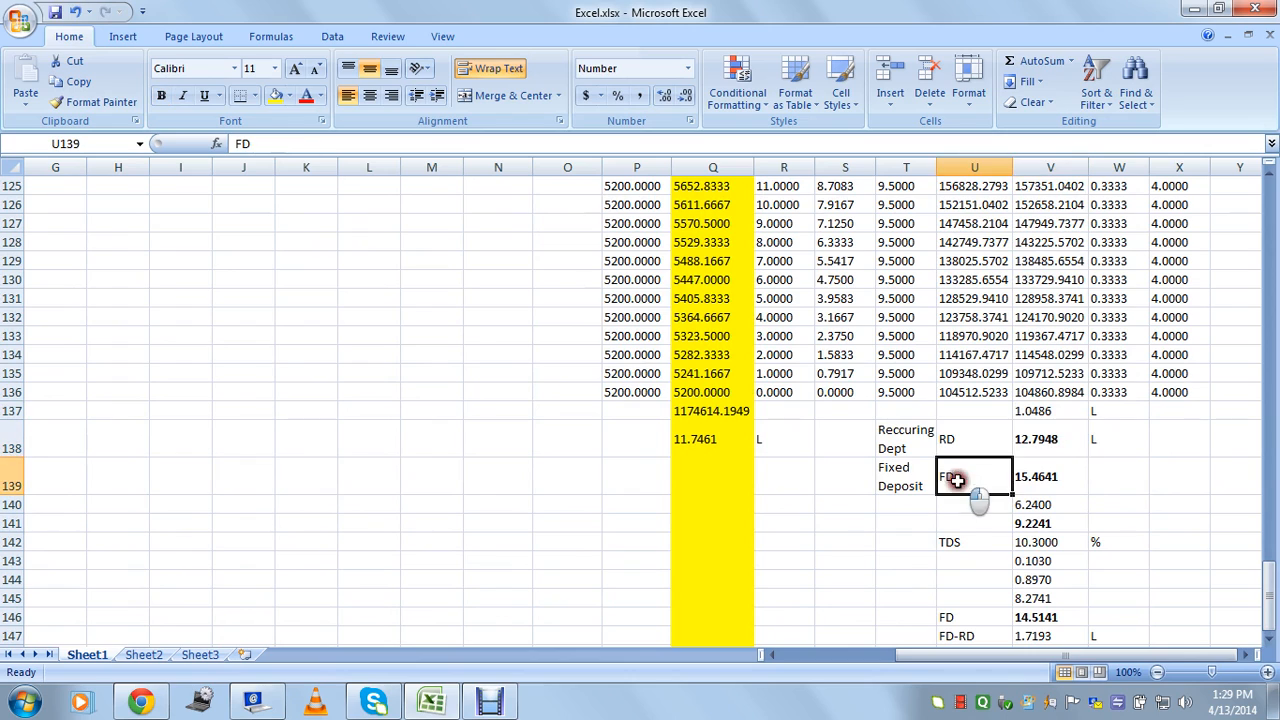
click(1022, 478)
scroll(1040, 440, down, 2)
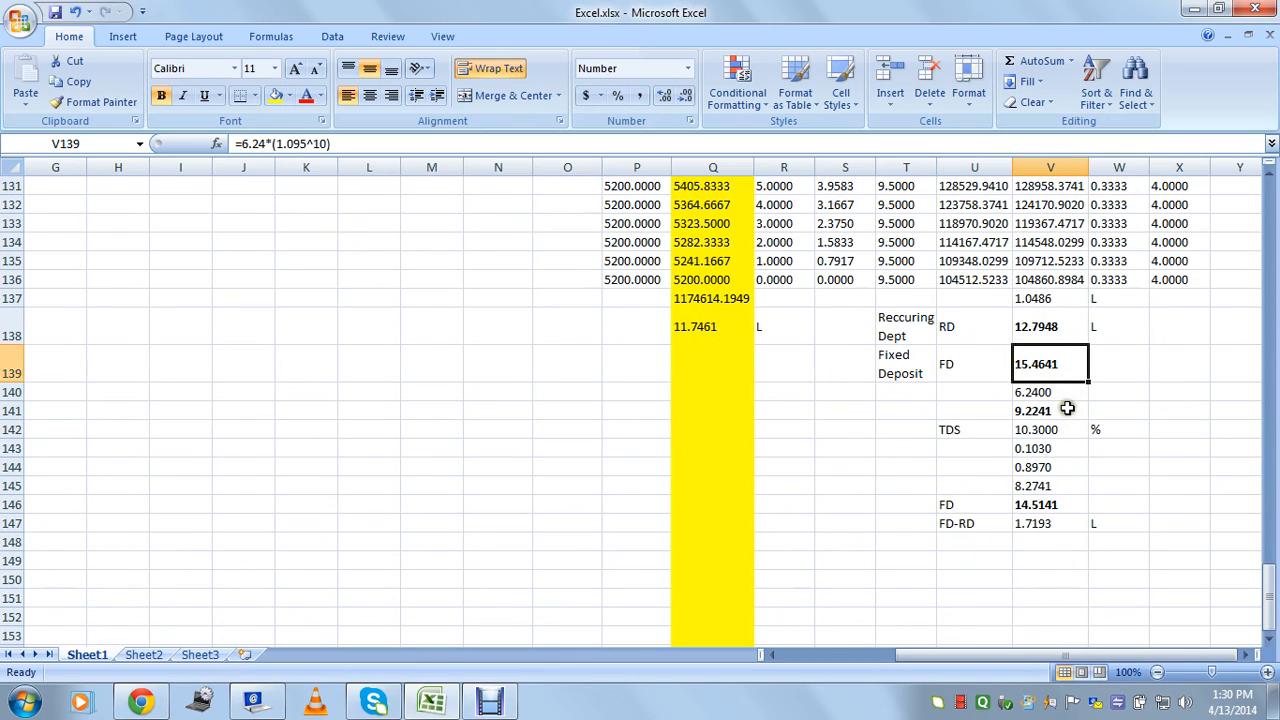
click(957, 430)
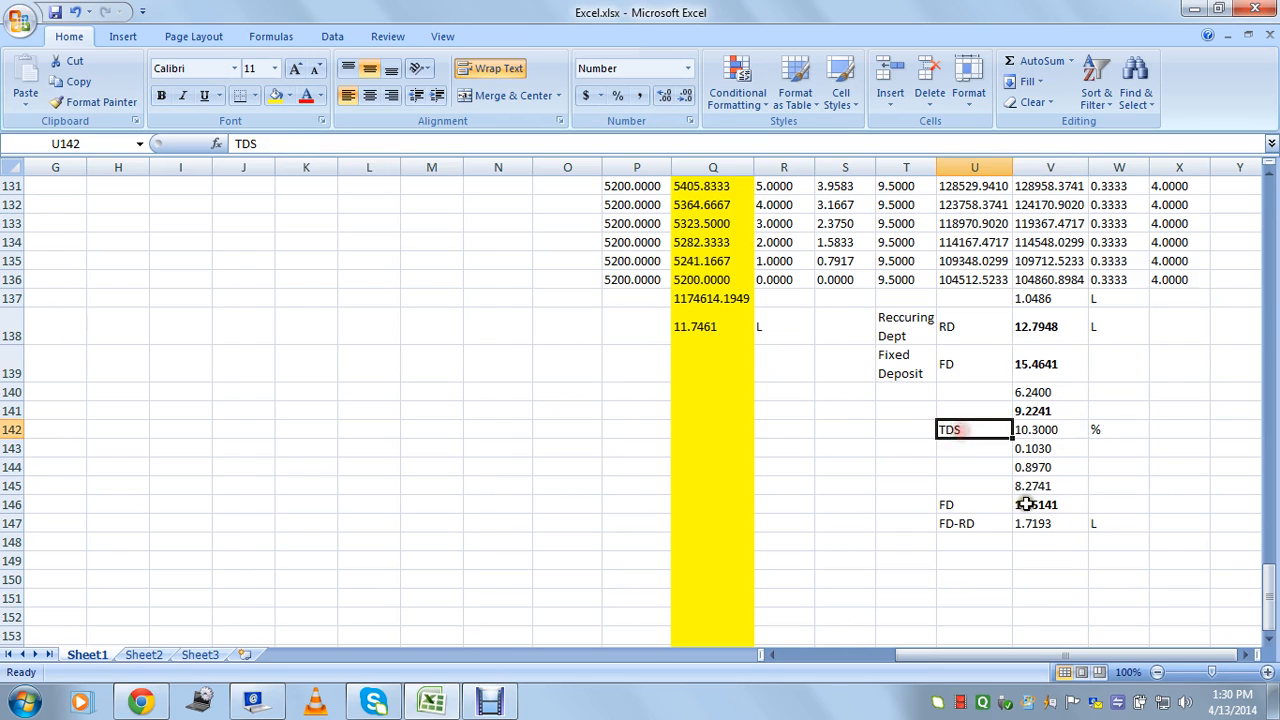
click(1026, 505)
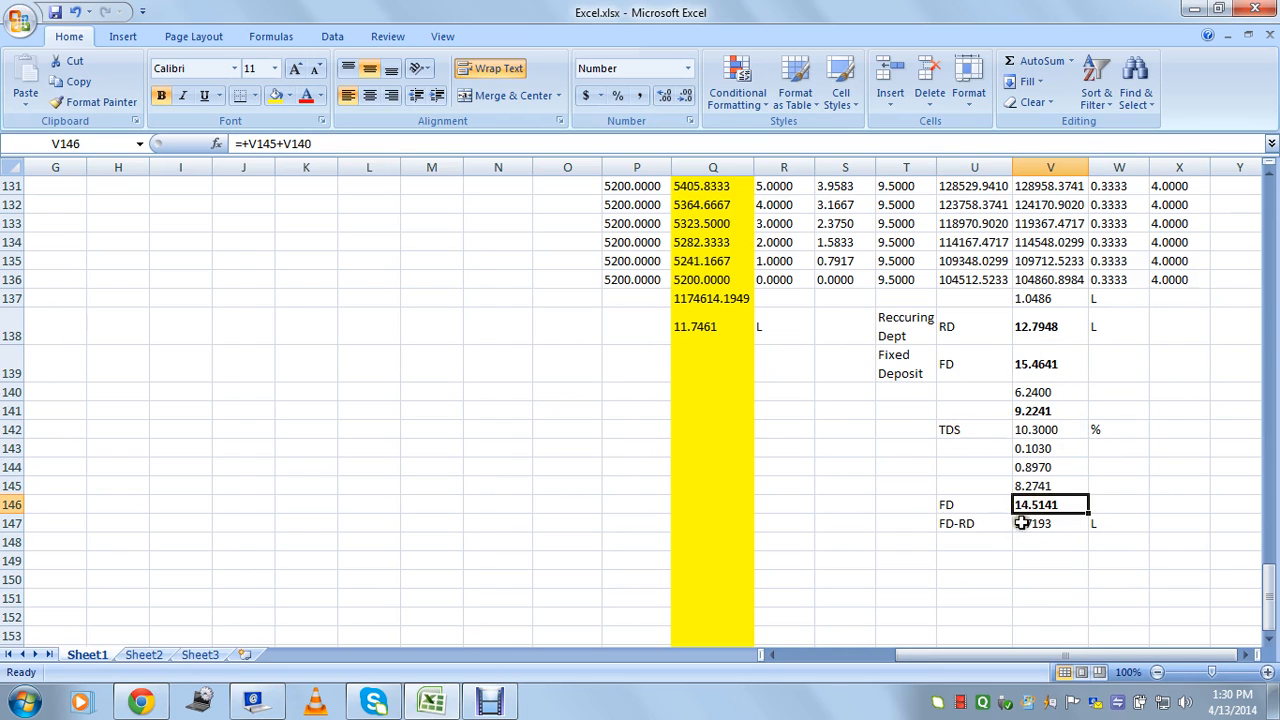
click(1022, 523)
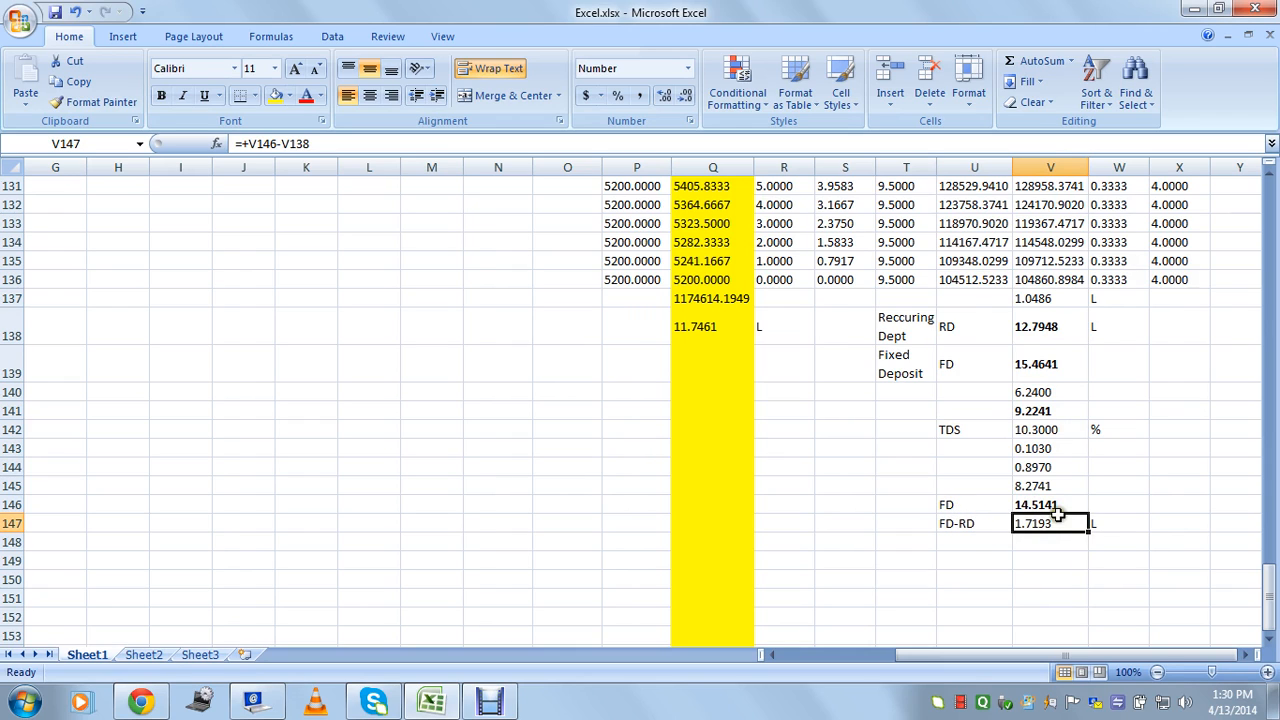
click(970, 330)
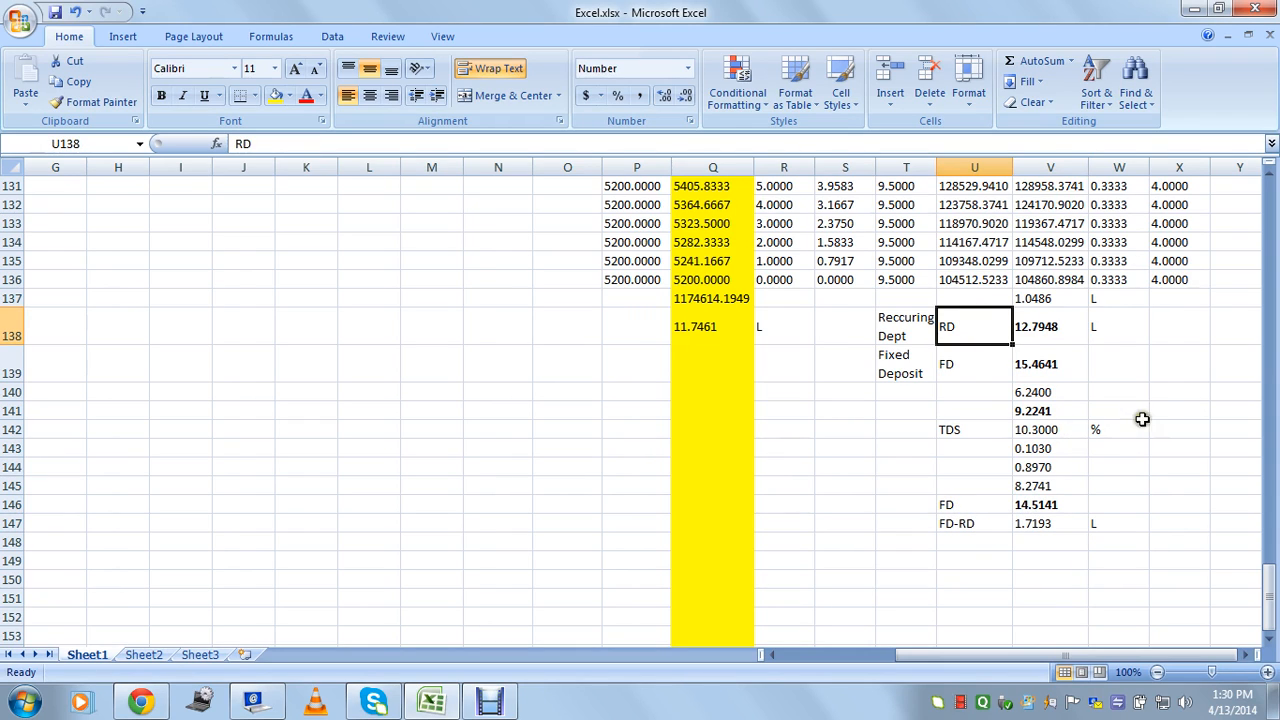
click(1176, 411)
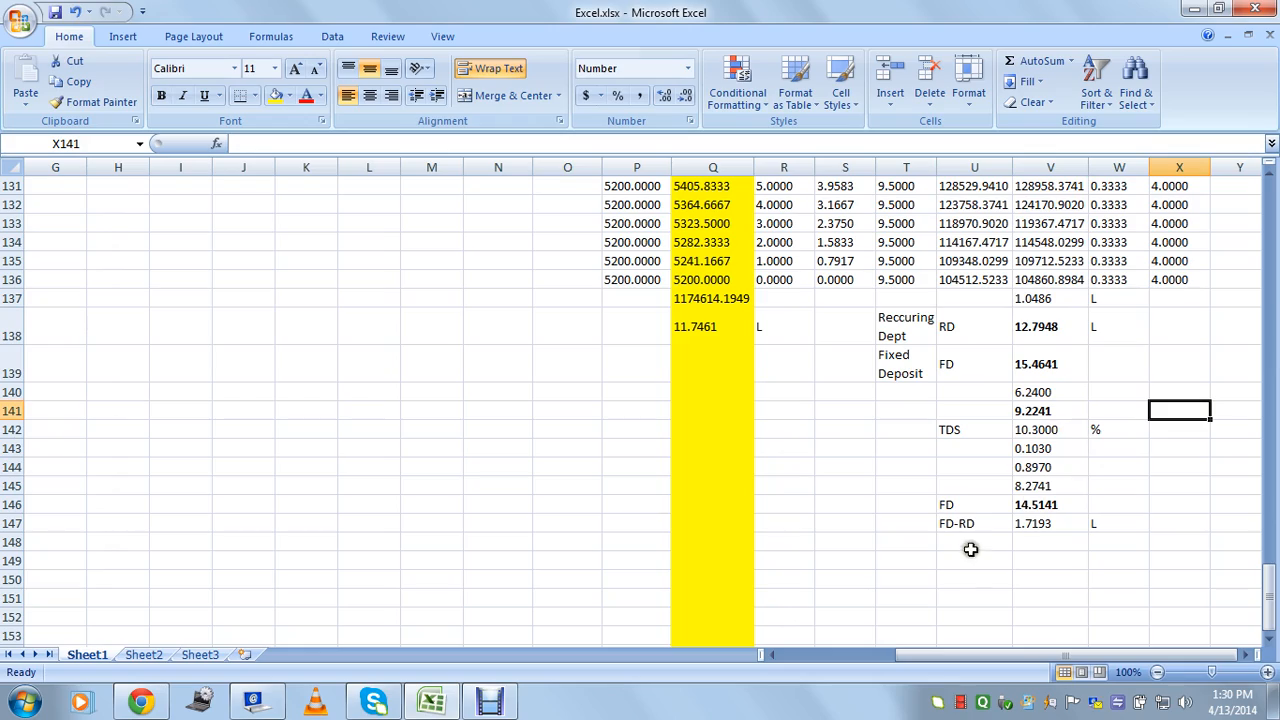
click(960, 508)
click(1037, 504)
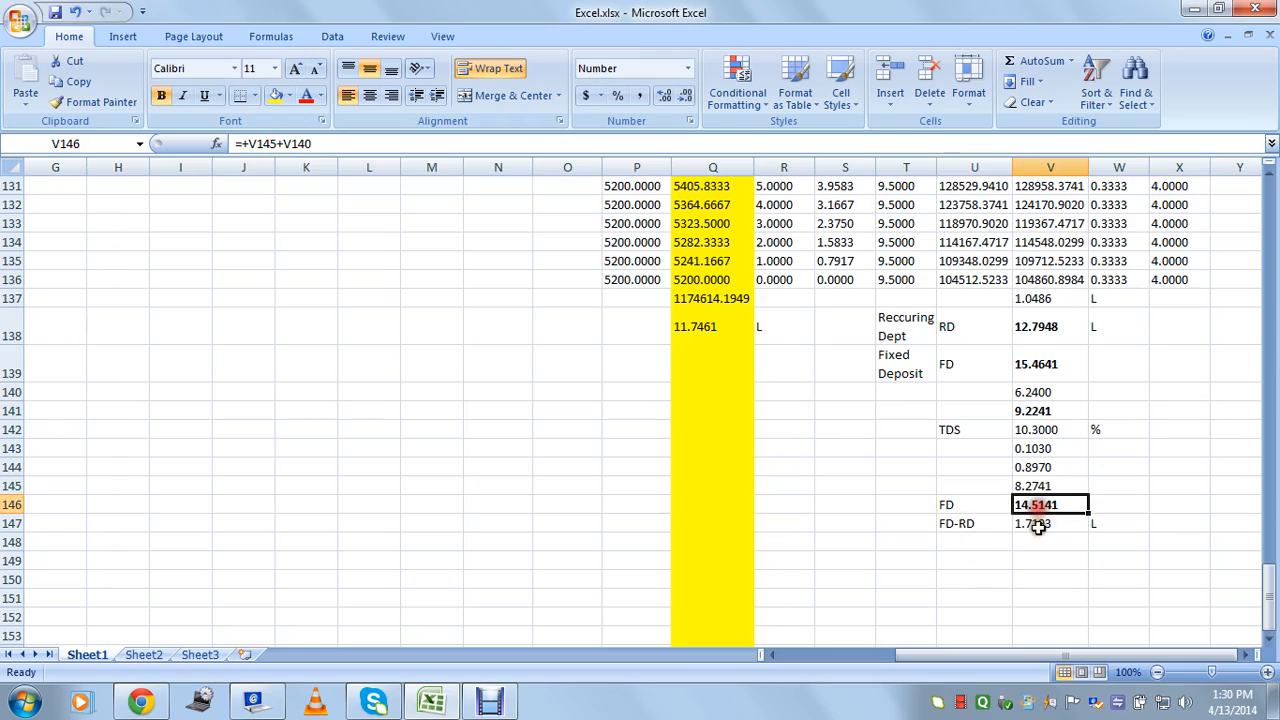
click(1043, 522)
drag(1266, 605, 1250, 212)
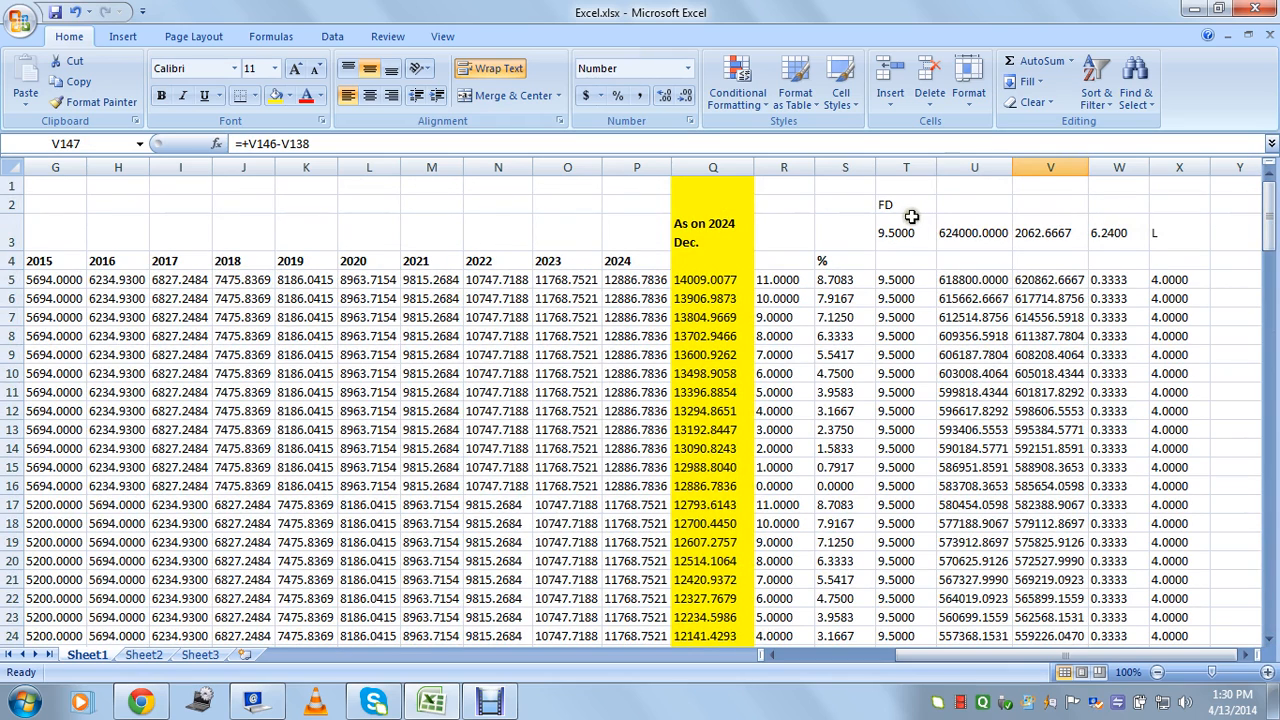
click(906, 204)
click(905, 231)
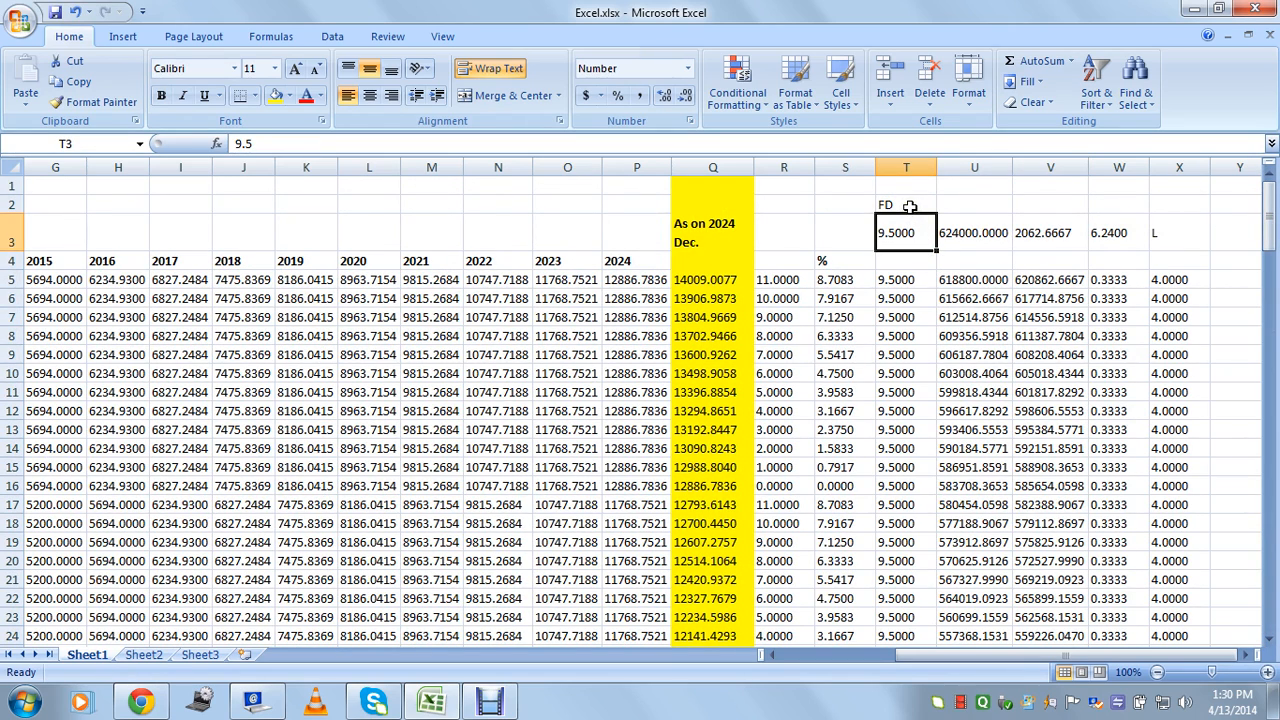
click(909, 206)
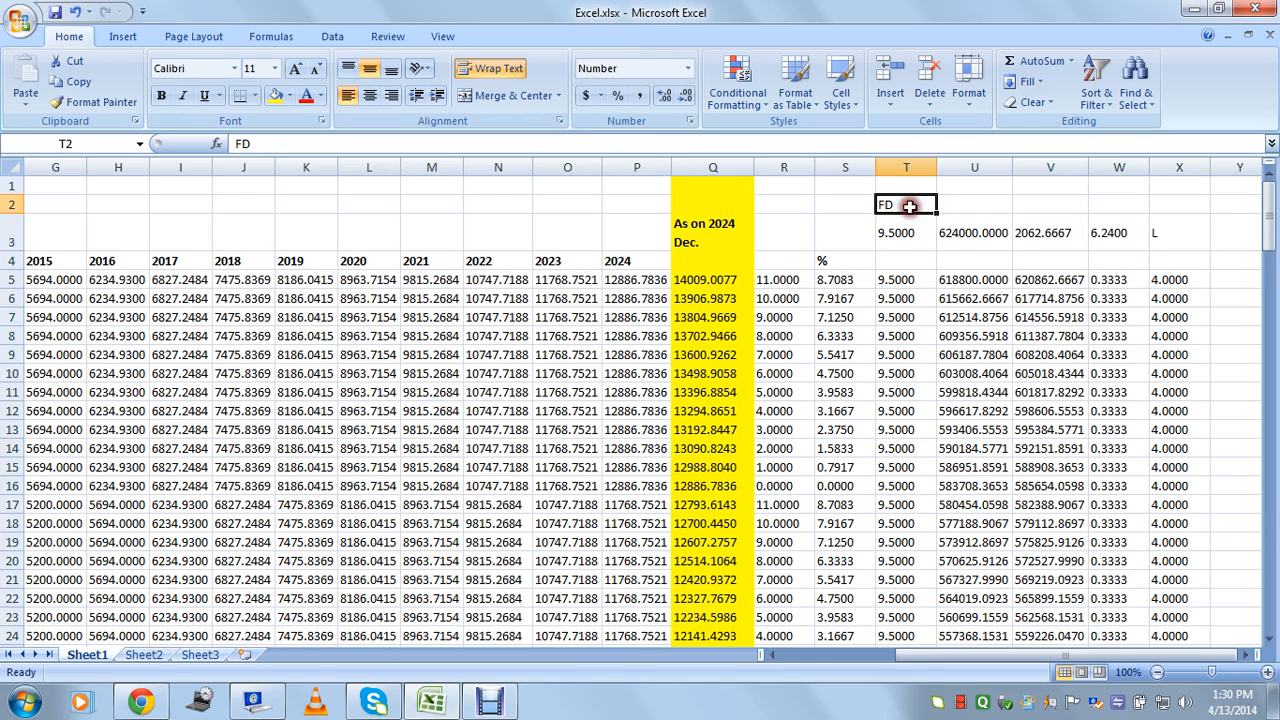
click(1117, 238)
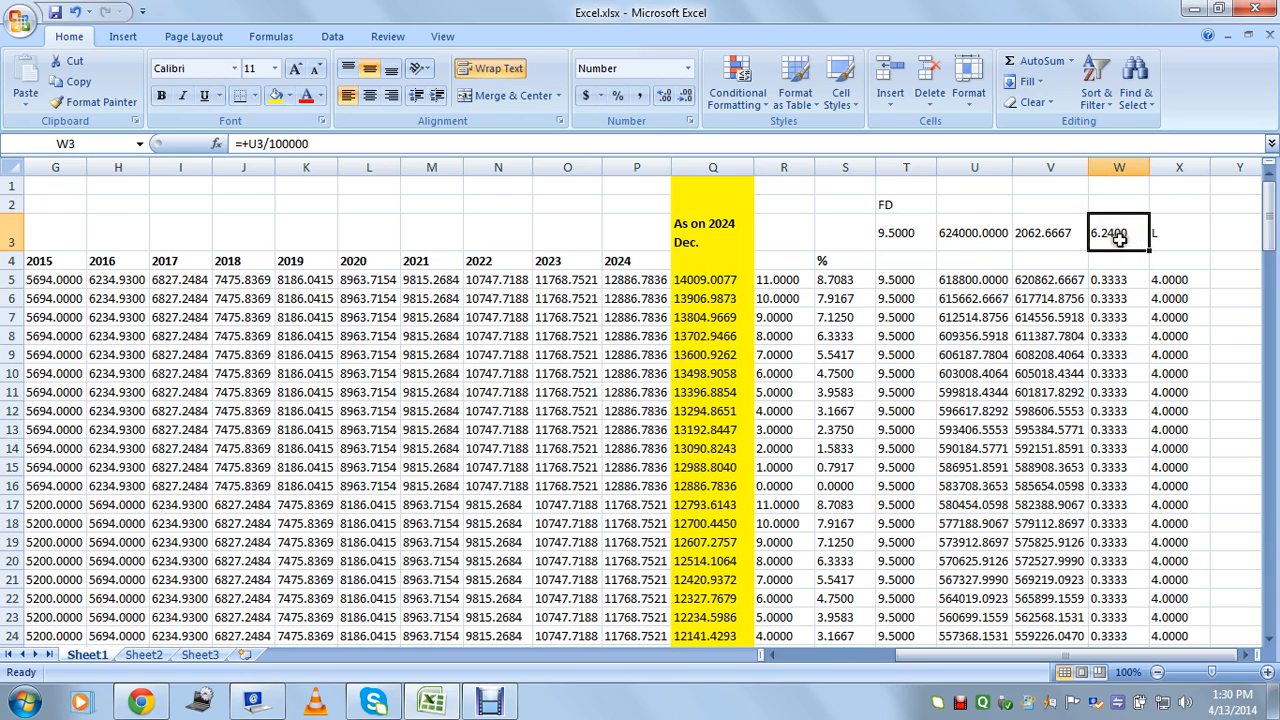
drag(1119, 284, 1118, 430)
click(1050, 446)
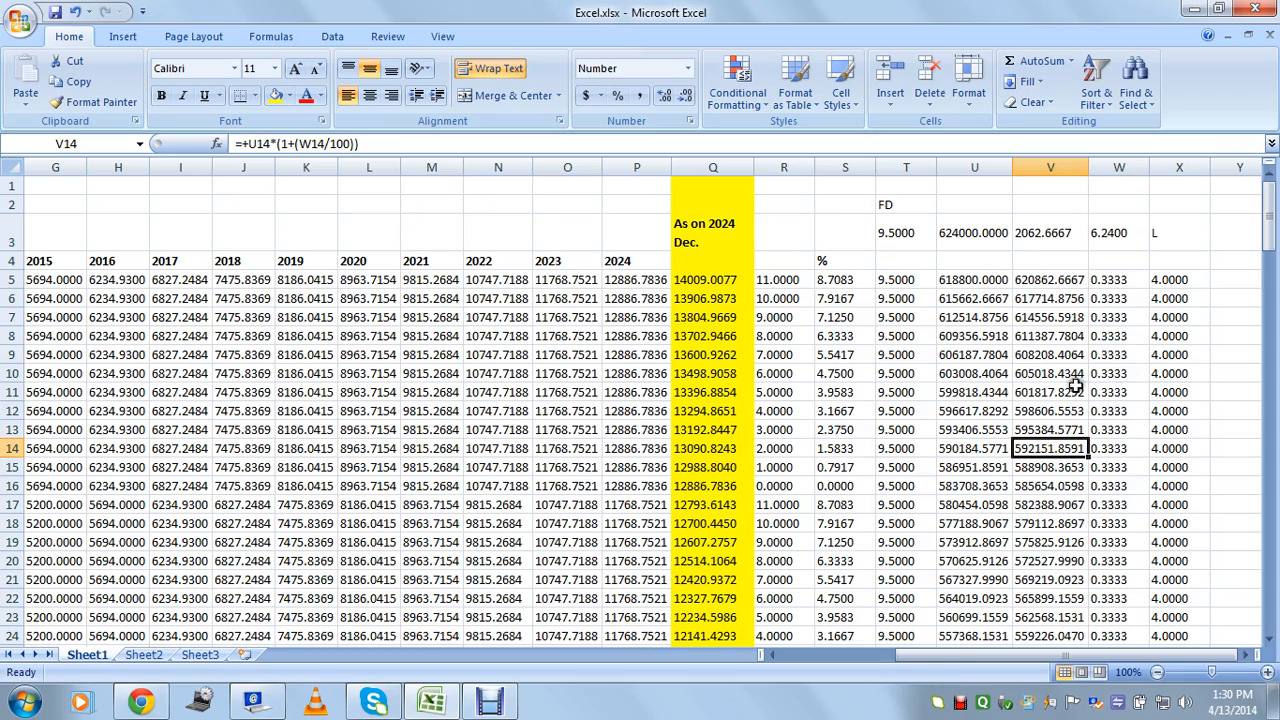
scroll(145, 358, down, 3)
scroll(145, 358, down, 1)
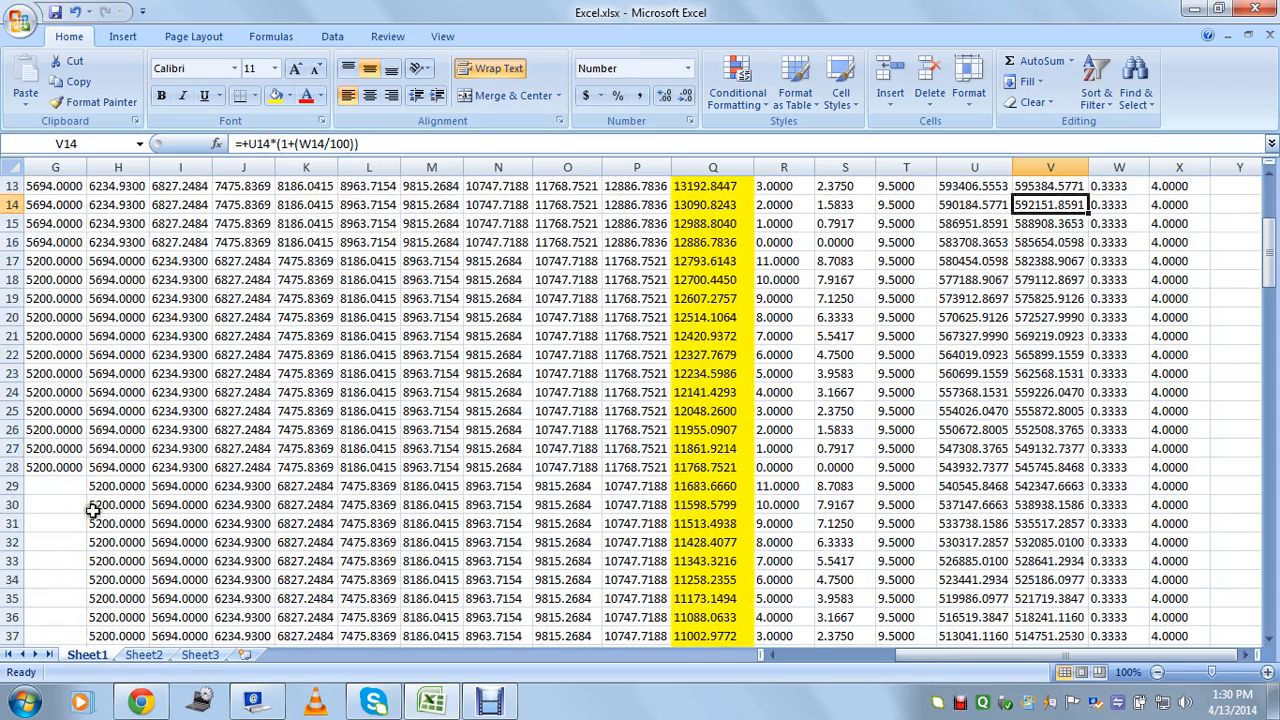
scroll(220, 470, down, 5)
scroll(228, 470, down, 4)
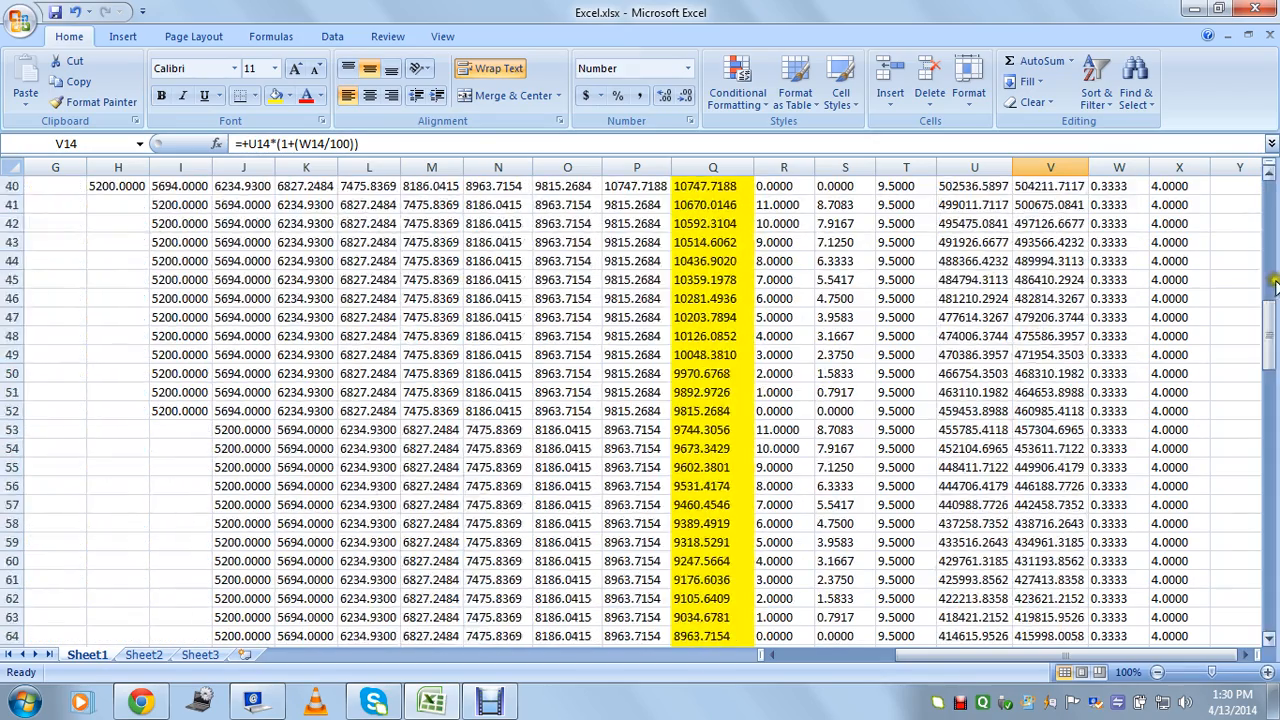
drag(1268, 300, 1272, 582)
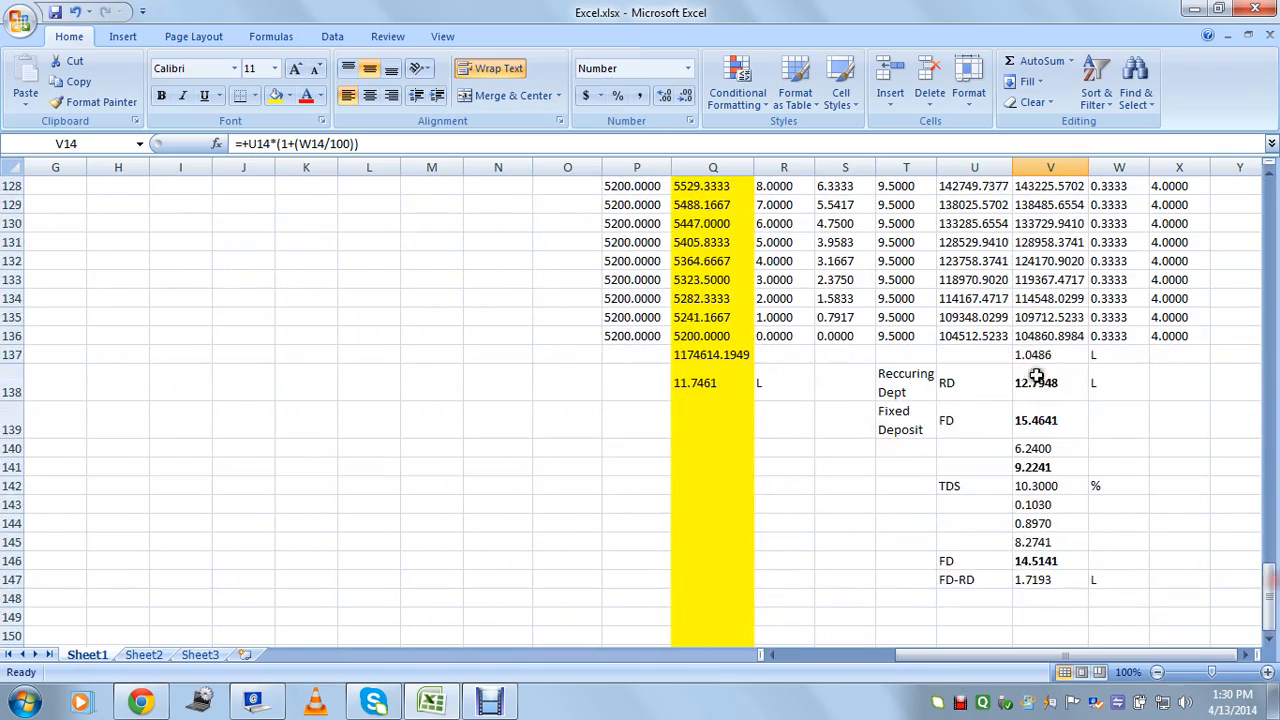
click(1036, 582)
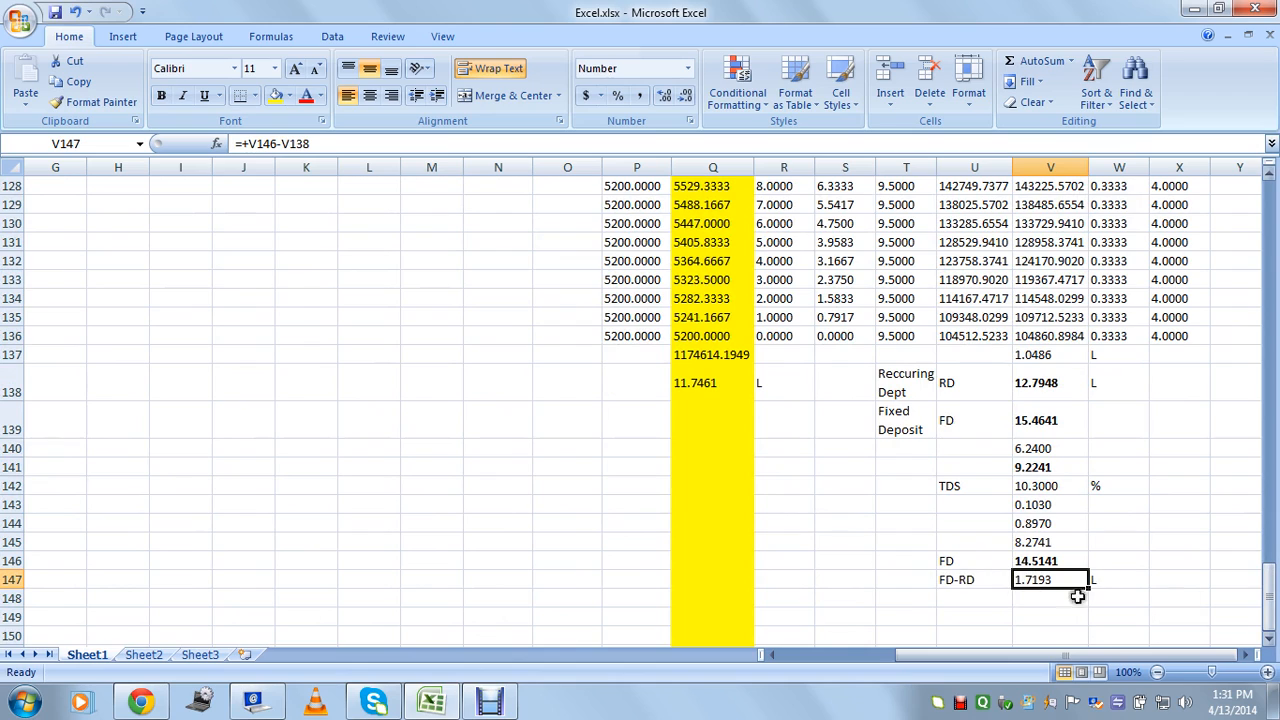
click(966, 579)
click(1050, 581)
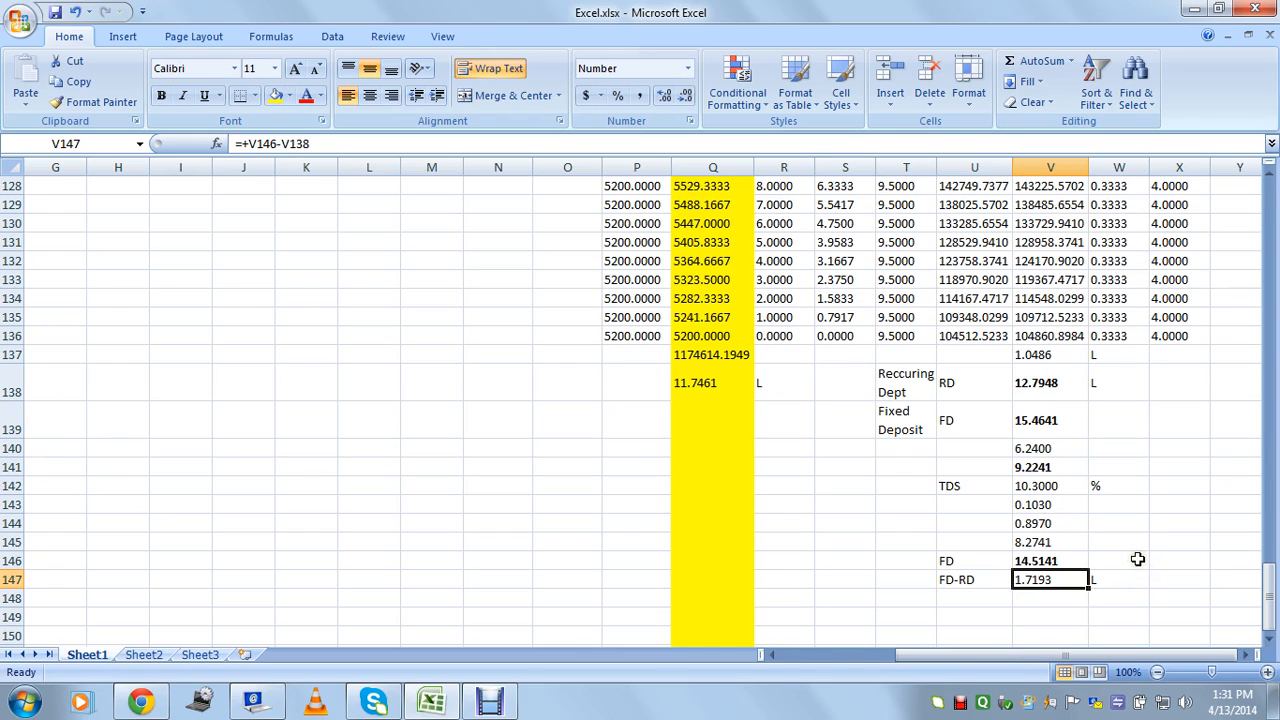
click(962, 485)
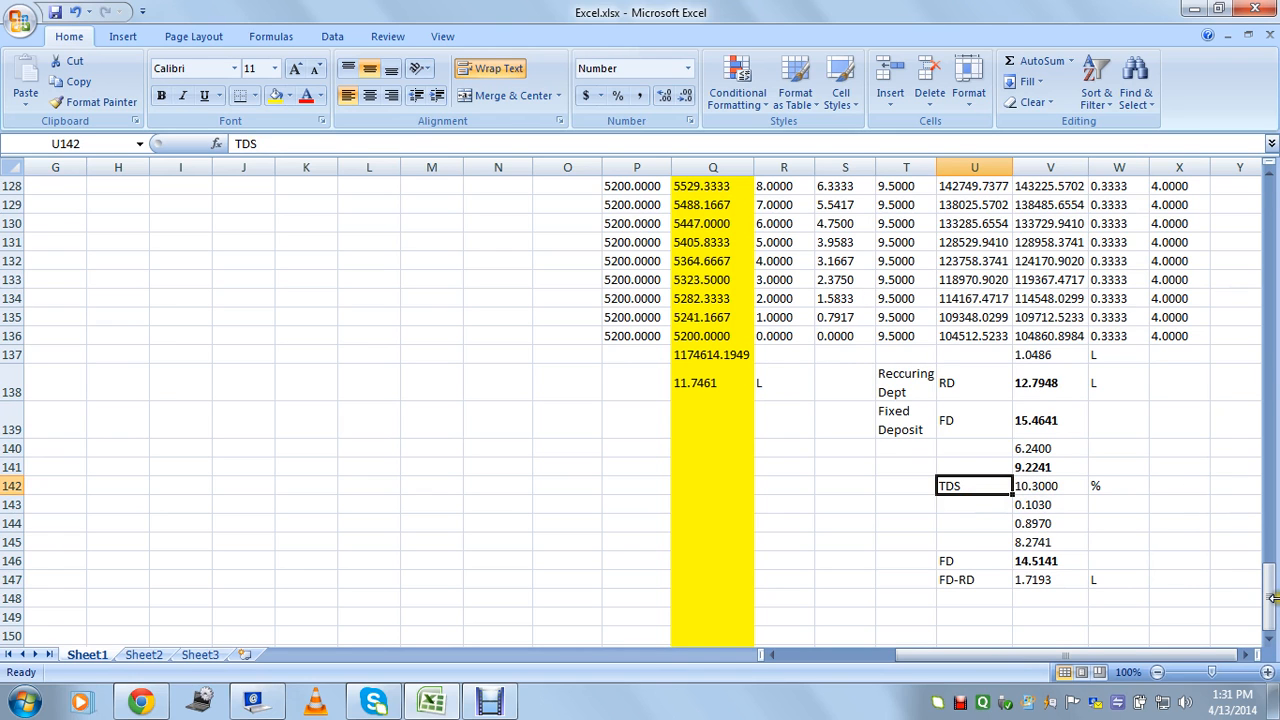
mouse_move(1271, 600)
mouse_down()
mouse_move(1271, 565)
mouse_move(1271, 600)
mouse_up()
click(955, 420)
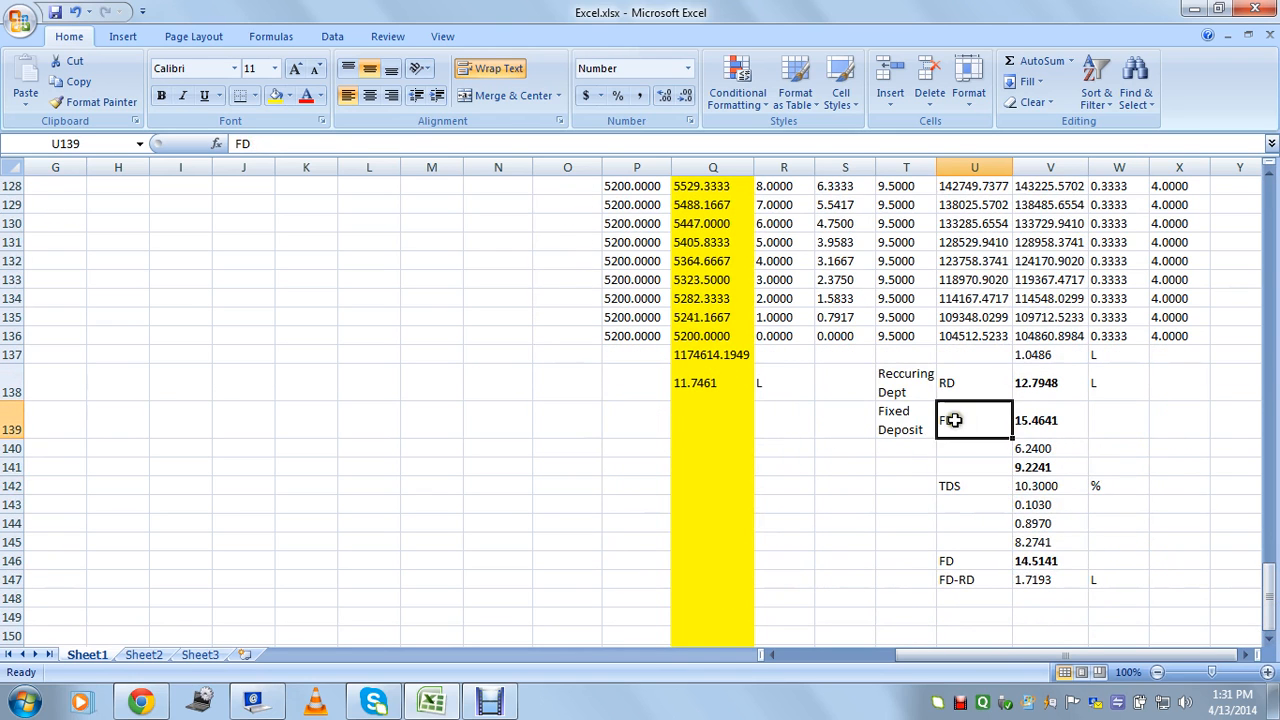
click(985, 486)
click(1045, 563)
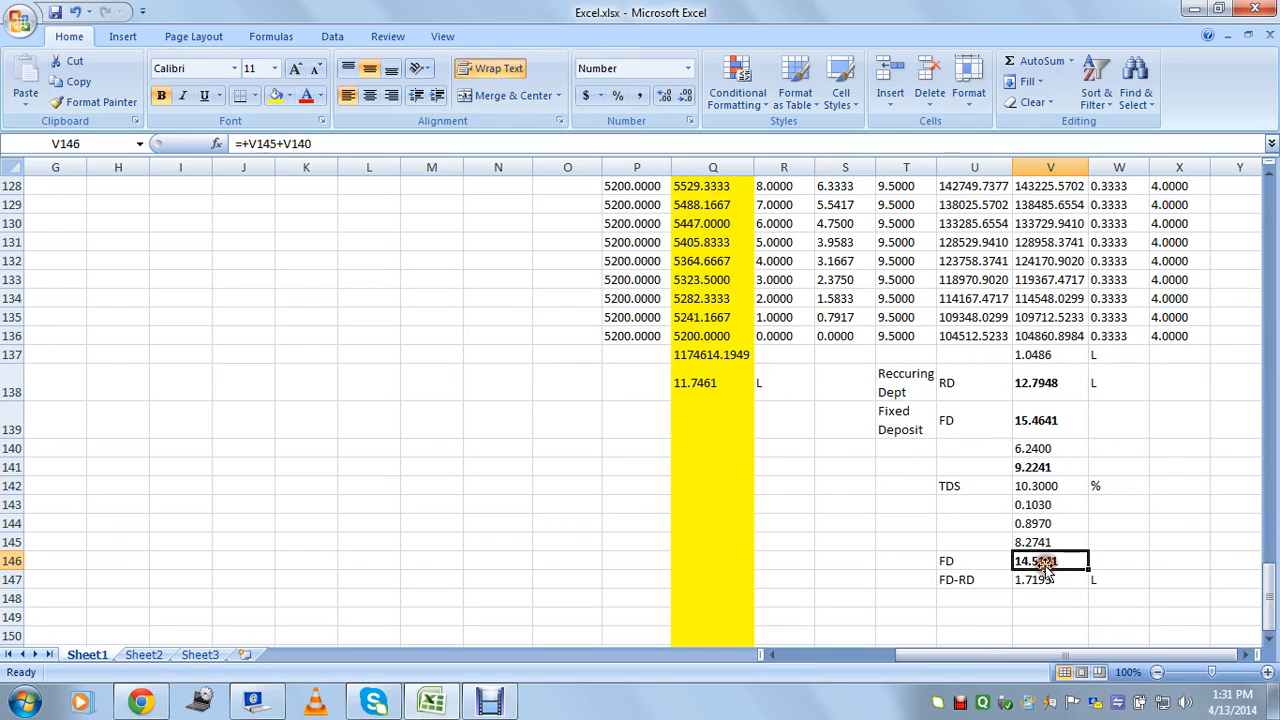
click(966, 389)
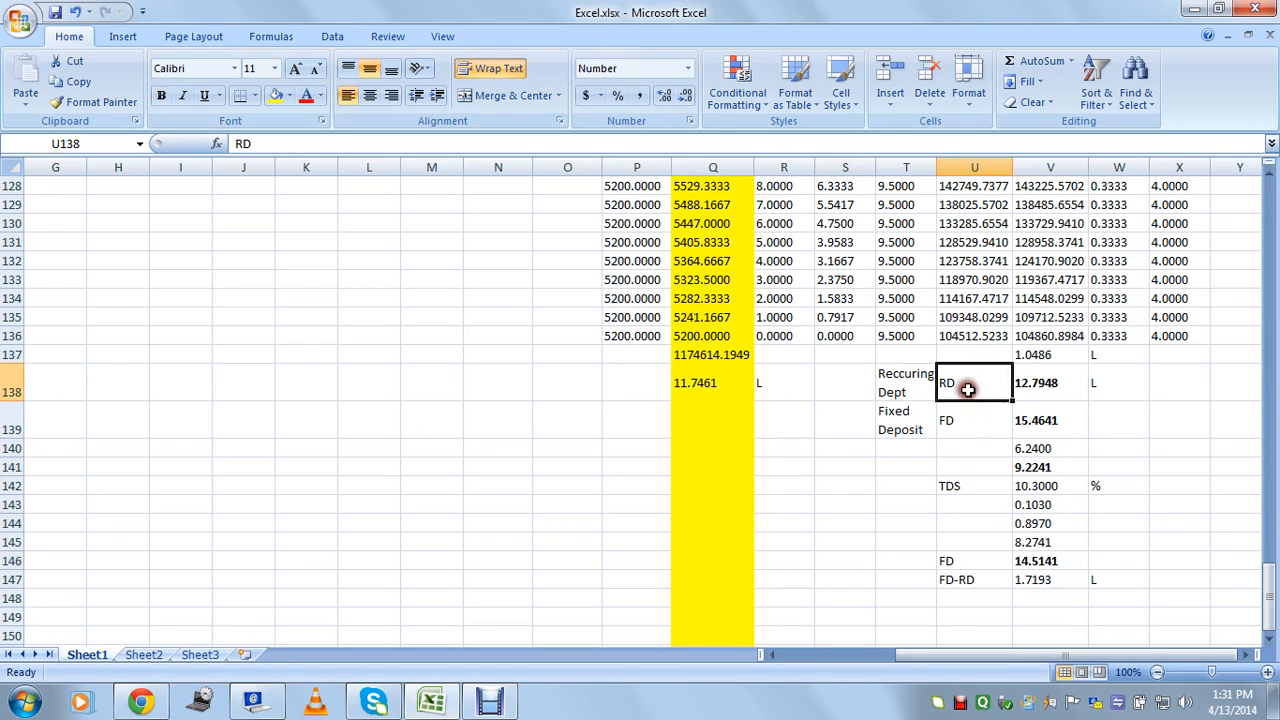
click(962, 487)
click(962, 385)
click(962, 487)
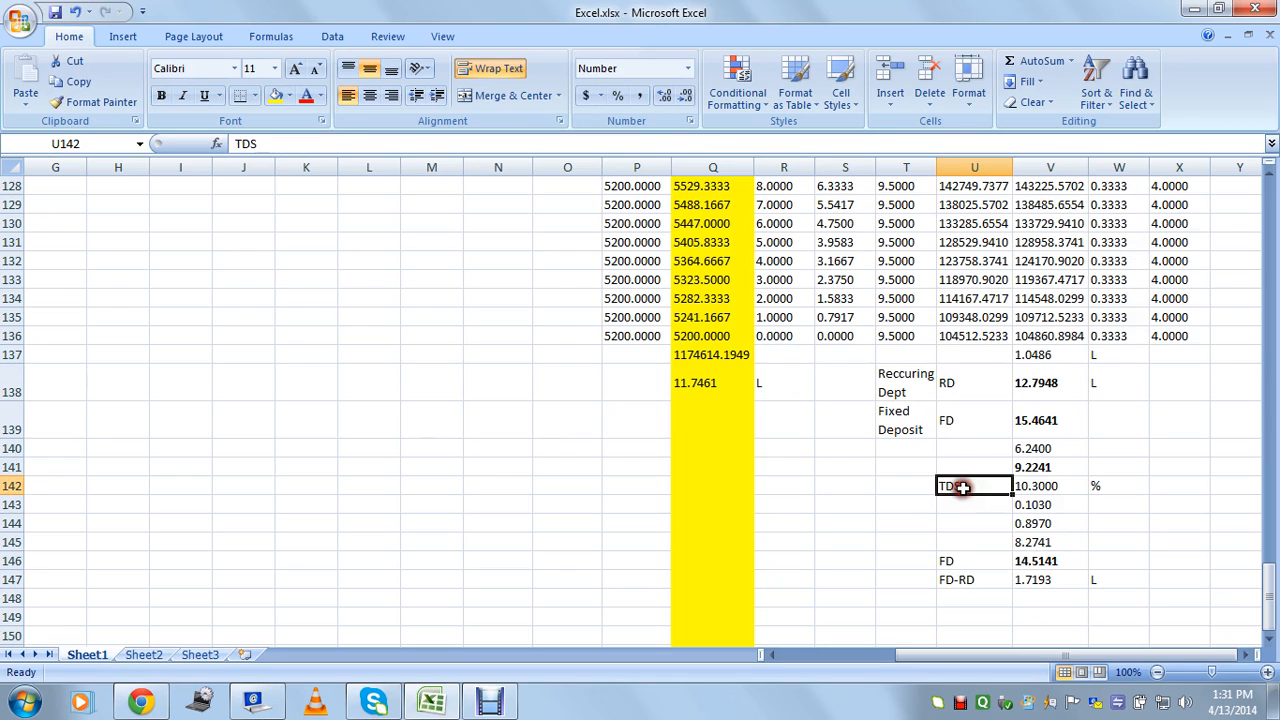
click(968, 426)
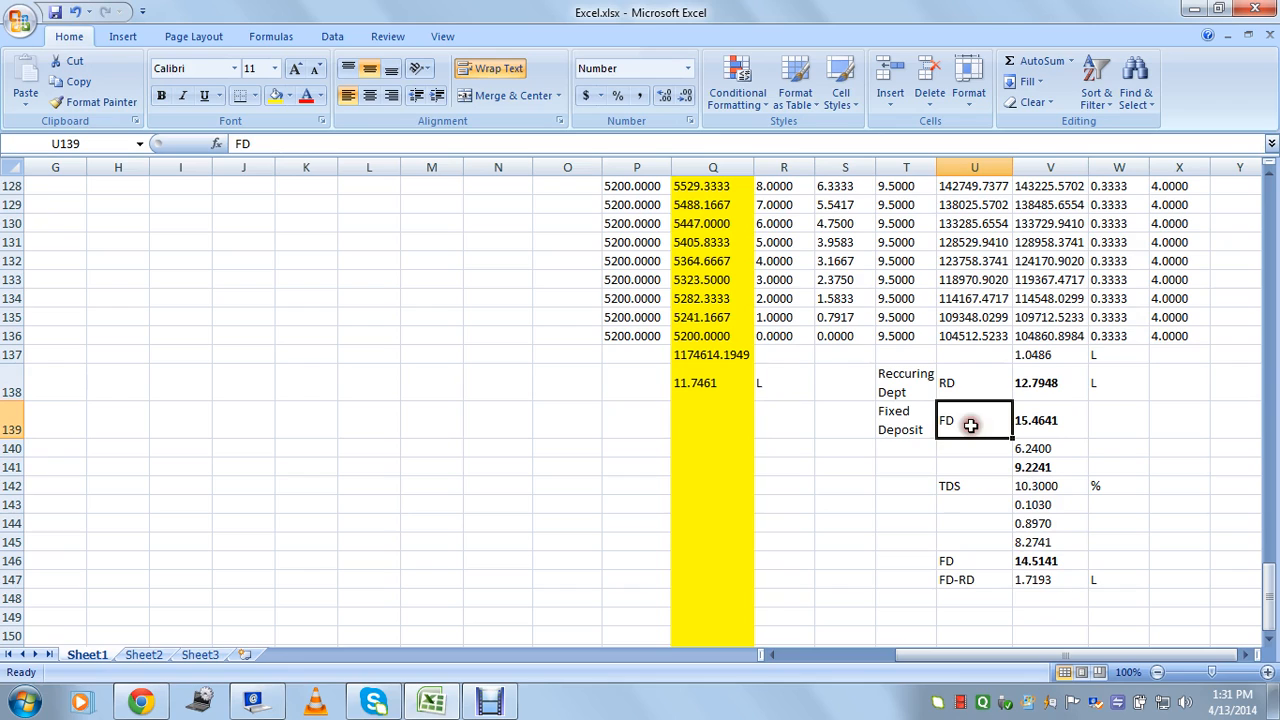
click(979, 487)
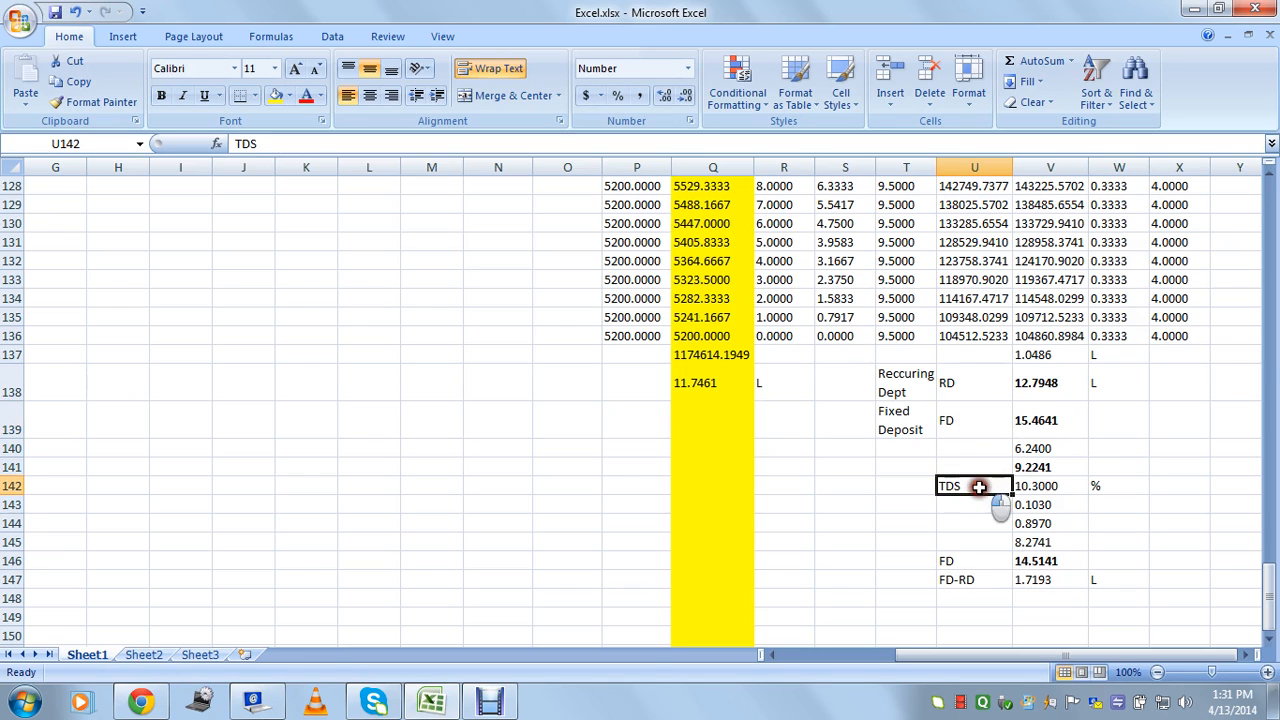
click(966, 421)
click(1030, 560)
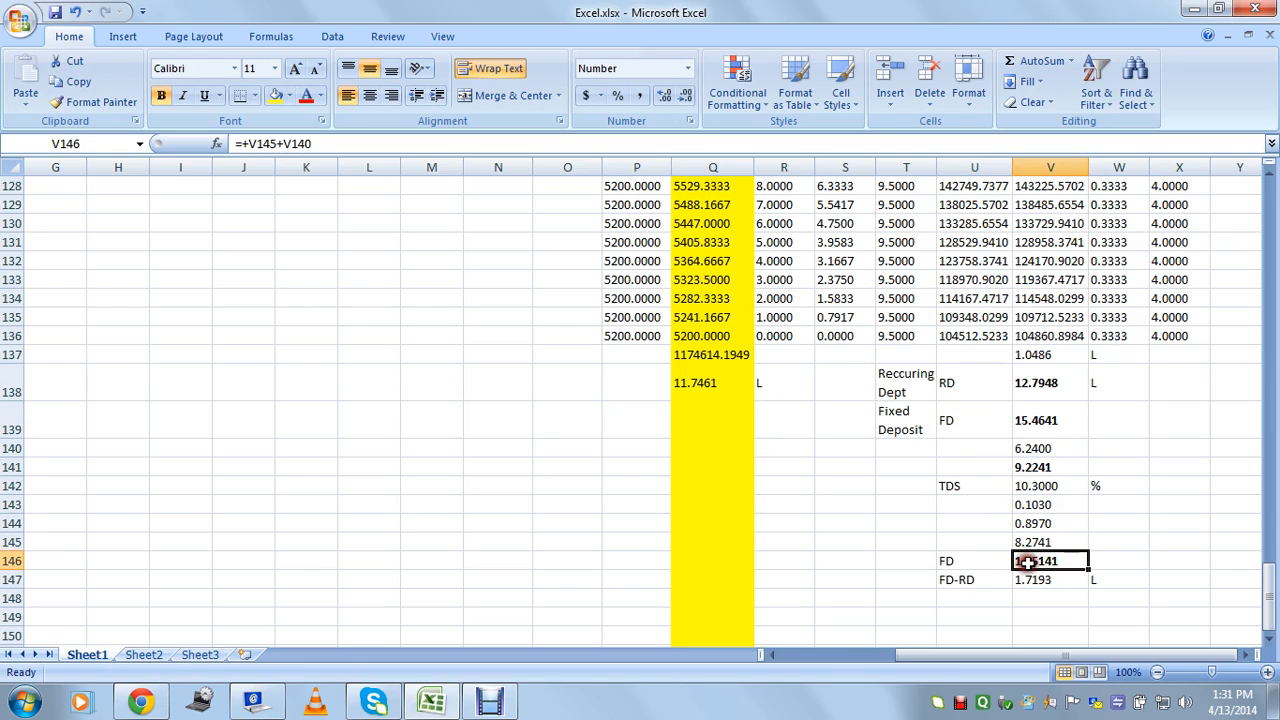
click(1040, 383)
click(1040, 580)
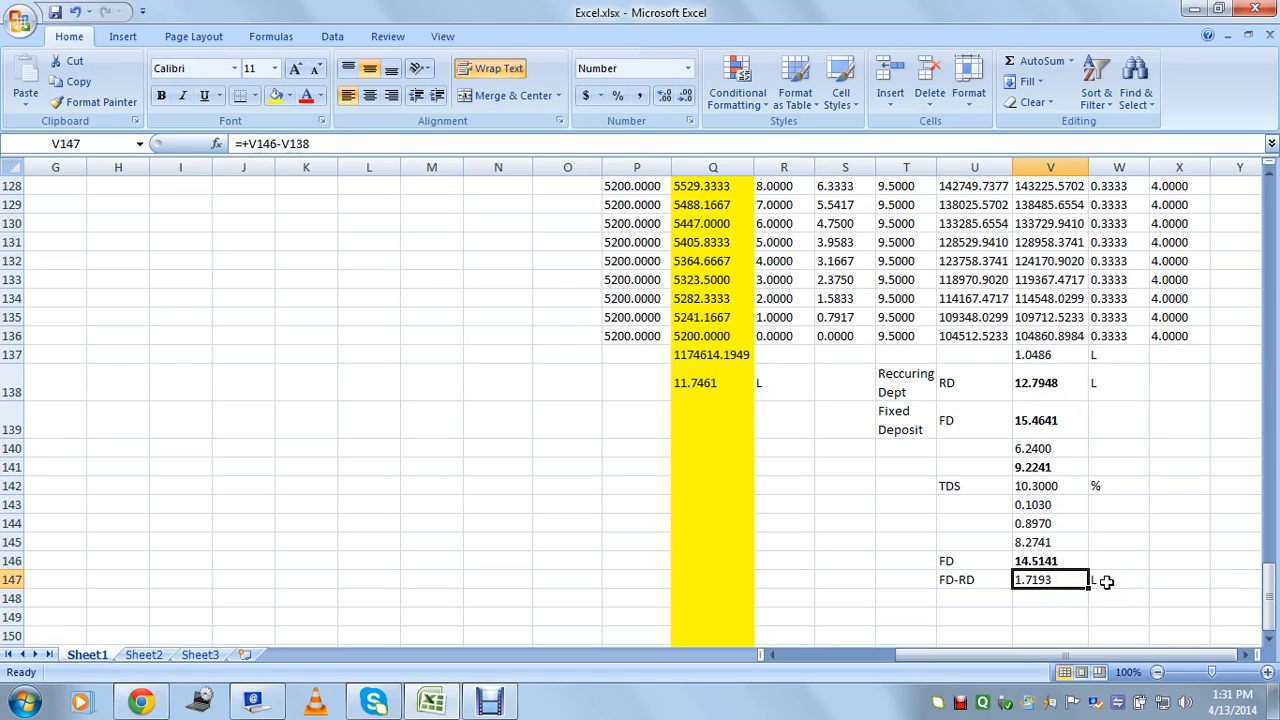
click(1046, 596)
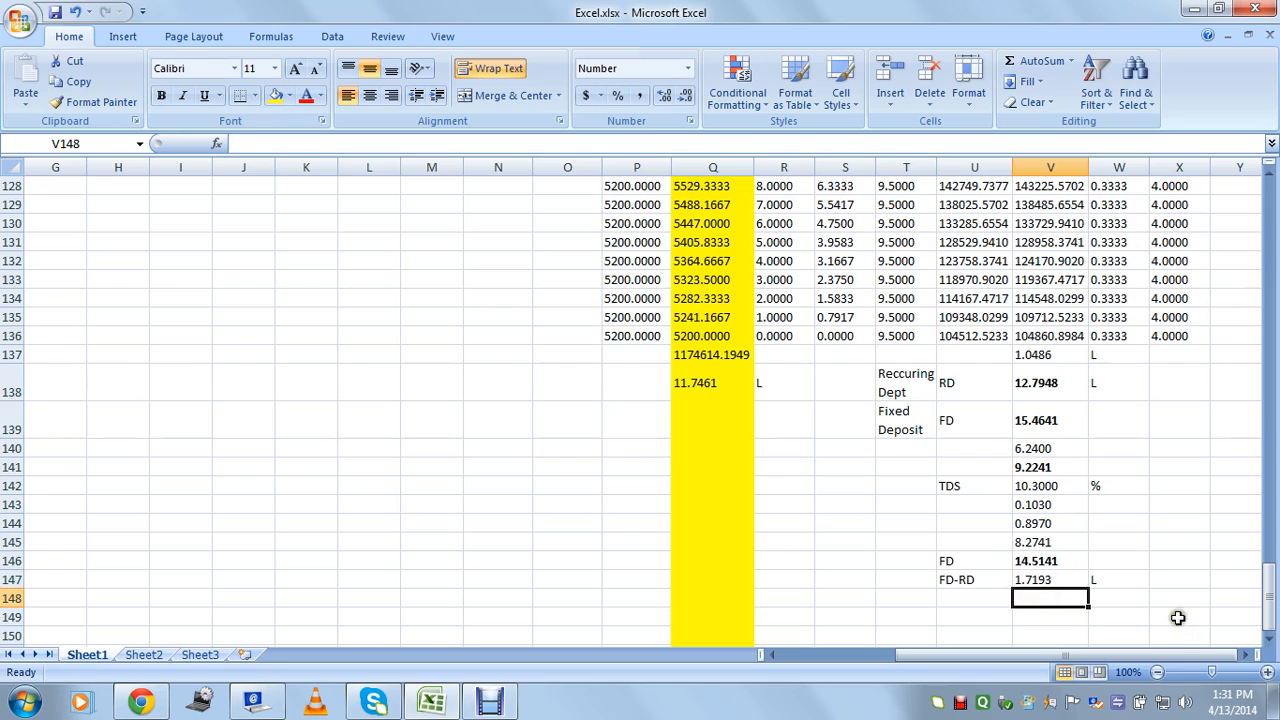
Enter =+V147*100000 in V148 (171930.2923) and =+V148/10 in V149 (17193.0292).
text(+)
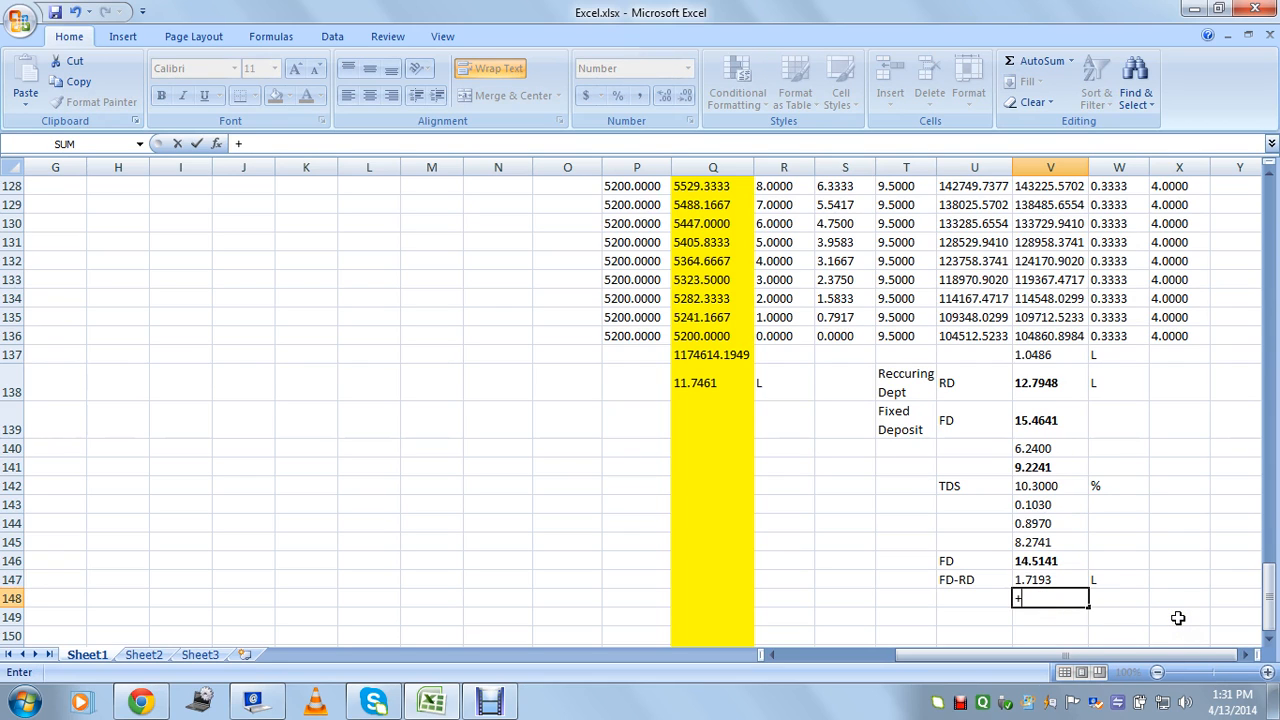
key(Up)
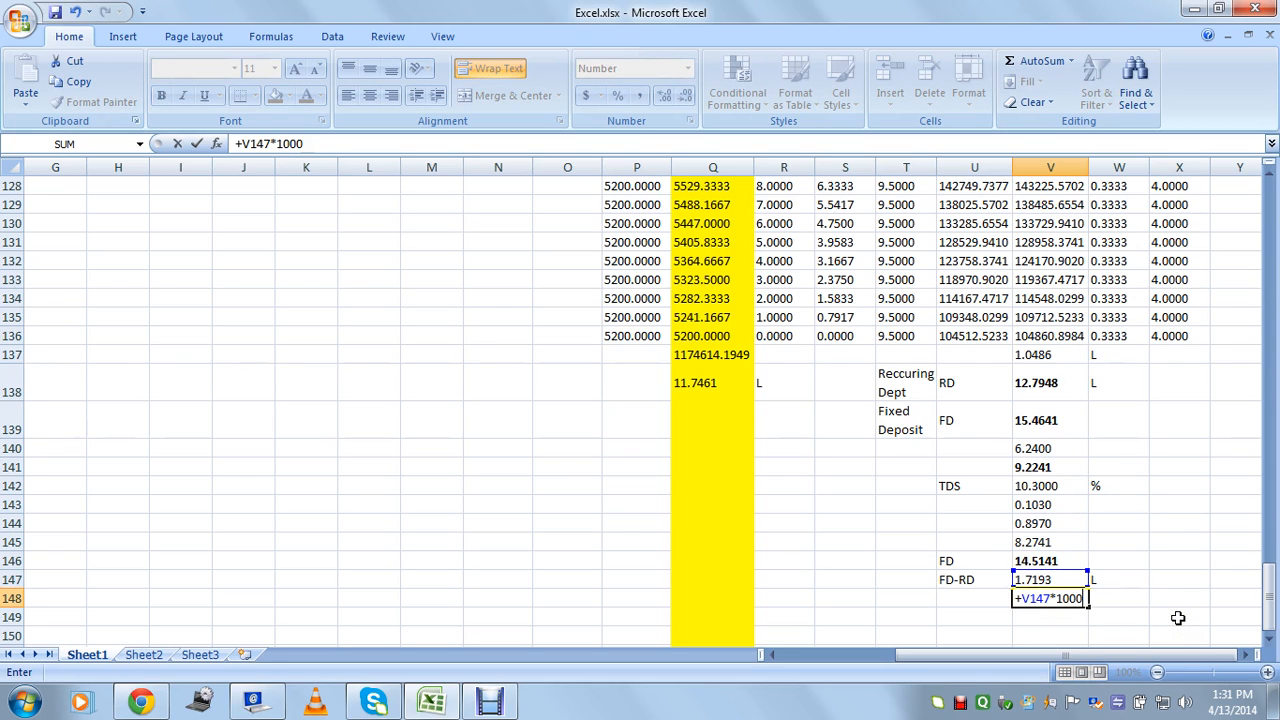
text(*100000)
key(Return)
text(+)
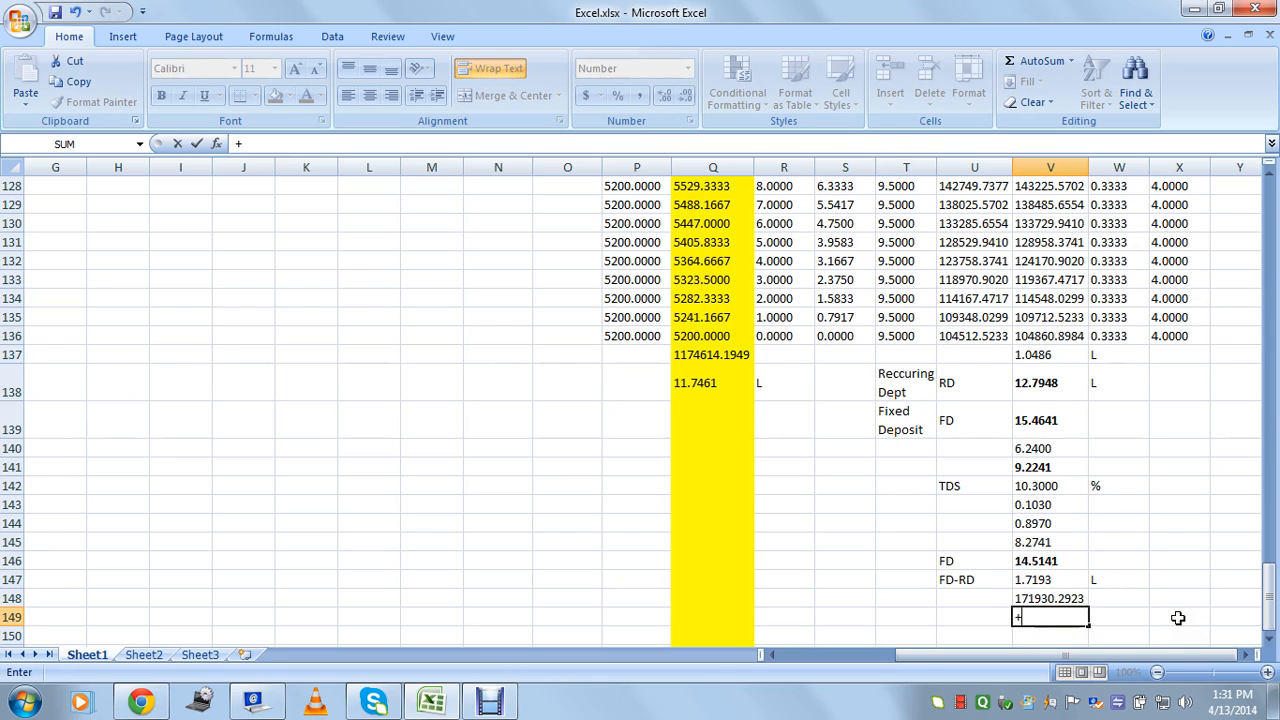
key(Up)
text(/)
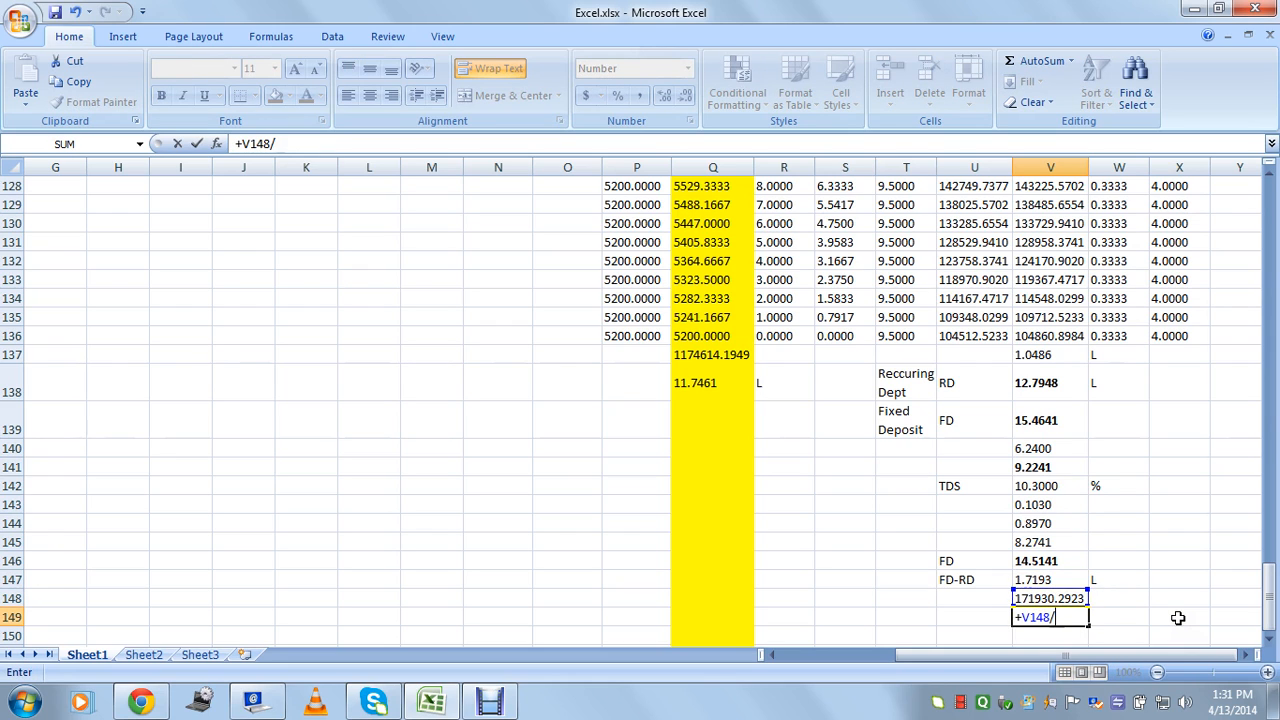
text(10)
key(Return)
Divide V149 by 12 in V150 to get the monthly figure 1432.7524.
text(+)
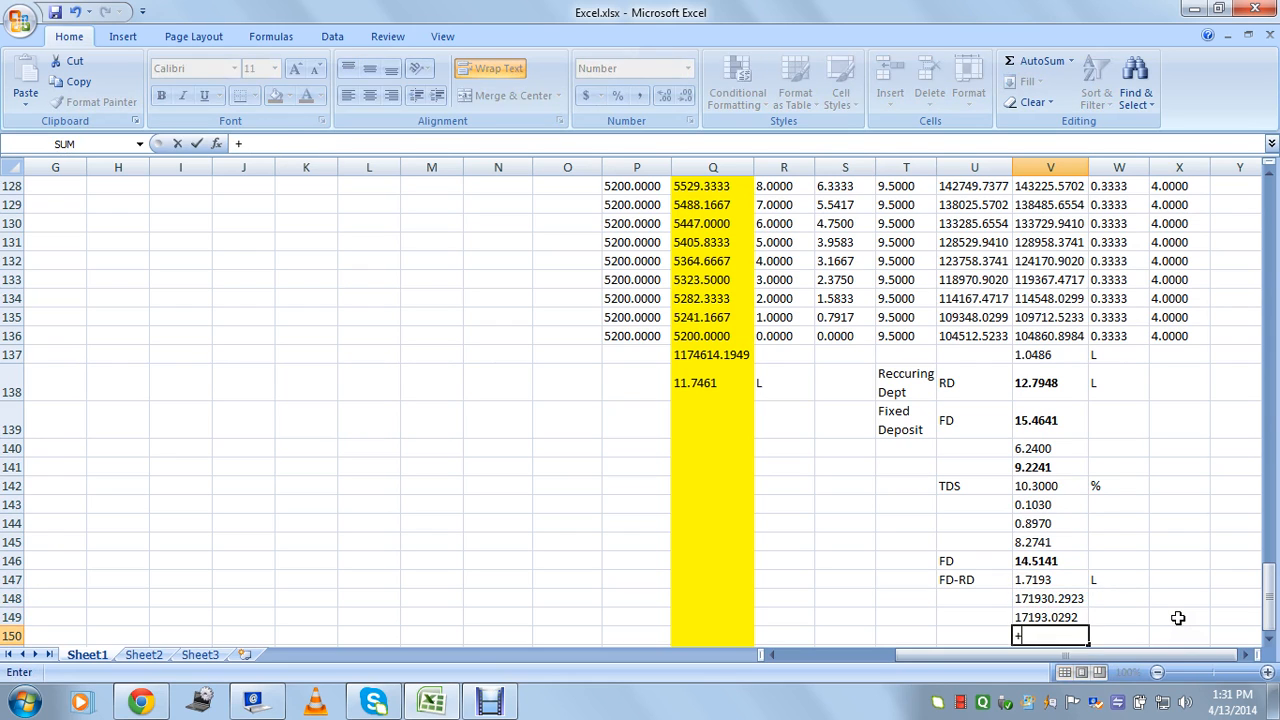
key(Up)
text(/)
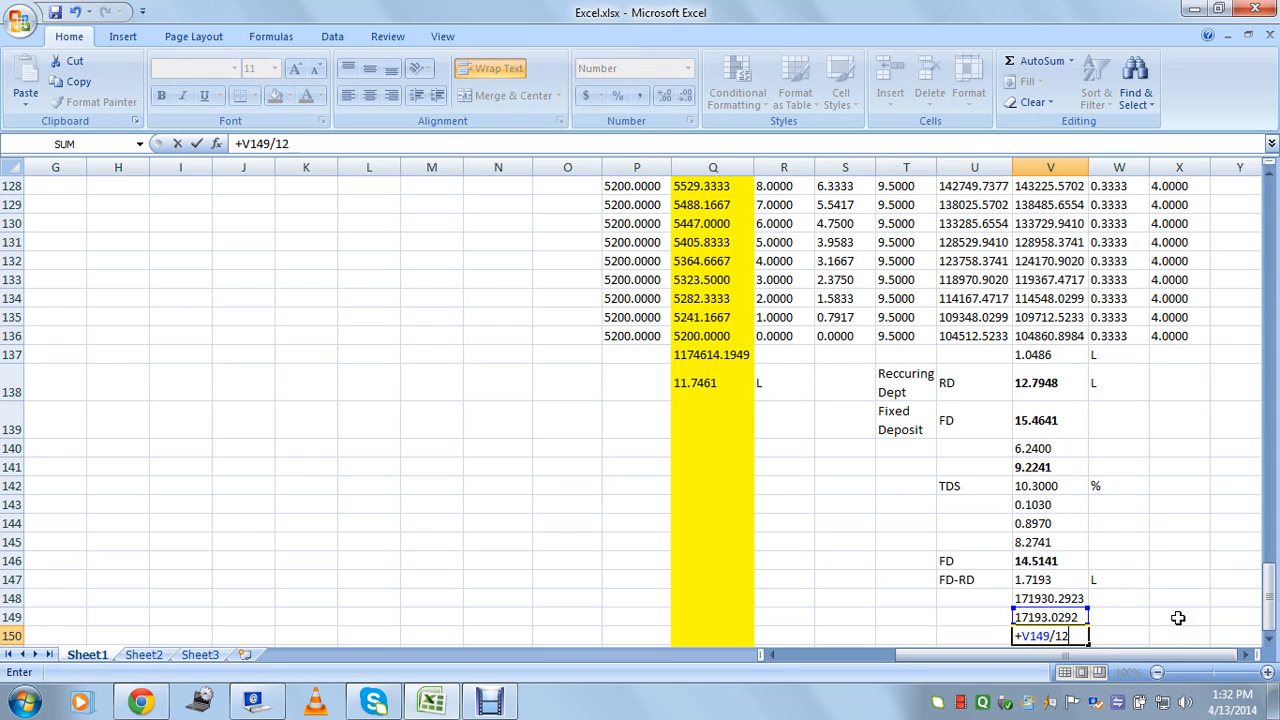
key(Return)
click(1055, 617)
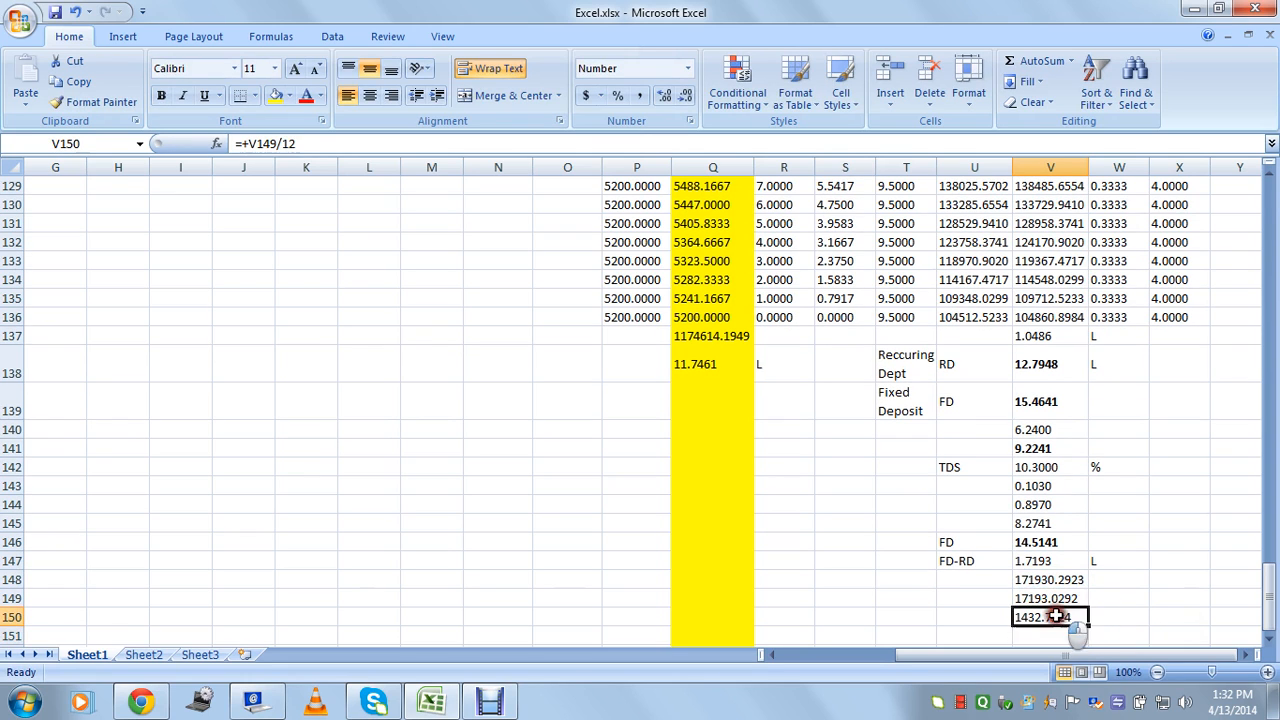
click(1110, 621)
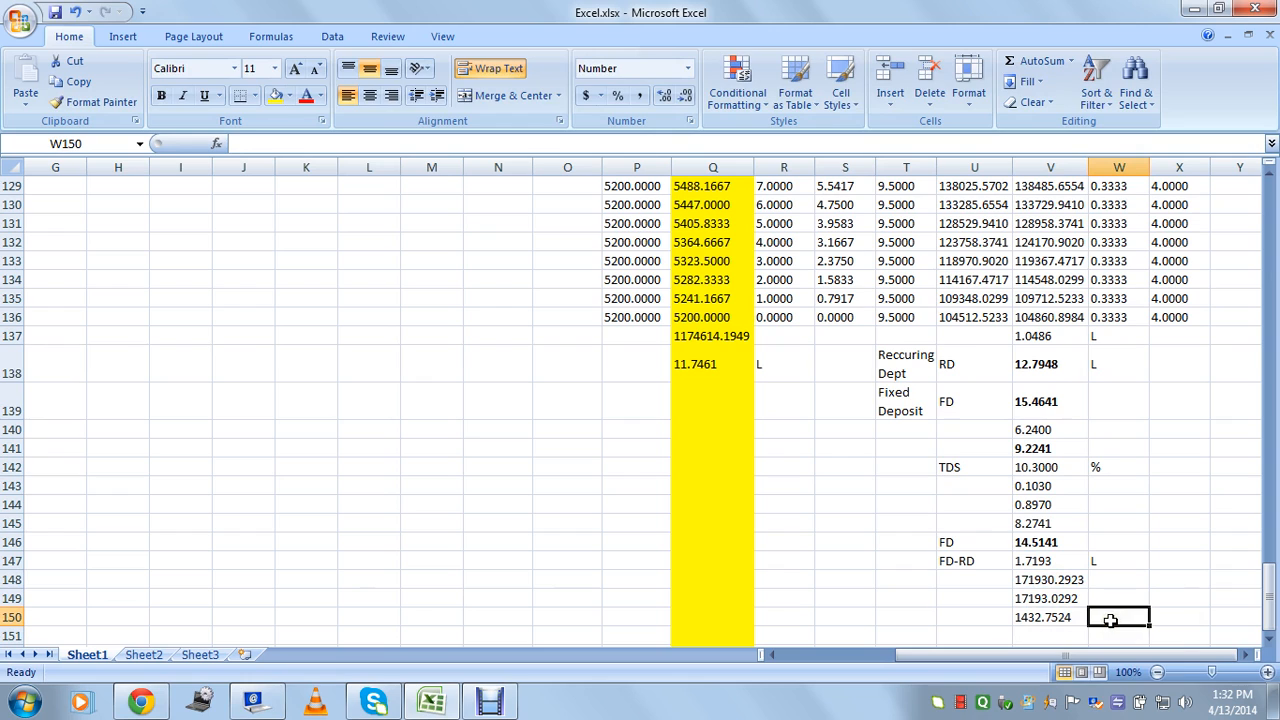
Label 1432.7524 with the unit Rs. in W150 and Loose in U150.
text(Rs.)
click(1134, 586)
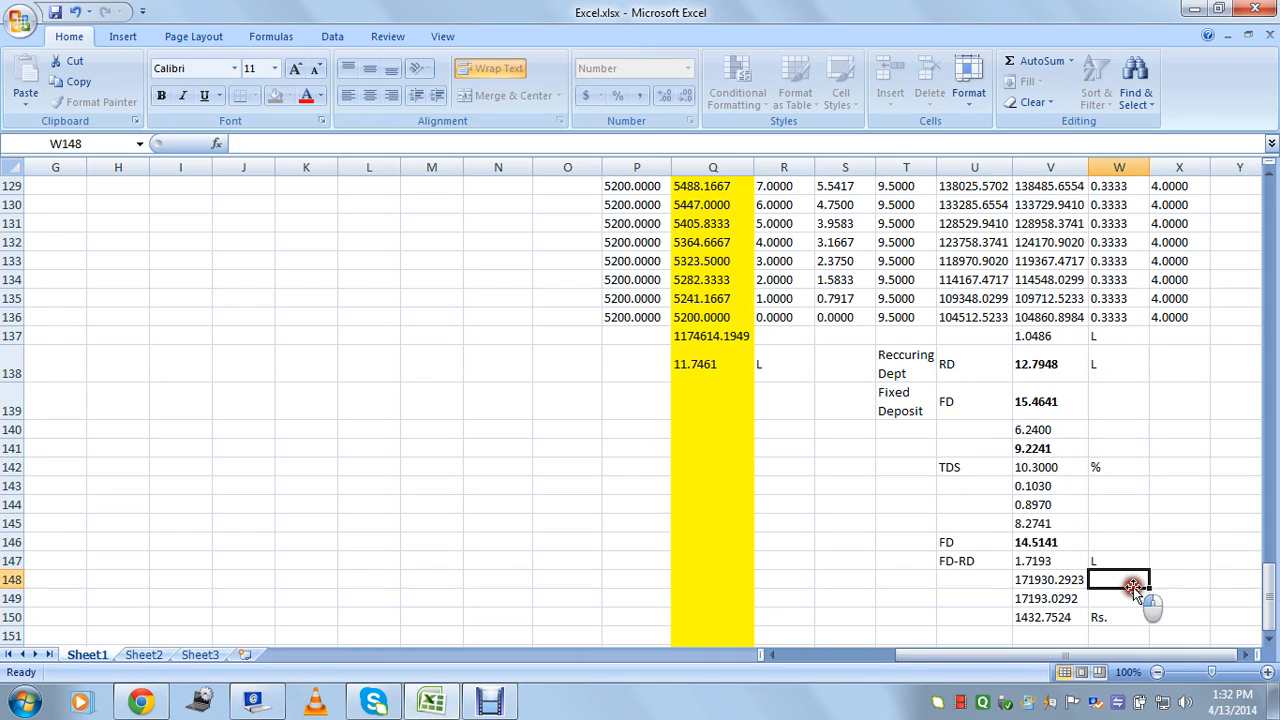
click(1037, 620)
click(994, 621)
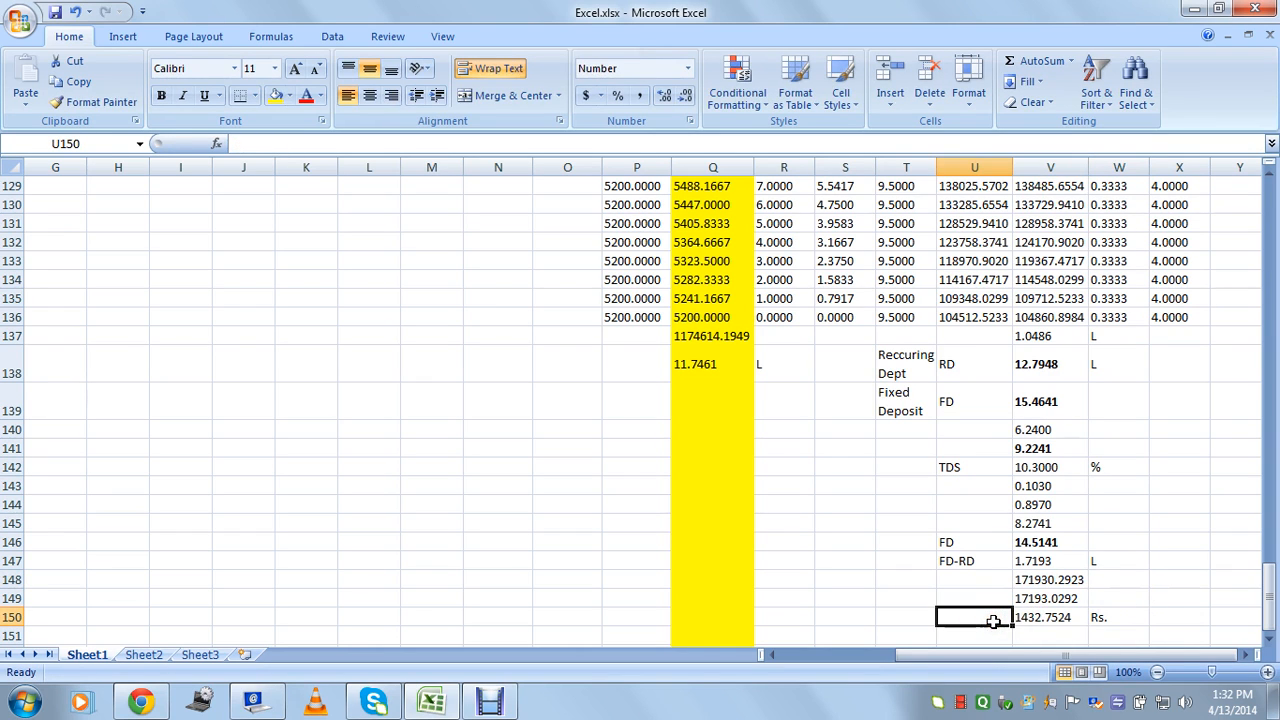
text(Loose)
key(Tab)
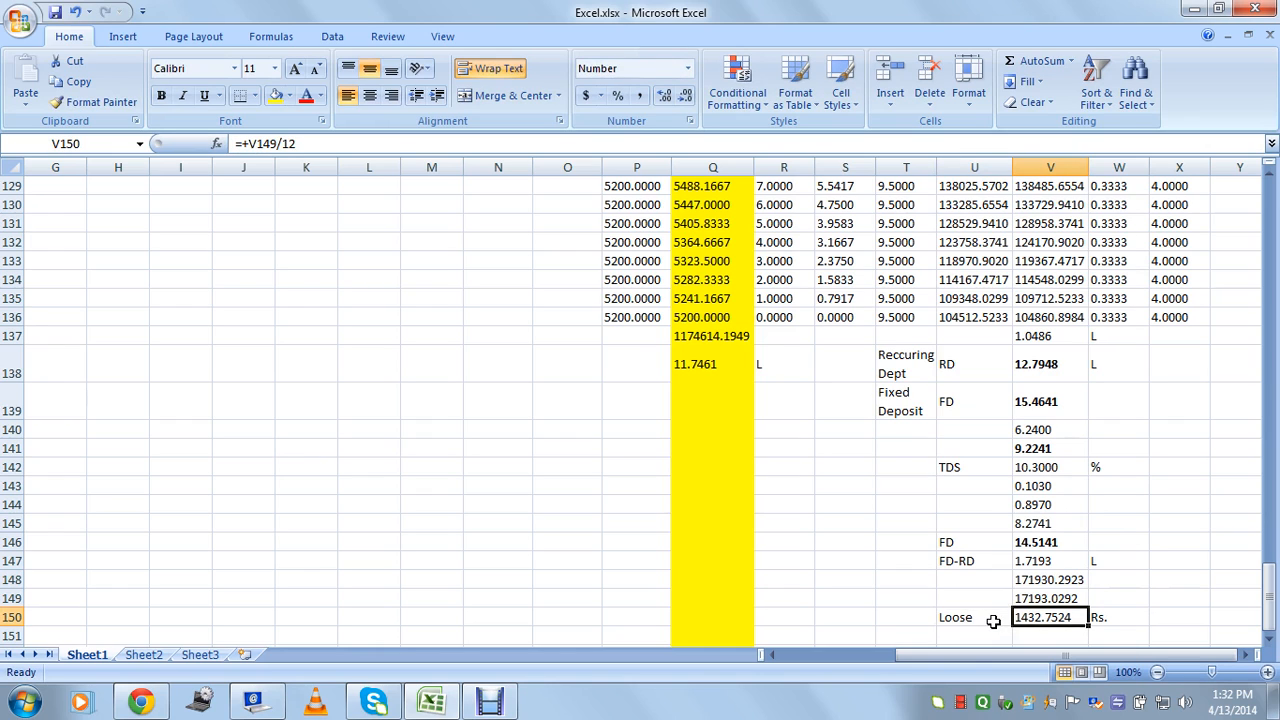
Add the corrected note 'So keep the FD' in U151 and save the workbook.
click(977, 630)
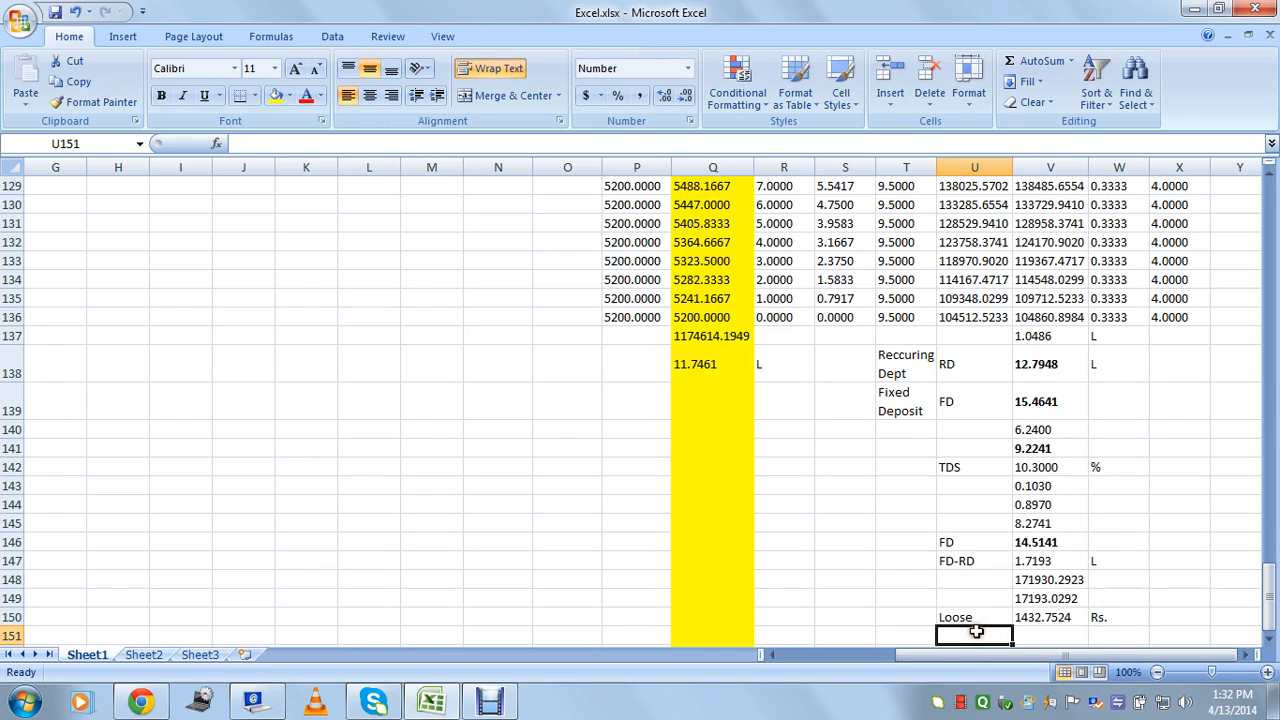
text(So keeo the)
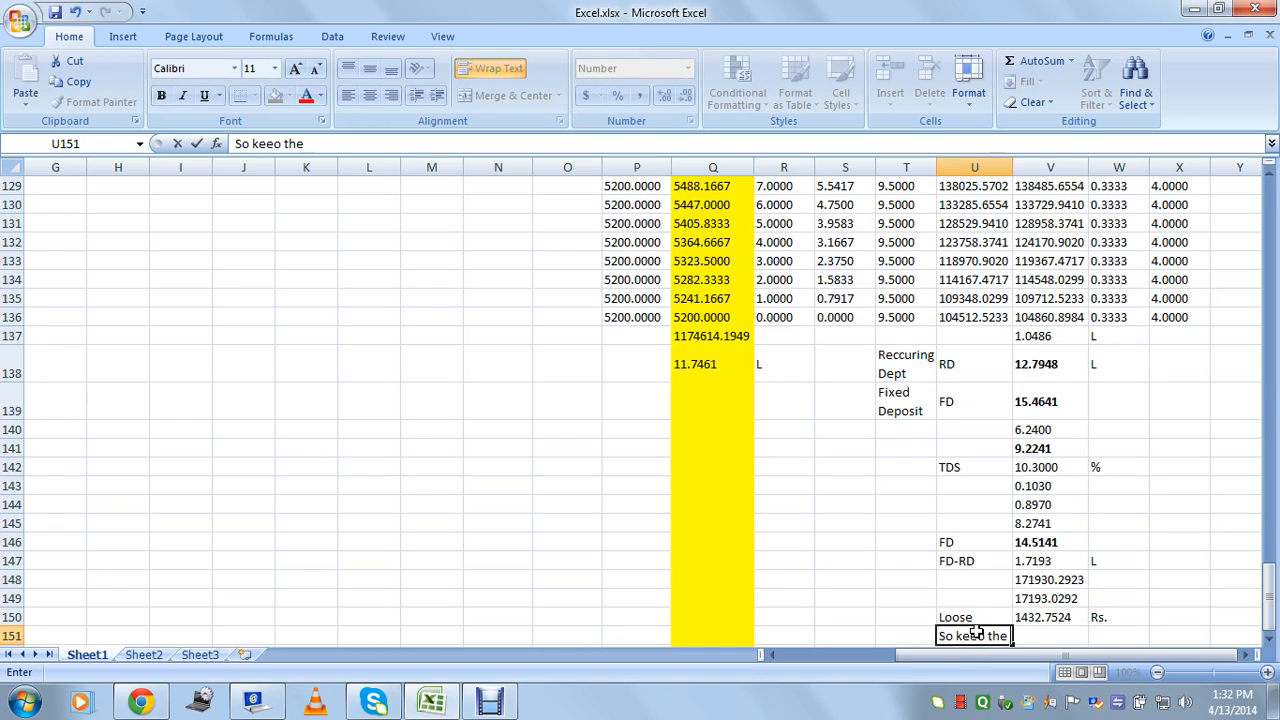
text( FD)
key(Tab)
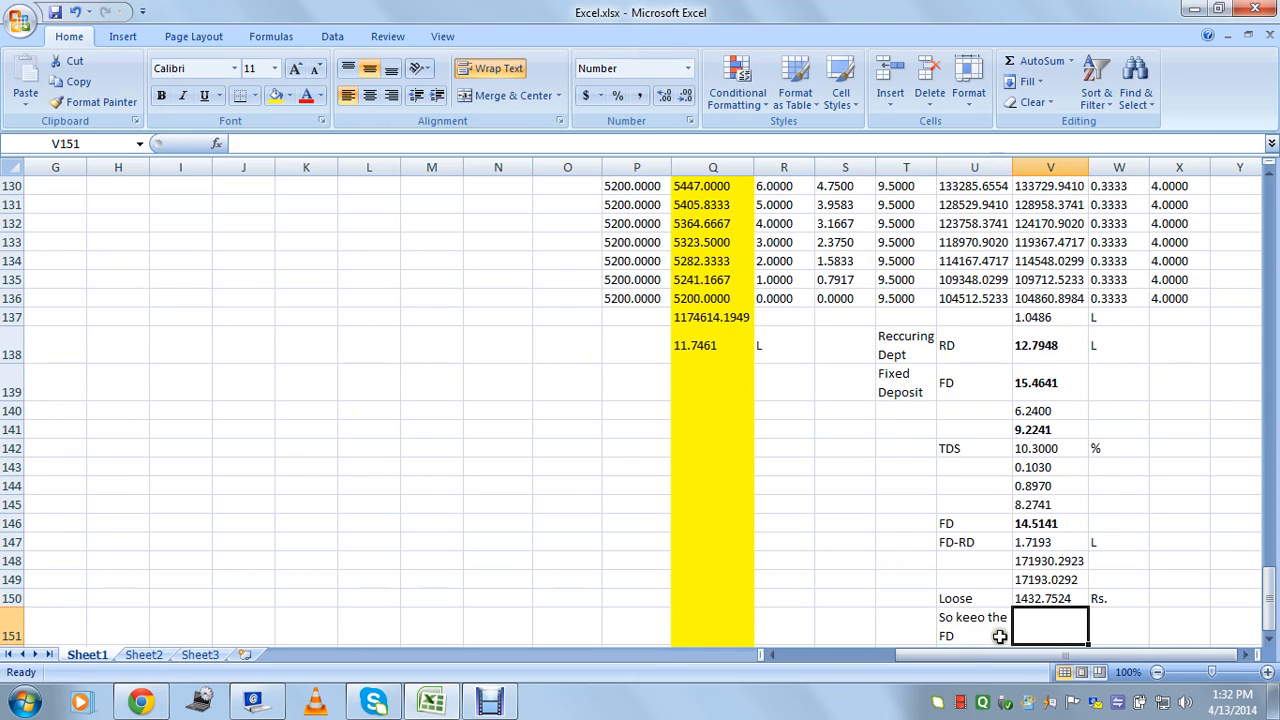
double_click(981, 614)
key(BackSpace)
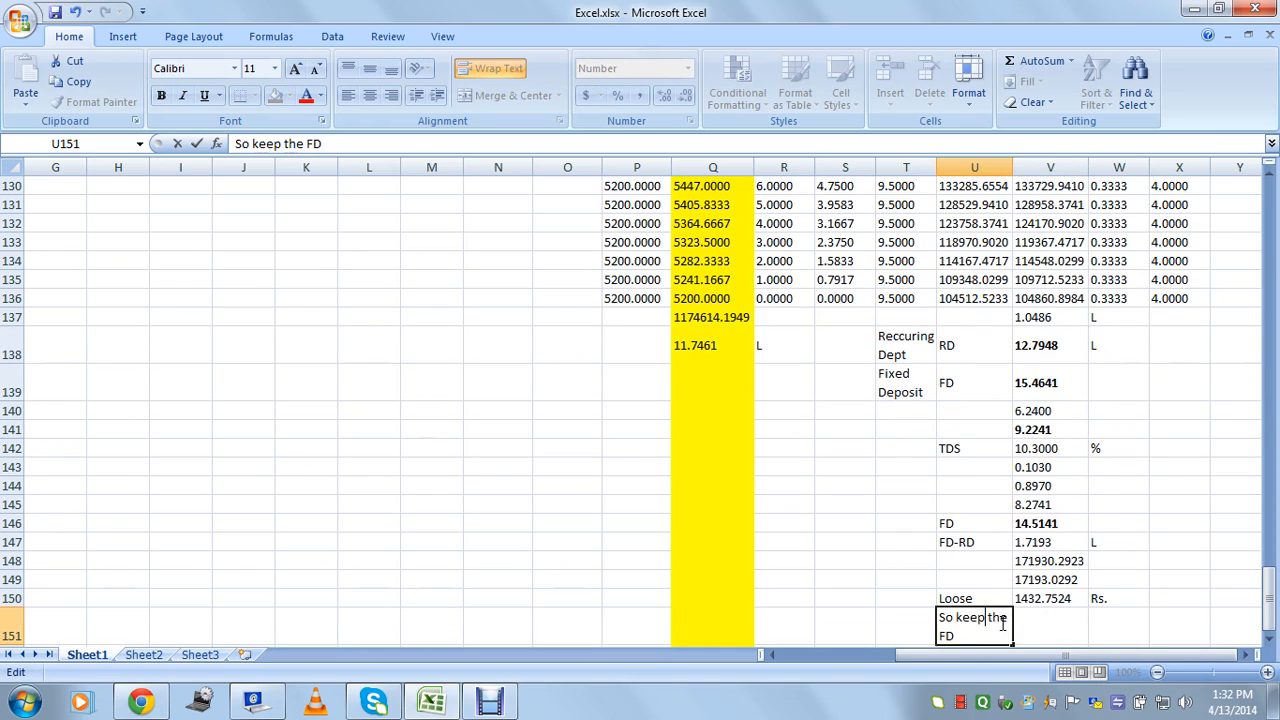
key(Tab)
click(862, 562)
key(ctrl+s)
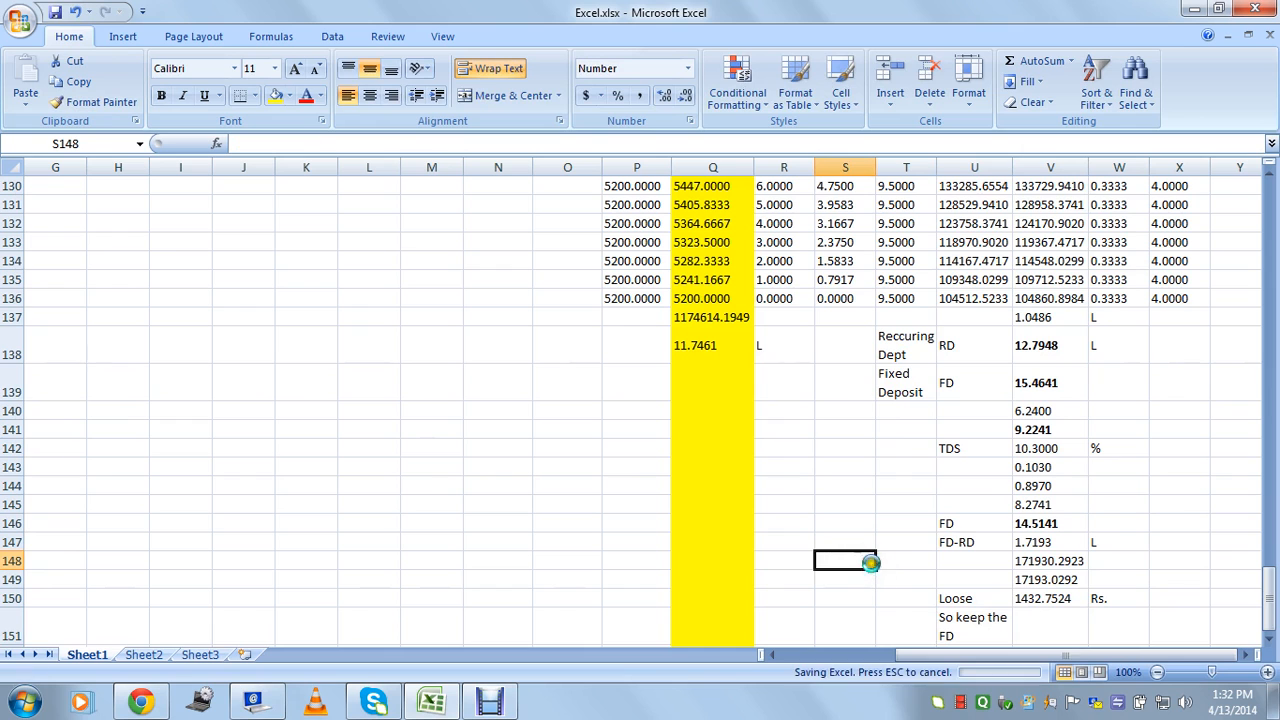
Scroll back to the top-left of the sheet and select some 2014 monthly deposits.
click(1054, 597)
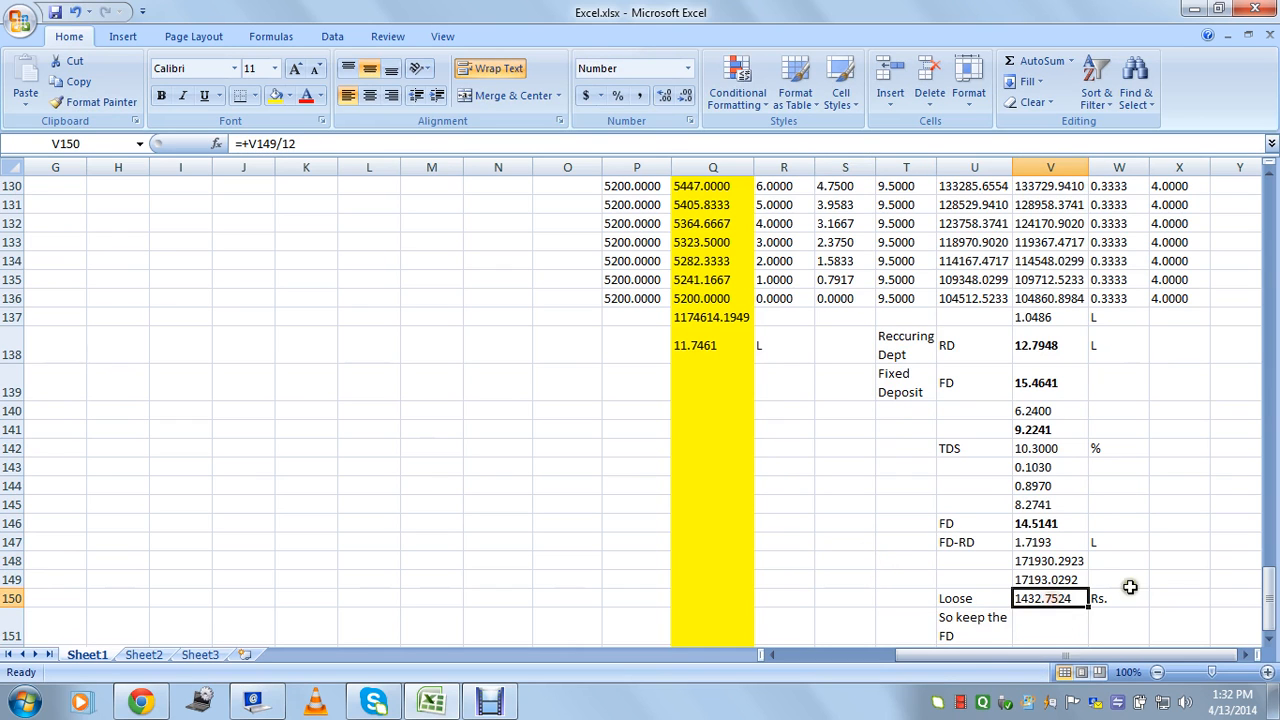
drag(1268, 585, 1266, 200)
click(1117, 240)
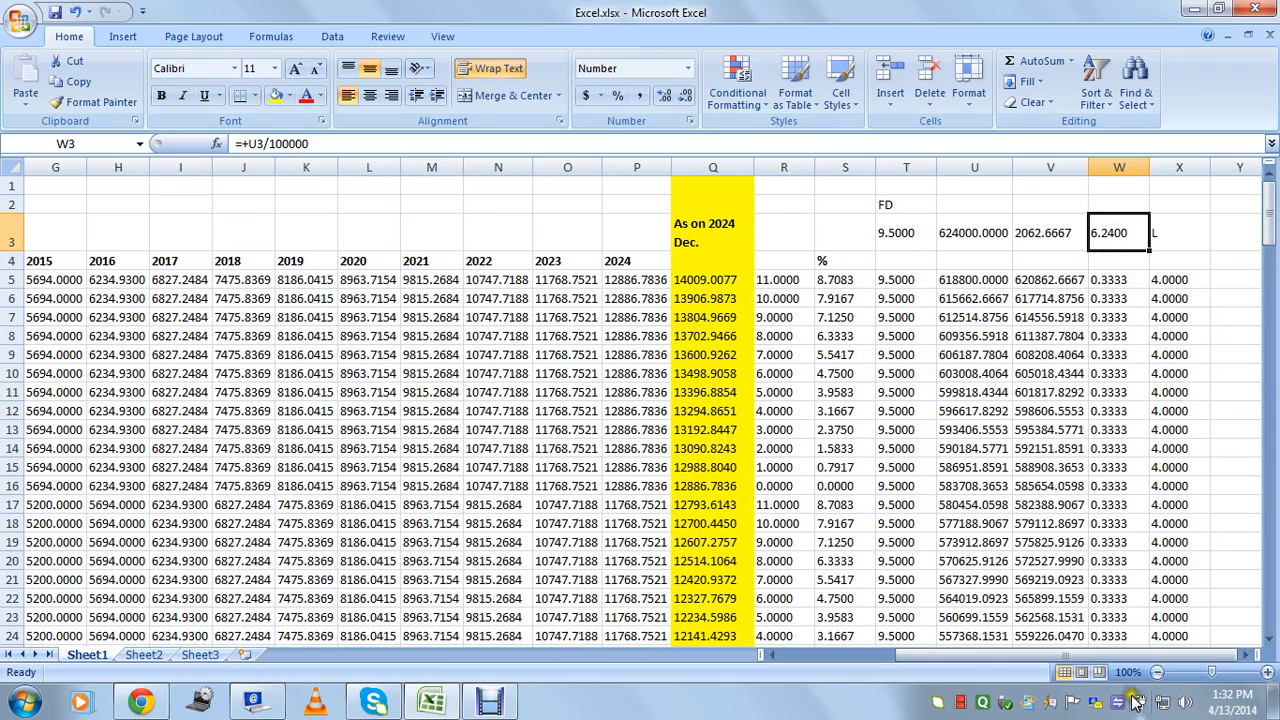
drag(1120, 655, 990, 655)
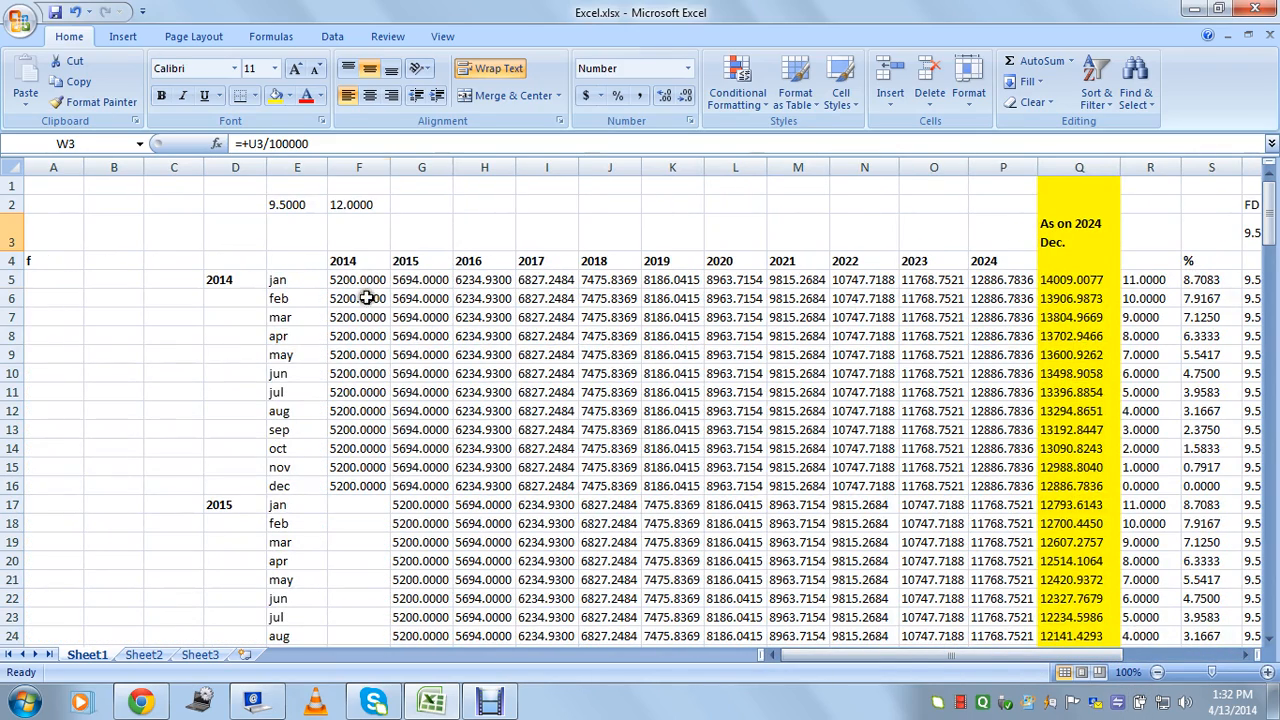
drag(367, 298, 358, 405)
click(352, 440)
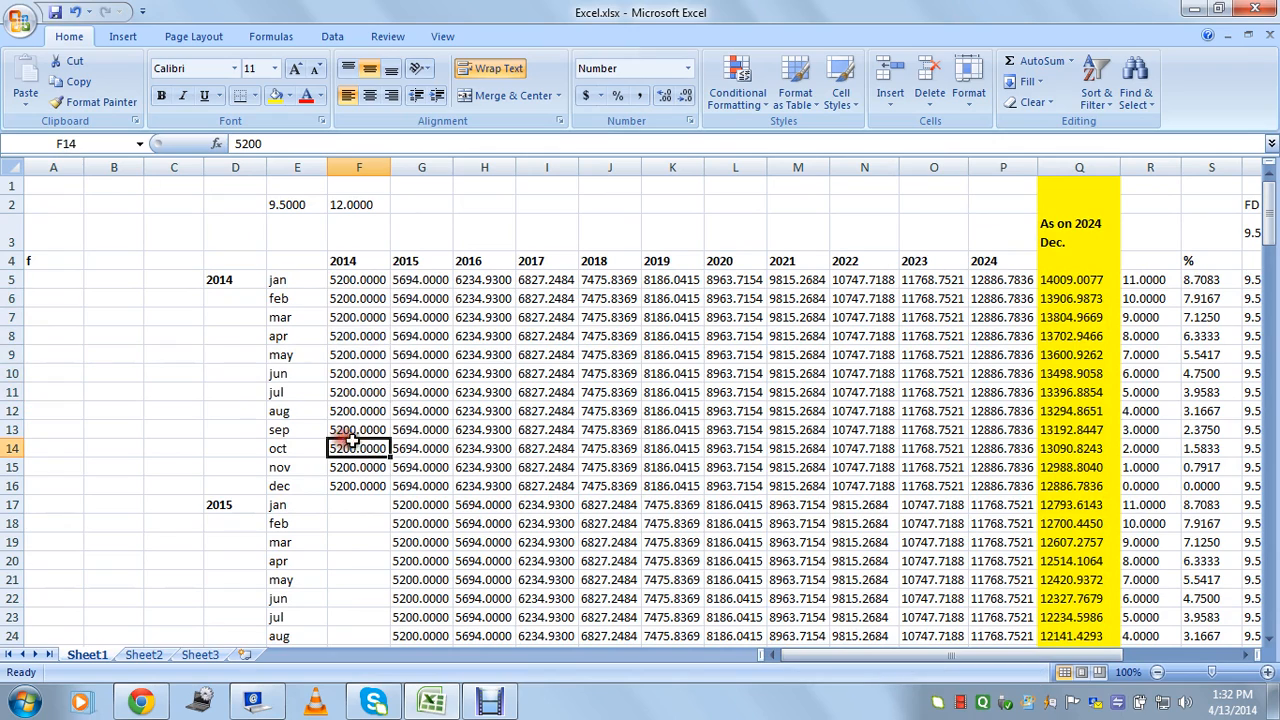
drag(367, 285, 358, 486)
scroll(371, 429, down, 4)
drag(421, 262, 420, 465)
scroll(486, 337, down, 3)
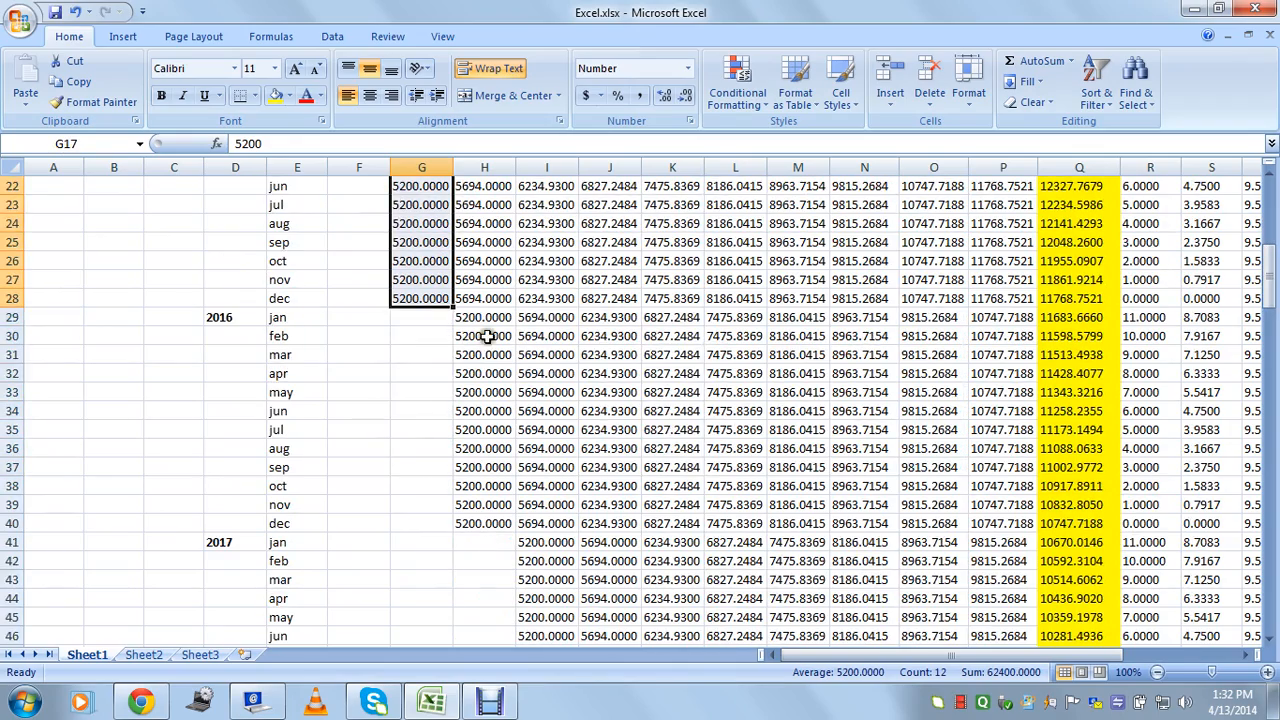
drag(485, 320, 487, 521)
scroll(543, 395, down, 2)
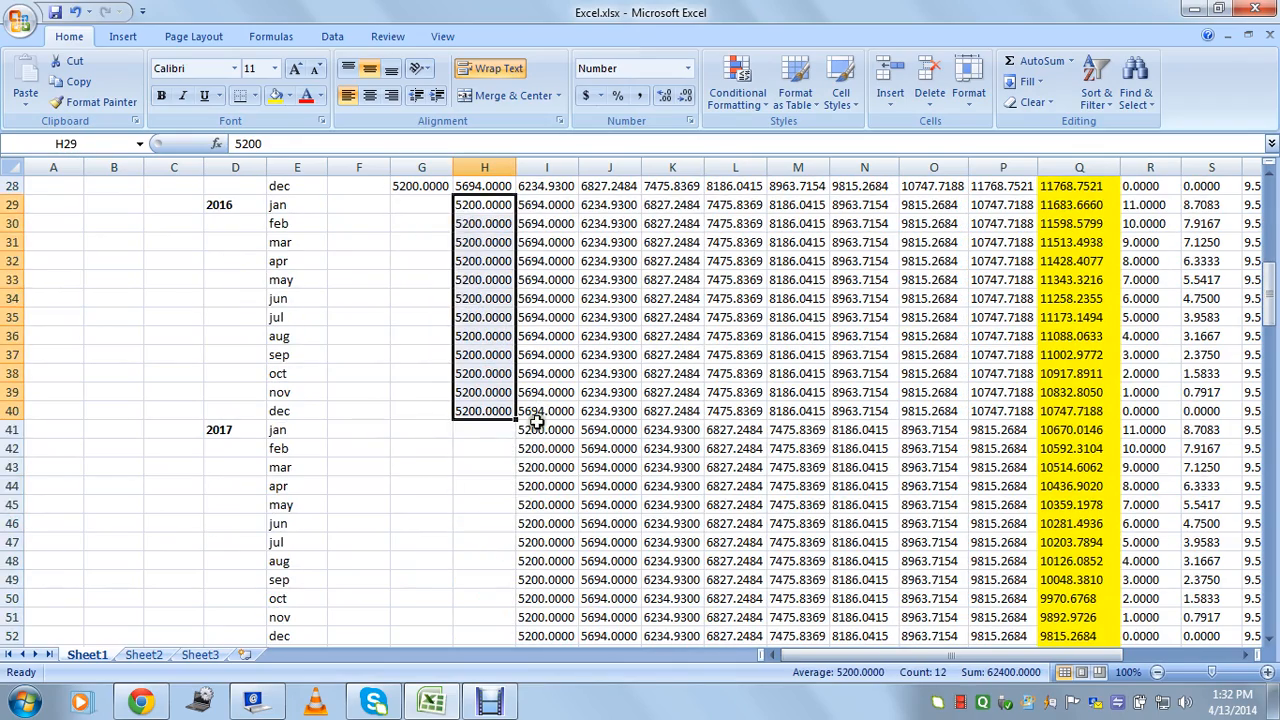
drag(527, 428, 542, 538)
scroll(609, 480, down, 4)
scroll(609, 480, down, 5)
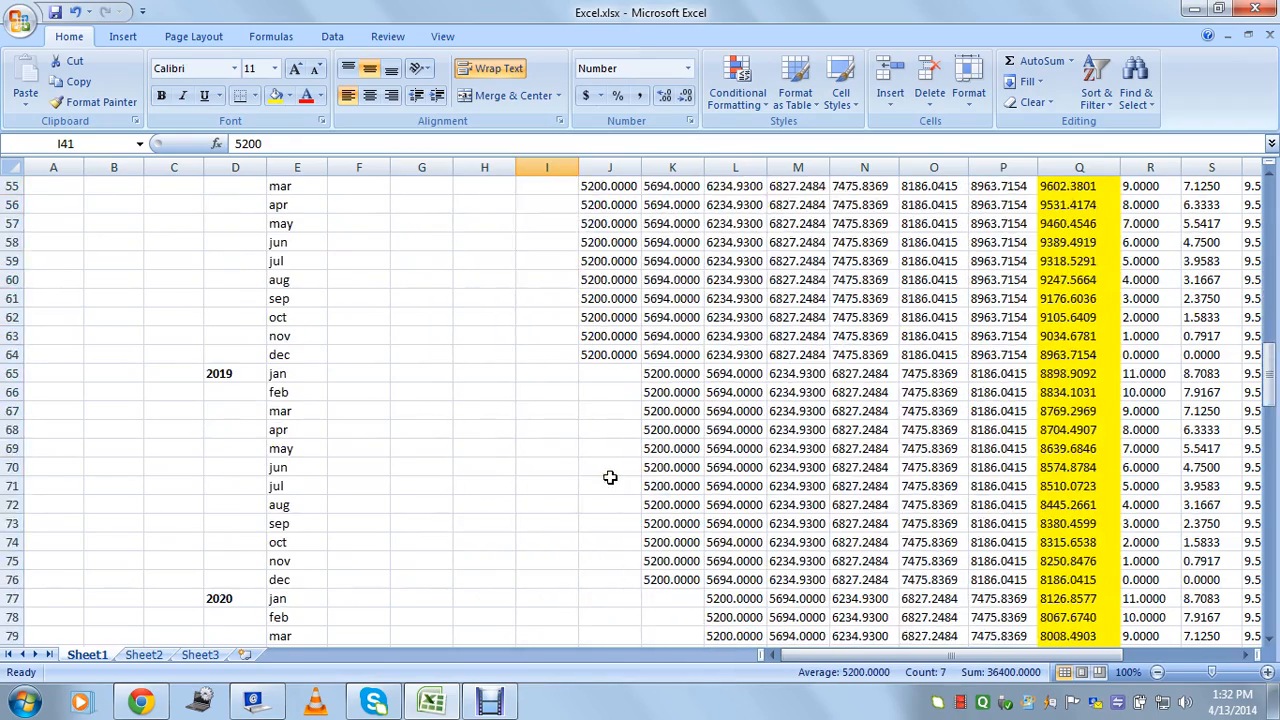
click(660, 525)
drag(1271, 396, 1271, 195)
drag(1063, 660, 1168, 650)
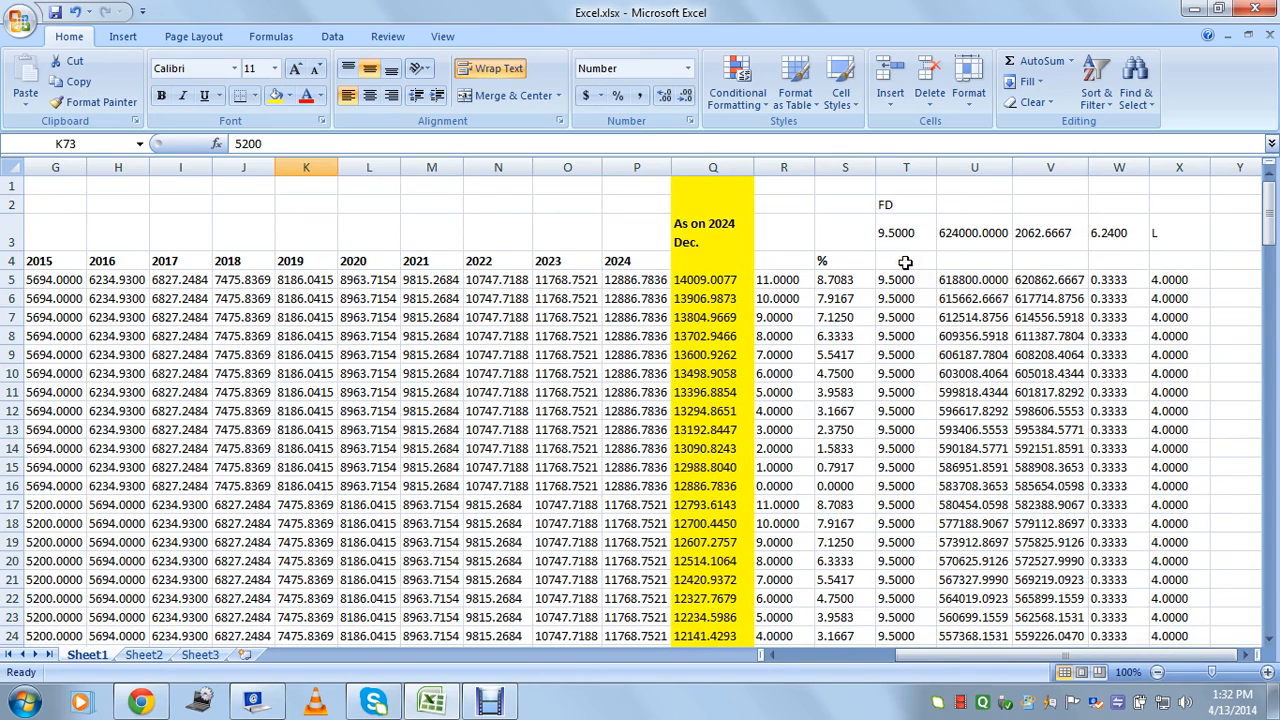
drag(1015, 660, 808, 655)
drag(429, 520, 418, 558)
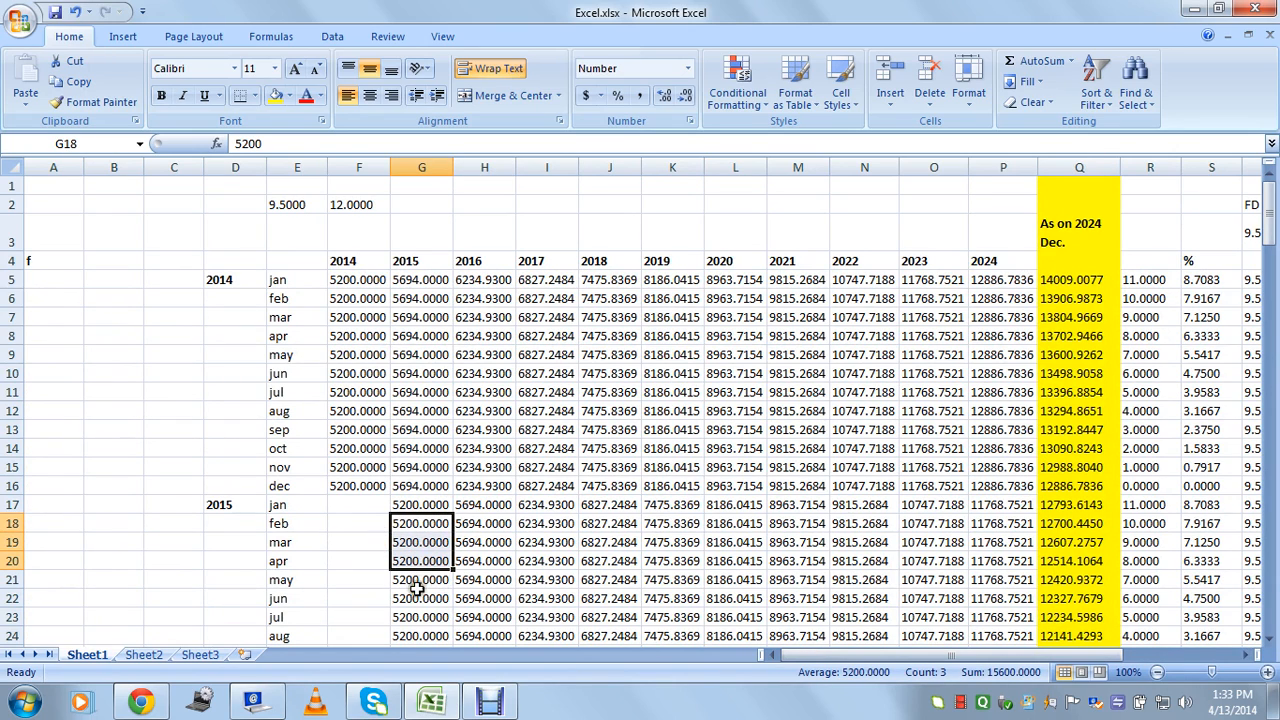
click(420, 580)
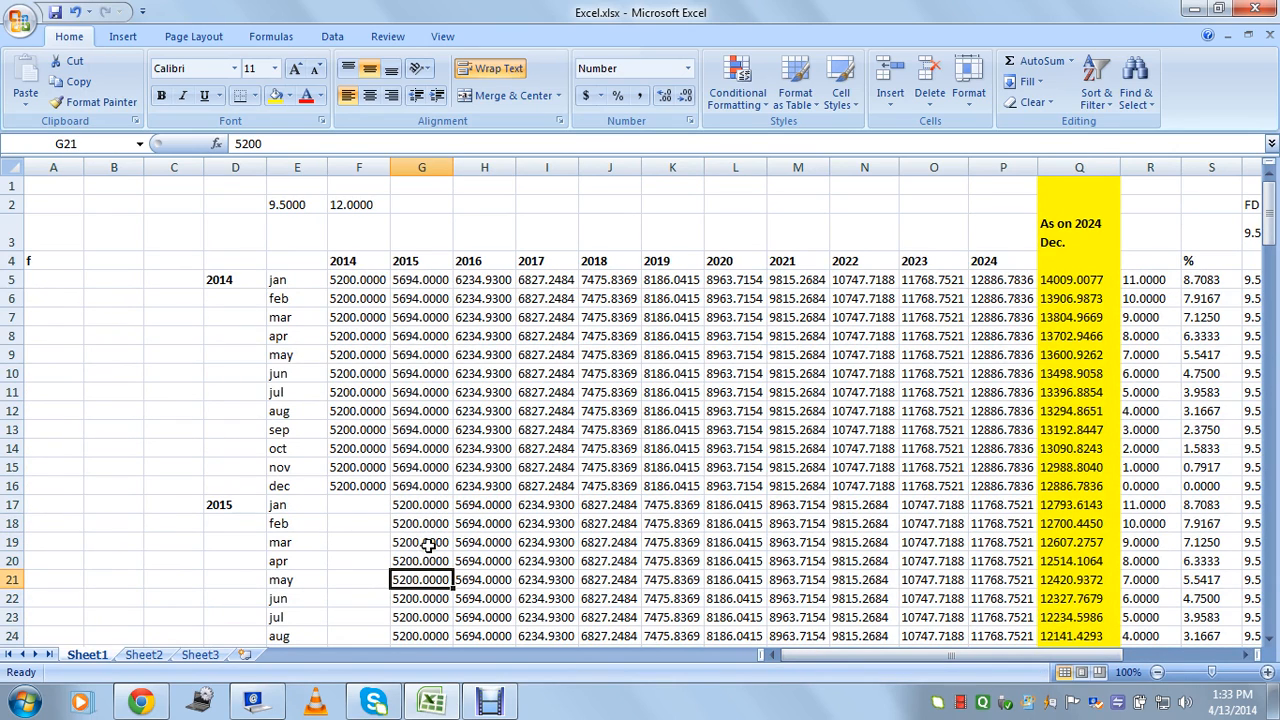
drag(426, 523, 423, 560)
click(412, 585)
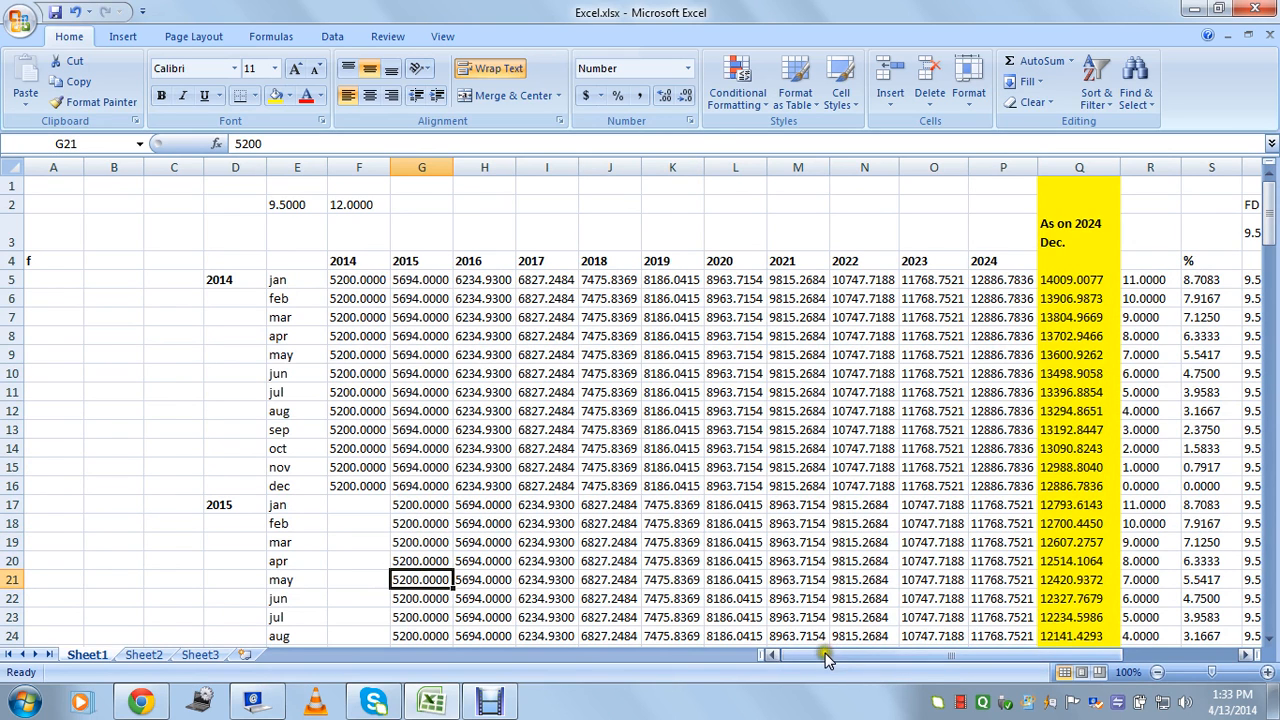
drag(825, 653, 1020, 645)
click(1008, 467)
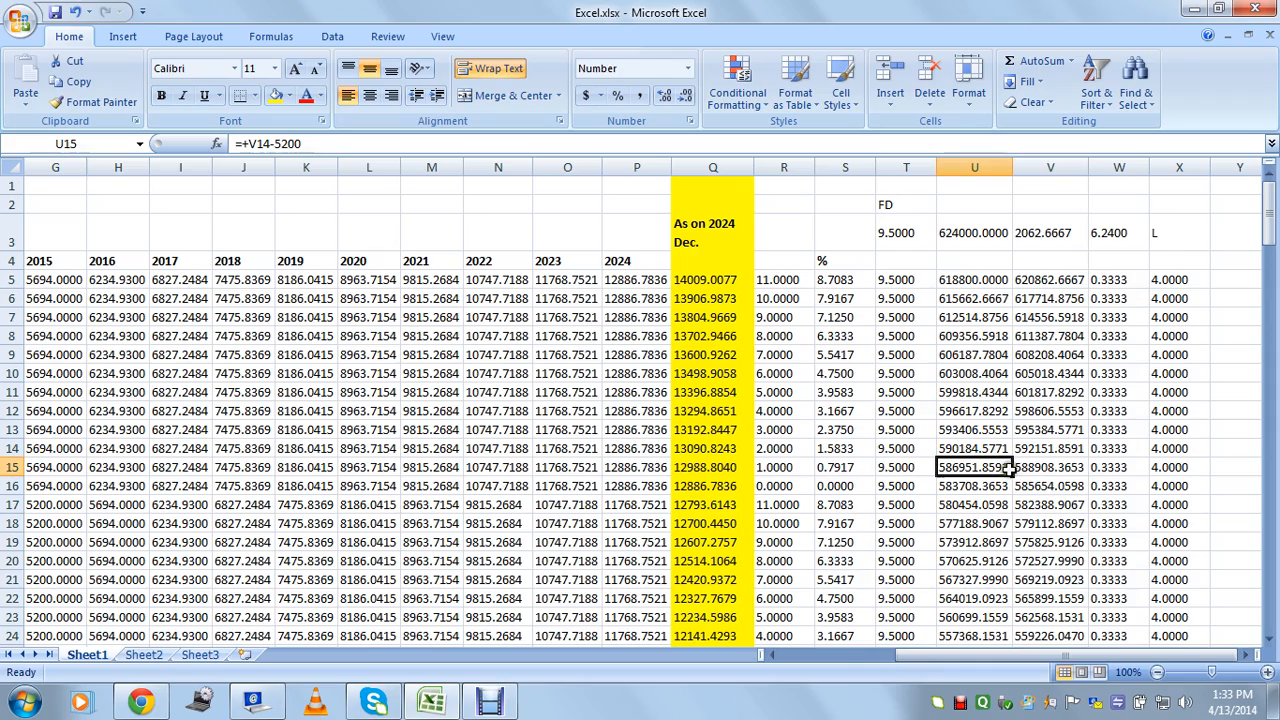
click(1042, 563)
drag(935, 660, 836, 660)
drag(358, 345, 362, 466)
click(405, 525)
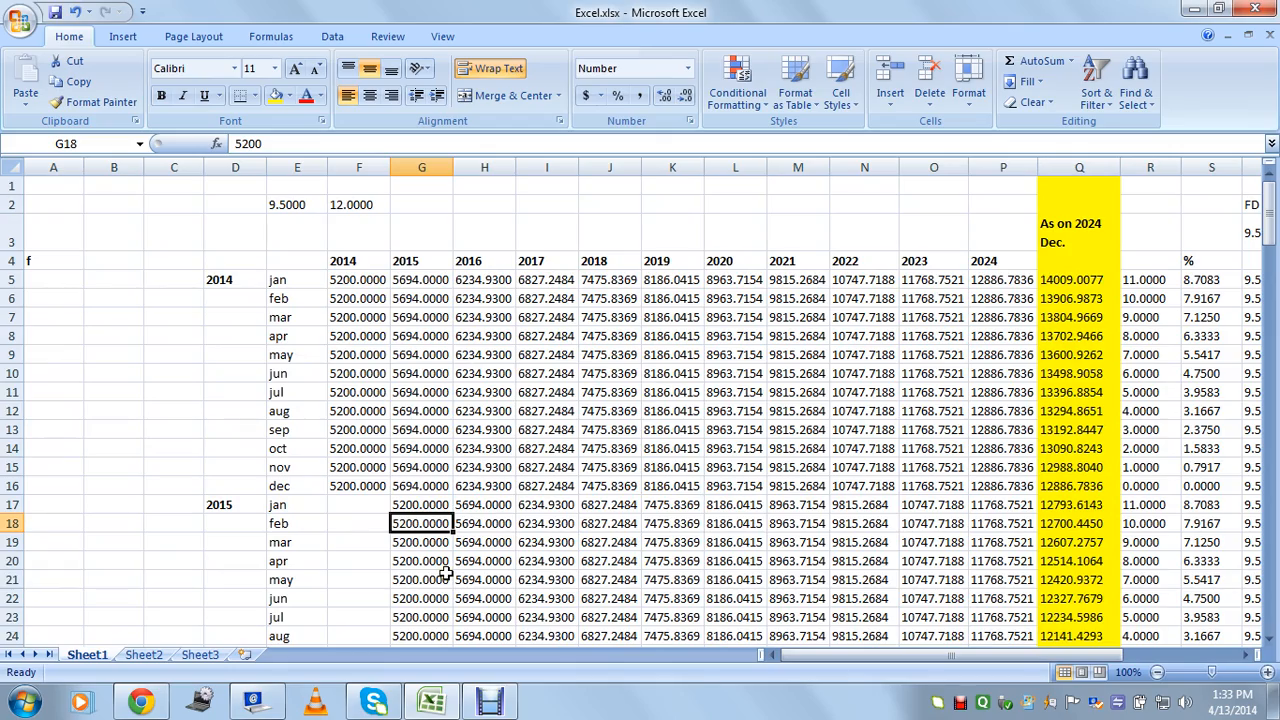
mouse_move(877, 658)
mouse_down()
mouse_move(1020, 652)
mouse_move(876, 660)
mouse_up()
click(1140, 238)
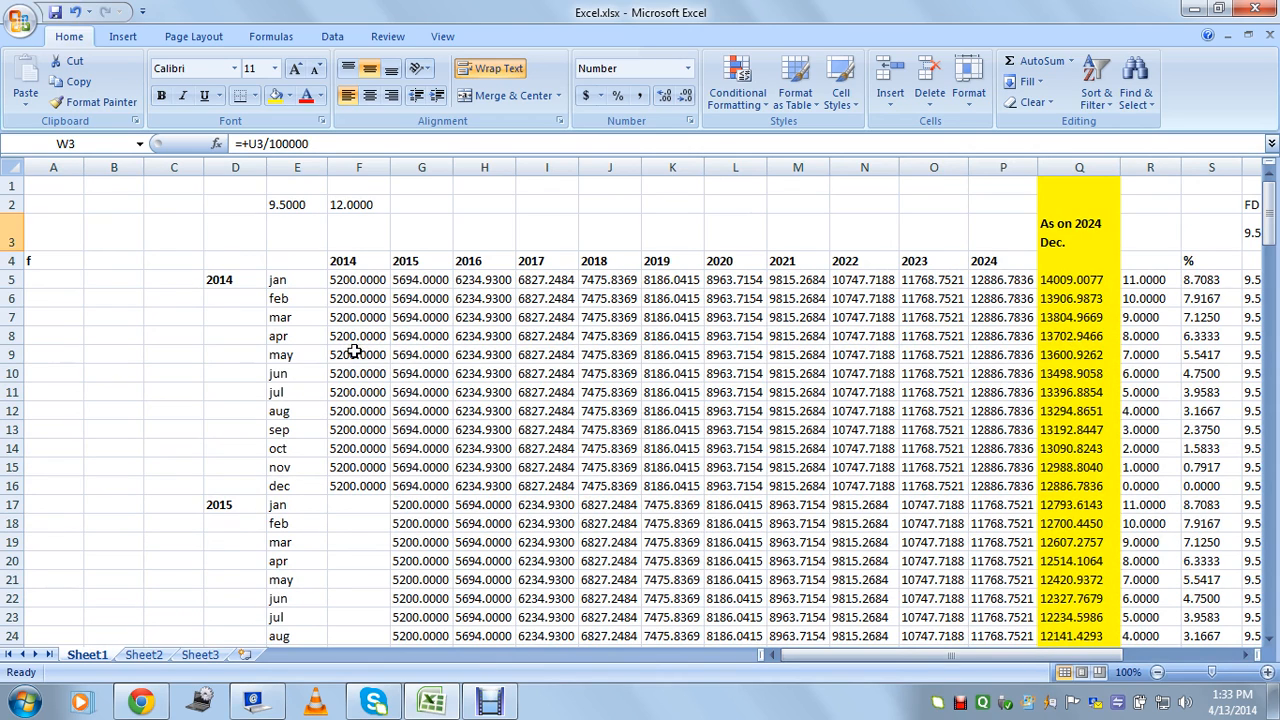
drag(367, 293, 366, 377)
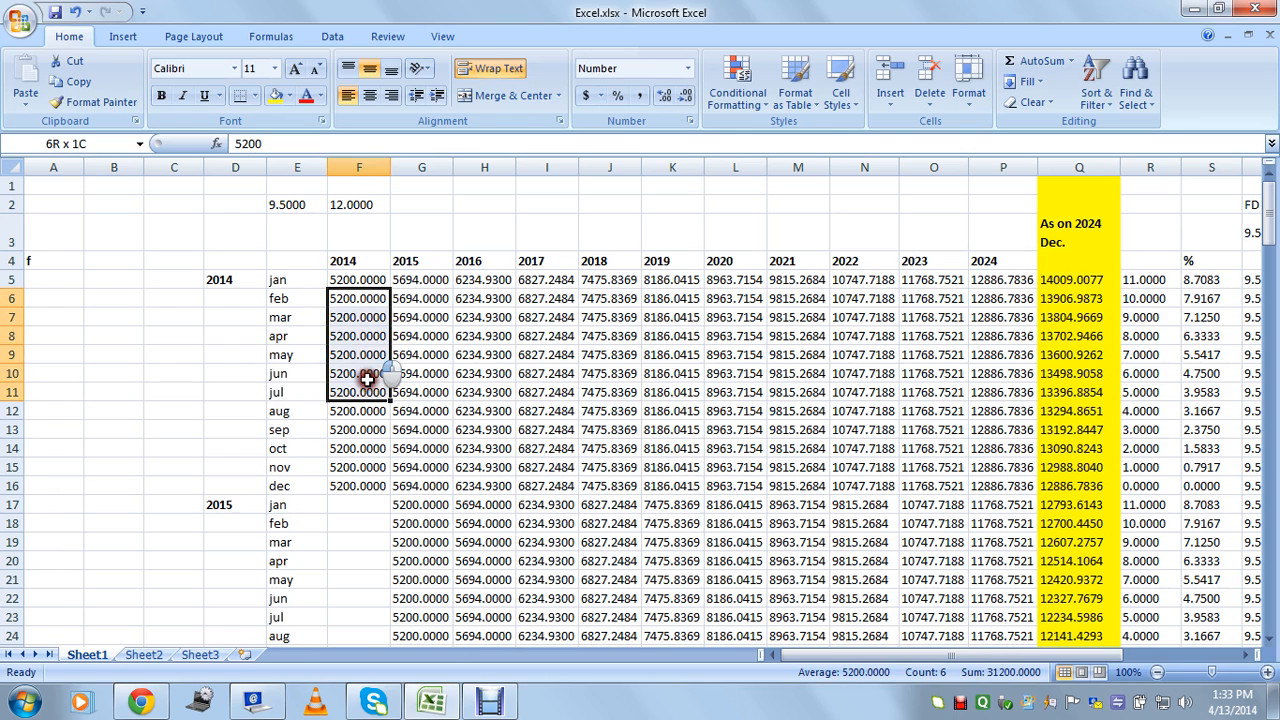
click(358, 446)
scroll(410, 525, down, 2)
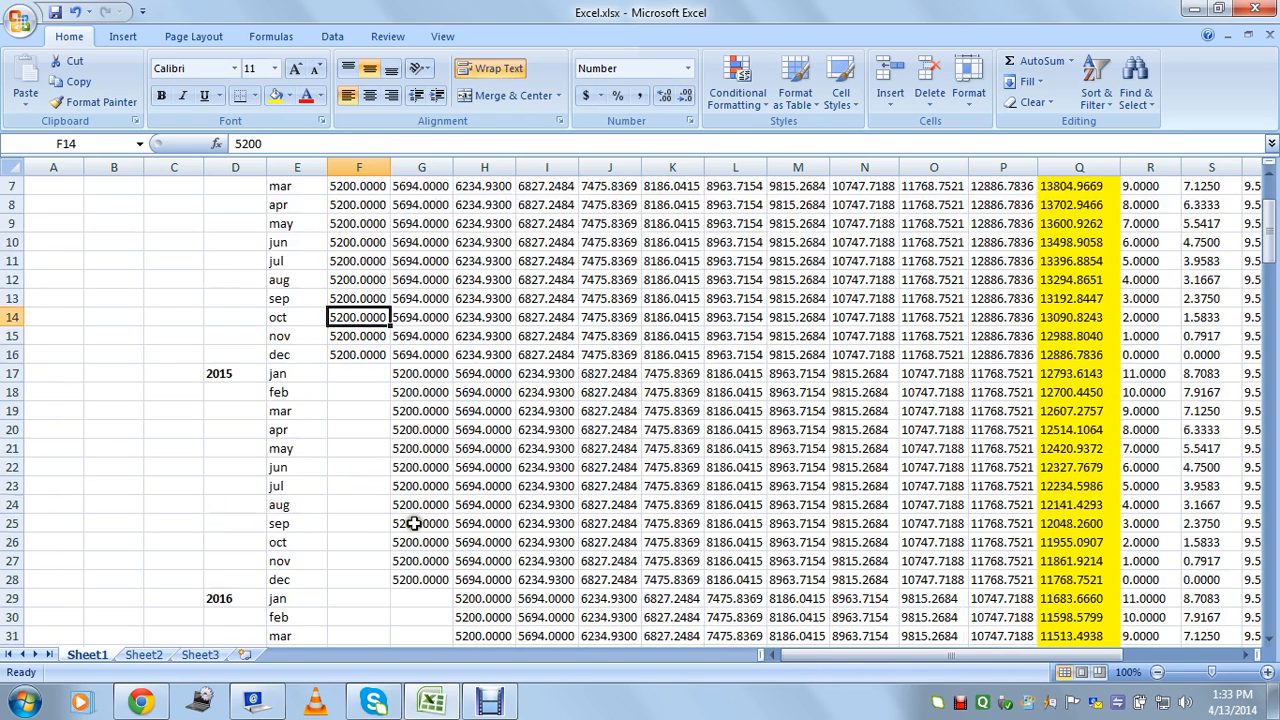
drag(427, 382, 429, 500)
scroll(366, 343, up, 2)
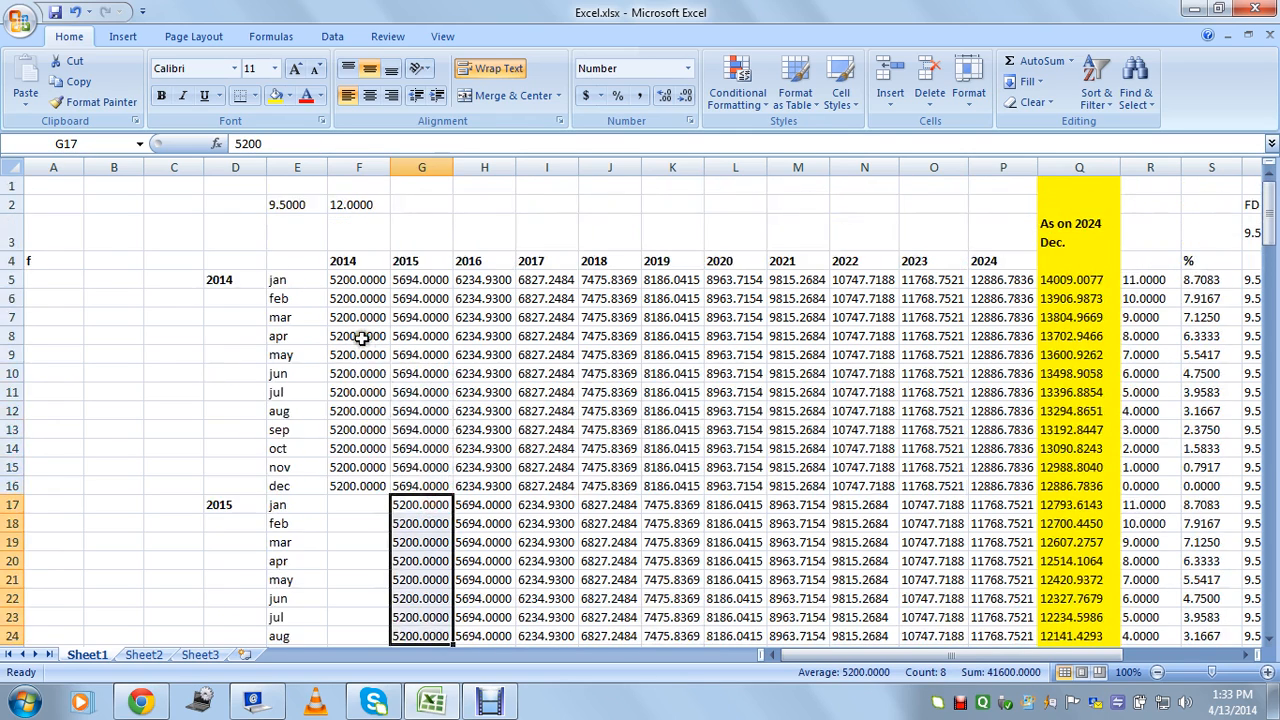
drag(366, 298, 366, 415)
click(423, 260)
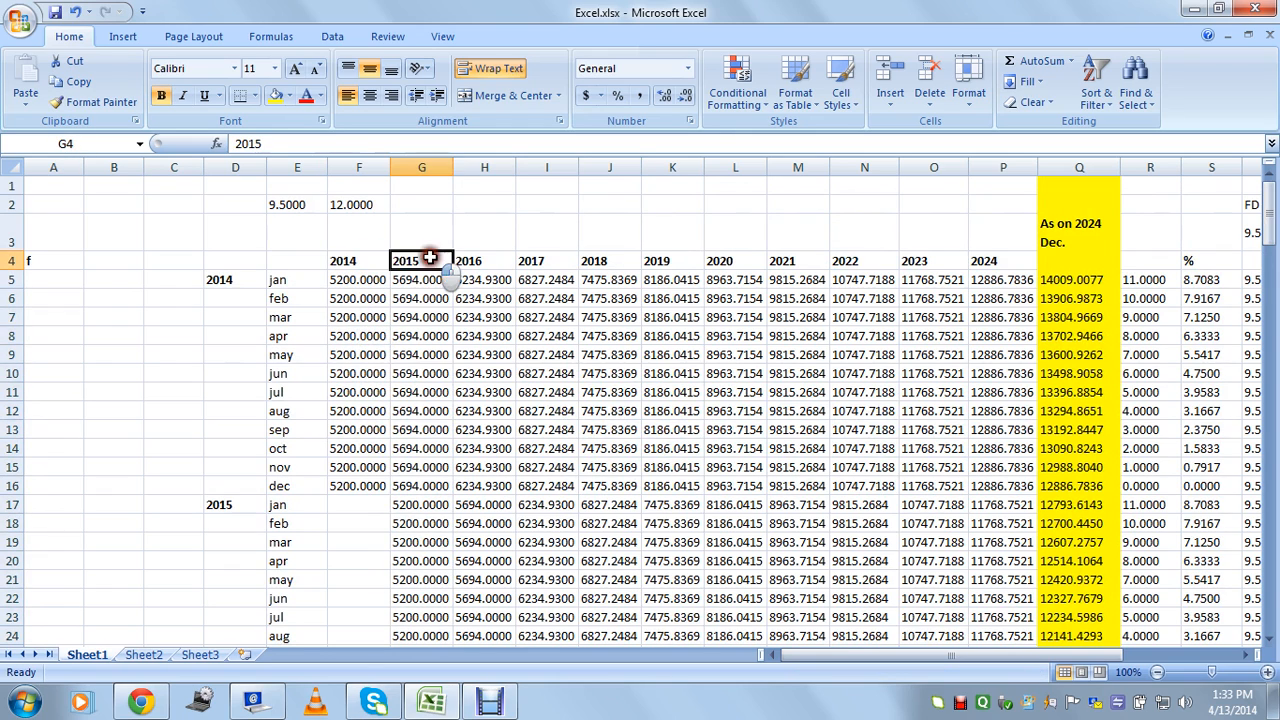
click(594, 261)
click(740, 263)
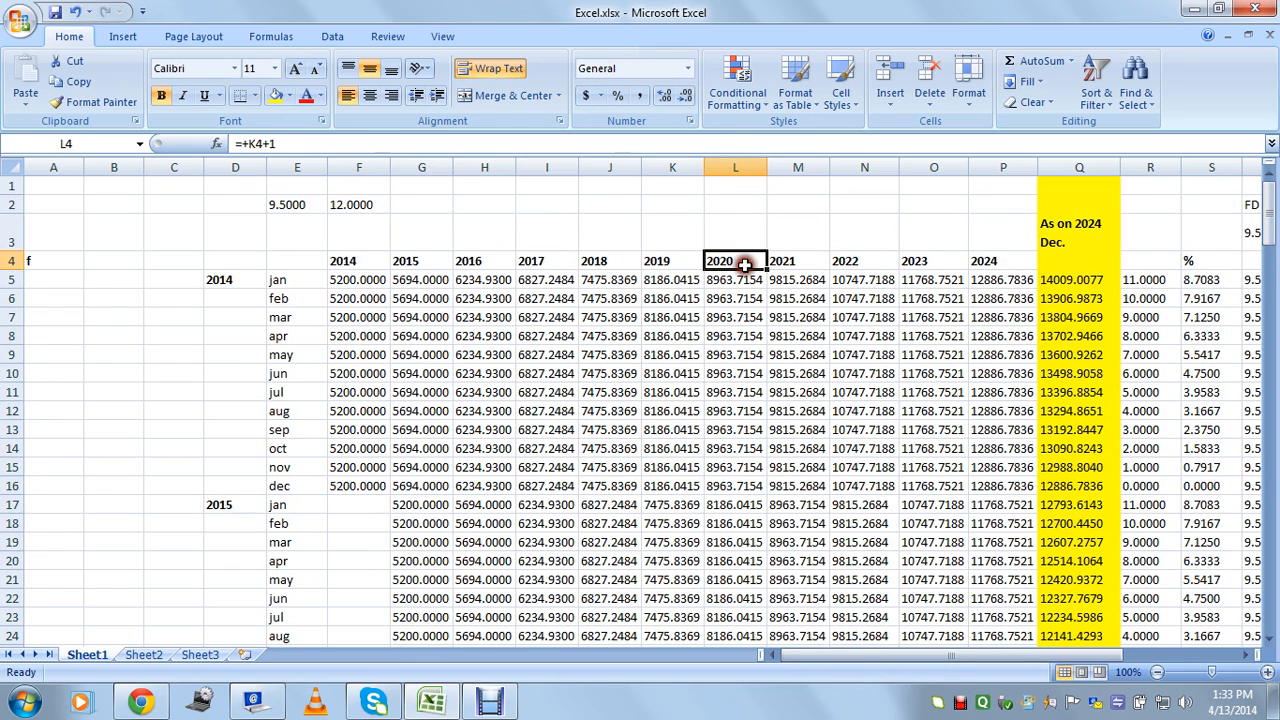
click(1022, 262)
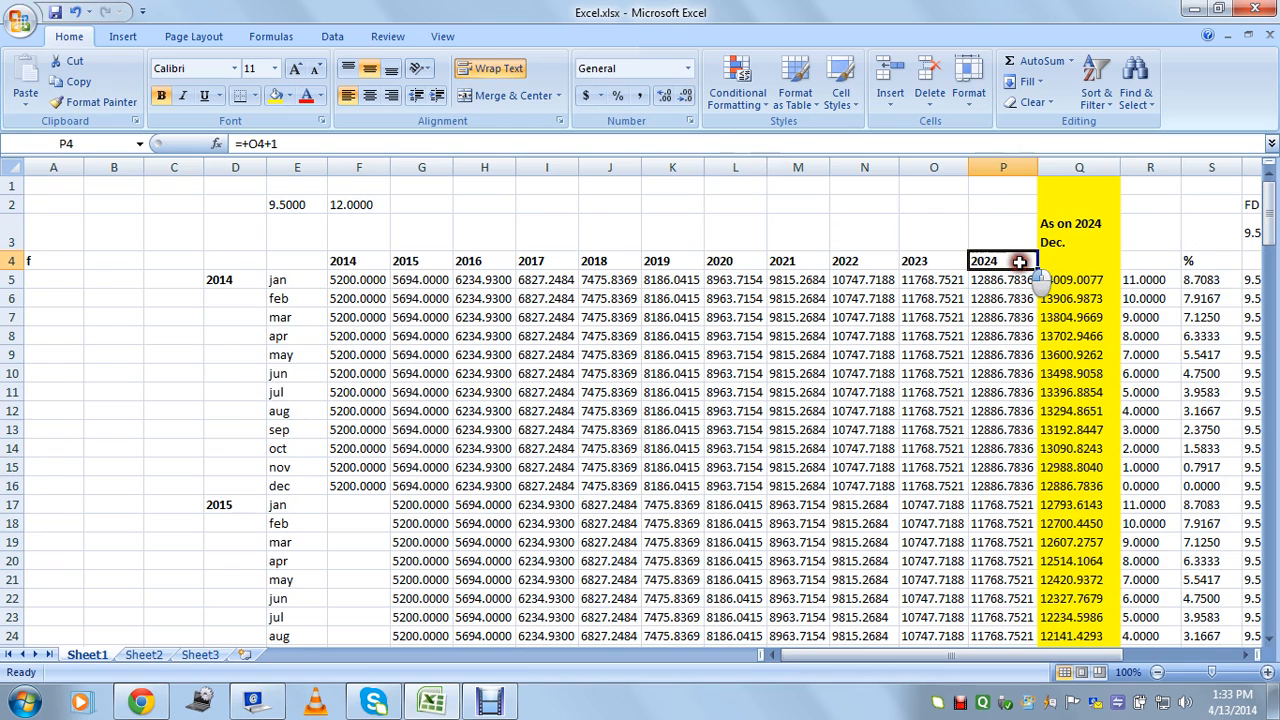
click(918, 262)
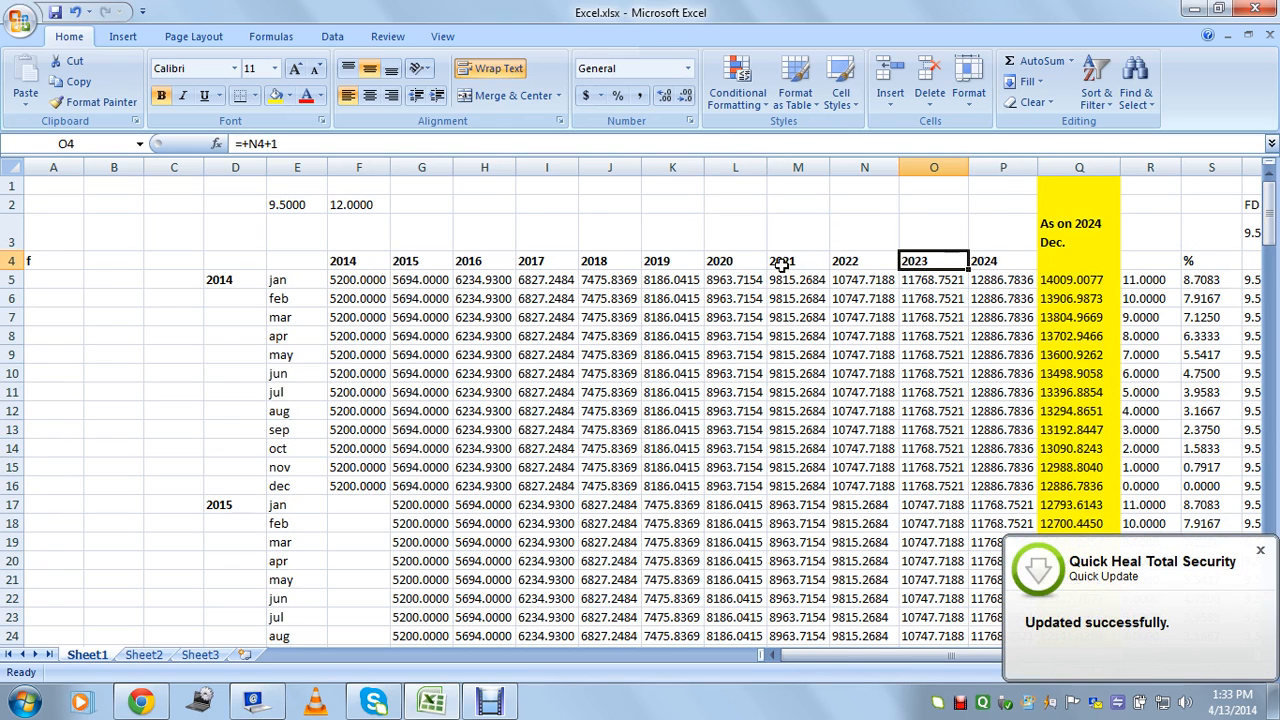
click(1258, 552)
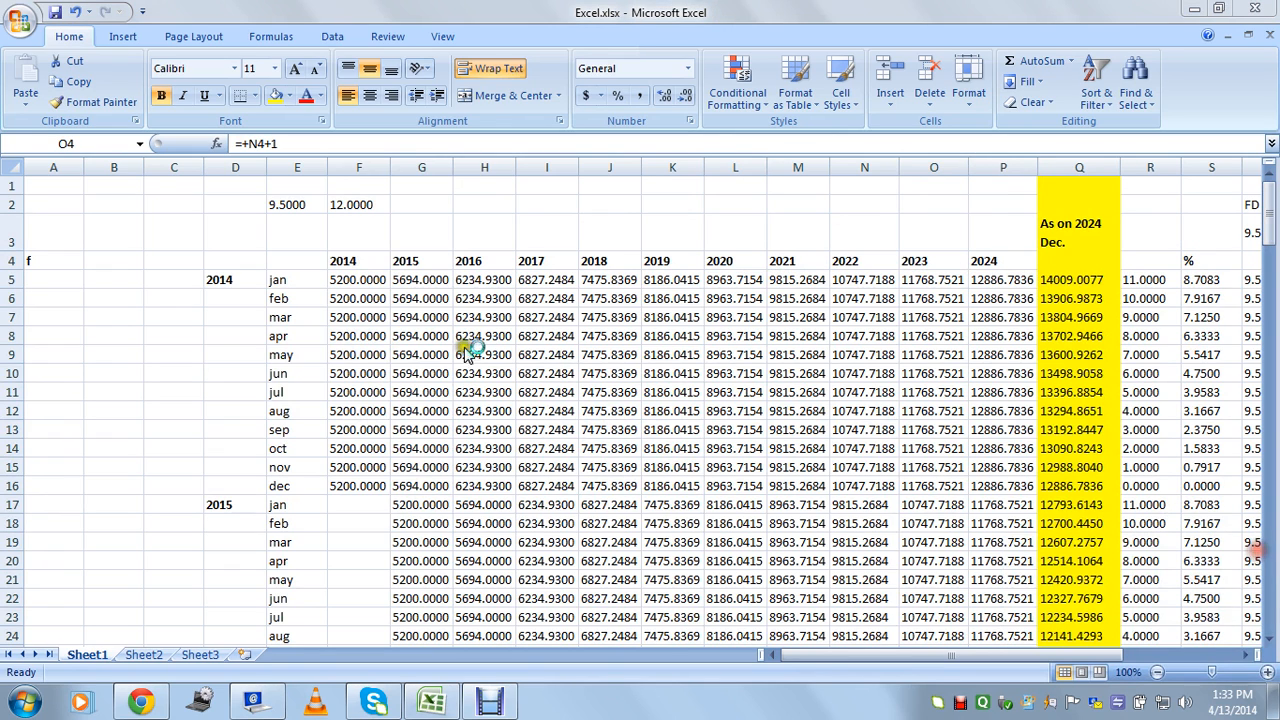
click(364, 388)
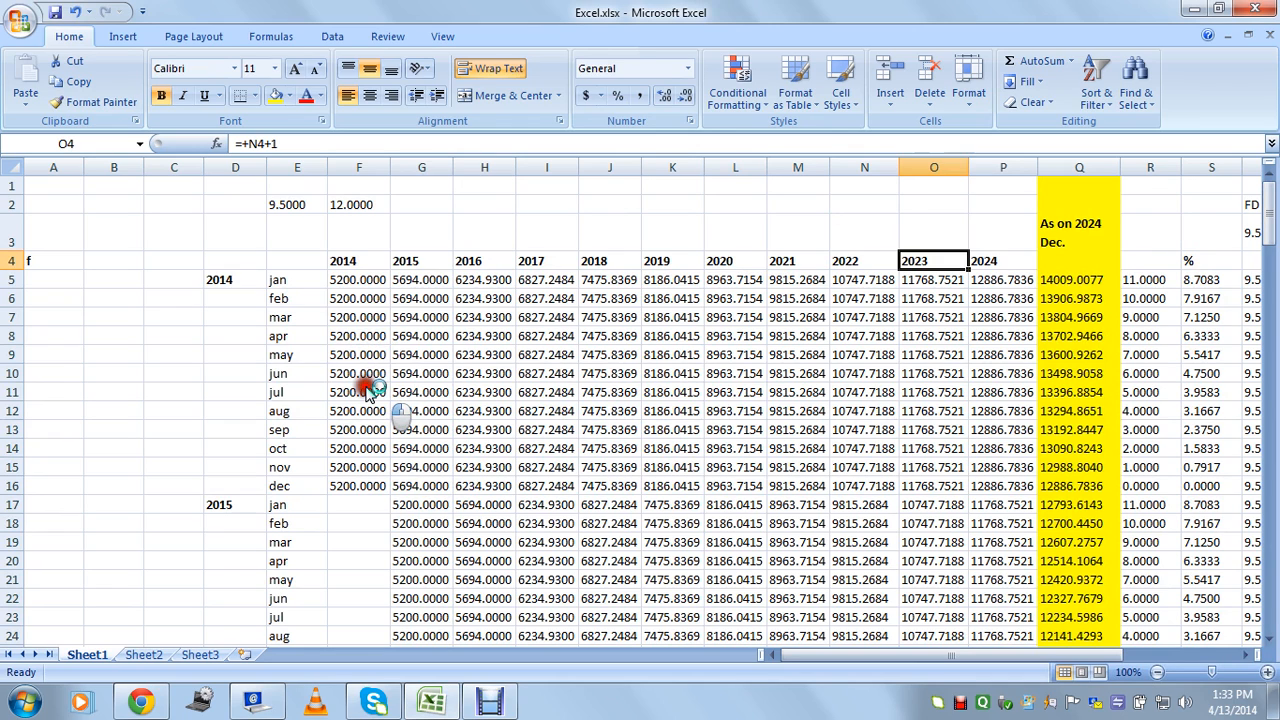
click(362, 391)
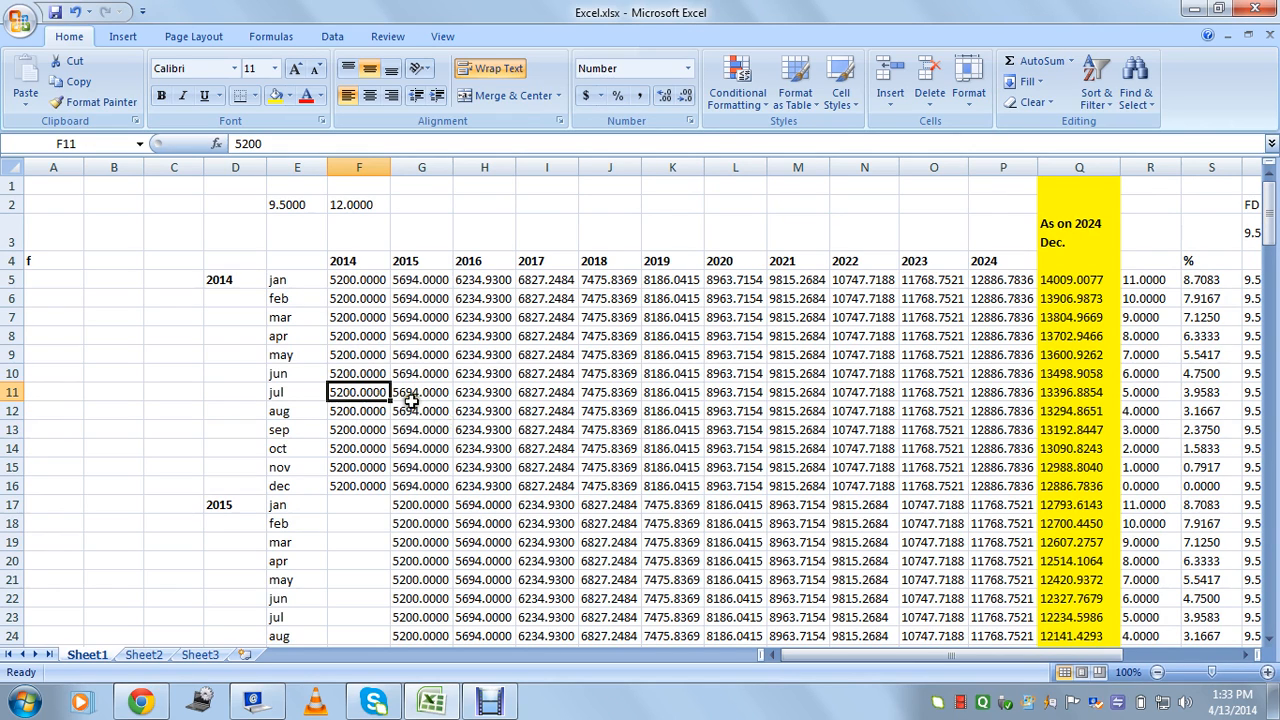
click(363, 317)
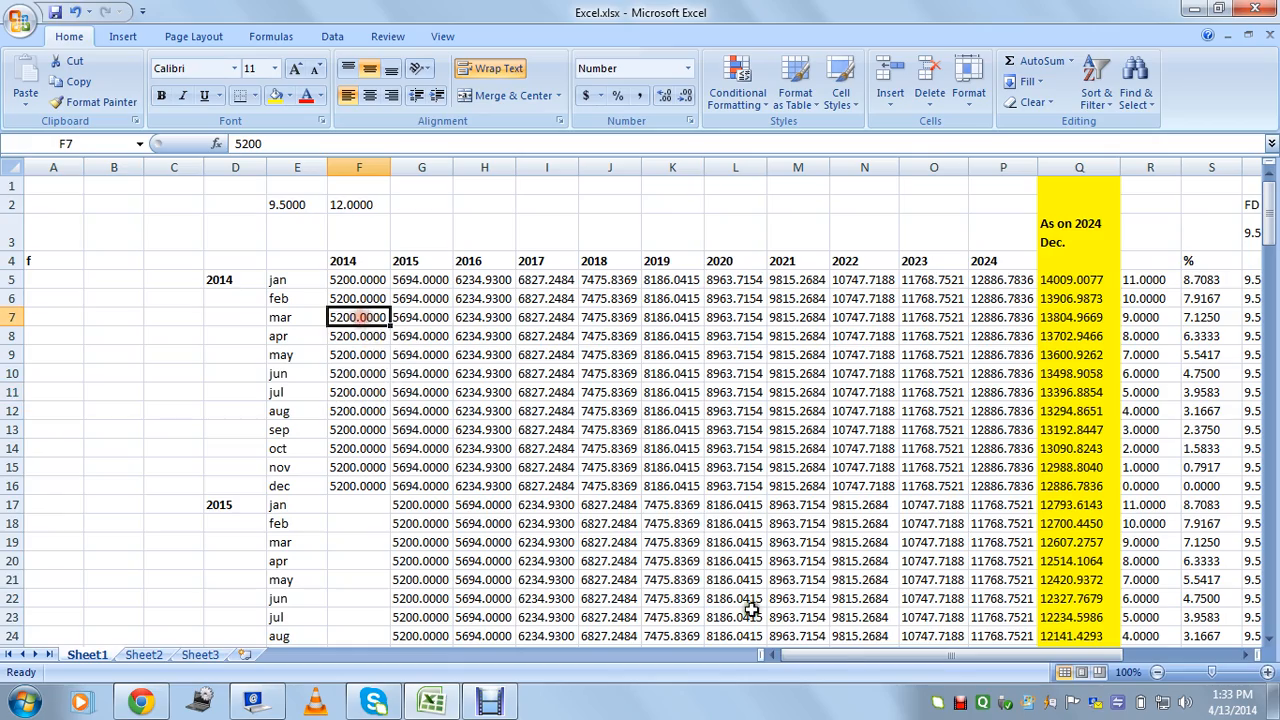
drag(849, 655, 905, 666)
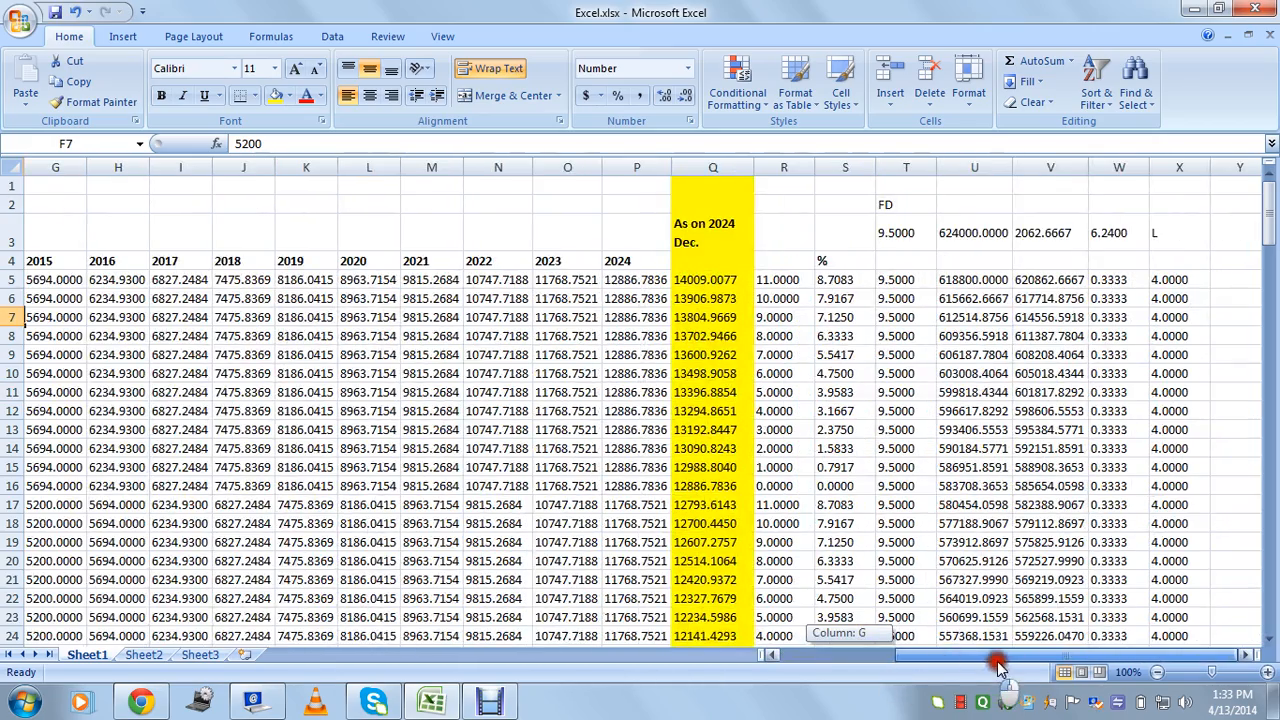
drag(1270, 256, 1270, 576)
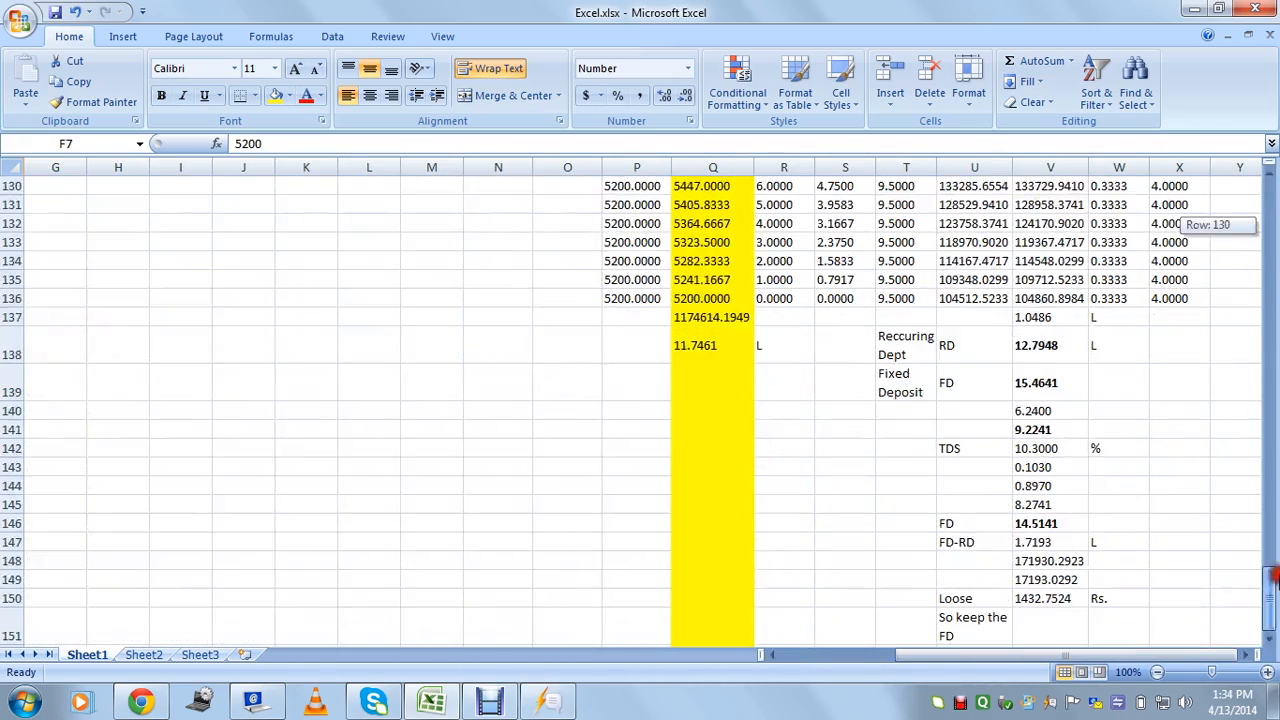
click(960, 542)
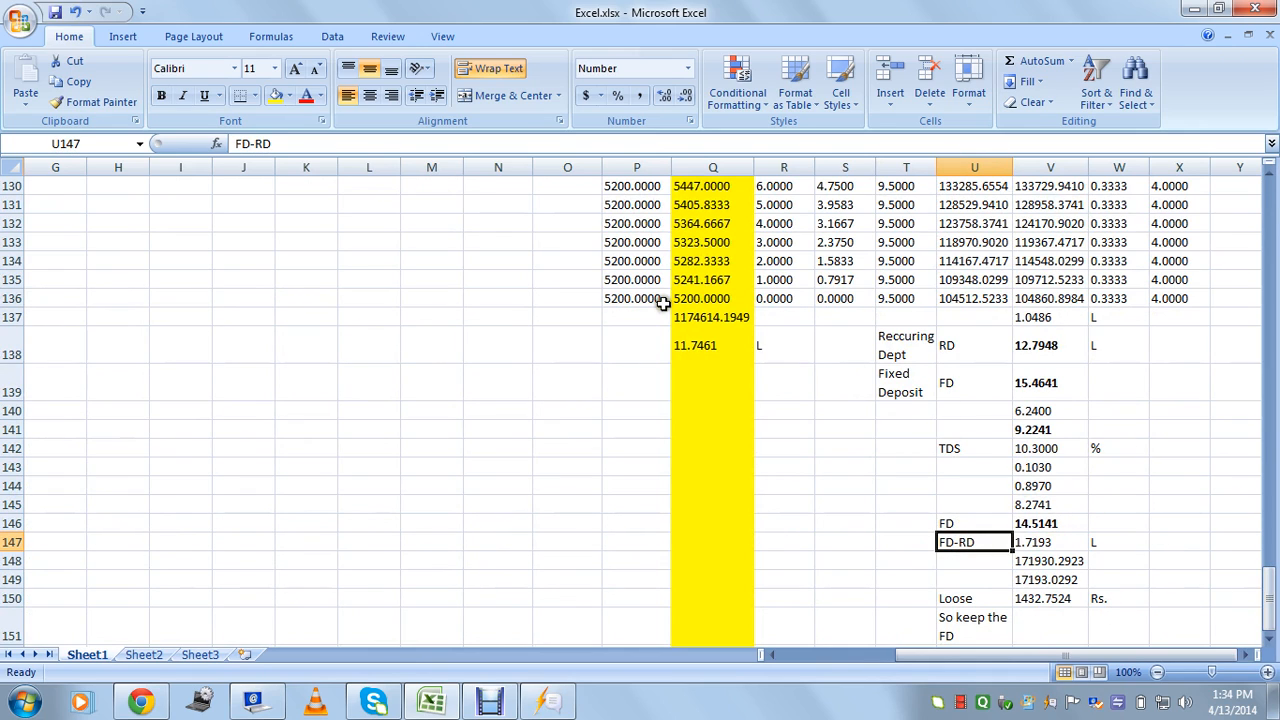
click(616, 296)
scroll(655, 298, up, 2)
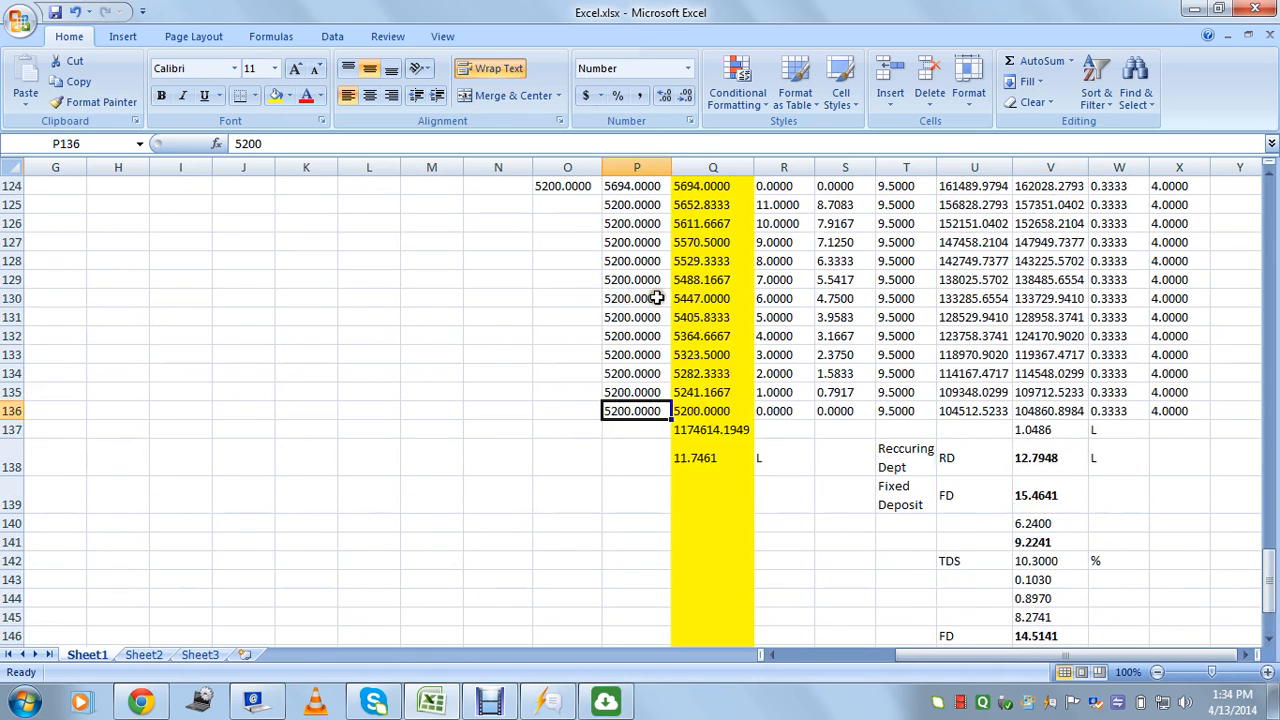
click(646, 357)
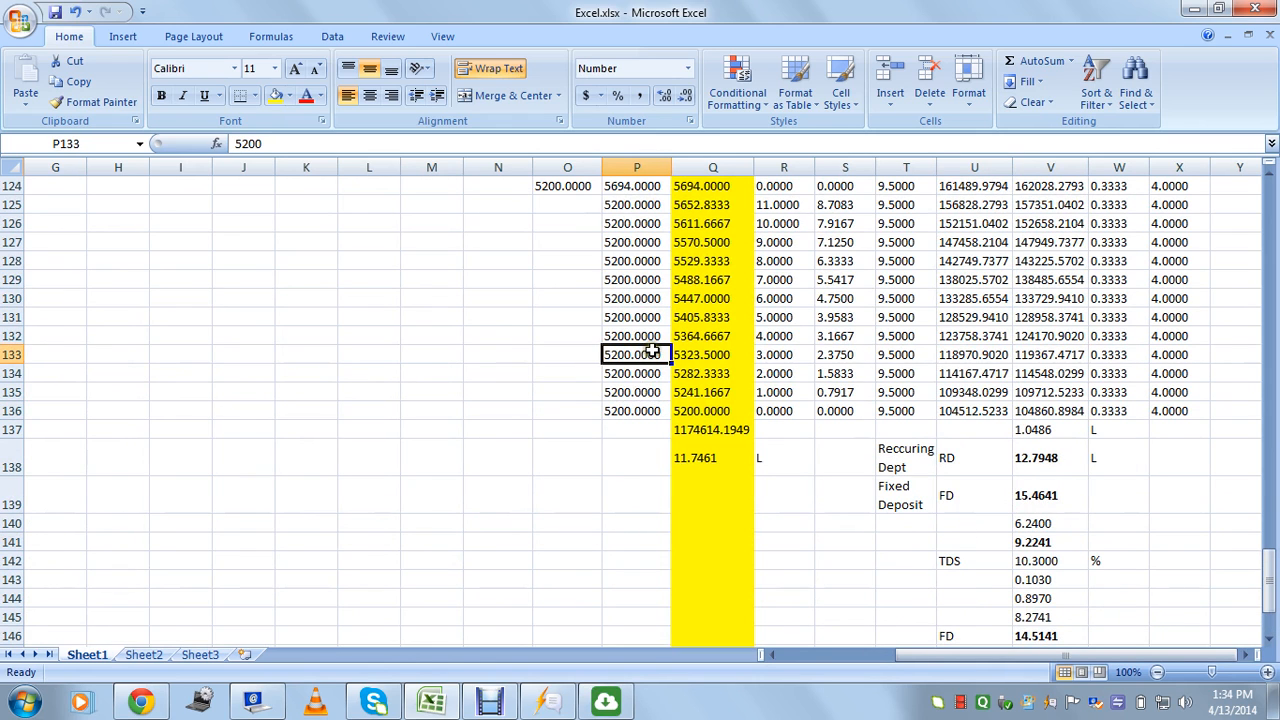
click(968, 495)
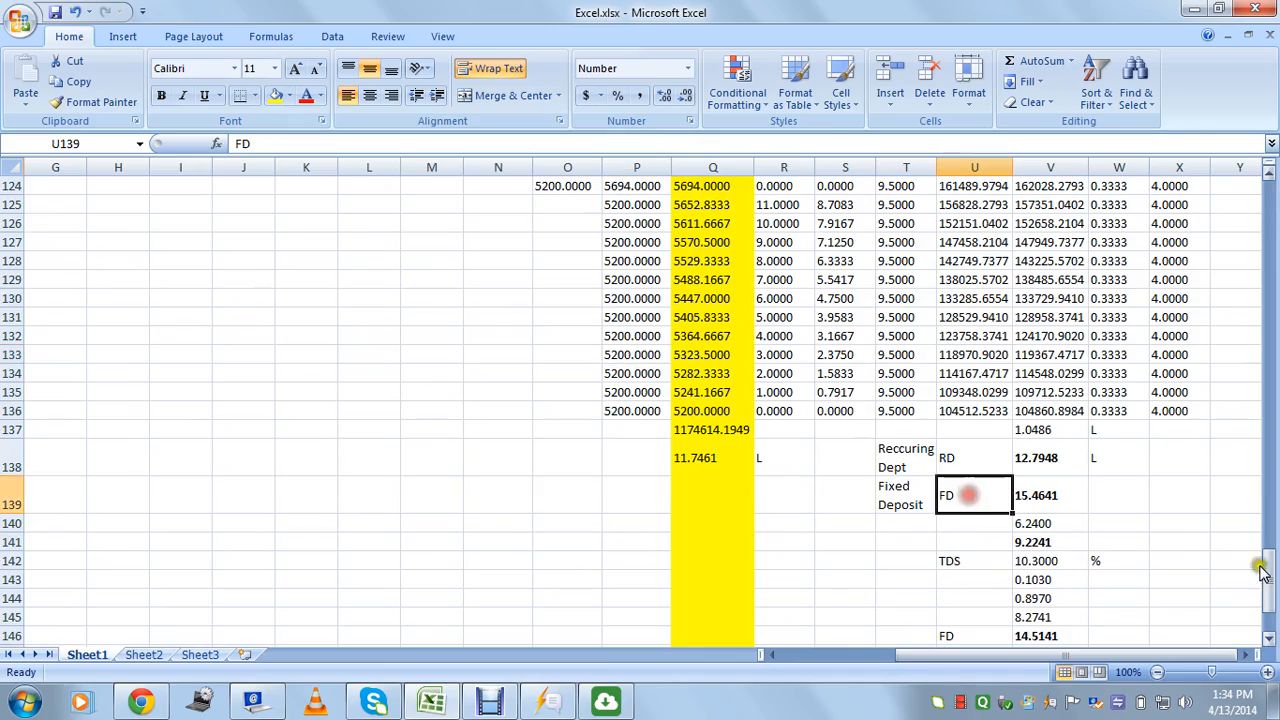
drag(1266, 570, 1268, 206)
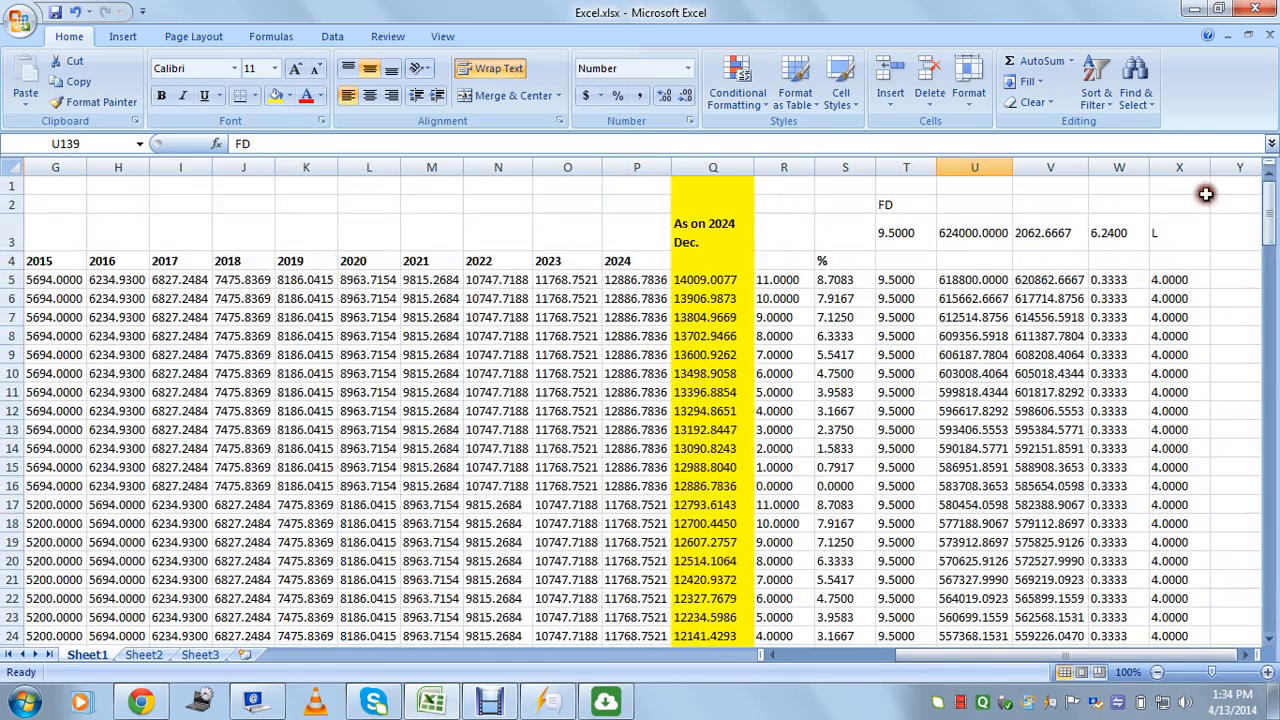
click(912, 206)
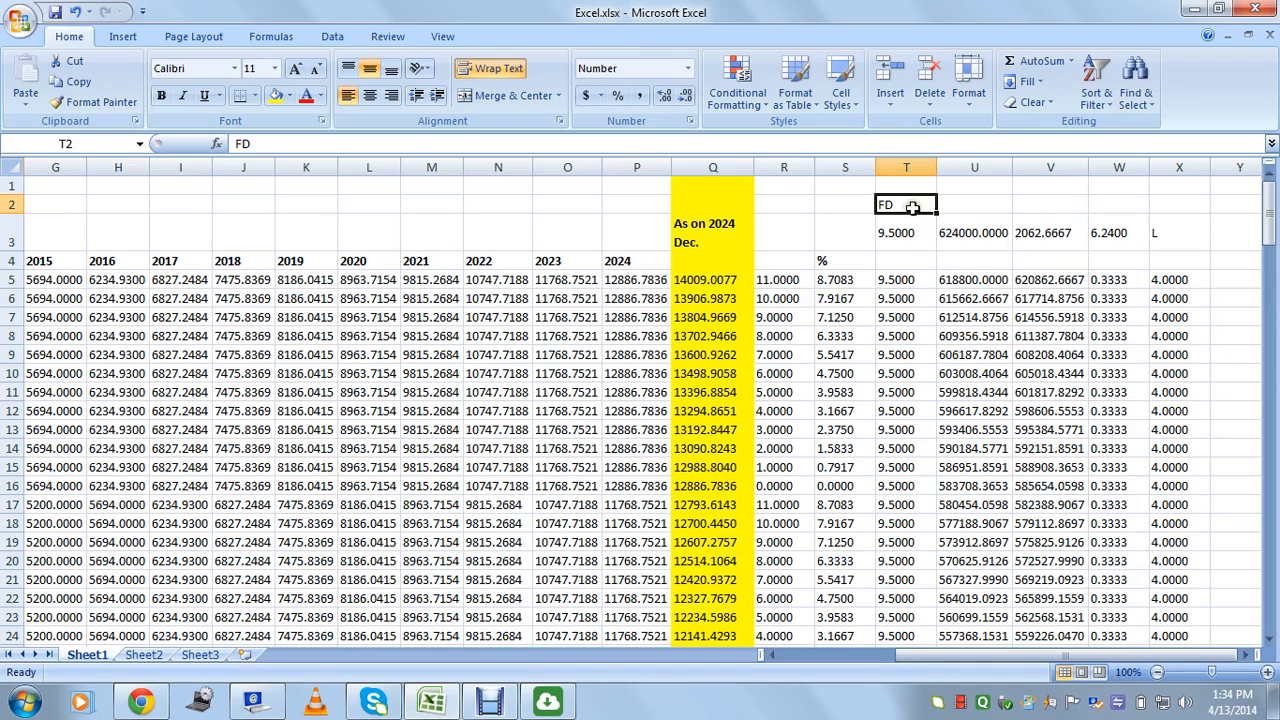
drag(1268, 206, 1268, 580)
click(972, 516)
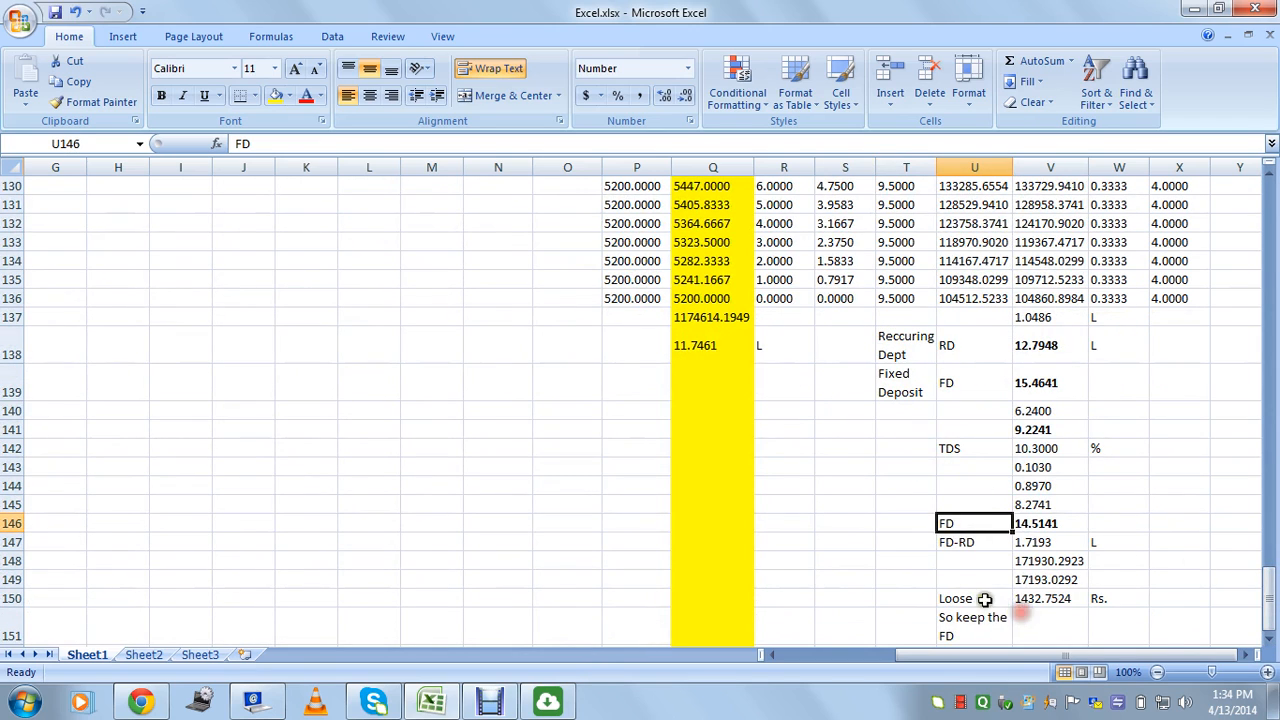
click(1000, 598)
click(1040, 598)
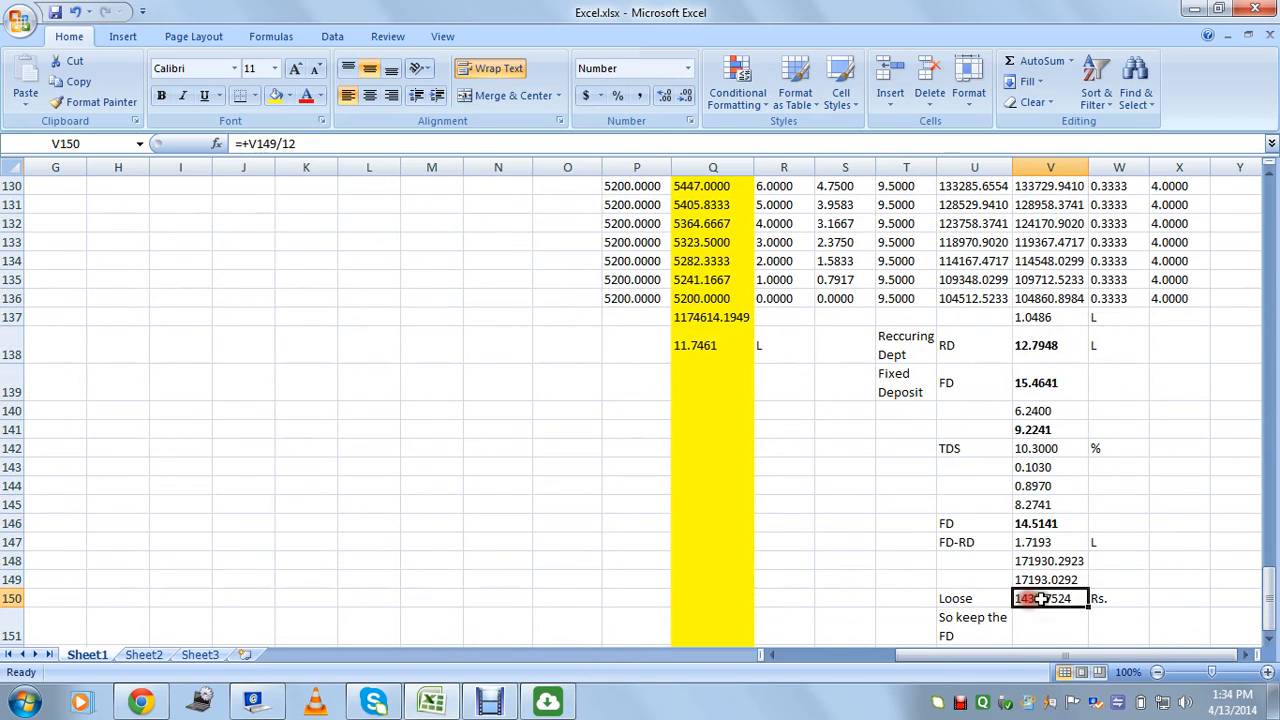
click(963, 545)
click(1070, 543)
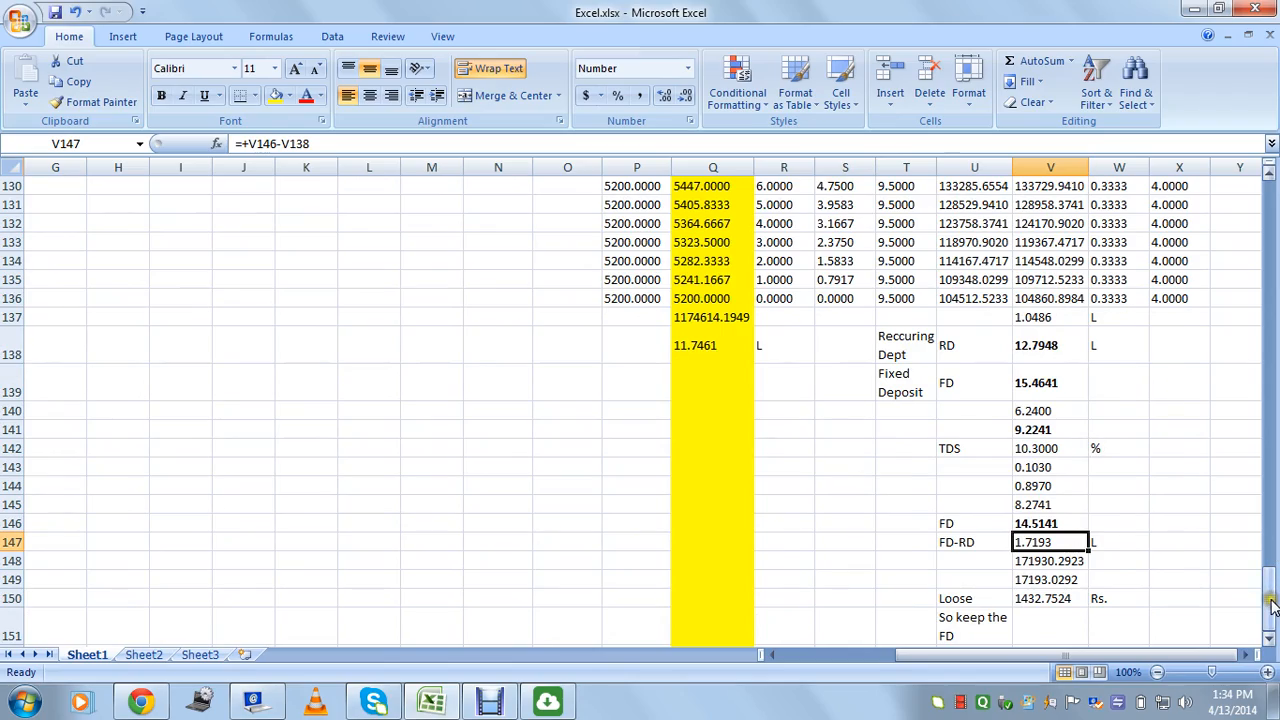
drag(1272, 605, 1270, 185)
drag(1135, 657, 965, 657)
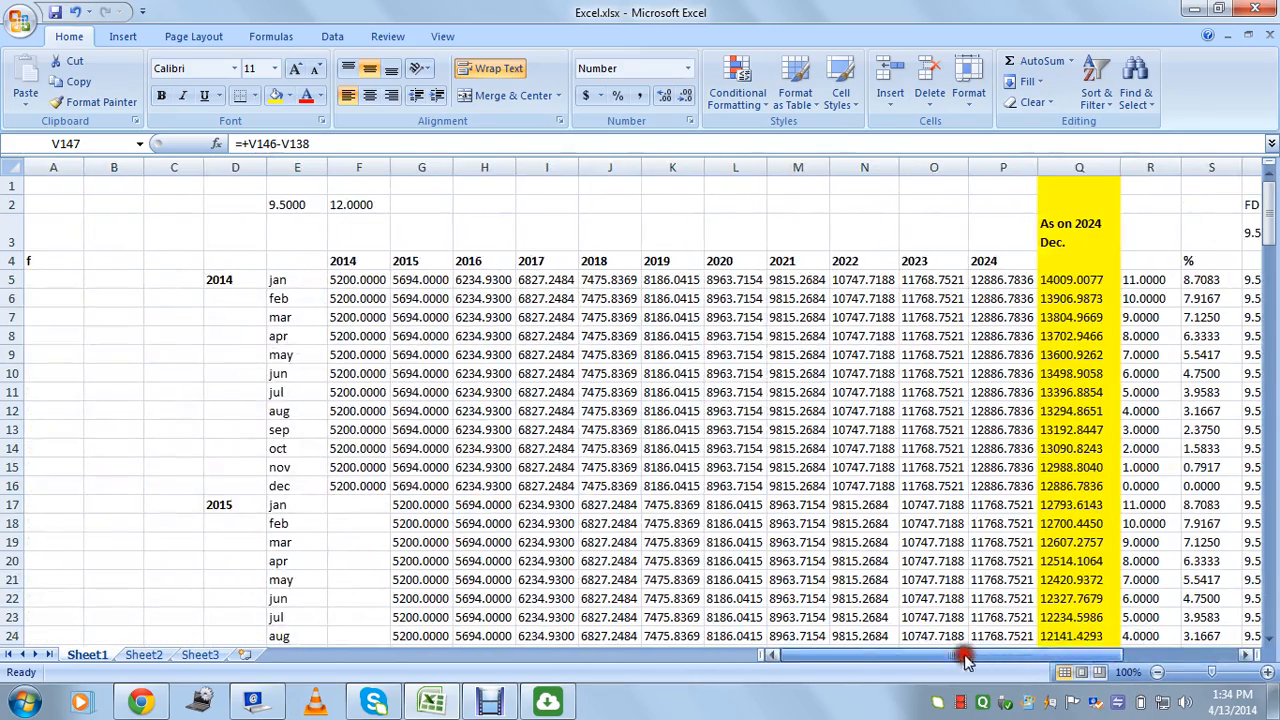
scroll(648, 432, down, 8)
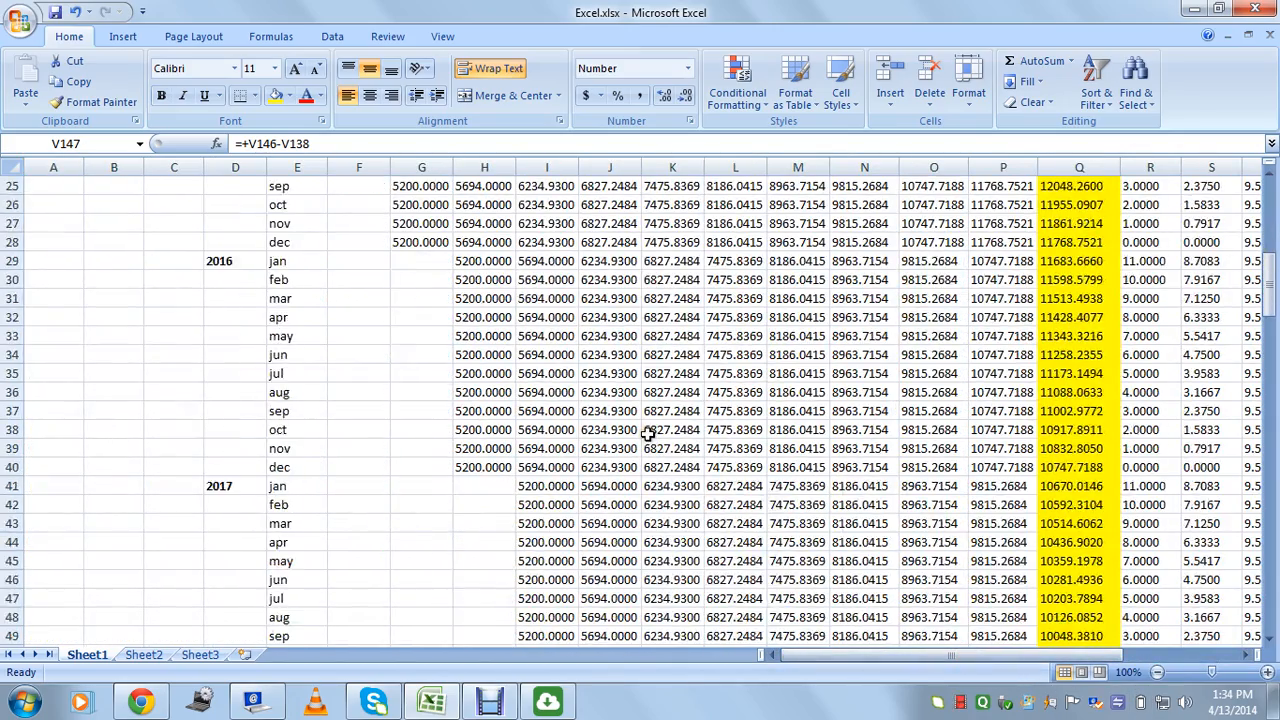
scroll(737, 480, down, 7)
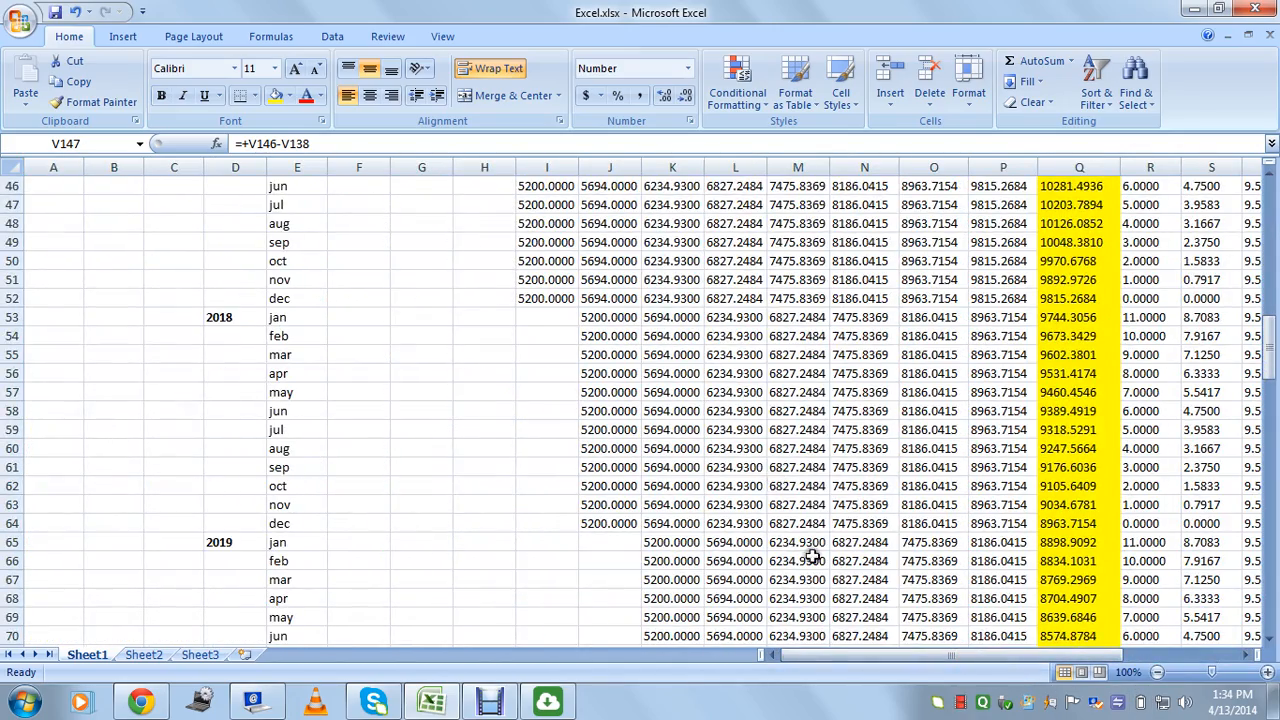
mouse_move(822, 655)
mouse_down()
mouse_move(952, 668)
mouse_move(815, 657)
mouse_up()
drag(1270, 350, 1272, 200)
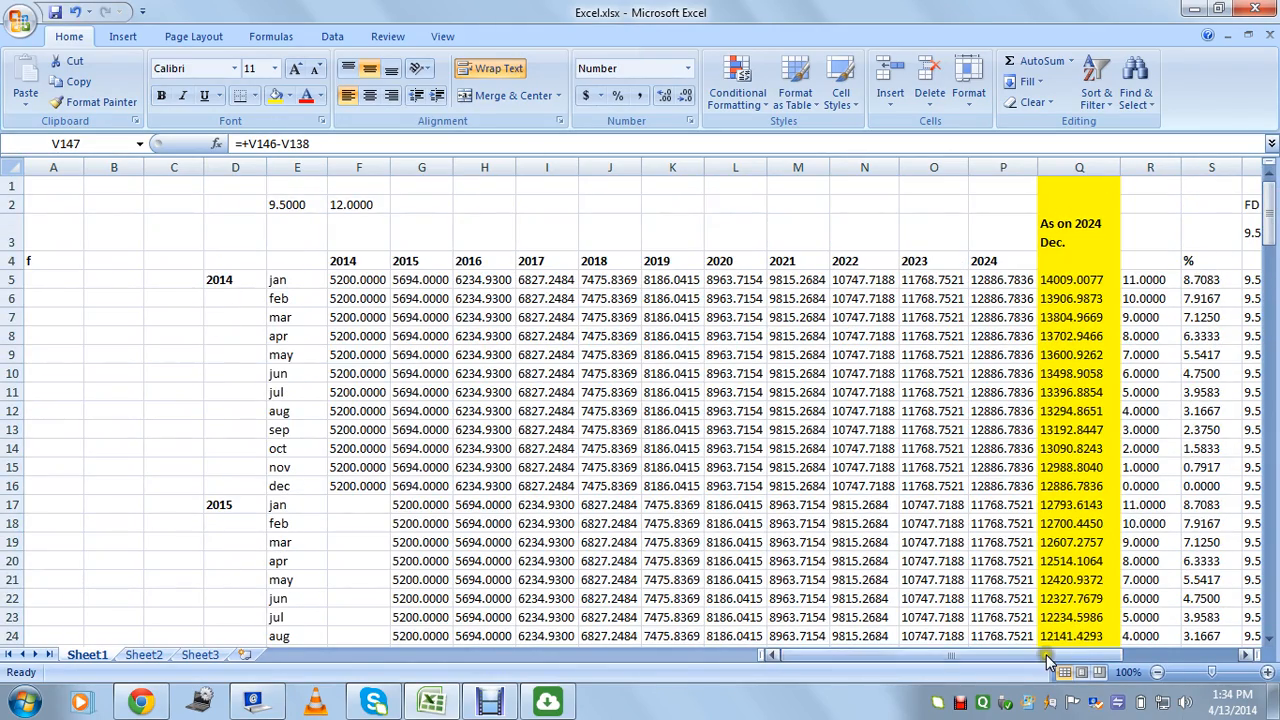
drag(1052, 660, 1020, 642)
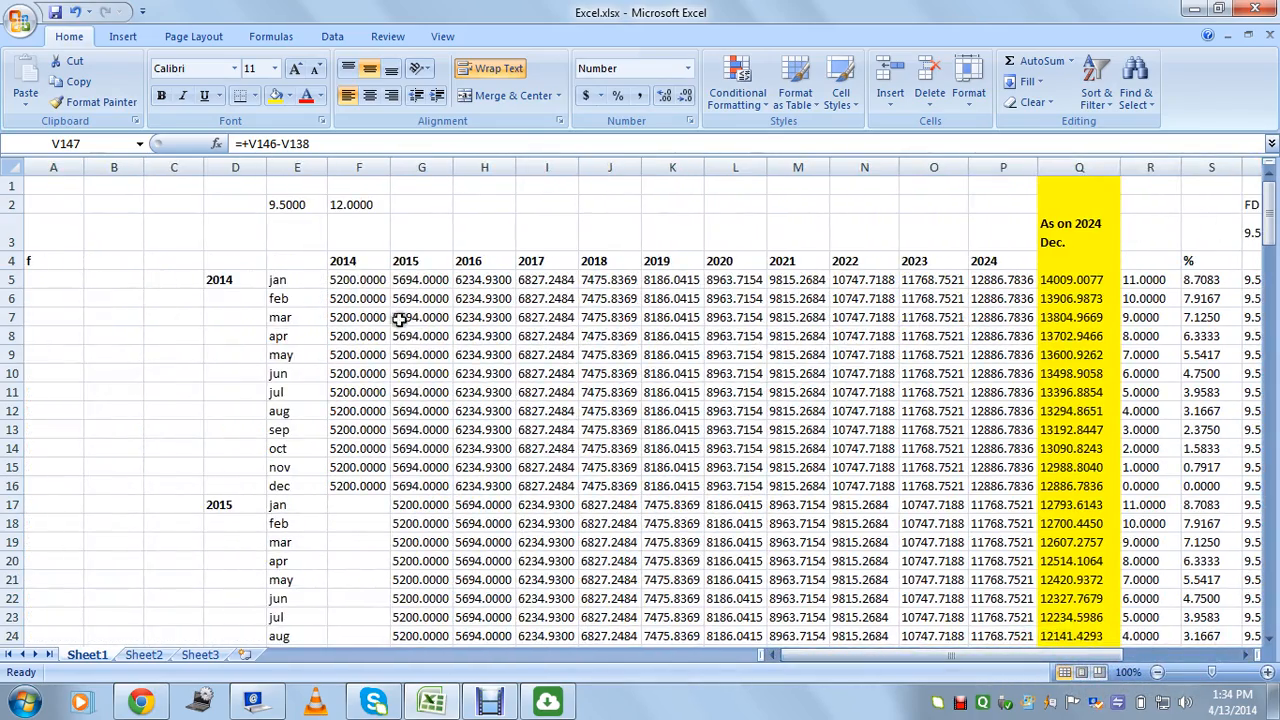
click(446, 355)
click(565, 410)
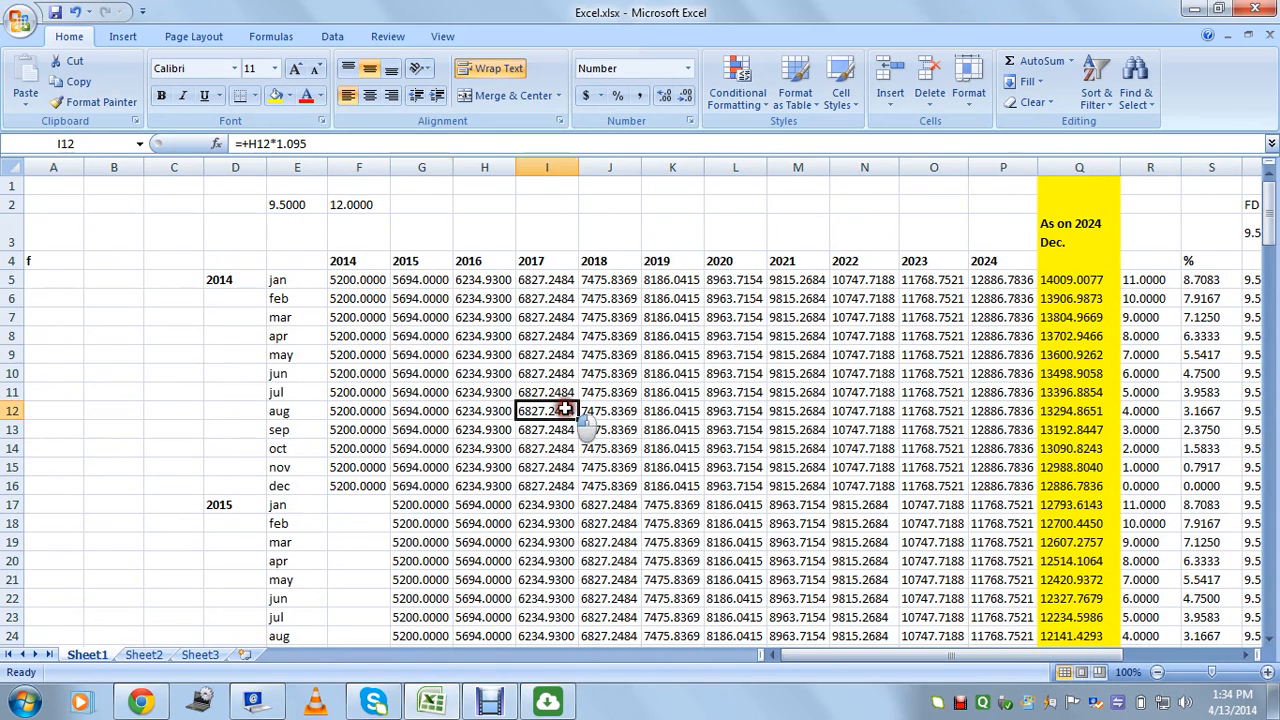
drag(372, 283, 445, 580)
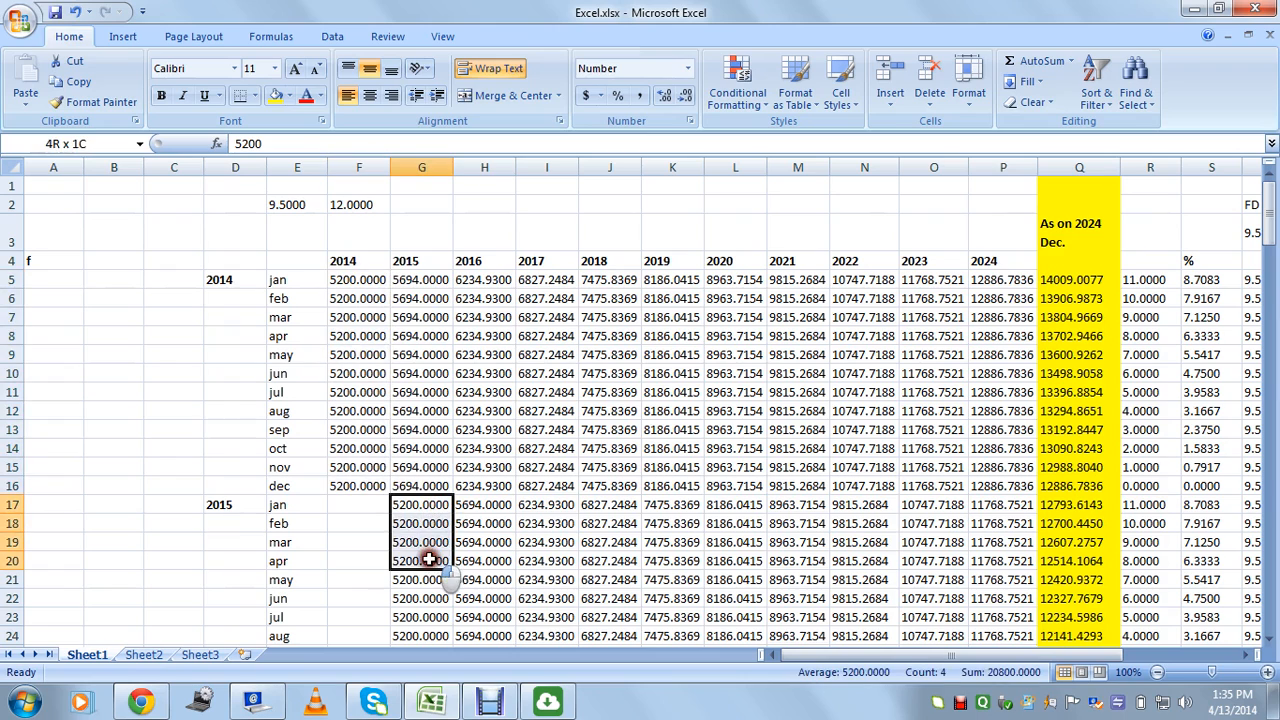
click(485, 561)
click(791, 408)
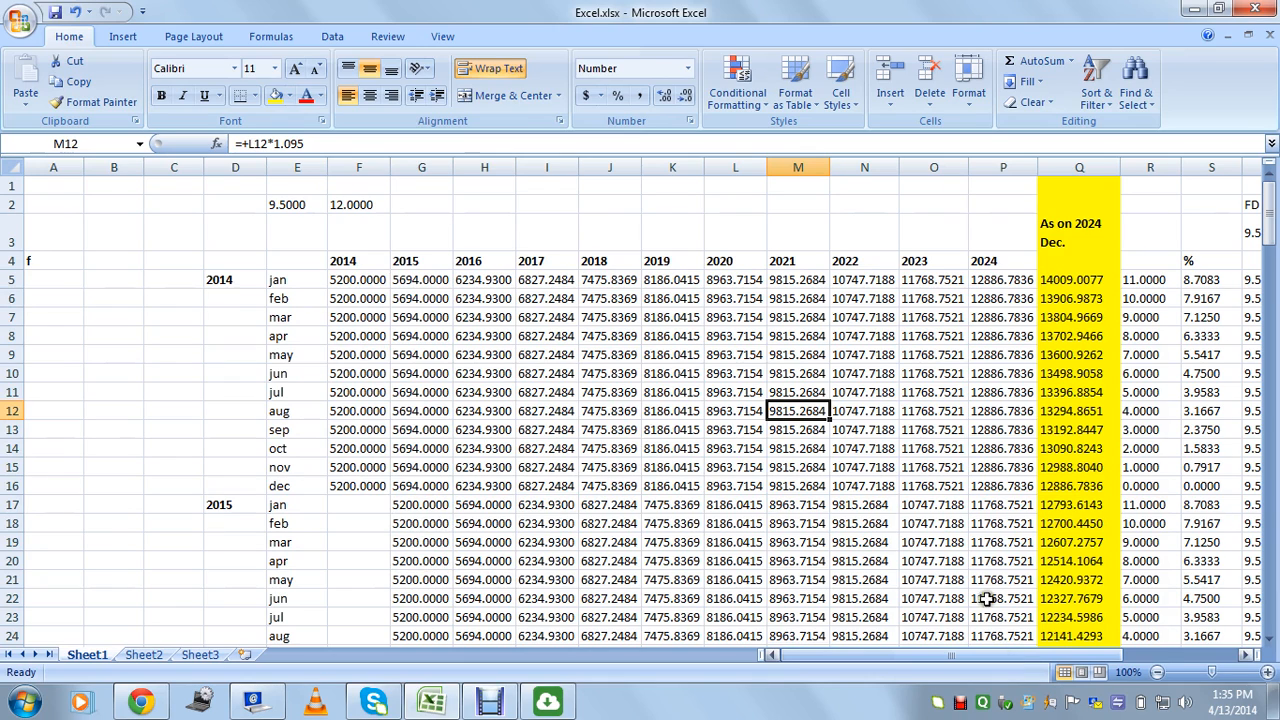
click(352, 391)
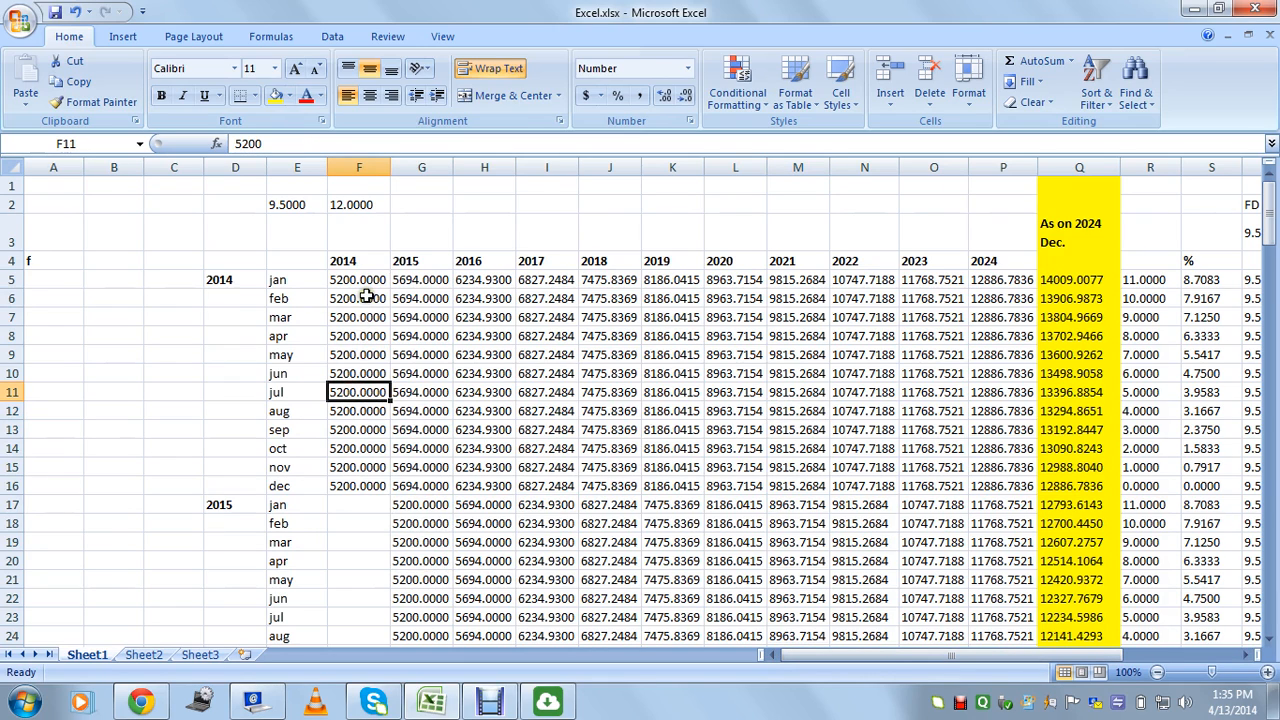
drag(363, 333, 366, 449)
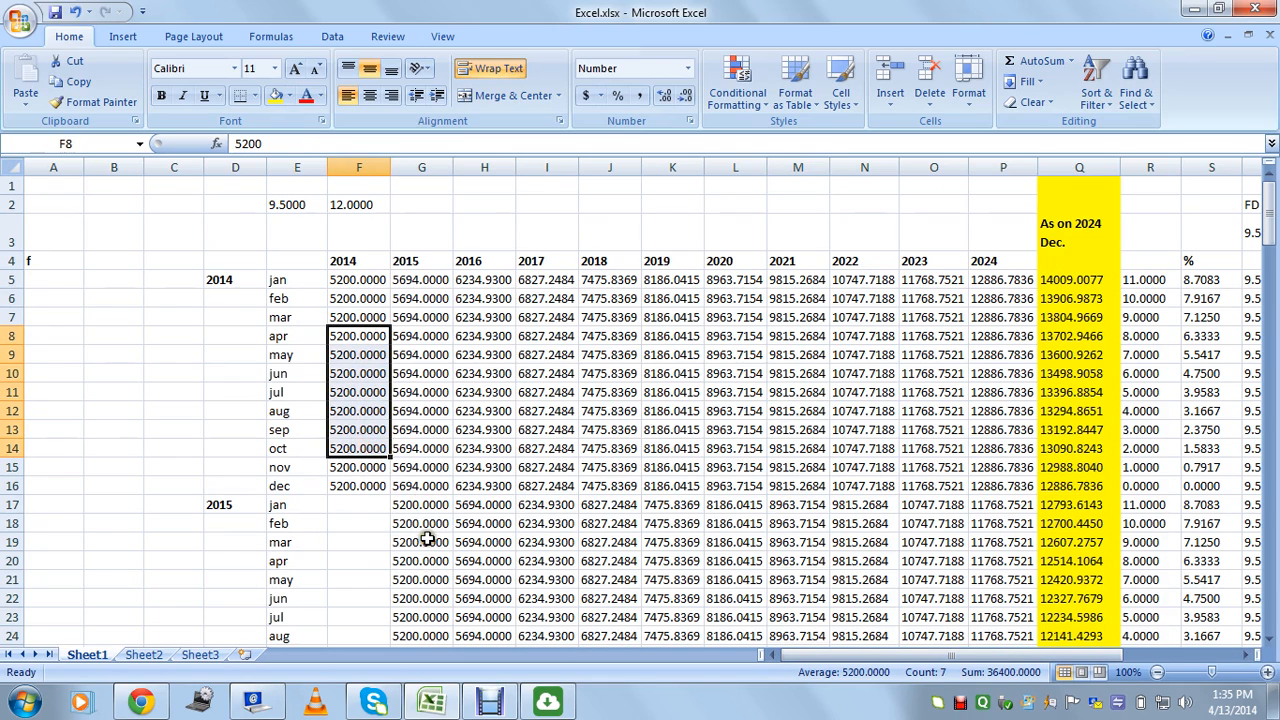
drag(425, 540, 430, 573)
drag(368, 378, 690, 395)
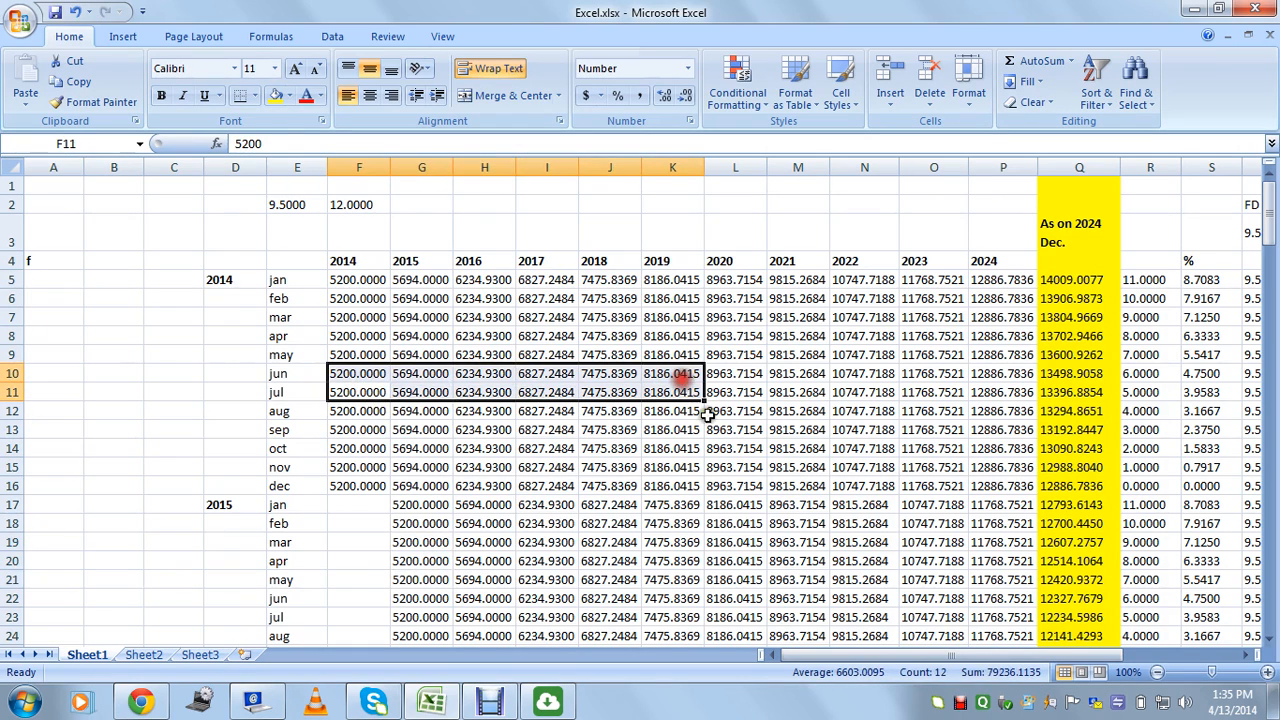
click(740, 447)
click(276, 206)
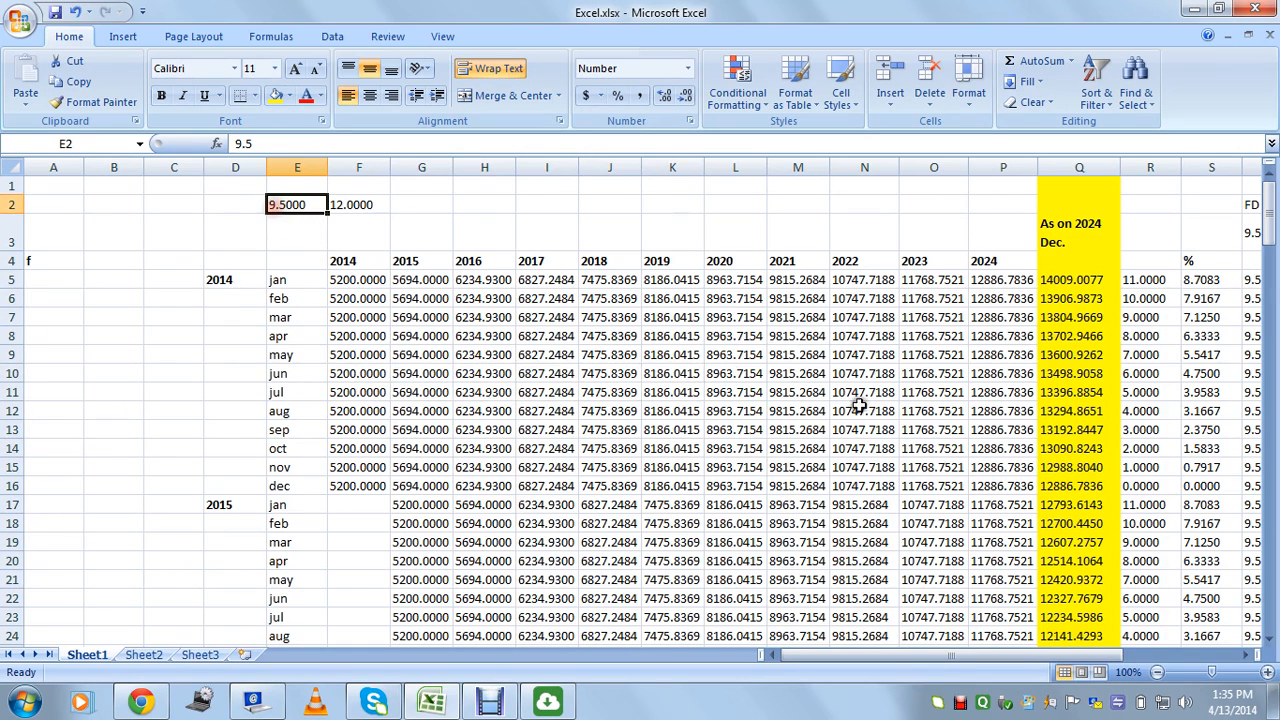
drag(929, 660, 985, 662)
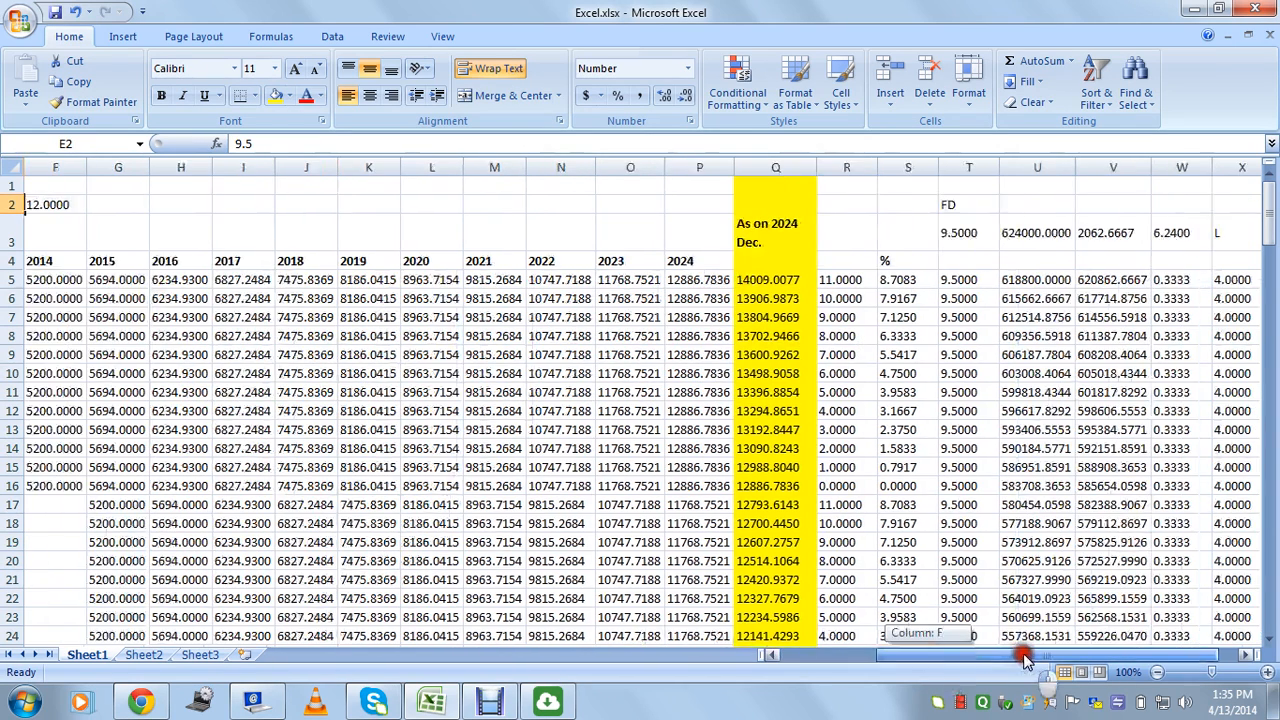
click(1048, 281)
click(1038, 374)
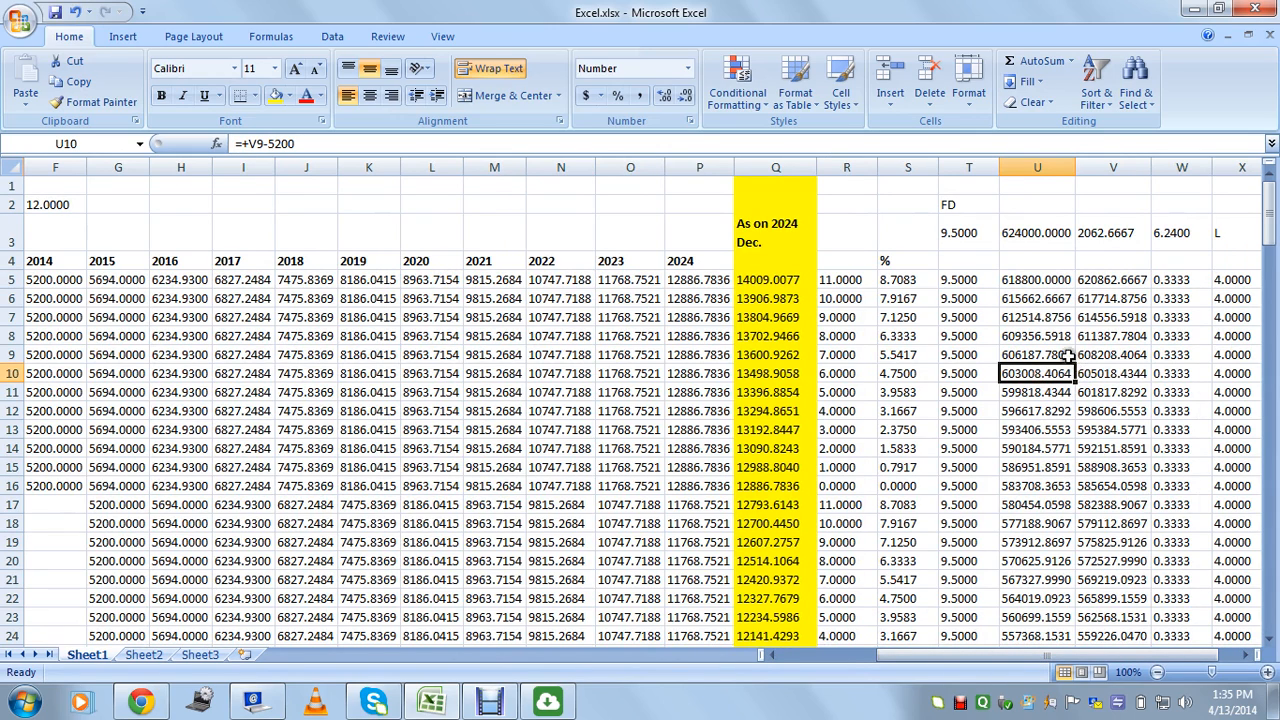
click(1062, 355)
drag(1030, 658, 1068, 662)
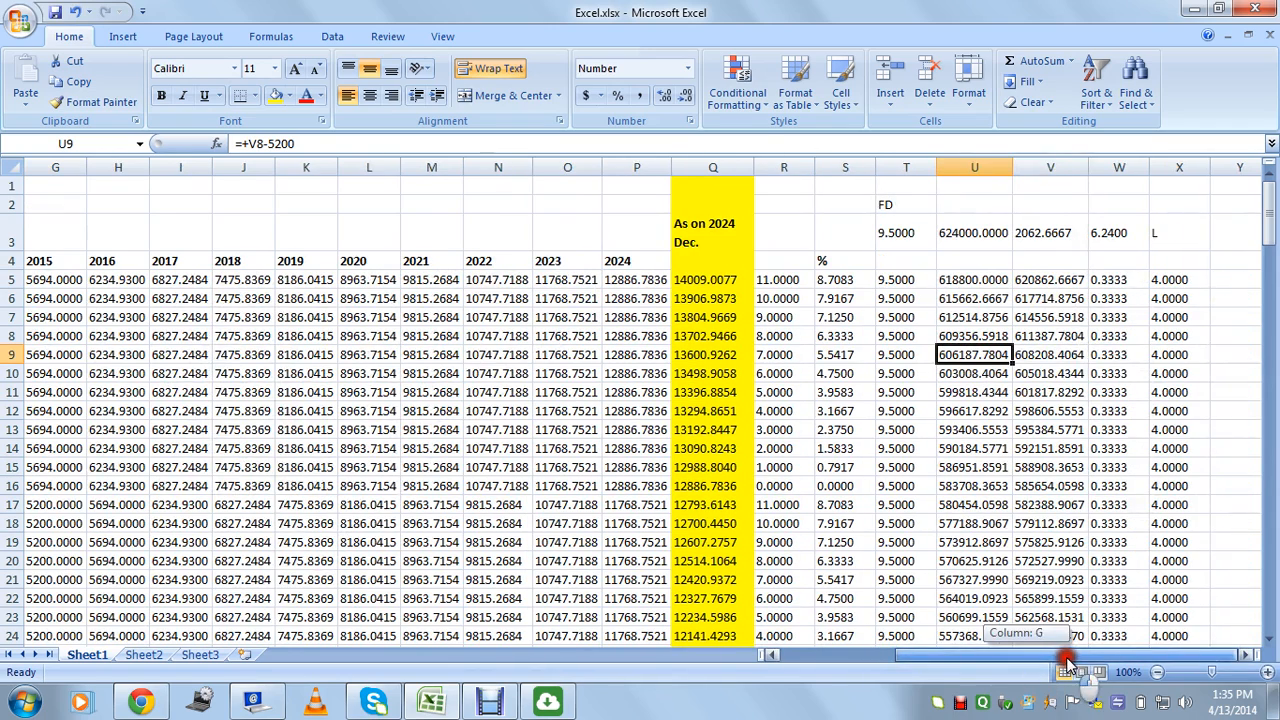
click(1177, 393)
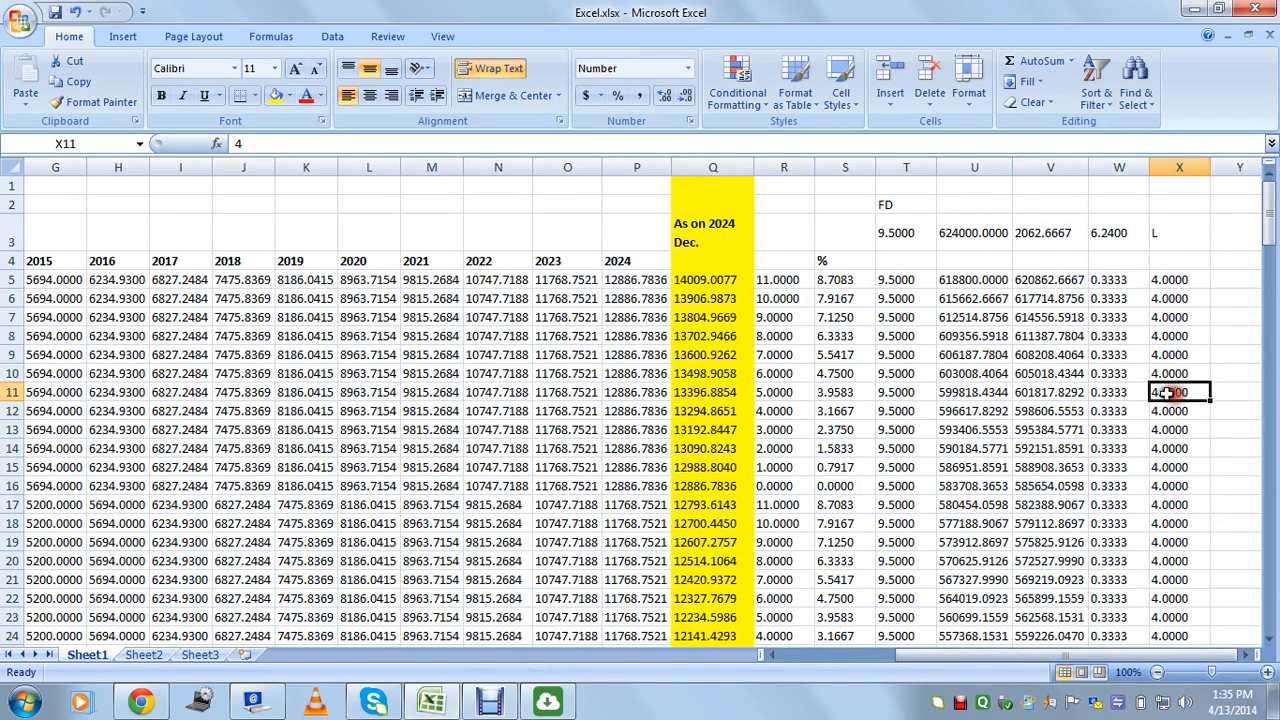
drag(1052, 340, 1068, 542)
click(1007, 597)
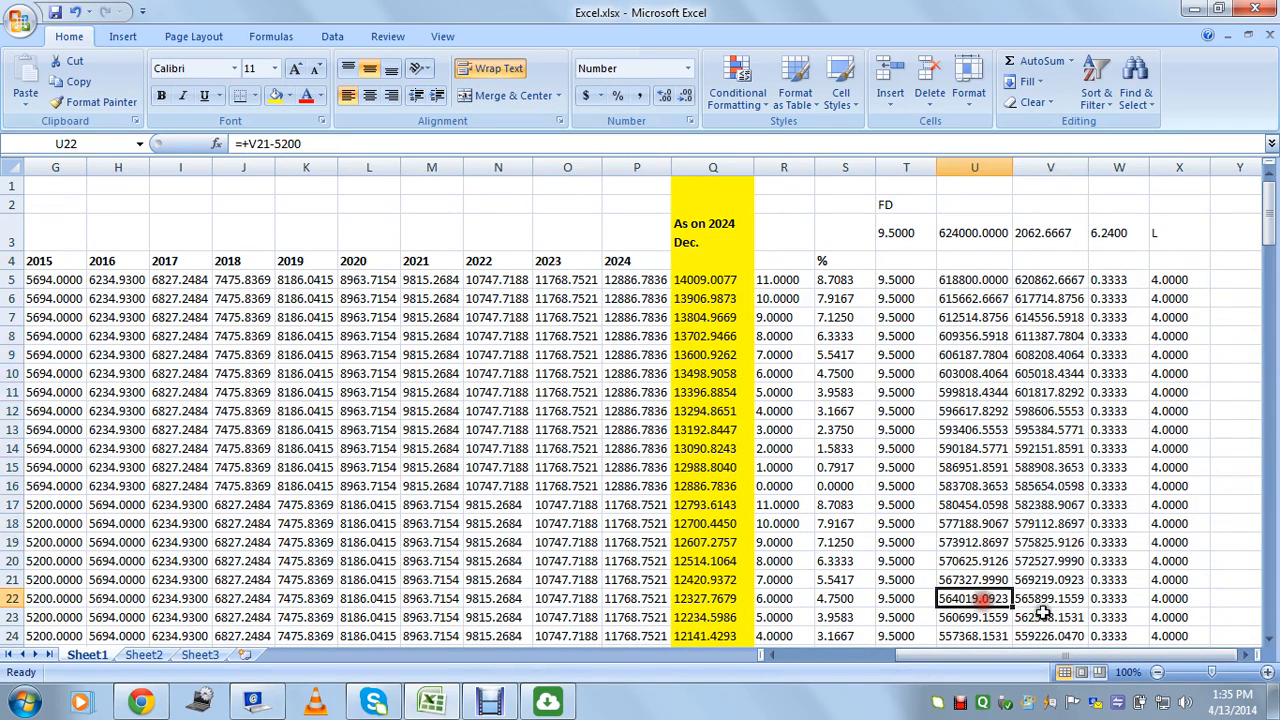
click(1055, 618)
scroll(1003, 412, down, 9)
scroll(1003, 423, down, 15)
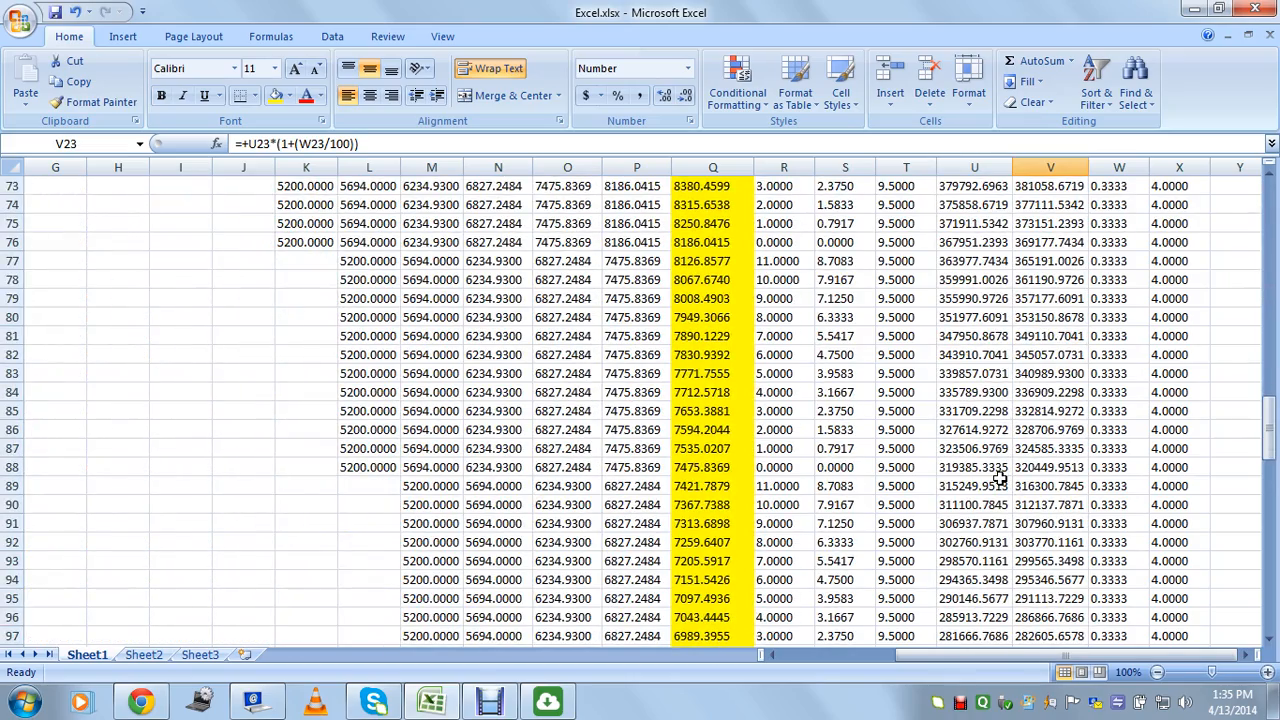
scroll(1000, 478, down, 2)
click(960, 547)
scroll(962, 468, down, 14)
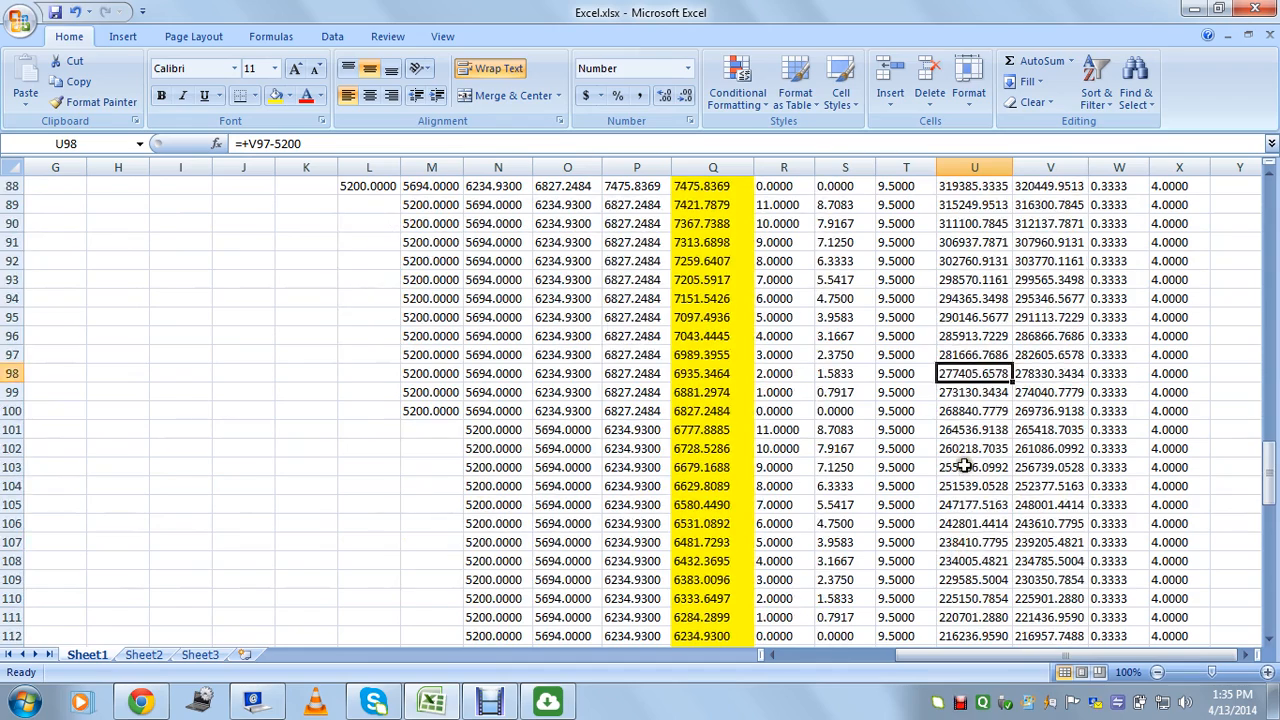
click(963, 468)
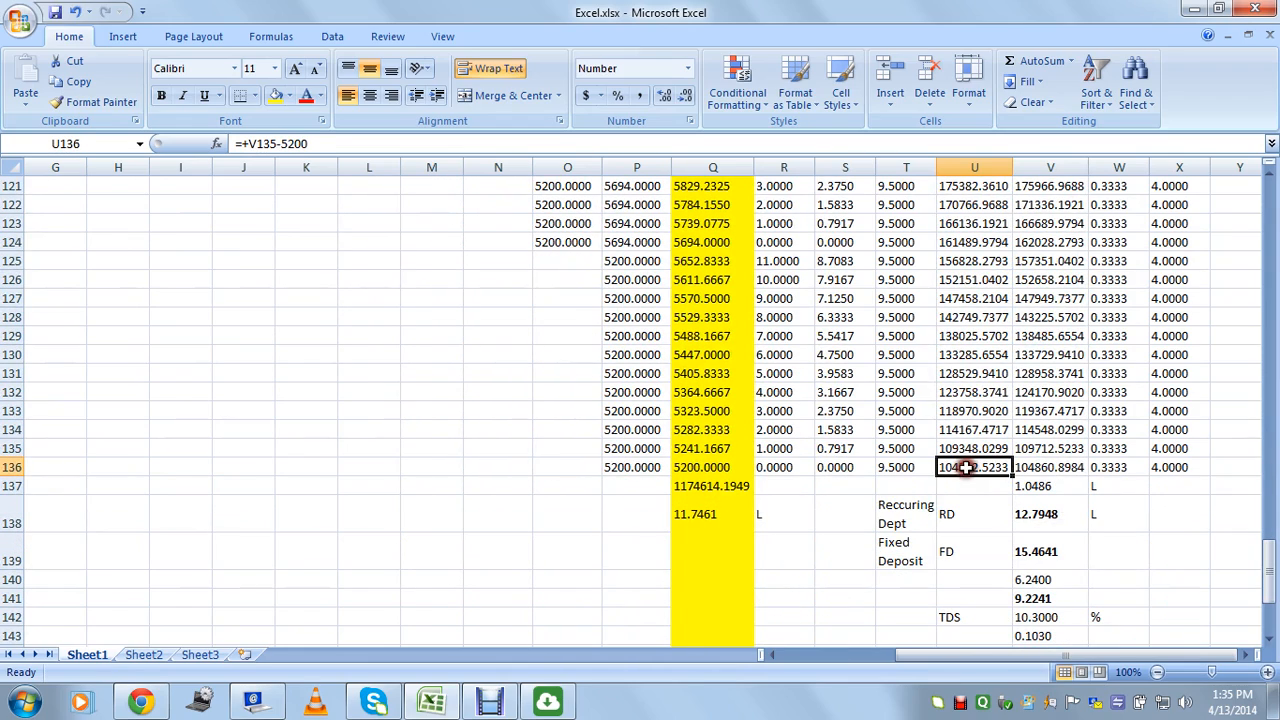
click(966, 392)
click(963, 316)
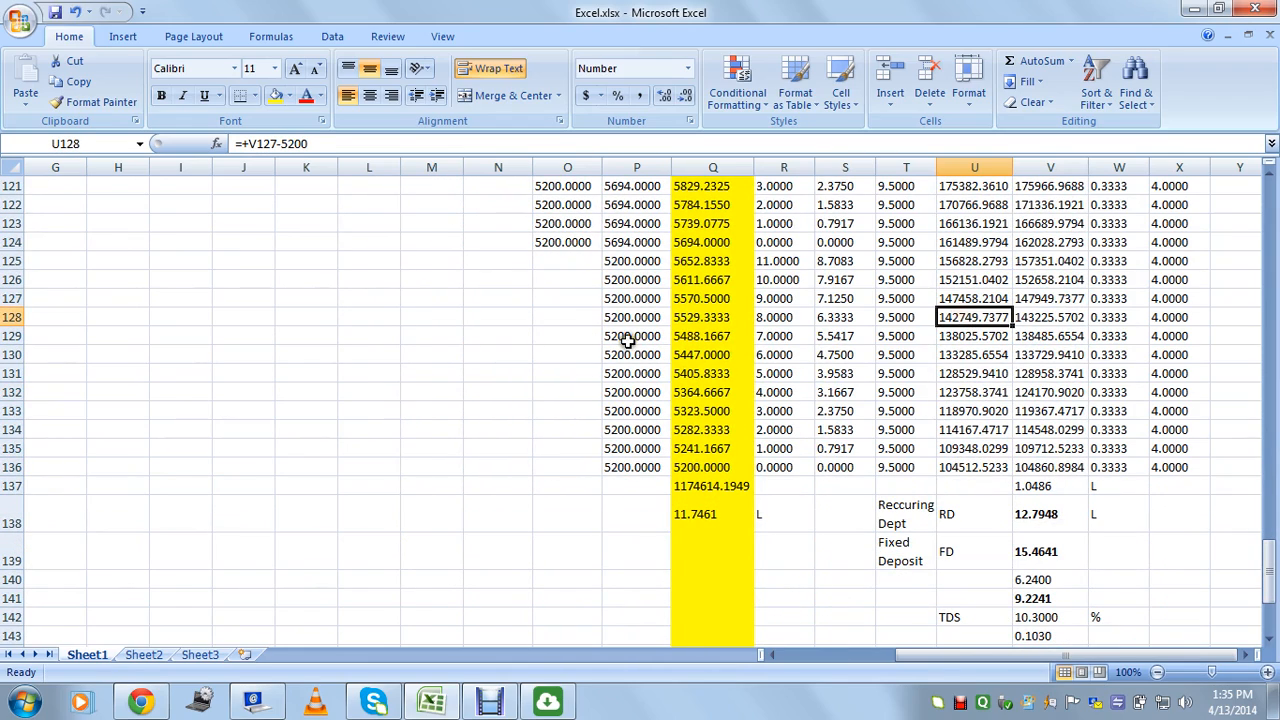
drag(632, 262, 634, 412)
scroll(634, 412, up, 1)
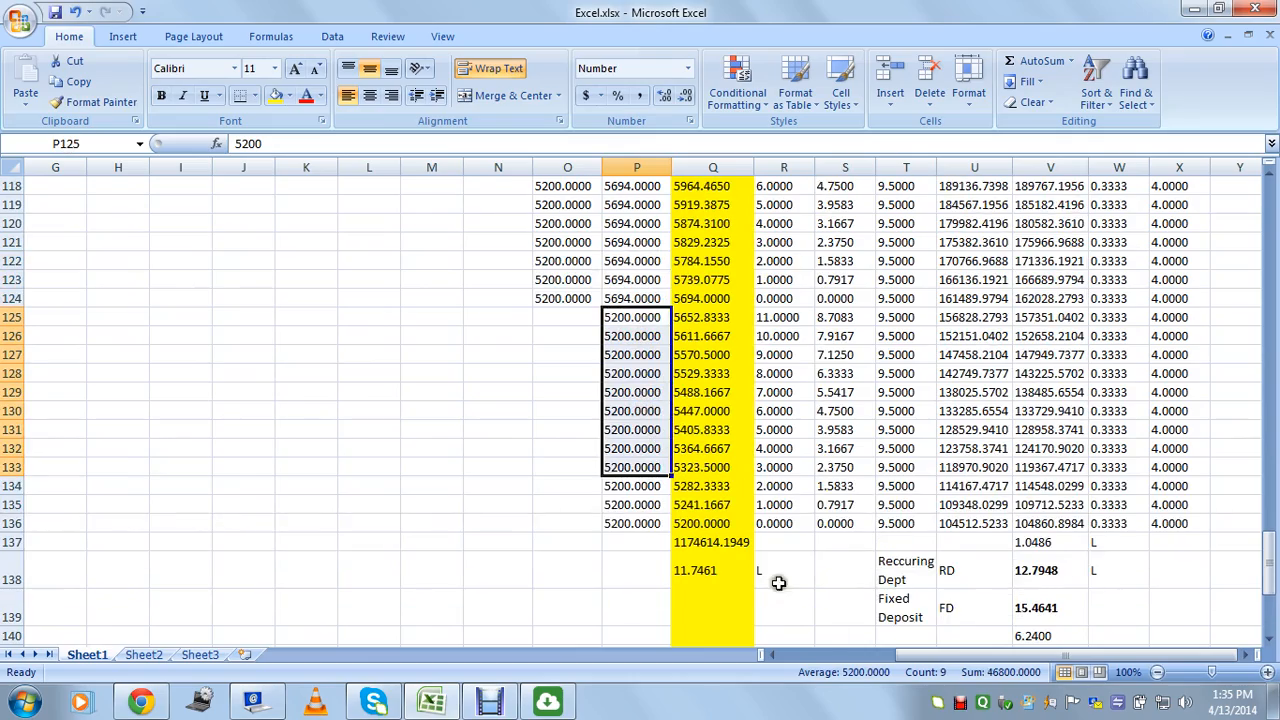
drag(927, 660, 811, 655)
drag(1268, 560, 1273, 200)
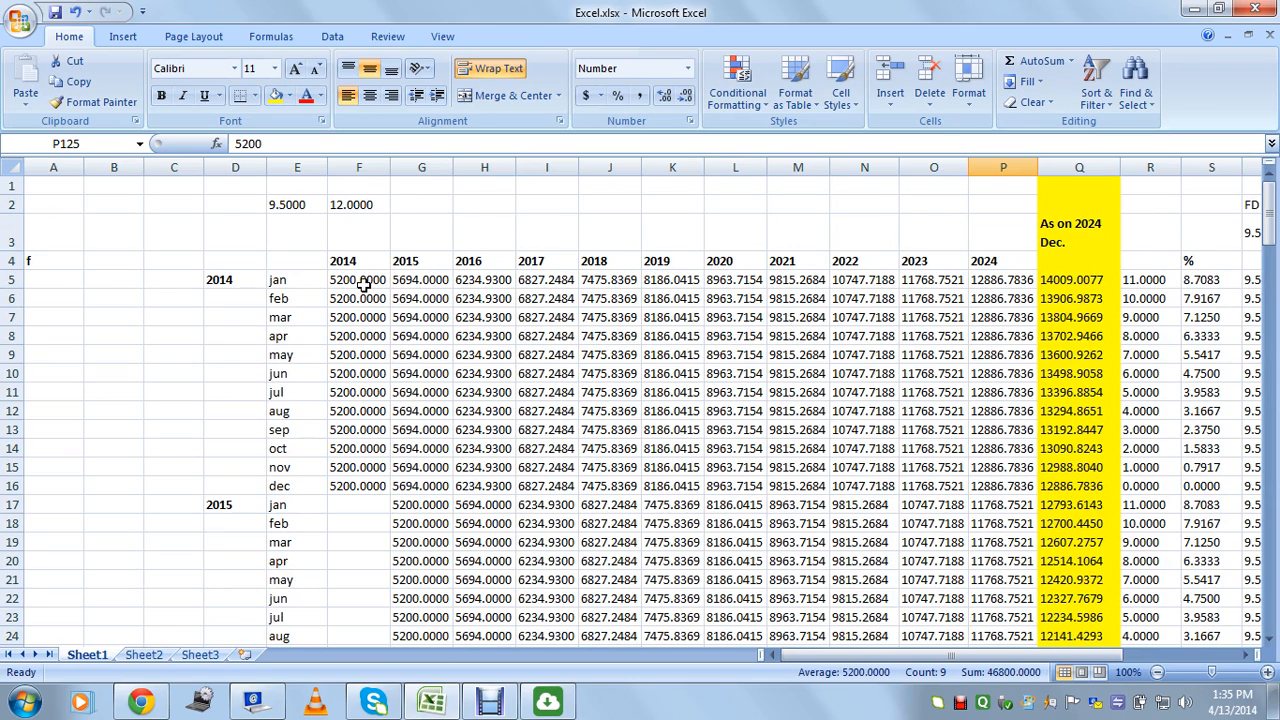
drag(360, 262, 988, 262)
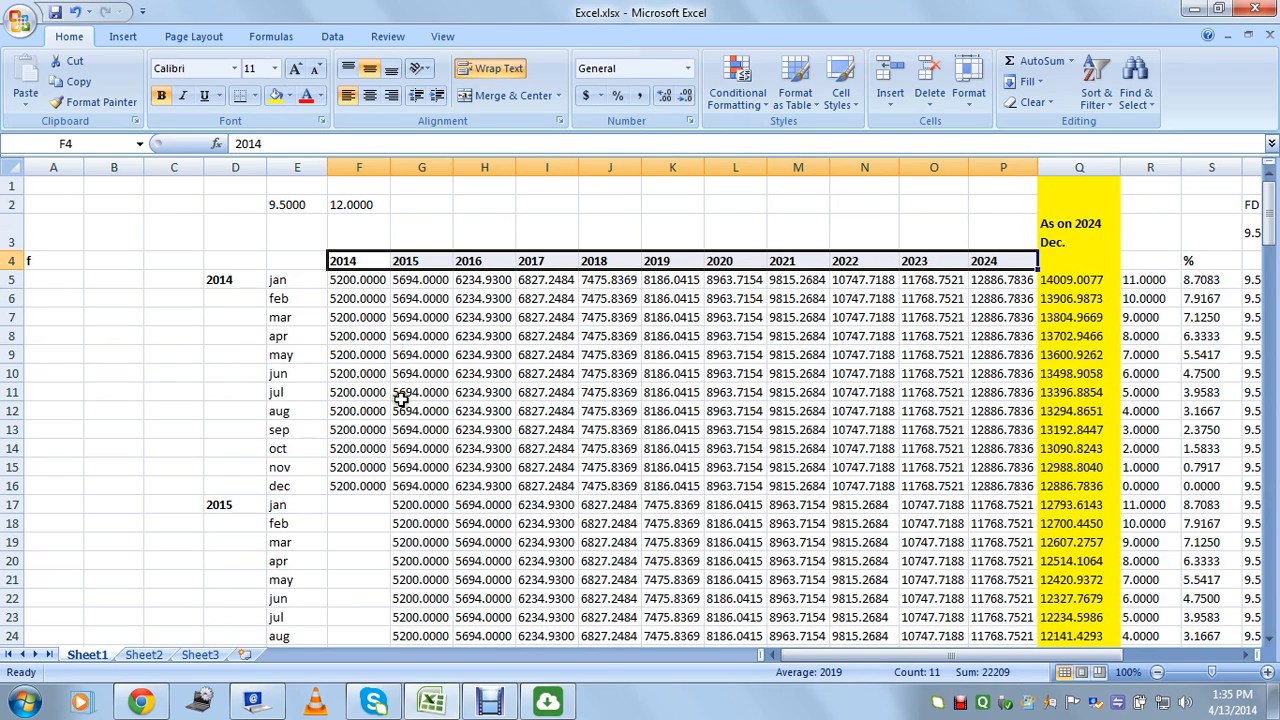
drag(980, 656, 1106, 688)
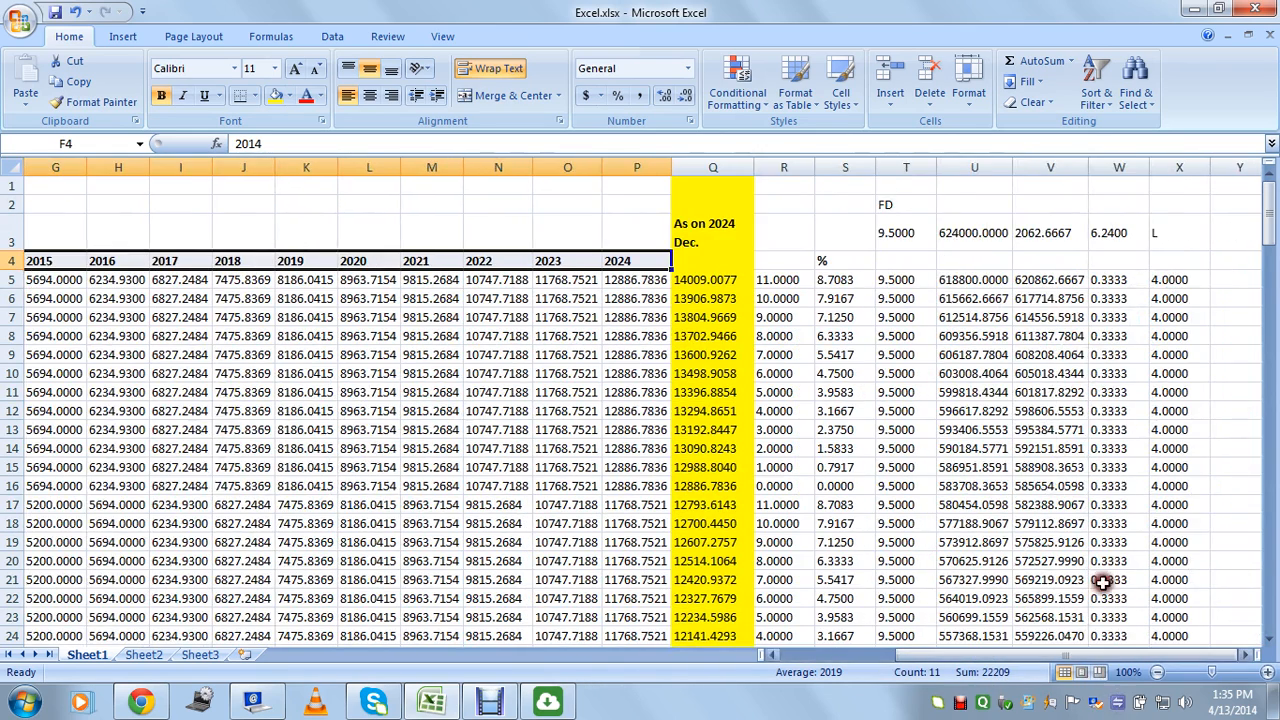
drag(975, 318, 986, 520)
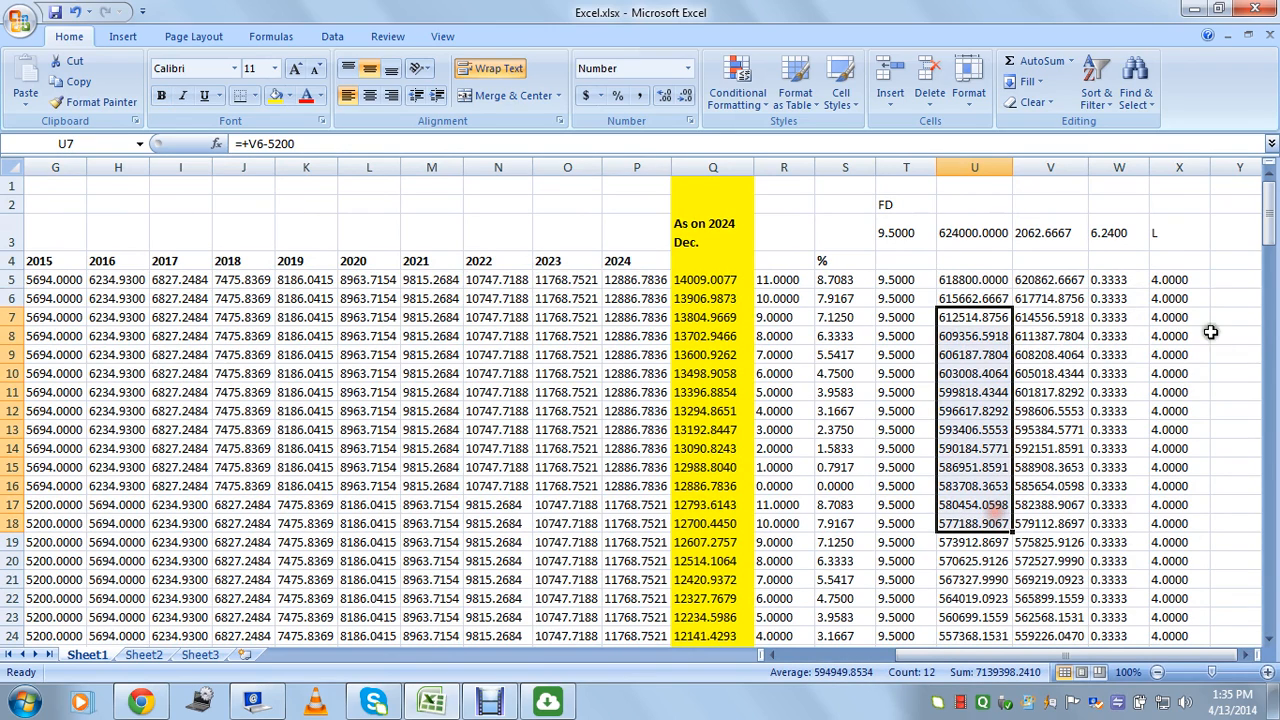
click(1129, 431)
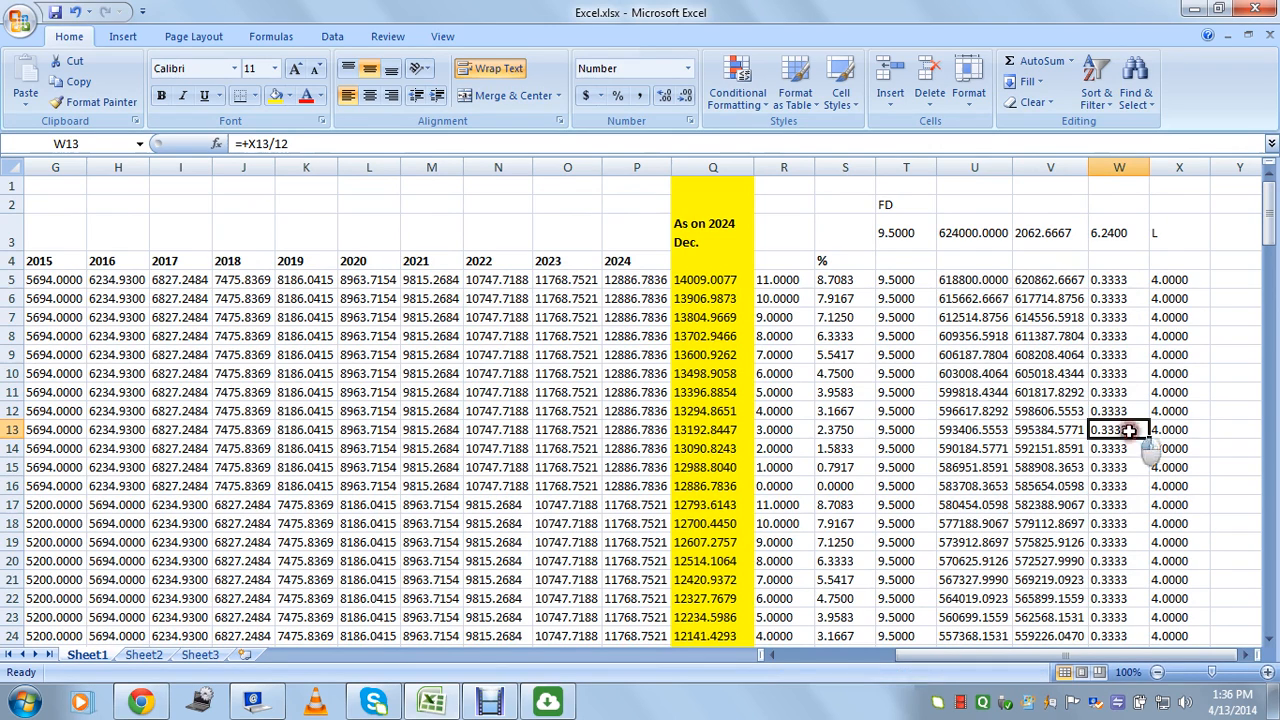
click(957, 432)
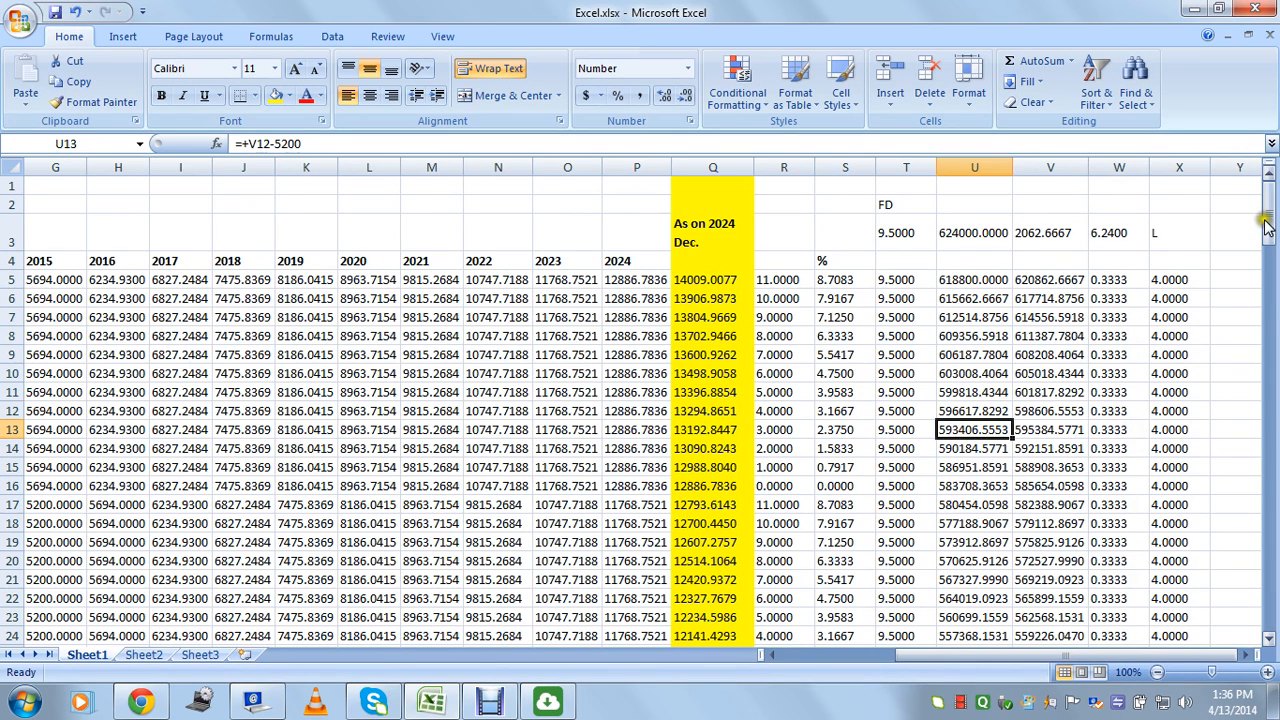
drag(978, 280, 975, 486)
drag(1270, 225, 1270, 485)
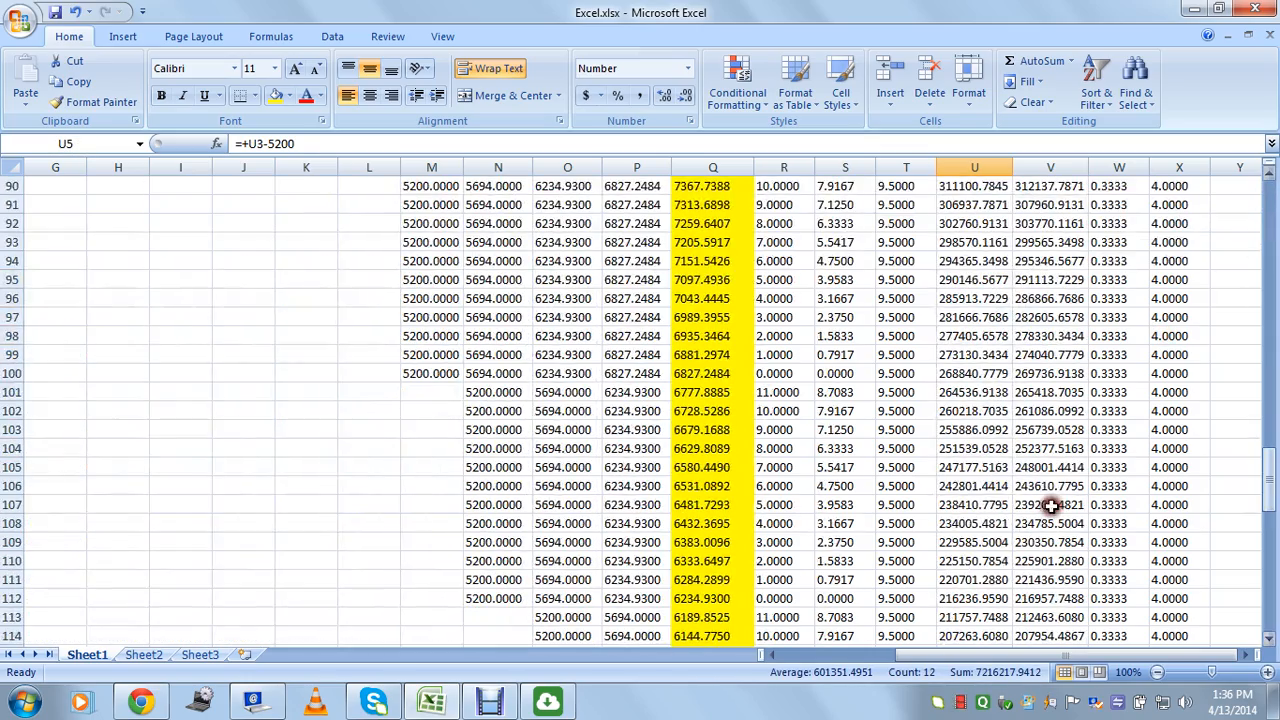
drag(985, 505, 979, 578)
drag(1115, 655, 970, 655)
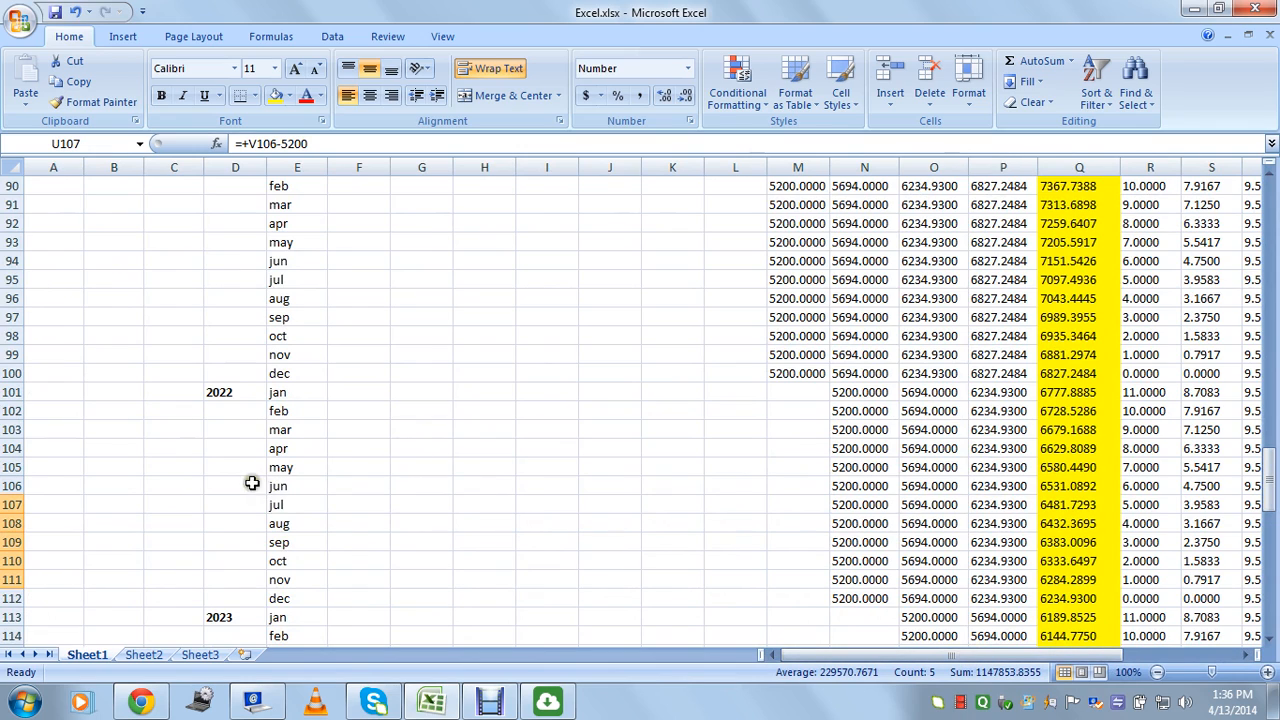
drag(815, 655, 935, 660)
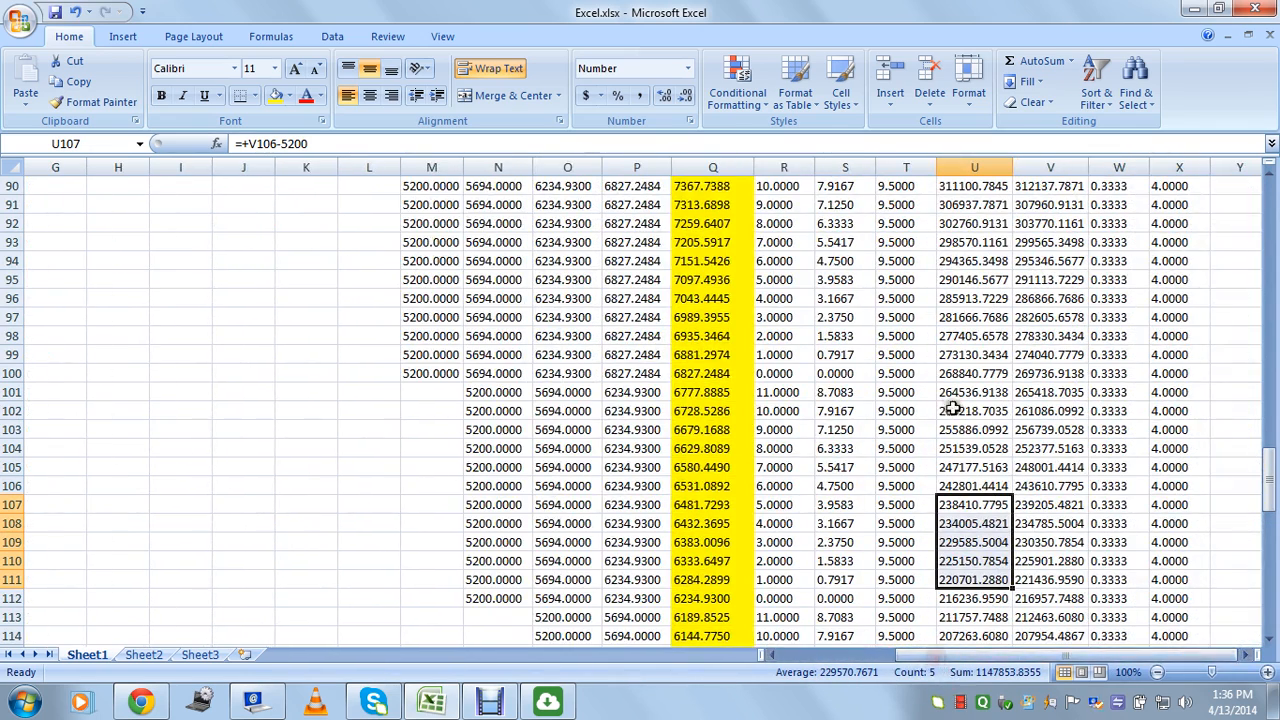
drag(966, 242, 993, 537)
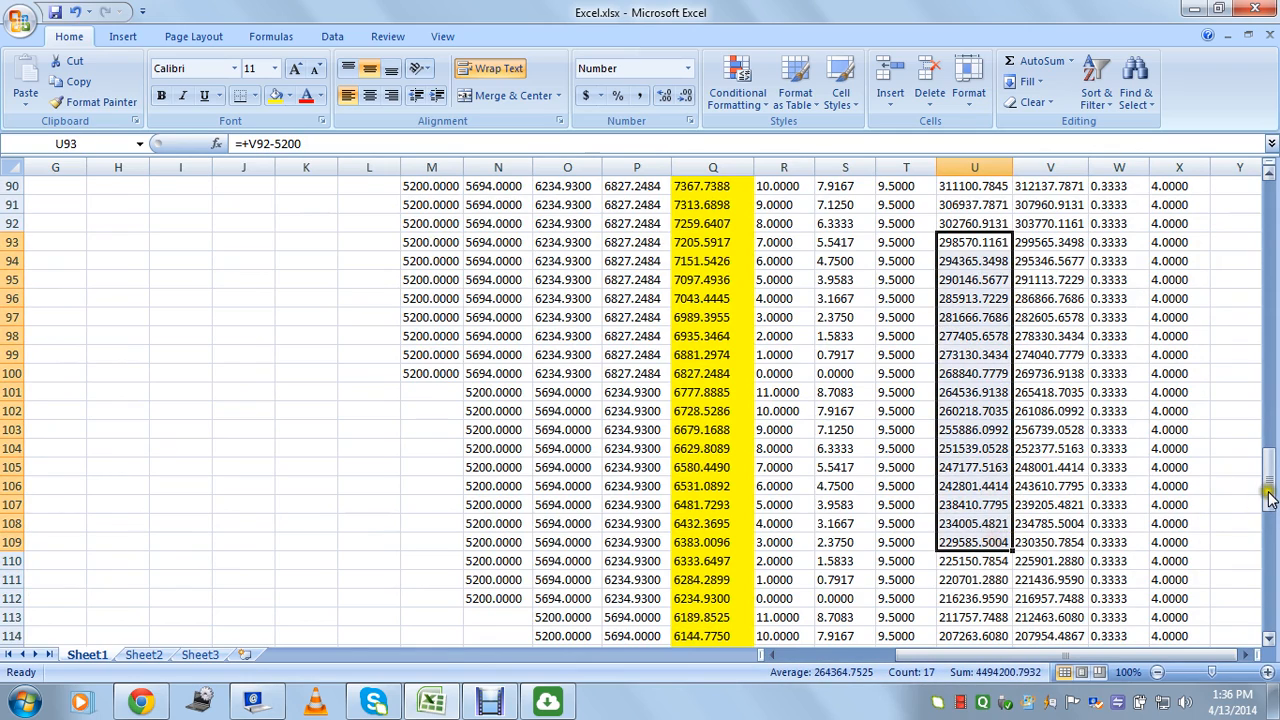
drag(1268, 478, 1270, 562)
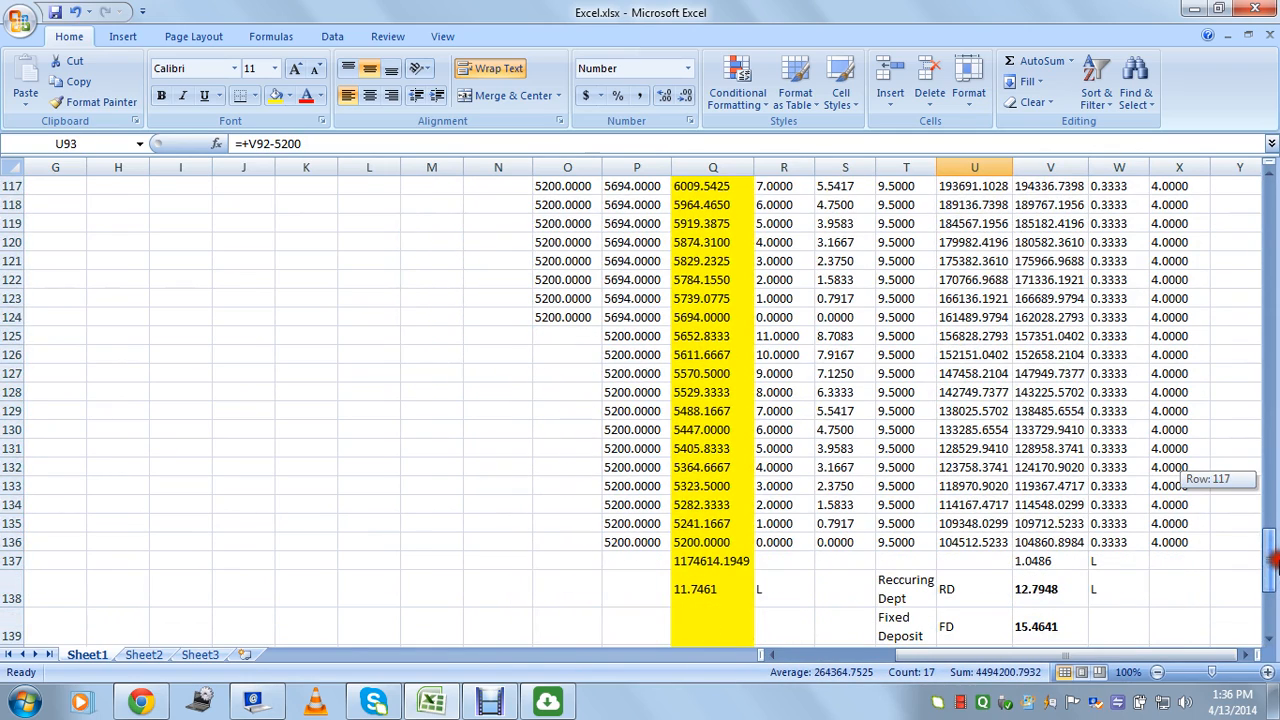
click(960, 540)
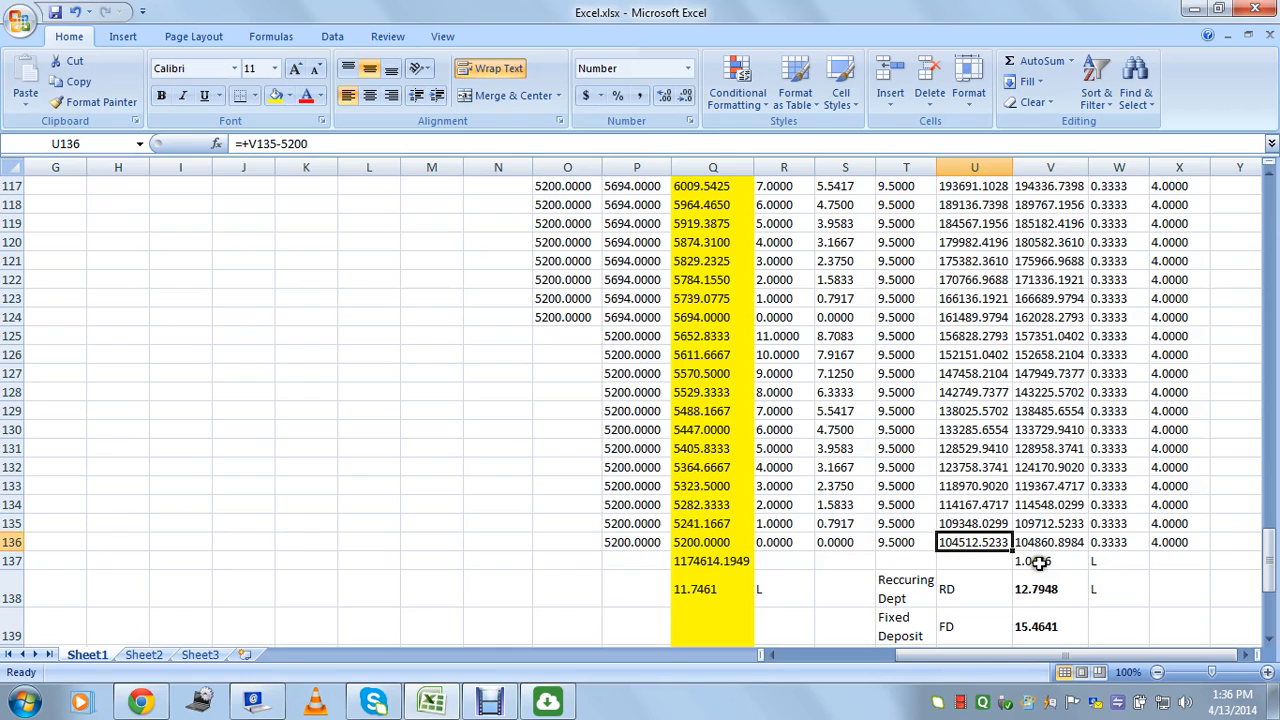
click(1035, 561)
drag(965, 242, 998, 452)
click(1071, 487)
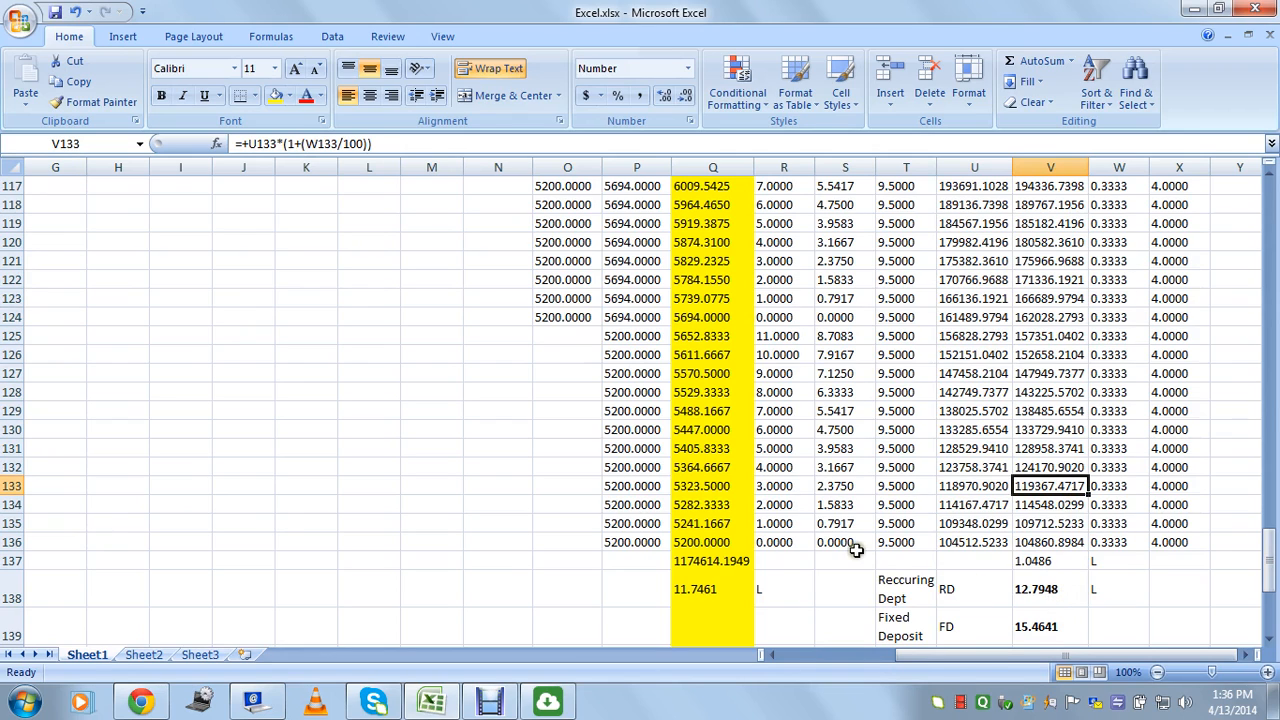
drag(849, 546, 1049, 546)
click(1038, 598)
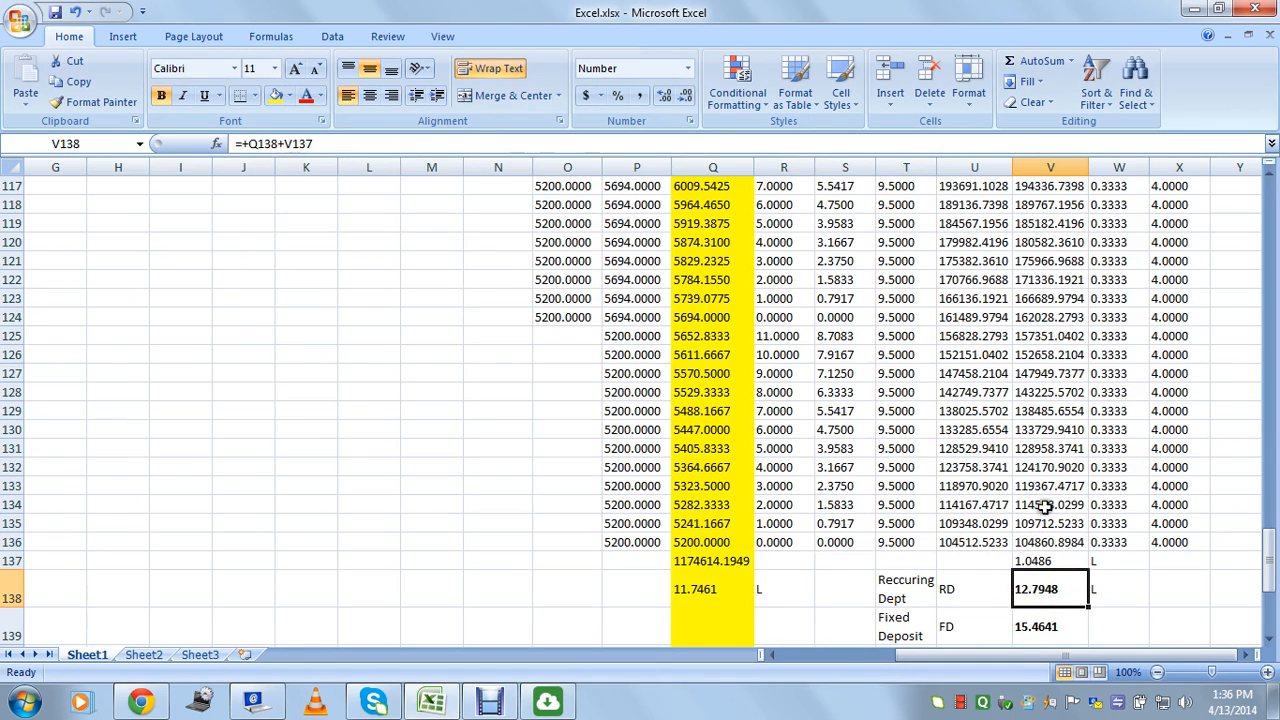
scroll(897, 388, up, 4)
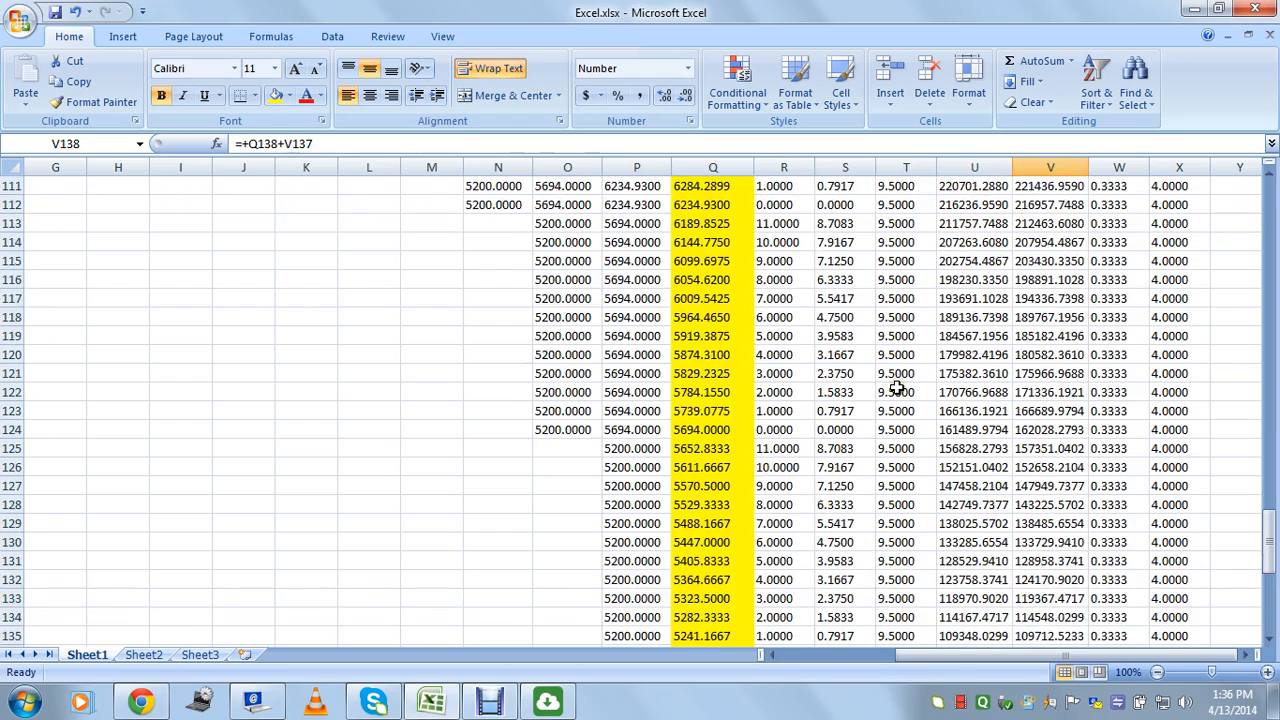
scroll(915, 400, down, 4)
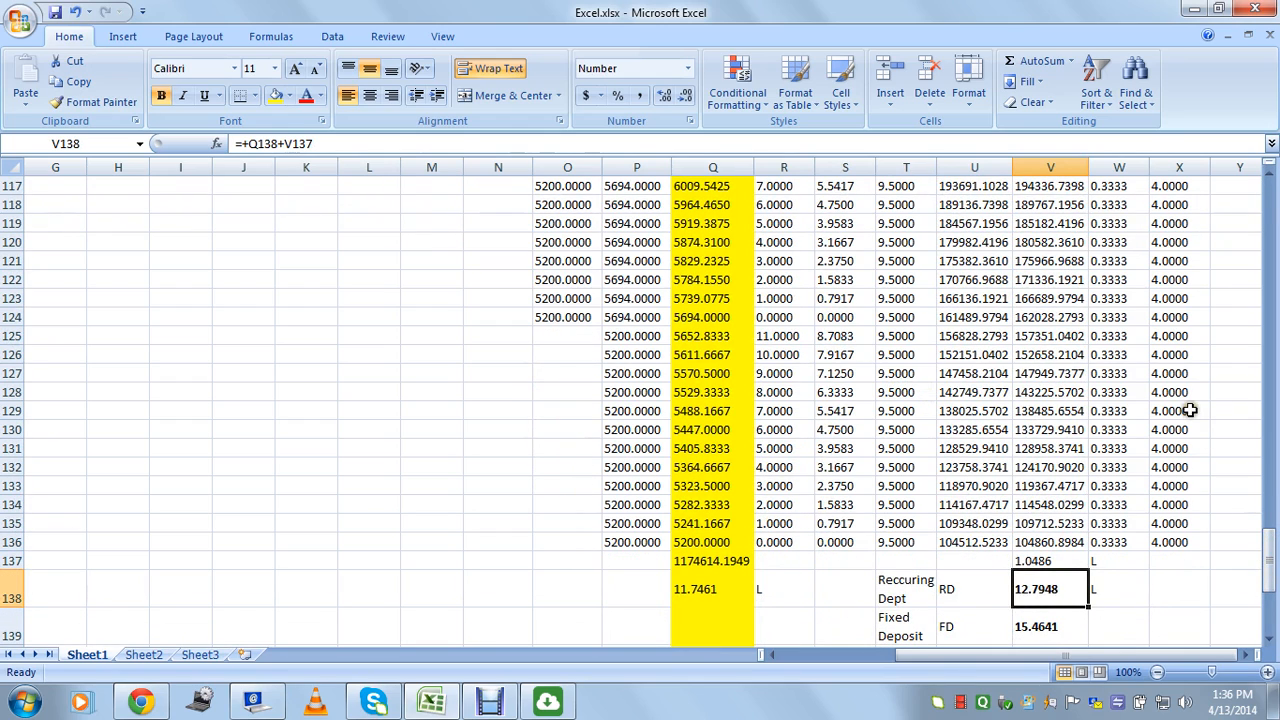
scroll(1190, 410, down, 2)
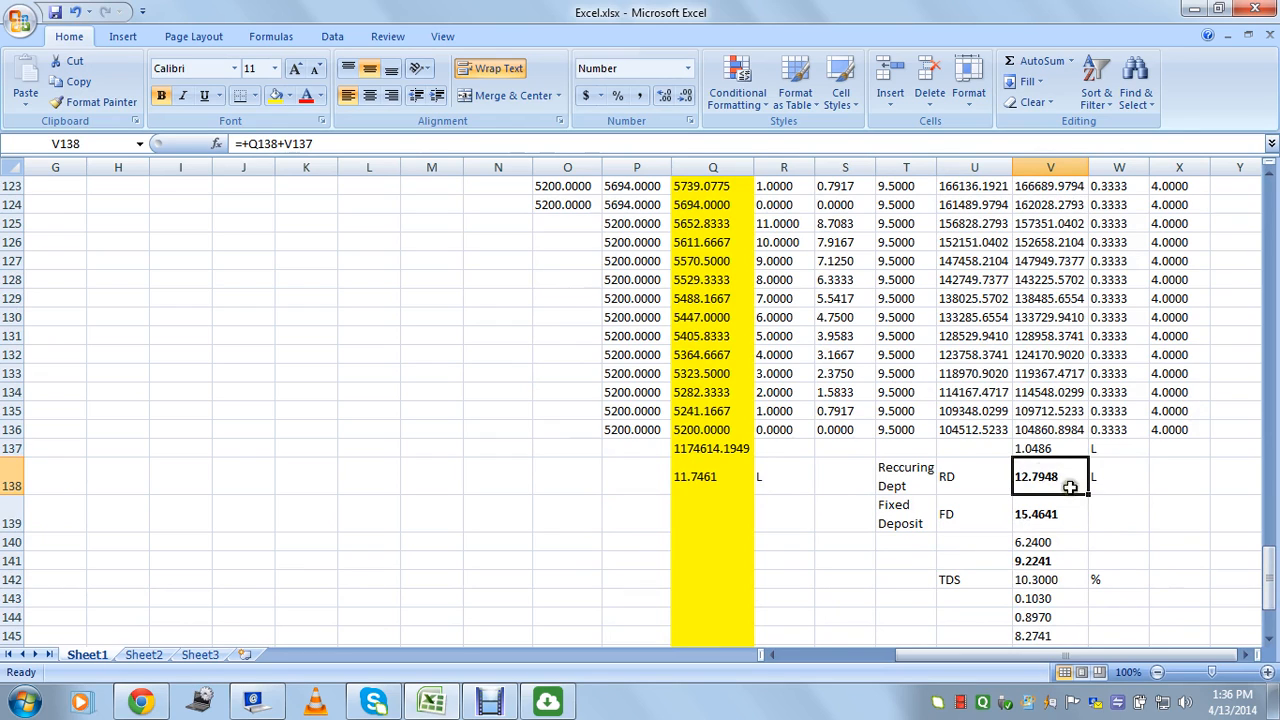
click(1040, 514)
click(905, 510)
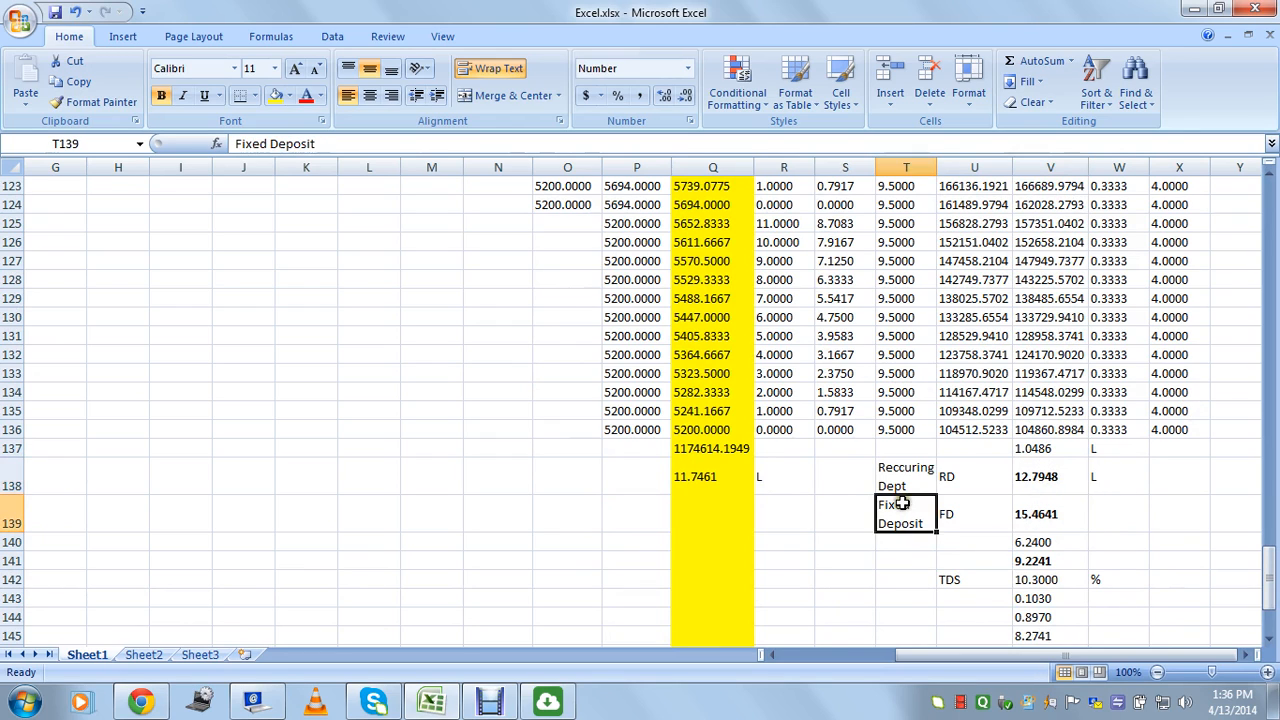
click(920, 478)
click(960, 480)
click(1035, 514)
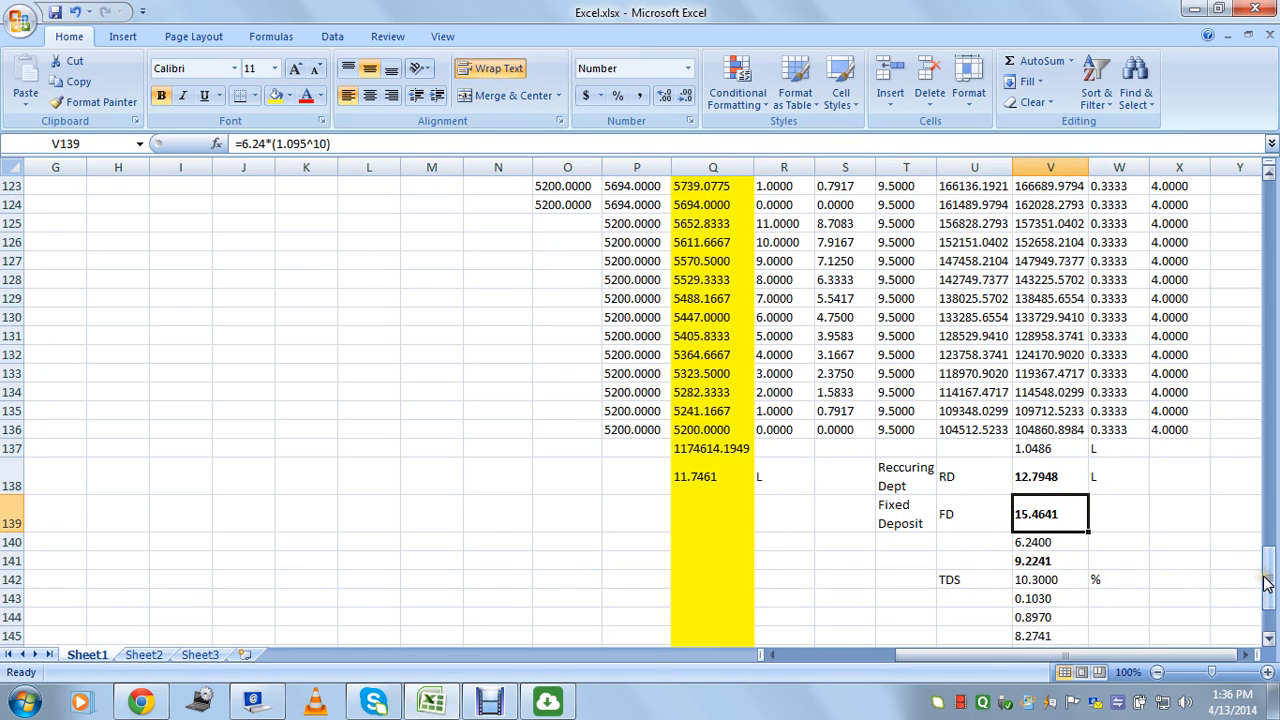
drag(1271, 580, 1273, 207)
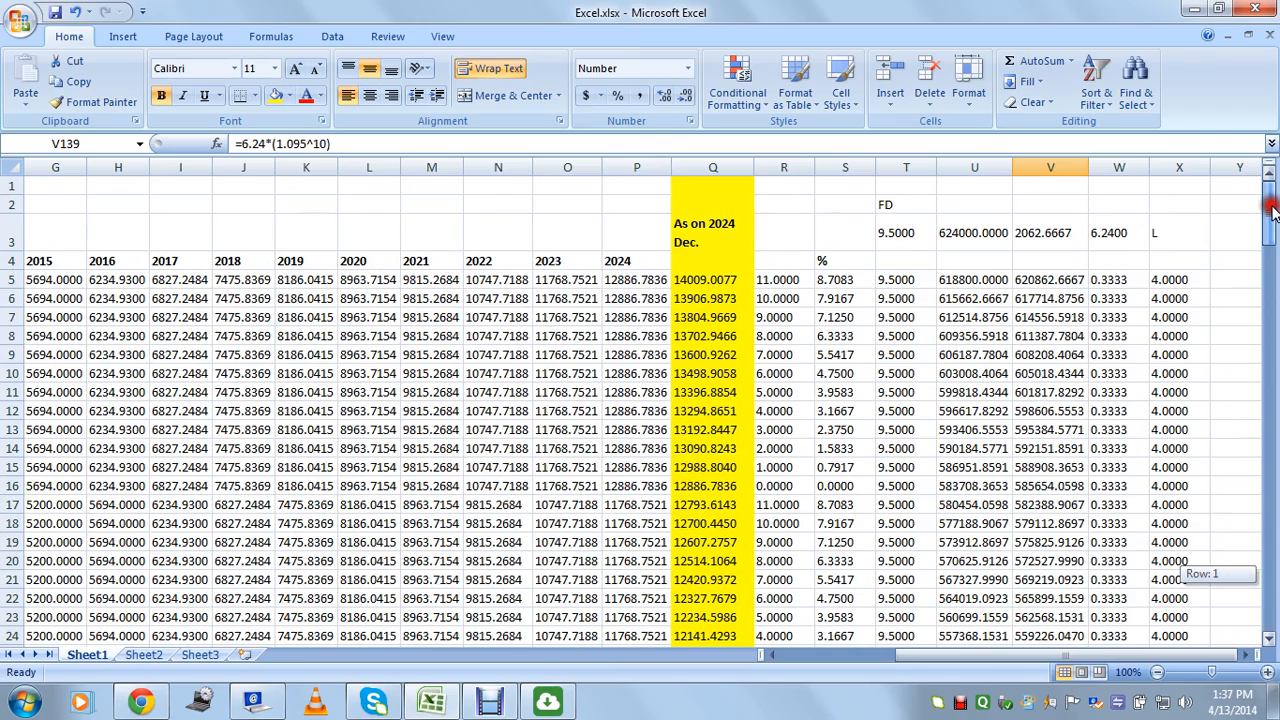
mouse_move(1273, 207)
mouse_down()
mouse_move(1272, 245)
mouse_move(1273, 205)
mouse_up()
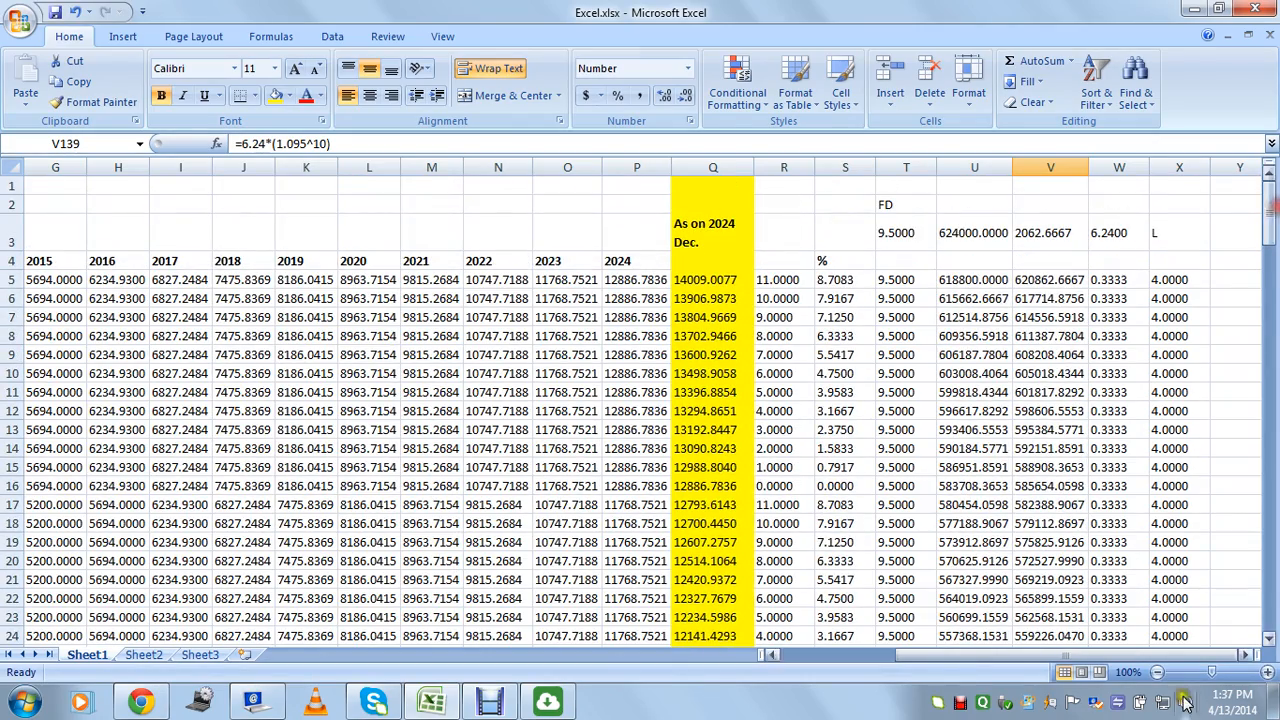
drag(1105, 658, 860, 680)
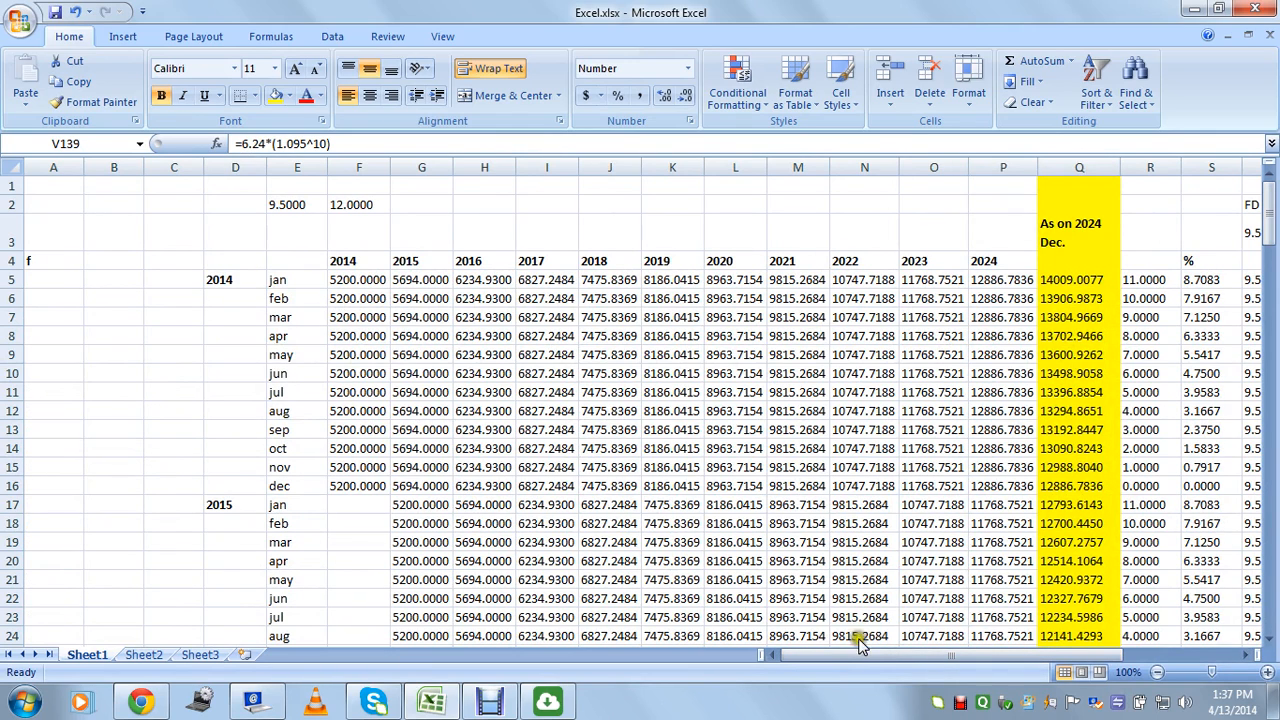
drag(857, 657, 1035, 650)
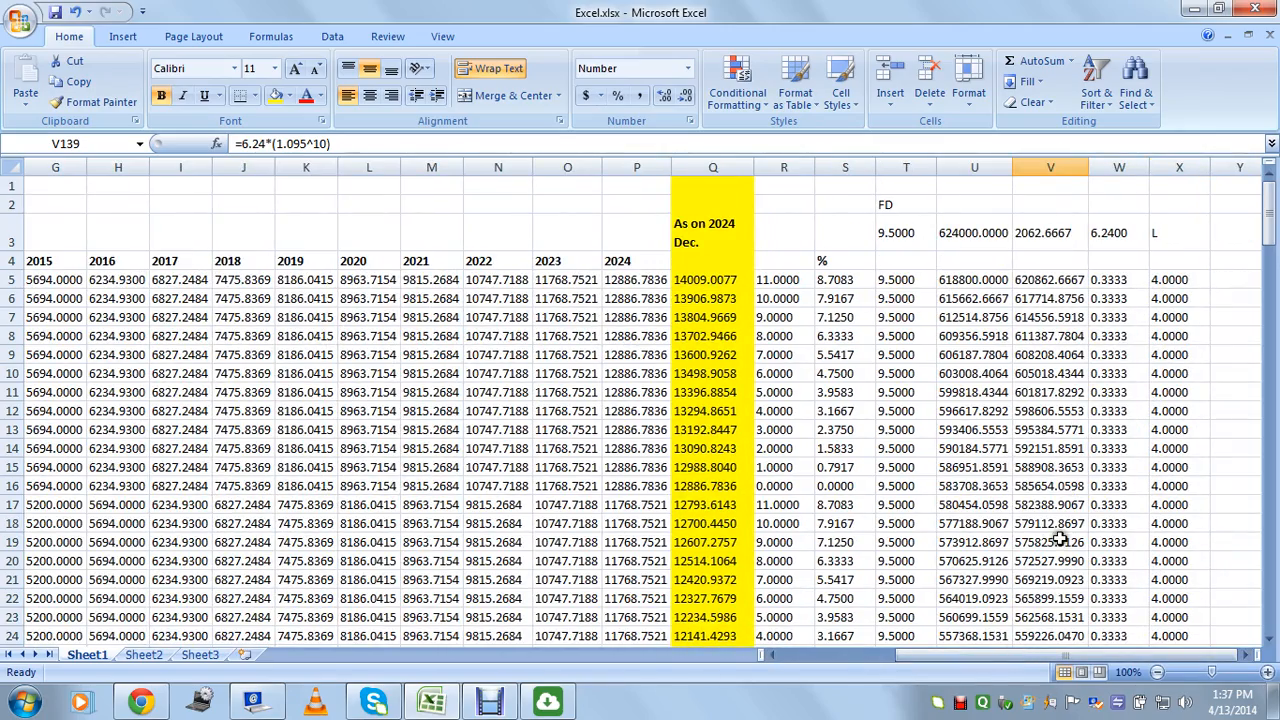
scroll(968, 388, down, 4)
drag(970, 317, 1000, 507)
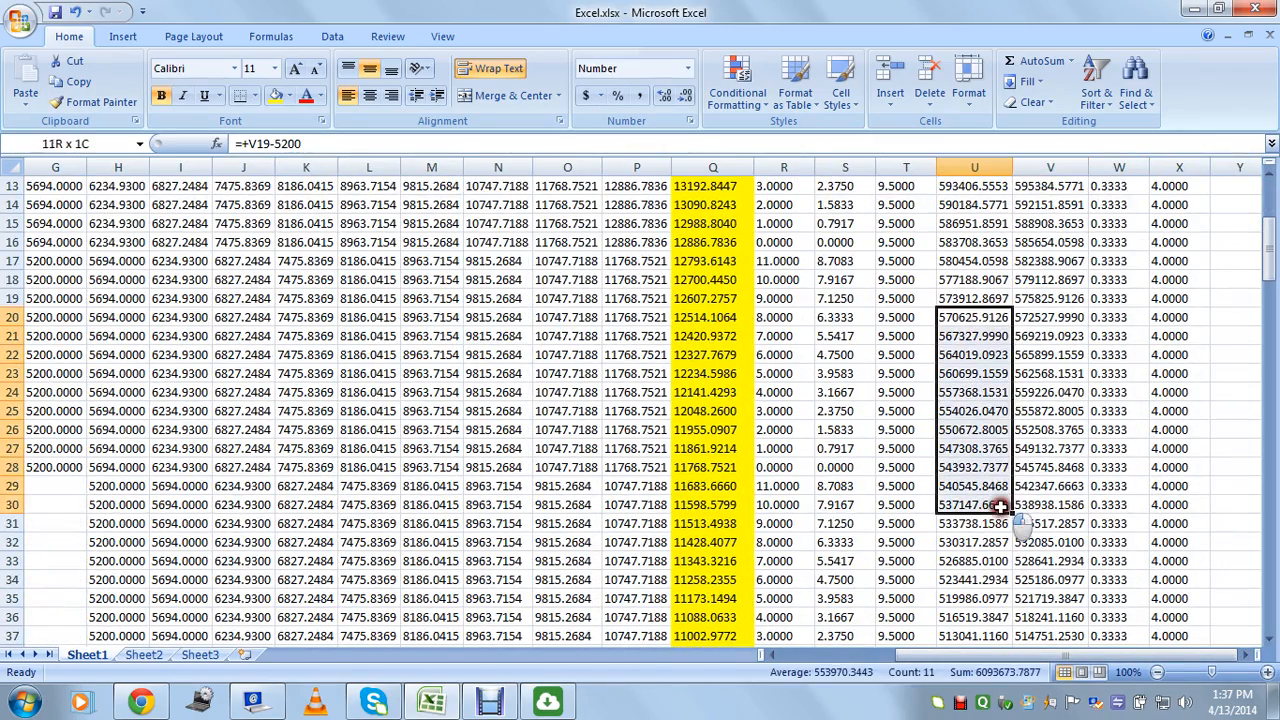
click(985, 561)
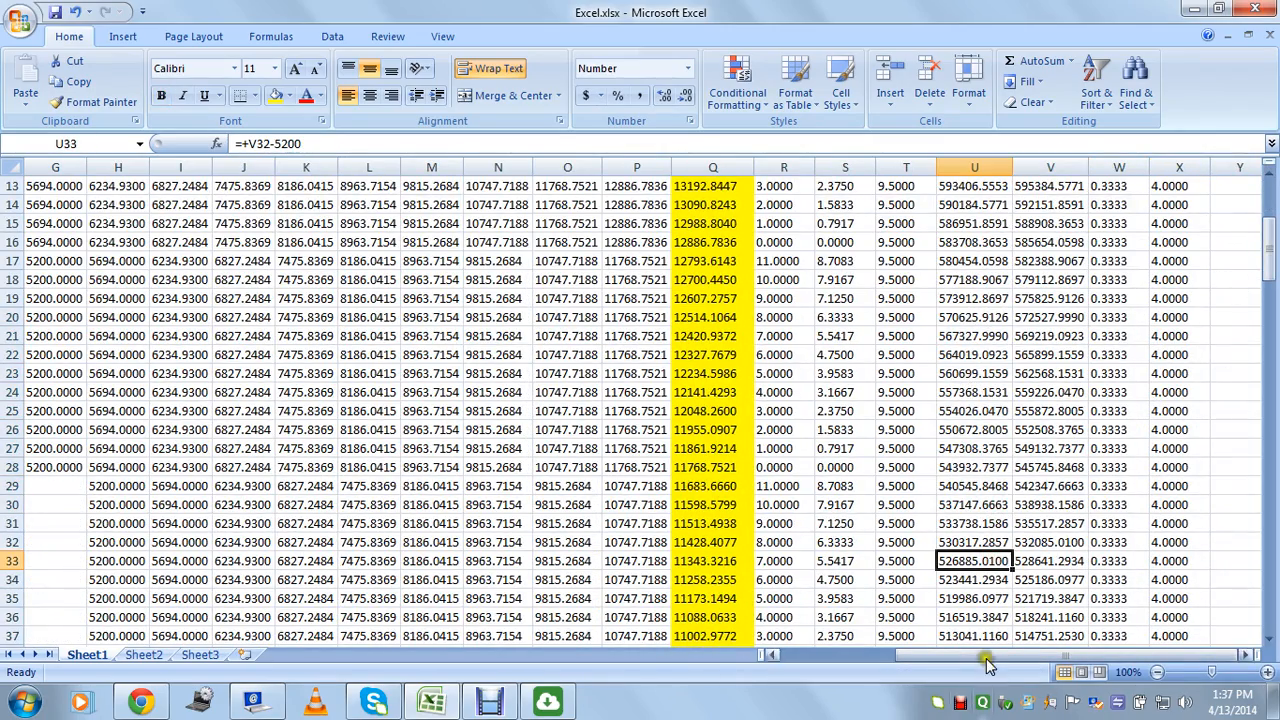
drag(985, 665, 870, 665)
drag(428, 354, 436, 428)
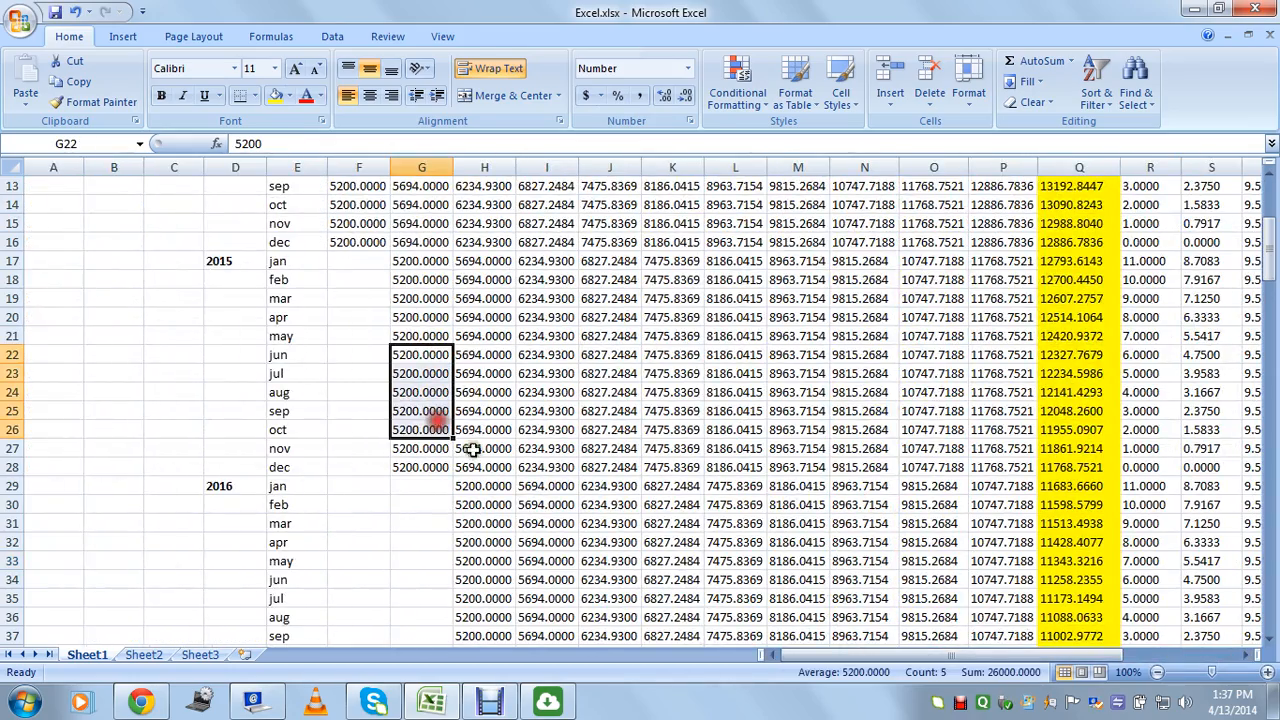
drag(824, 660, 975, 667)
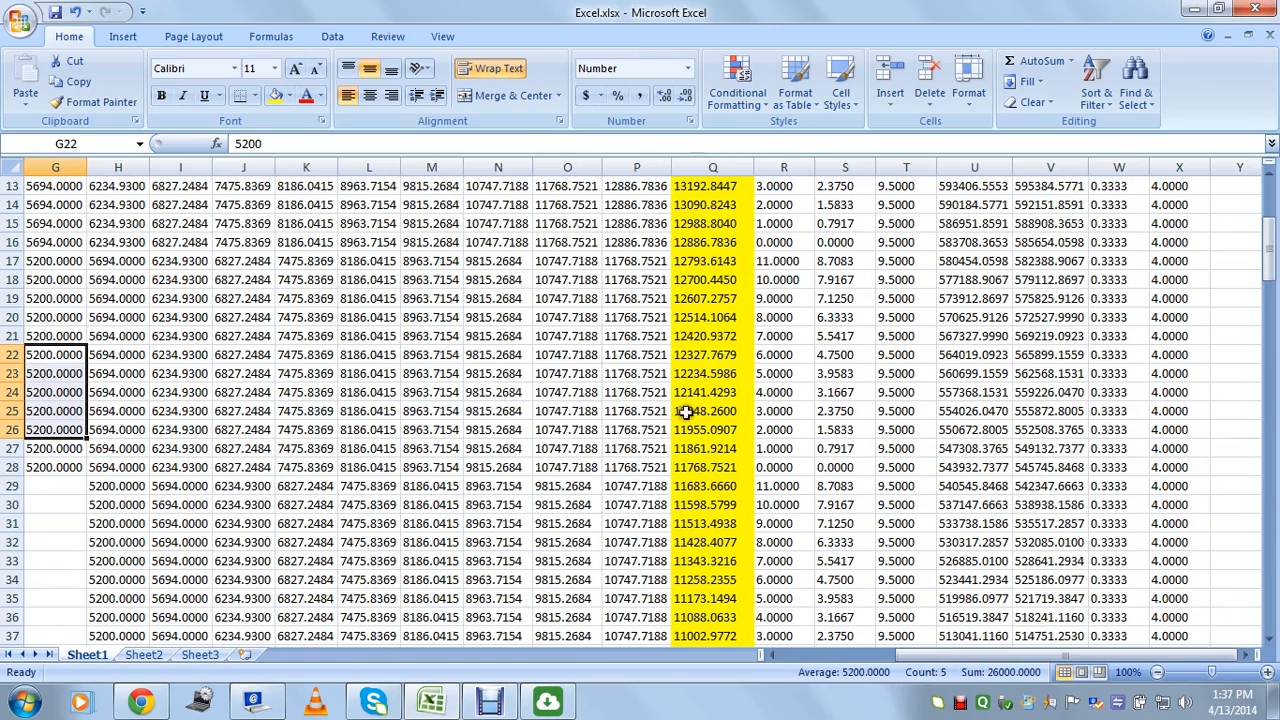
click(990, 412)
drag(990, 415, 991, 598)
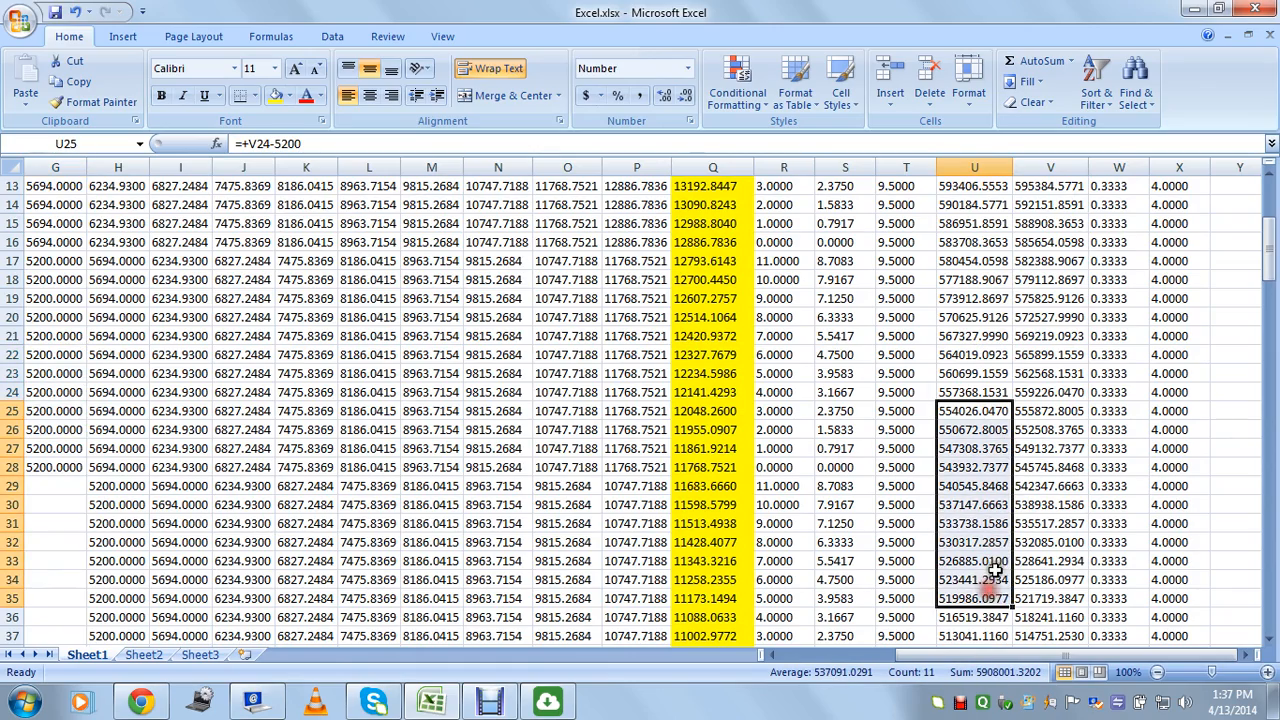
scroll(1030, 470, down, 2)
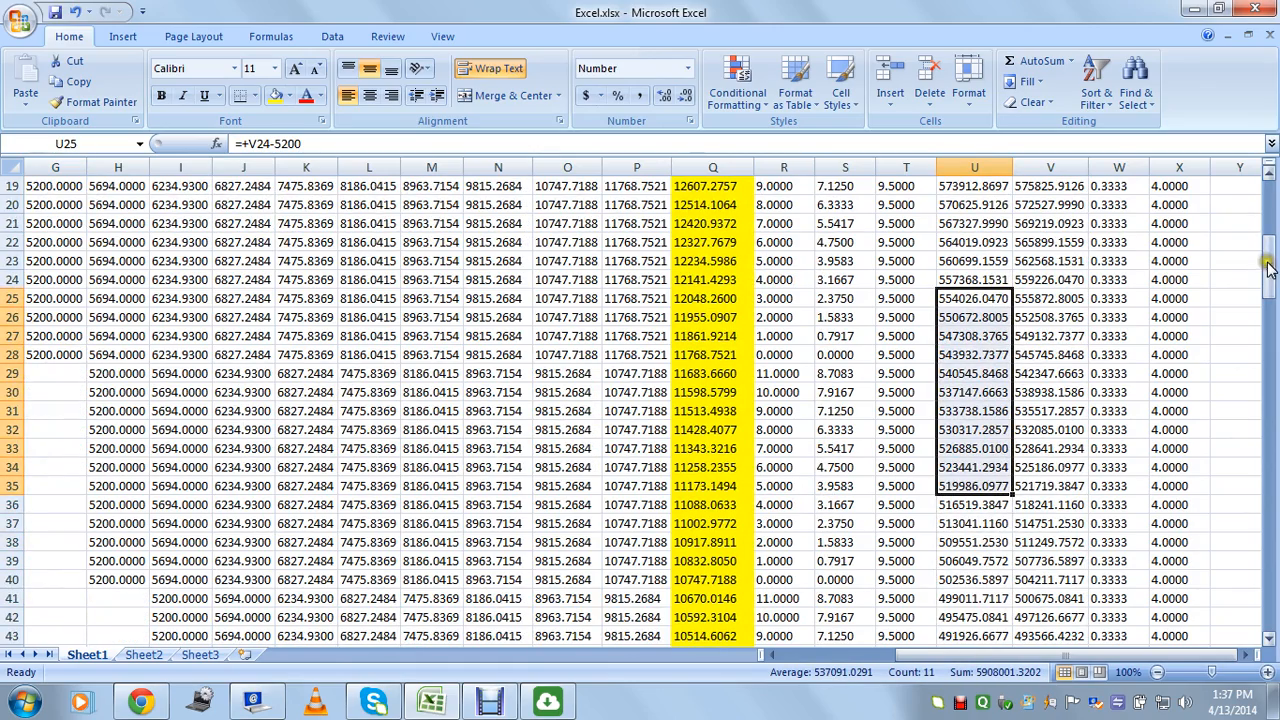
drag(1268, 262, 1272, 564)
click(968, 448)
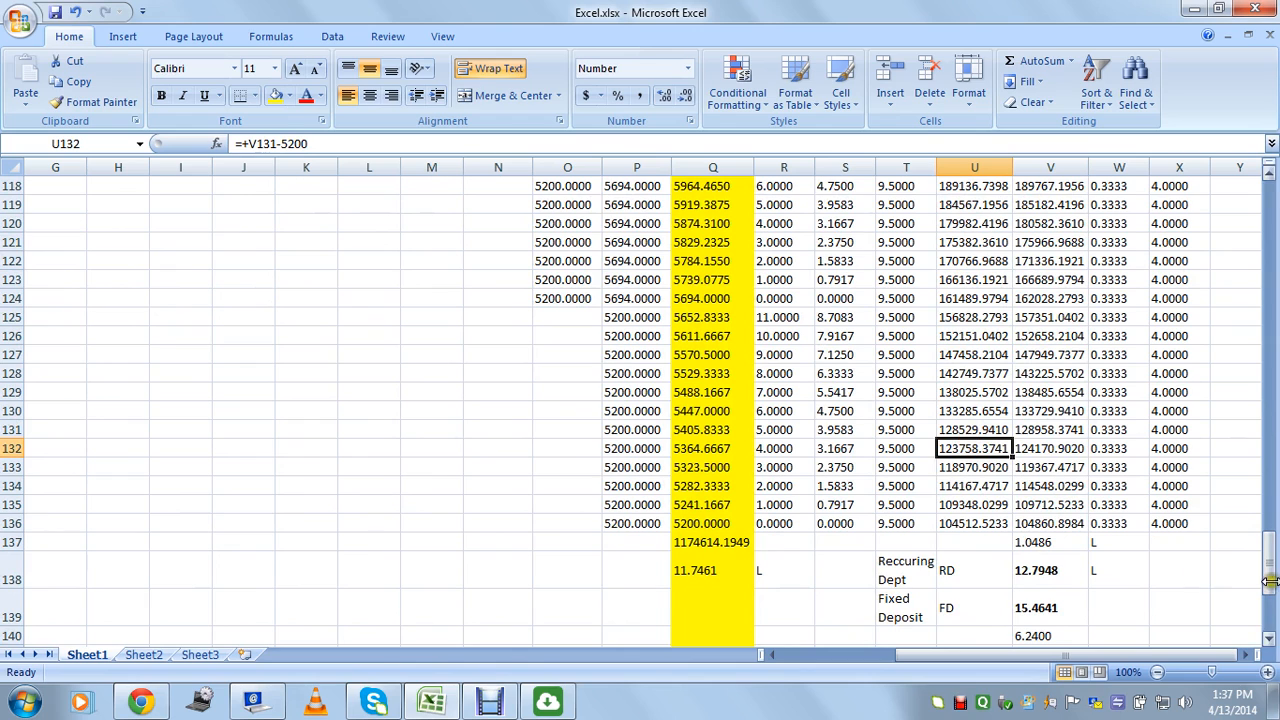
scroll(1268, 585, down, 3)
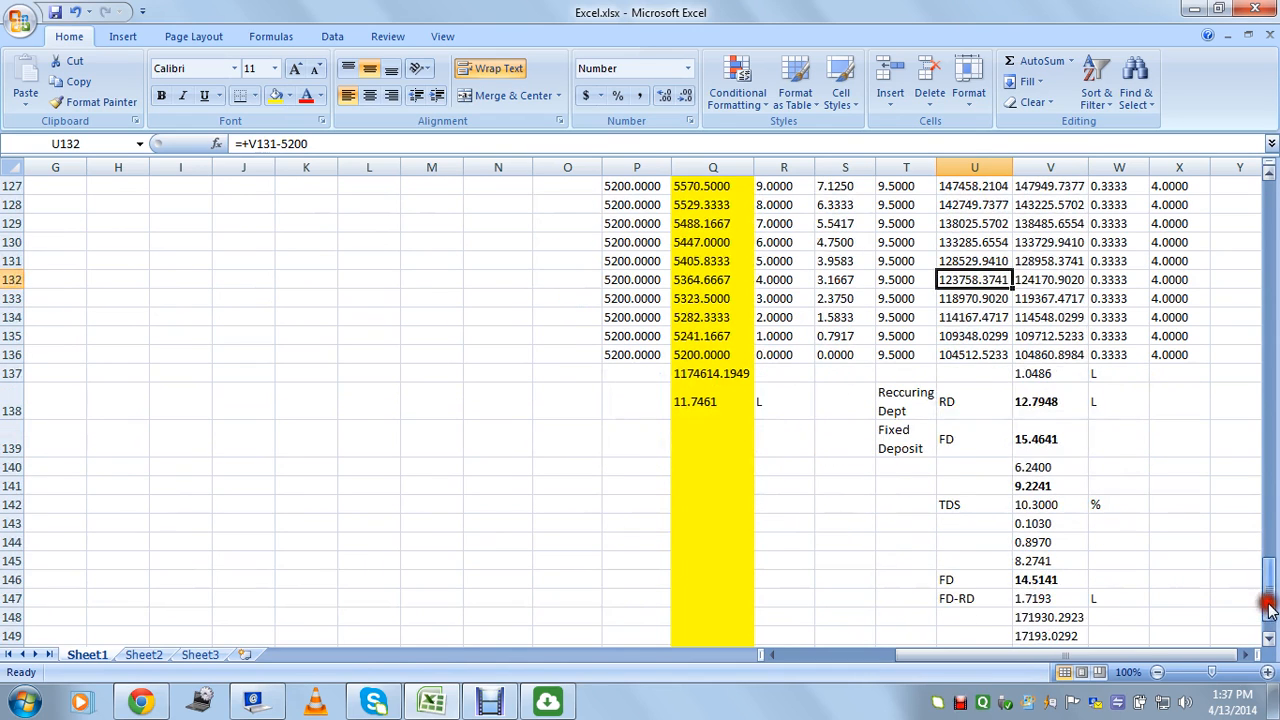
click(957, 404)
click(960, 438)
click(963, 402)
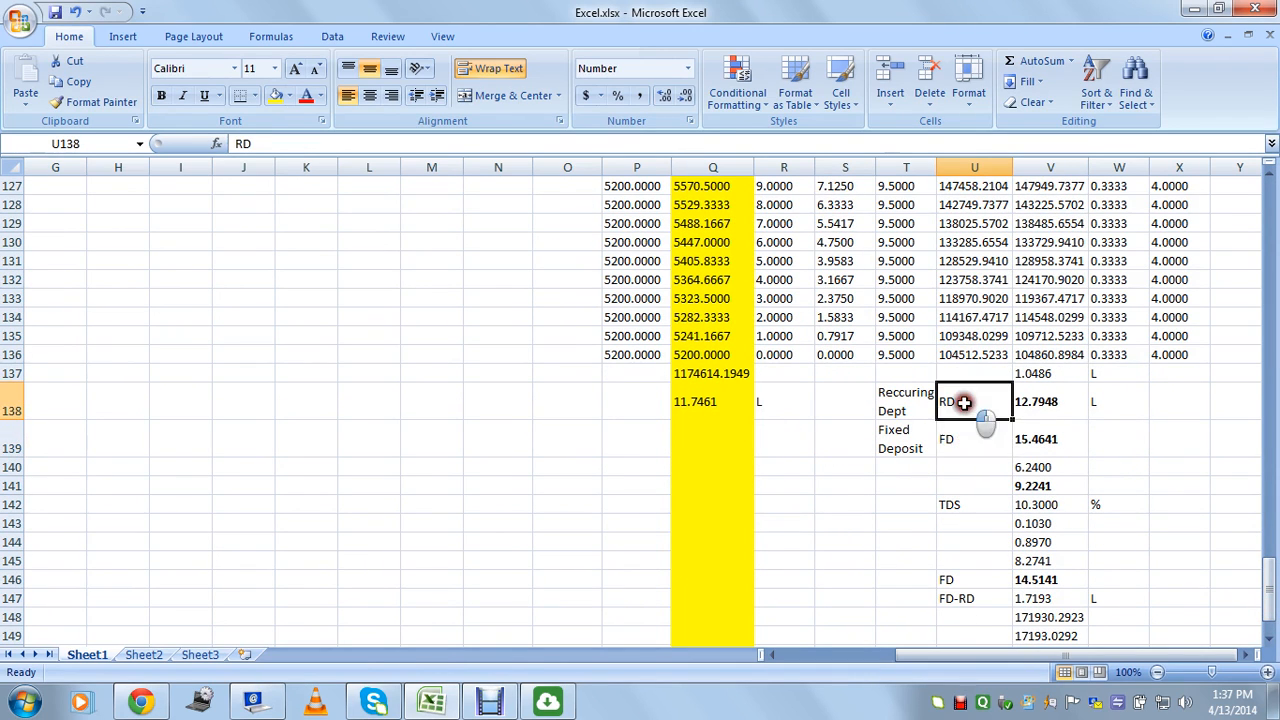
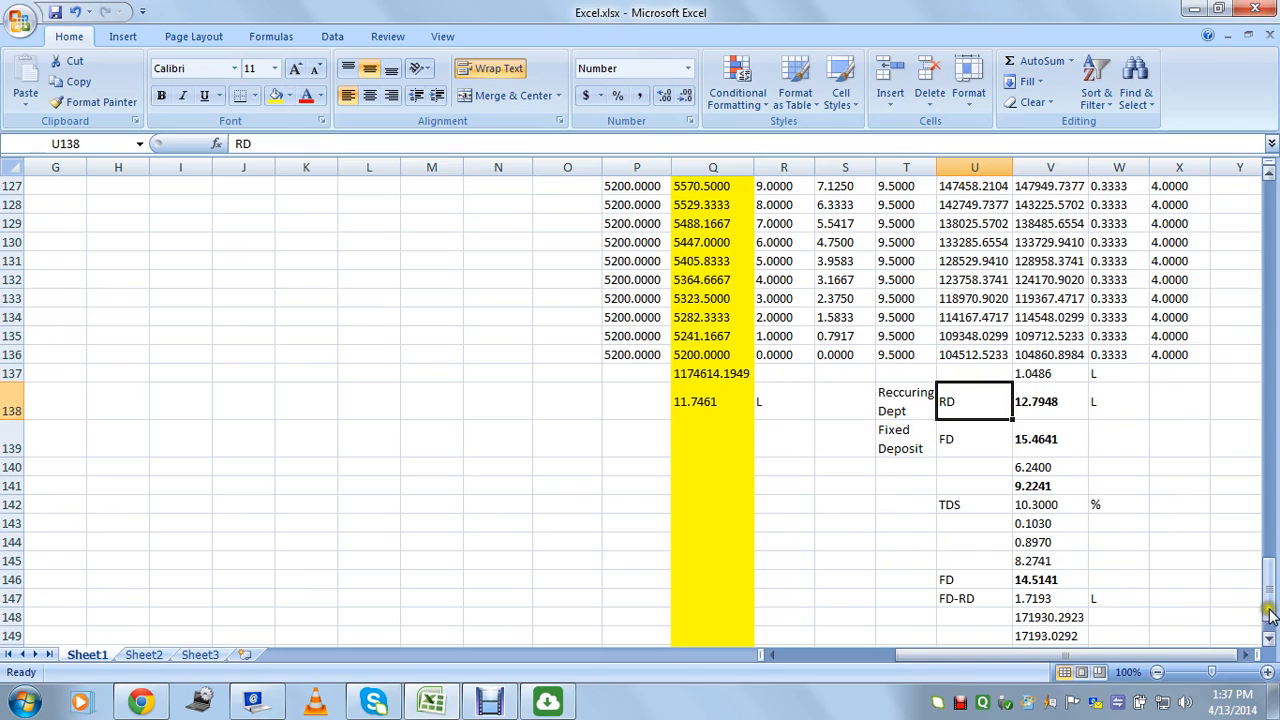
Review the 9.5 FD rate in T3 and the RD and FD summary rows 138-139.
drag(1268, 575, 1268, 192)
click(903, 232)
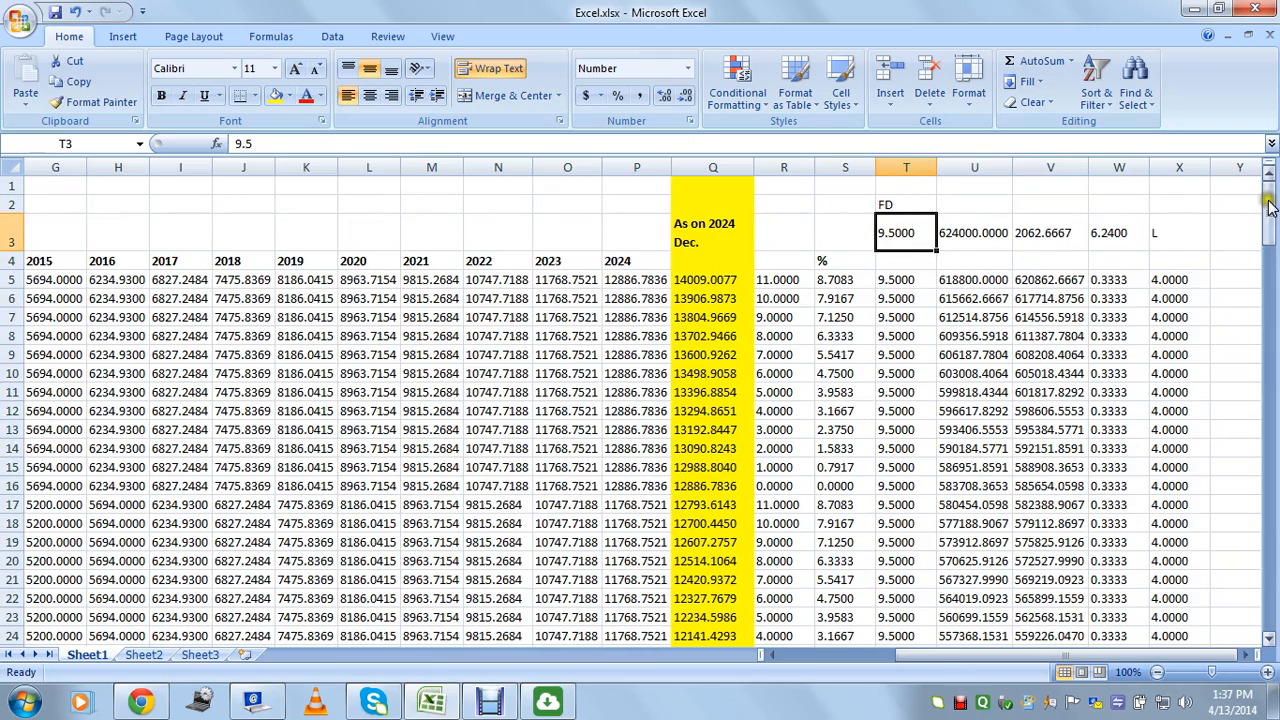
drag(1268, 207, 1274, 597)
click(971, 345)
click(962, 382)
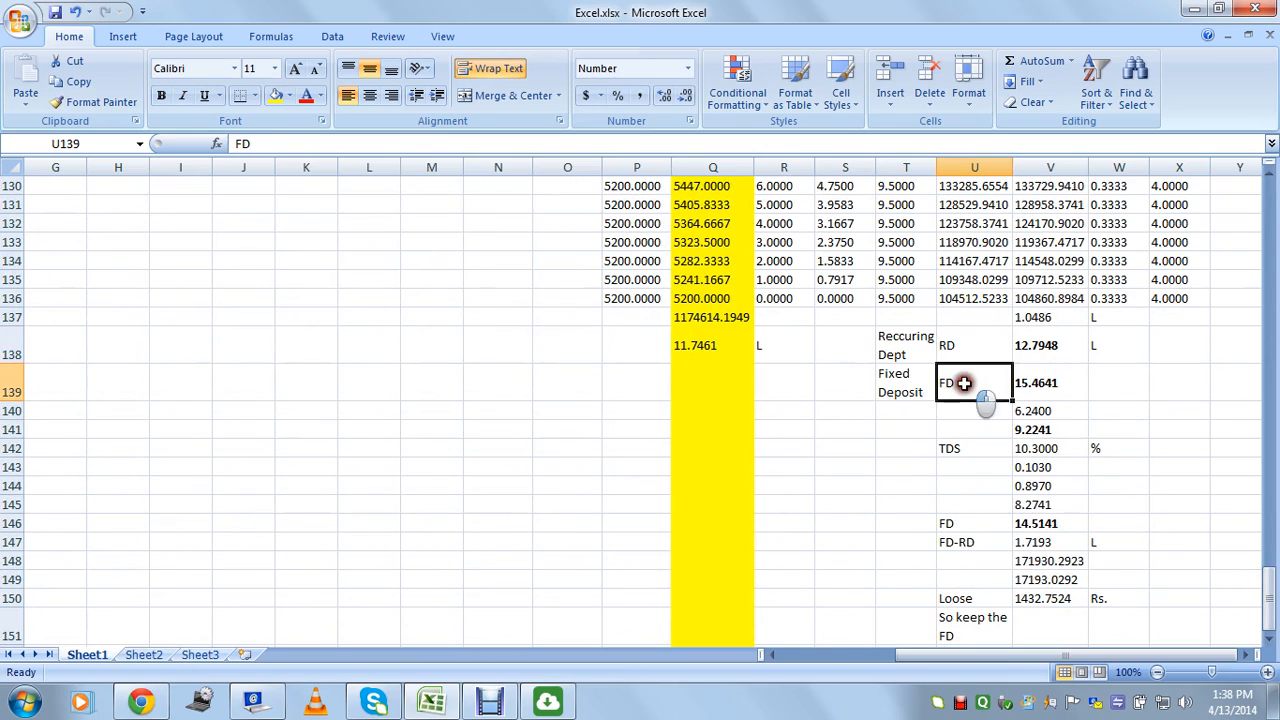
click(967, 346)
click(966, 380)
click(911, 349)
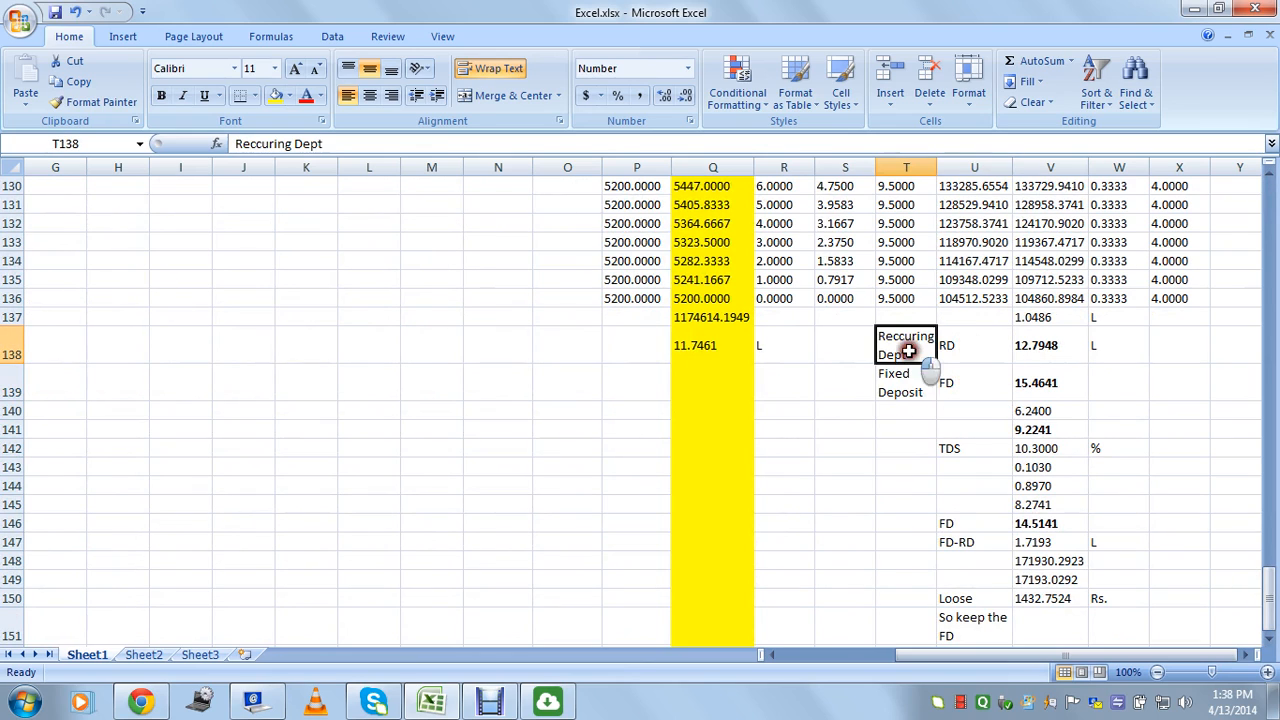
click(985, 345)
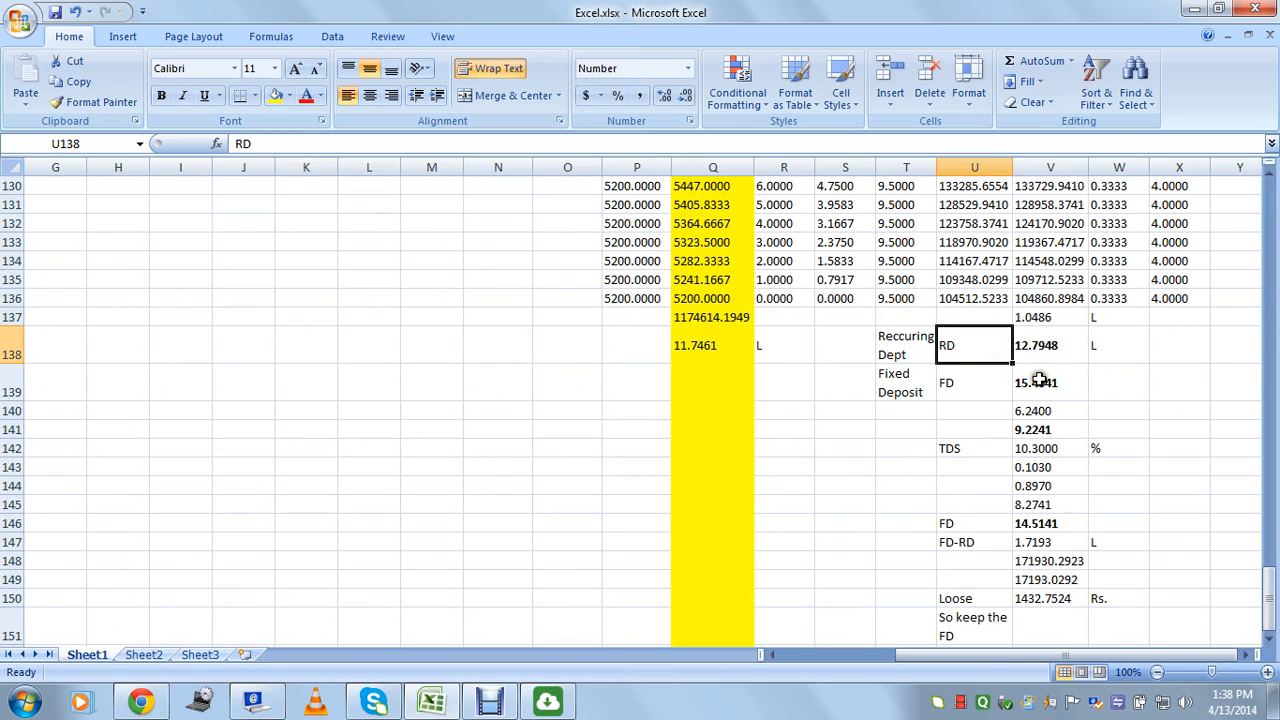
click(1040, 355)
mouse_move(1268, 585)
mouse_down()
mouse_move(1268, 200)
mouse_move(1257, 395)
mouse_move(1268, 598)
mouse_up()
click(912, 236)
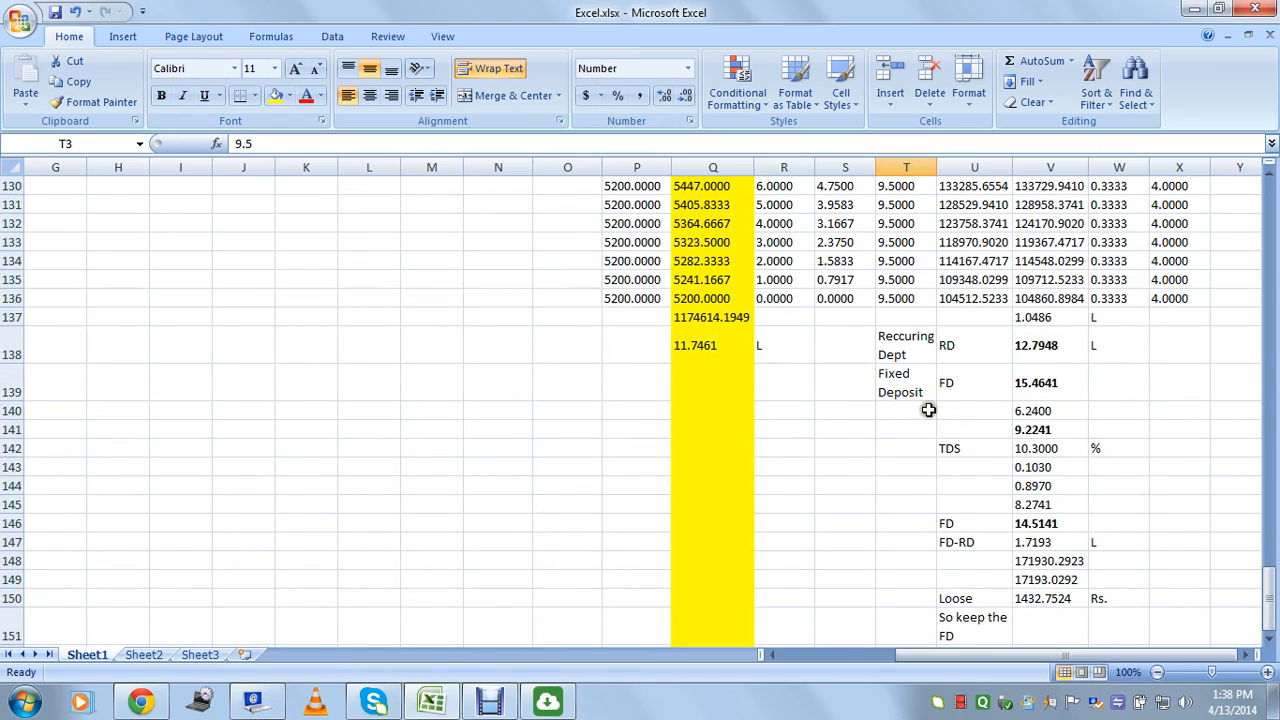
Write the MF NAV-dependence note in S141 and 'RD and FD are independent' in S142.
click(854, 426)
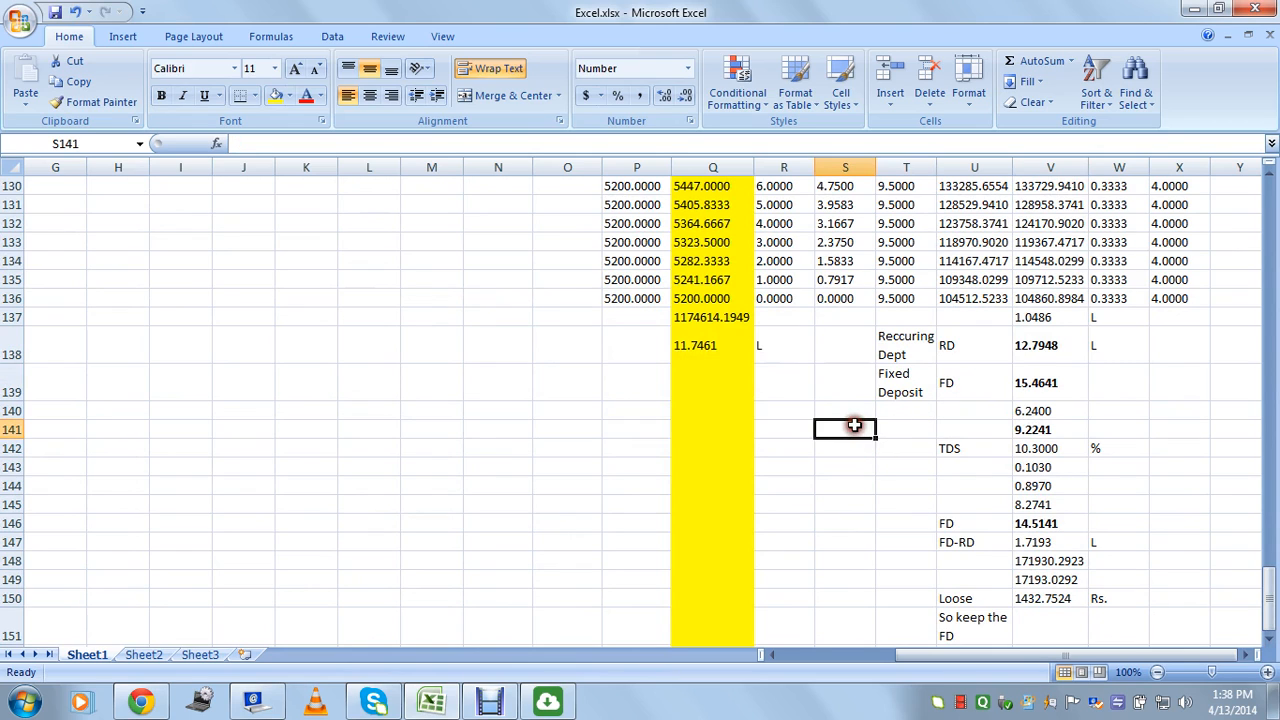
text(MF)
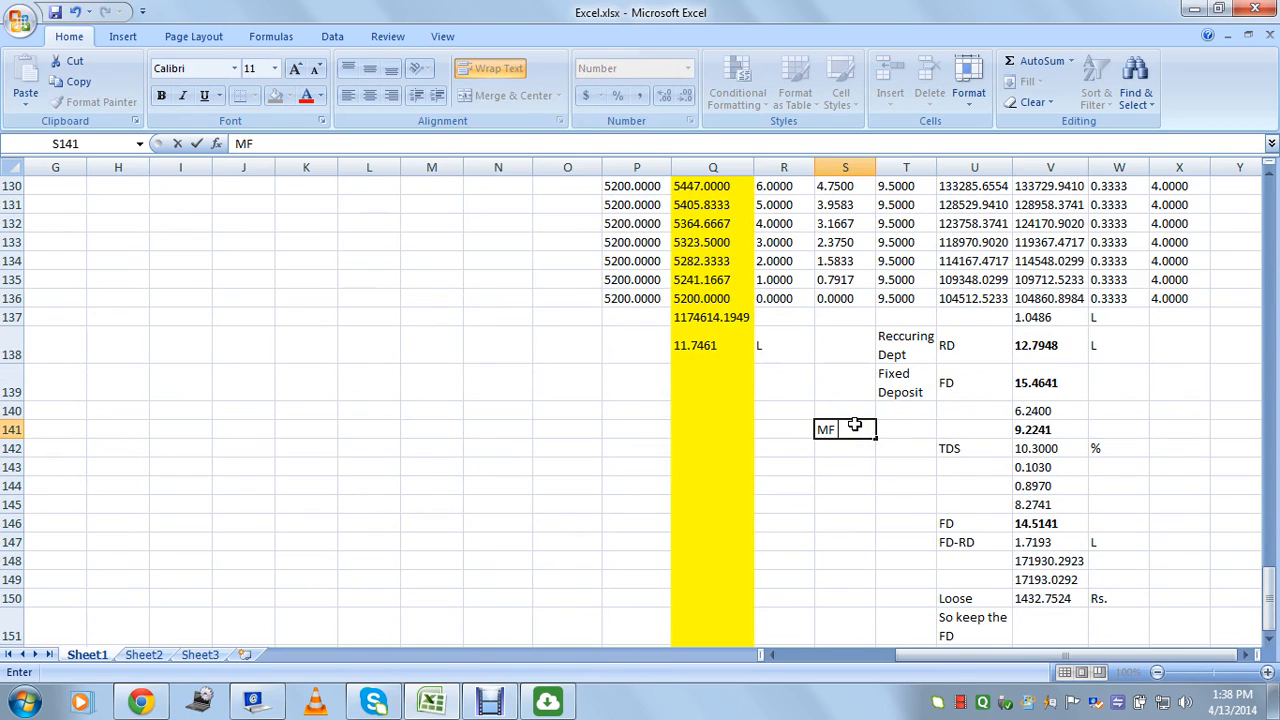
text( always depends on it's NAV)
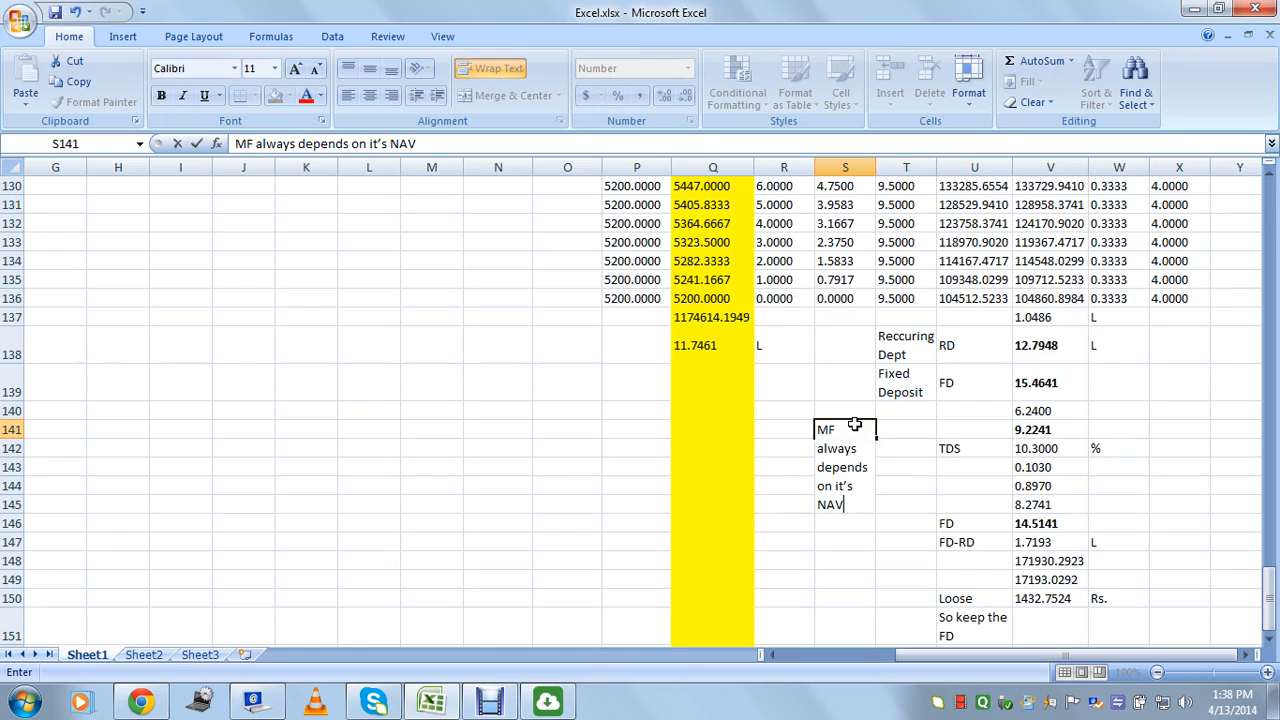
key(Tab)
click(847, 506)
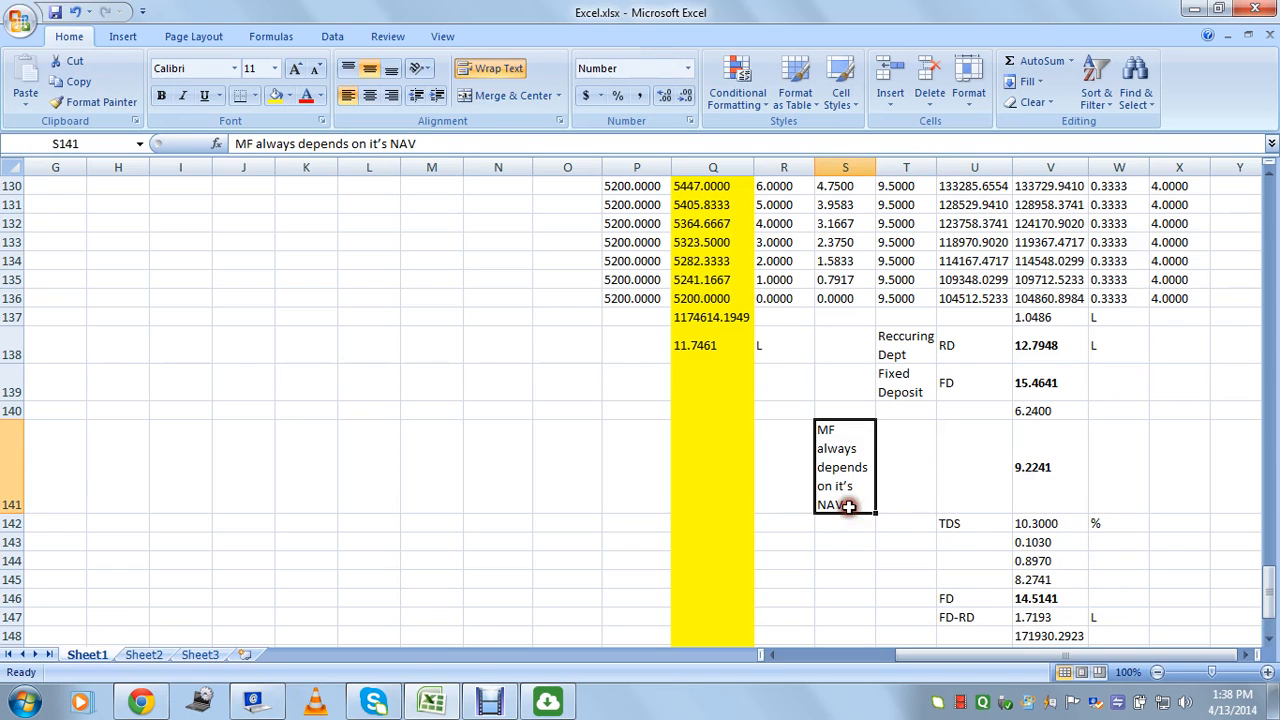
click(847, 522)
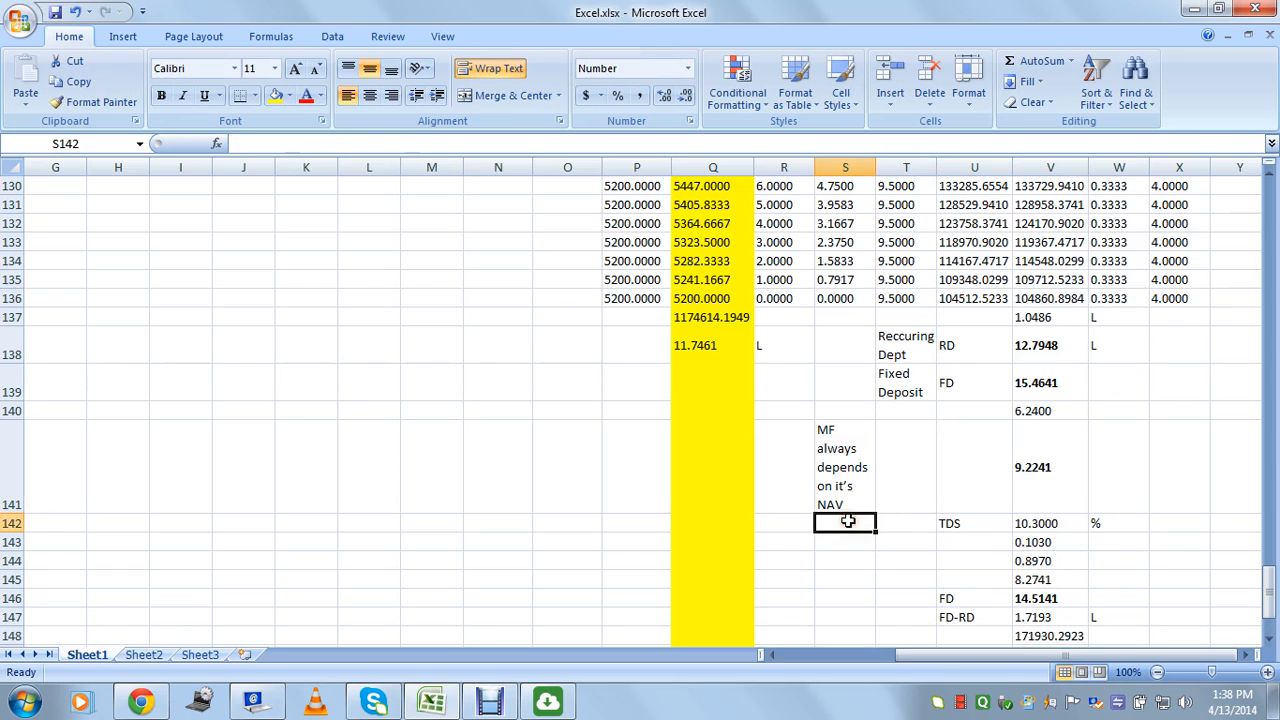
text(RD and FD are)
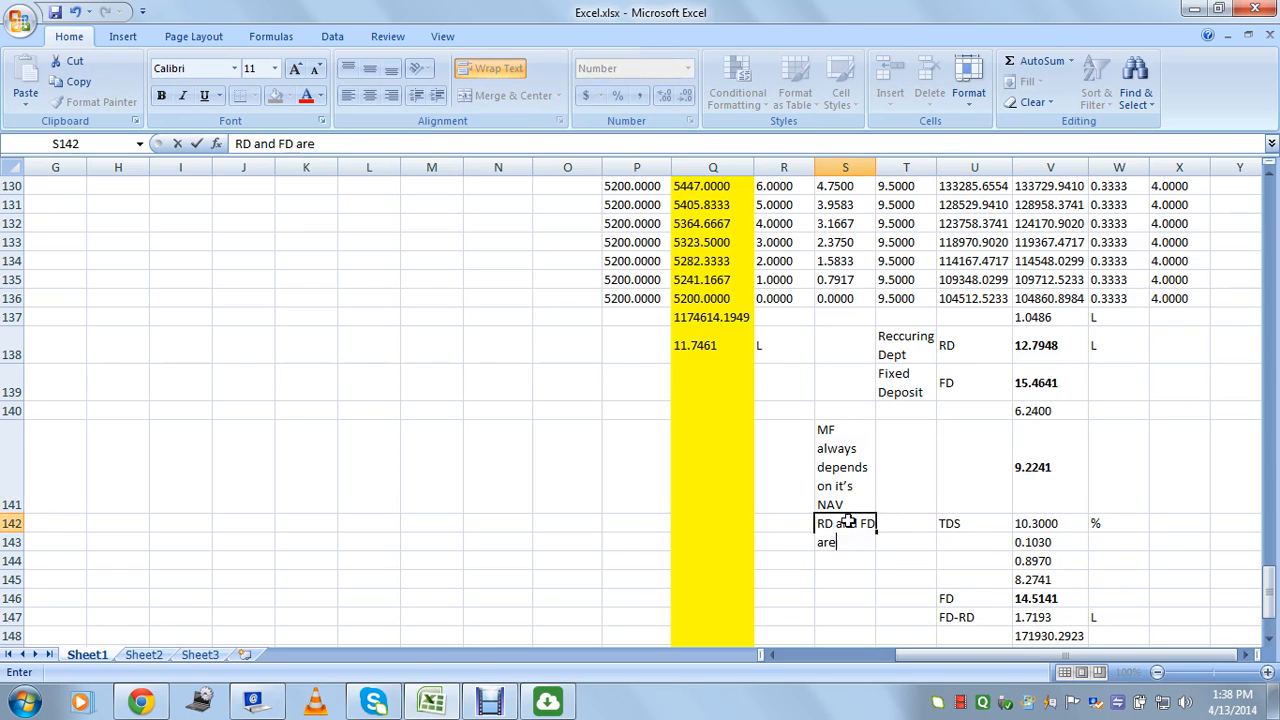
text( independent)
key(Tab)
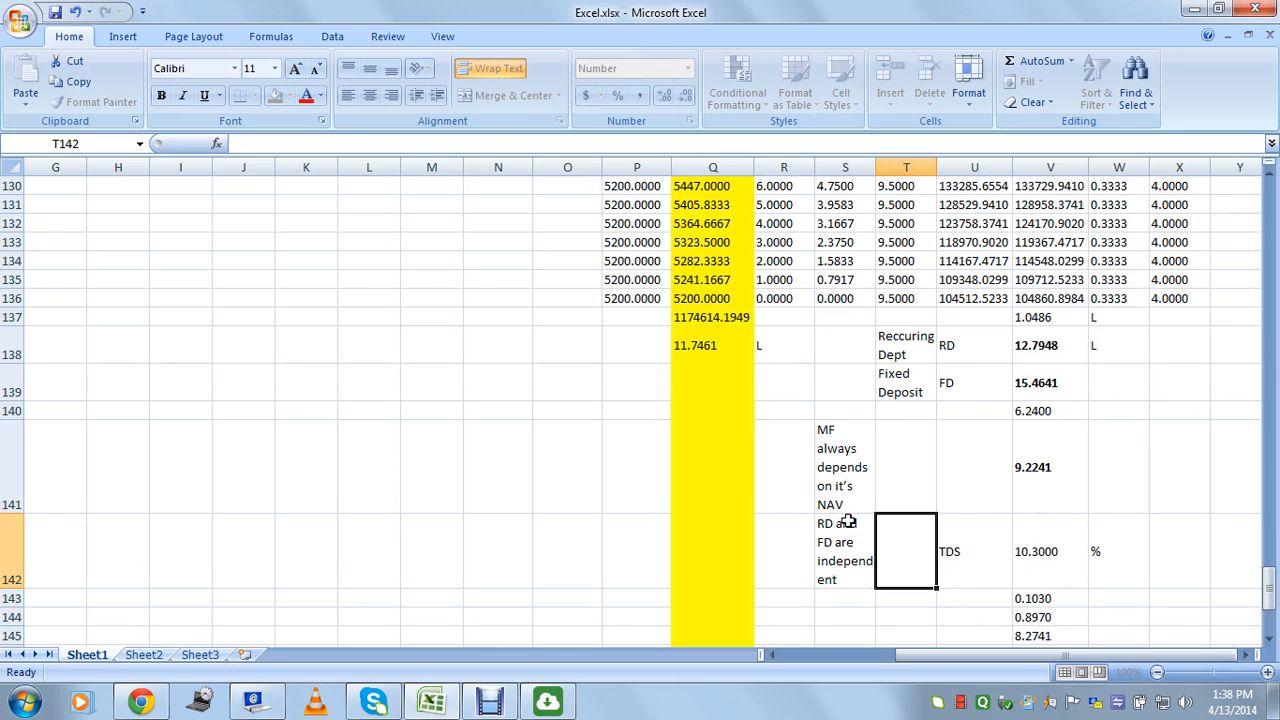
Label the RD/FD note 'safe' in R142 and the MF note 'risky' in R141.
click(800, 550)
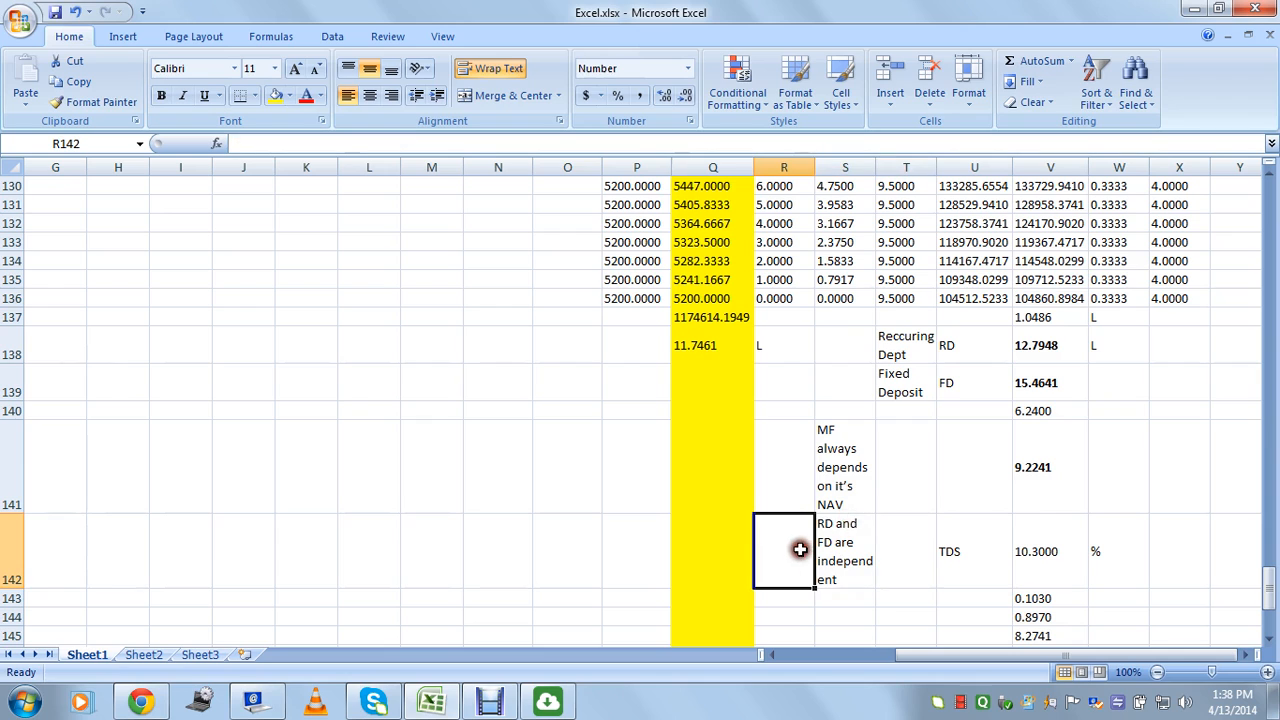
text(safe)
key(Right)
key(Left)
key(Up)
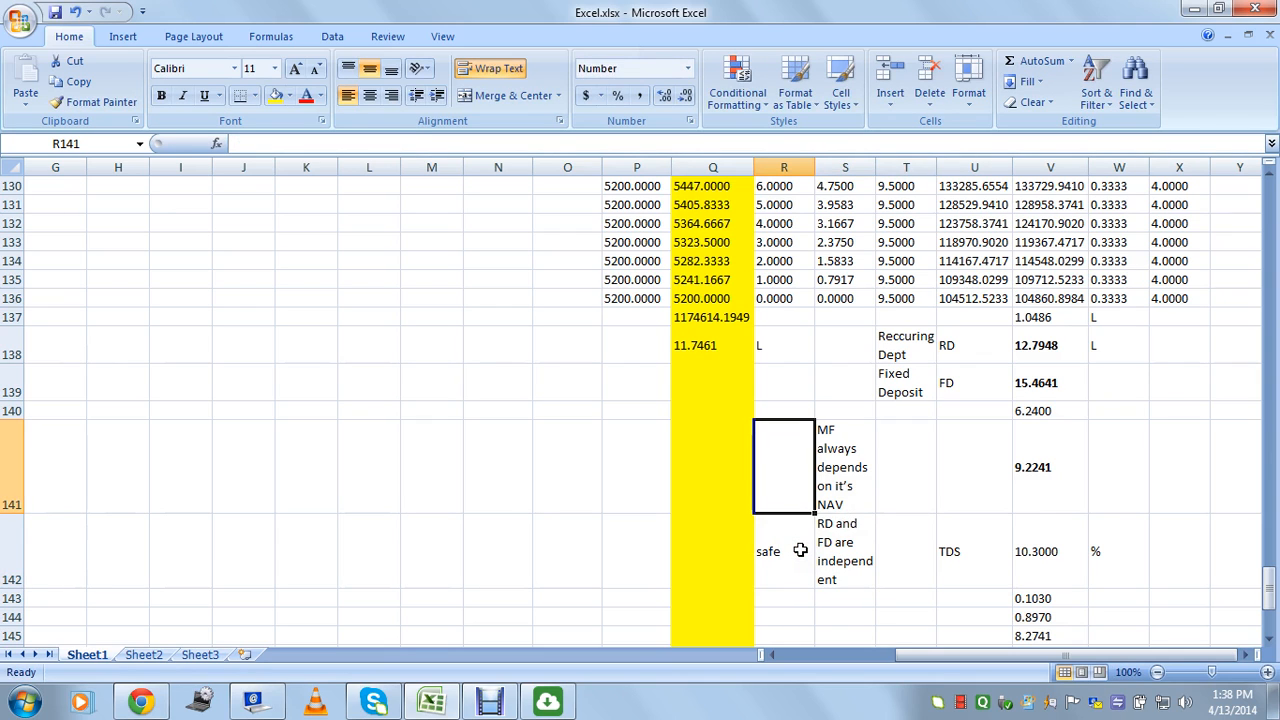
text(risky)
key(Right)
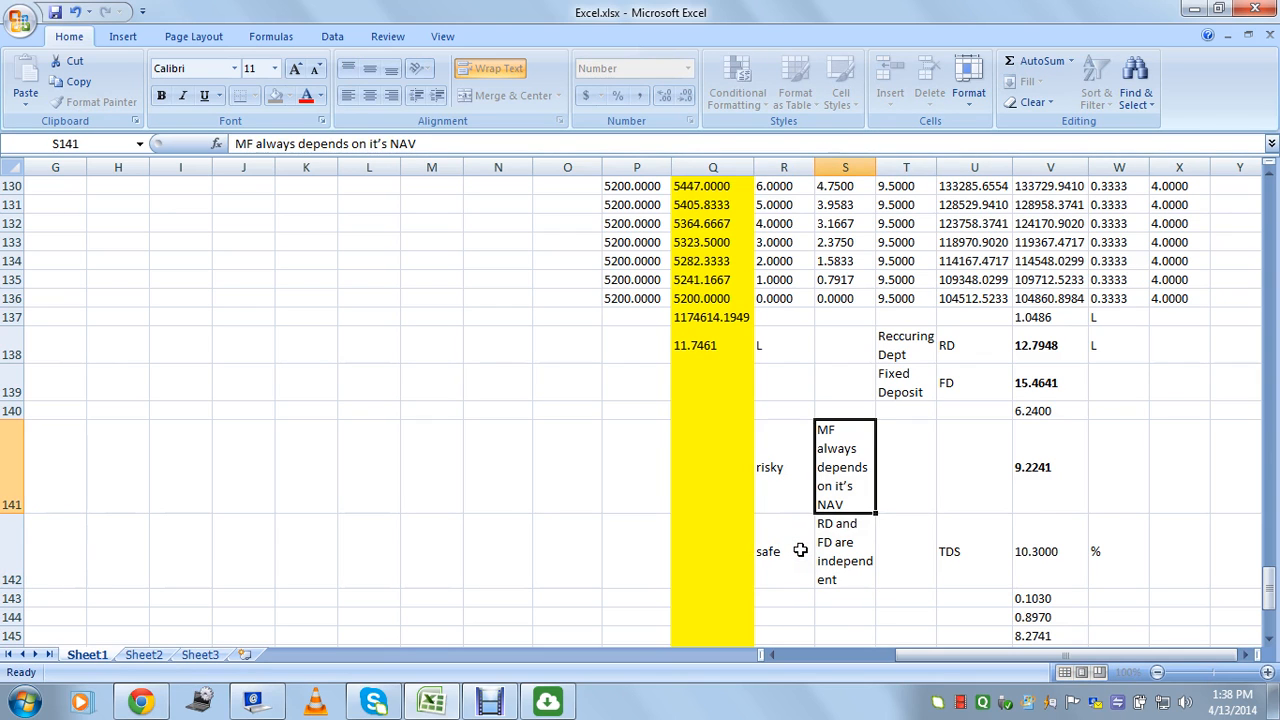
click(1040, 476)
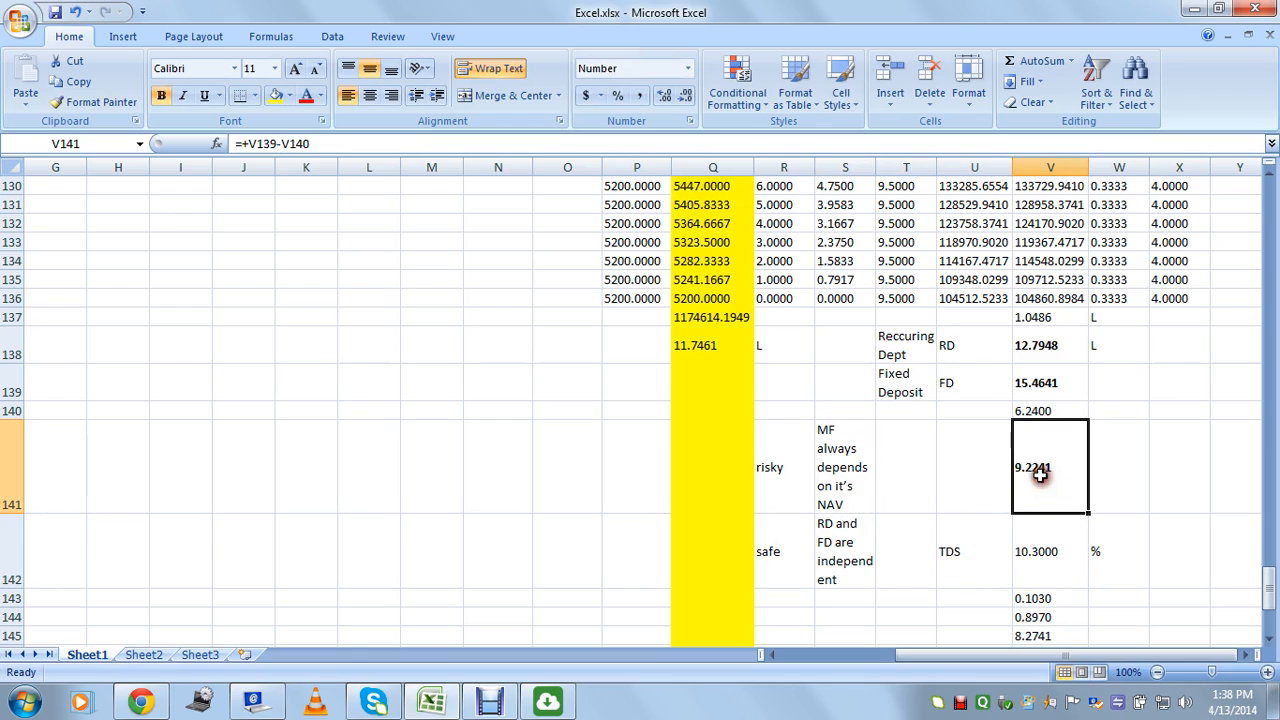
click(865, 477)
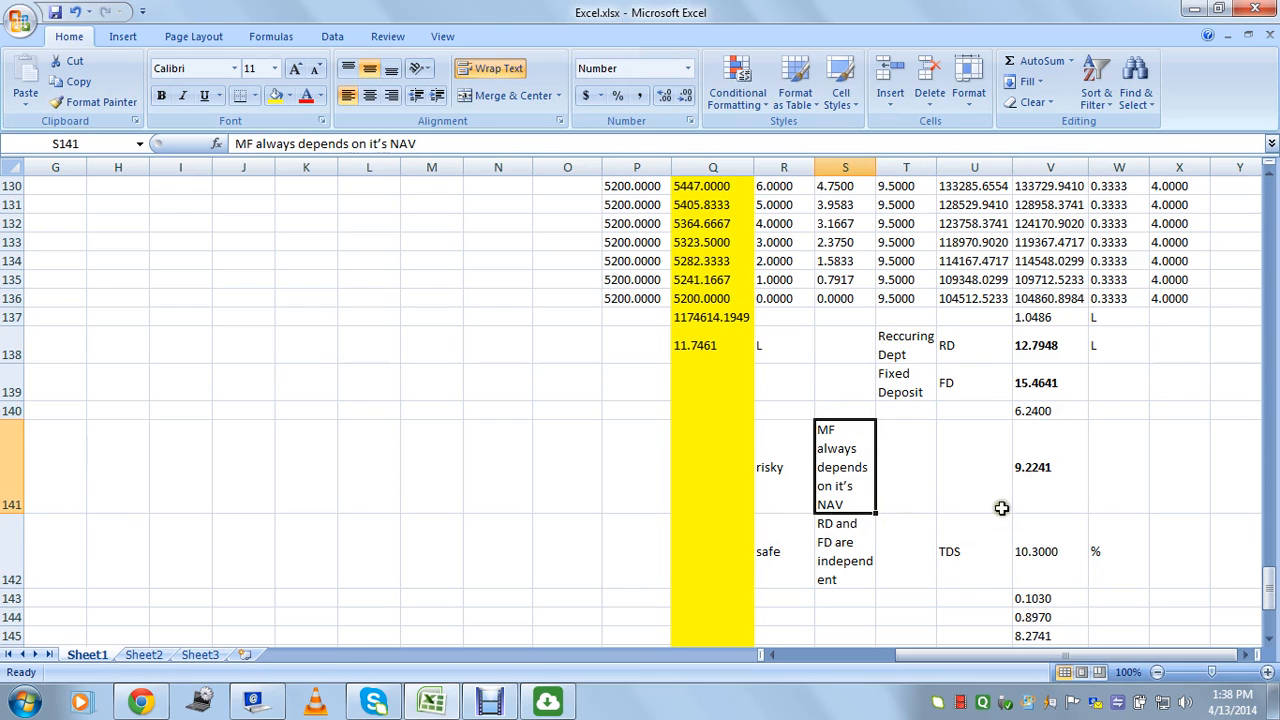
click(761, 474)
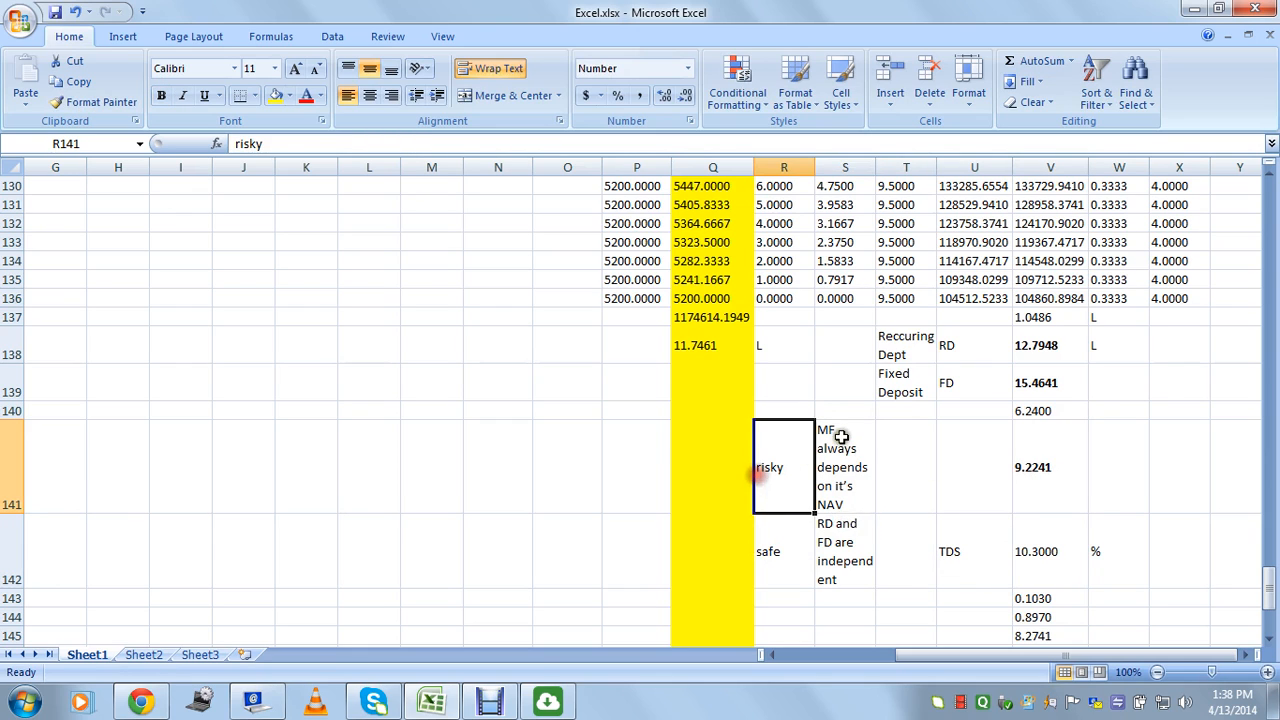
double_click(841, 437)
drag(840, 434, 814, 434)
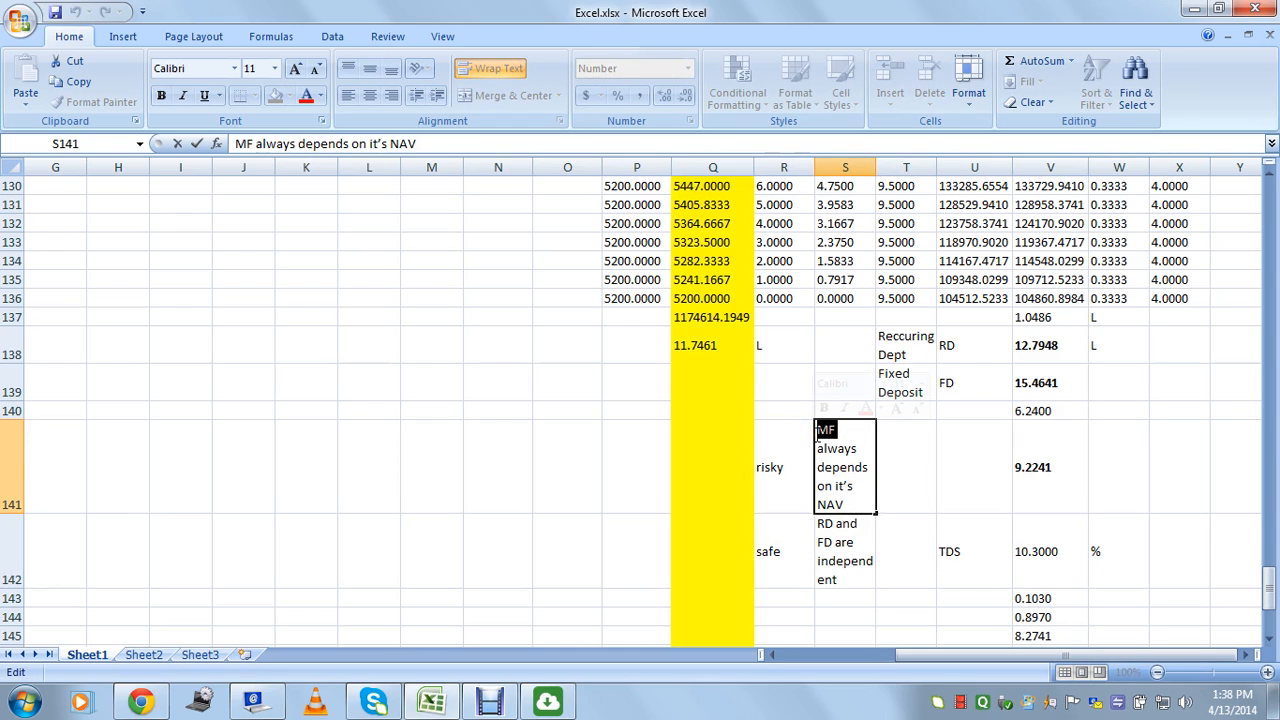
click(922, 491)
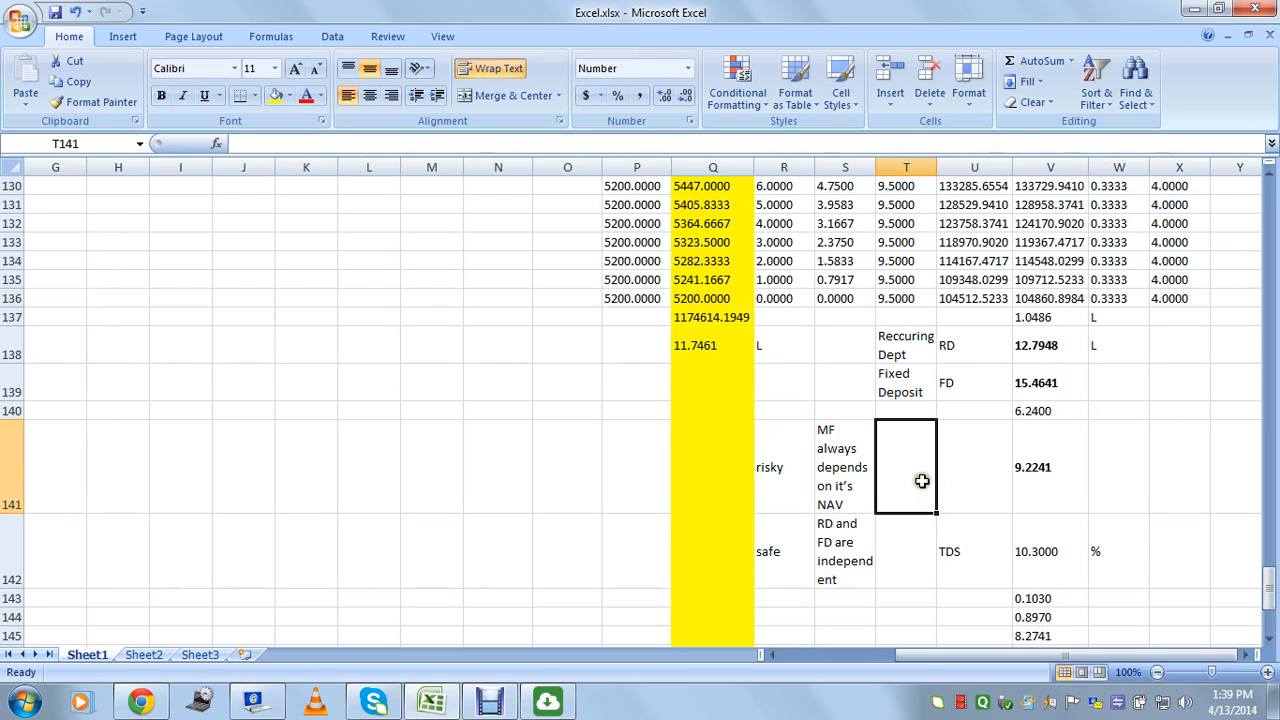
click(792, 476)
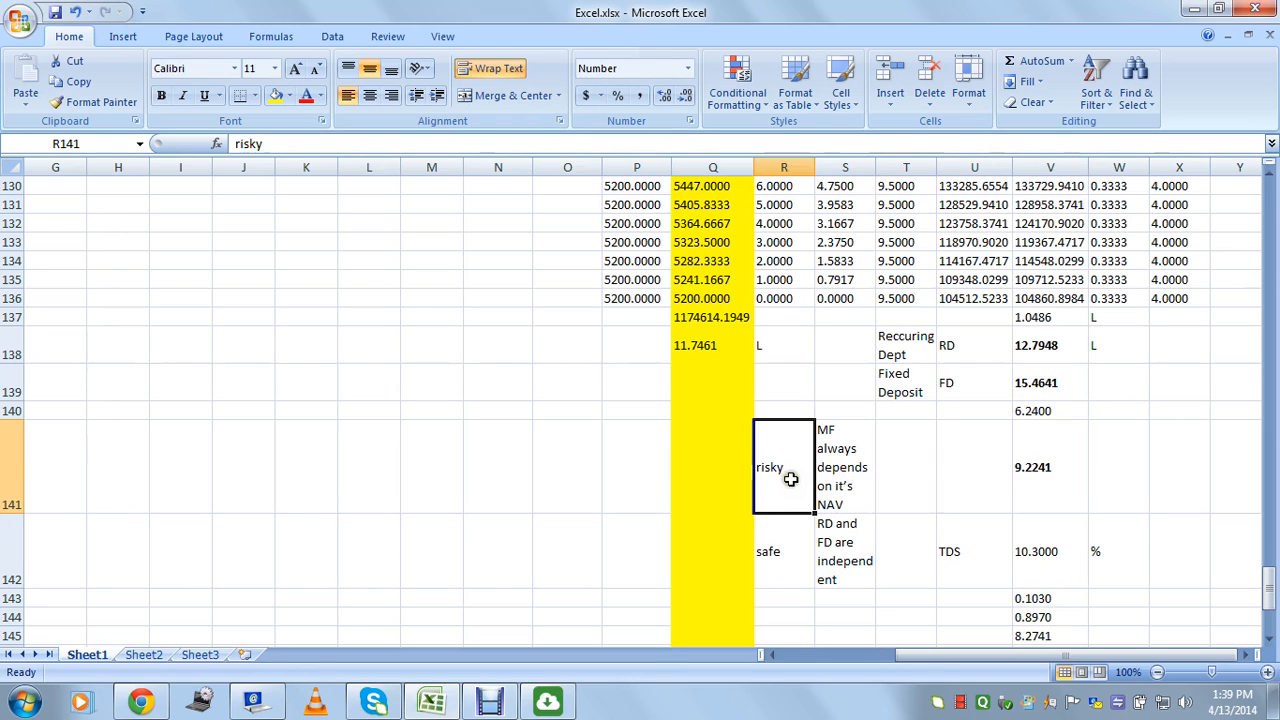
click(848, 486)
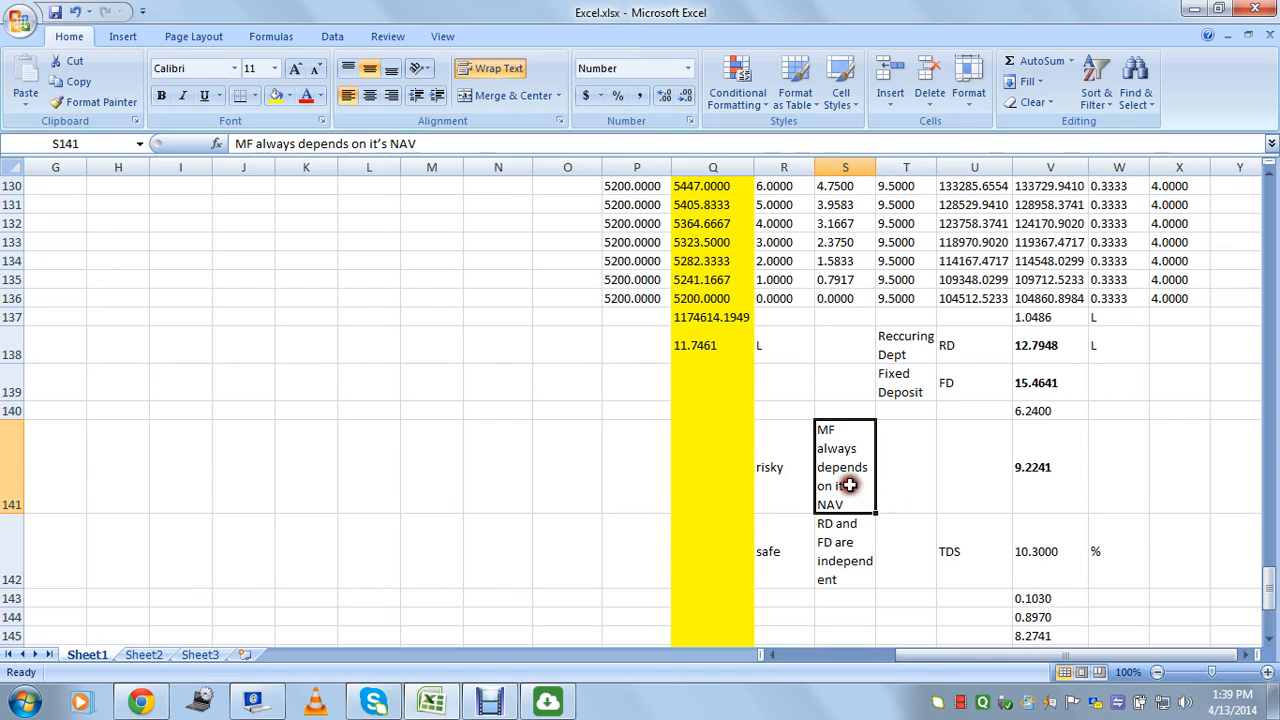
click(892, 487)
click(955, 490)
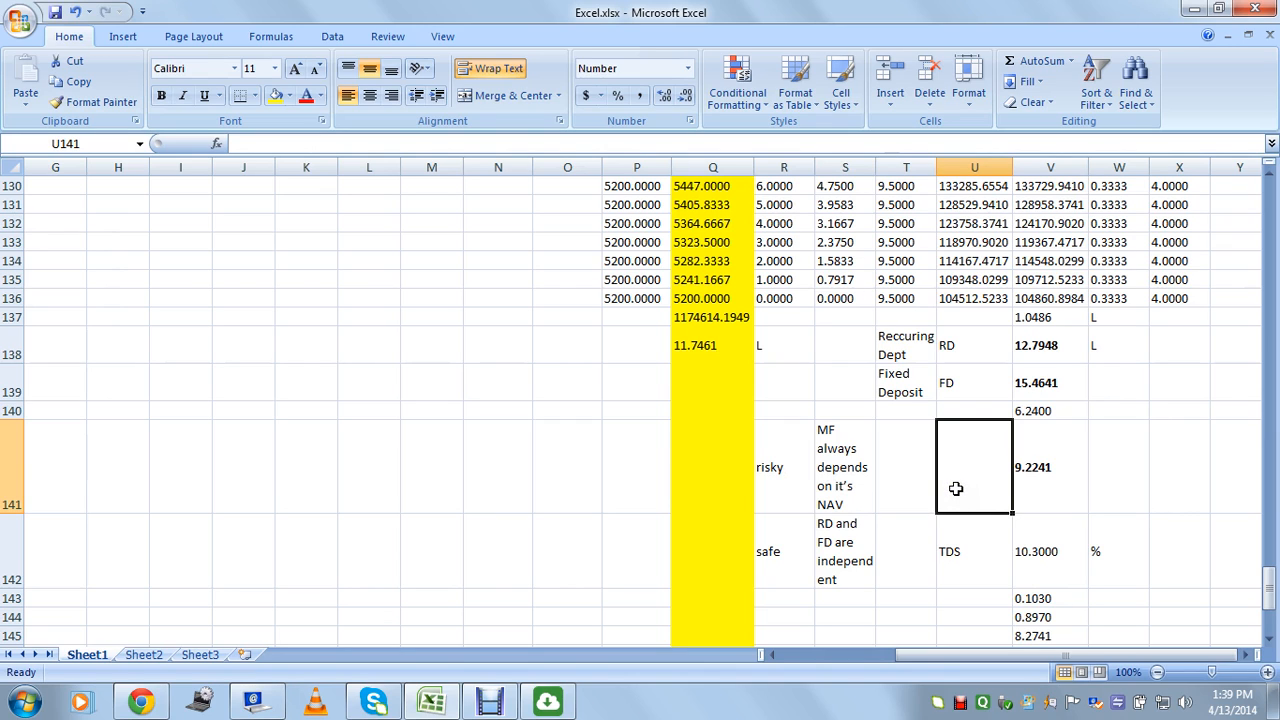
click(905, 485)
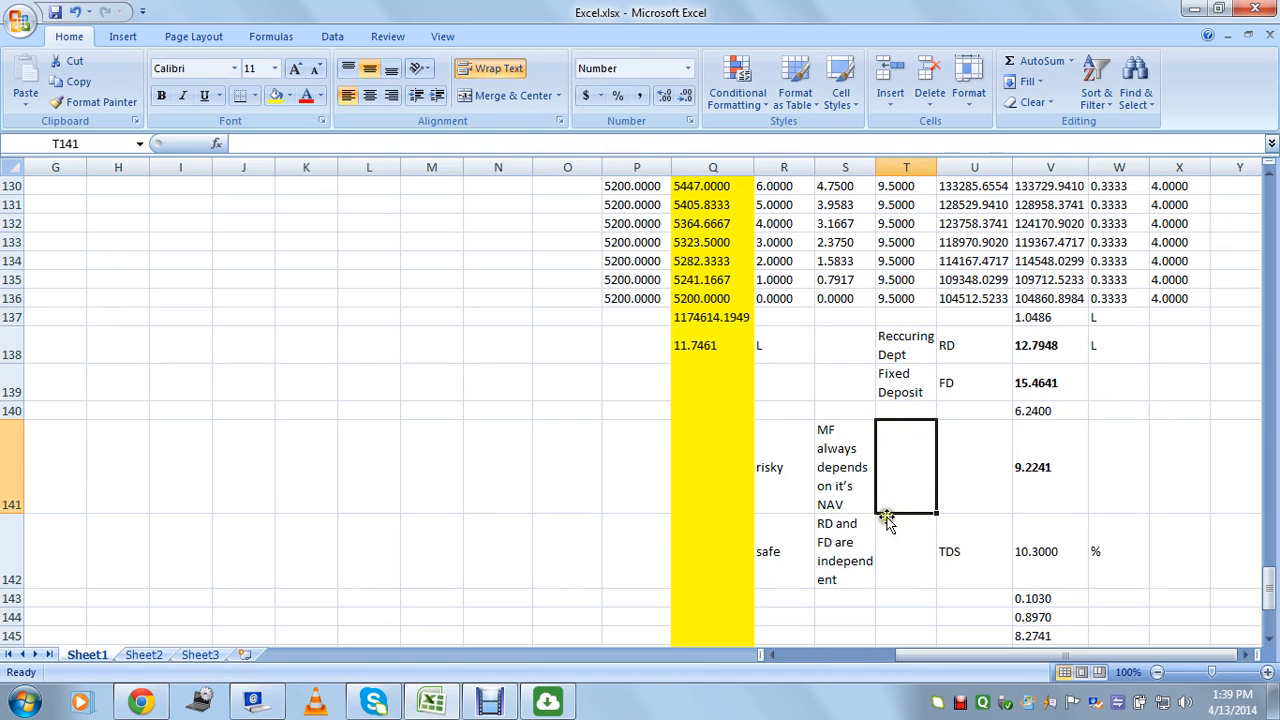
click(828, 468)
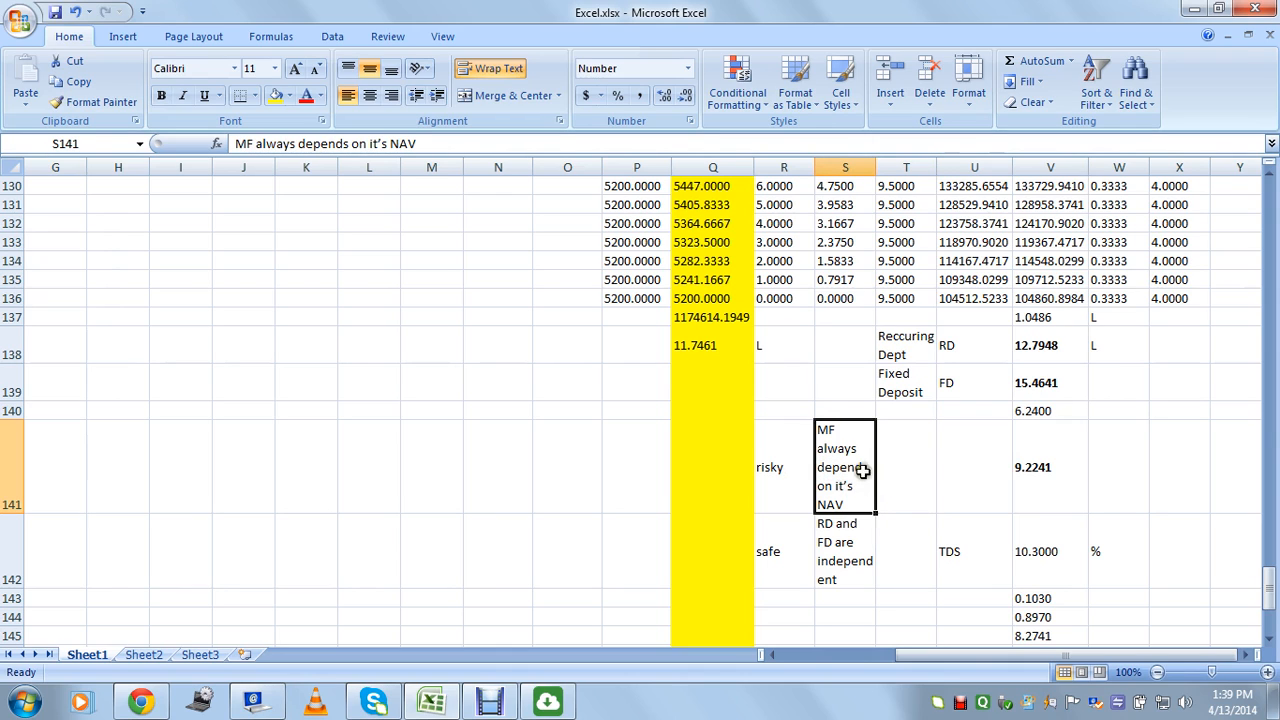
click(908, 489)
click(849, 480)
click(927, 484)
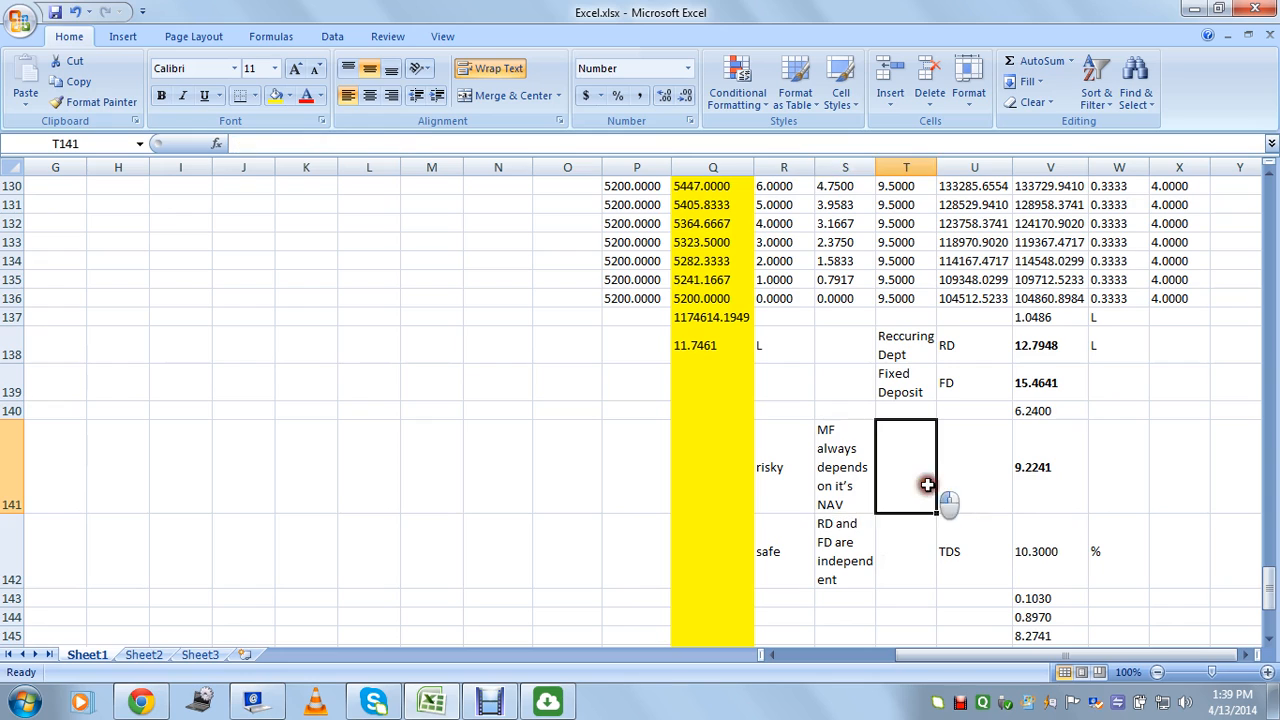
click(849, 480)
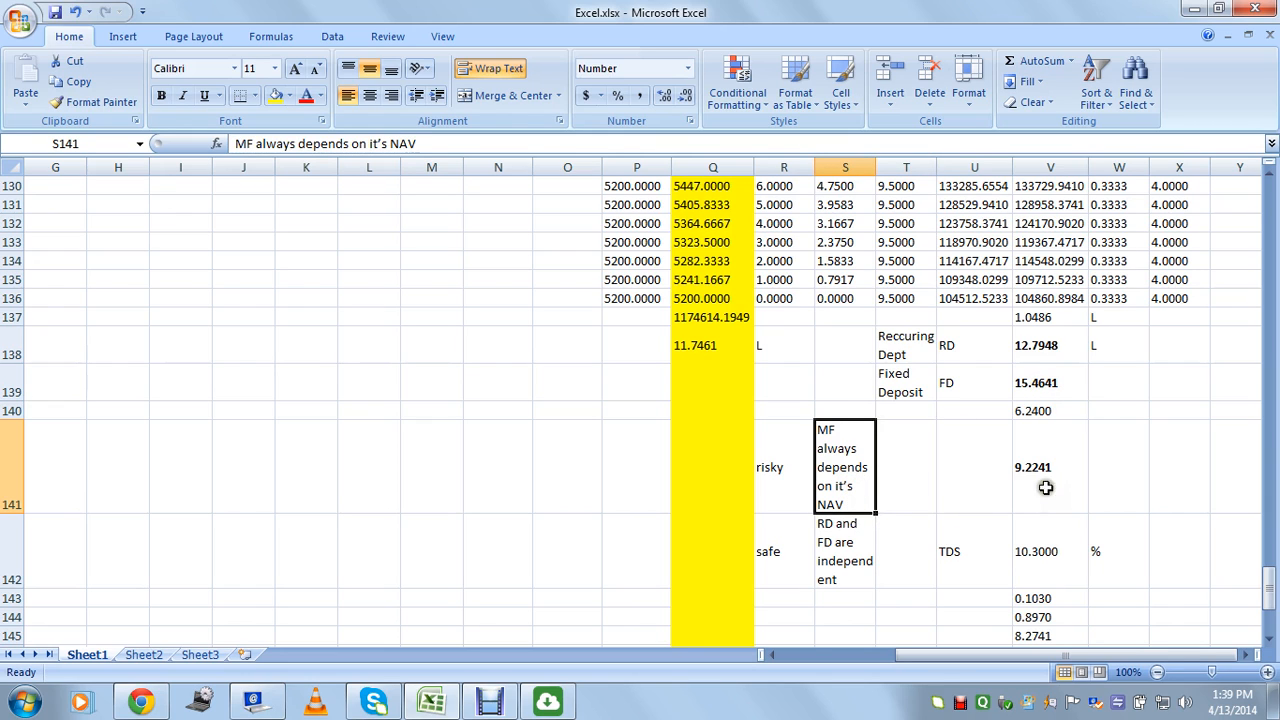
click(1040, 345)
click(1040, 470)
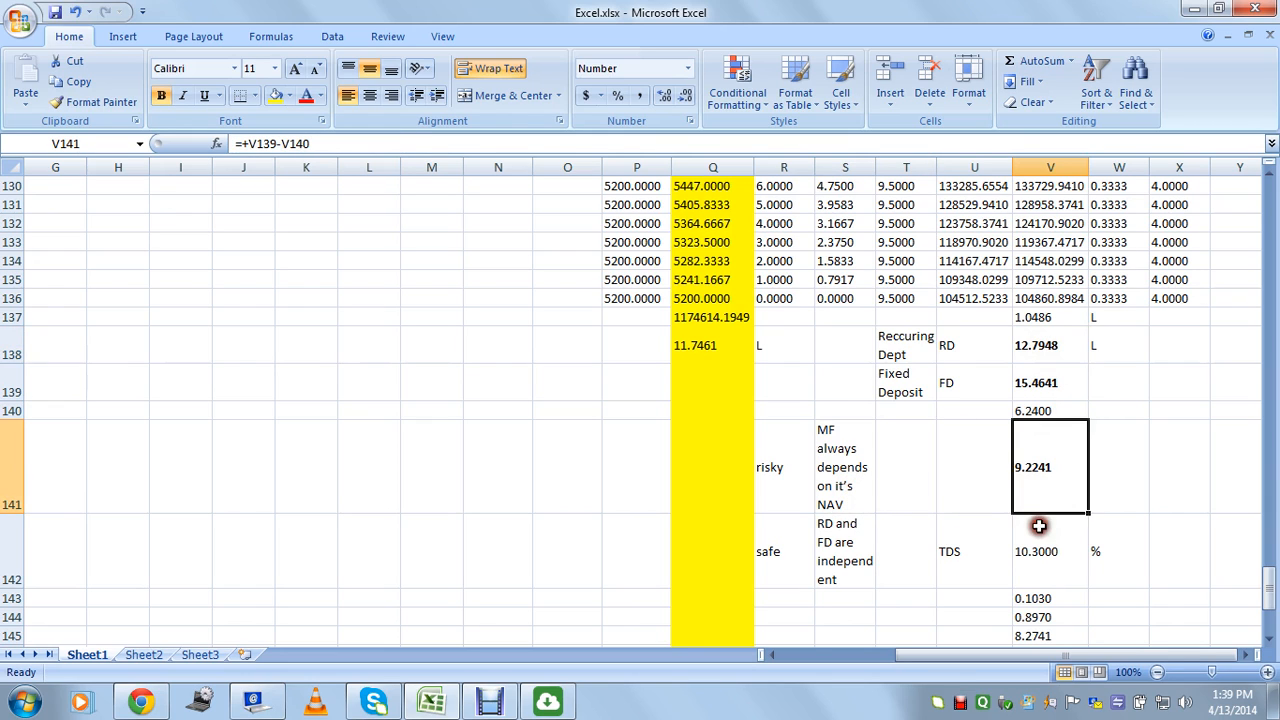
click(1046, 375)
scroll(1048, 370, down, 3)
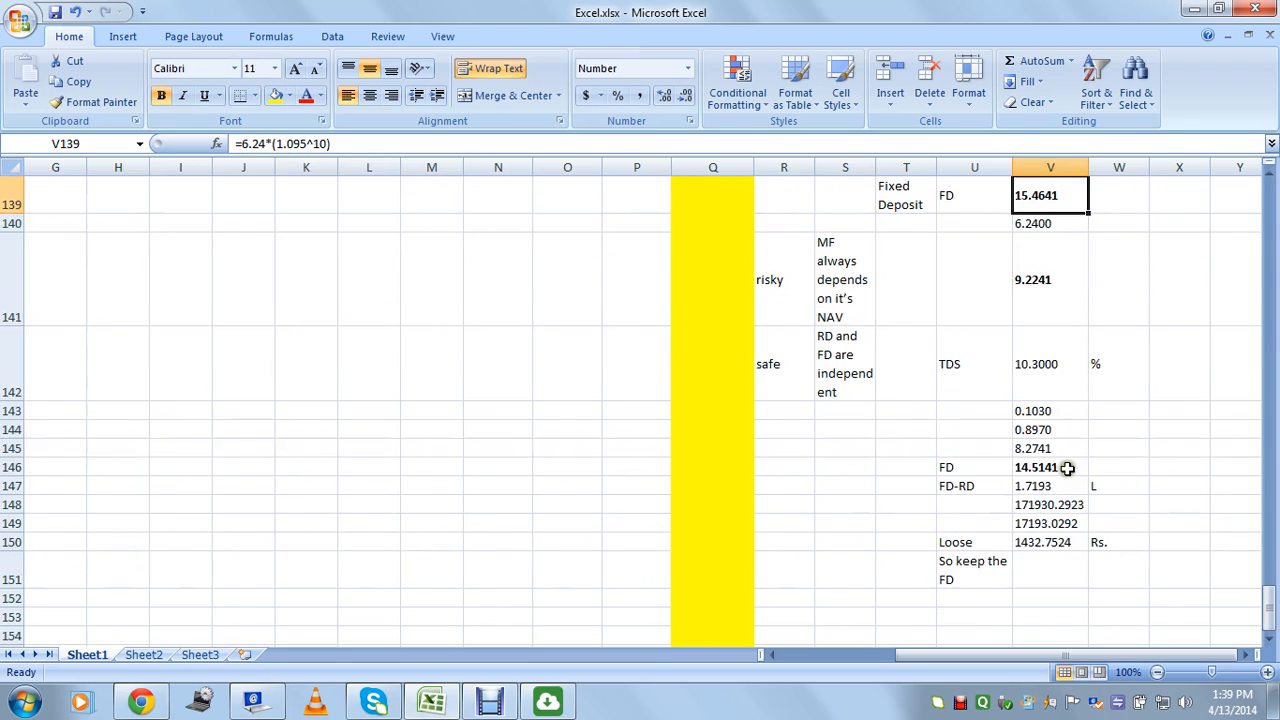
click(1035, 467)
scroll(914, 371, up, 2)
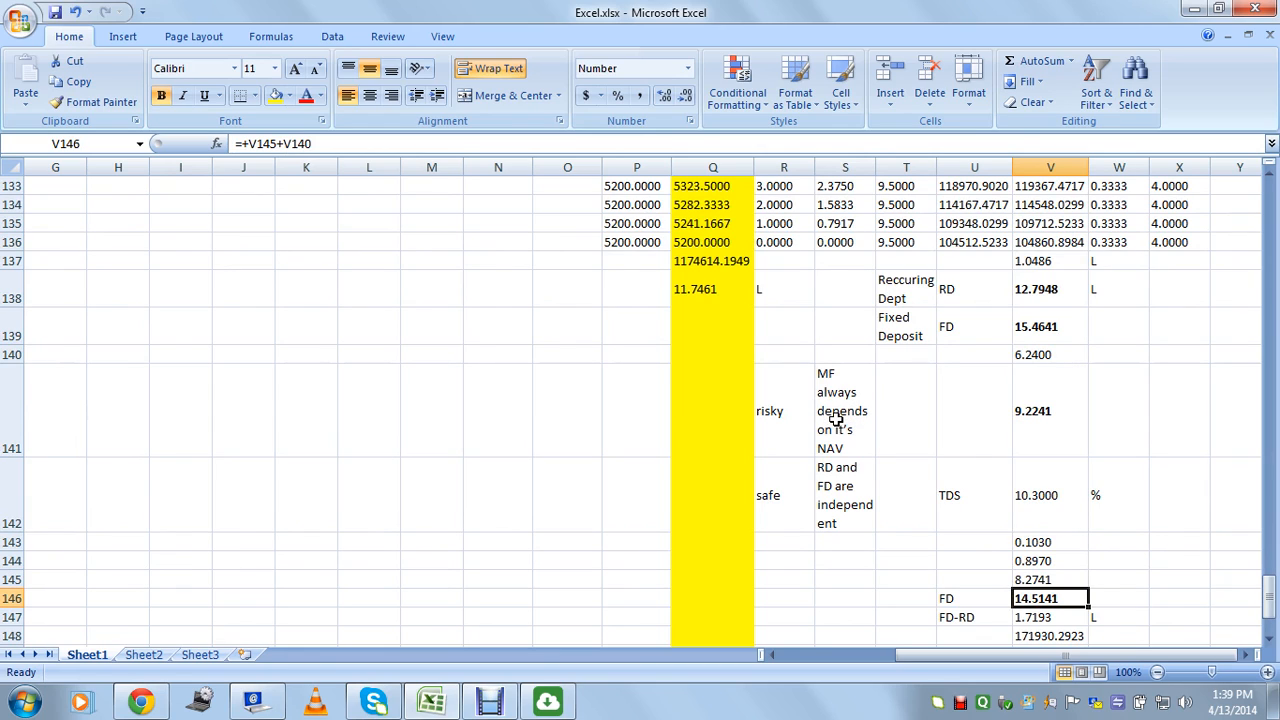
Enter 'SIP' in cell T141 beside the risky mutual-fund note.
double_click(889, 406)
text(SI)
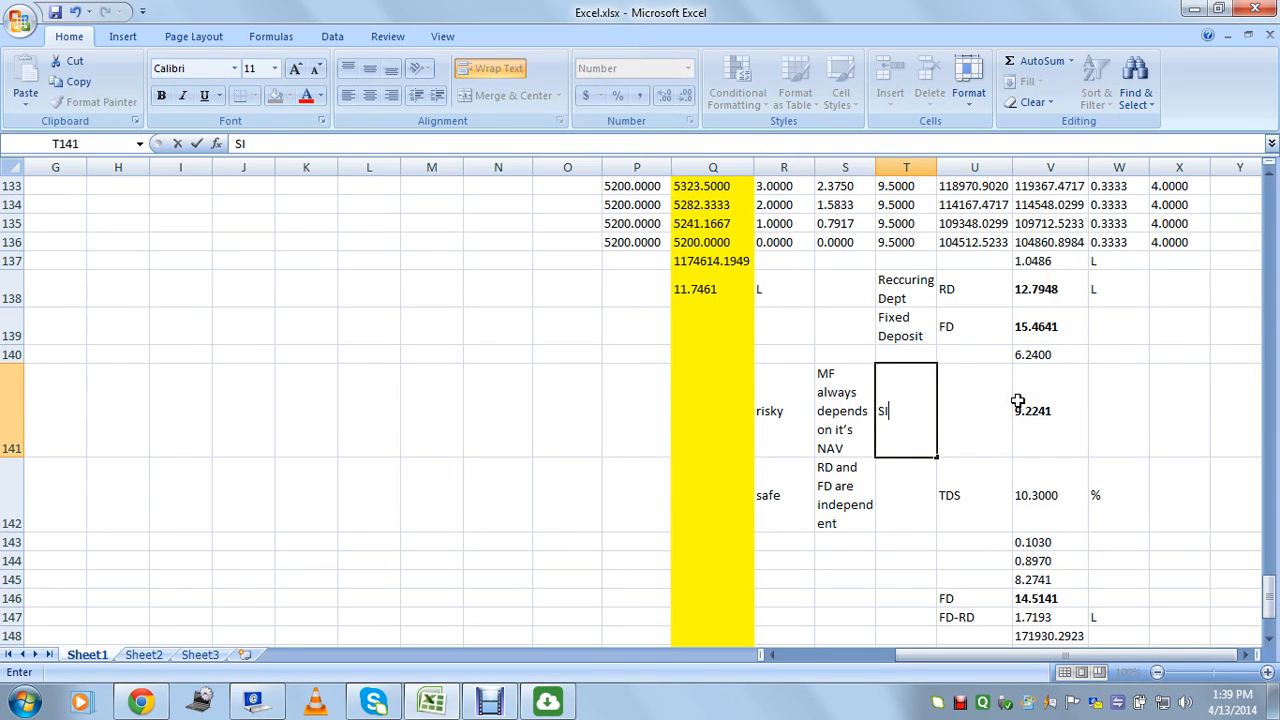
text(P)
key(Tab)
click(911, 414)
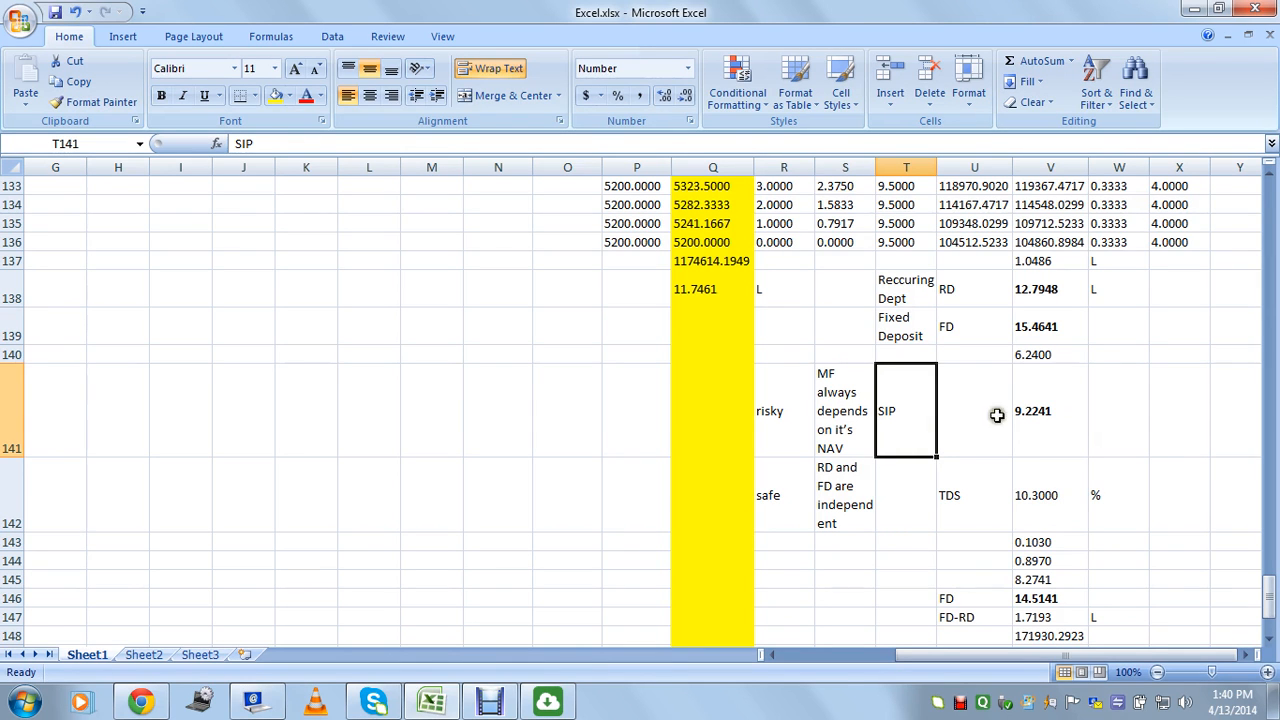
mouse_move(1272, 598)
mouse_down()
mouse_move(1272, 610)
mouse_move(1264, 596)
mouse_up()
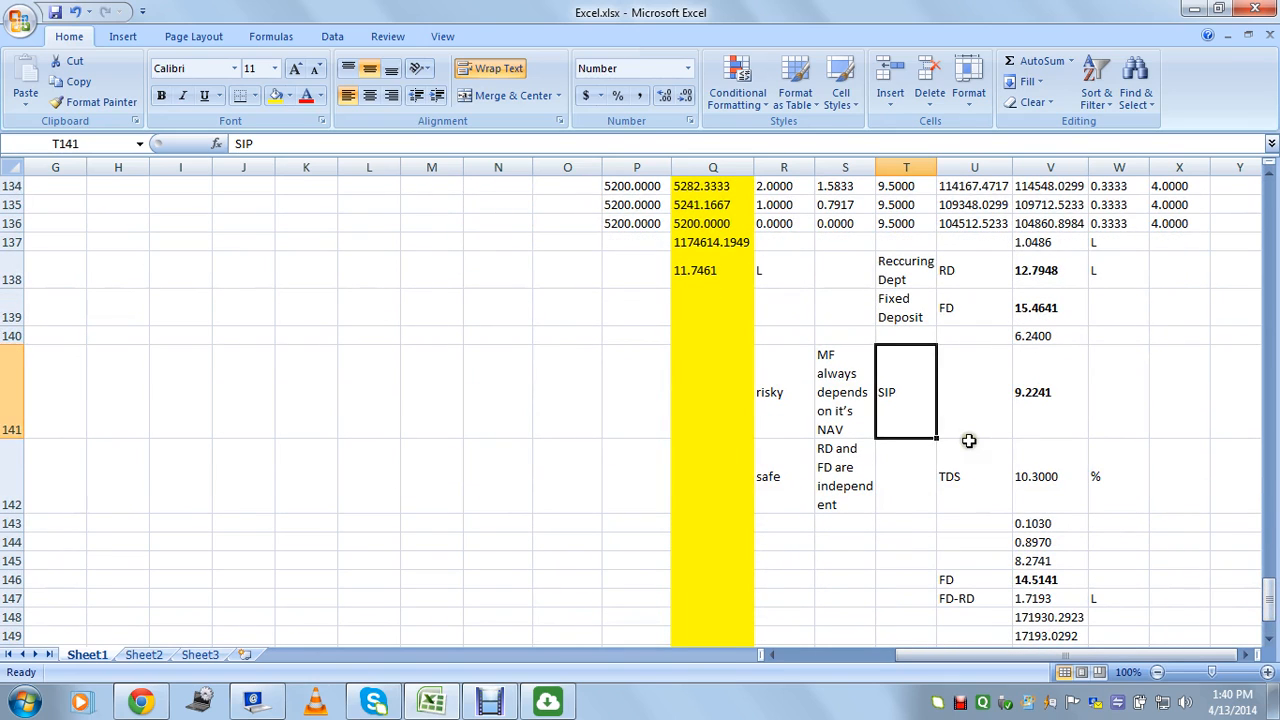